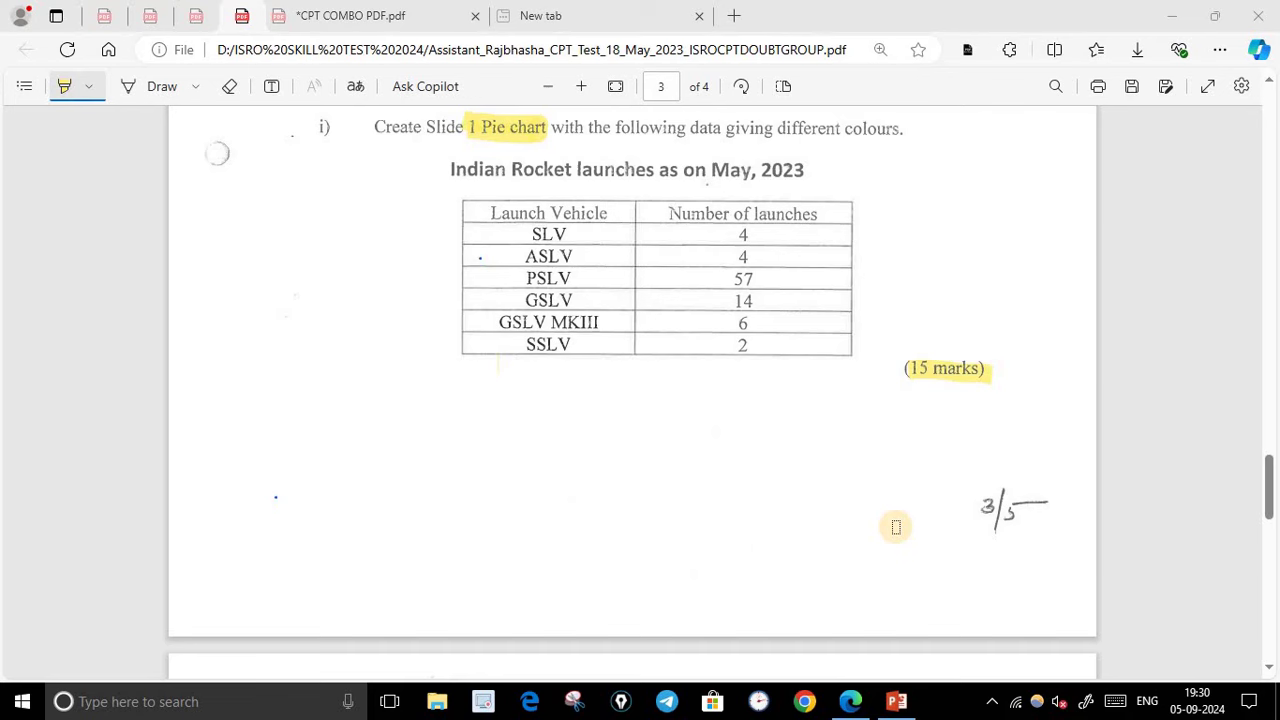
- Switch to the PowerPoint presentation showing the 'Some imp. Updates' slide
{"action": "scroll", "coordinate": [829, 437], "scroll_direction": "up", "scroll_amount": 1}
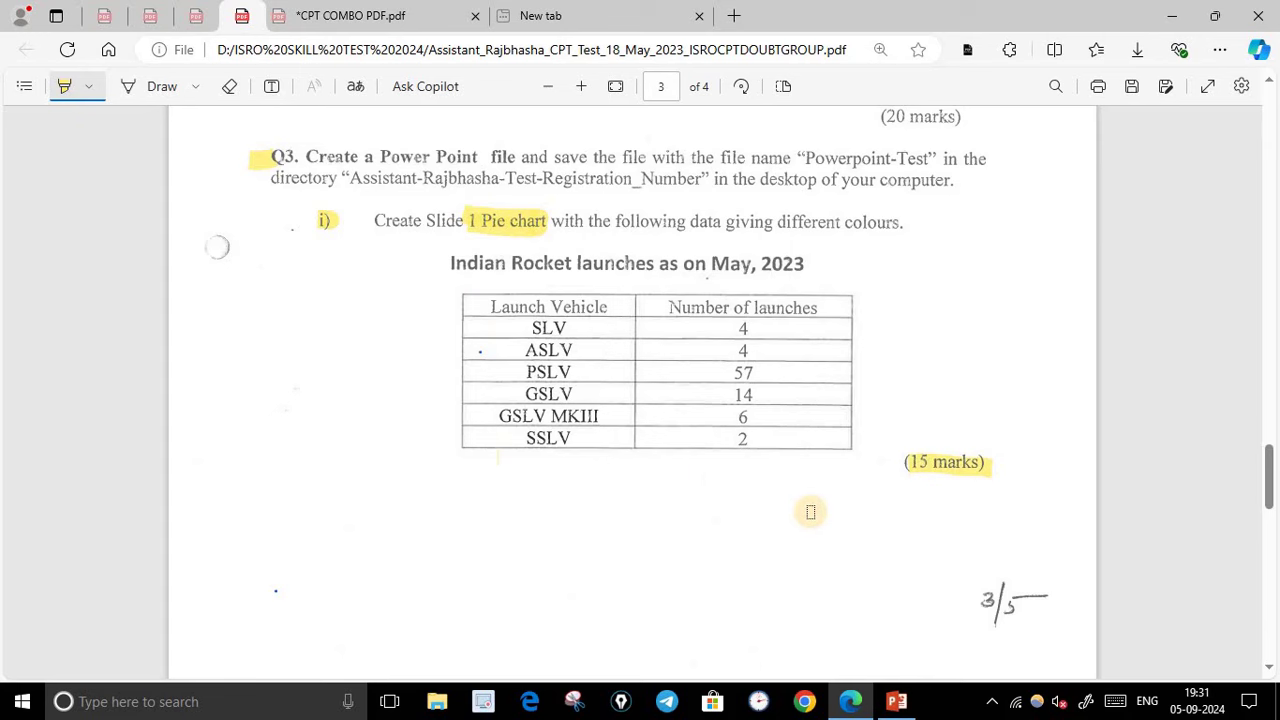
{"action": "scroll", "coordinate": [750, 468], "scroll_direction": "down", "scroll_amount": 2}
{"action": "scroll", "coordinate": [754, 466], "scroll_direction": "down", "scroll_amount": 2}
{"action": "scroll", "coordinate": [754, 466], "scroll_direction": "down", "scroll_amount": 4}
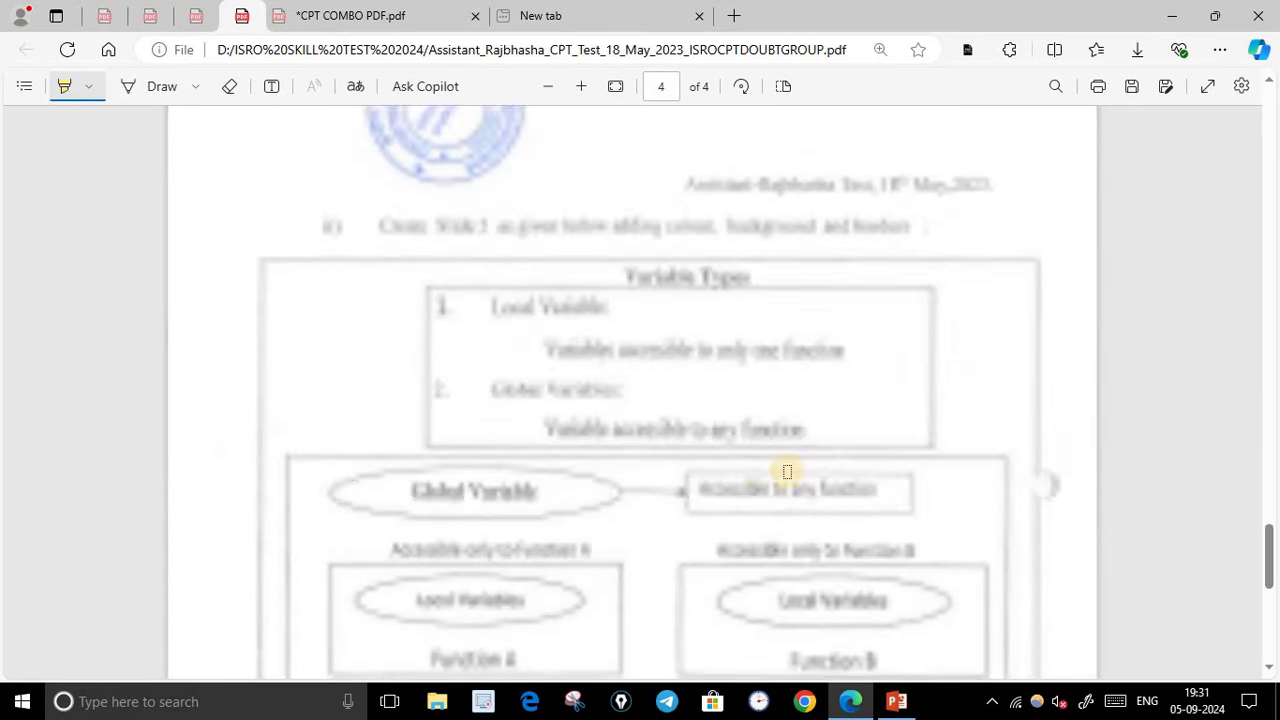
{"action": "scroll", "coordinate": [782, 472], "scroll_direction": "down", "scroll_amount": 1}
{"action": "scroll", "coordinate": [782, 472], "scroll_direction": "up", "scroll_amount": 1}
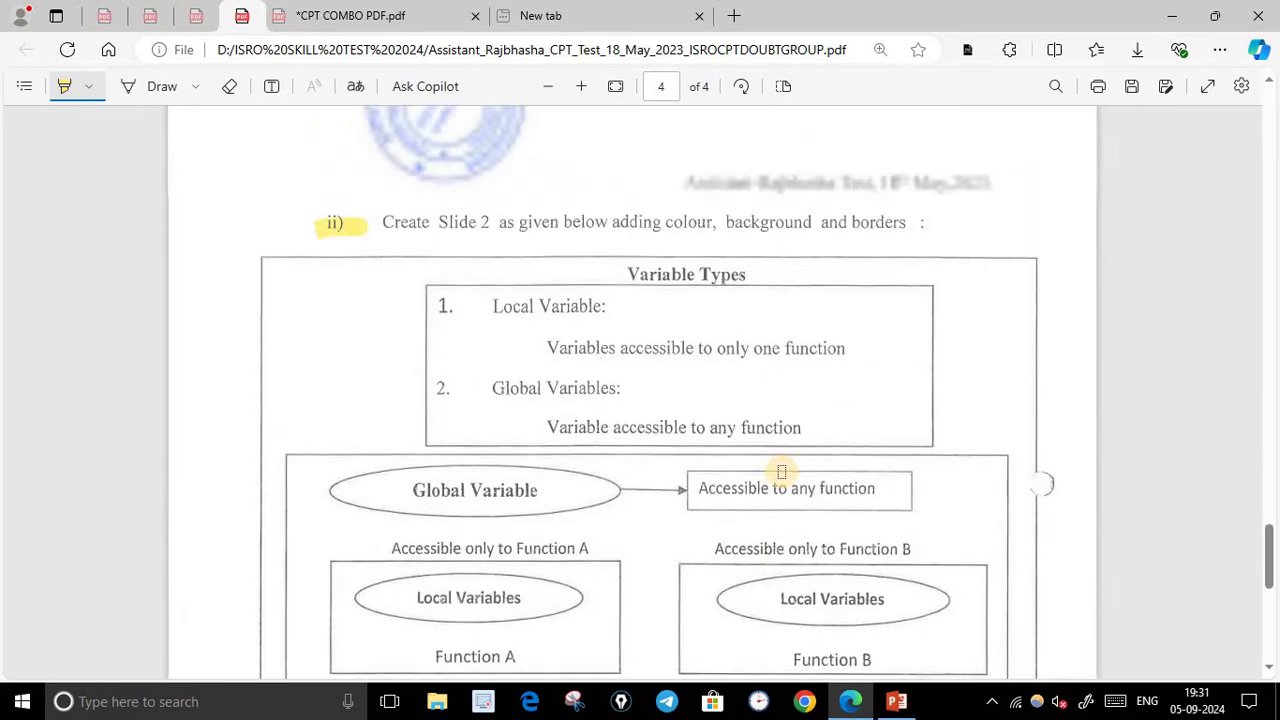
{"action": "scroll", "coordinate": [782, 472], "scroll_direction": "down", "scroll_amount": 1}
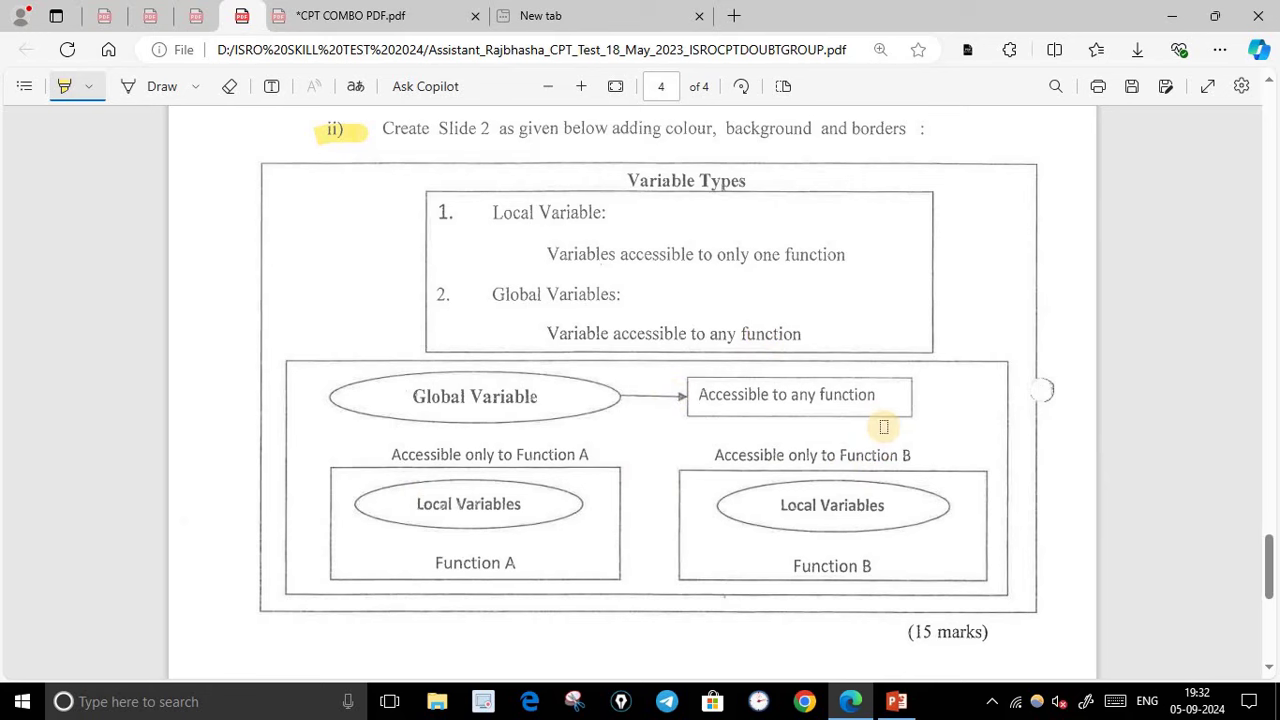
{"action": "scroll", "coordinate": [884, 420], "scroll_direction": "up", "scroll_amount": 3}
{"action": "scroll", "coordinate": [884, 417], "scroll_direction": "up", "scroll_amount": 6}
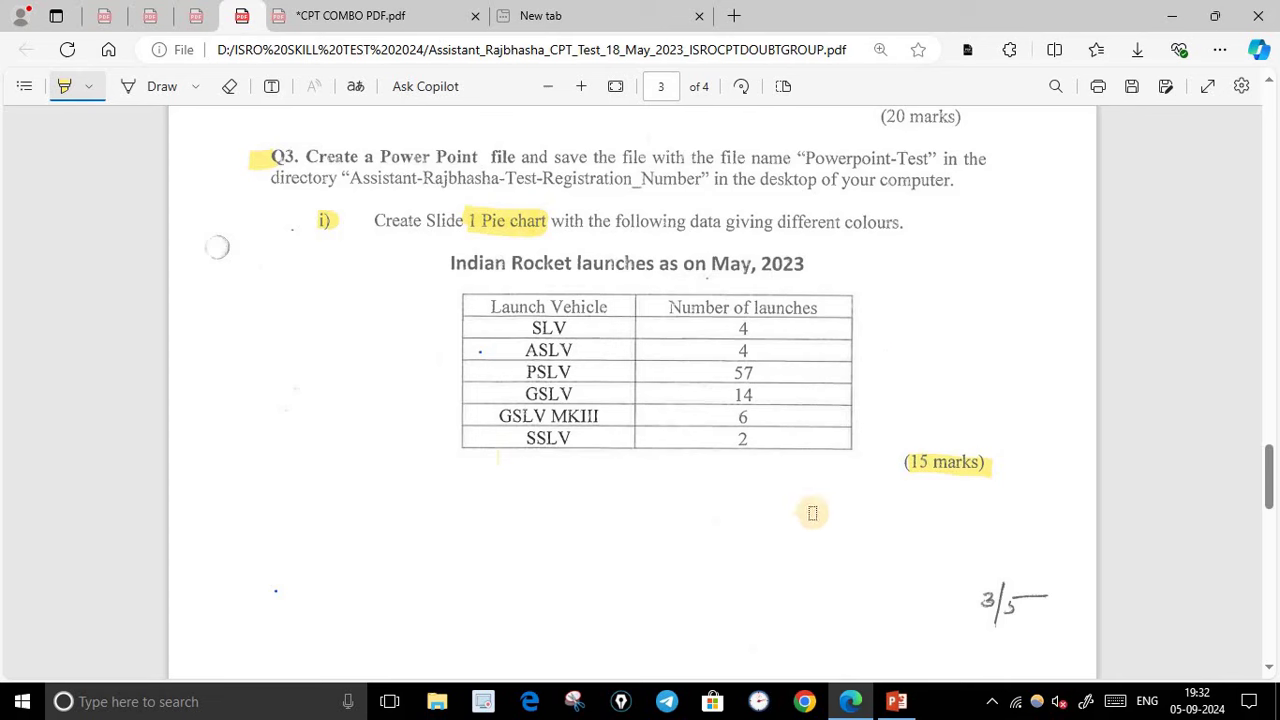
{"action": "left_click", "coordinate": [900, 706]}
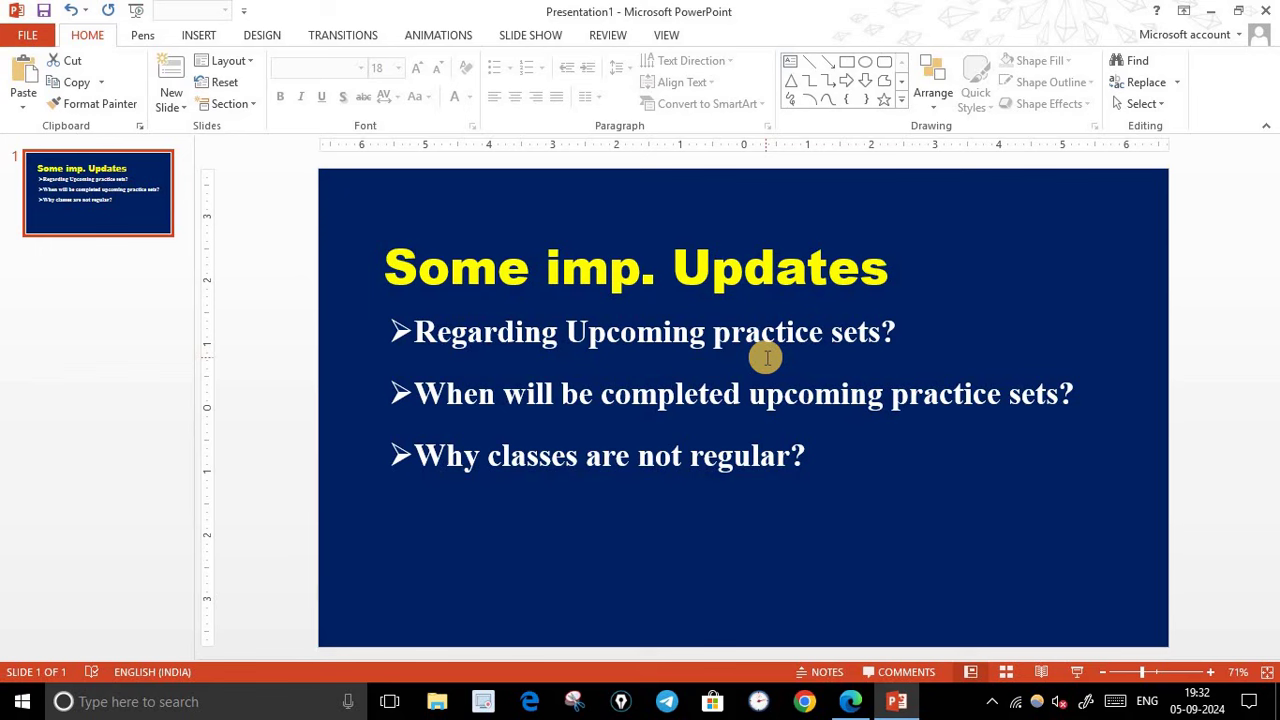
- Click into the bullet list and the title, then deselect without changing any text
{"action": "left_click", "coordinate": [890, 336]}
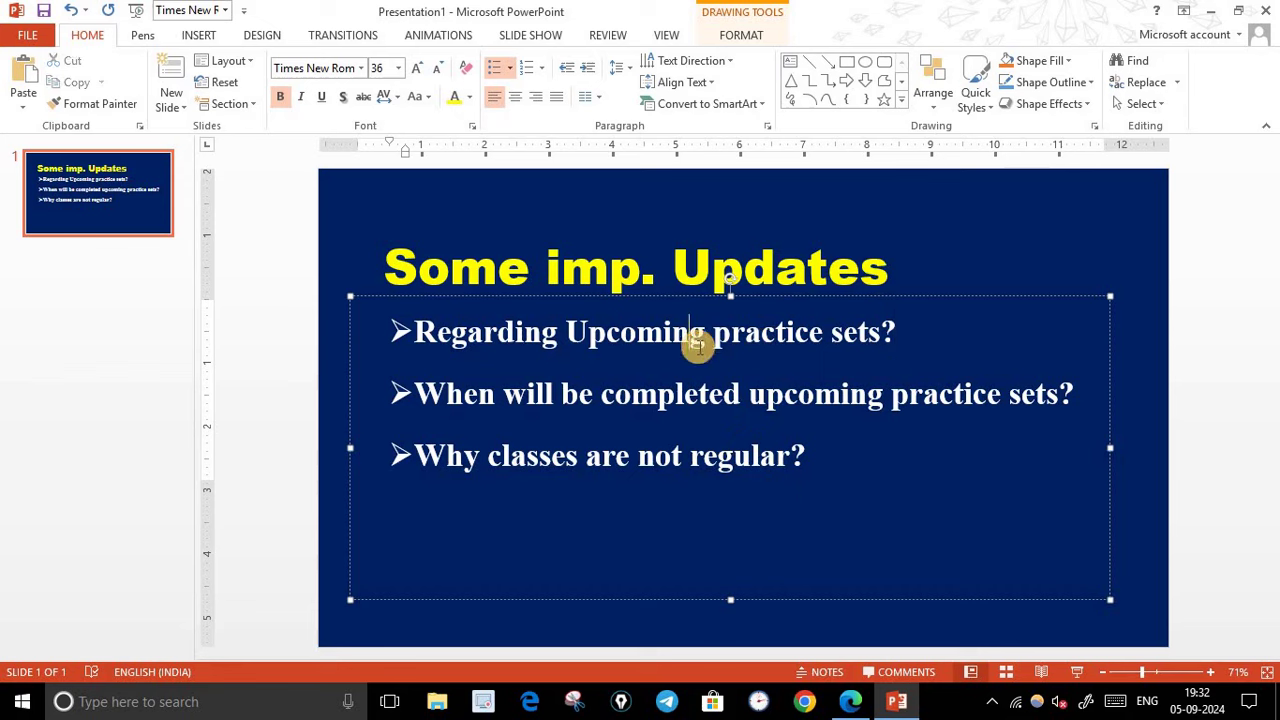
{"action": "left_click", "coordinate": [897, 270]}
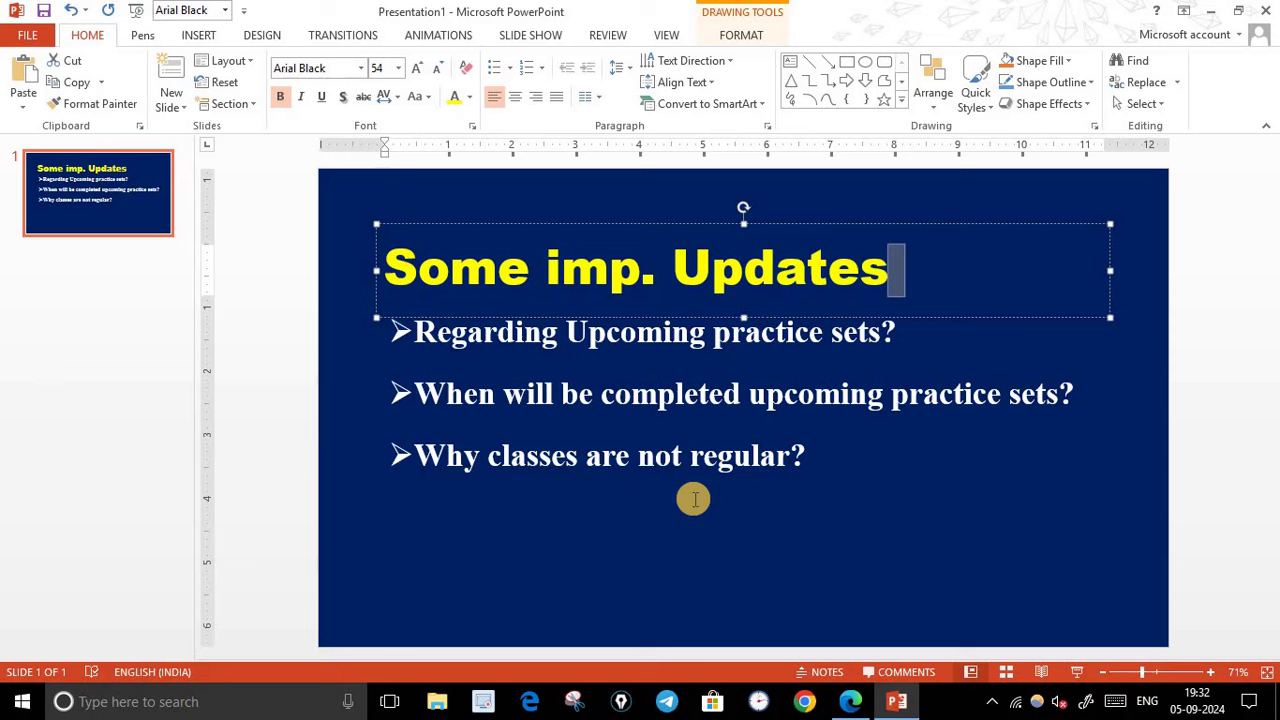
{"action": "left_click", "coordinate": [413, 176]}
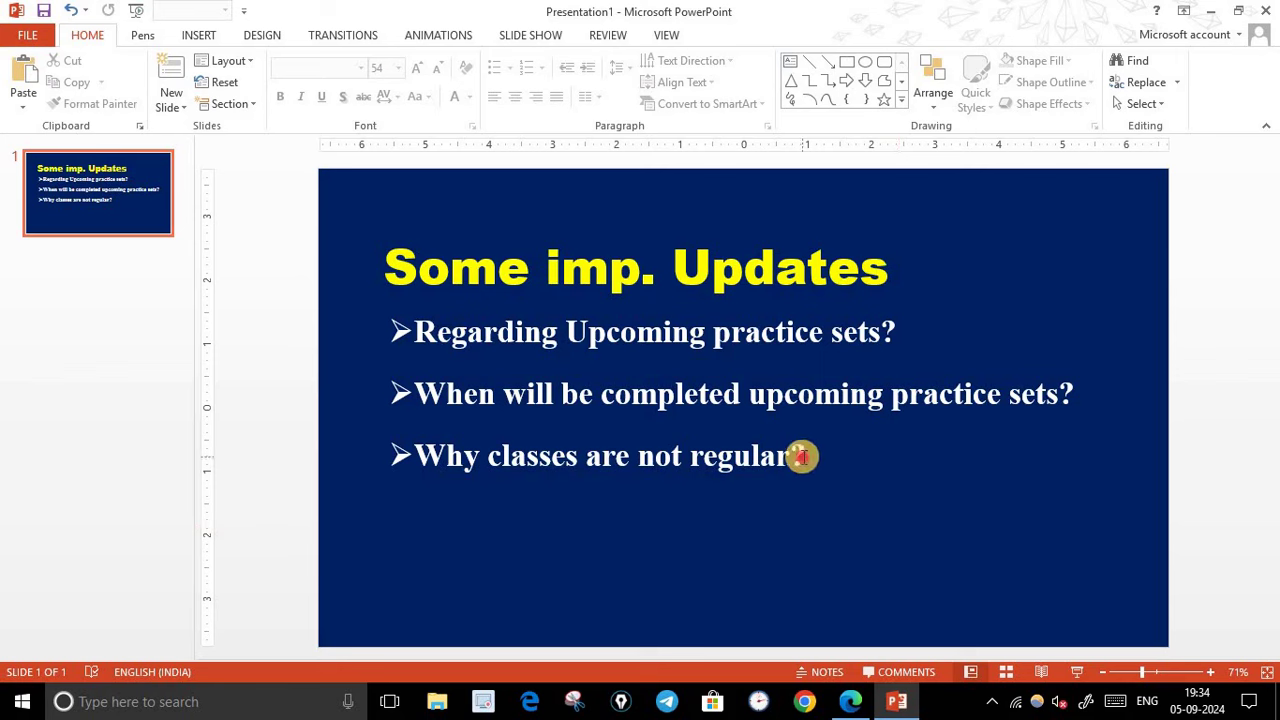
- Click into the bullet list, deselect it, and return to the question paper PDF in Edge
{"action": "left_click", "coordinate": [818, 460]}
{"action": "left_click", "coordinate": [858, 190]}
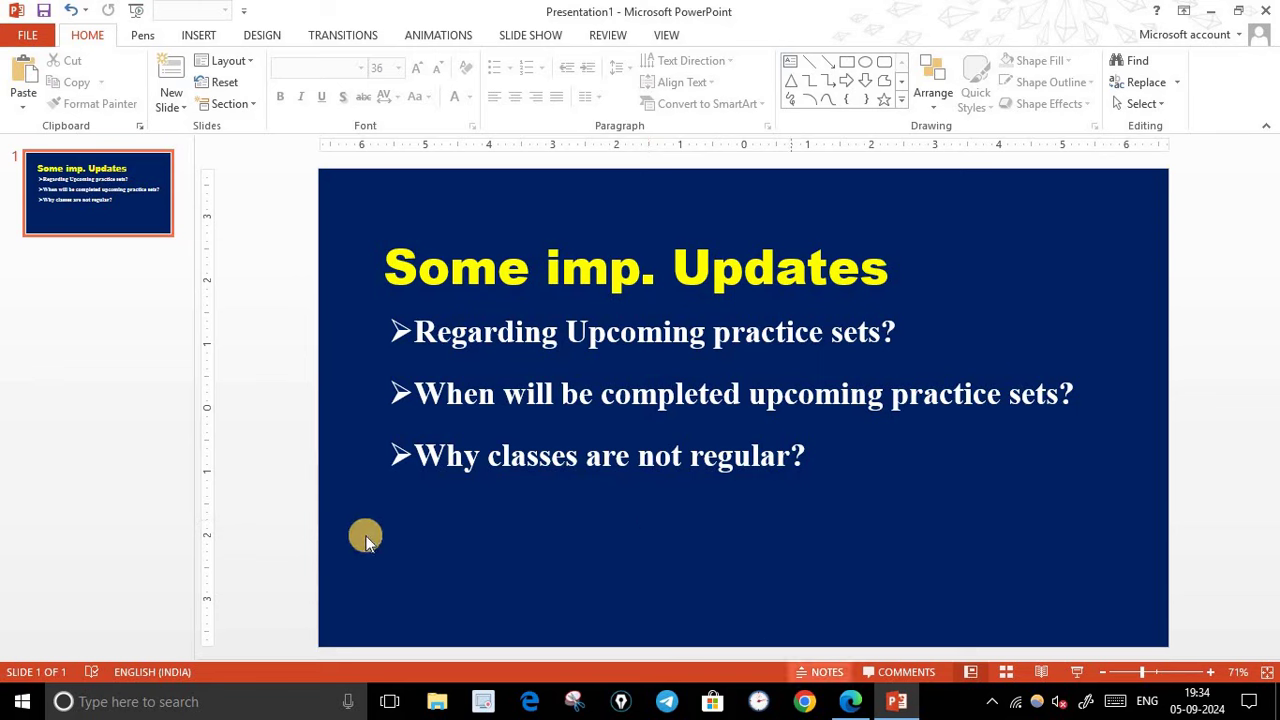
{"action": "left_click", "coordinate": [850, 701]}
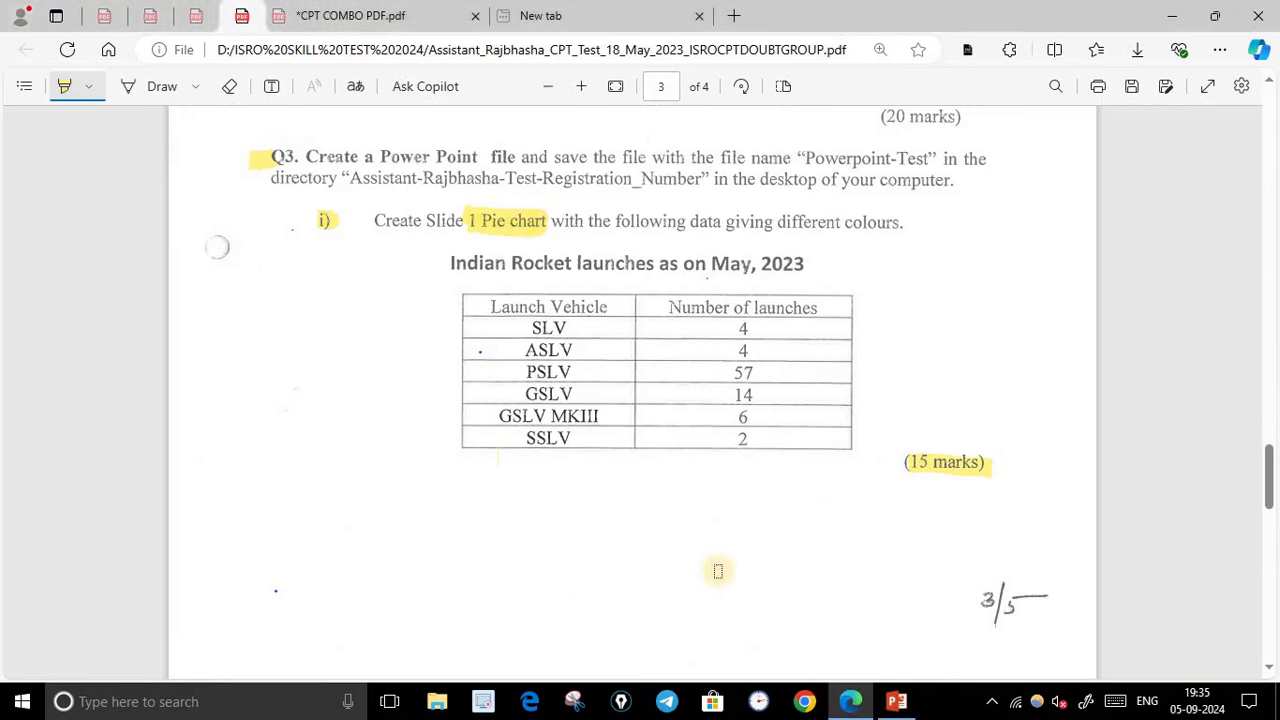
- Insert a new slide 2 with the Two Content layout from the New Slide menu
{"action": "left_click", "coordinate": [766, 648]}
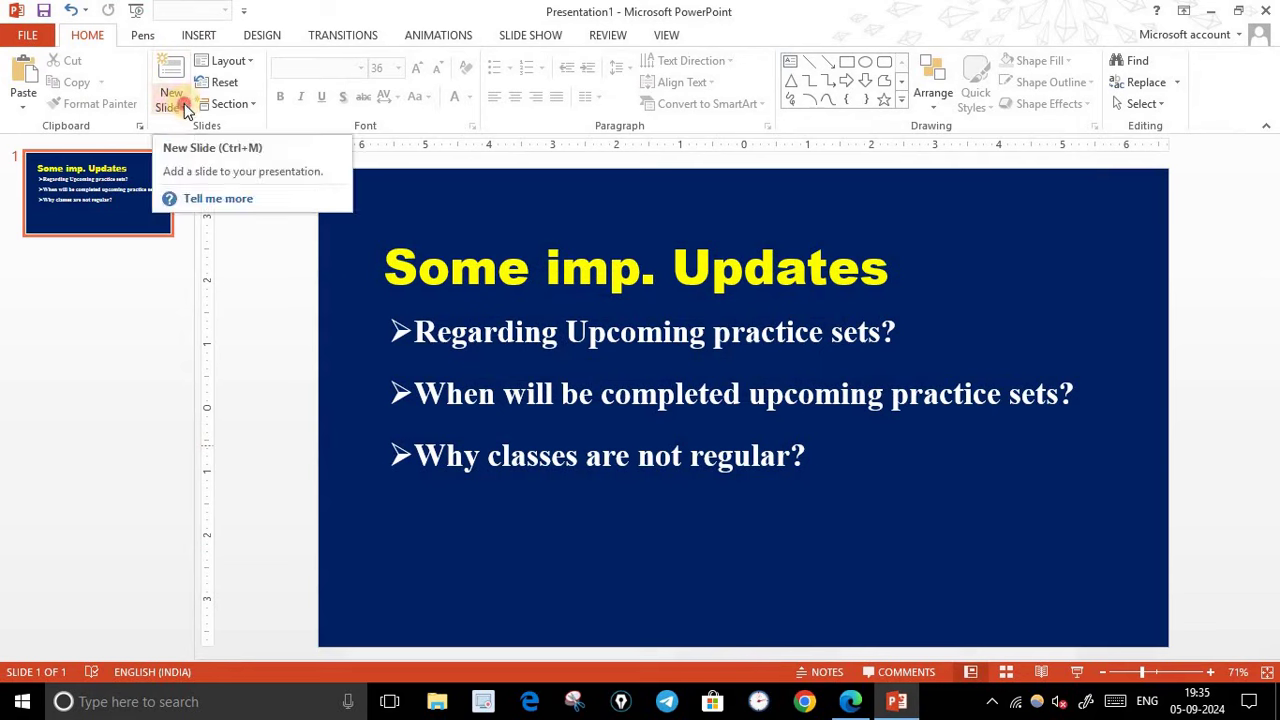
{"action": "left_click", "coordinate": [184, 104]}
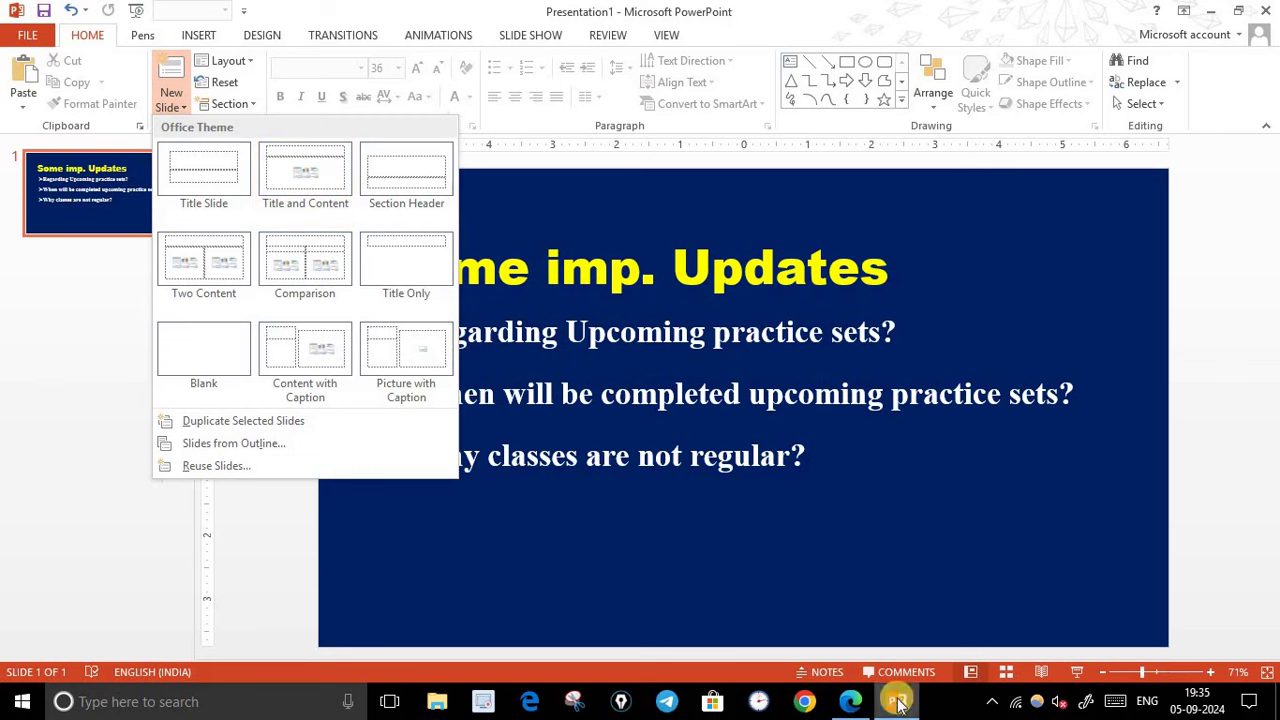
{"action": "left_click", "coordinate": [858, 706]}
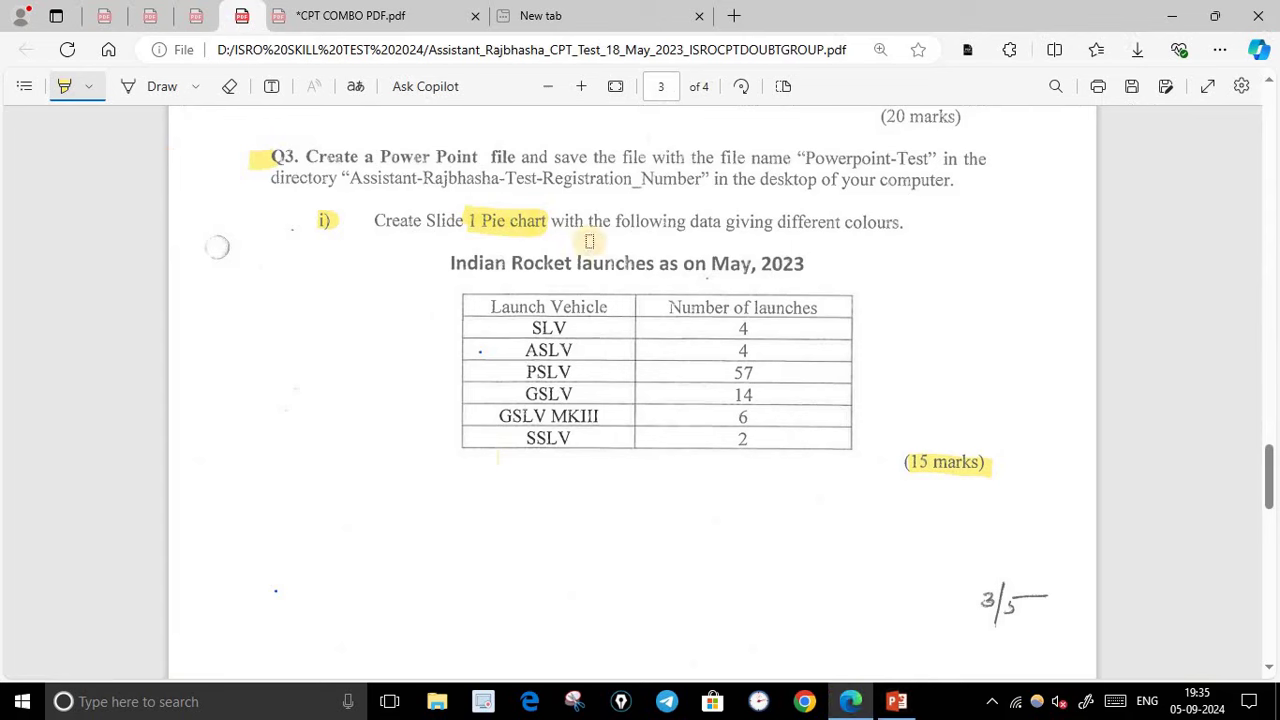
{"action": "left_click", "coordinate": [850, 700]}
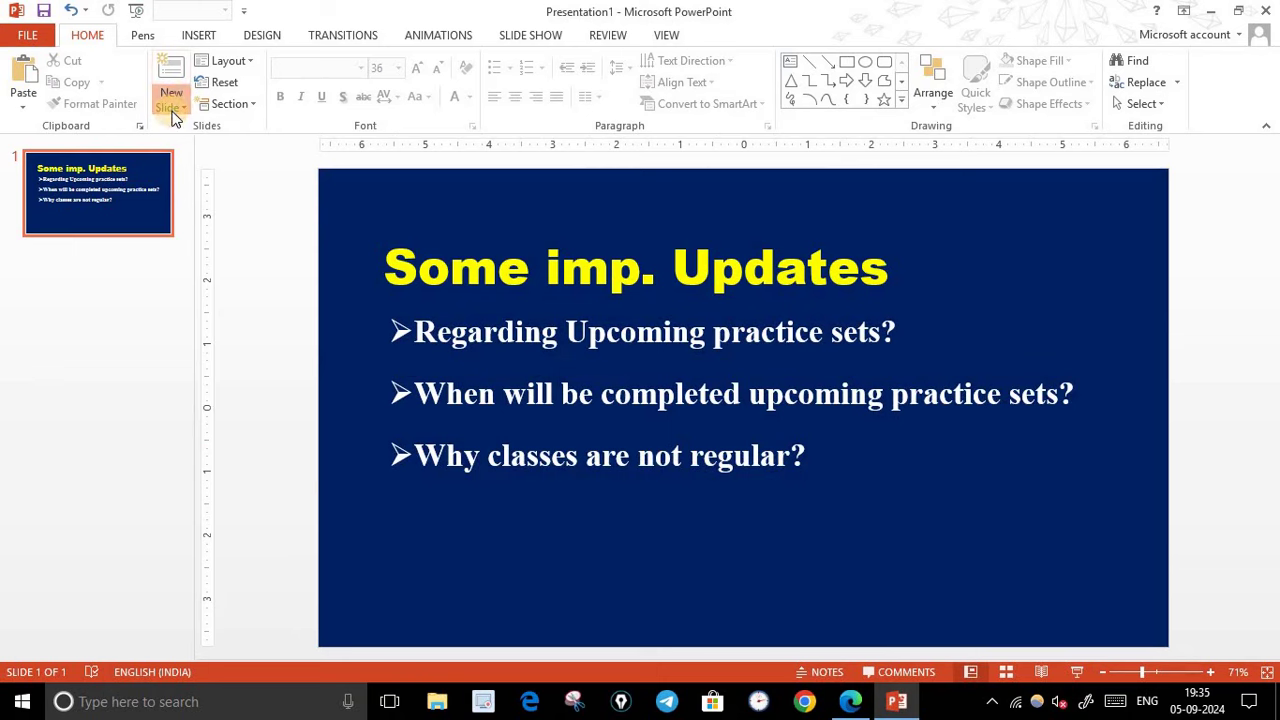
{"action": "left_click", "coordinate": [172, 108]}
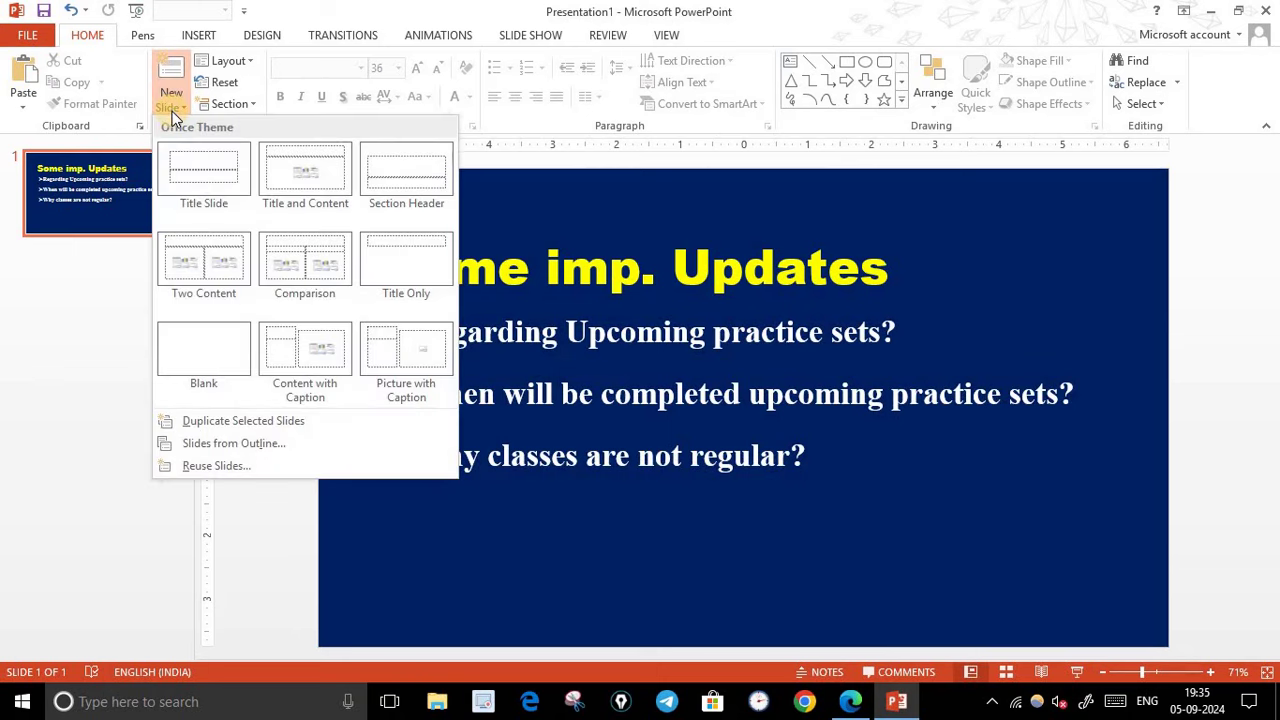
{"action": "left_click", "coordinate": [205, 268]}
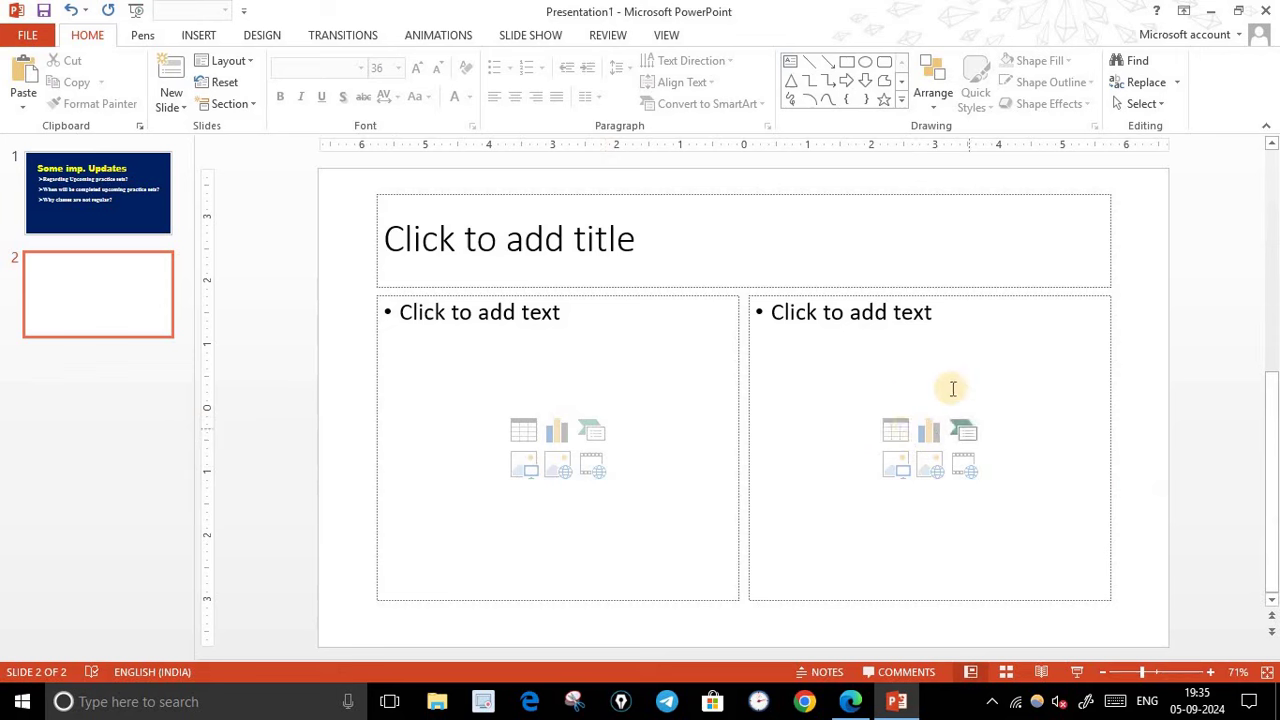
- Type 'Indian rocket launches as on May, 2023' into slide 2's title placeholder
{"action": "left_click", "coordinate": [632, 247]}
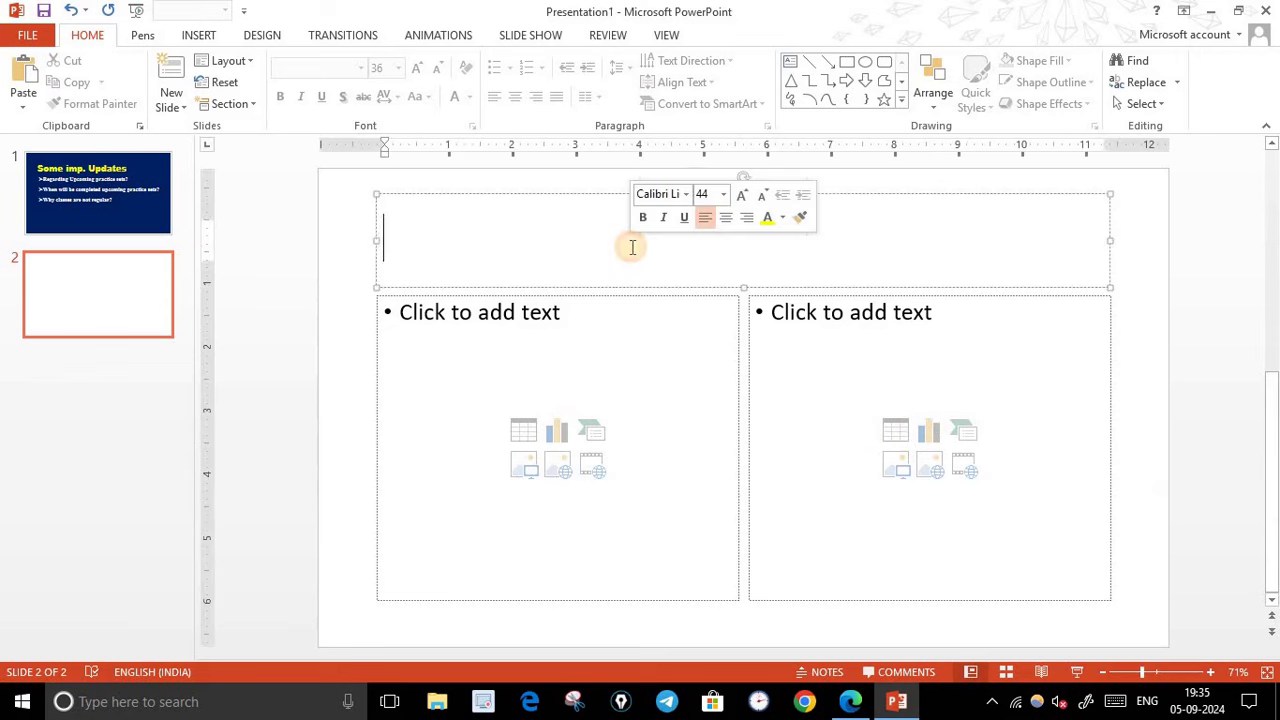
{"action": "left_click", "coordinate": [845, 706]}
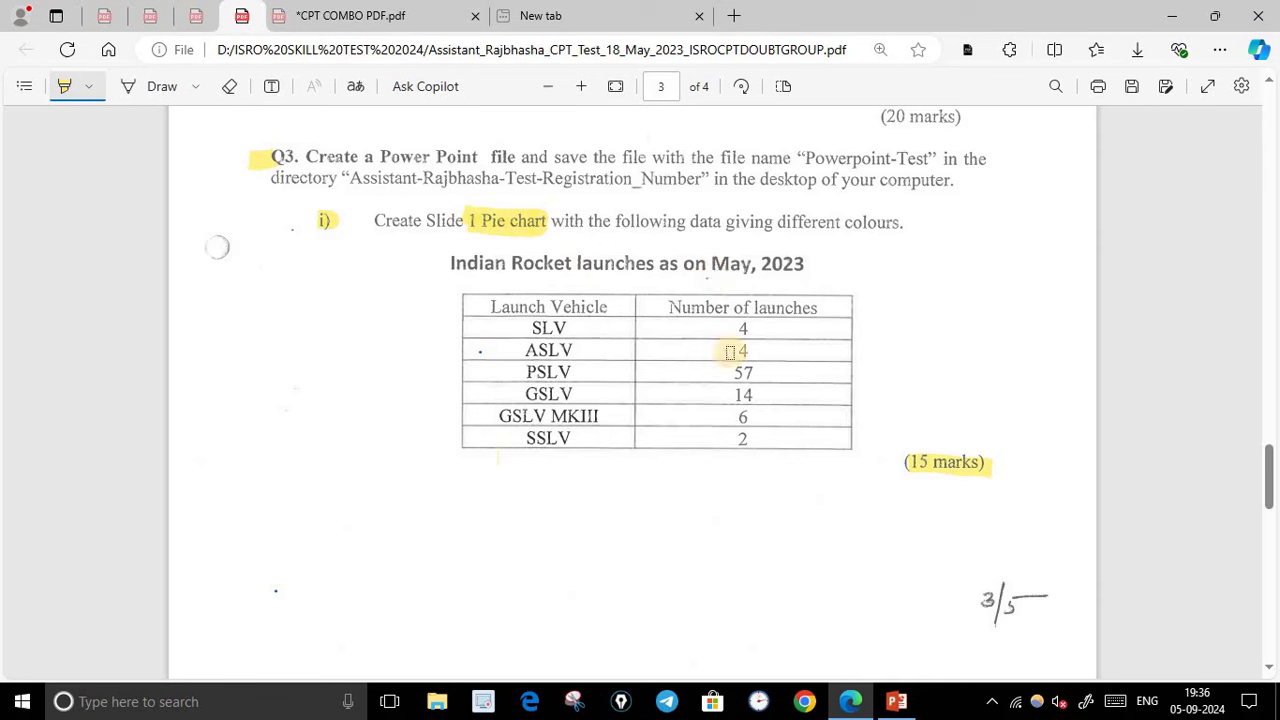
{"action": "left_click", "coordinate": [897, 703]}
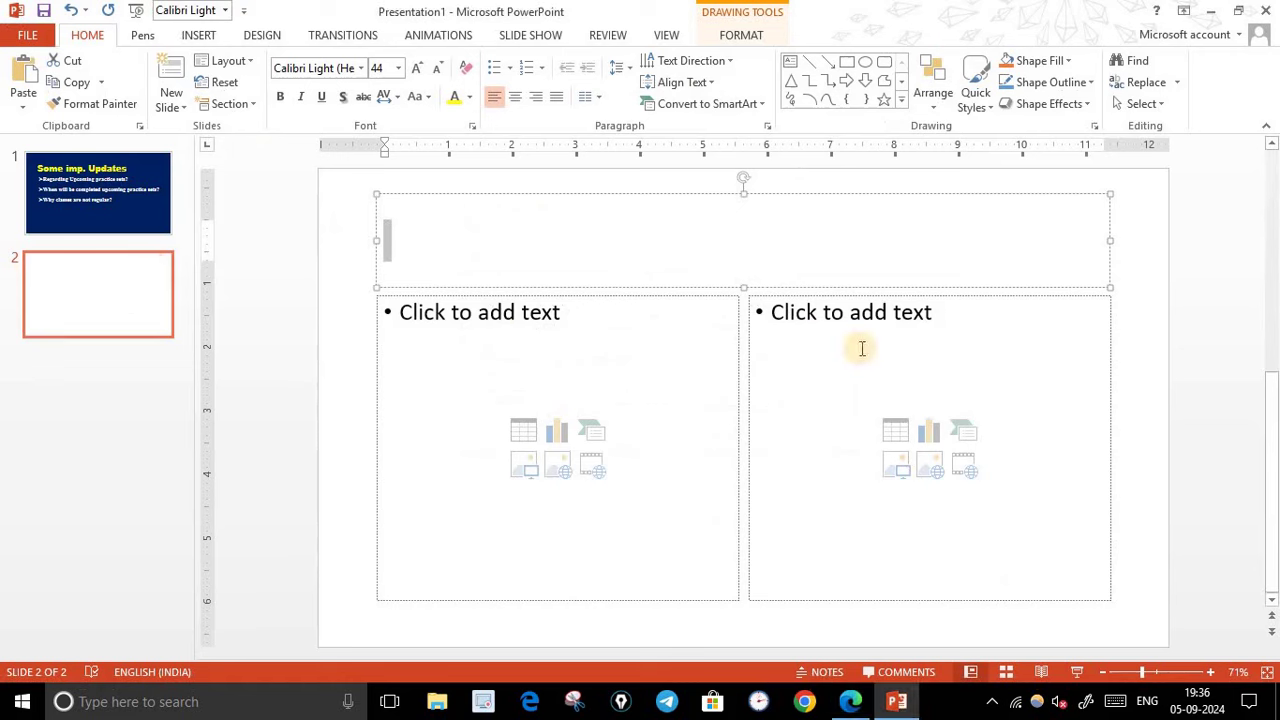
{"action": "left_click", "coordinate": [556, 237]}
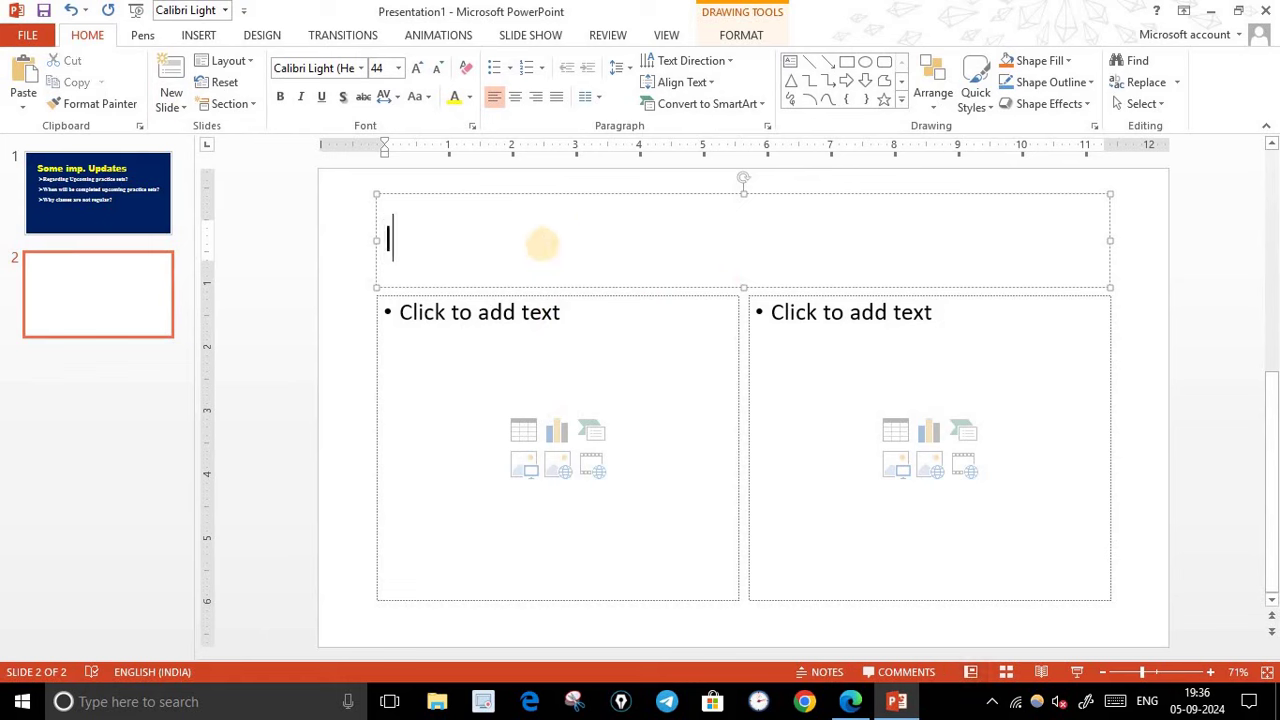
{"action": "type", "text": "Indian rocket launches a"}
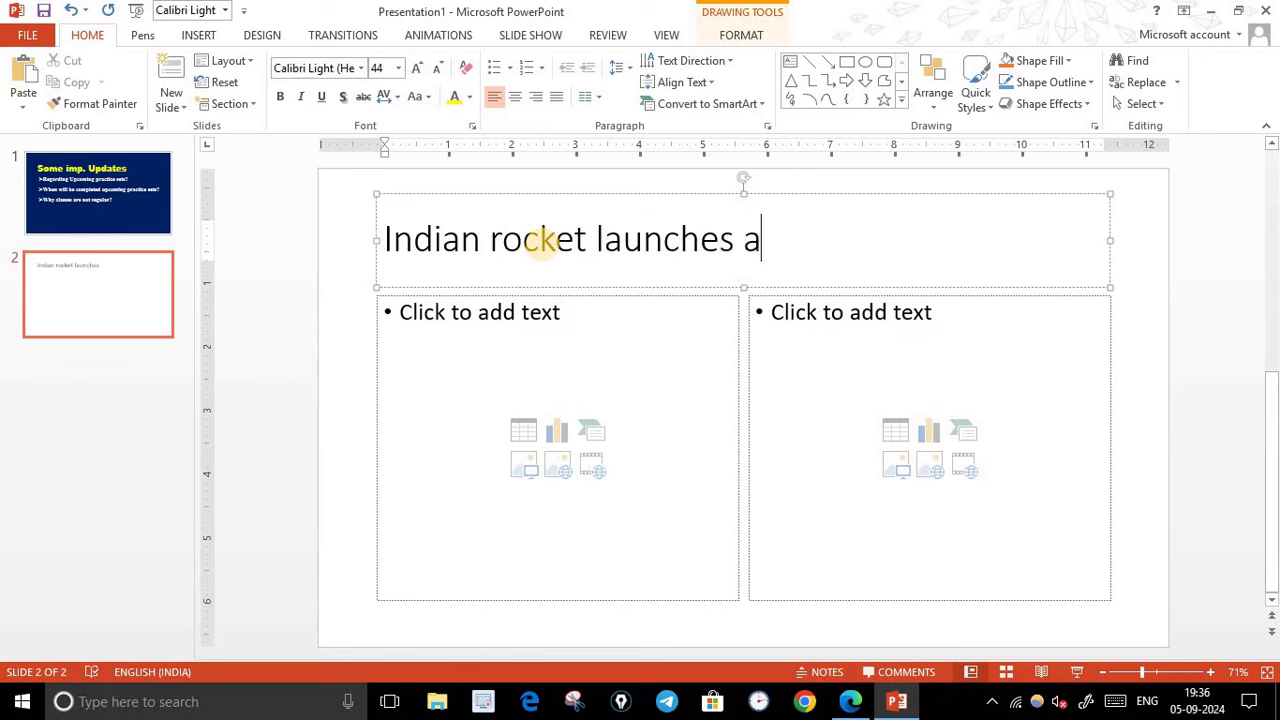
{"action": "type", "text": "s on"}
{"action": "type", "text": " May, "}
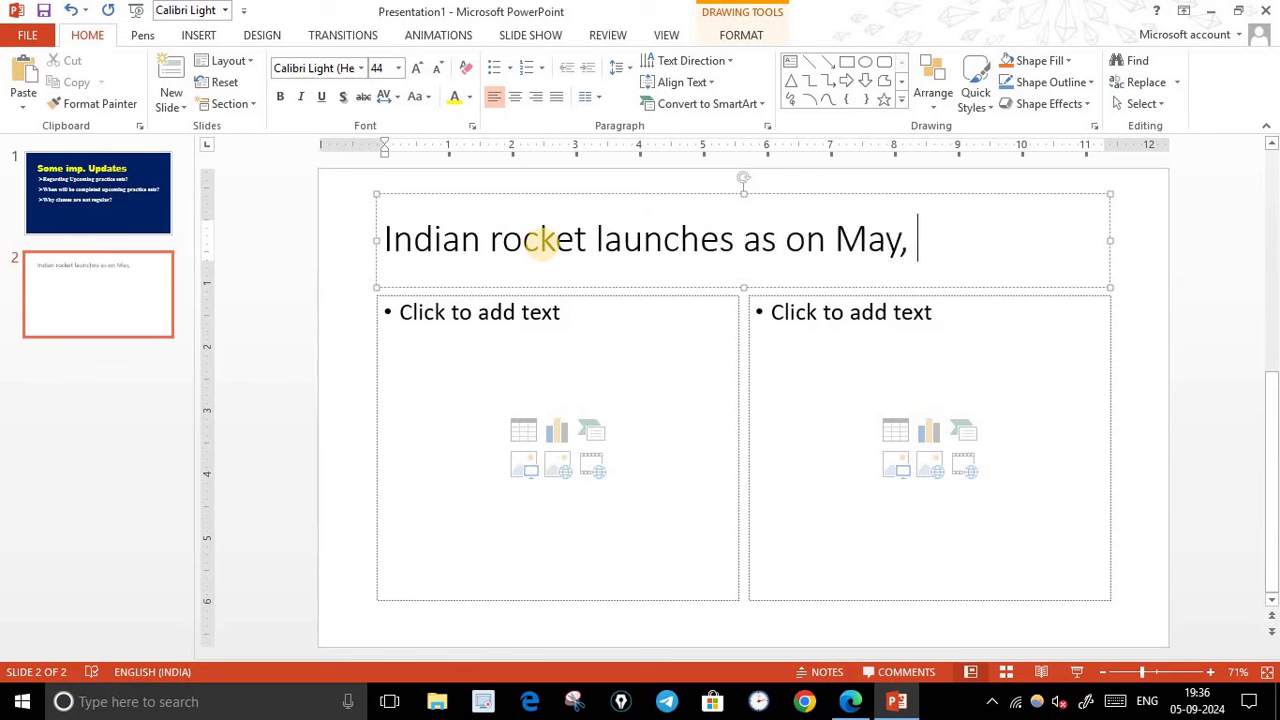
{"action": "type", "text": "2023"}
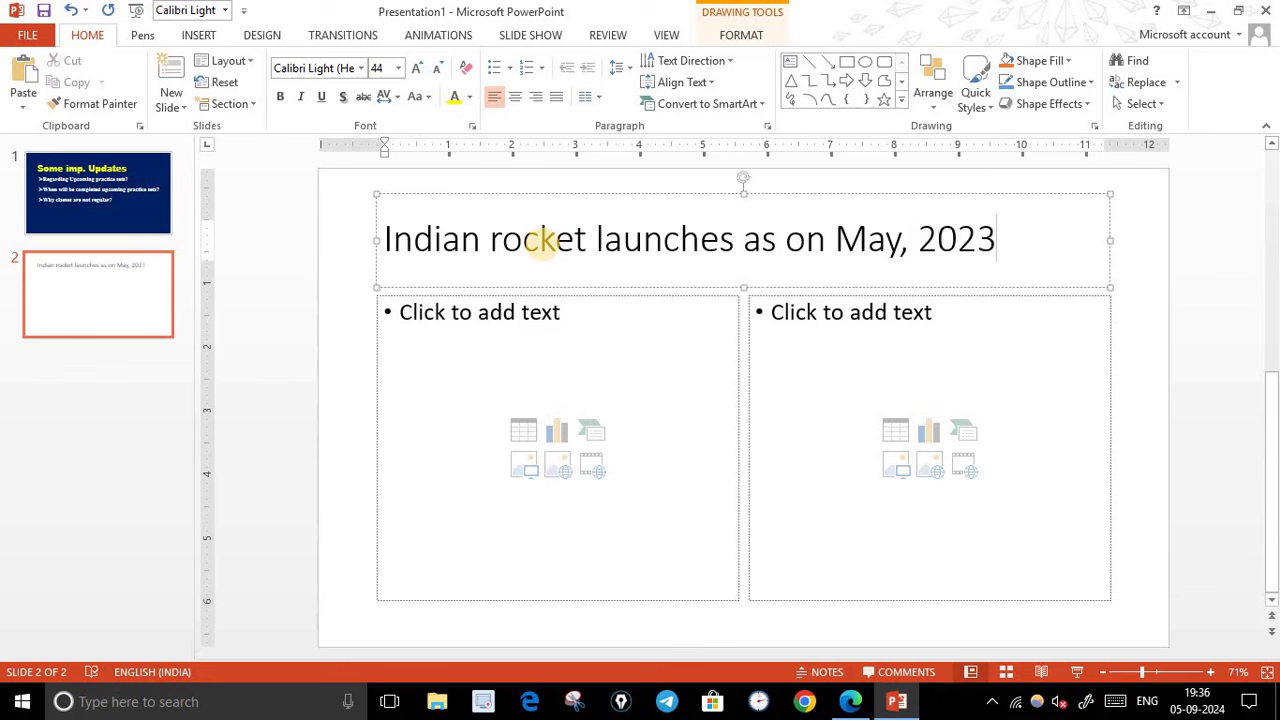
- Try centred then left alignment on the title, and bring the question paper PDF back up
{"action": "triple_click", "coordinate": [540, 240]}
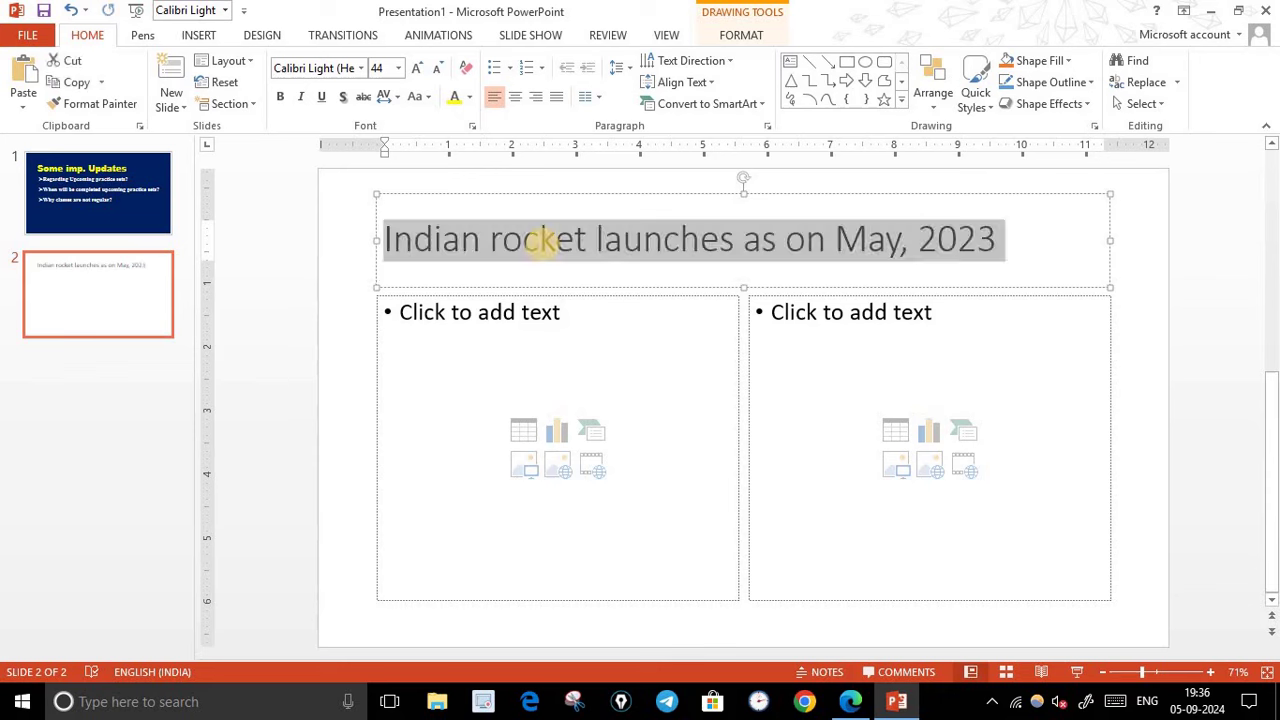
{"action": "left_click", "coordinate": [516, 97]}
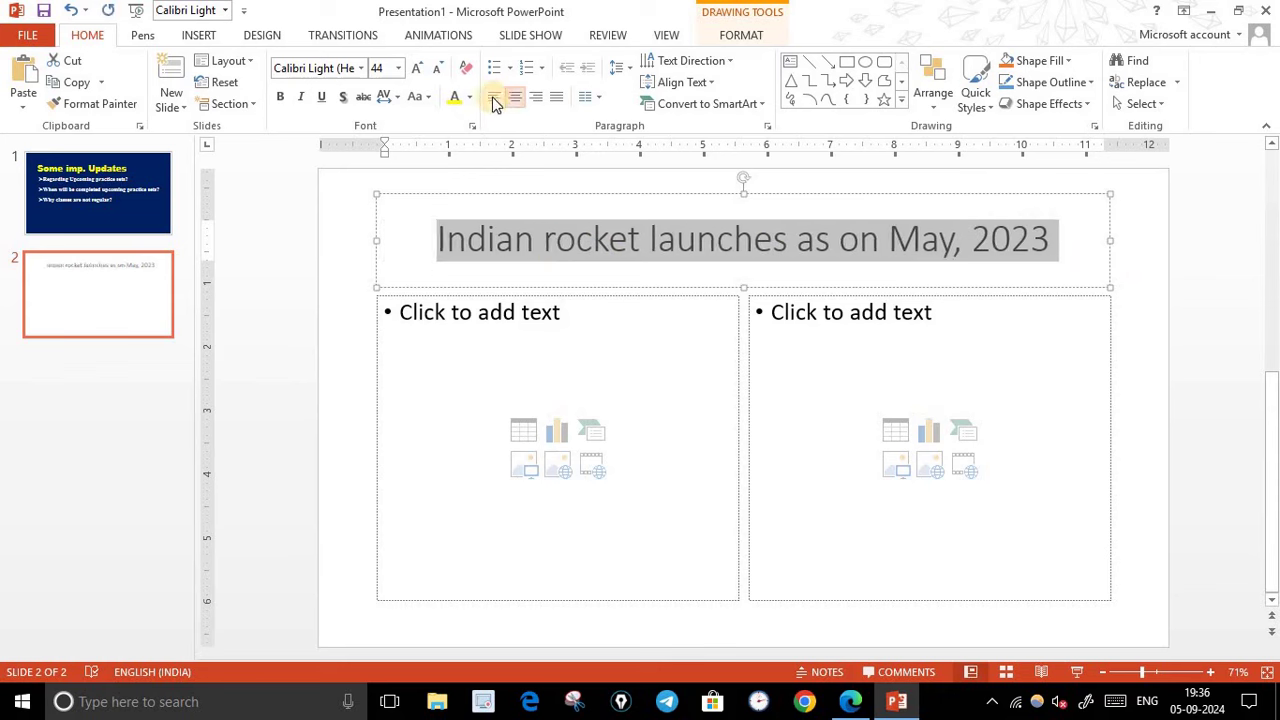
{"action": "left_click", "coordinate": [494, 96]}
{"action": "left_click", "coordinate": [852, 702]}
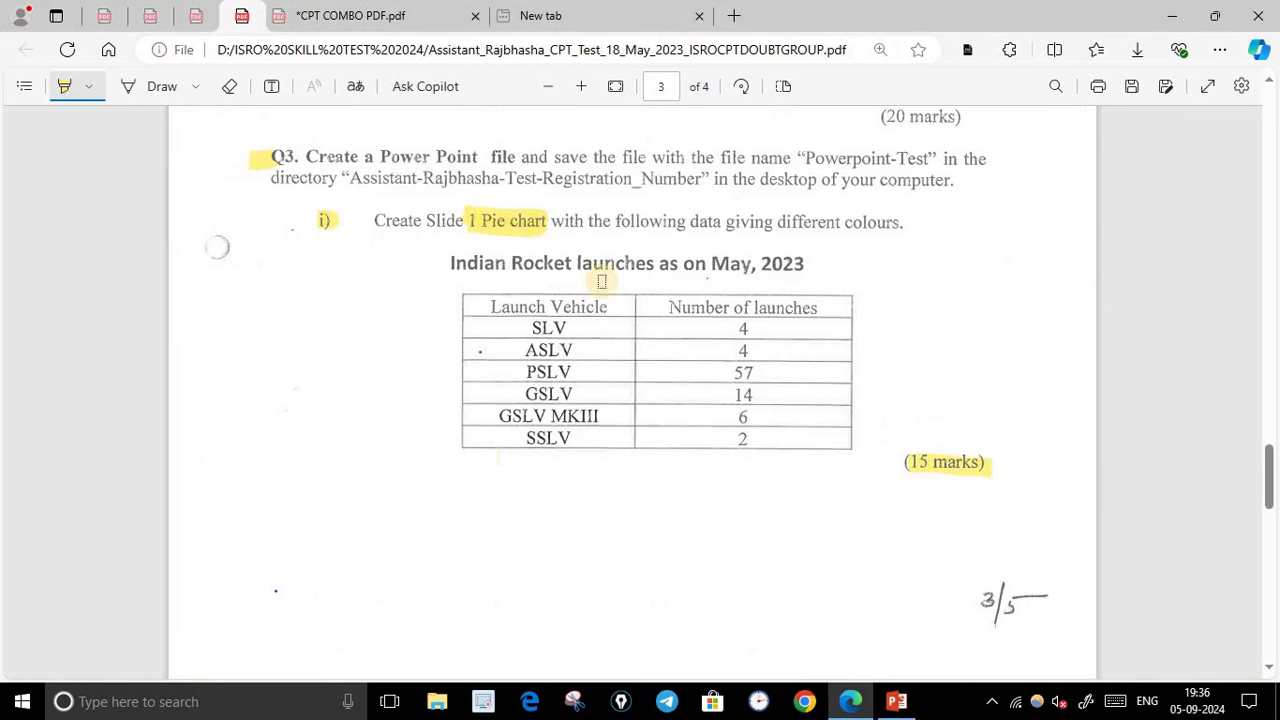
- Set the question paper aside and return to the presentation
{"action": "left_click", "coordinate": [840, 706]}
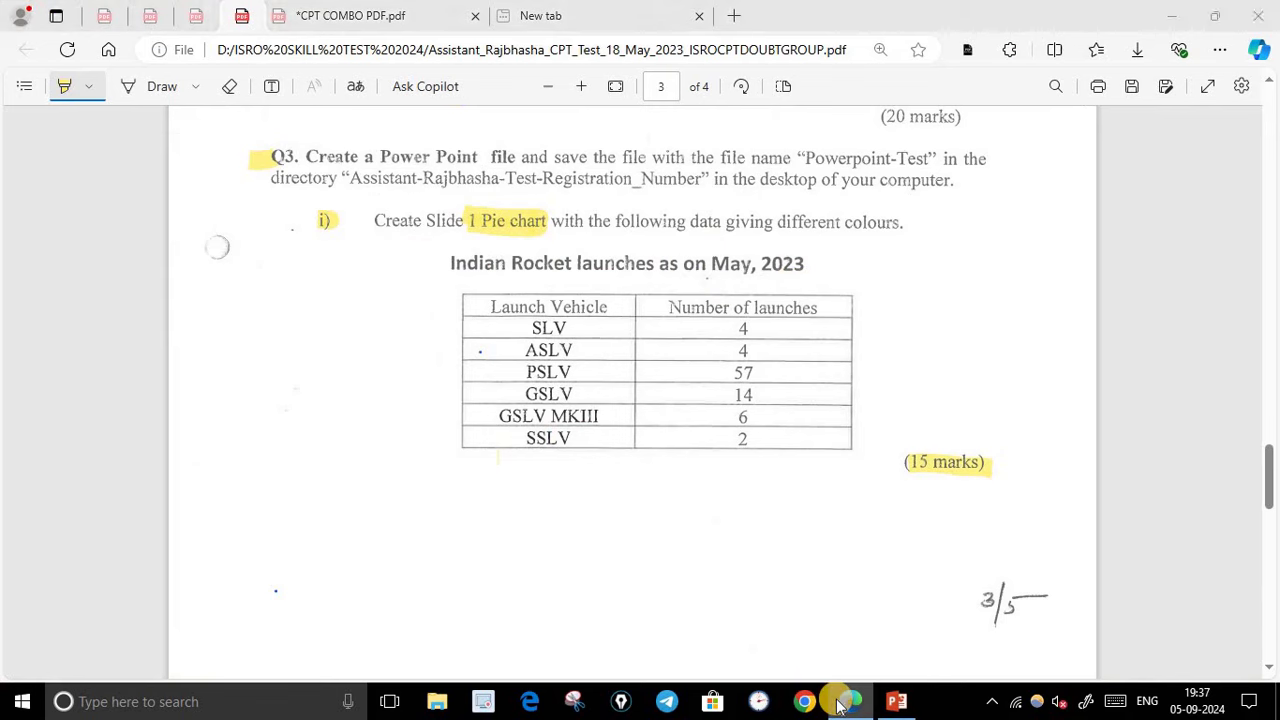
{"action": "left_click", "coordinate": [896, 701]}
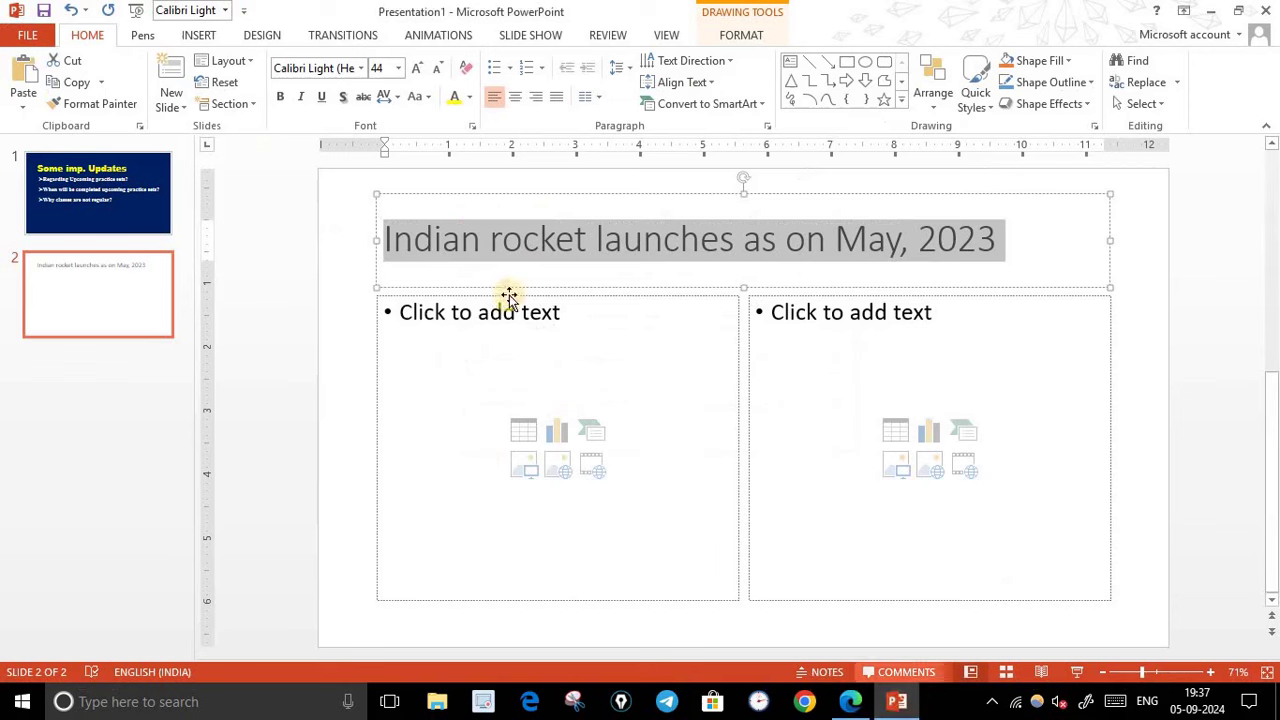
- Set the slide 2 title font to Calibri and make it bold
{"action": "left_click", "coordinate": [360, 68]}
{"action": "left_click", "coordinate": [334, 140]}
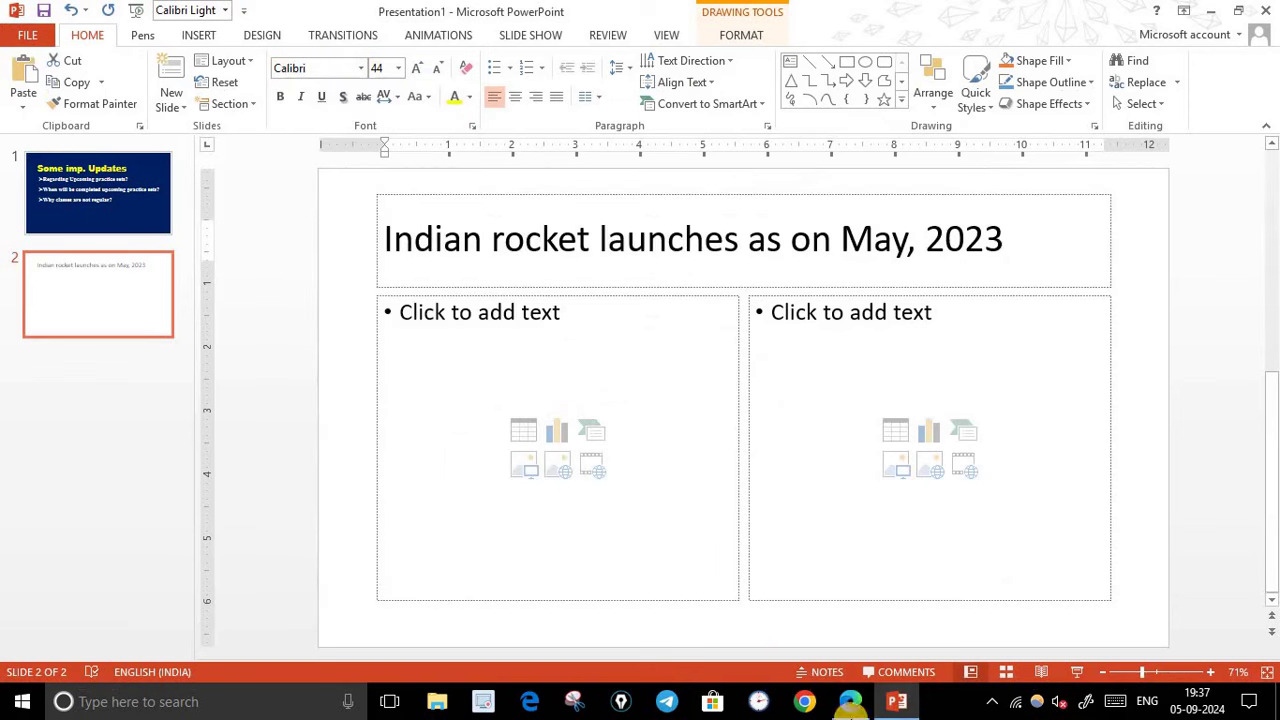
{"action": "left_click", "coordinate": [850, 702]}
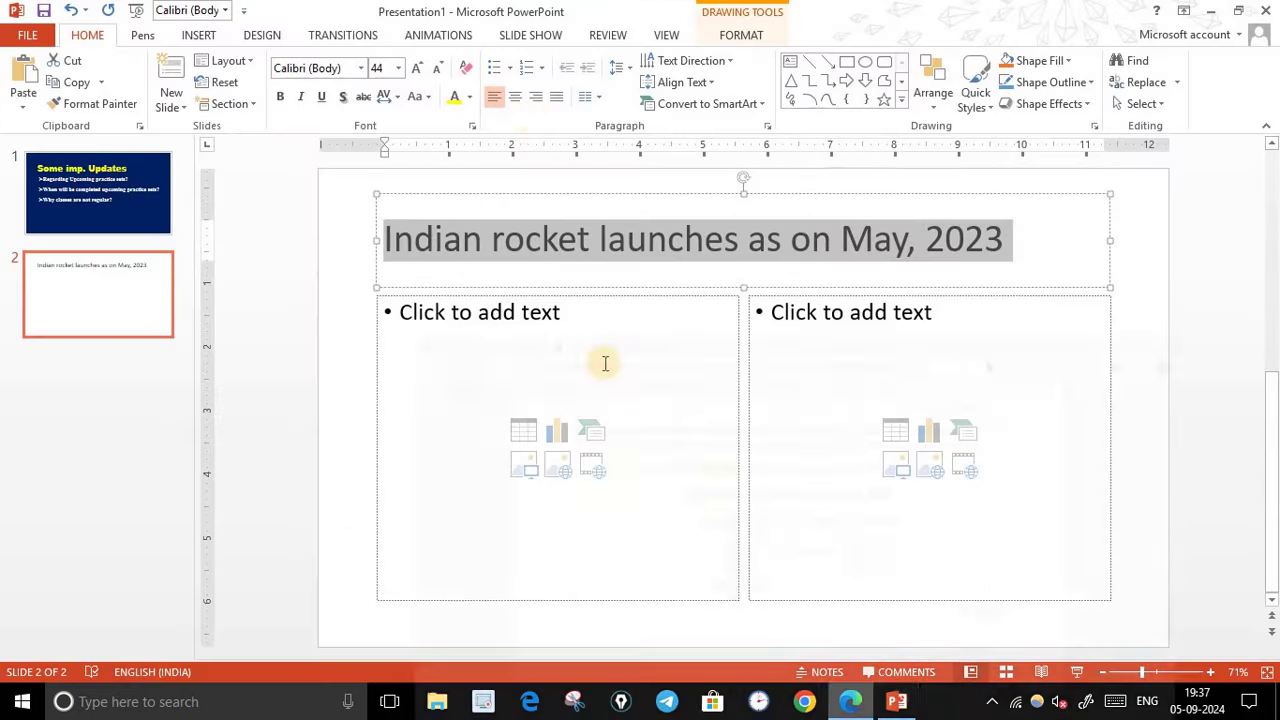
{"action": "left_click", "coordinate": [896, 701]}
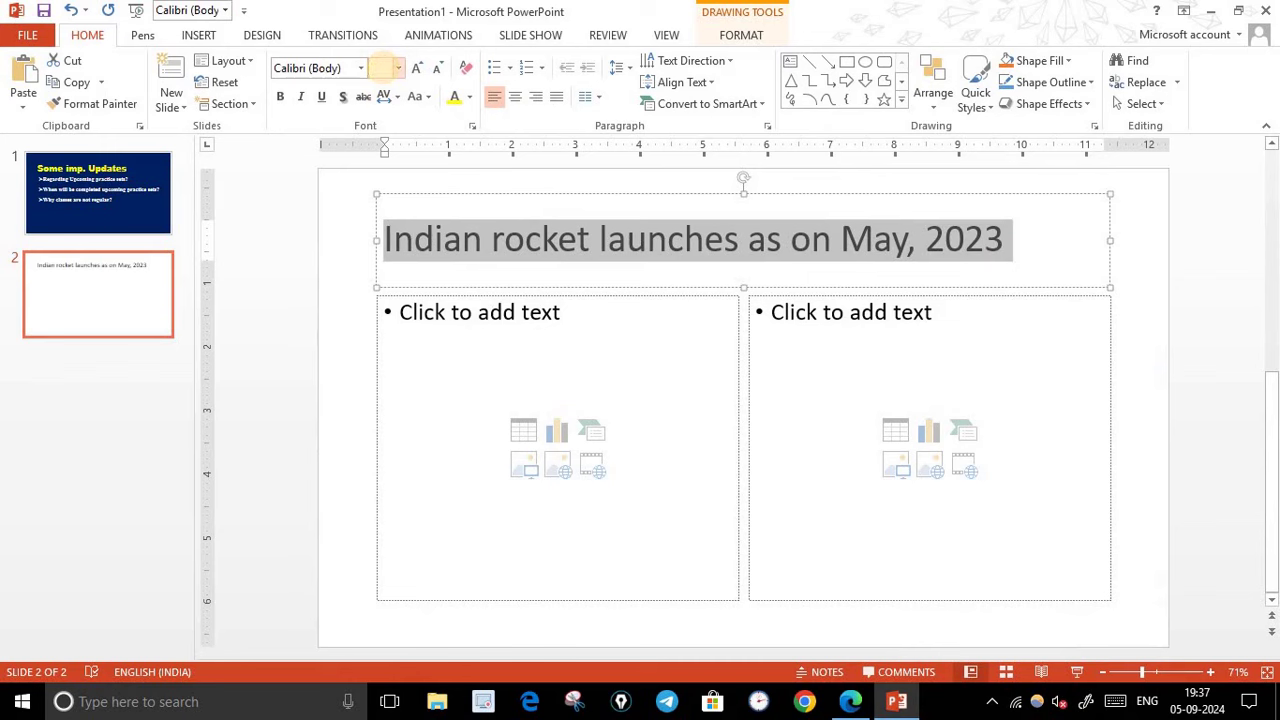
{"action": "type", "text": "50"}
{"action": "key", "text": "Return"}
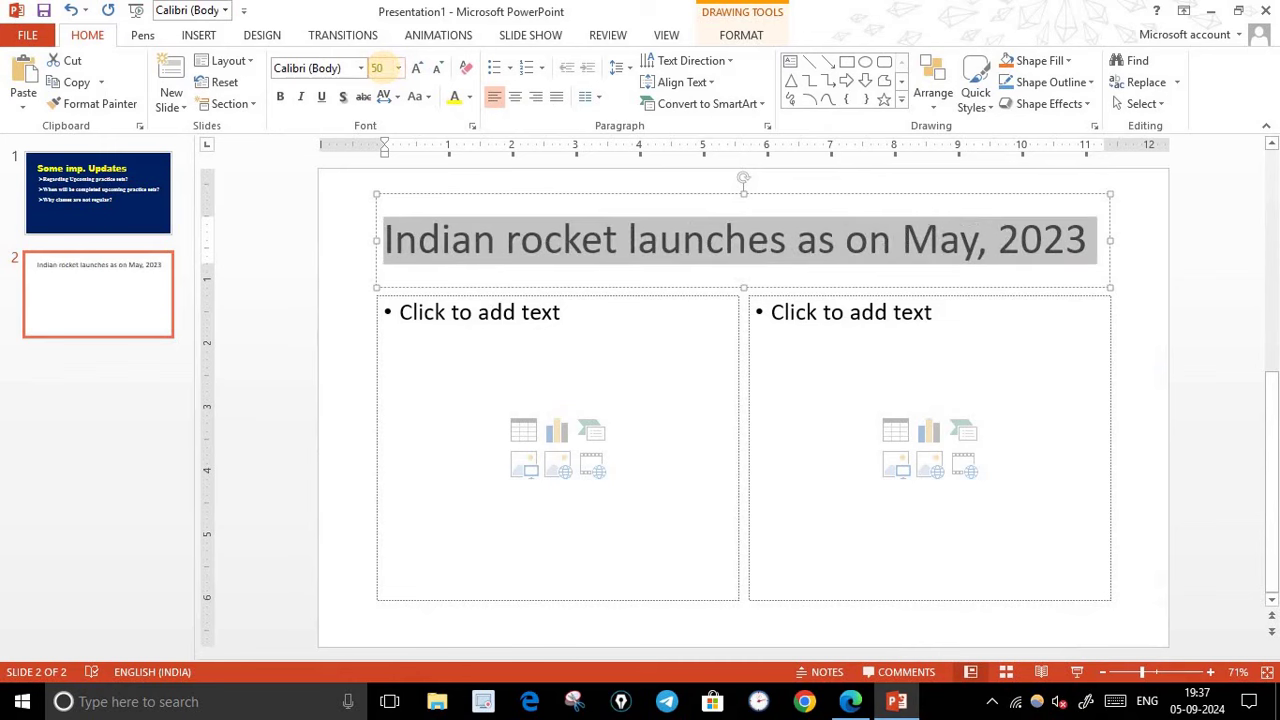
{"action": "left_click", "coordinate": [853, 707]}
{"action": "key", "text": "alt+Tab"}
{"action": "left_click", "coordinate": [282, 98]}
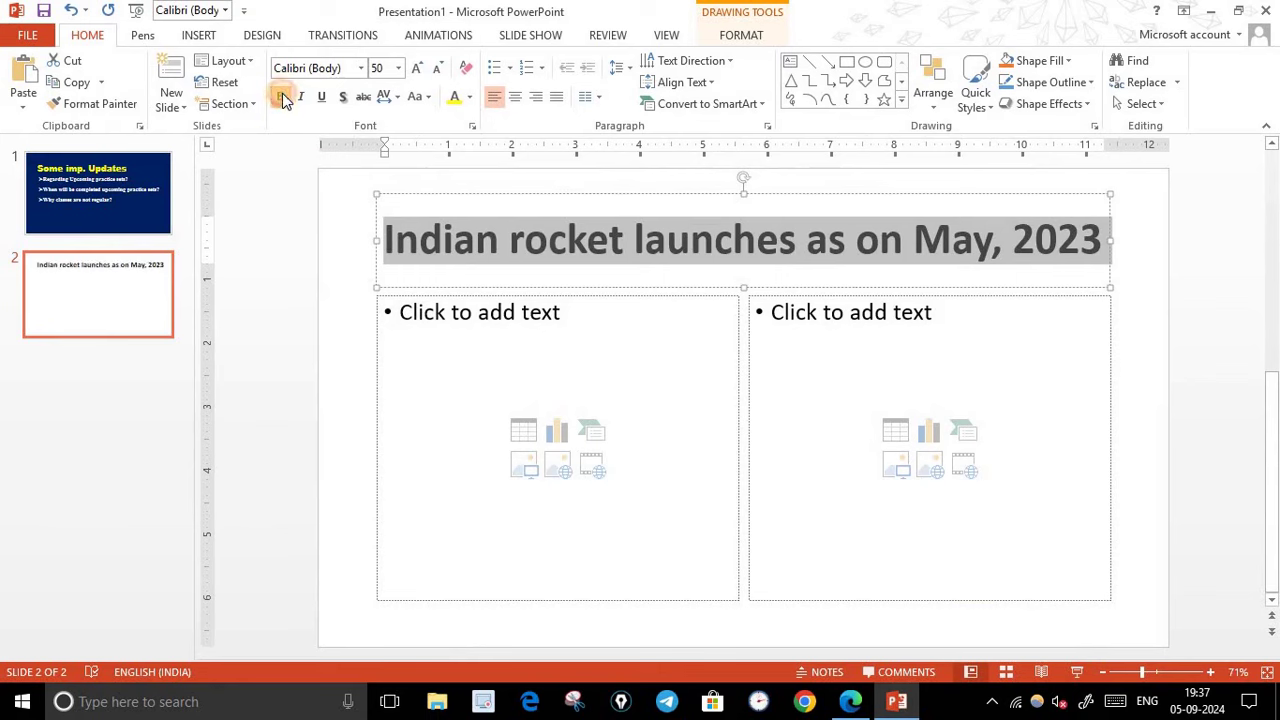
{"action": "left_click", "coordinate": [282, 96]}
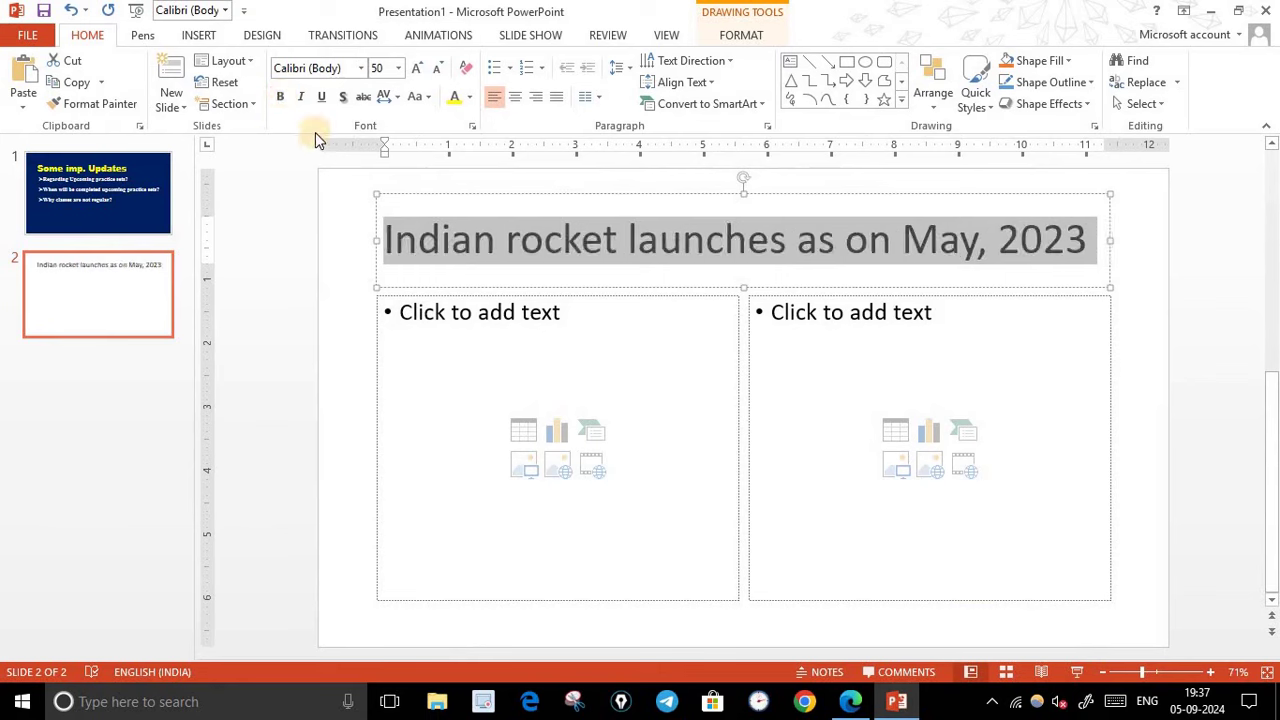
{"action": "left_click", "coordinate": [281, 98]}
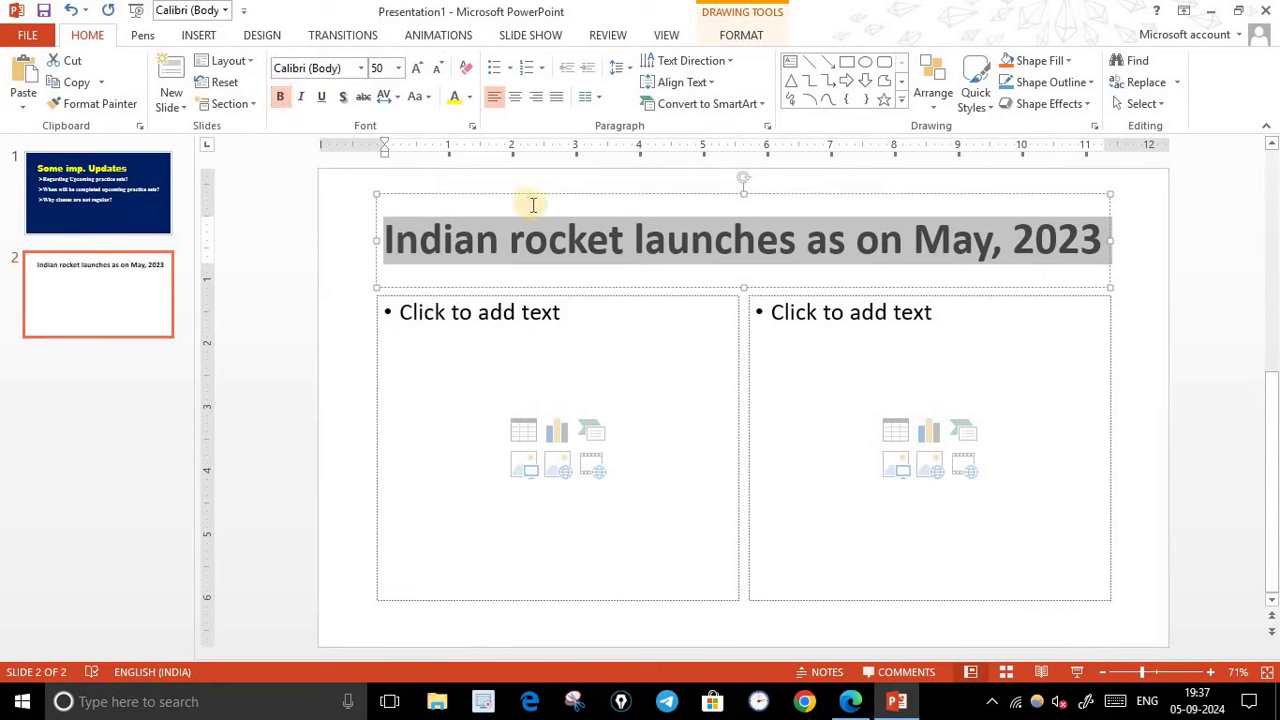
{"action": "left_click", "coordinate": [358, 252]}
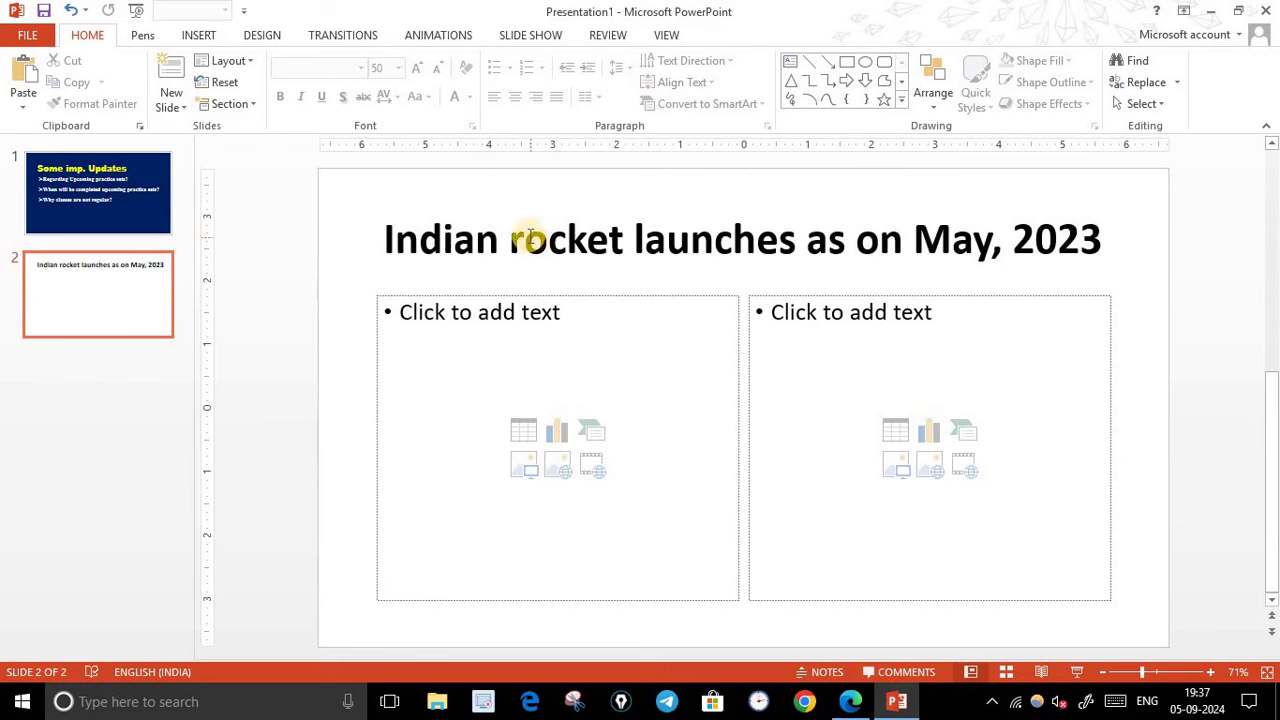
- Capitalise 'Rocket' in the title and set the title size to 48 pt
{"action": "left_click", "coordinate": [524, 240]}
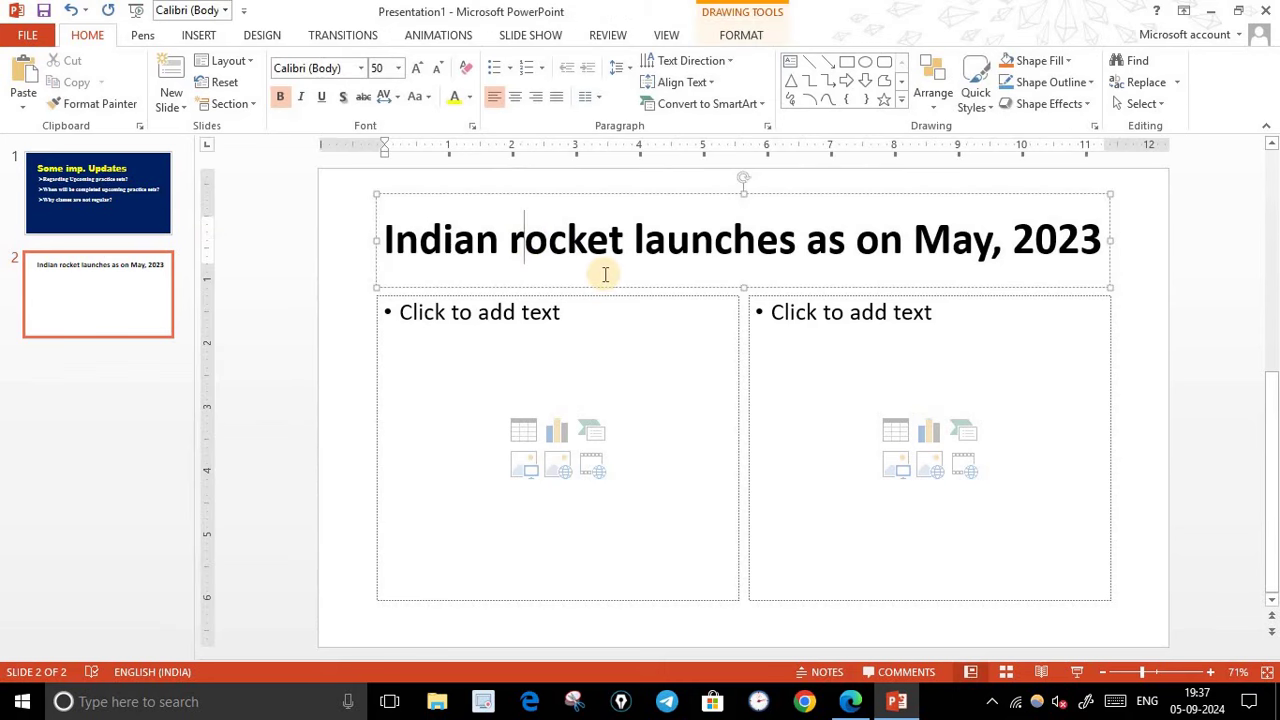
{"action": "key", "text": "BackSpace"}
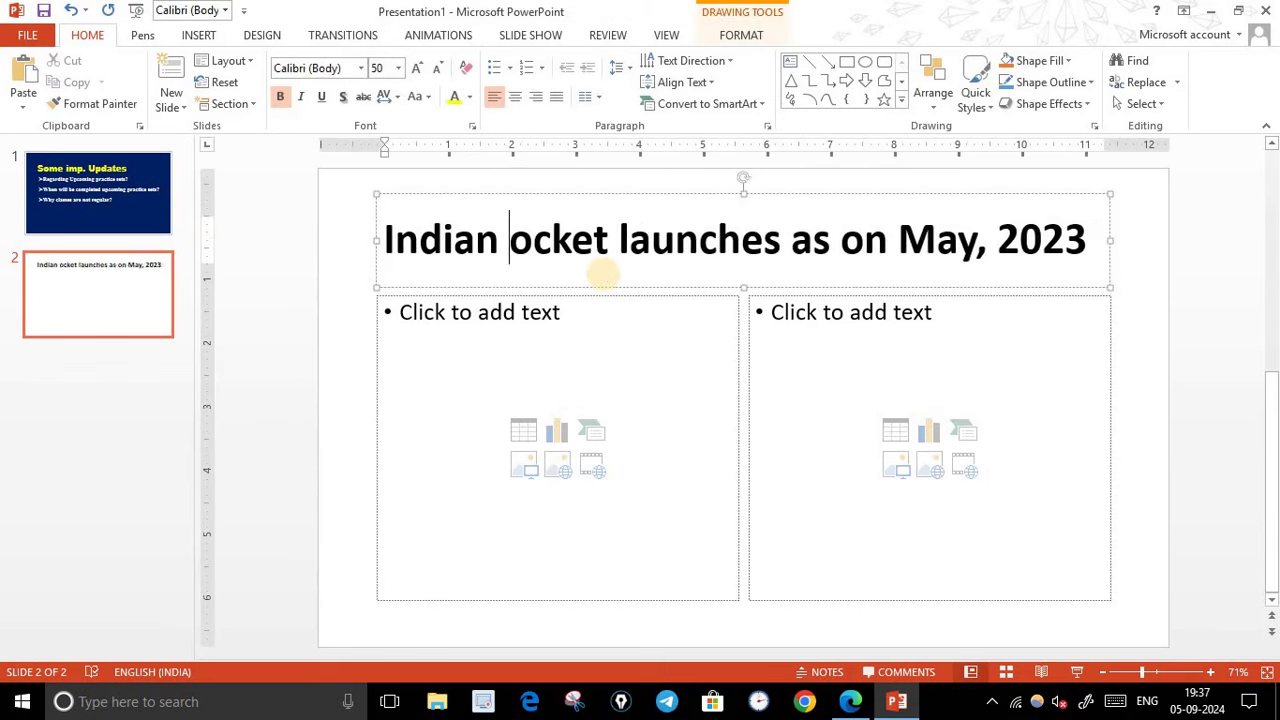
{"action": "type", "text": "R"}
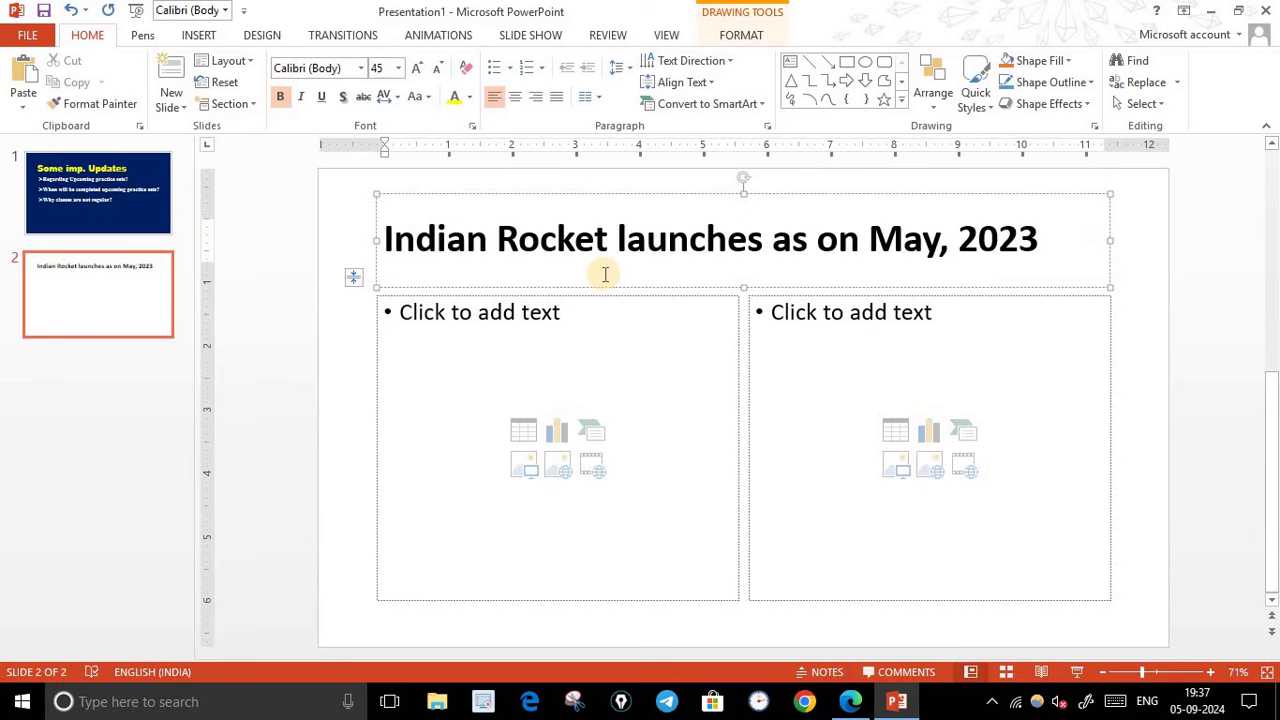
{"action": "left_click_drag", "start_coordinate": [1045, 245], "coordinate": [955, 245]}
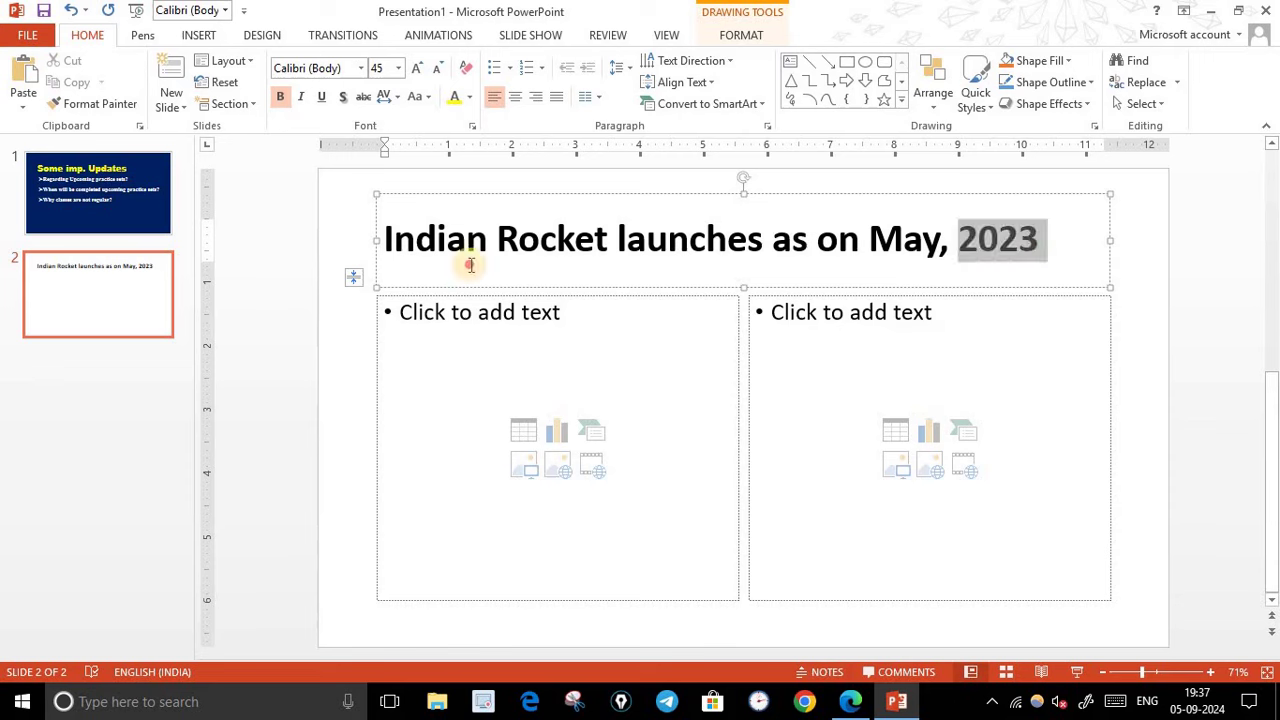
{"action": "left_click", "coordinate": [392, 245], "text": "shift"}
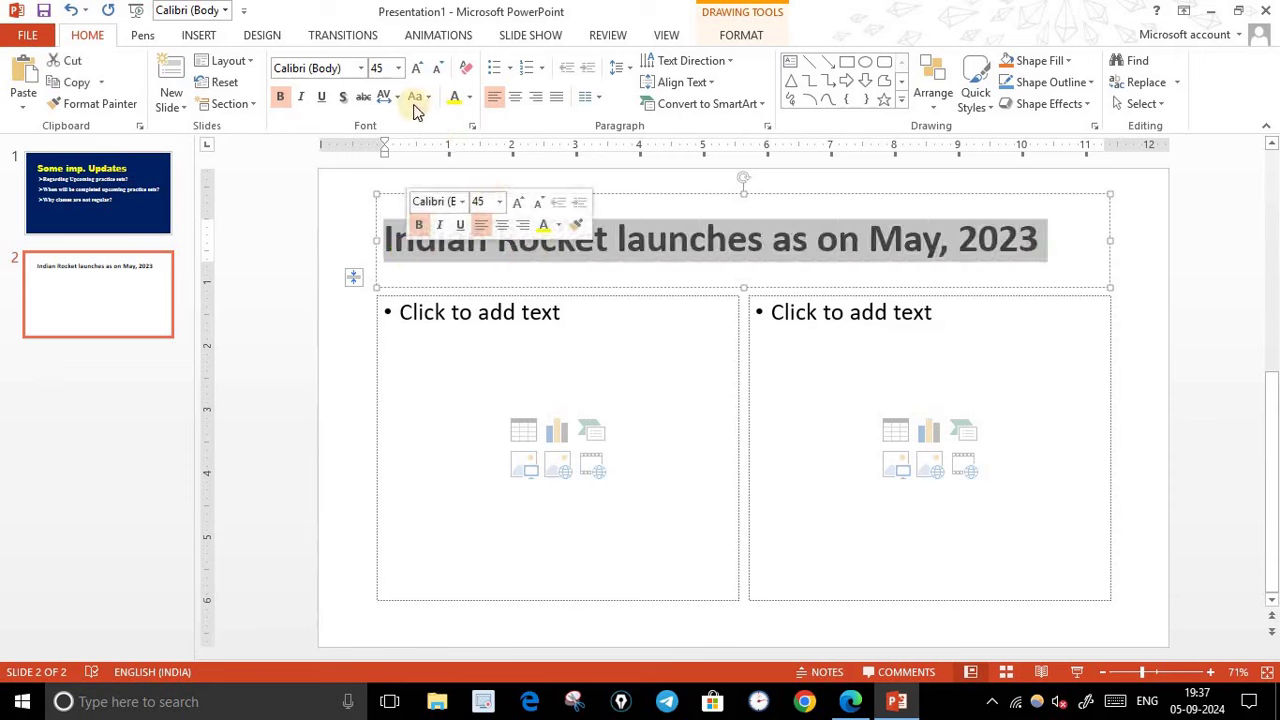
{"action": "left_click", "coordinate": [419, 66]}
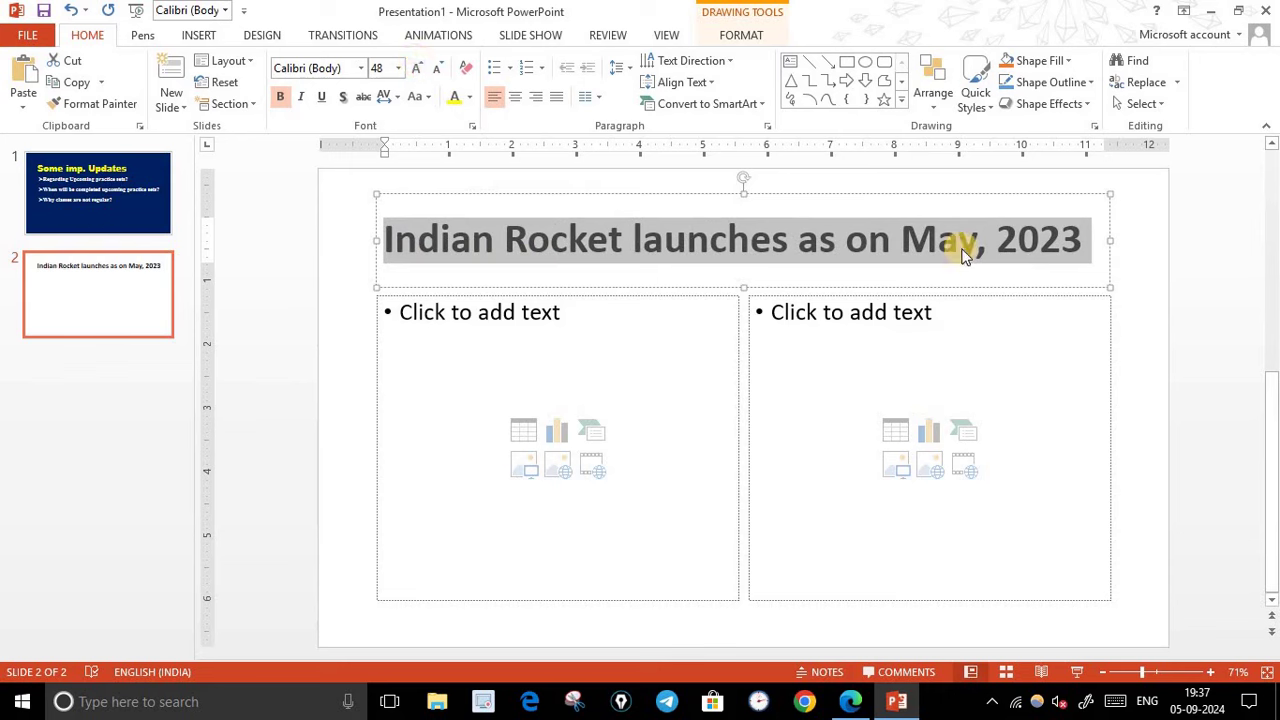
{"action": "left_click", "coordinate": [419, 66]}
{"action": "left_click", "coordinate": [419, 66]}
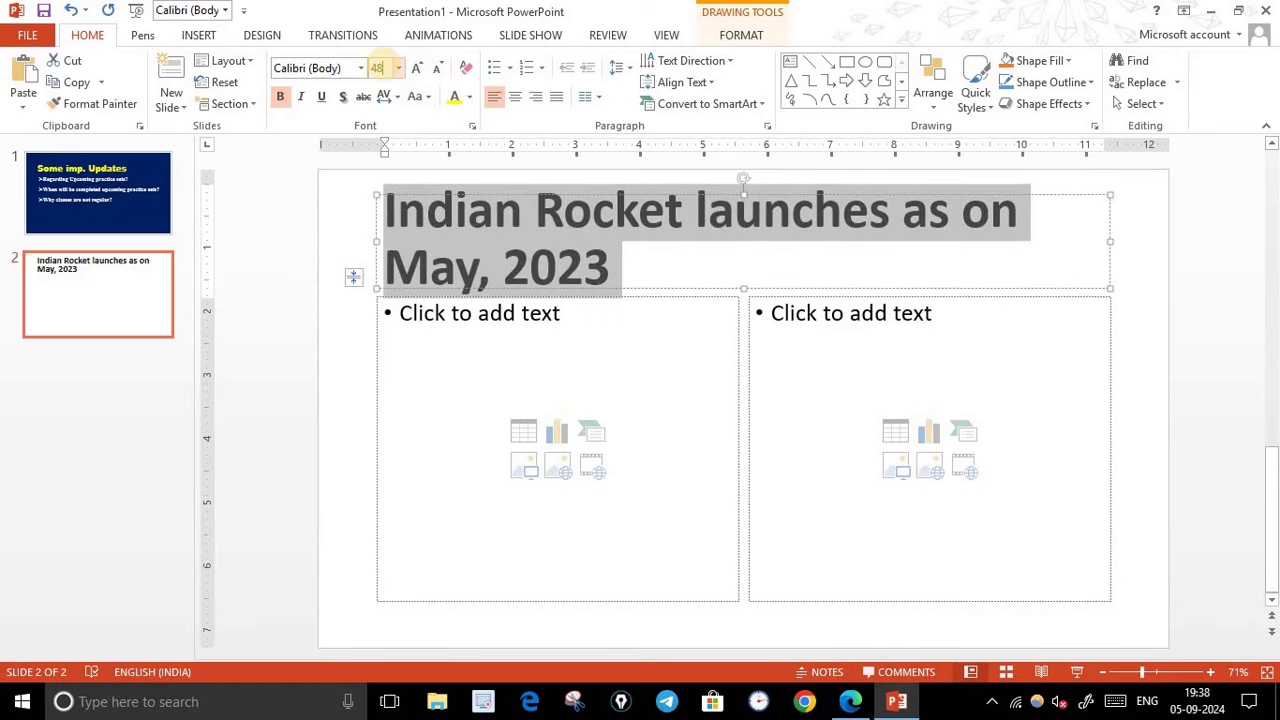
{"action": "key", "text": "Return"}
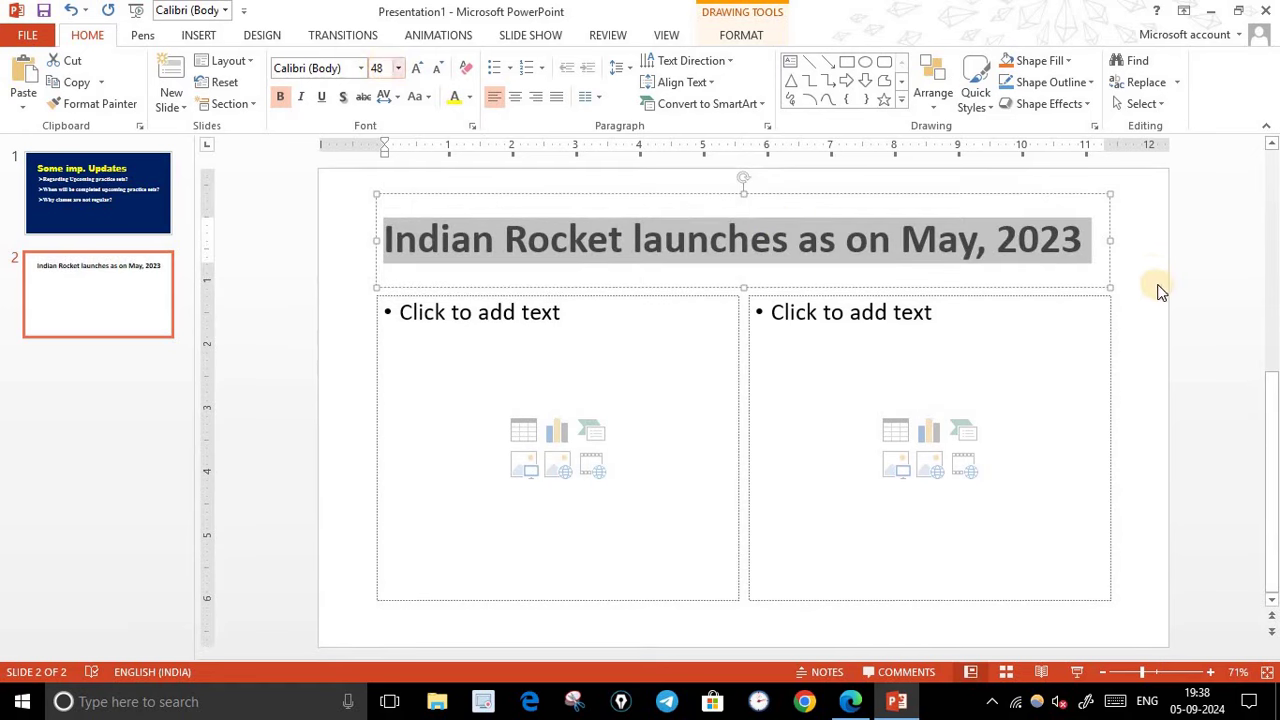
- Move the title box slightly lower on the slide
{"action": "left_click", "coordinate": [1148, 265]}
{"action": "left_click", "coordinate": [750, 196]}
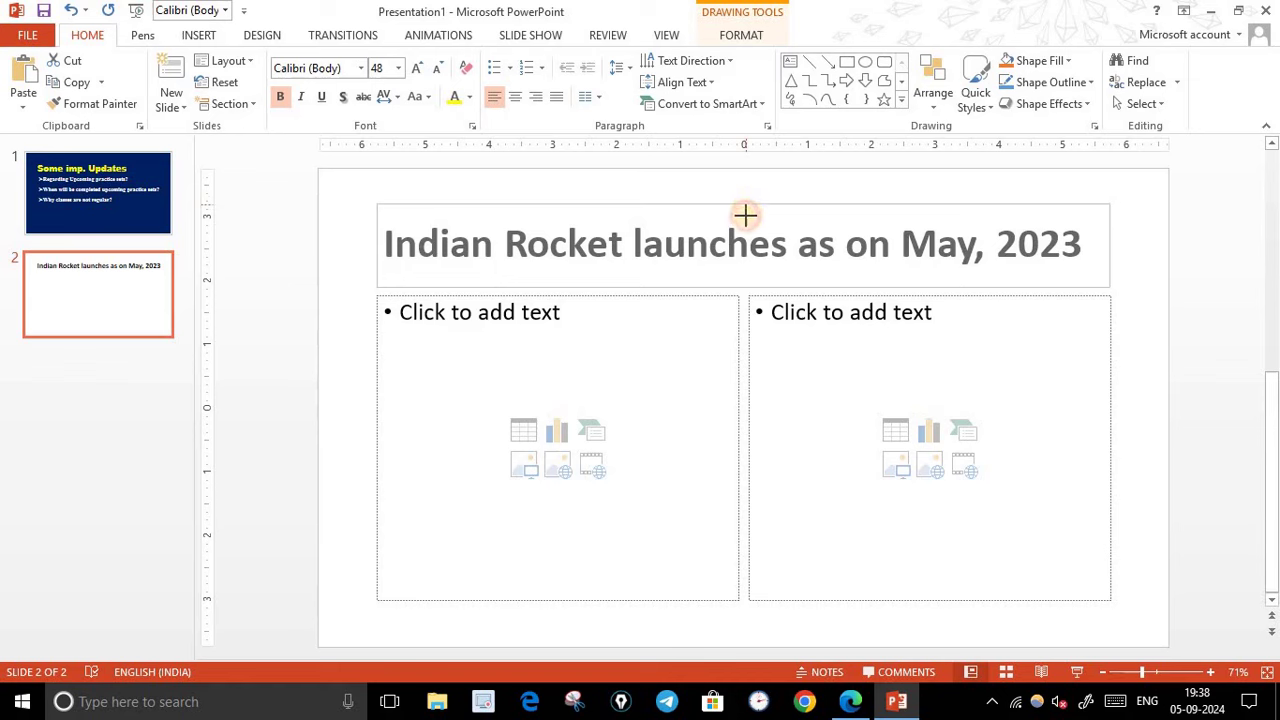
{"action": "left_click_drag", "start_coordinate": [741, 190], "coordinate": [741, 207]}
{"action": "left_click", "coordinate": [803, 200]}
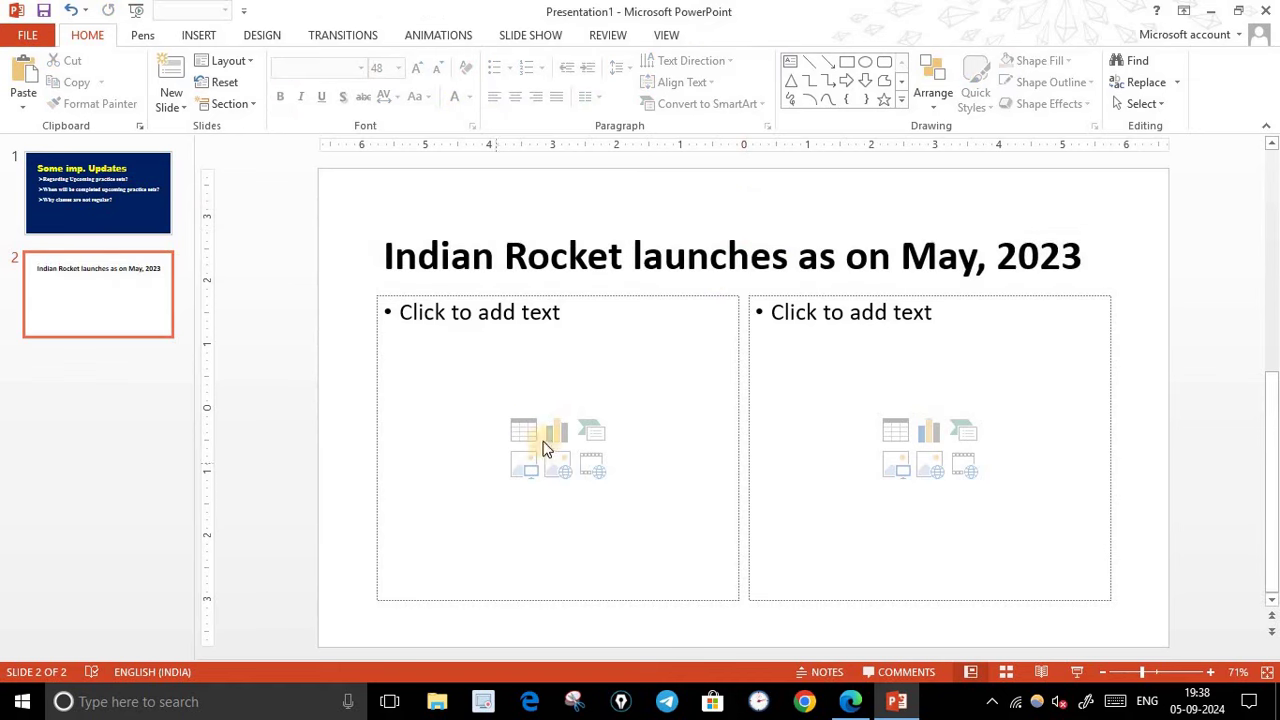
- Highlight 'Rocket', '2023', the launch numbers and vehicle names SLV to GSLV in the PDF
{"action": "left_click", "coordinate": [850, 708]}
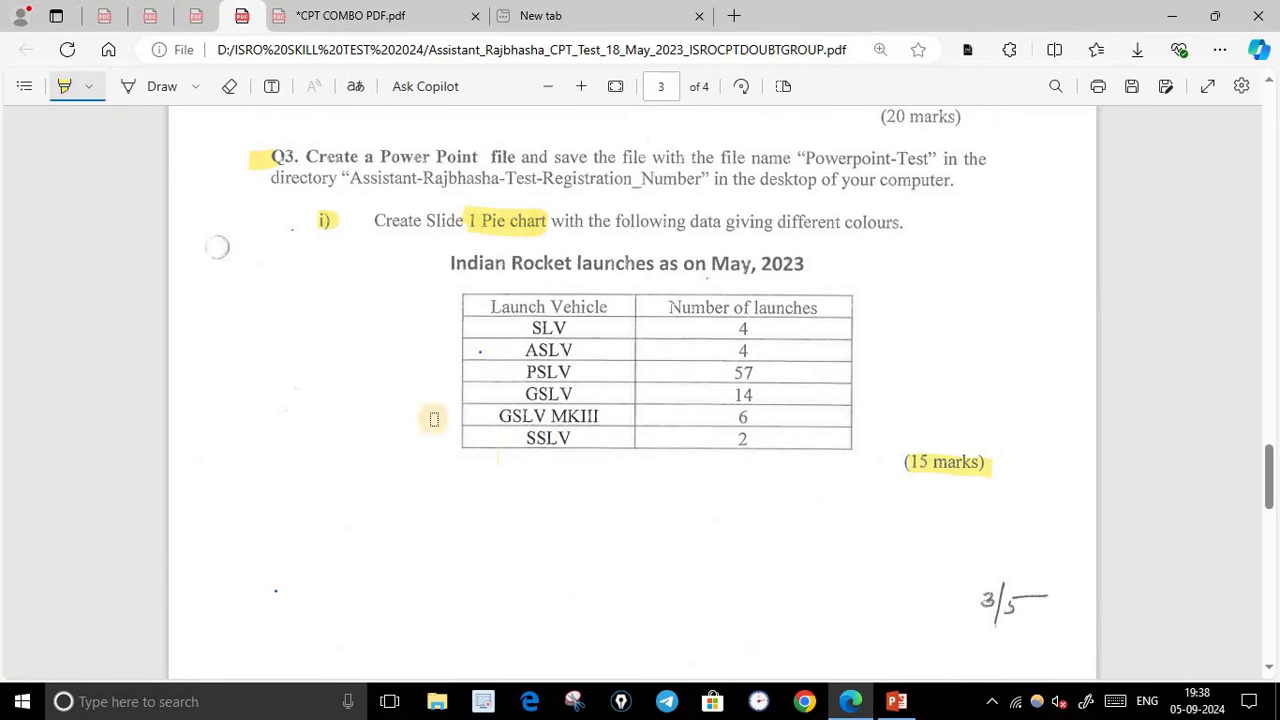
{"action": "left_click_drag", "start_coordinate": [563, 236], "coordinate": [563, 272]}
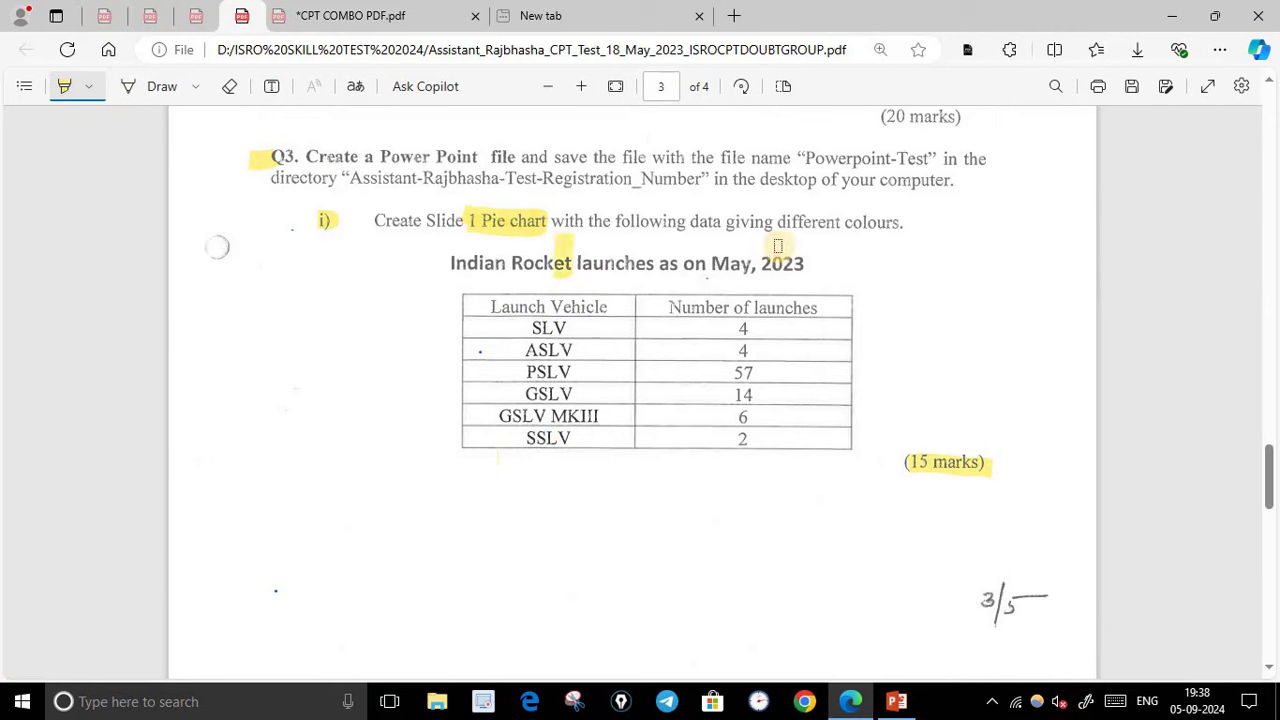
{"action": "left_click_drag", "start_coordinate": [777, 247], "coordinate": [772, 294]}
{"action": "left_click_drag", "start_coordinate": [803, 338], "coordinate": [783, 514]}
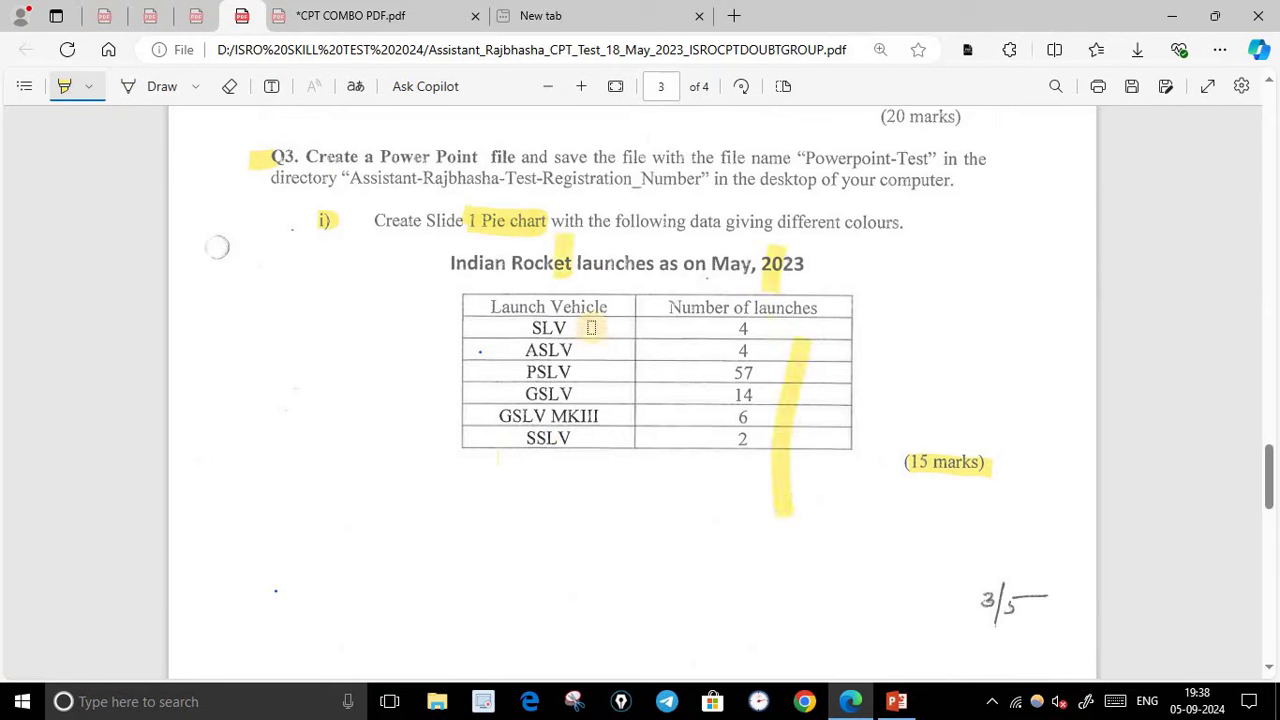
{"action": "left_click_drag", "start_coordinate": [590, 328], "coordinate": [600, 402]}
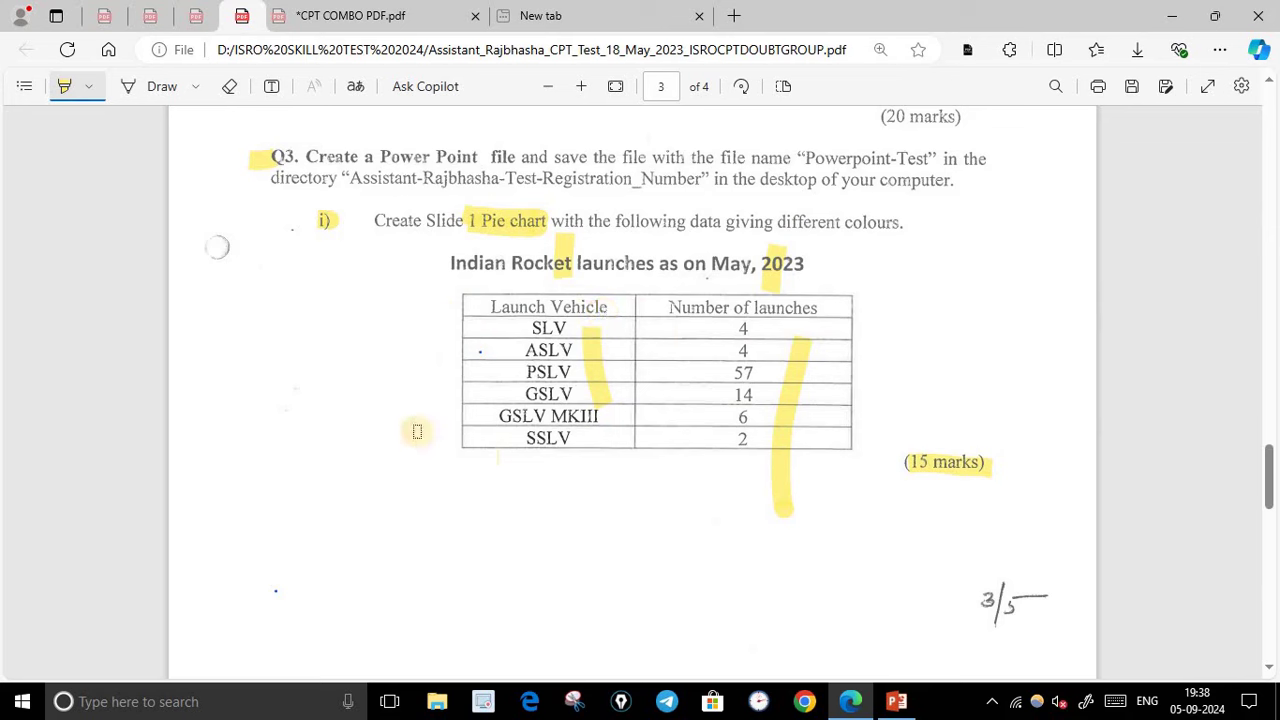
{"action": "left_click", "coordinate": [896, 701]}
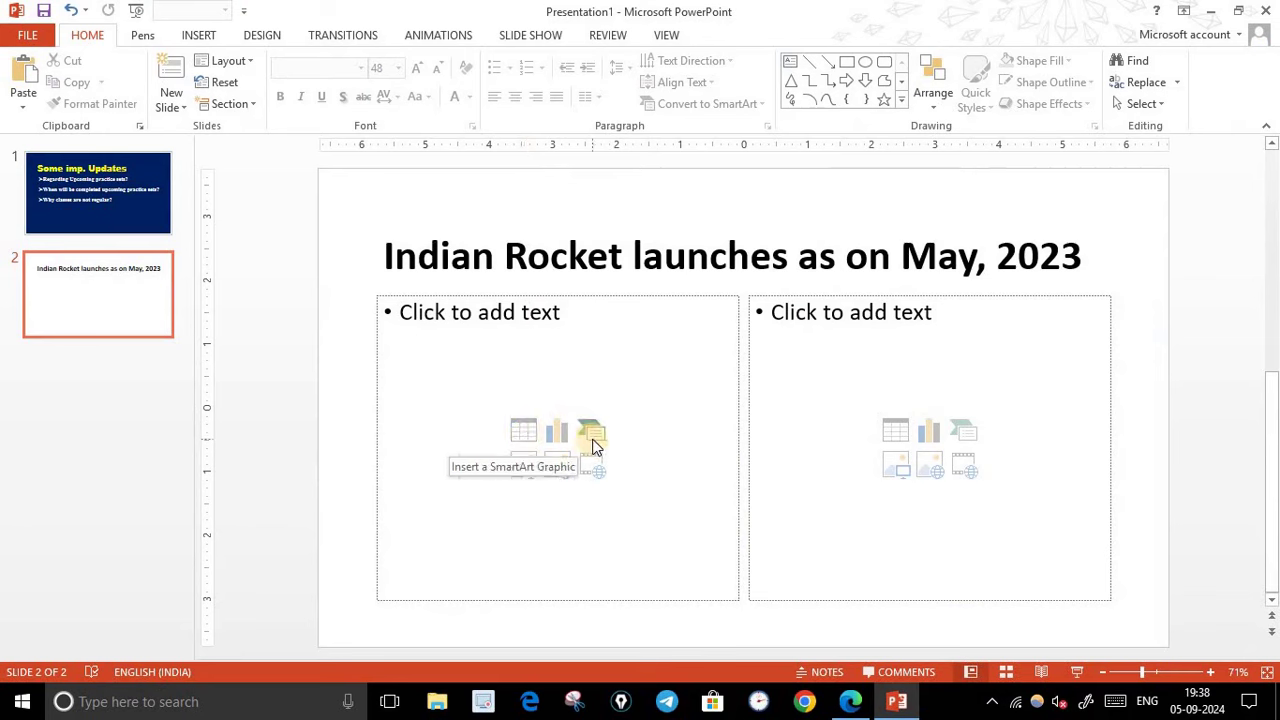
- Insert a 2-column, 7-row table into slide 2's left content placeholder
{"action": "left_click", "coordinate": [524, 433]}
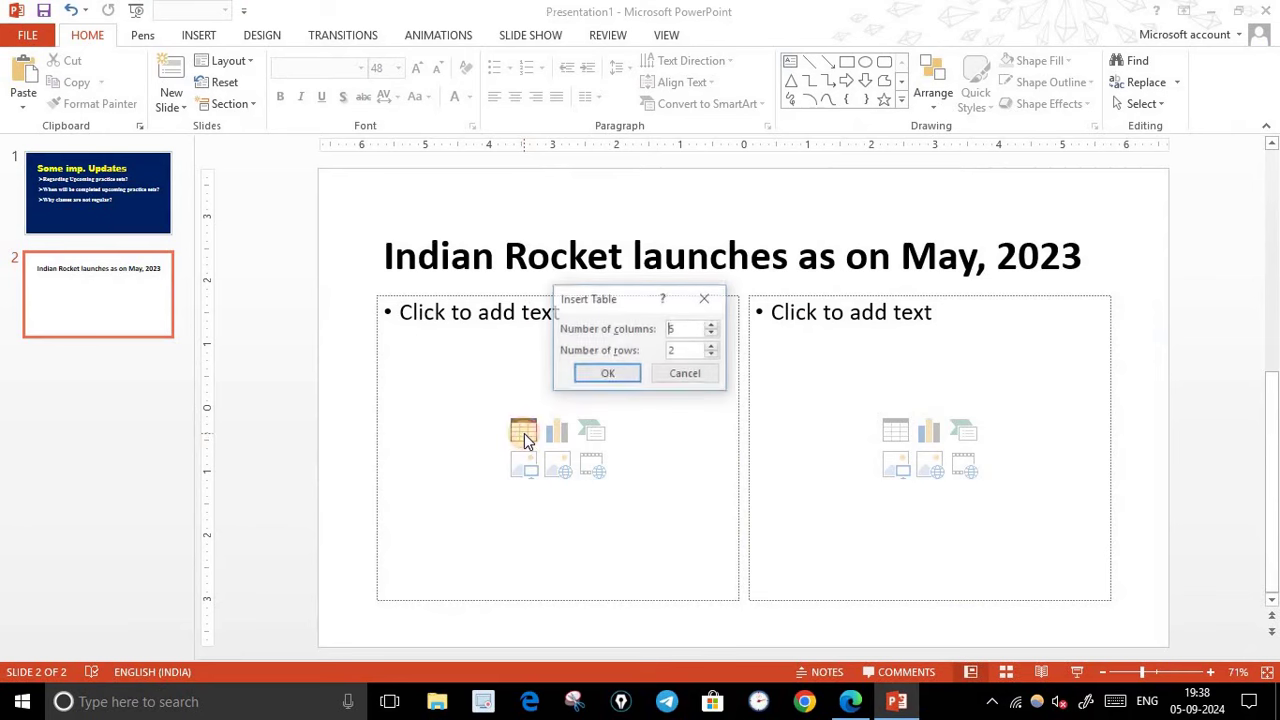
{"action": "left_click", "coordinate": [676, 329]}
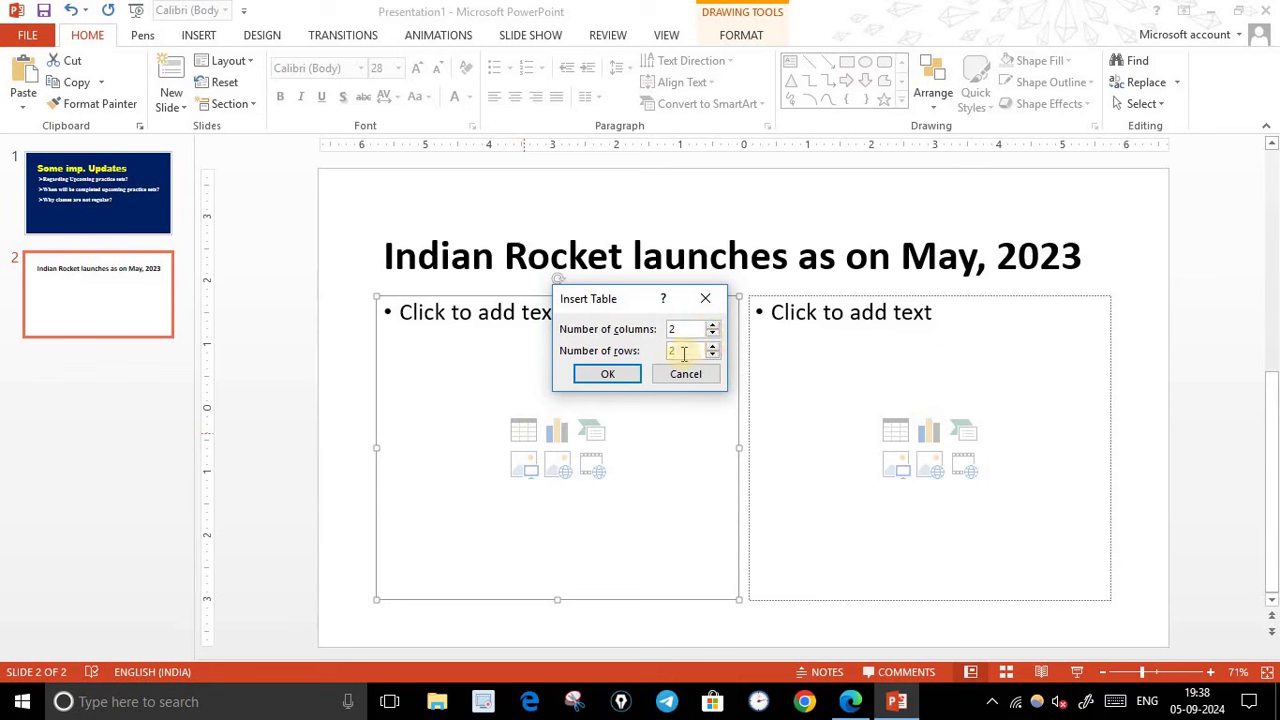
{"action": "type", "text": "7"}
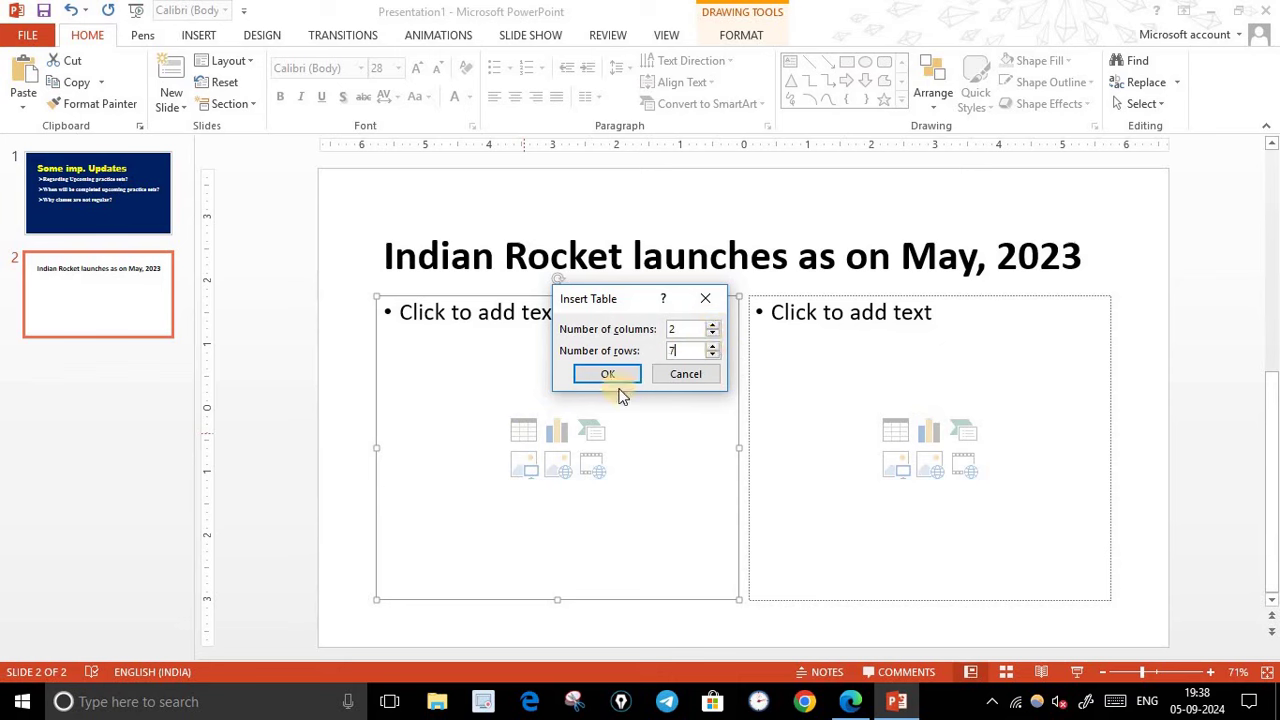
{"action": "left_click", "coordinate": [607, 373]}
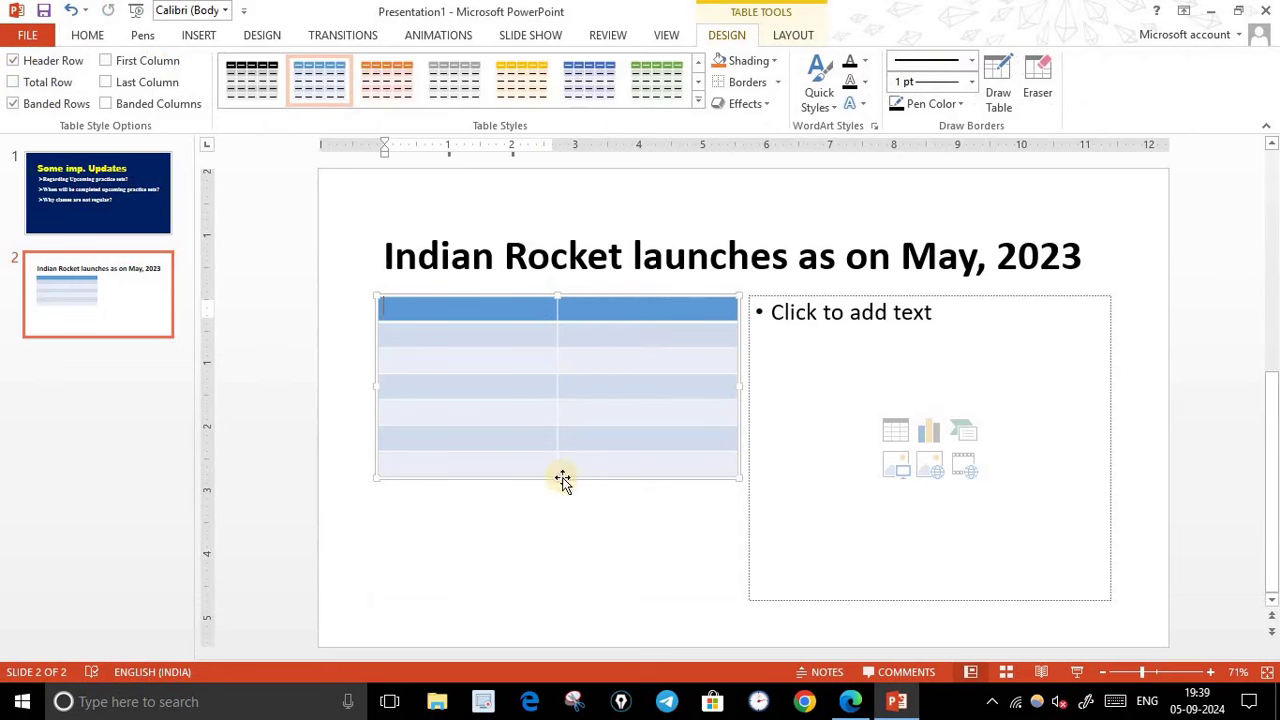
{"action": "left_click", "coordinate": [848, 701]}
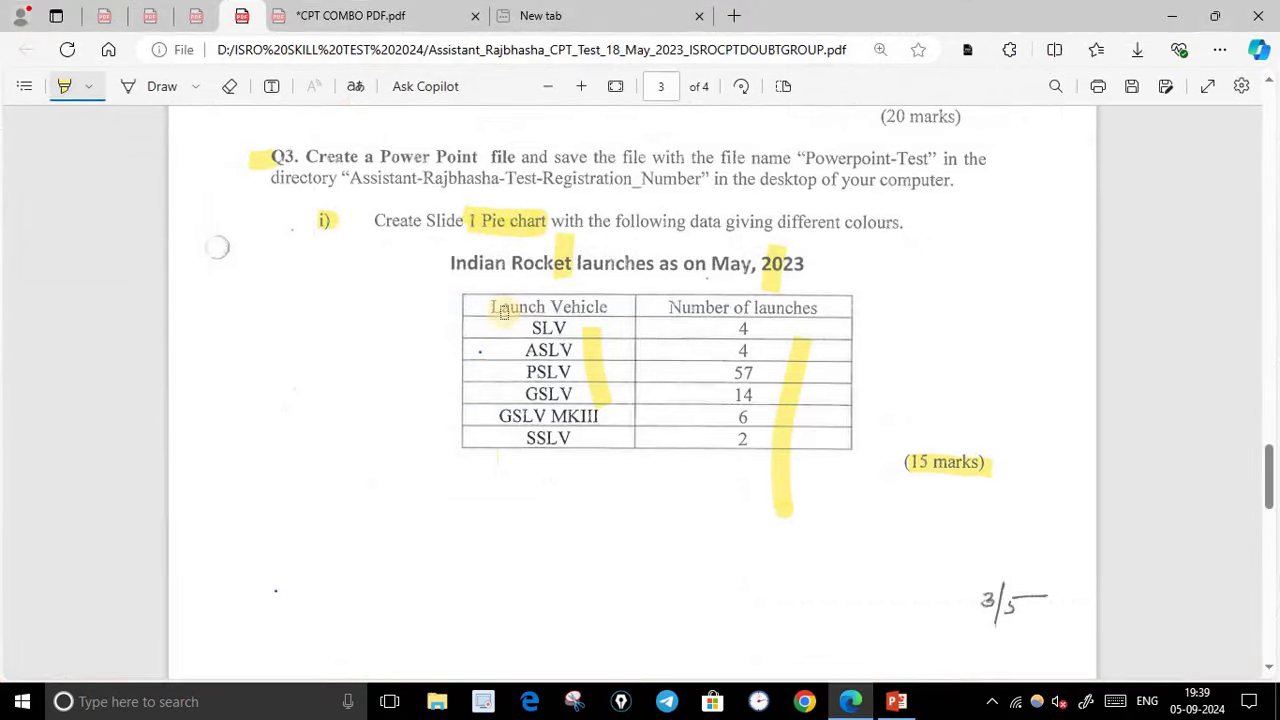
- Apply the No Style, Table Grid style to the slide 2 table
{"action": "left_click", "coordinate": [848, 700]}
{"action": "left_click", "coordinate": [530, 523]}
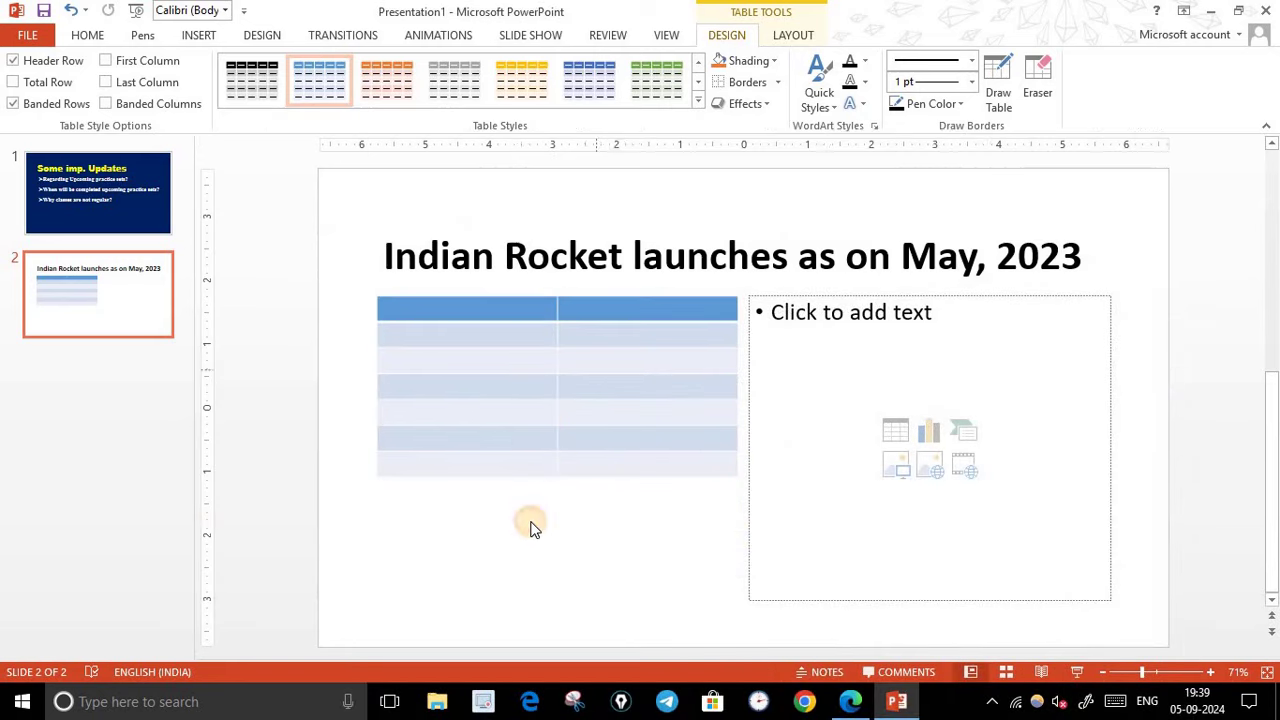
{"action": "left_click", "coordinate": [577, 300]}
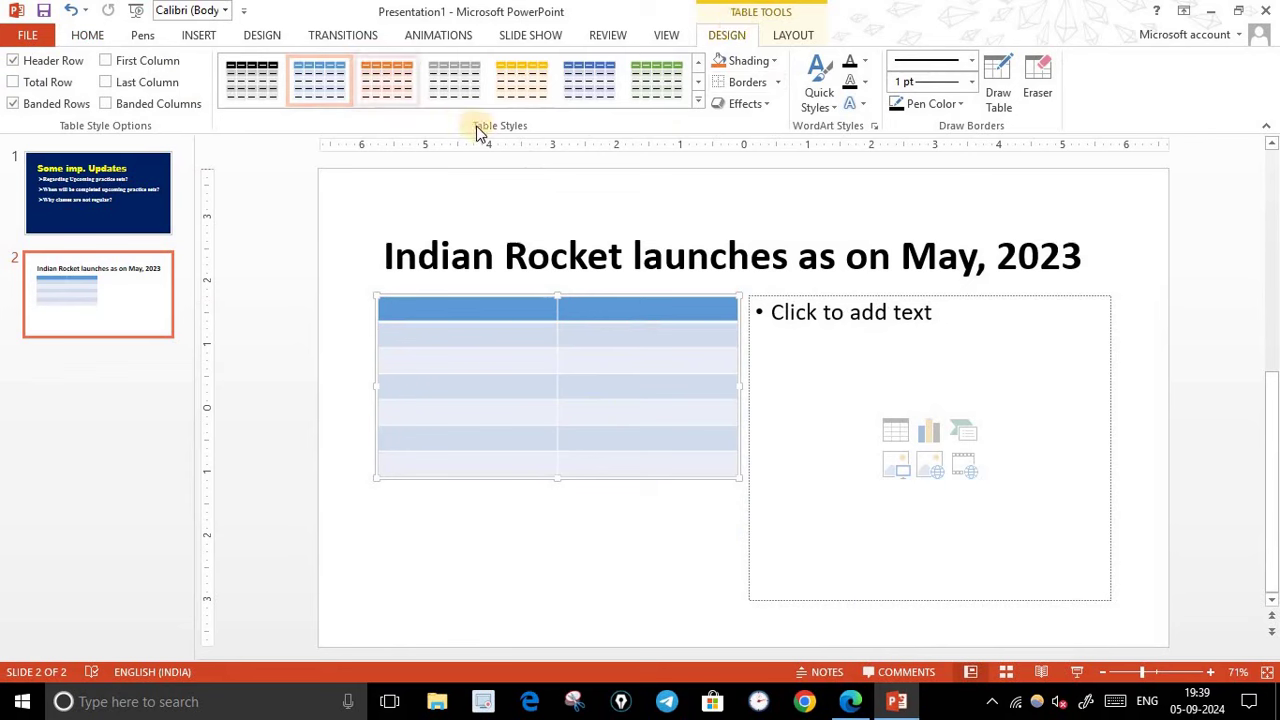
{"action": "left_click", "coordinate": [701, 101]}
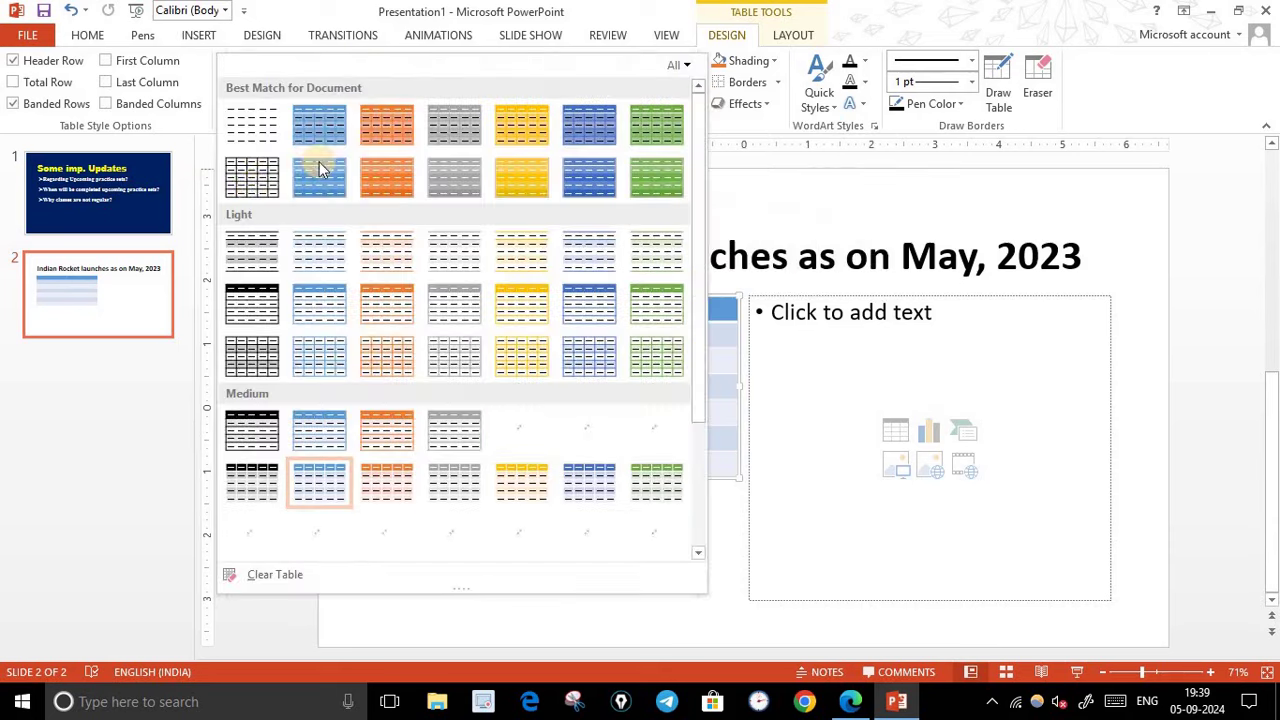
{"action": "left_click", "coordinate": [252, 174]}
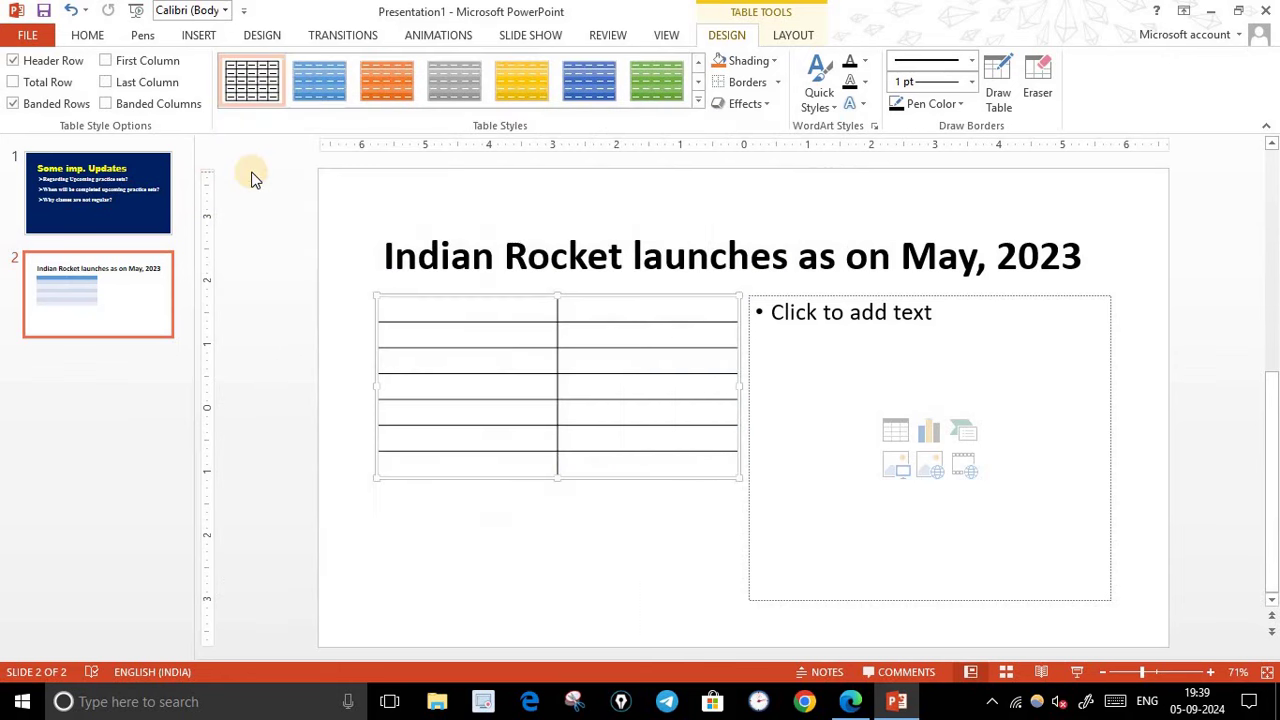
{"action": "left_click", "coordinate": [475, 310]}
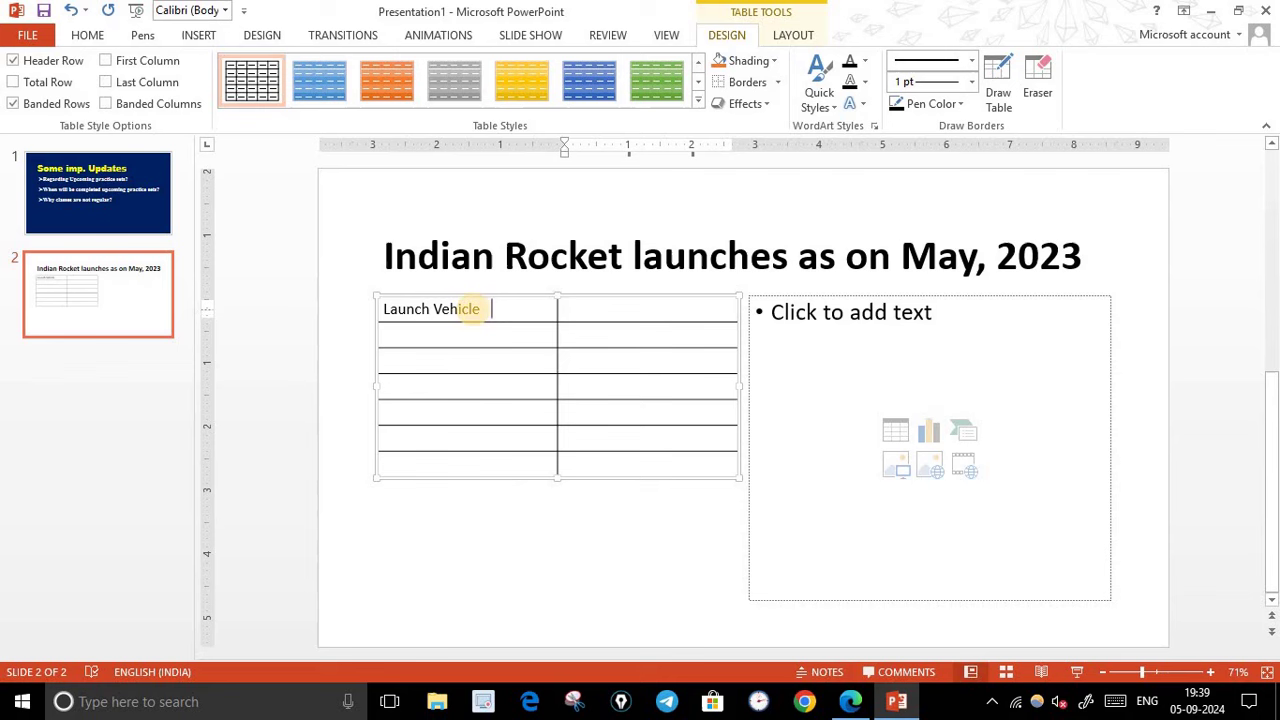
- Type the 'Number of launches' header and fix its spelling
{"action": "type", "text": "Number of lainches"}
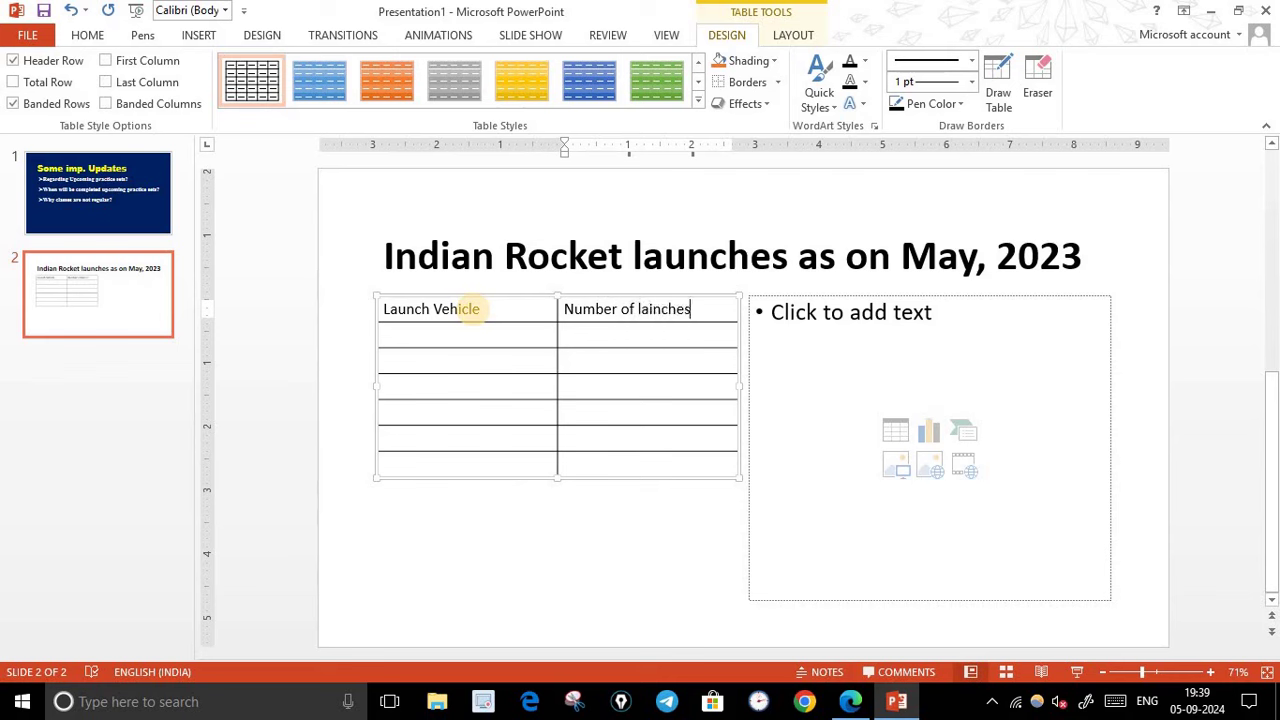
{"action": "left_click", "coordinate": [654, 310]}
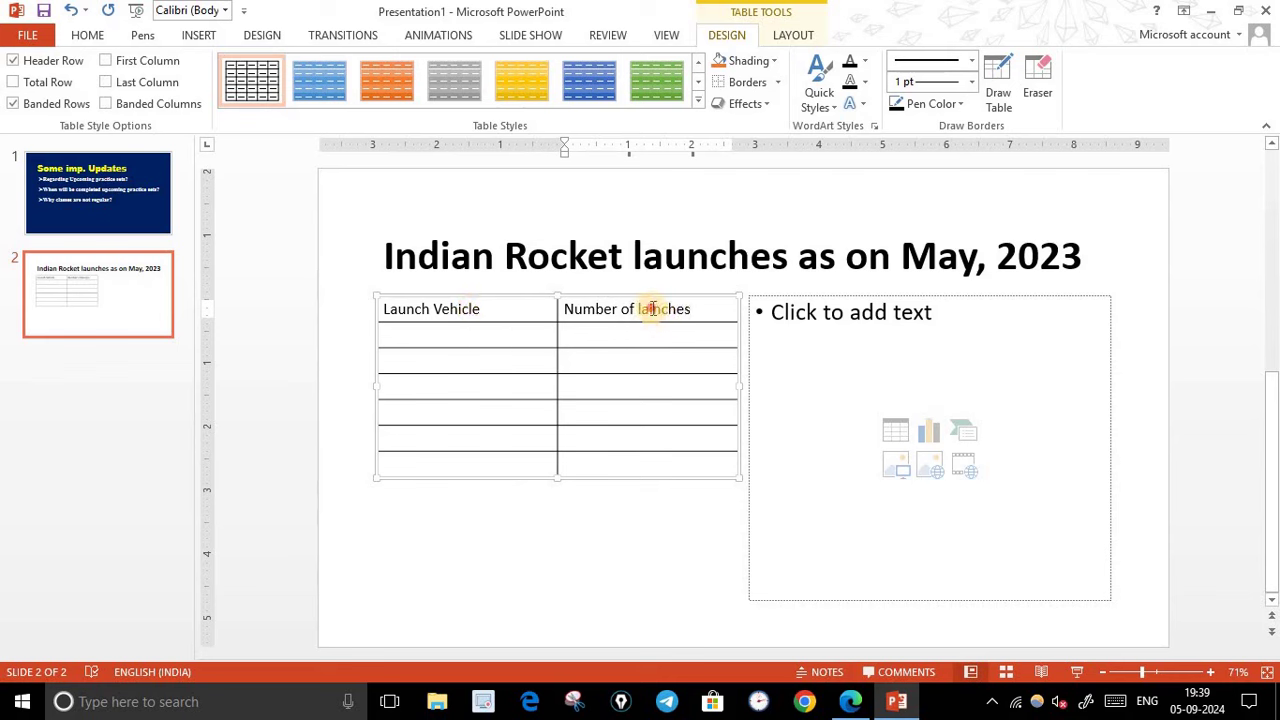
{"action": "type", "text": "un"}
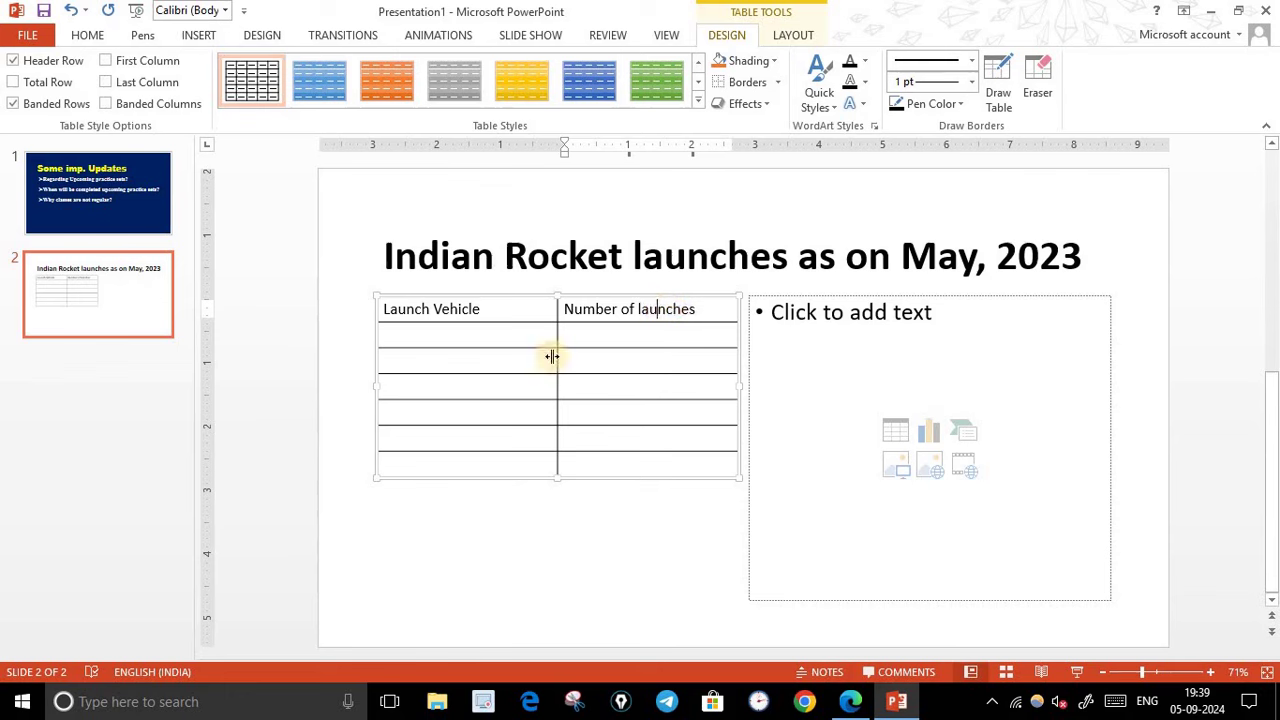
- Fill the first column with SLV, ASLV, PSLV, GSLV and GSLV MK
{"action": "left_click", "coordinate": [497, 335]}
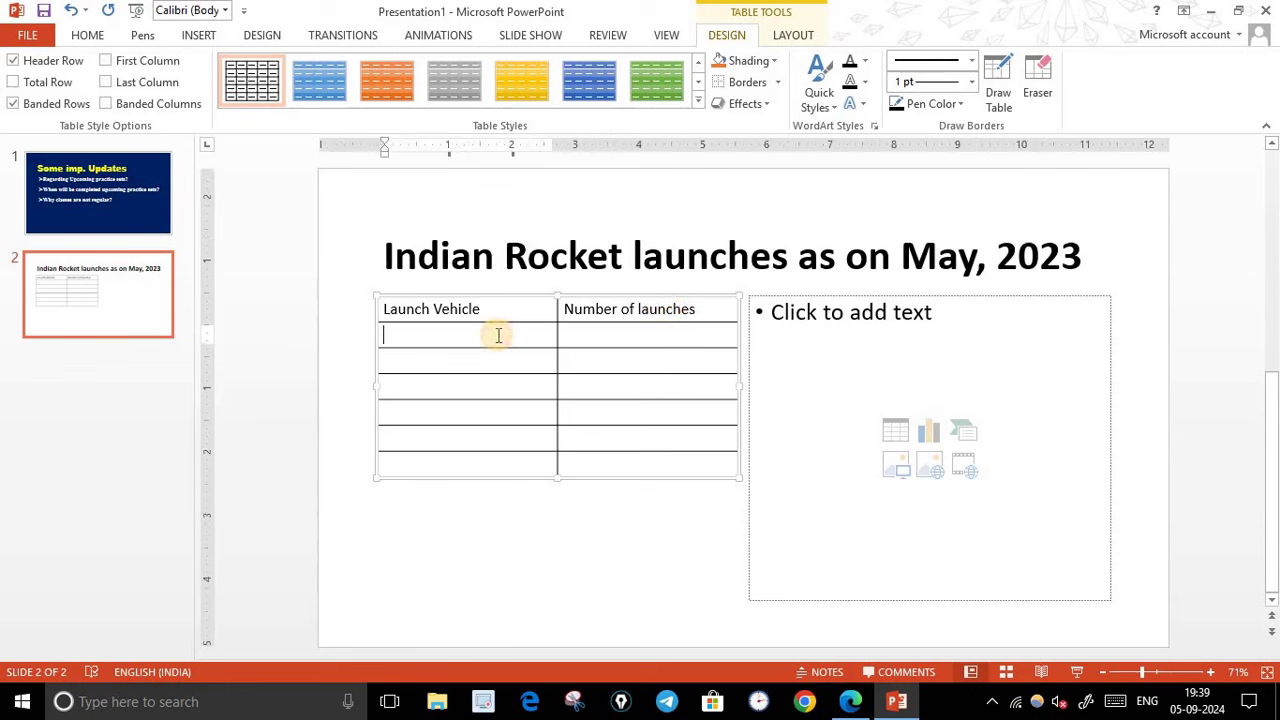
{"action": "type", "text": "SL"}
{"action": "type", "text": "V"}
{"action": "key", "text": "Down"}
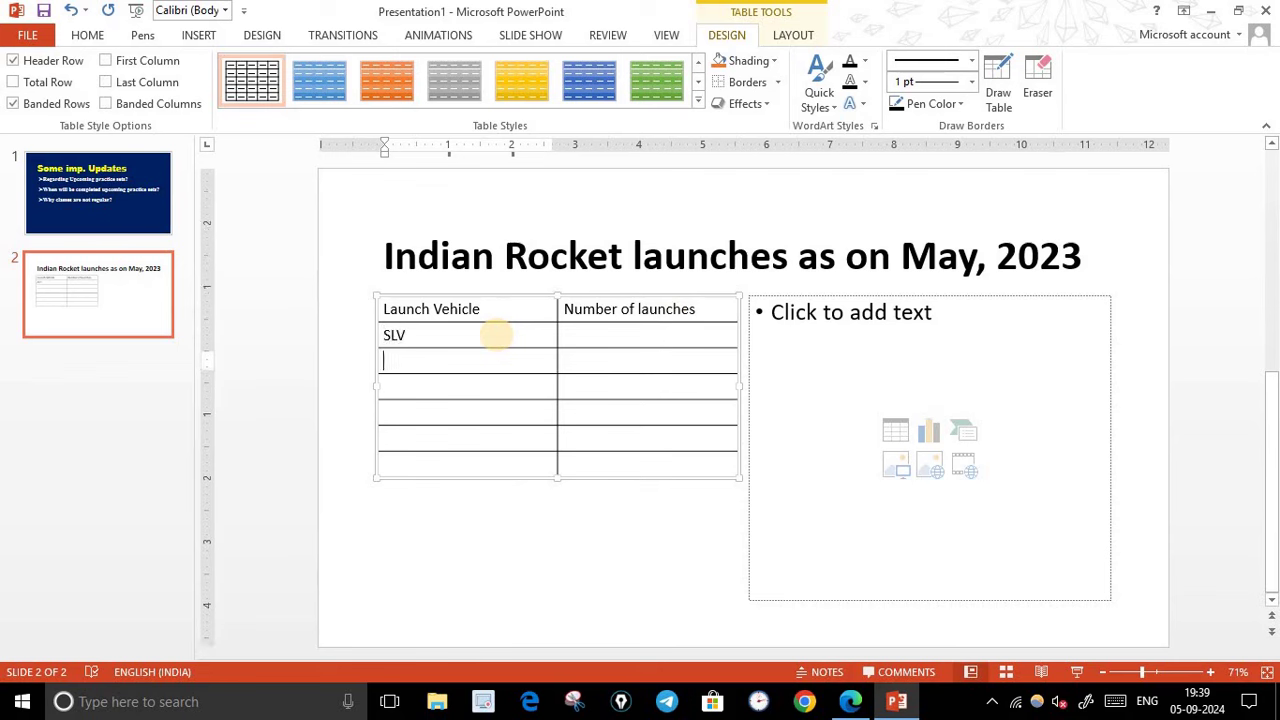
{"action": "type", "text": "ASL"}
{"action": "type", "text": "V"}
{"action": "key", "text": "Down"}
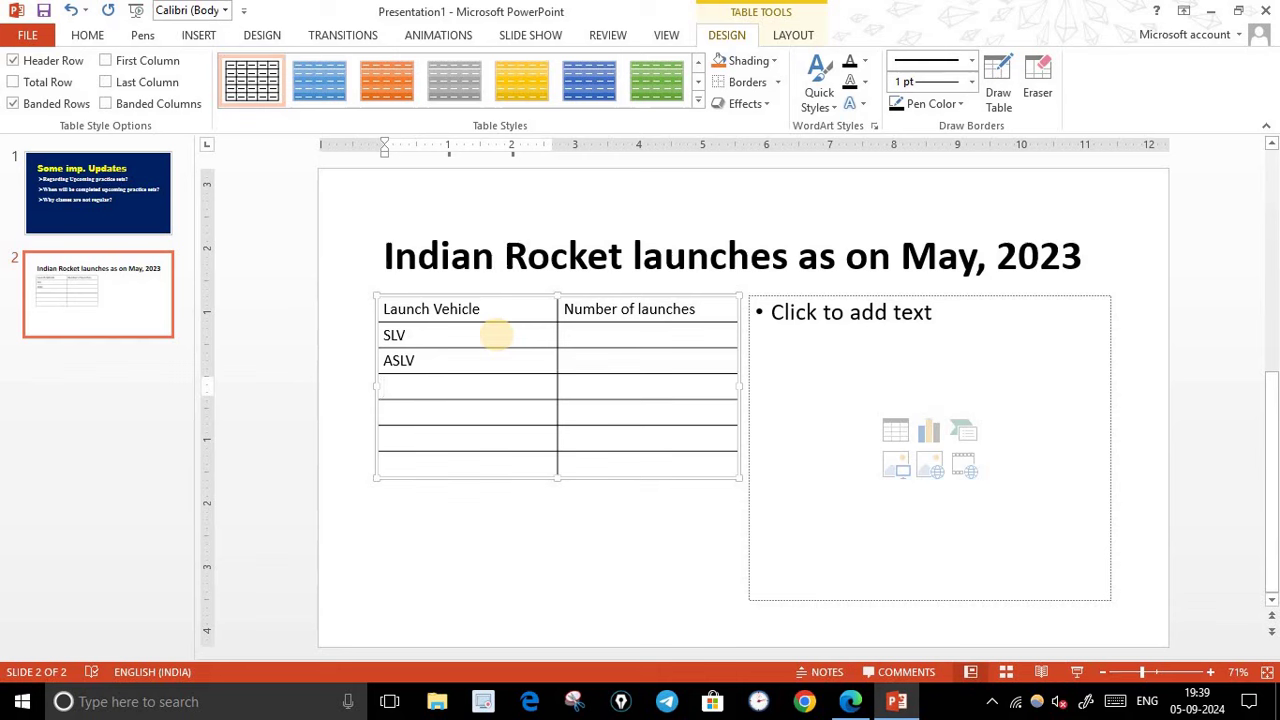
{"action": "type", "text": "PSLV"}
{"action": "key", "text": "Down"}
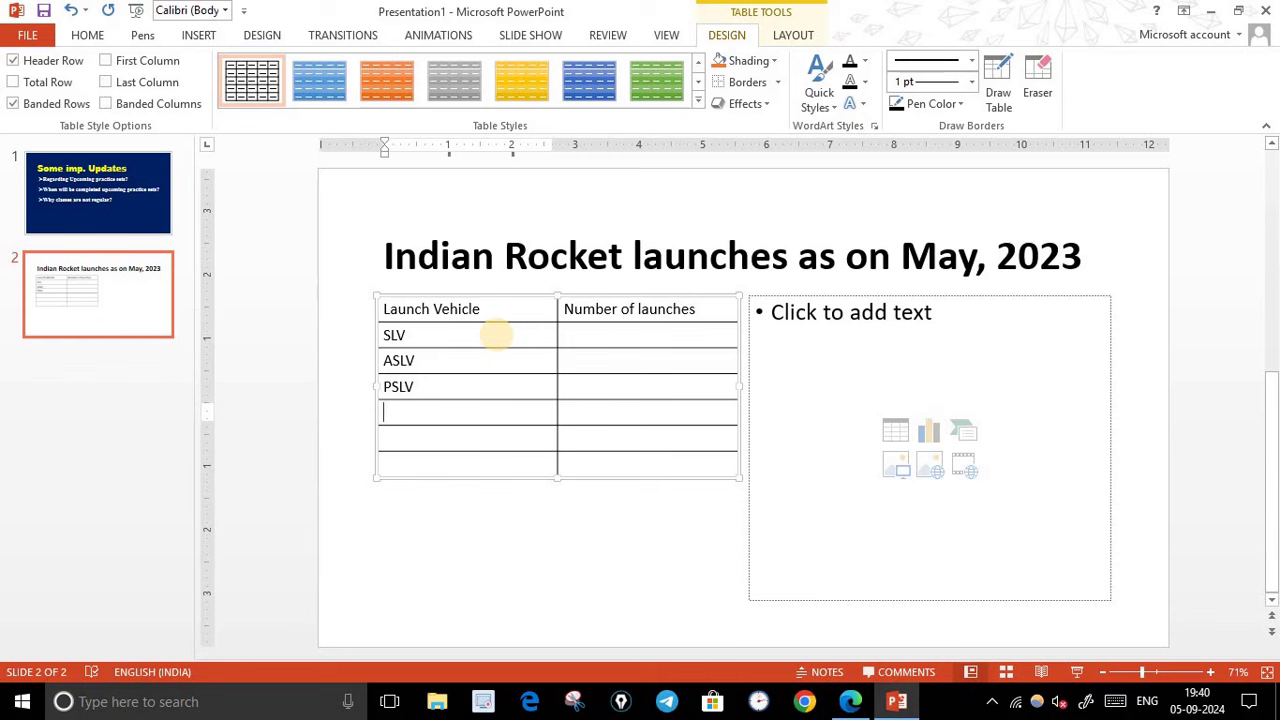
{"action": "type", "text": "GSLV"}
{"action": "key", "text": "Down"}
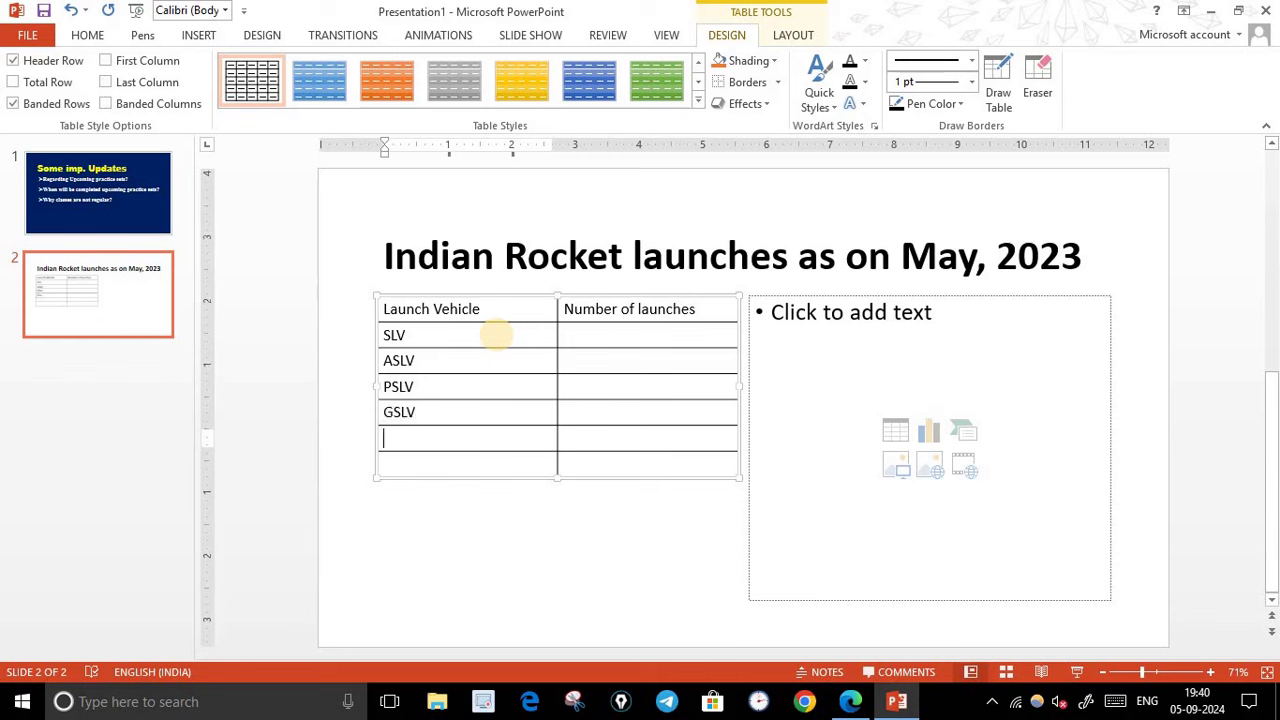
{"action": "type", "text": "G"}
{"action": "type", "text": "SLV"}
{"action": "type", "text": " MK"}
{"action": "left_click", "coordinate": [850, 701]}
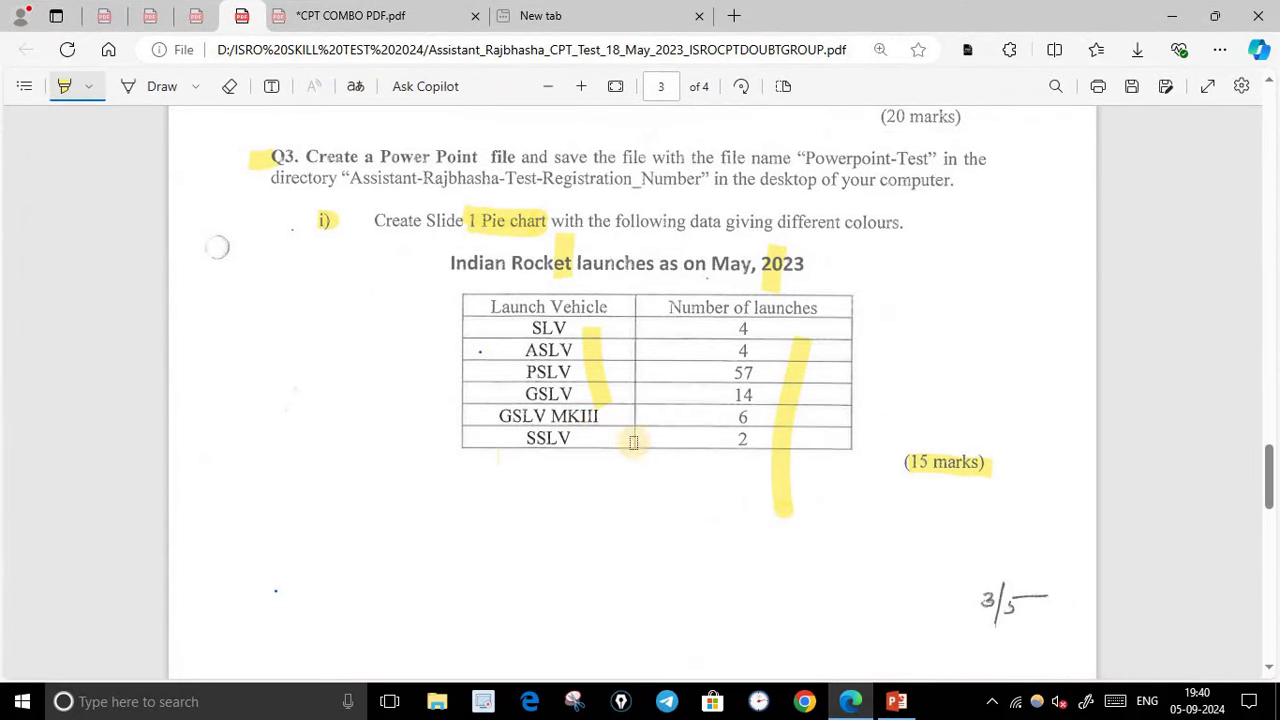
- Return to the PowerPoint presentation after checking the launch vehicle table in the PDF
{"action": "left_click", "coordinate": [879, 705]}
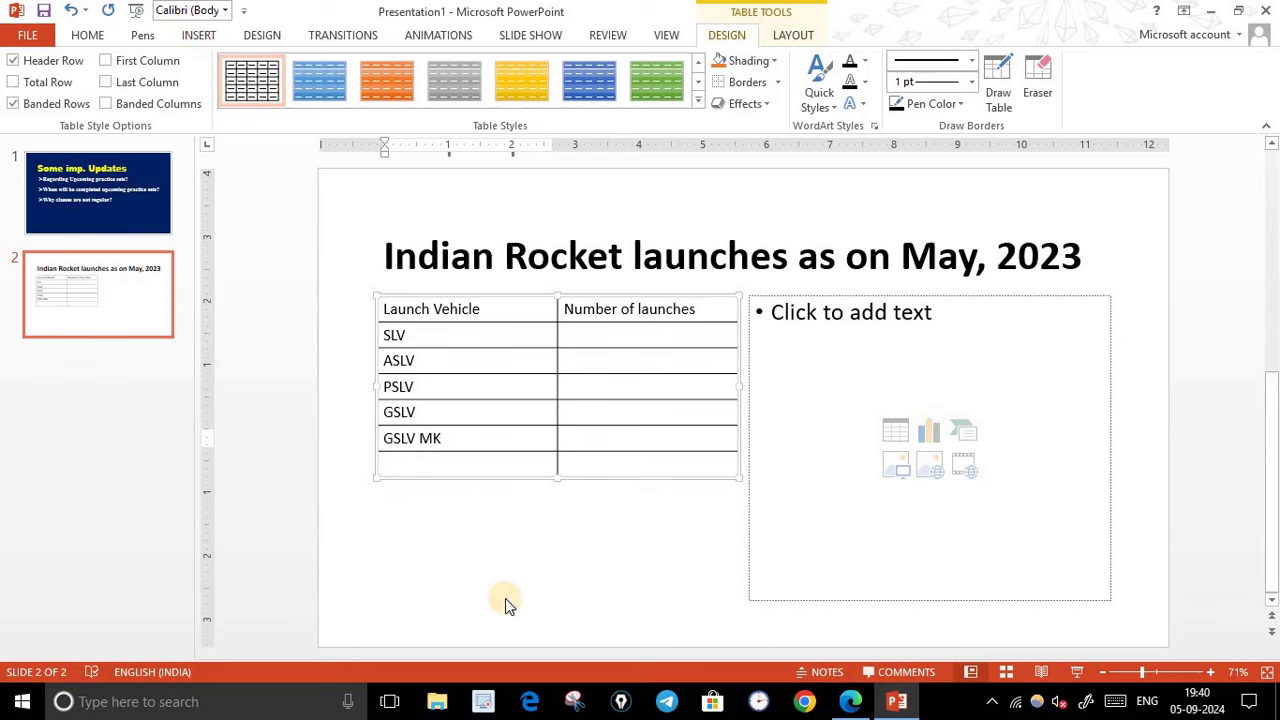
- Clean up the GSLV MK entry by deleting stray characters and retyping K, then go to the Insert ribbon
{"action": "key", "text": "alt"}
{"action": "key", "text": "alt"}
{"action": "key", "text": "BackSpace"}
{"action": "key", "text": "BackSpace"}
{"action": "type", "text": "K"}
{"action": "left_click", "coordinate": [196, 35]}
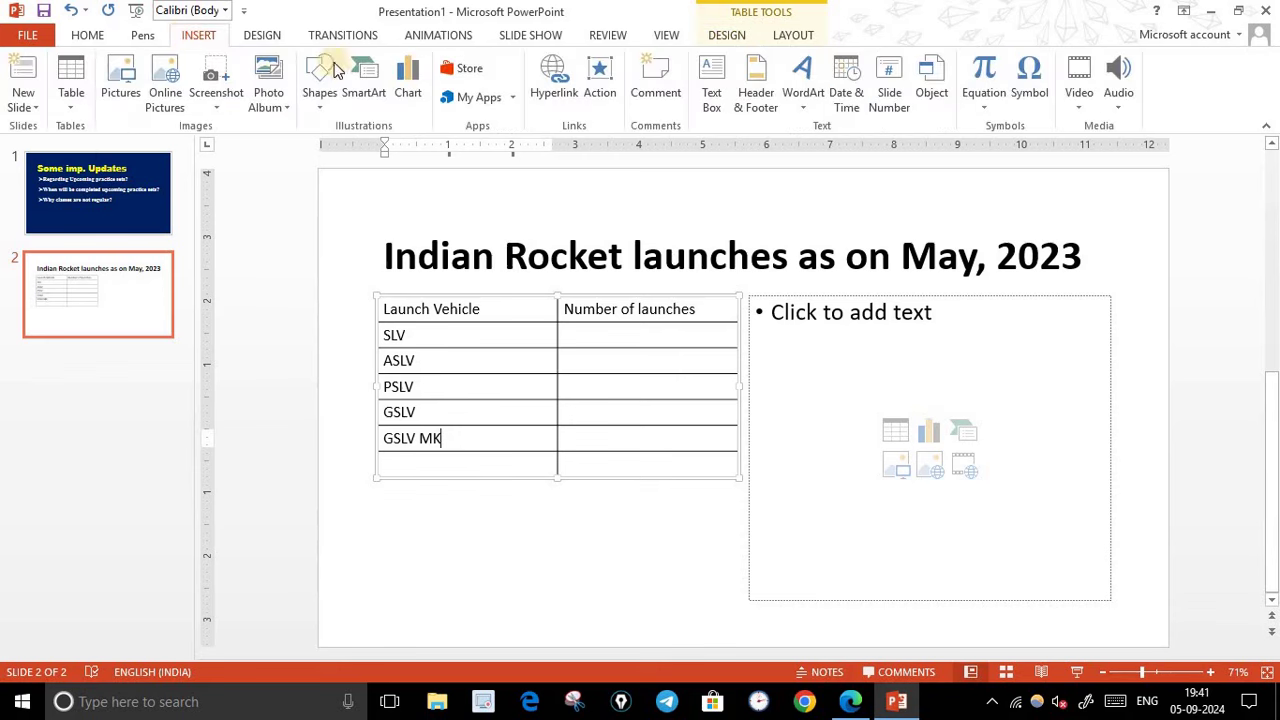
- Insert two Roman numeral Three symbols after GSLV MK from the Symbol dialog
{"action": "left_click", "coordinate": [1027, 80]}
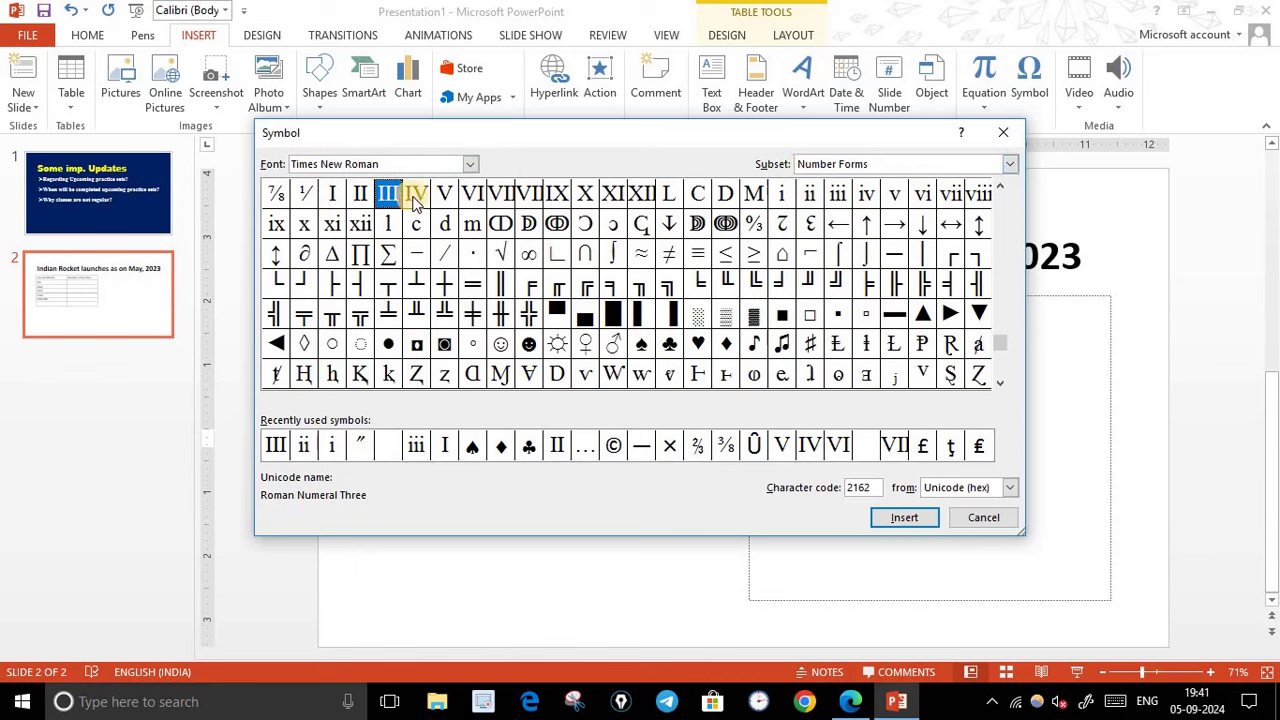
{"action": "left_click", "coordinate": [902, 516]}
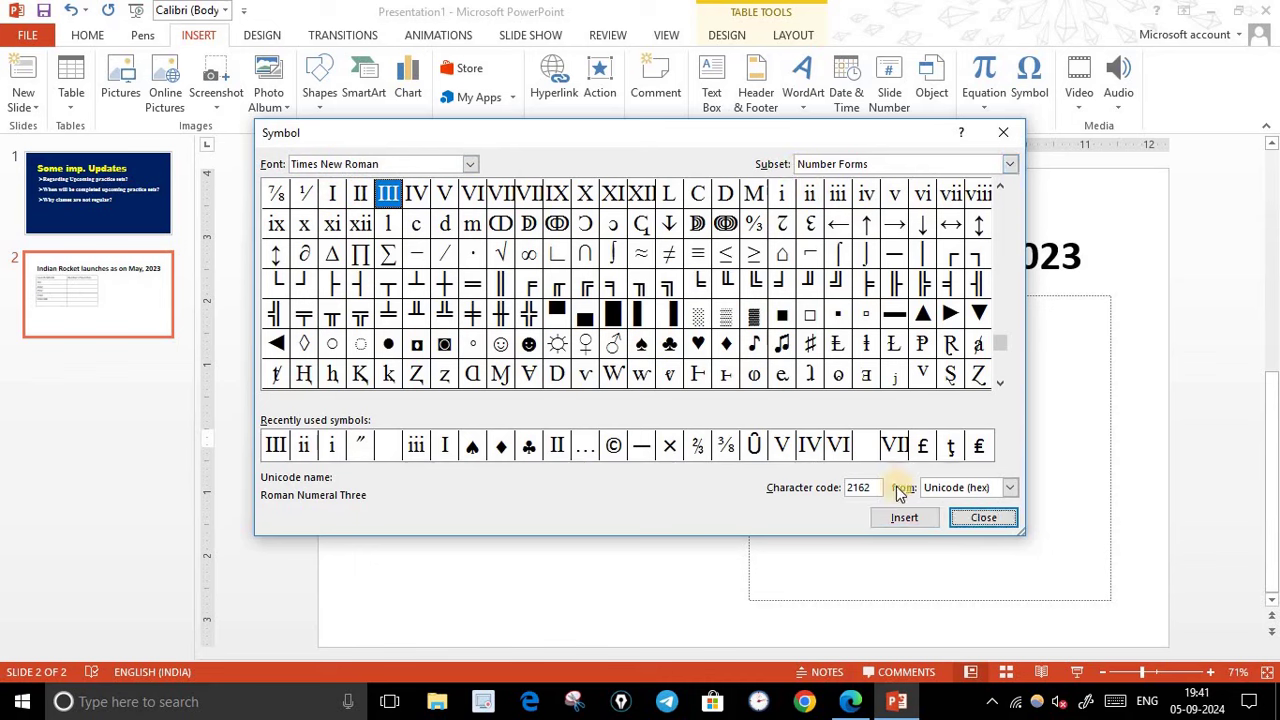
{"action": "left_click", "coordinate": [905, 518]}
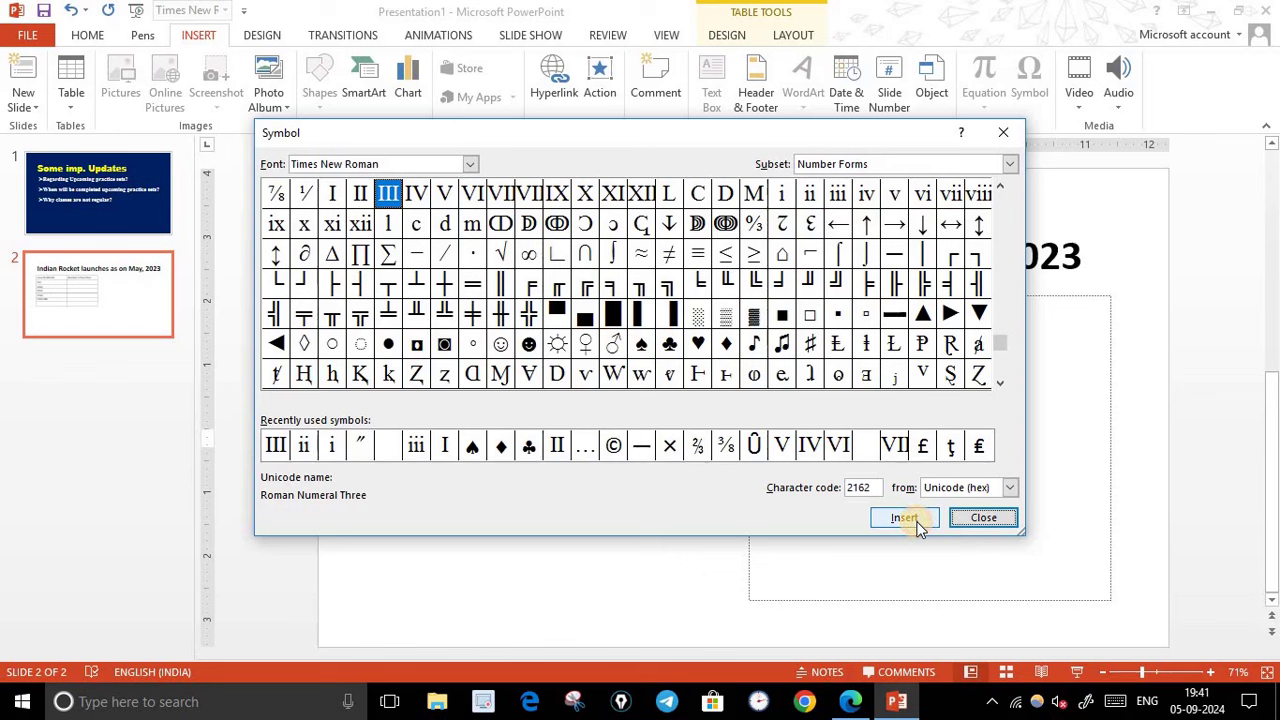
{"action": "left_click", "coordinate": [1000, 517]}
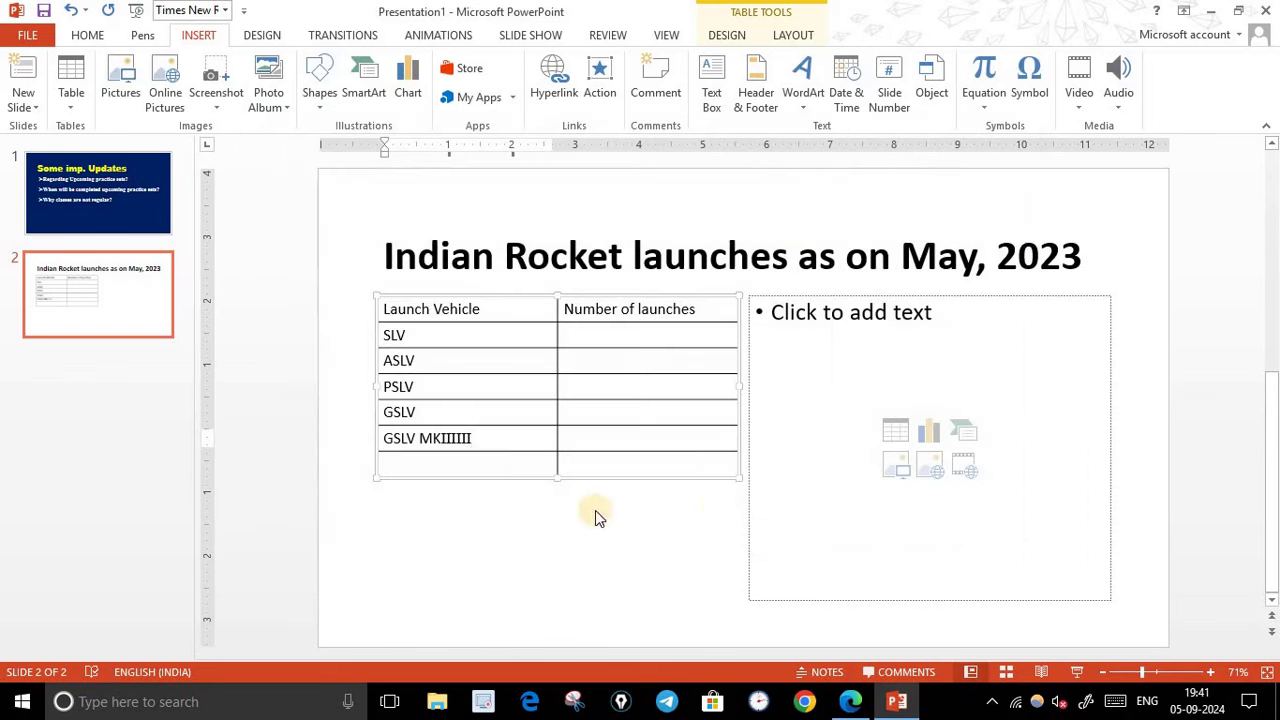
{"action": "left_click", "coordinate": [457, 438]}
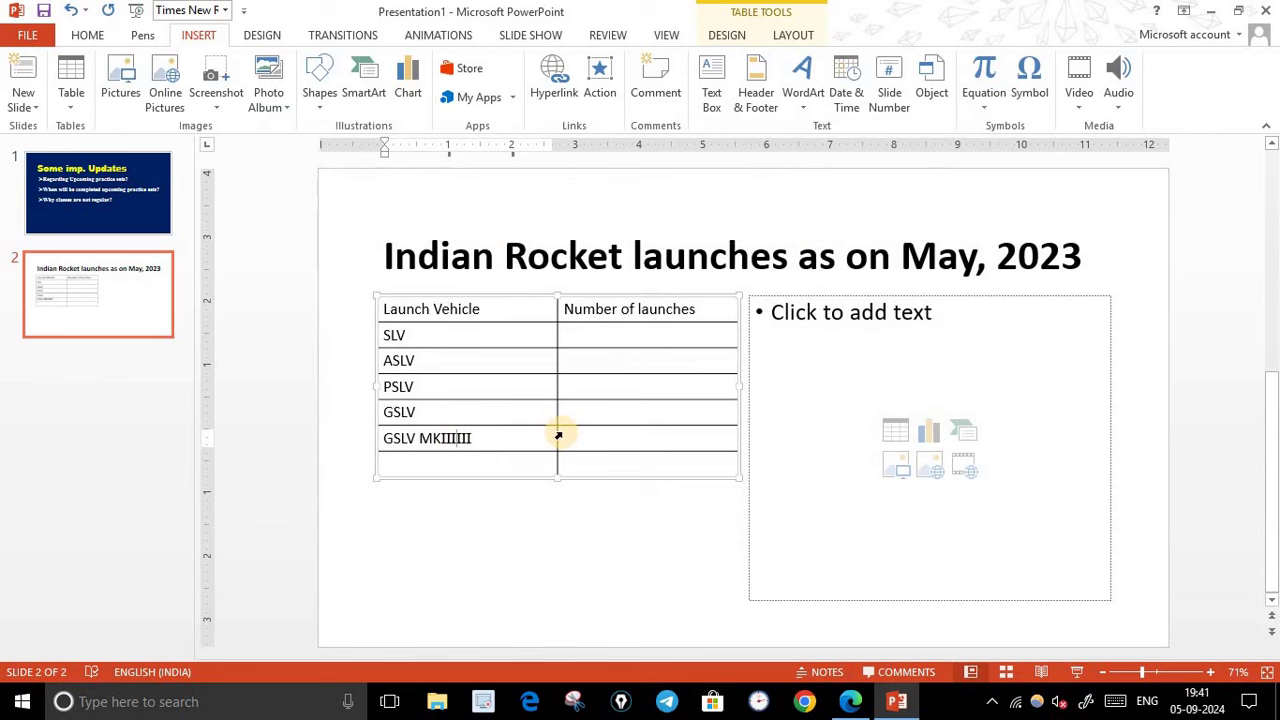
- Remove the duplicate Roman numeral and add SSLV as the last vehicle
{"action": "key", "text": "BackSpace"}
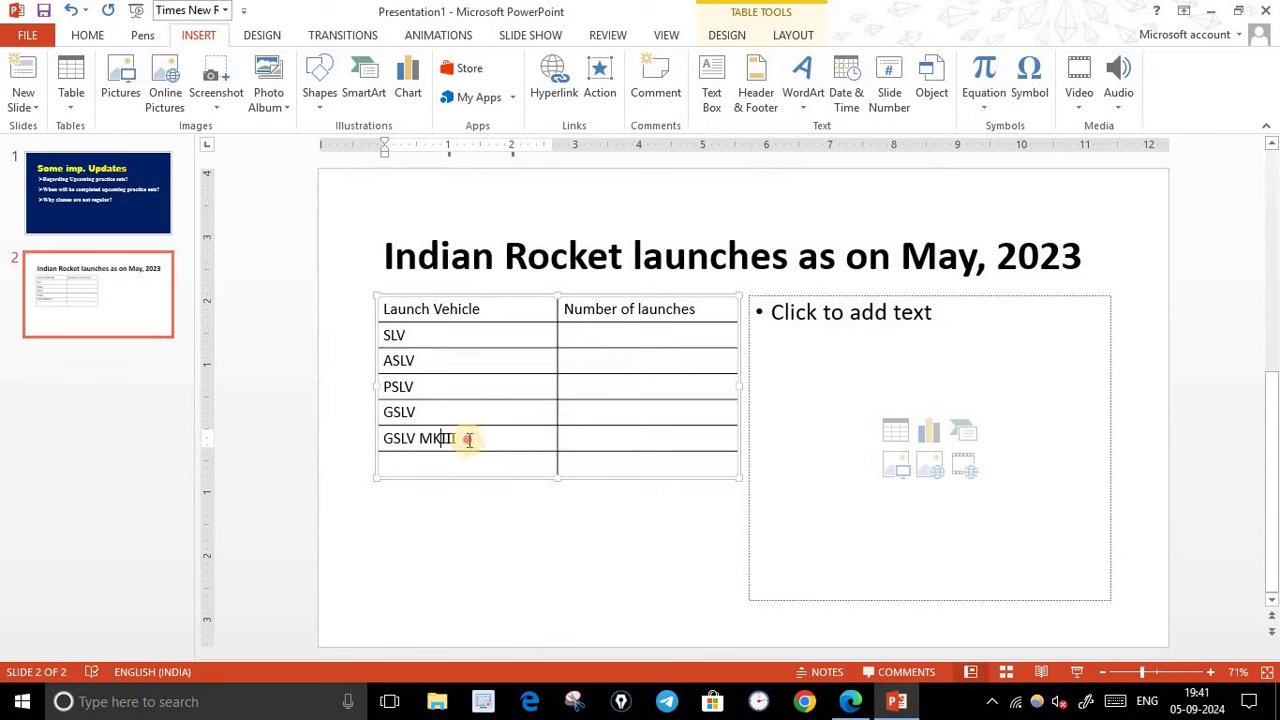
{"action": "left_click", "coordinate": [437, 462]}
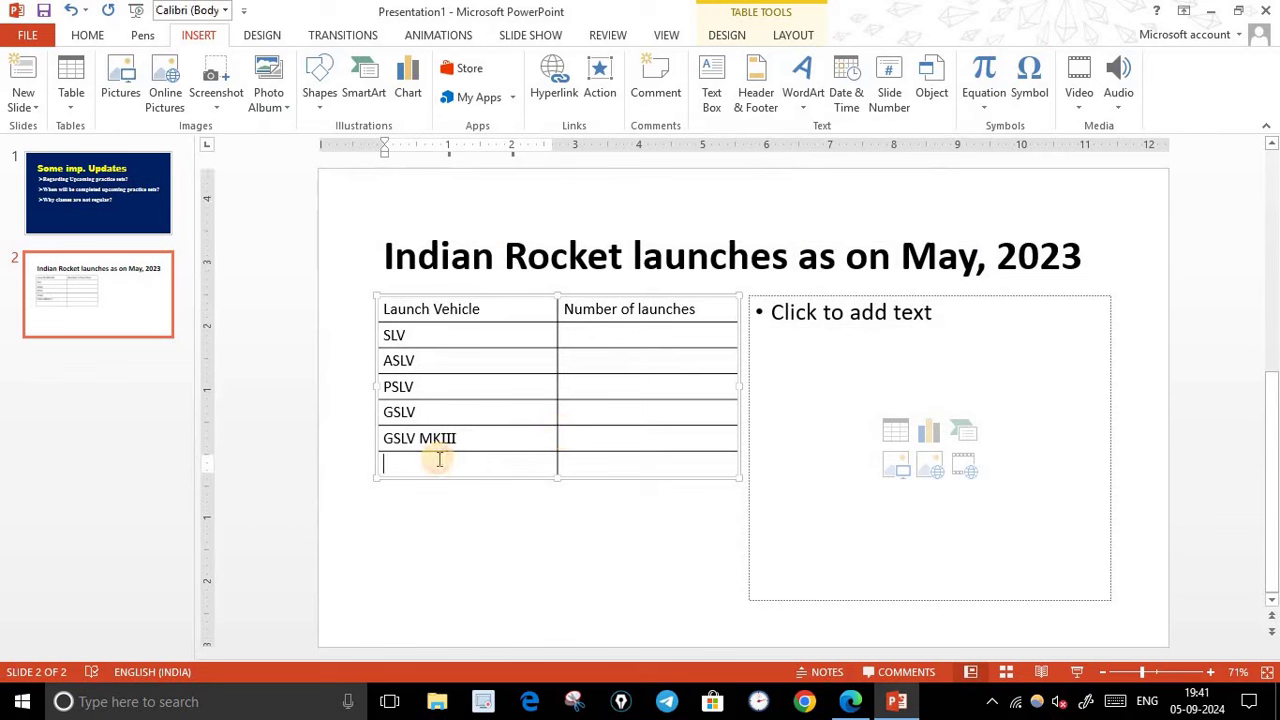
{"action": "type", "text": "S"}
{"action": "type", "text": "SLV"}
- Enter launch counts 4, 4, 57, 14, 6 and 2 down the Number of launches column
{"action": "left_click", "coordinate": [632, 339]}
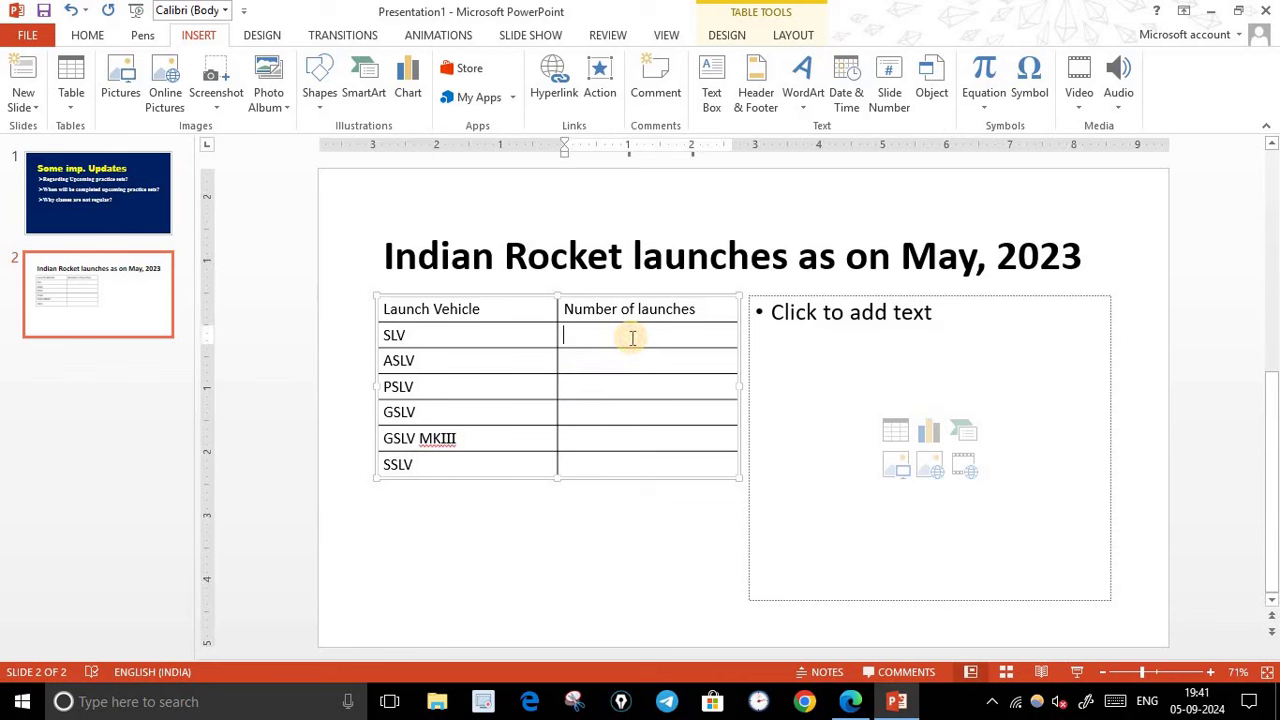
{"action": "type", "text": "4"}
{"action": "key", "text": "Down"}
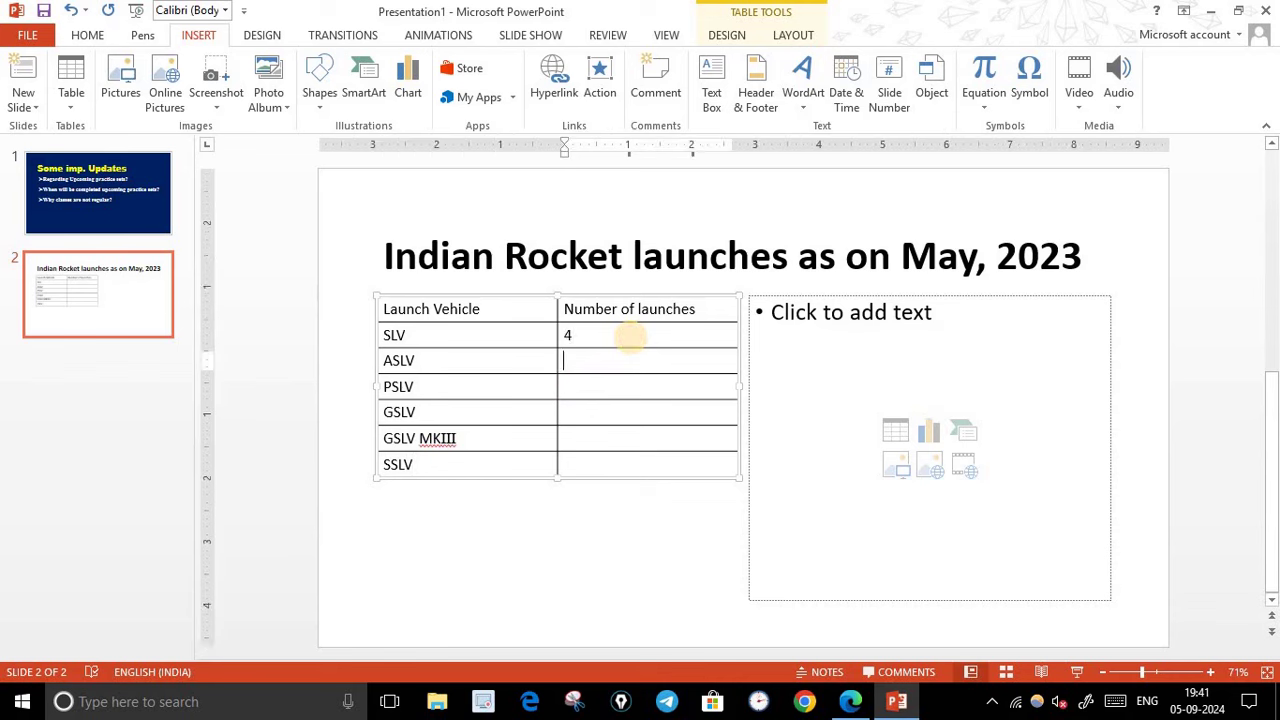
{"action": "type", "text": "4"}
{"action": "key", "text": "Down"}
{"action": "type", "text": "57"}
{"action": "key", "text": "Down"}
{"action": "type", "text": "1"}
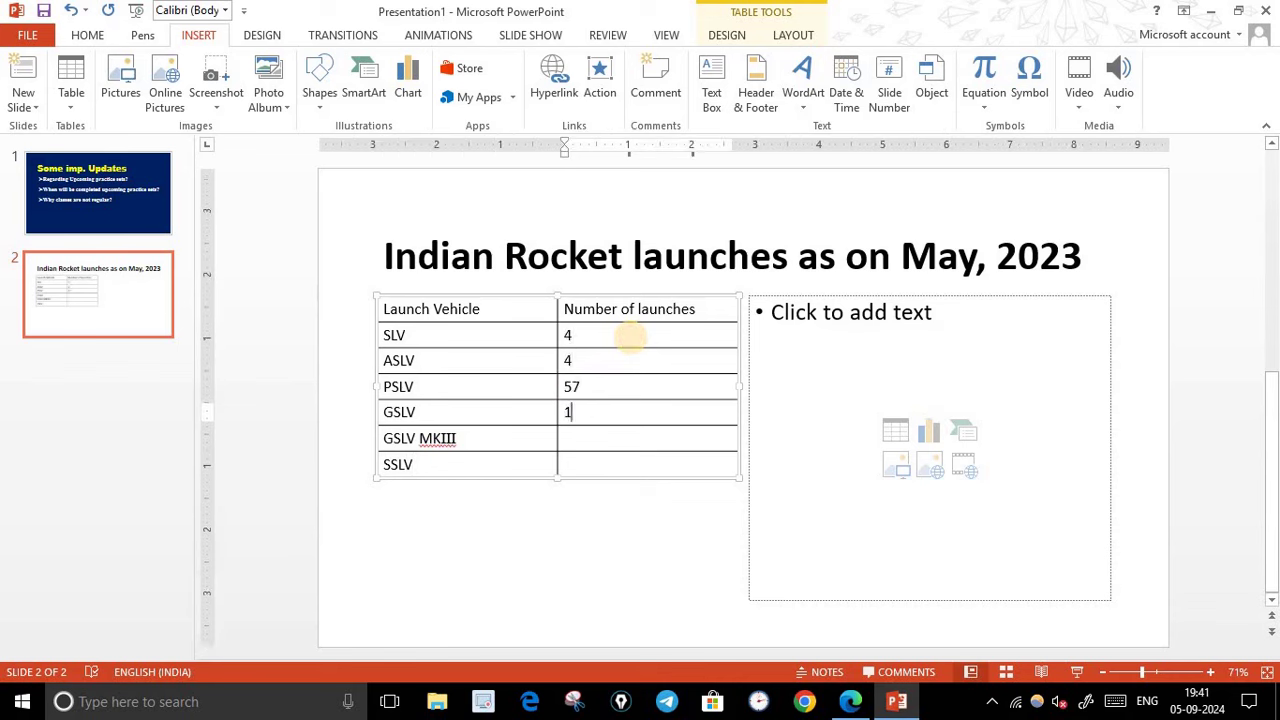
{"action": "type", "text": "4"}
{"action": "key", "text": "Down"}
{"action": "type", "text": "6"}
{"action": "key", "text": "Down"}
{"action": "type", "text": "2"}
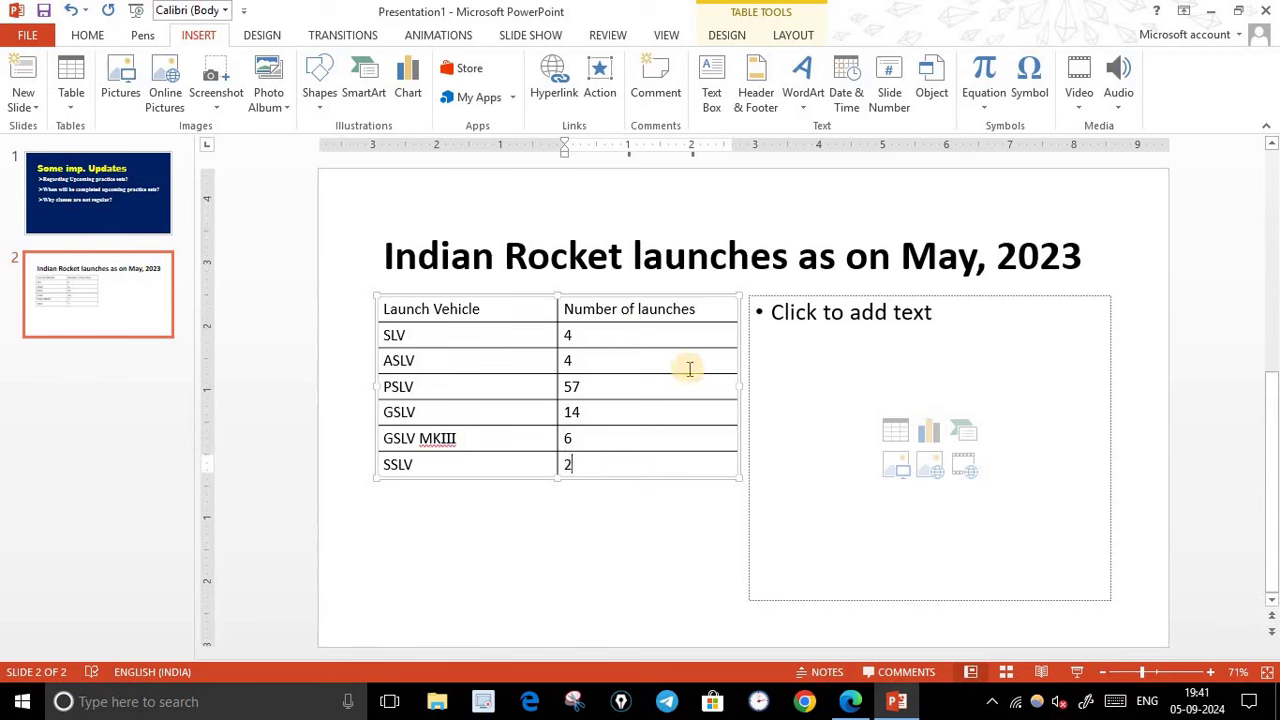
{"action": "left_click_drag", "start_coordinate": [464, 421], "coordinate": [423, 320]}
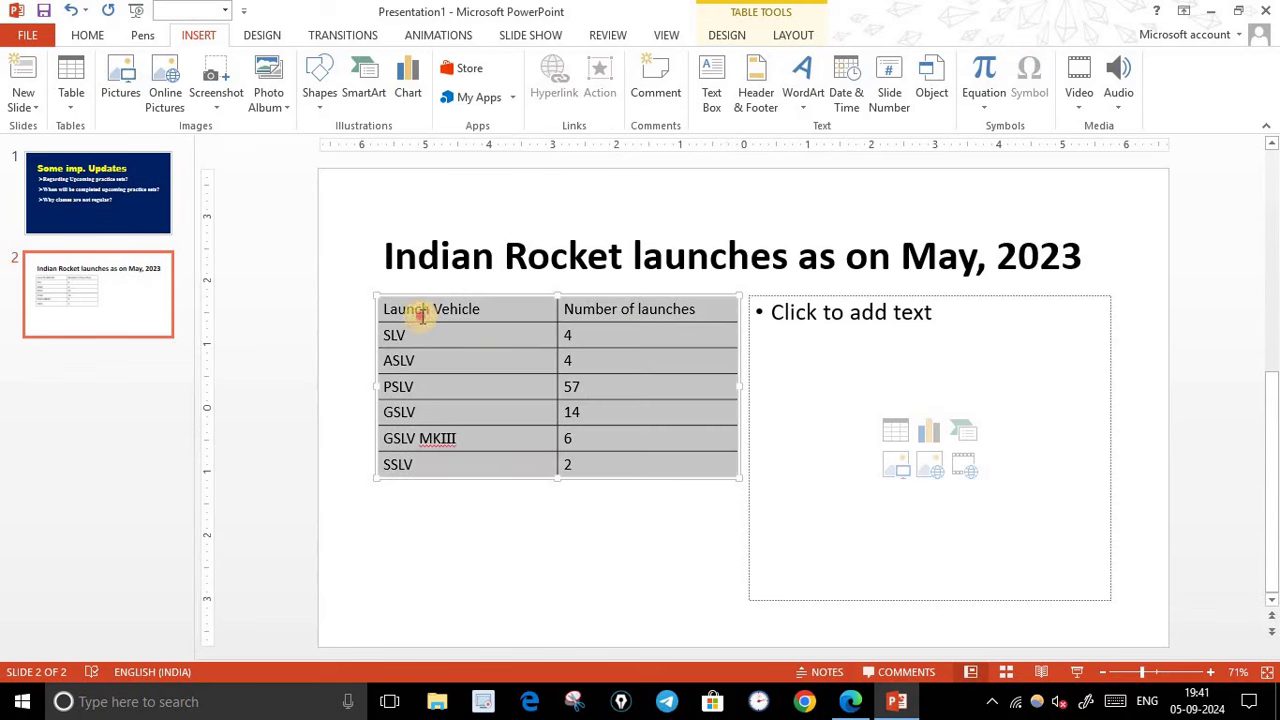
- Centre the text in every cell of the rocket launch table
{"action": "left_click", "coordinate": [88, 35]}
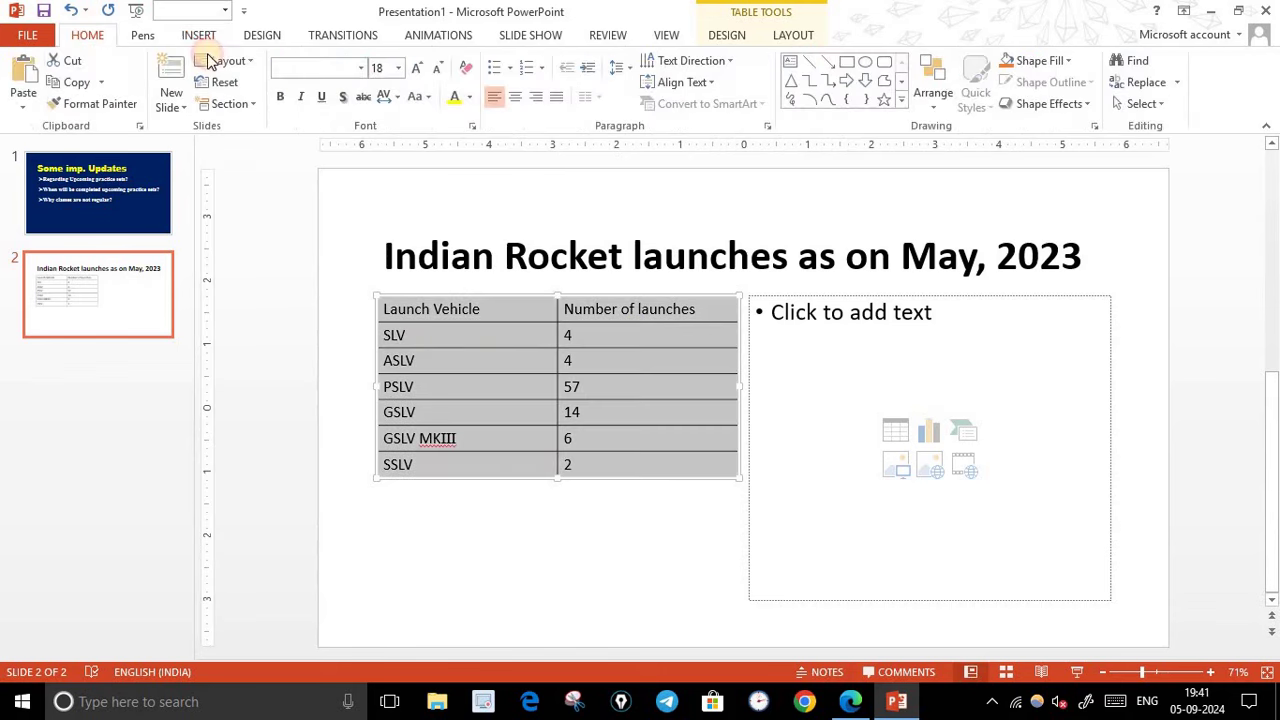
{"action": "left_click", "coordinate": [517, 97]}
{"action": "left_click", "coordinate": [852, 704]}
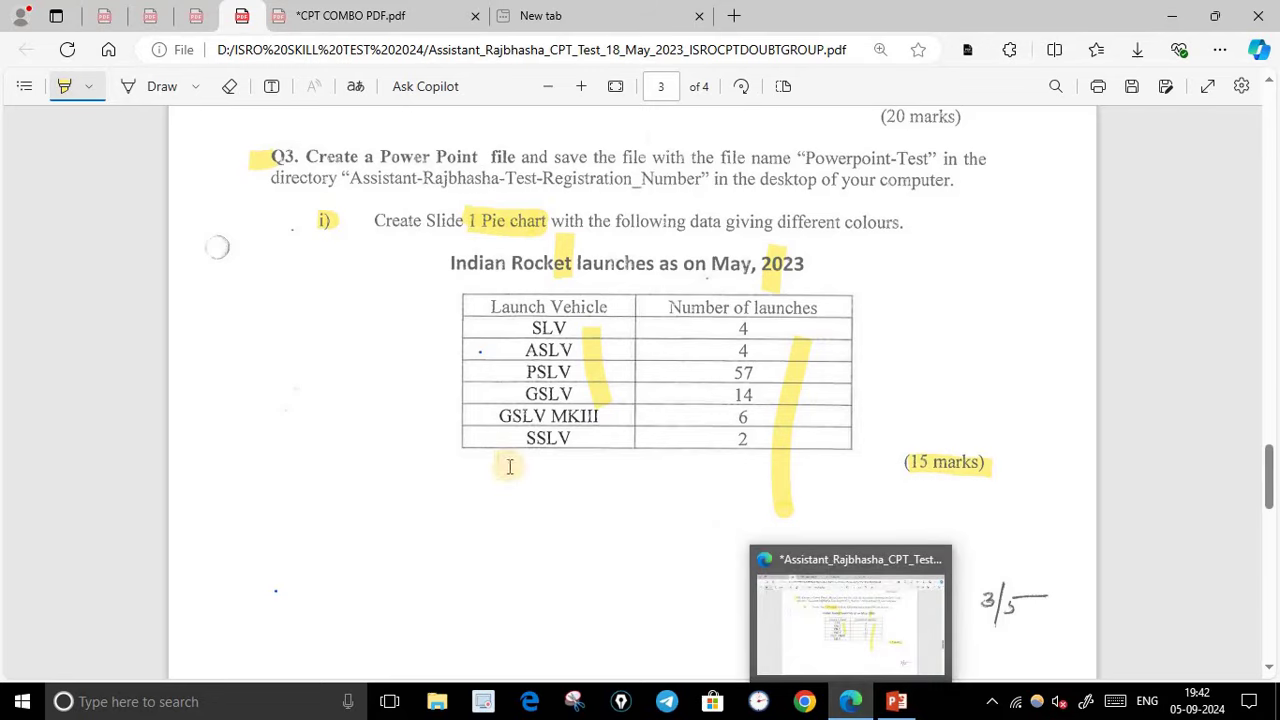
{"action": "left_click", "coordinate": [896, 702]}
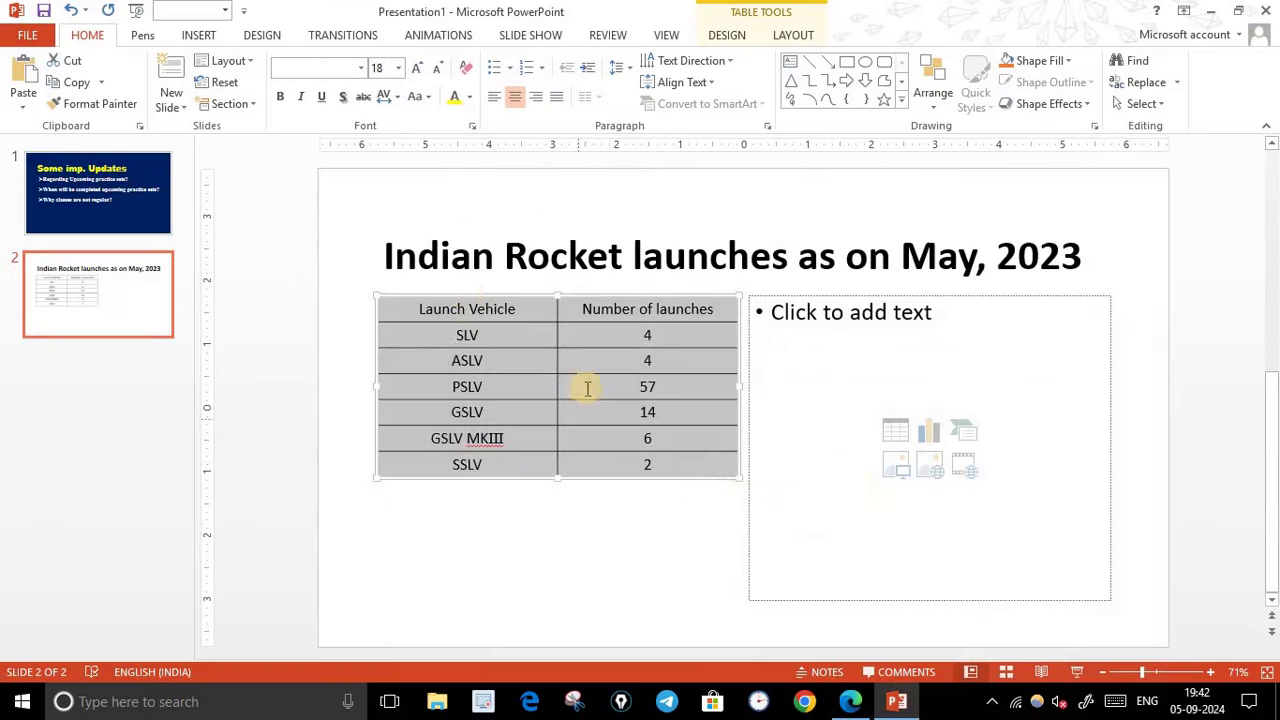
- Set the table text to Times New Roman and enlarge it to size 20
{"action": "left_click", "coordinate": [326, 65]}
{"action": "type", "text": "Times New Ro"}
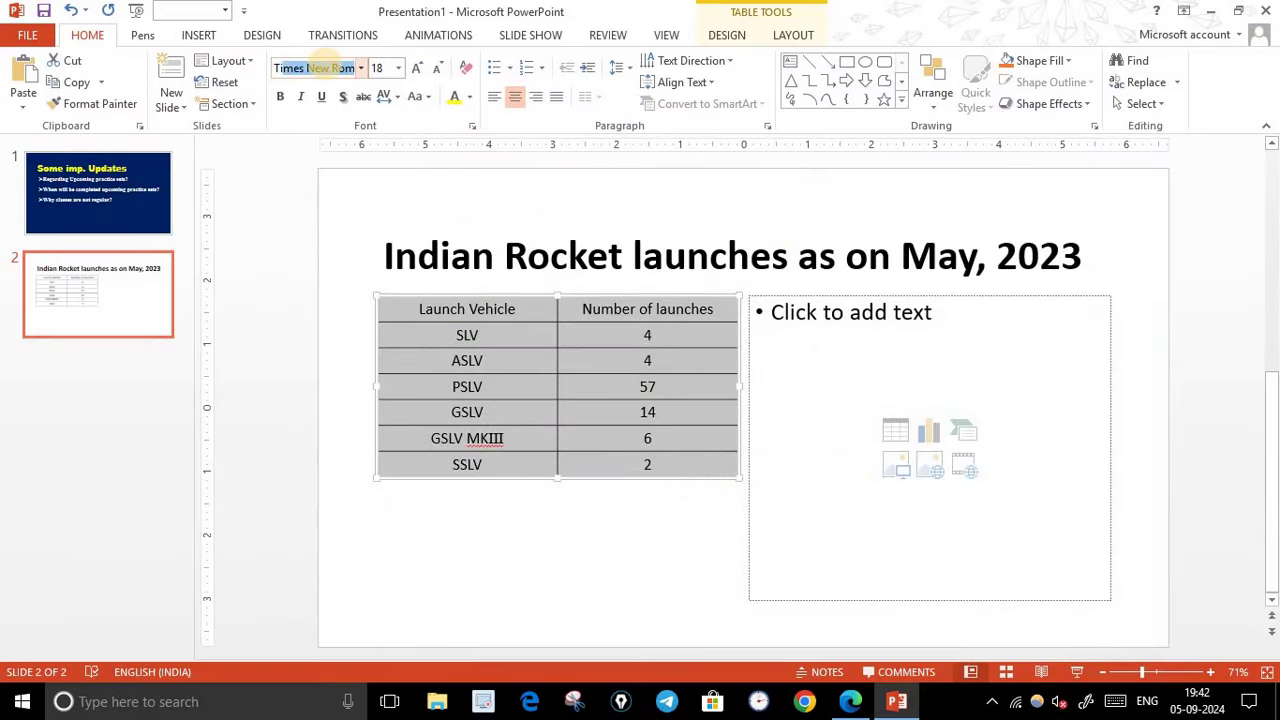
{"action": "type", "text": "m"}
{"action": "key", "text": "Return"}
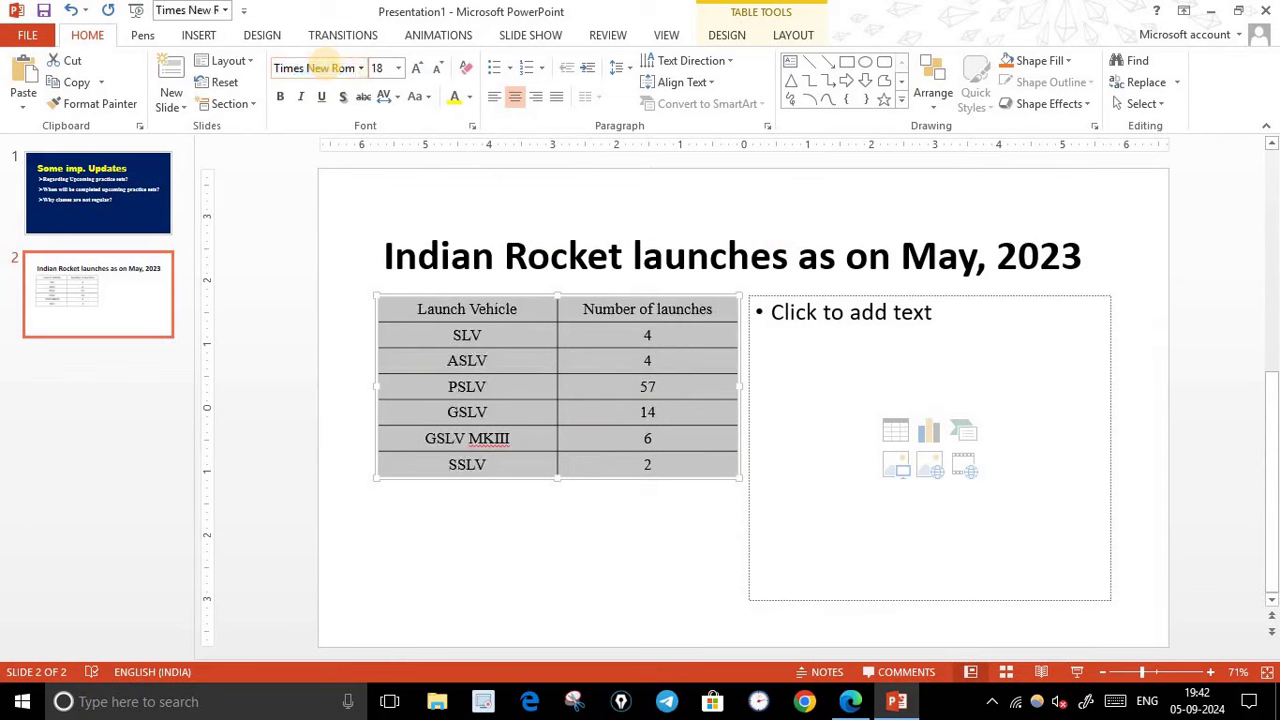
{"action": "left_click", "coordinate": [418, 70]}
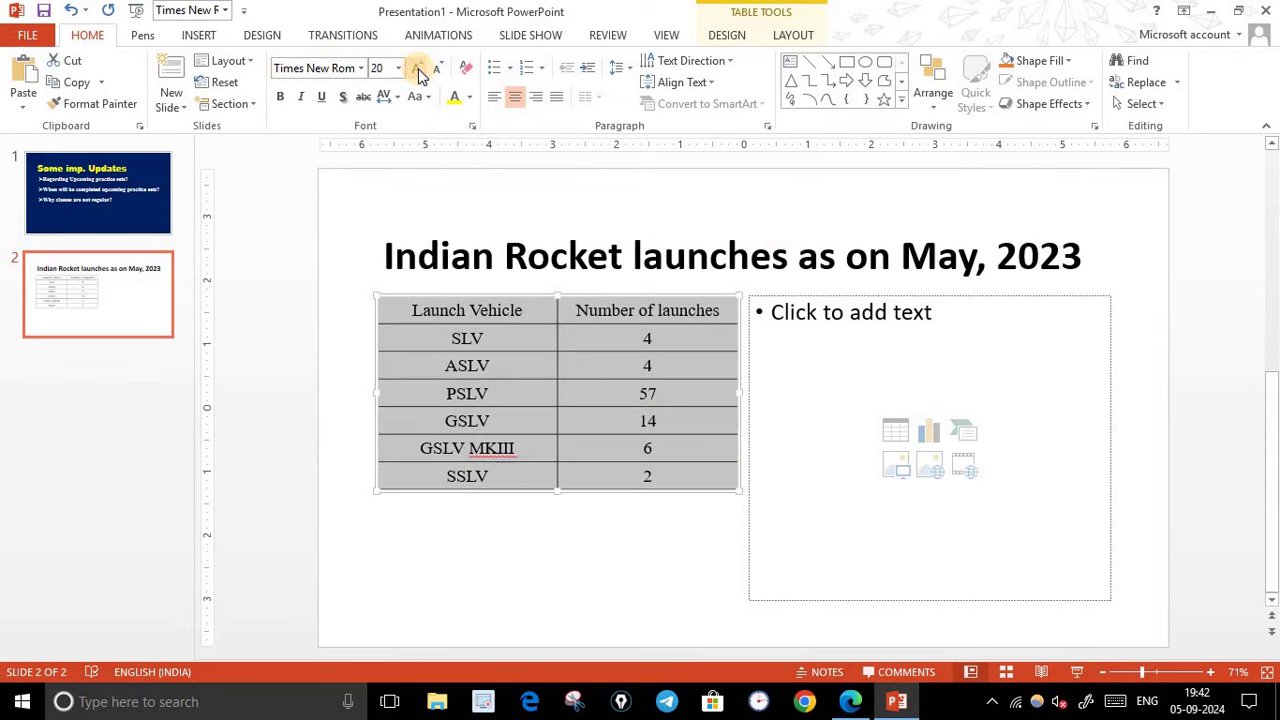
{"action": "left_click", "coordinate": [530, 517]}
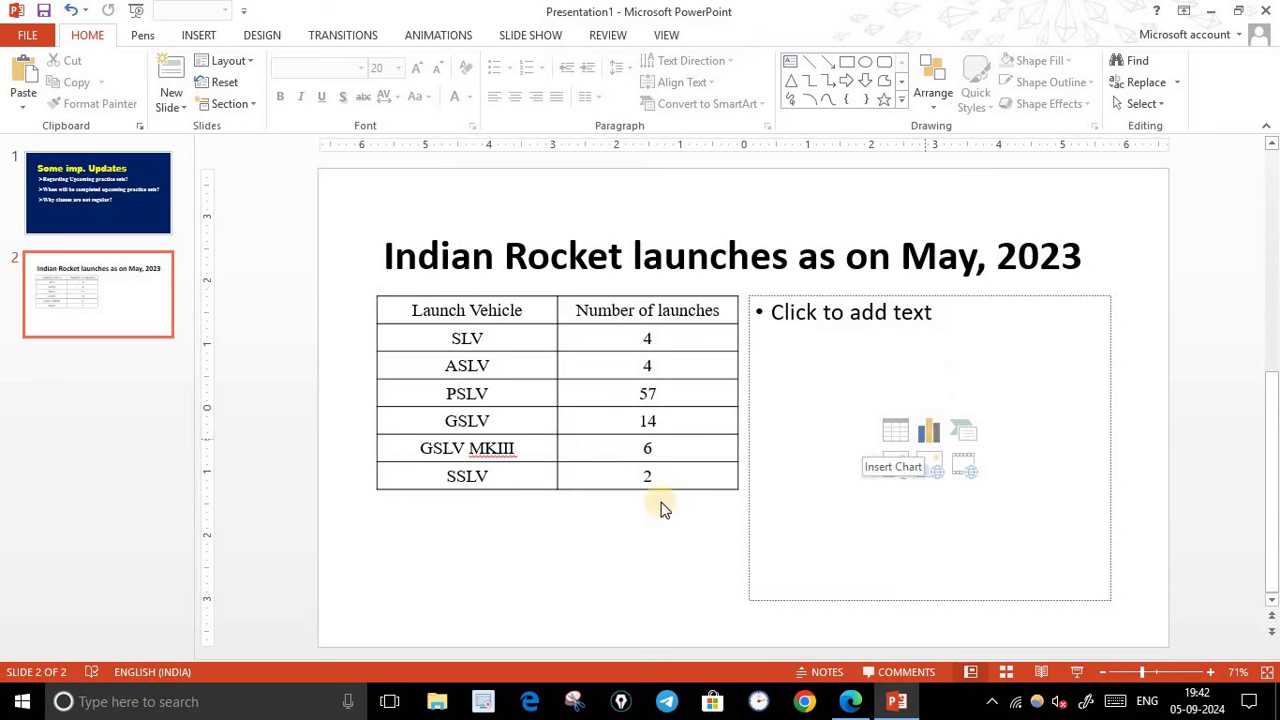
- Insert a Pie chart into slide 2's right-hand content placeholder
{"action": "left_click", "coordinate": [931, 436]}
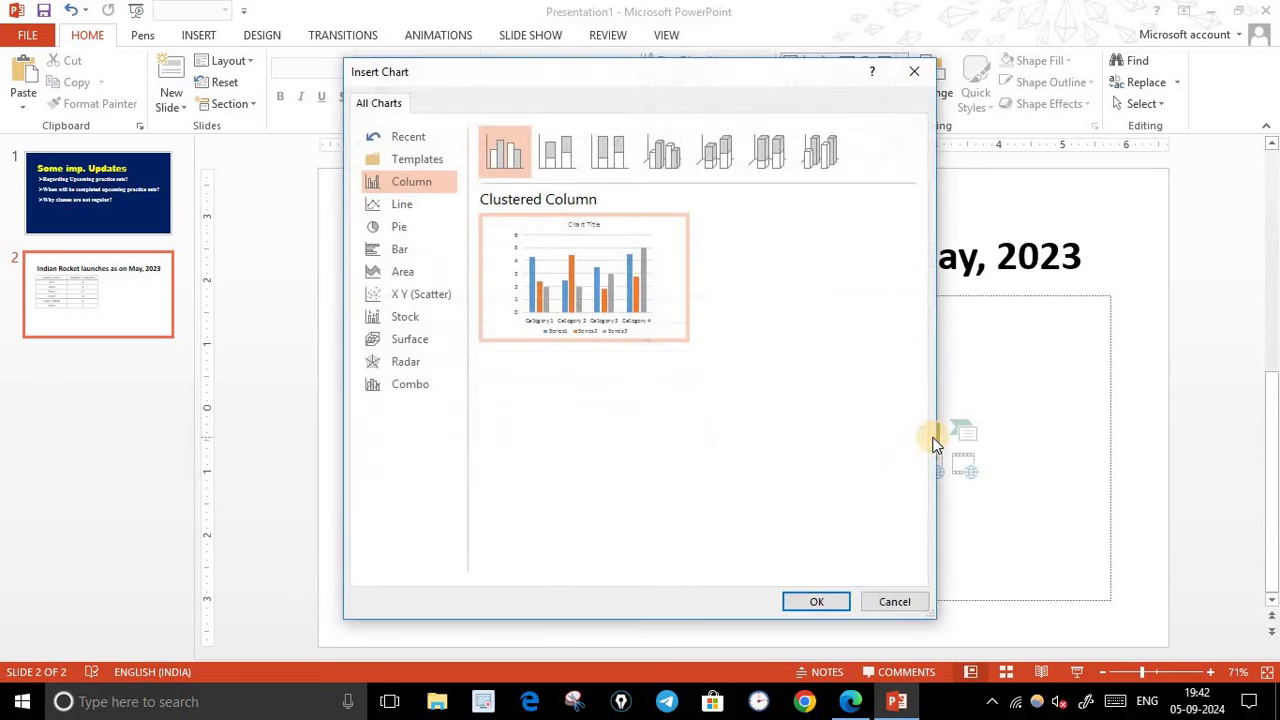
{"action": "left_click", "coordinate": [397, 227]}
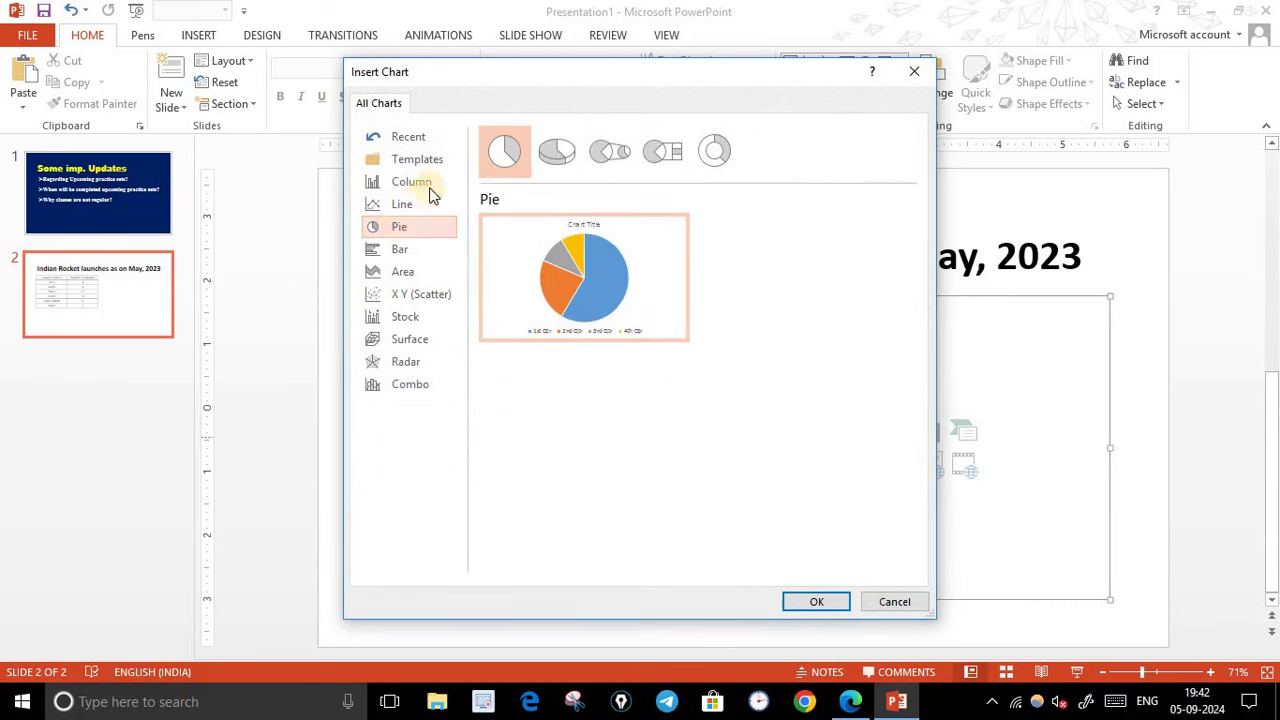
{"action": "left_click", "coordinate": [914, 603]}
{"action": "left_click", "coordinate": [929, 431]}
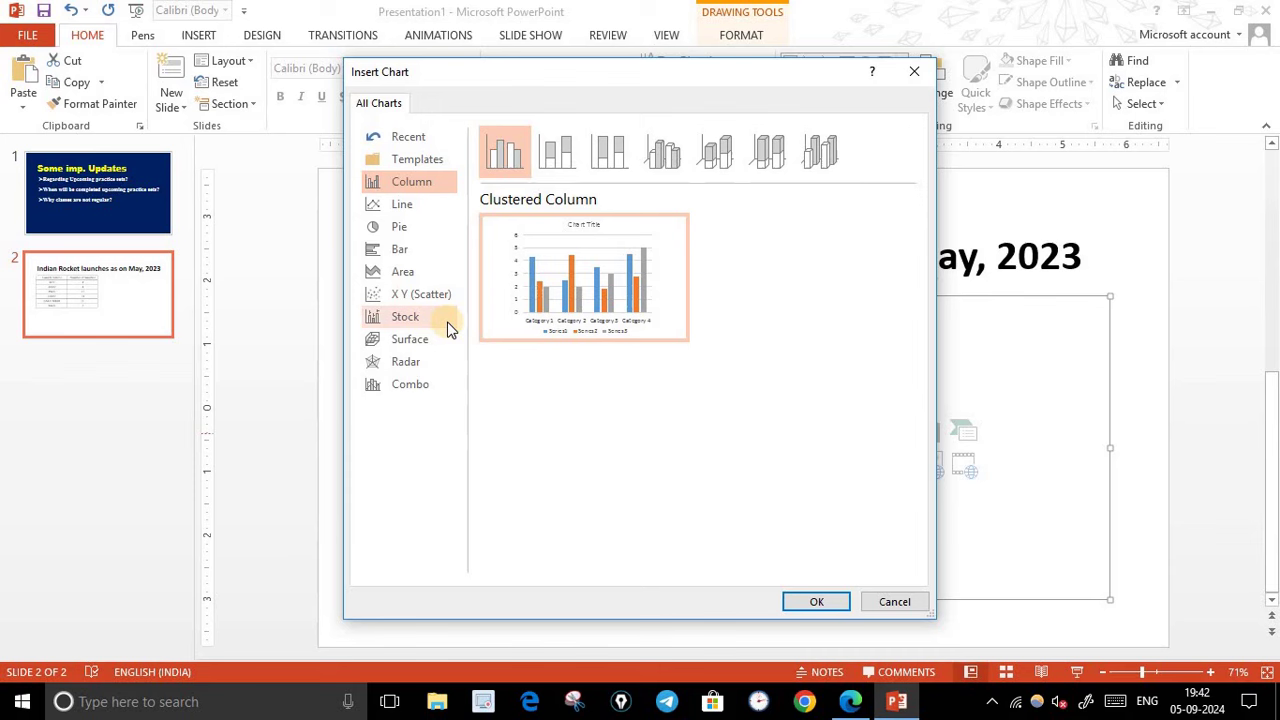
{"action": "left_click", "coordinate": [403, 228]}
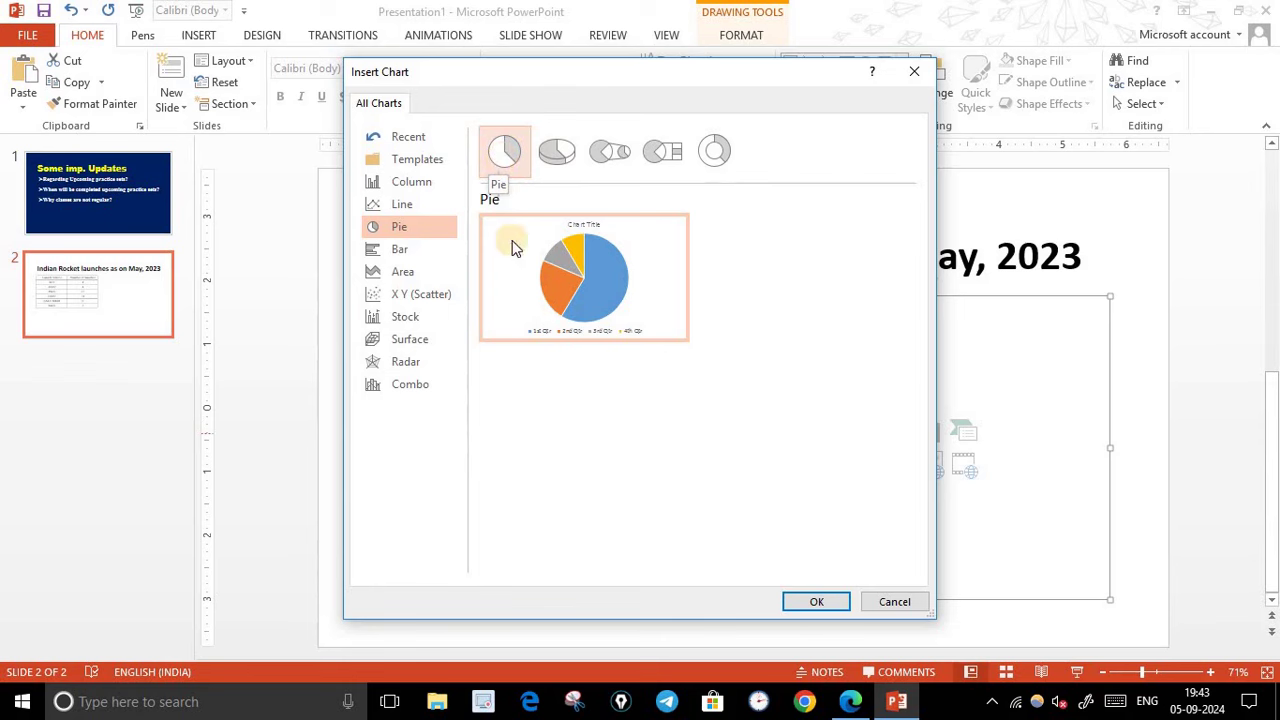
{"action": "mouse_move", "coordinate": [537, 278]}
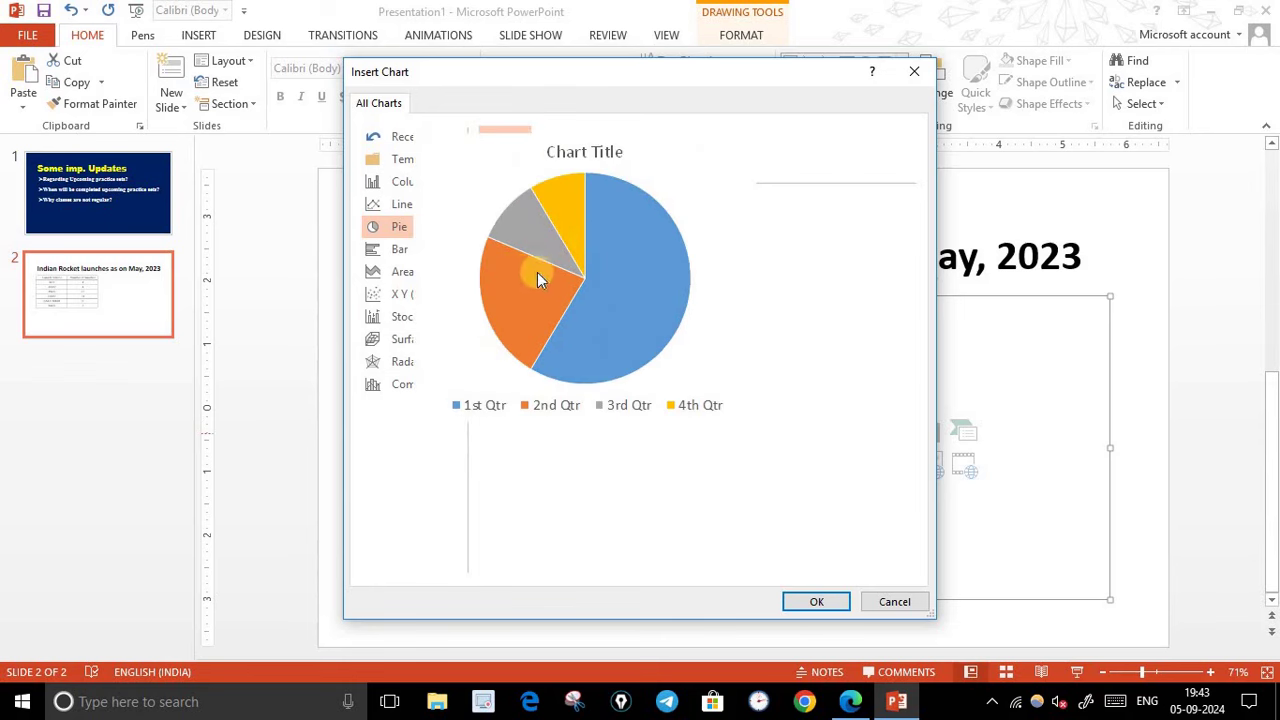
{"action": "left_click", "coordinate": [810, 601]}
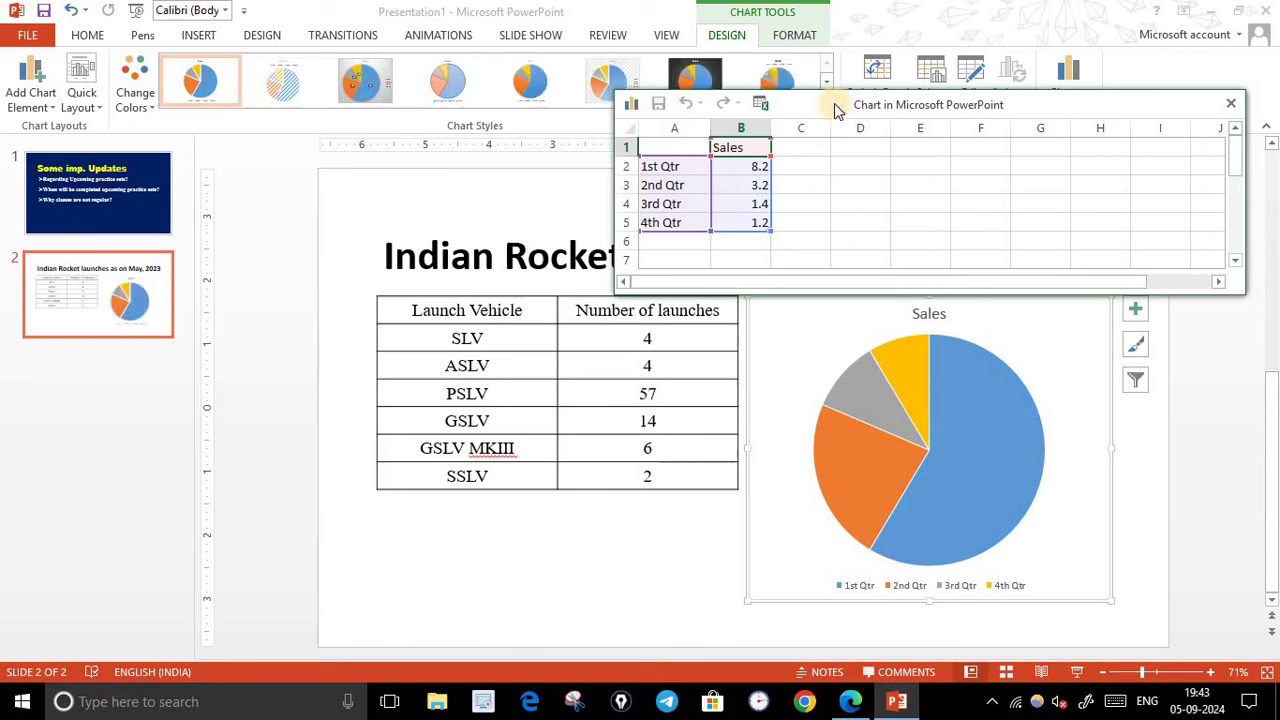
- Replace the Sales header in cell B1 with the Number of launches heading
{"action": "left_click", "coordinate": [738, 127]}
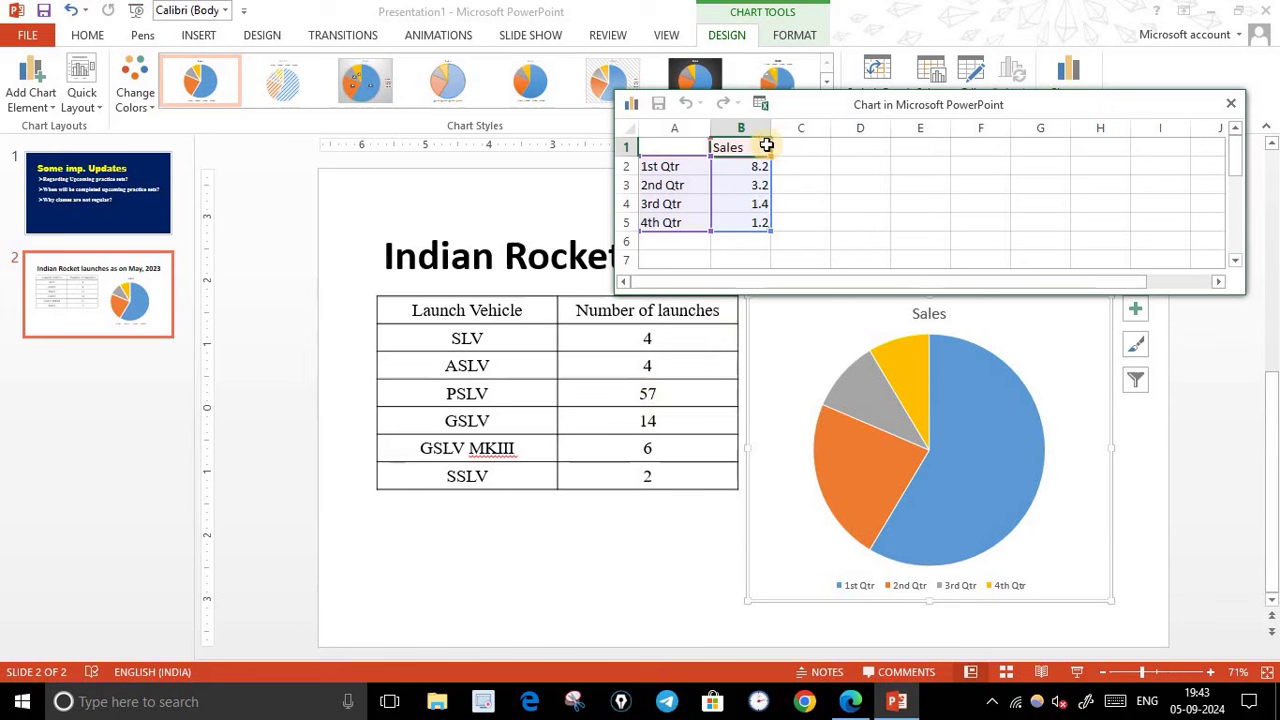
{"action": "left_click", "coordinate": [748, 168]}
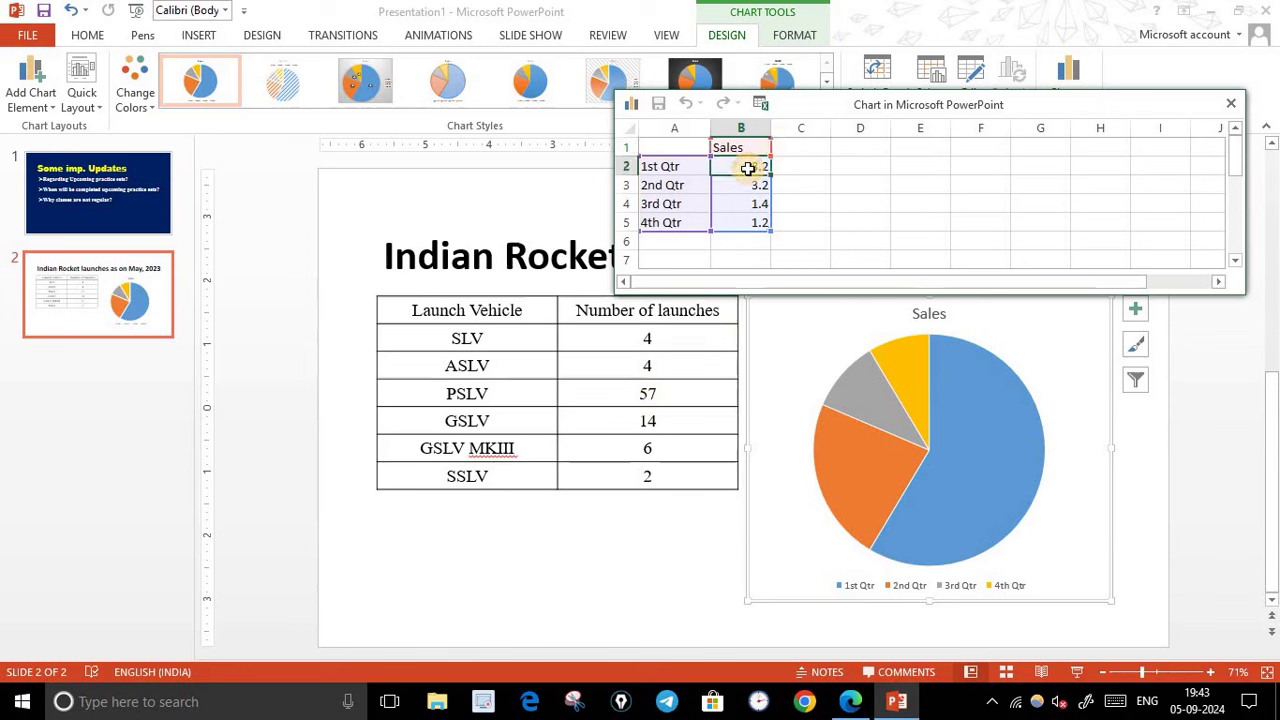
{"action": "left_click", "coordinate": [748, 145]}
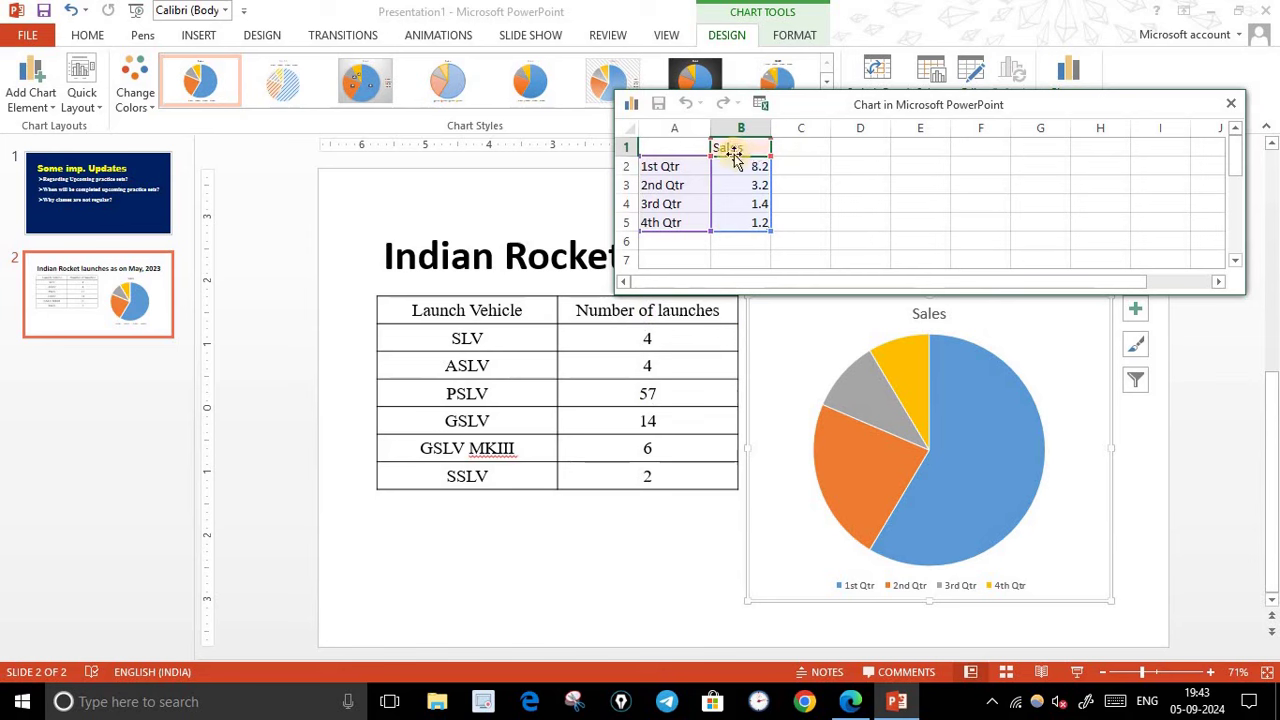
{"action": "key", "text": "Delete"}
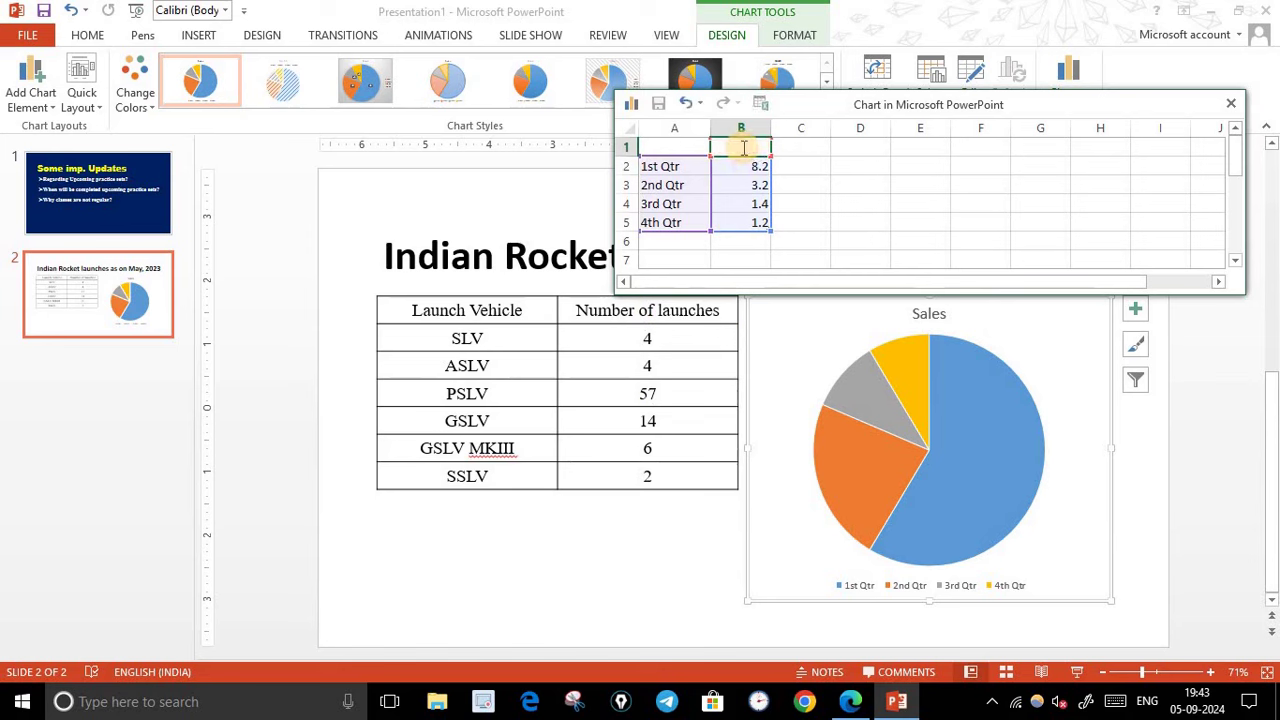
{"action": "type", "text": "nUM"}
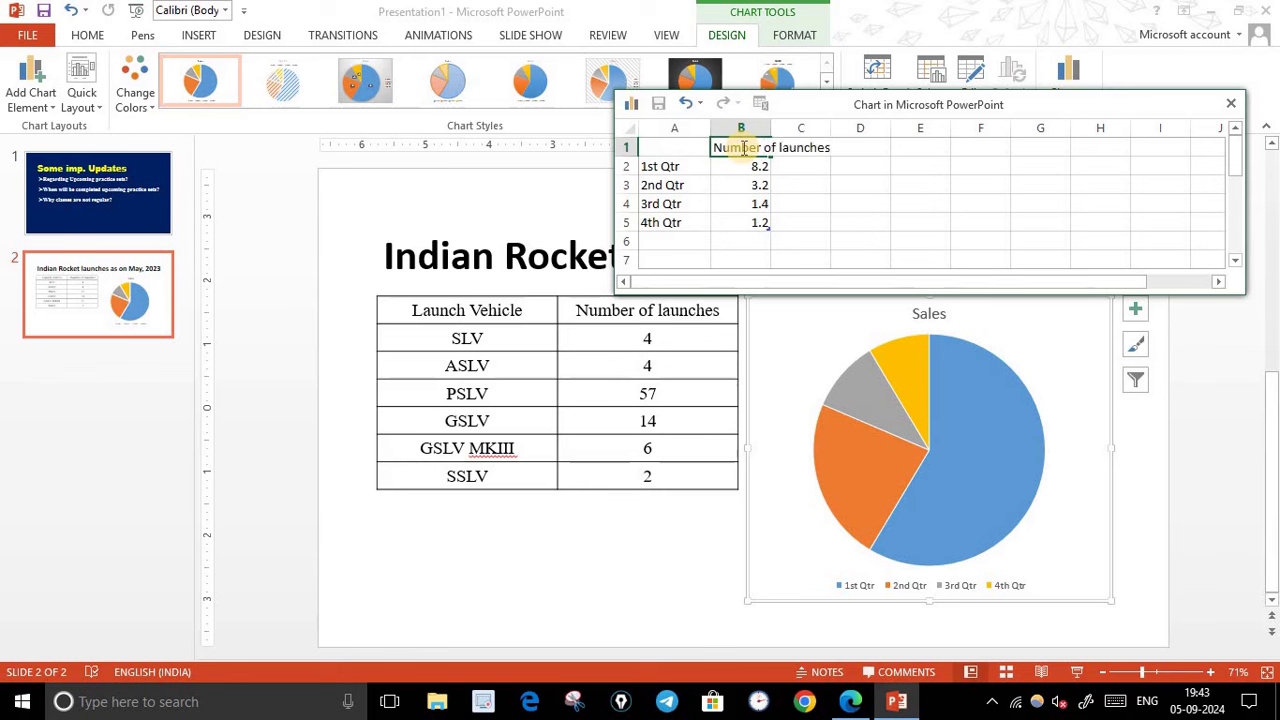
- Clear the four quarterly sample values from cells B2 to B5
{"action": "left_click_drag", "start_coordinate": [760, 168], "coordinate": [750, 220]}
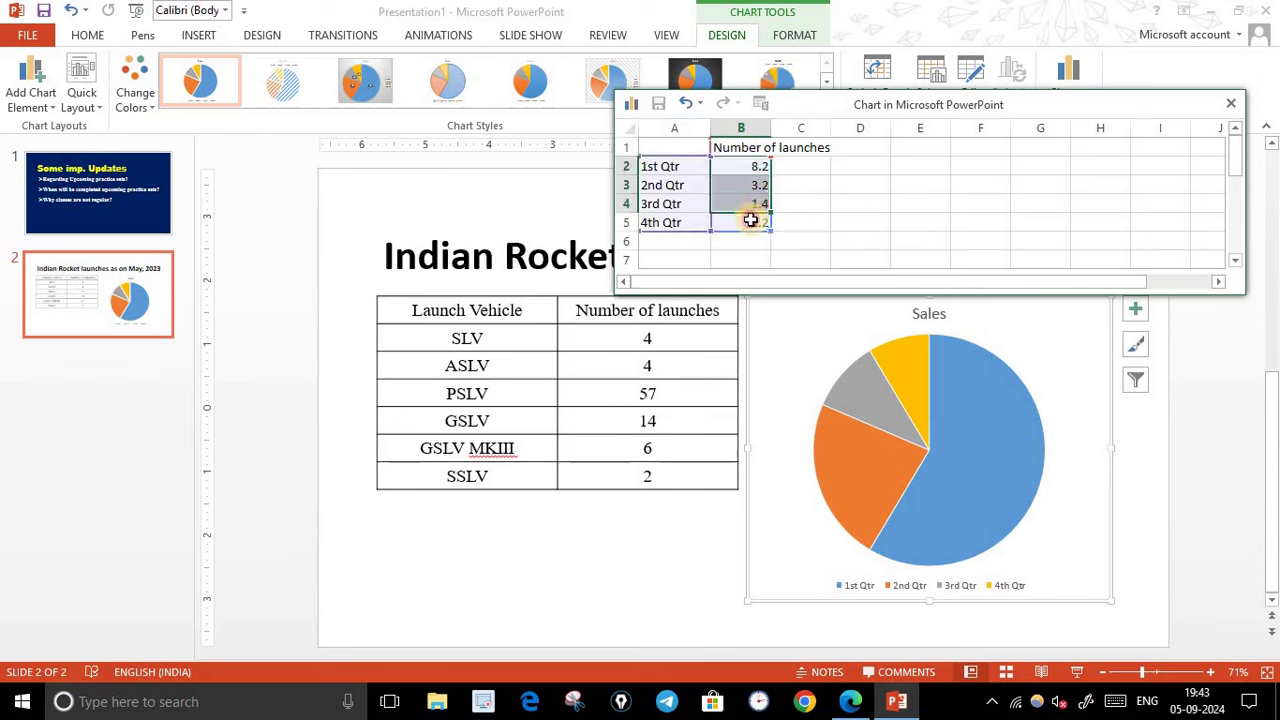
{"action": "left_click", "coordinate": [860, 219]}
{"action": "left_click_drag", "start_coordinate": [757, 150], "coordinate": [750, 213]}
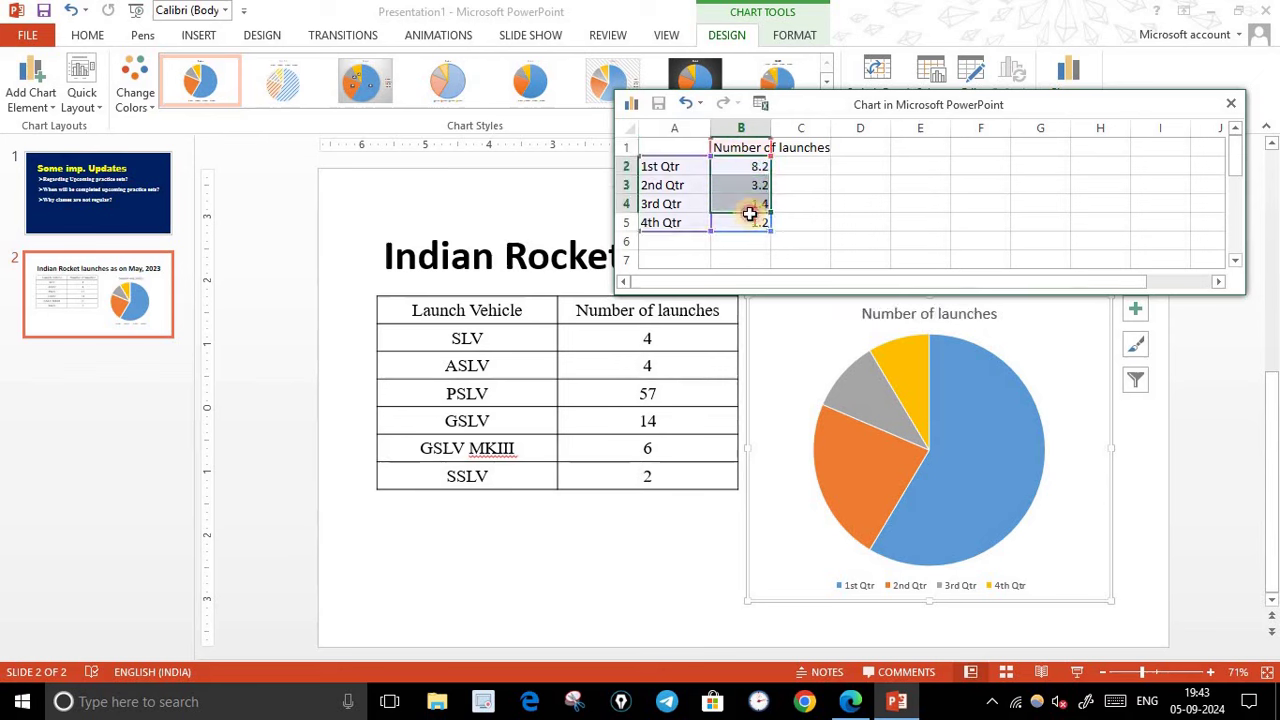
{"action": "left_click", "coordinate": [750, 220]}
{"action": "key", "text": "Delete"}
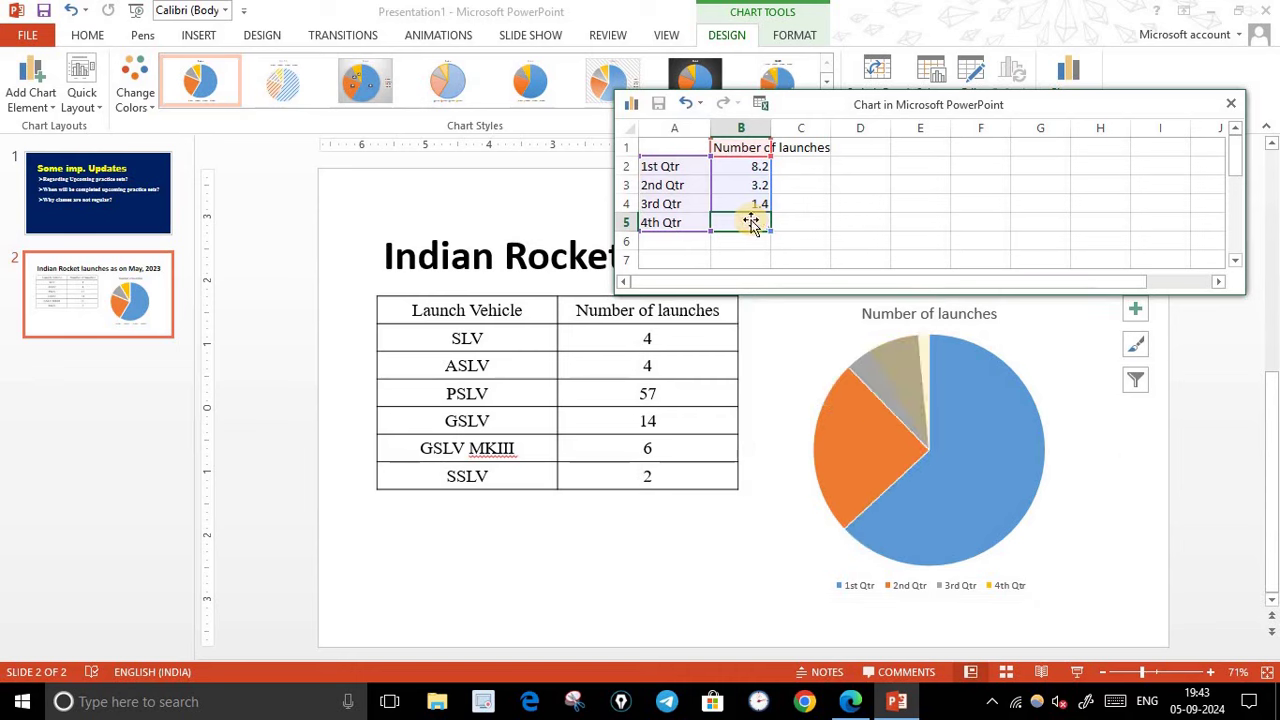
{"action": "left_click", "coordinate": [751, 201]}
{"action": "key", "text": "Delete"}
{"action": "left_click", "coordinate": [757, 166]}
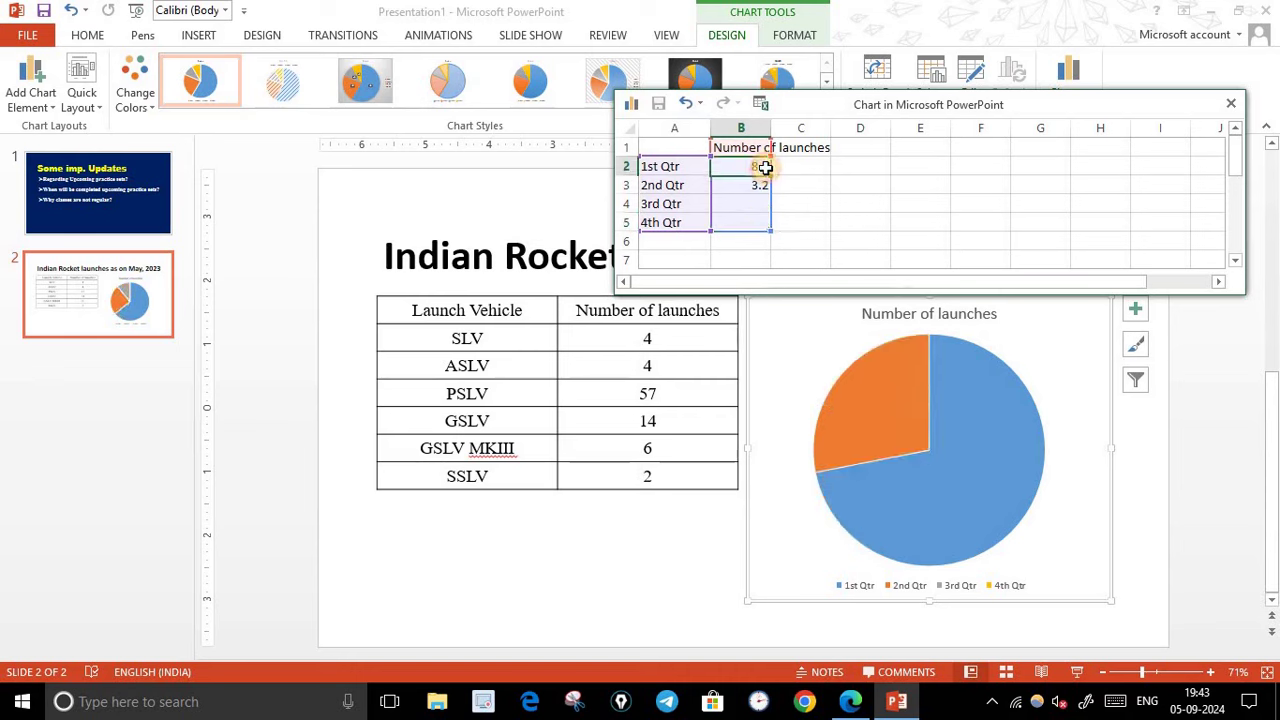
{"action": "key", "text": "Delete"}
{"action": "left_click", "coordinate": [755, 185]}
{"action": "key", "text": "Delete"}
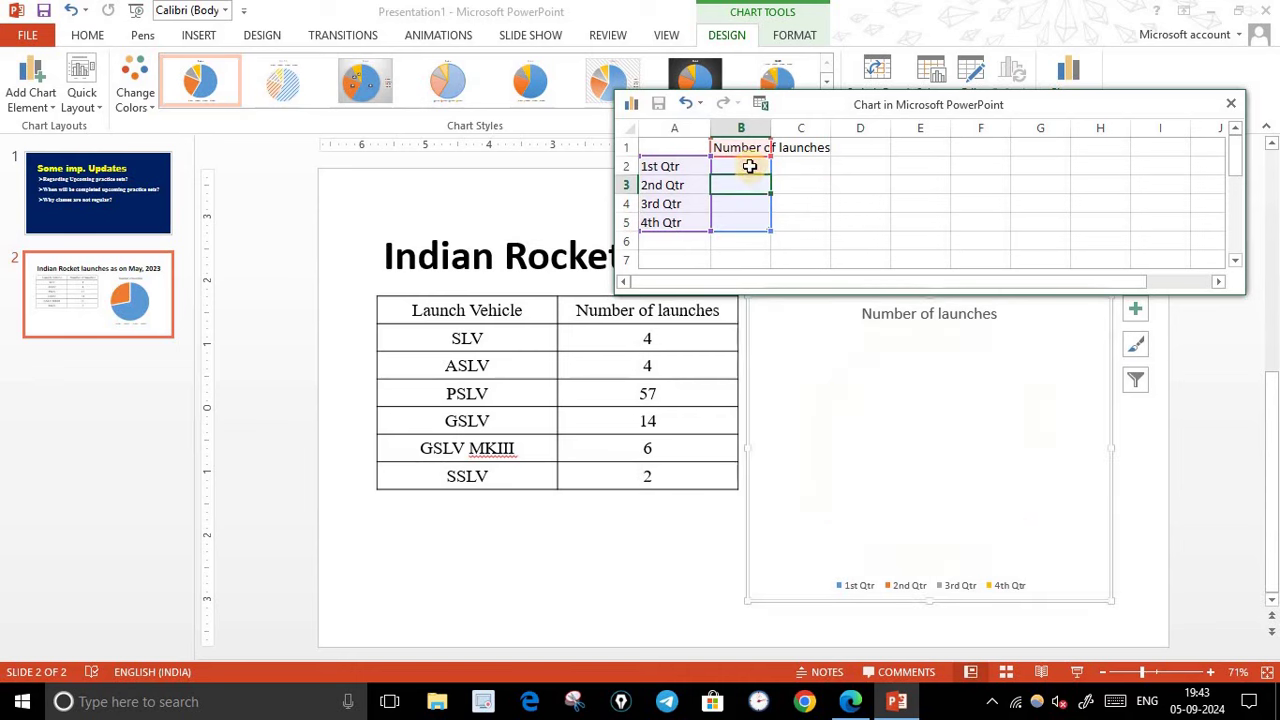
- Enter launch counts 4, 4, 57, 14, 6 and 2 down column B
{"action": "left_click", "coordinate": [750, 166]}
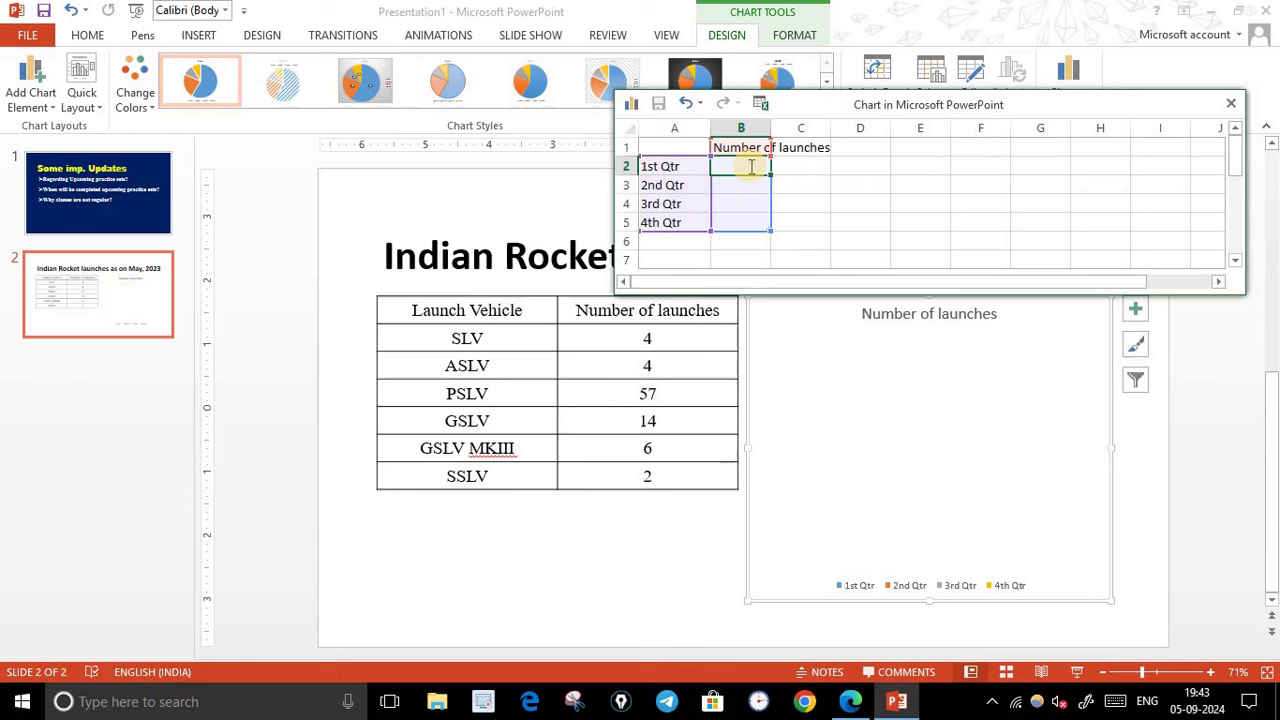
{"action": "type", "text": "4"}
{"action": "key", "text": "Return"}
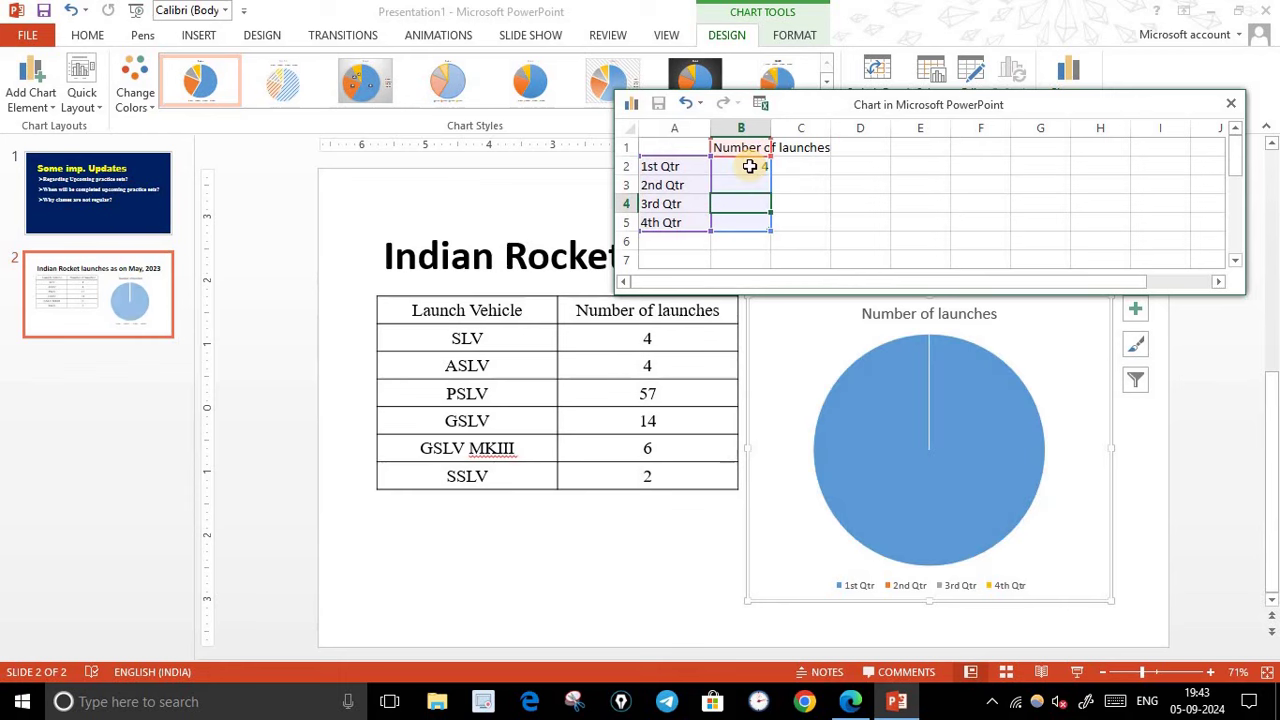
{"action": "type", "text": "4"}
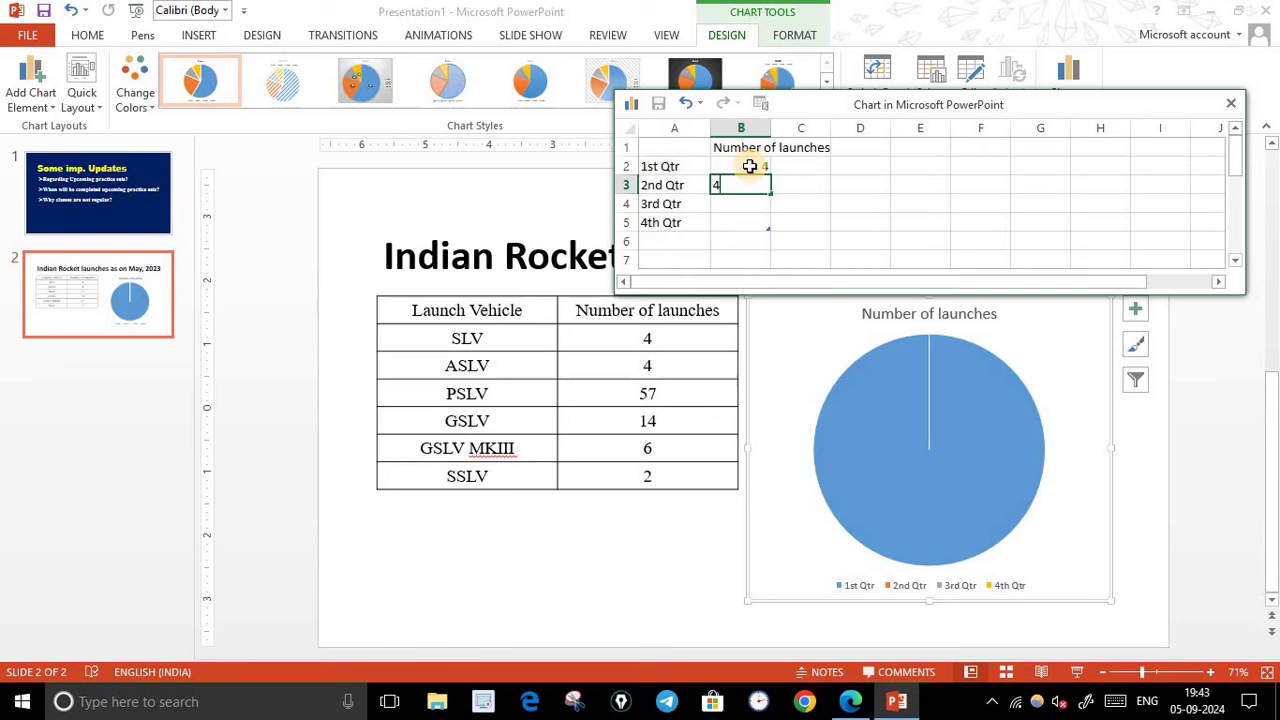
{"action": "key", "text": "Return"}
{"action": "type", "text": "57"}
{"action": "key", "text": "Return"}
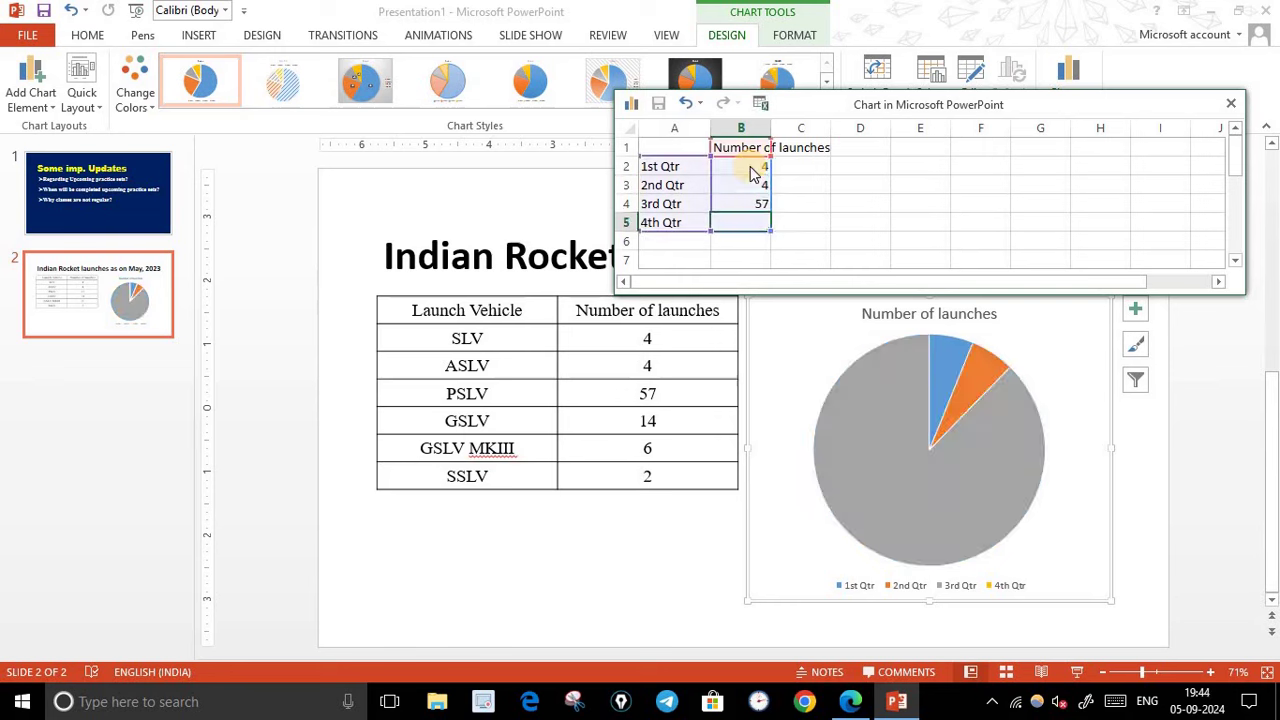
{"action": "type", "text": "14"}
{"action": "key", "text": "Return"}
{"action": "type", "text": "6"}
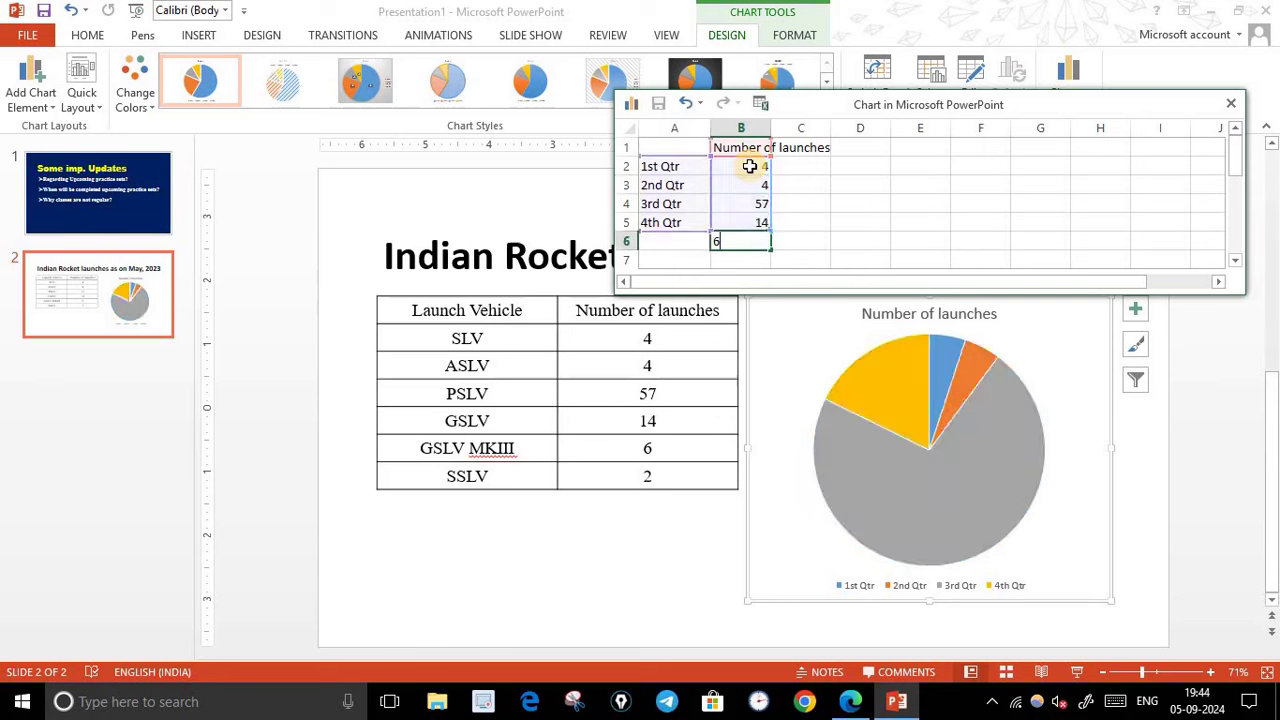
{"action": "key", "text": "Return"}
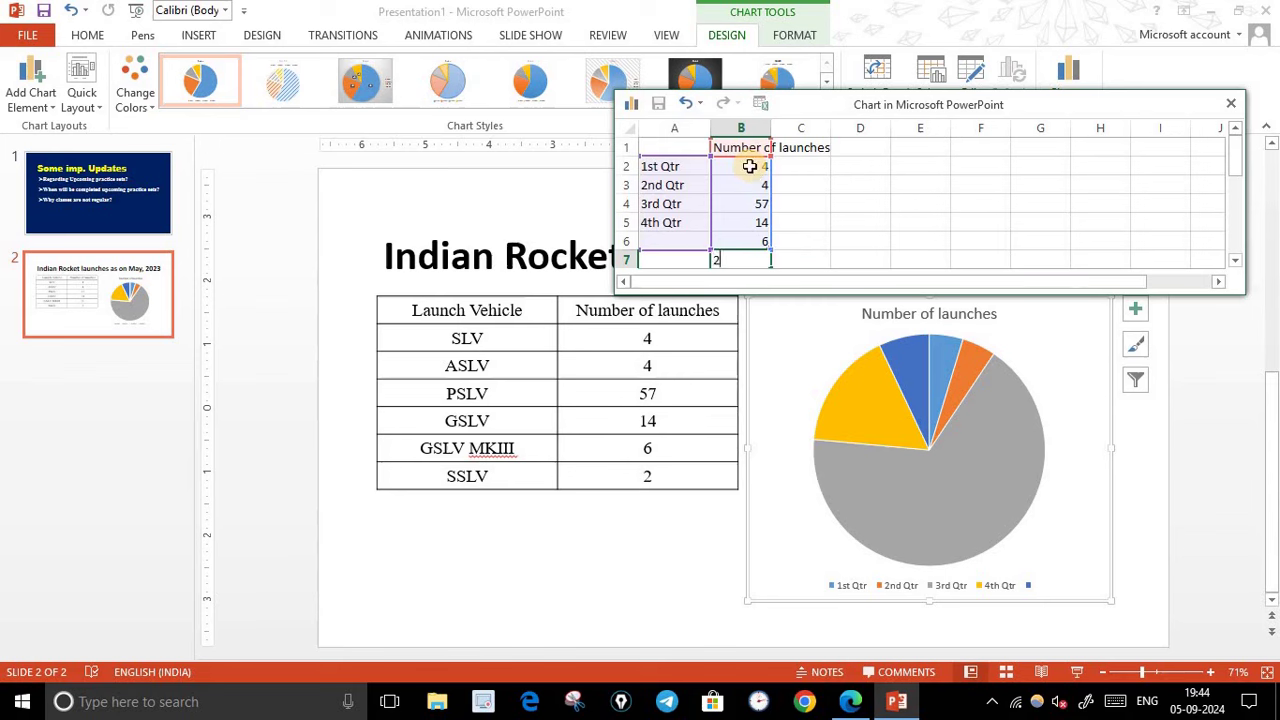
{"action": "type", "text": "2"}
{"action": "left_click", "coordinate": [676, 170]}
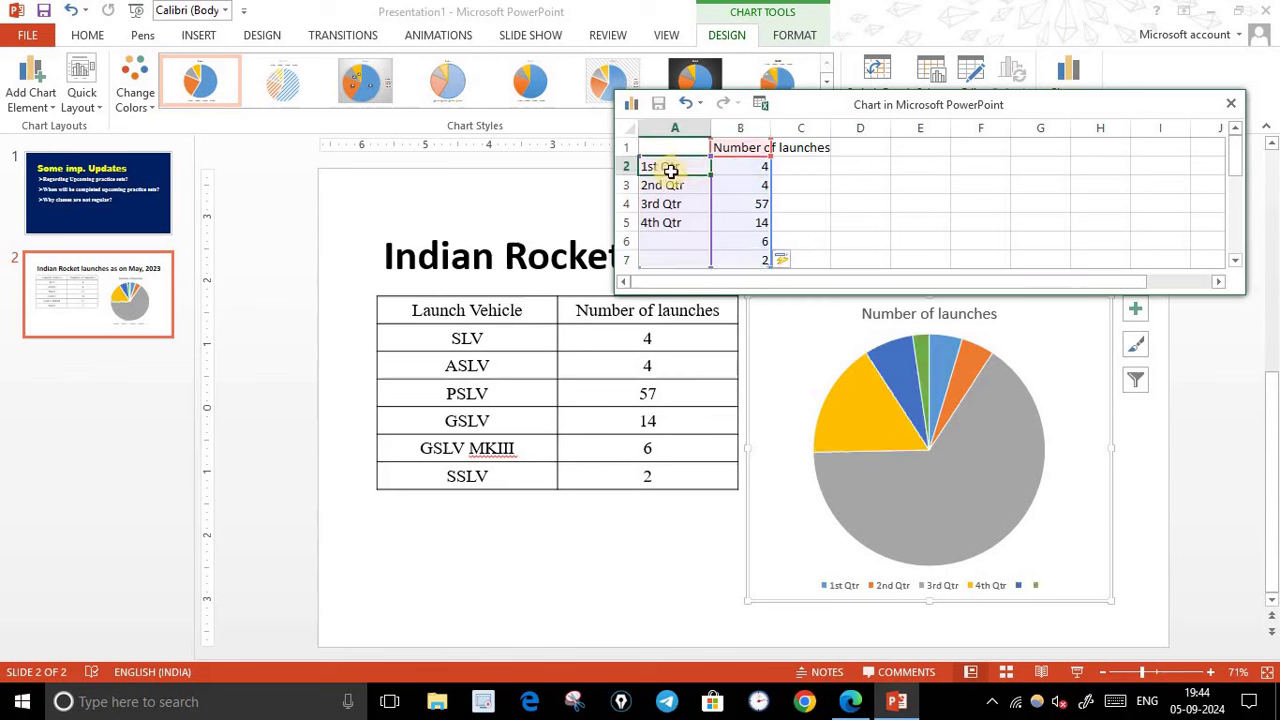
- Rename the first three category labels SLV, ASLV and PSLV, and start editing the fourth
{"action": "type", "text": "SLV"}
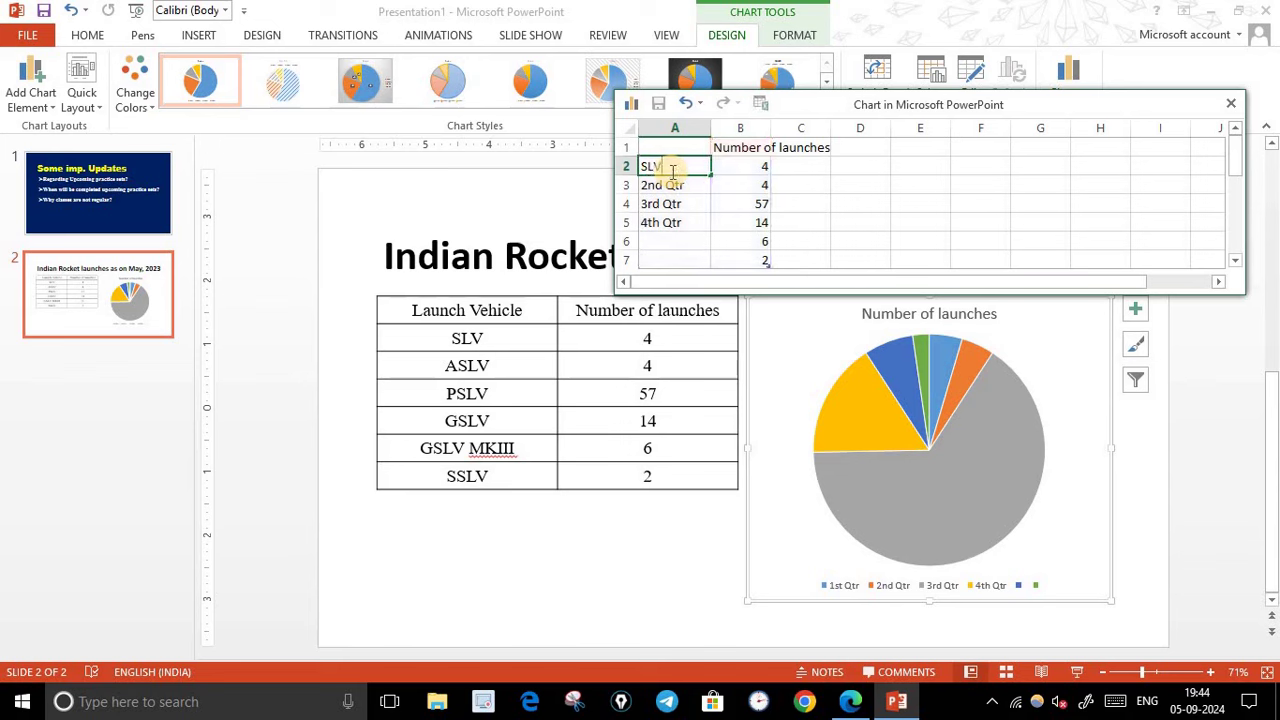
{"action": "left_click", "coordinate": [676, 188]}
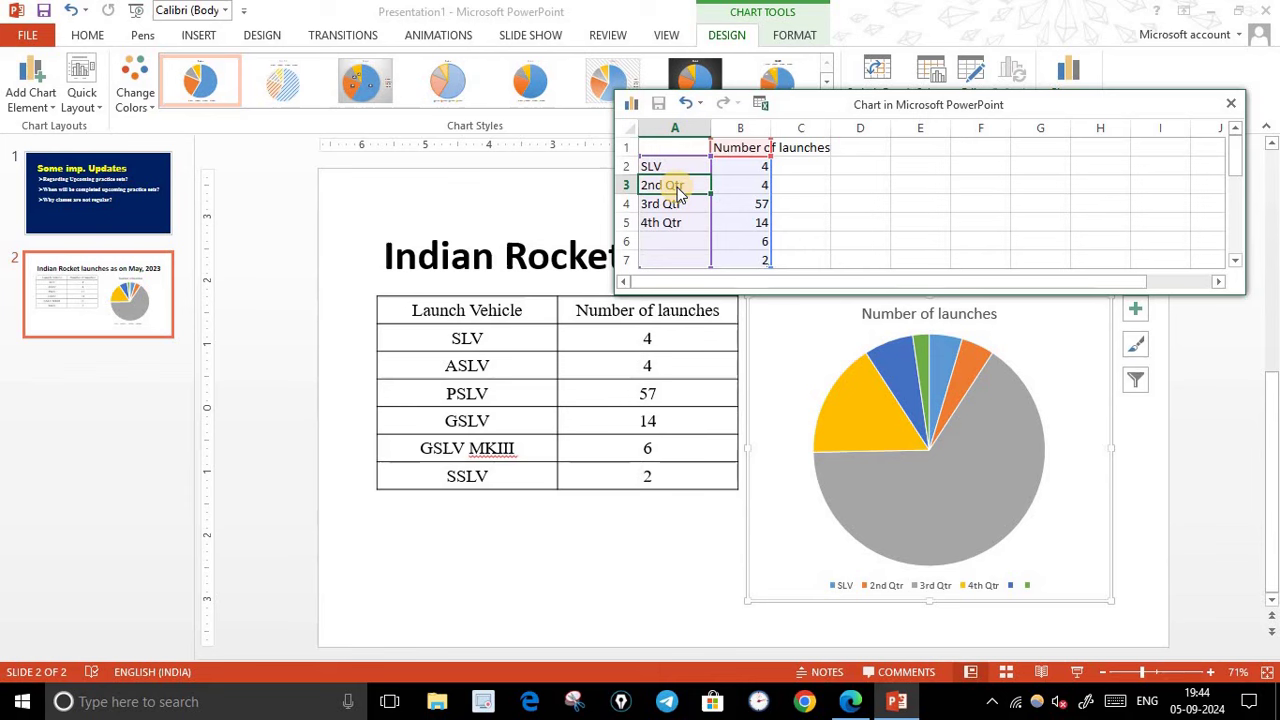
{"action": "type", "text": "ASLV"}
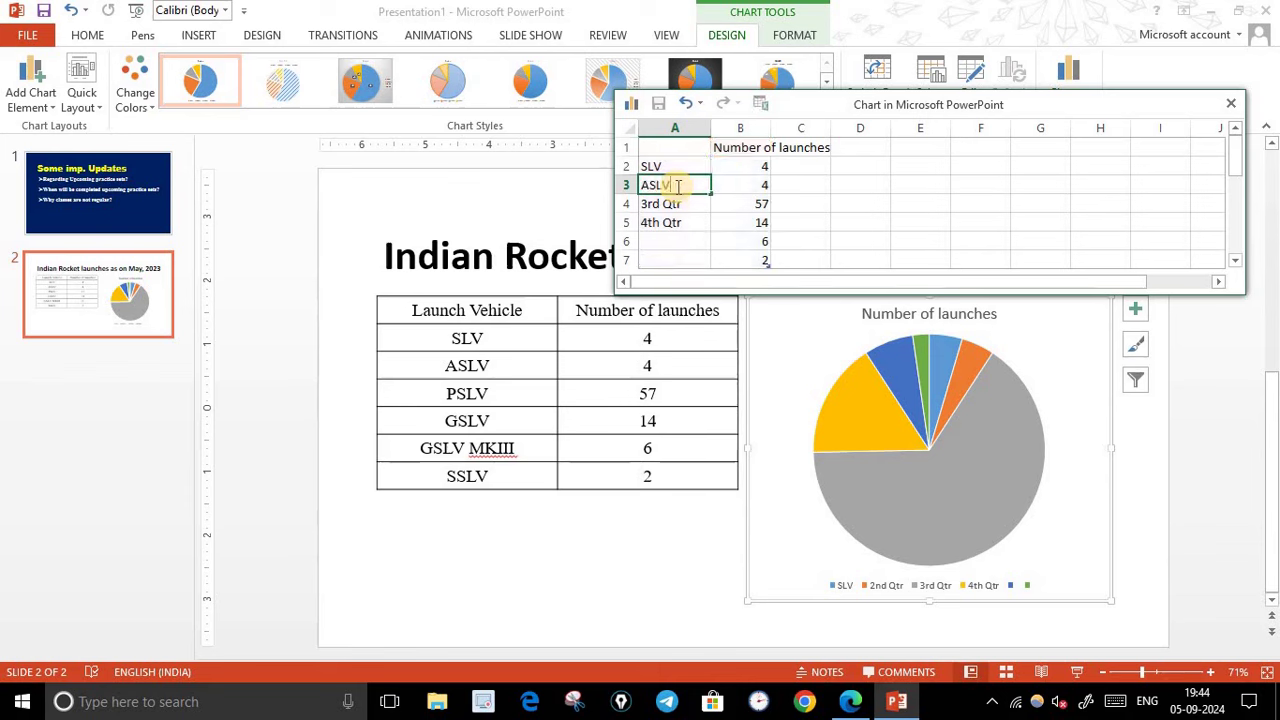
{"action": "left_click", "coordinate": [672, 210]}
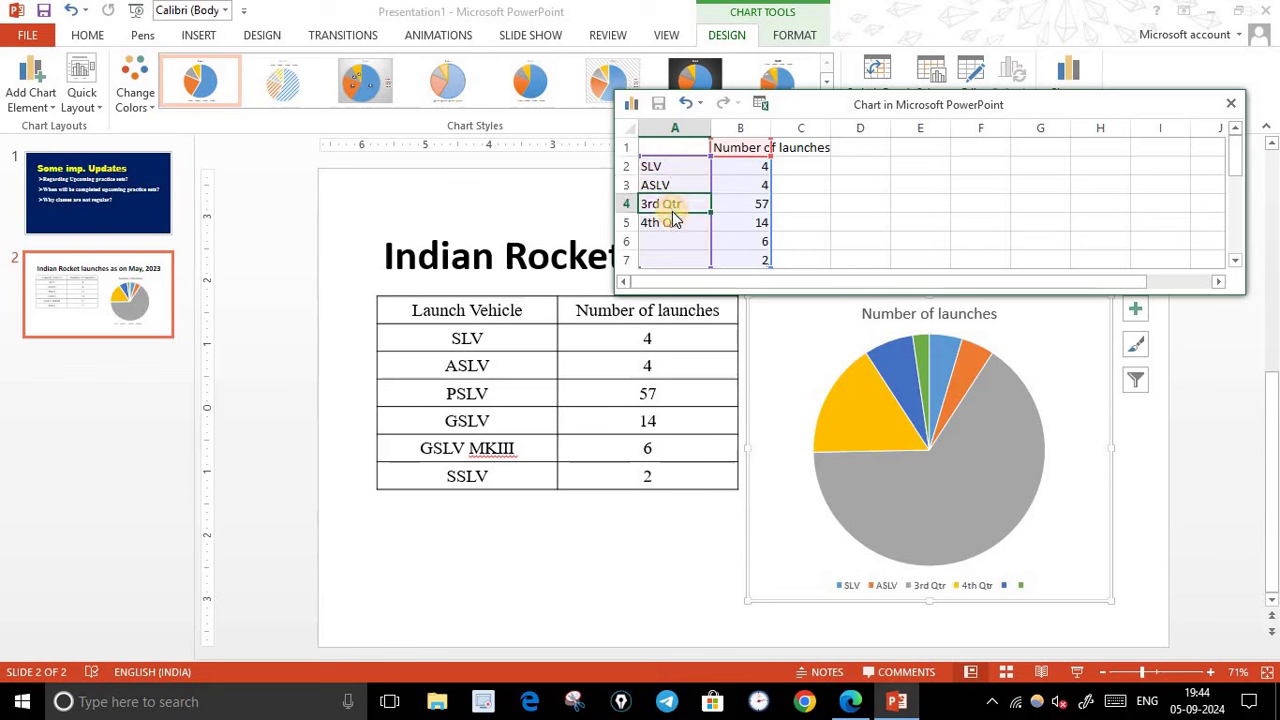
{"action": "type", "text": "PSLV"}
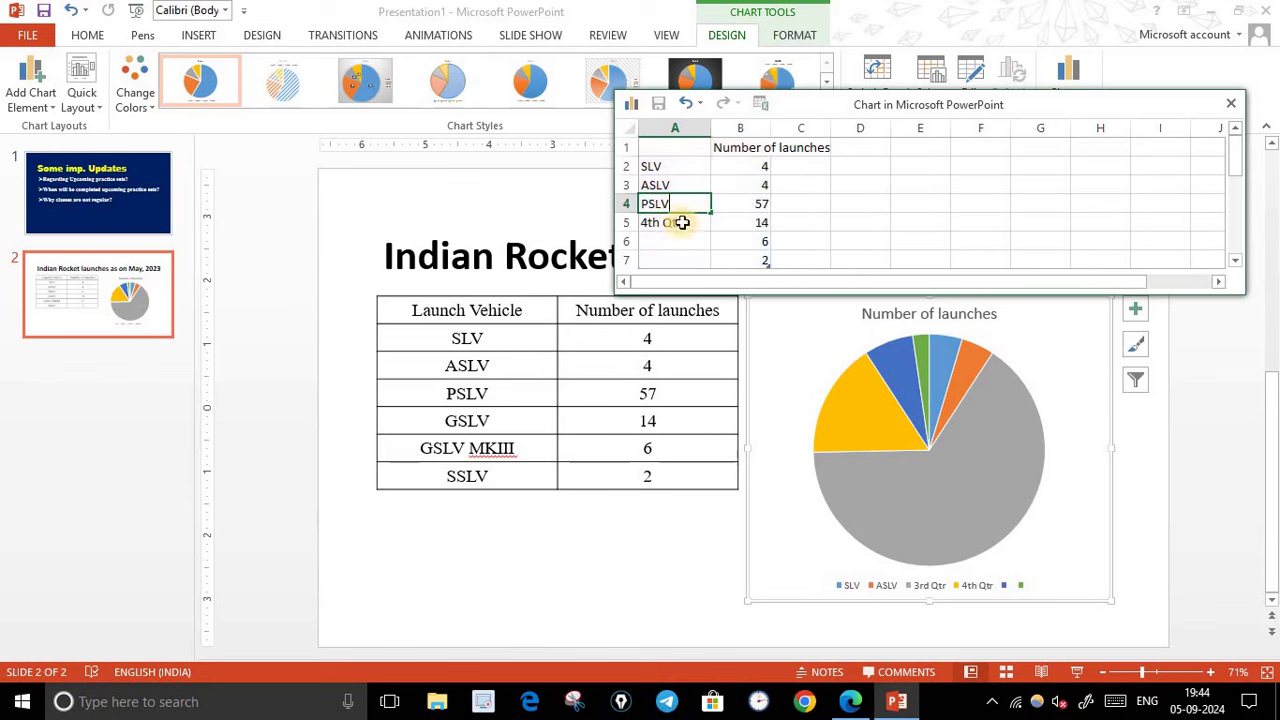
{"action": "left_click", "coordinate": [683, 224]}
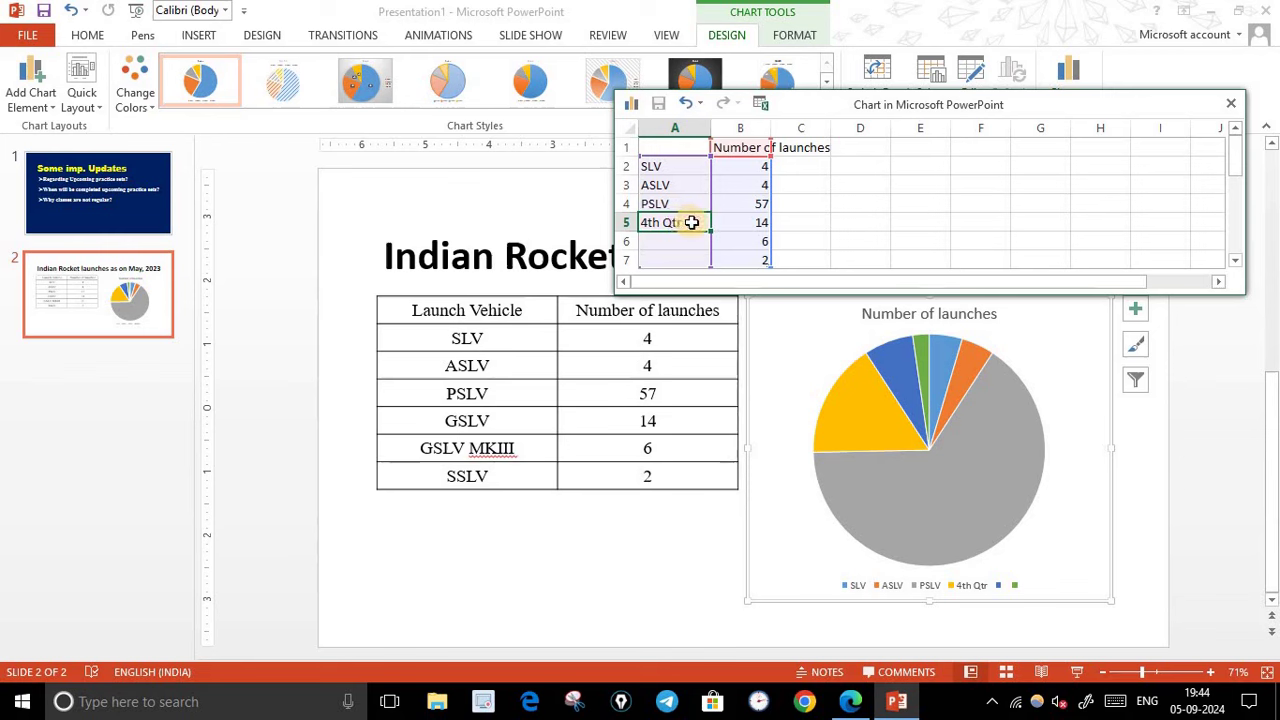
{"action": "double_click", "coordinate": [692, 222]}
{"action": "key", "text": "BackSpace"}
{"action": "key", "text": "BackSpace"}
{"action": "key", "text": "BackSpace"}
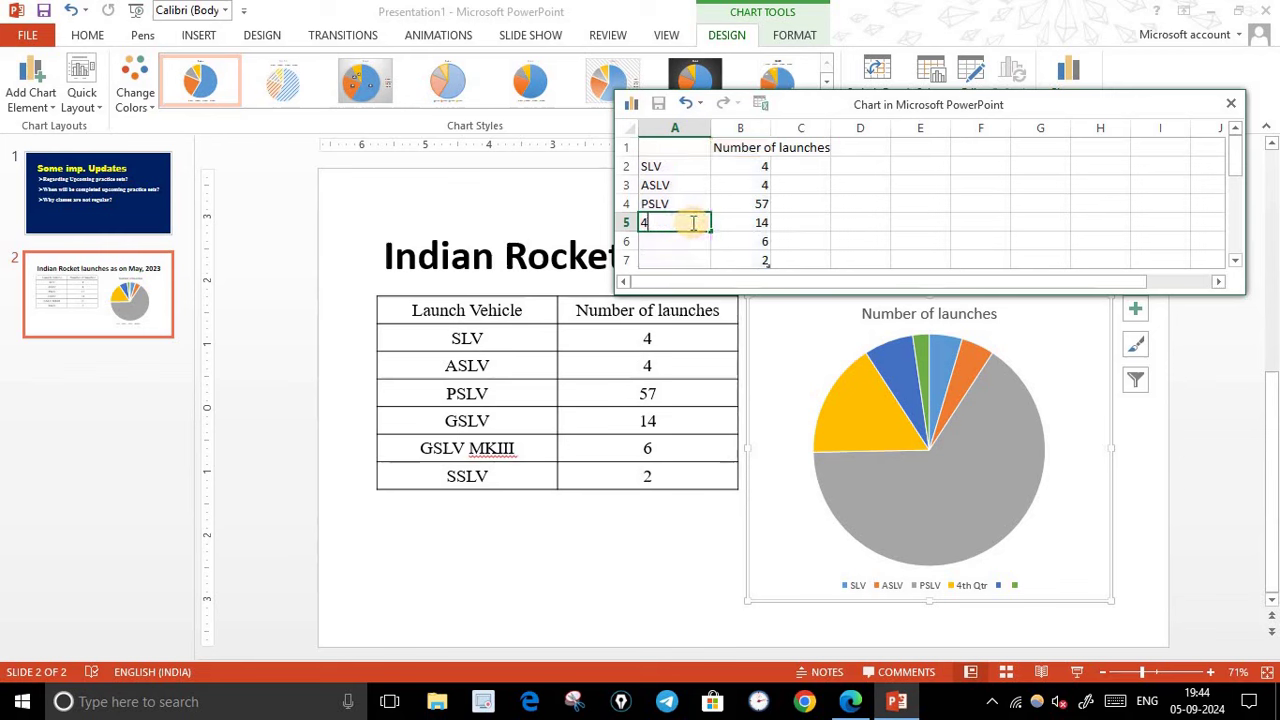
- Copy GSLV MKⅢ from the table and paste it into the chart data labels
{"action": "left_click", "coordinate": [516, 446]}
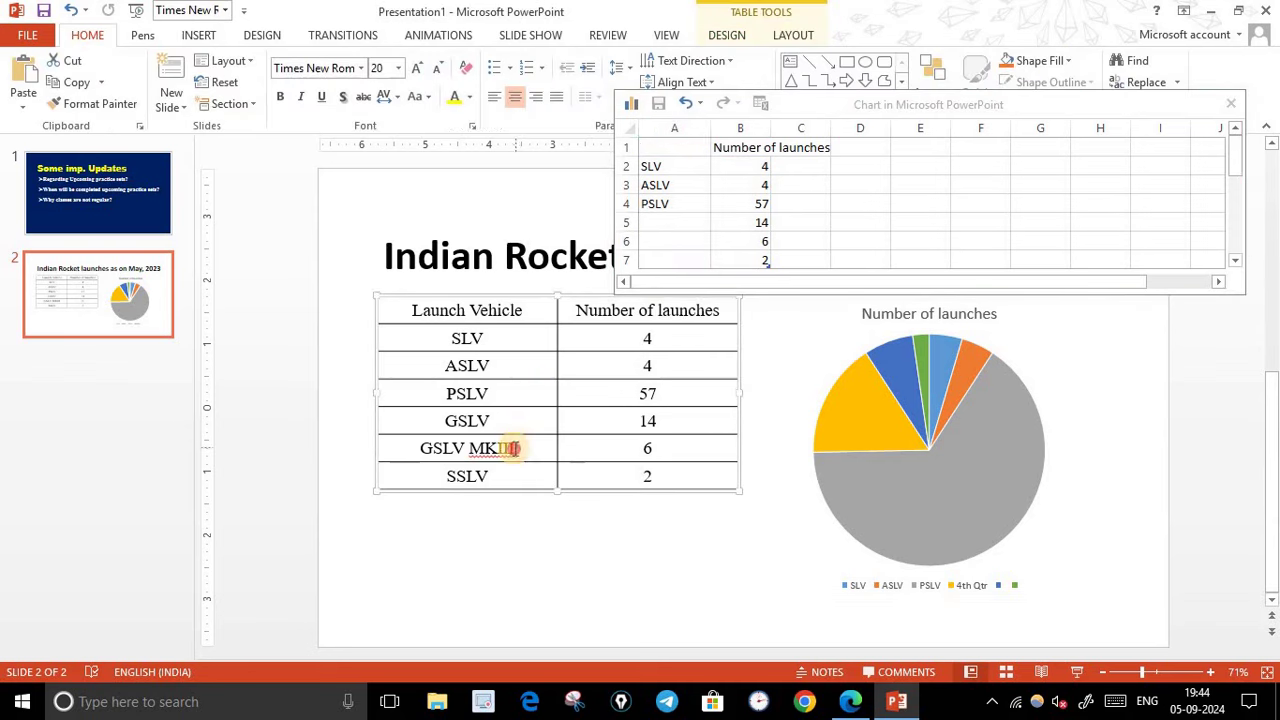
{"action": "left_click_drag", "start_coordinate": [420, 447], "coordinate": [518, 446]}
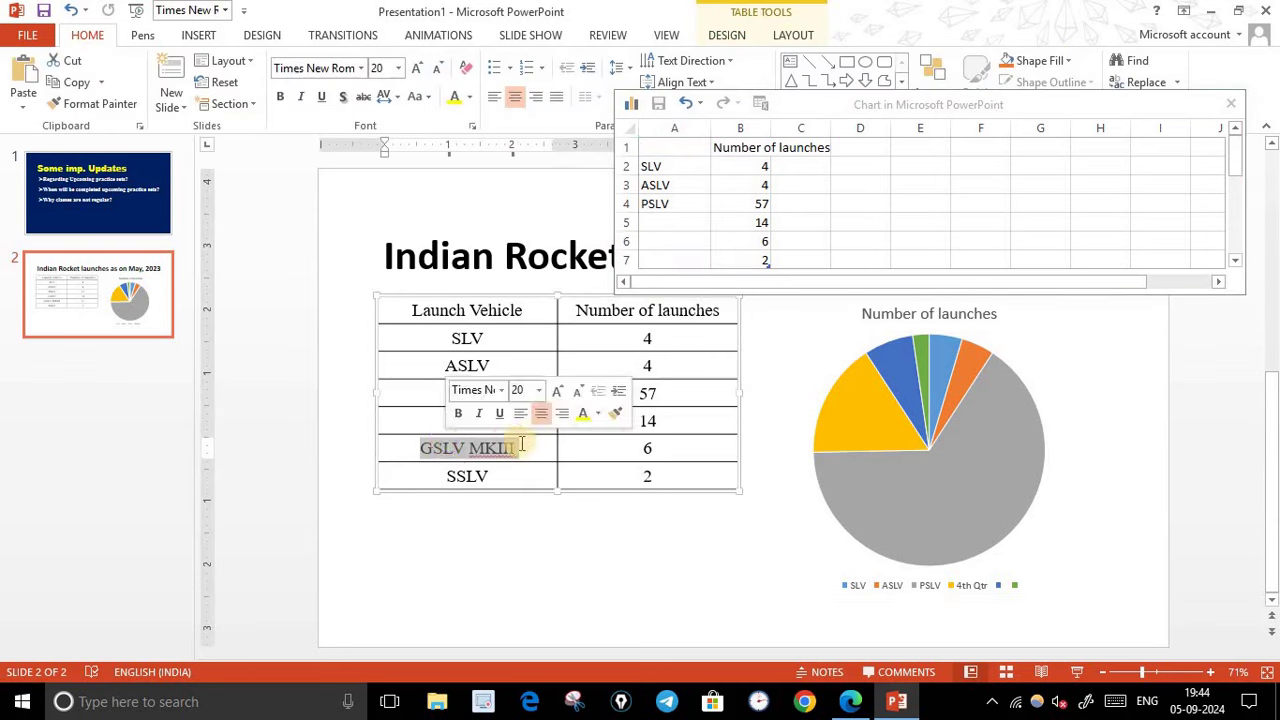
{"action": "left_click", "coordinate": [667, 221]}
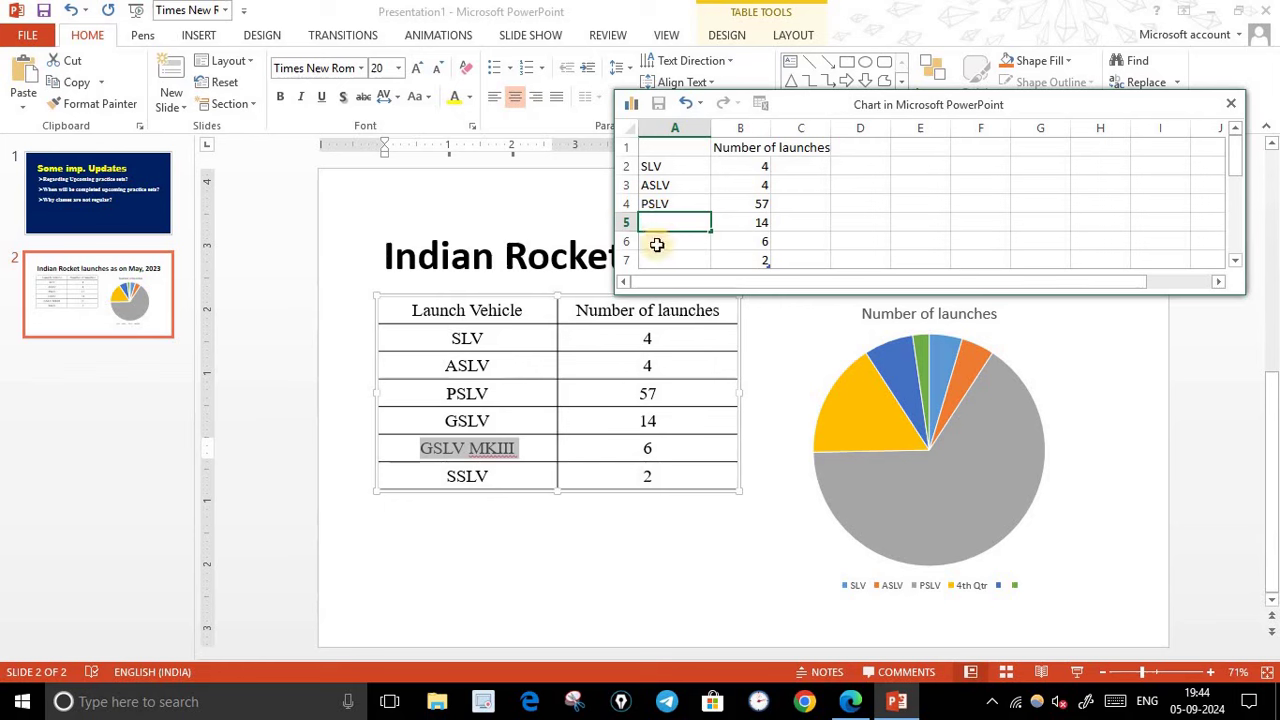
{"action": "left_click", "coordinate": [659, 240]}
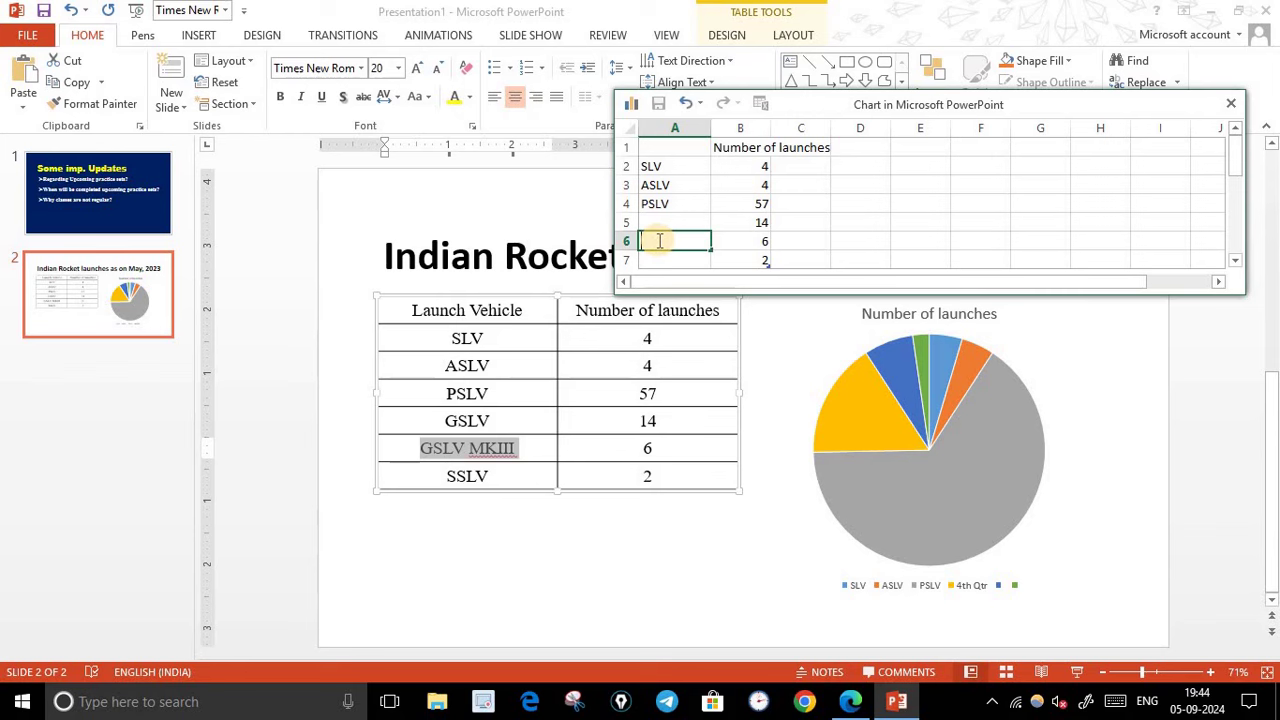
{"action": "key", "text": "ctrl+v"}
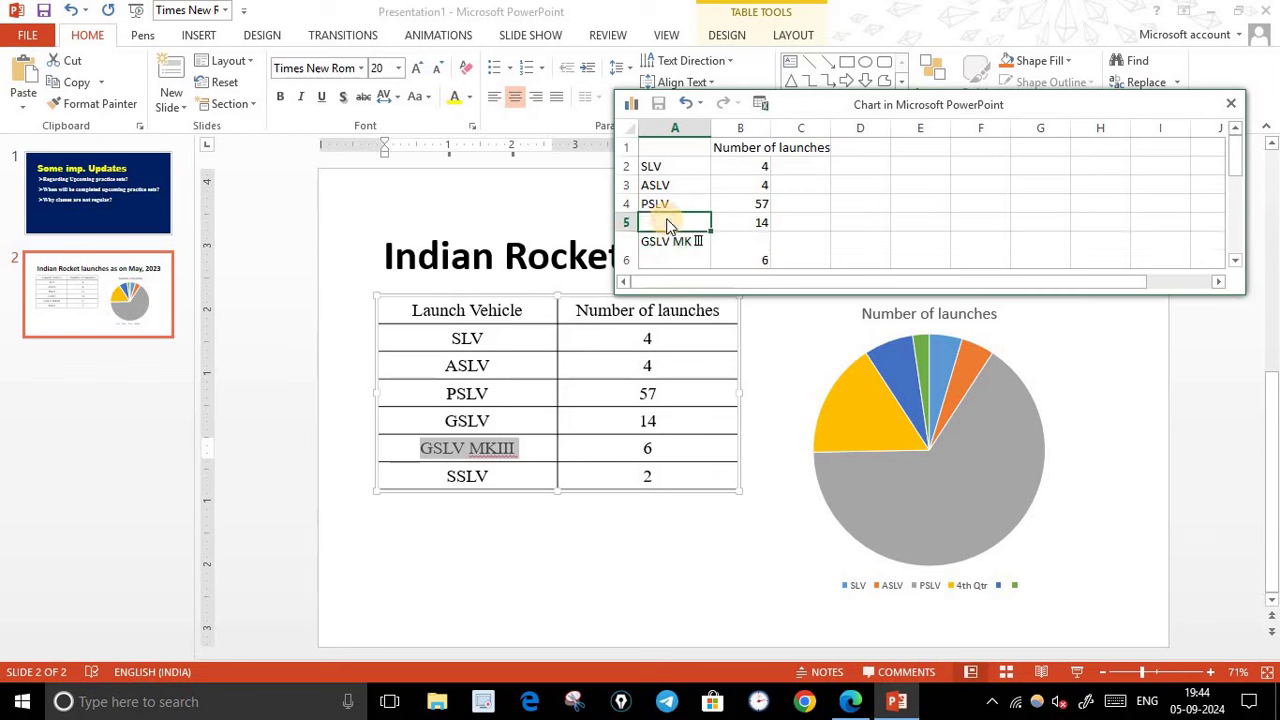
{"action": "left_click", "coordinate": [683, 224]}
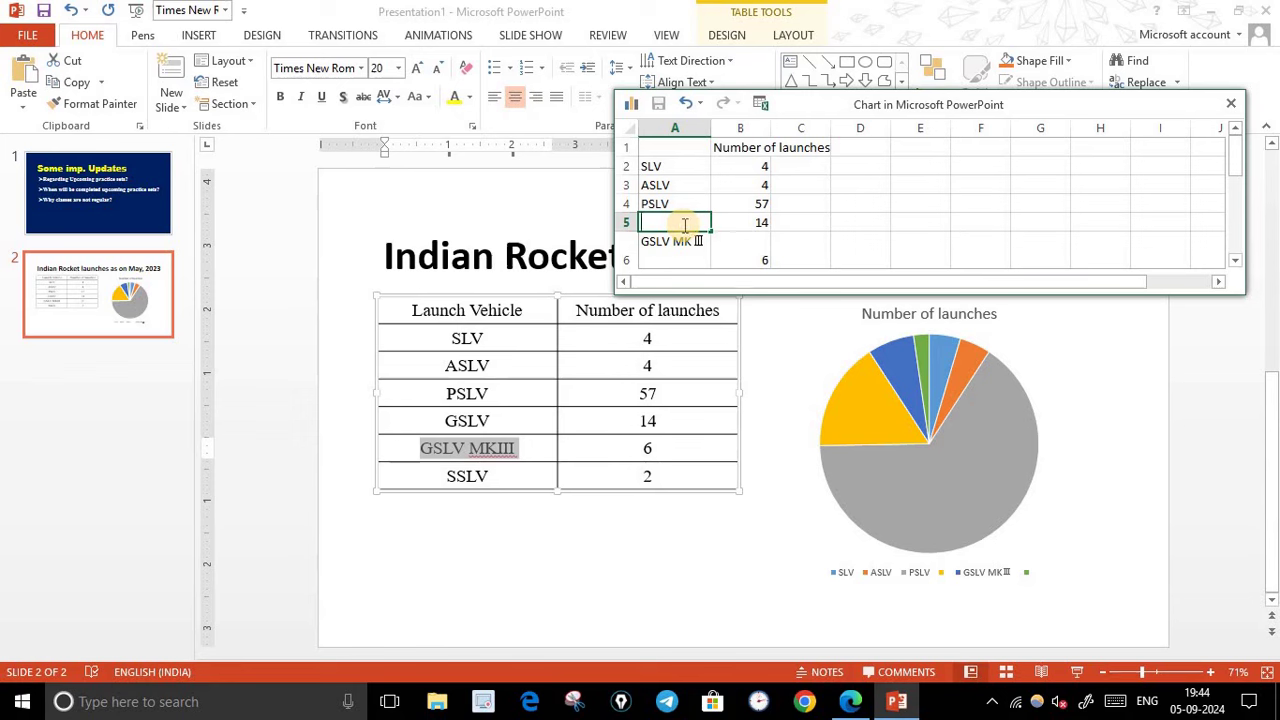
{"action": "key", "text": "Delete"}
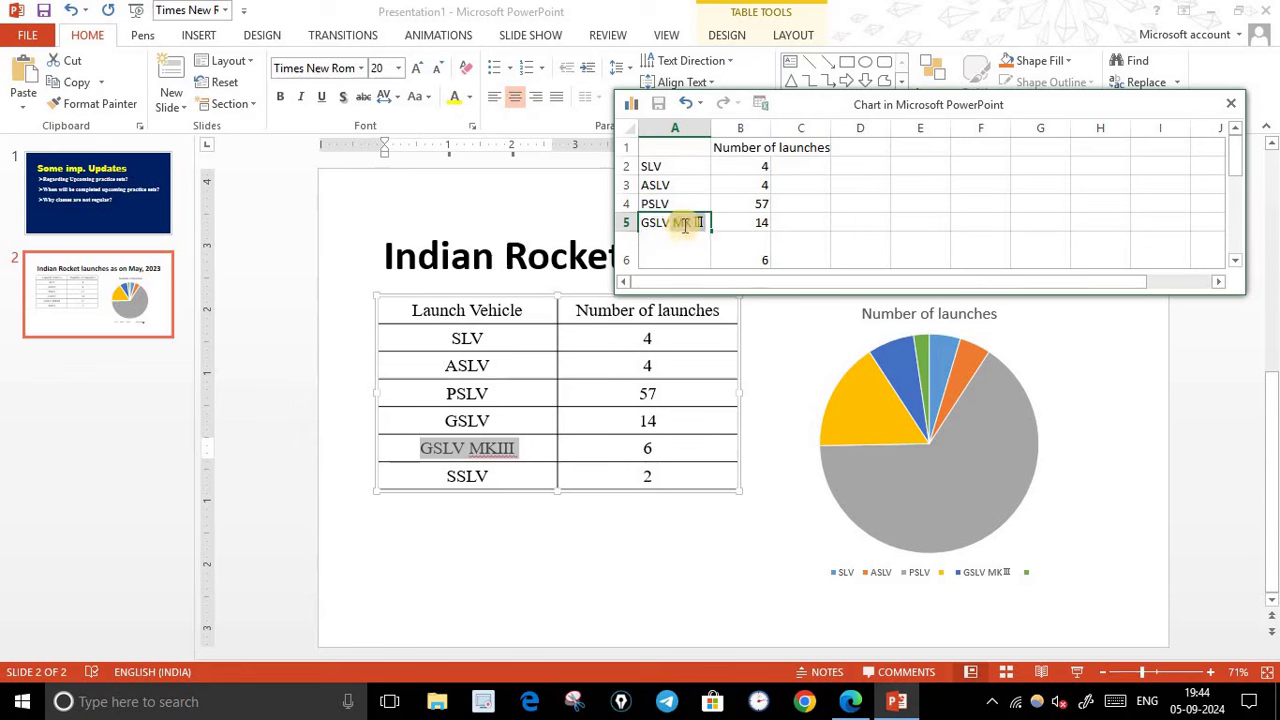
{"action": "key", "text": "Tab"}
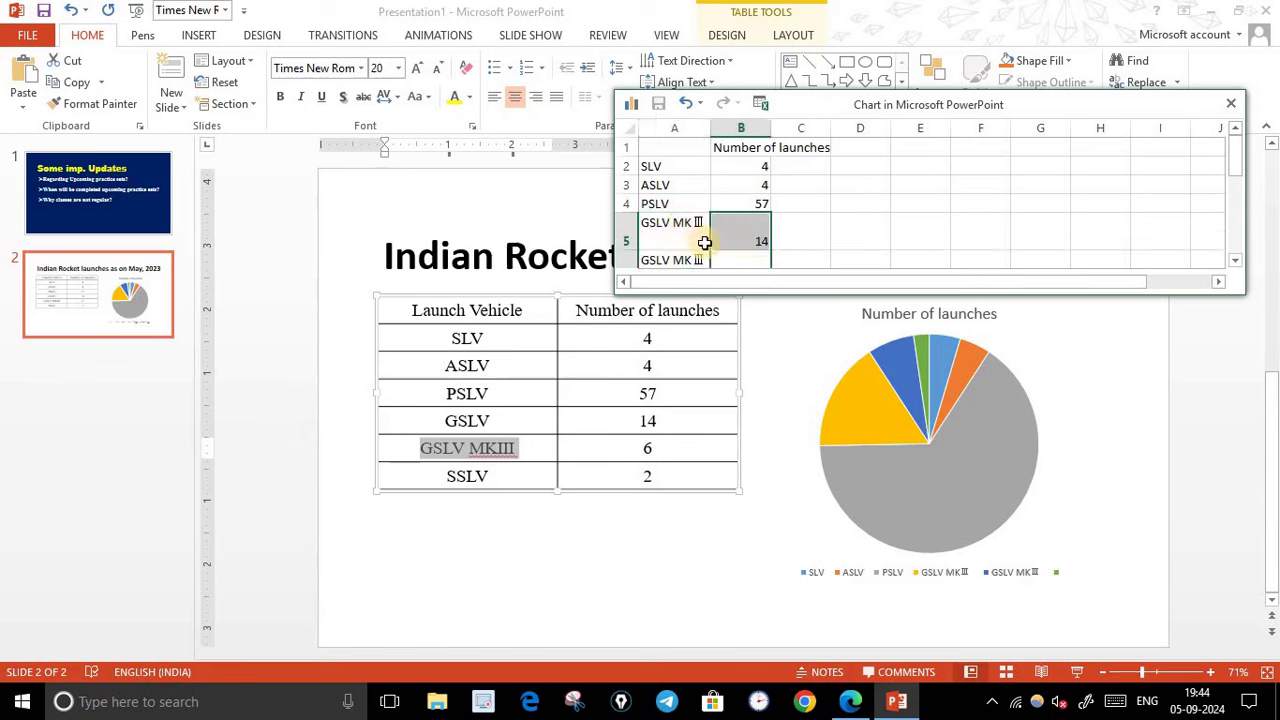
- Label the remaining categories GSLV and SSLV, then close the chart data sheet
{"action": "scroll", "coordinate": [700, 240], "scroll_direction": "down", "scroll_amount": 1}
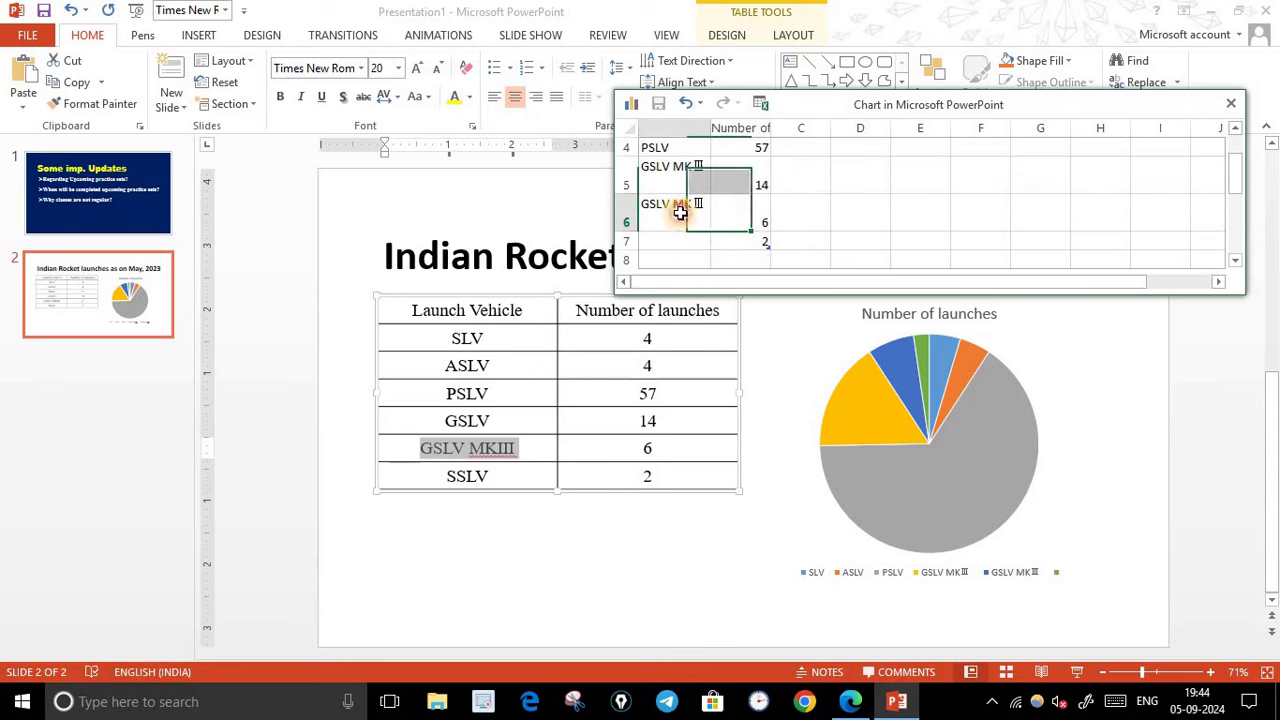
{"action": "left_click", "coordinate": [676, 214]}
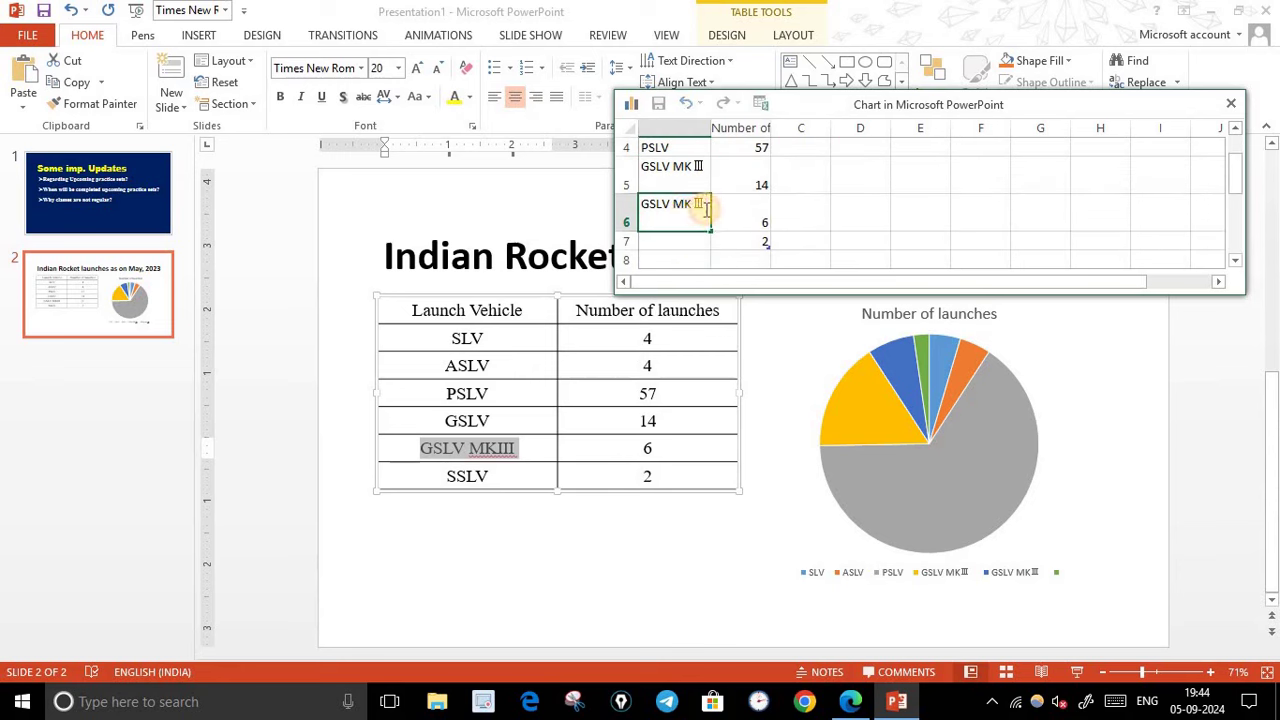
{"action": "left_click", "coordinate": [704, 172]}
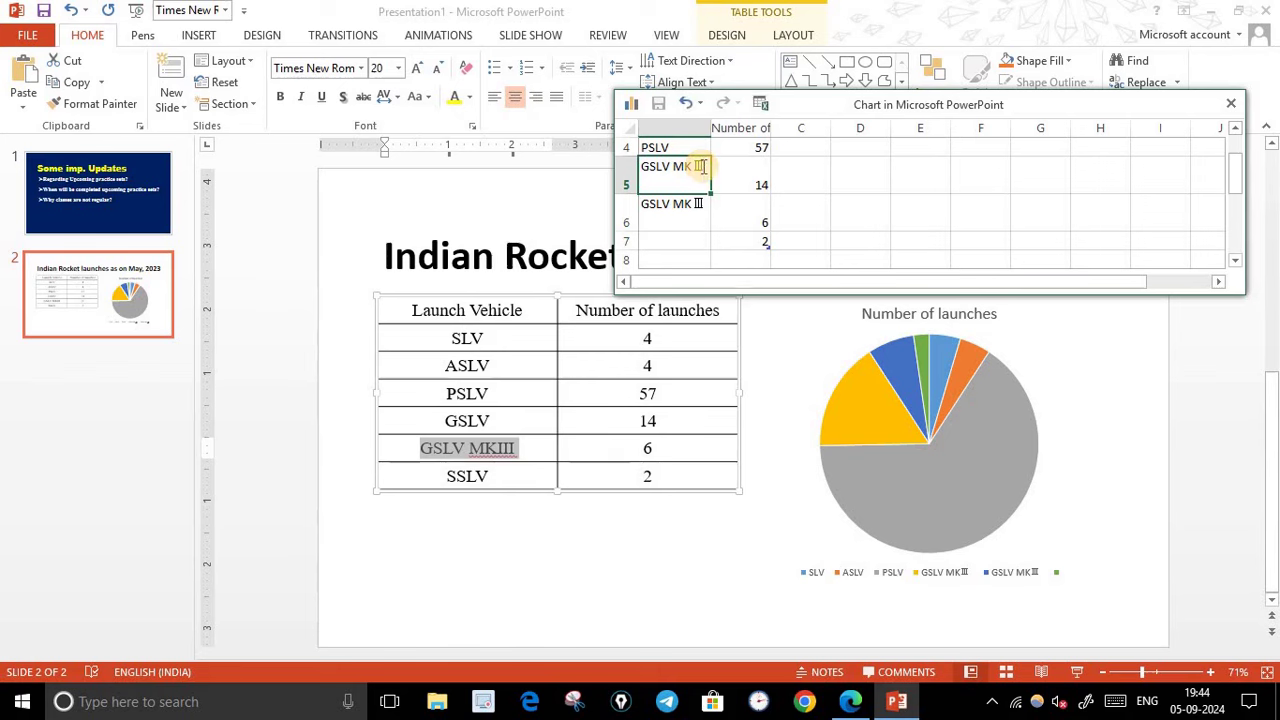
{"action": "double_click", "coordinate": [703, 167]}
{"action": "left_click", "coordinate": [683, 241]}
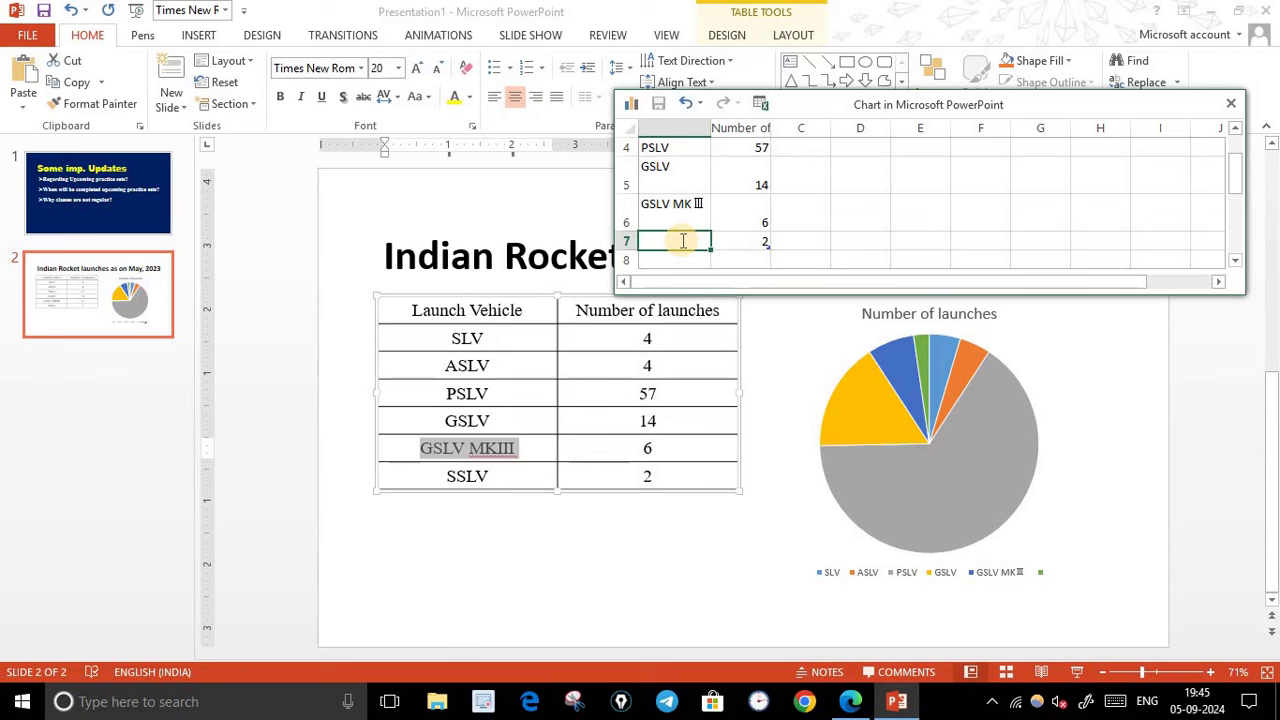
{"action": "type", "text": "SSLV"}
{"action": "left_click", "coordinate": [895, 208]}
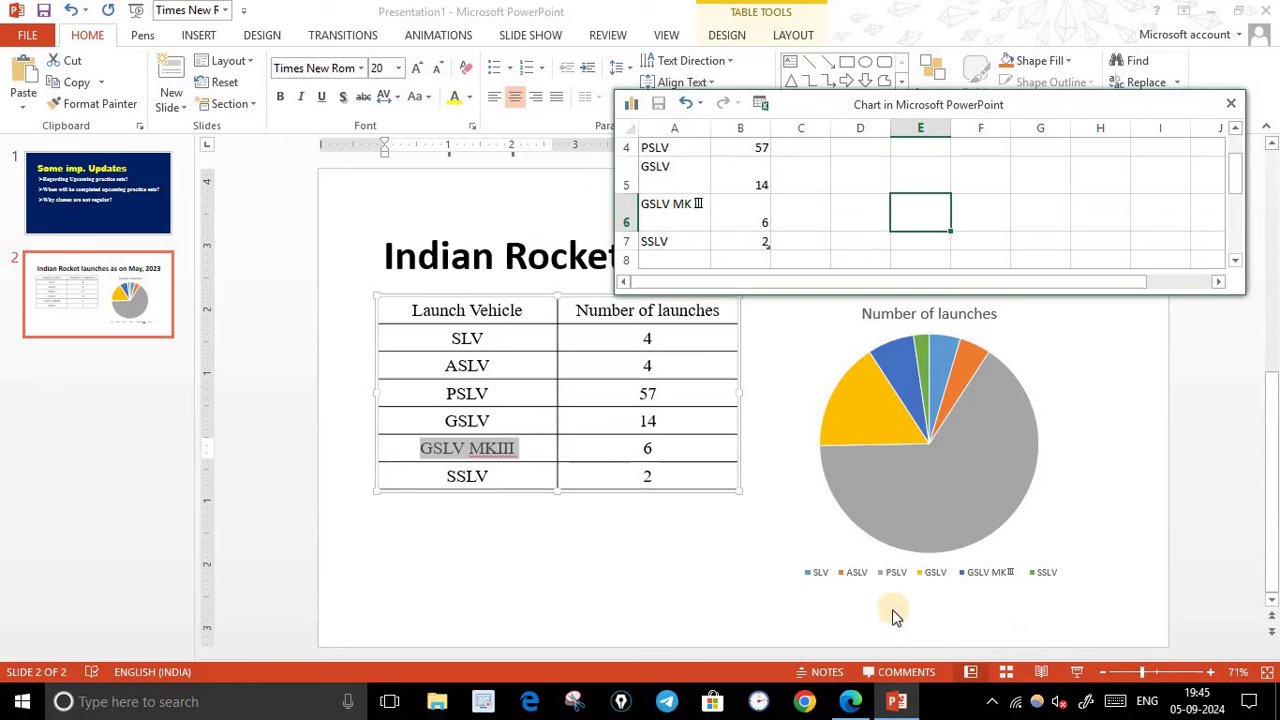
{"action": "left_click", "coordinate": [800, 178]}
{"action": "scroll", "coordinate": [745, 175], "scroll_direction": "up", "scroll_amount": 1}
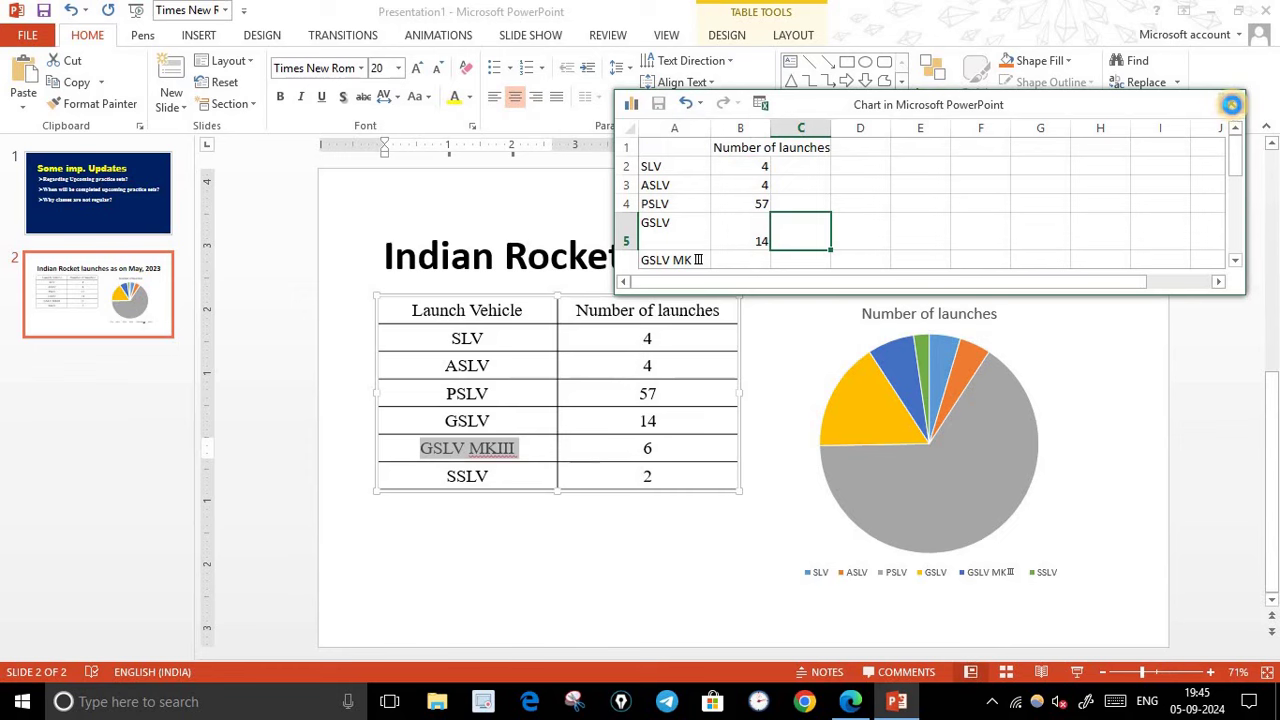
{"action": "left_click", "coordinate": [1234, 106]}
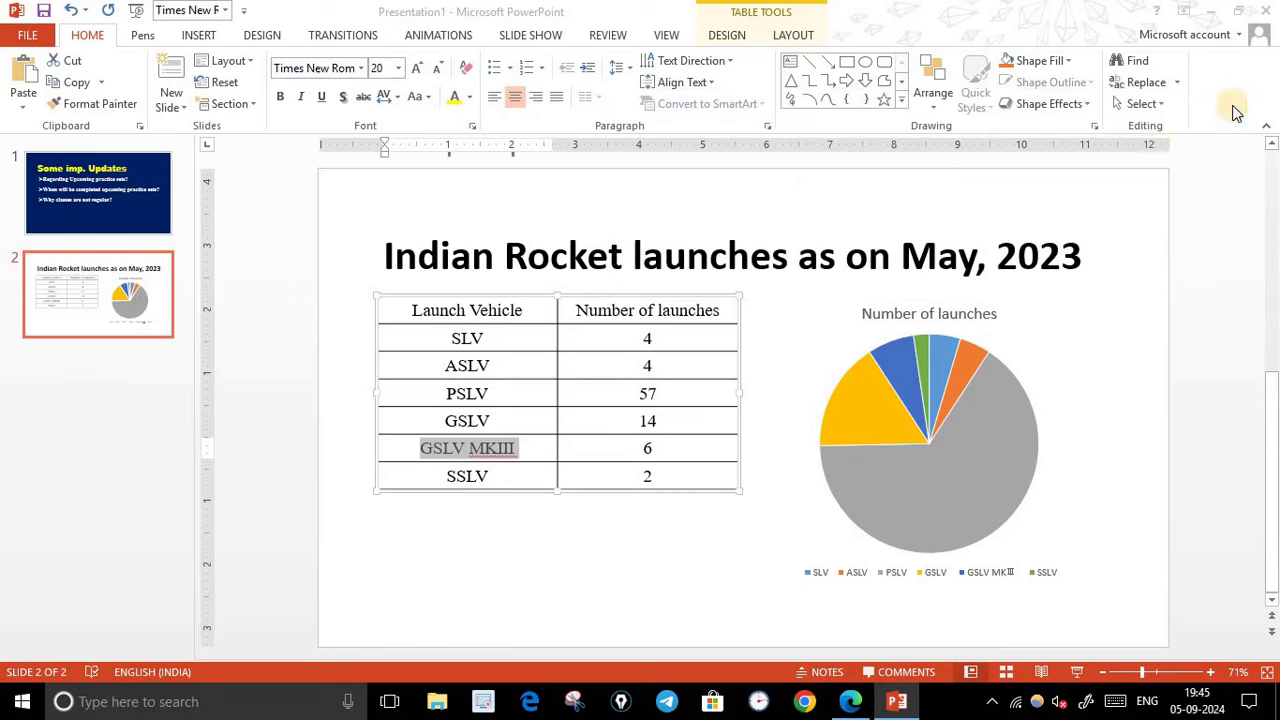
- Open and then dismiss the Format Data Series pane for the pie slices
{"action": "left_click", "coordinate": [986, 458]}
{"action": "double_click", "coordinate": [986, 458]}
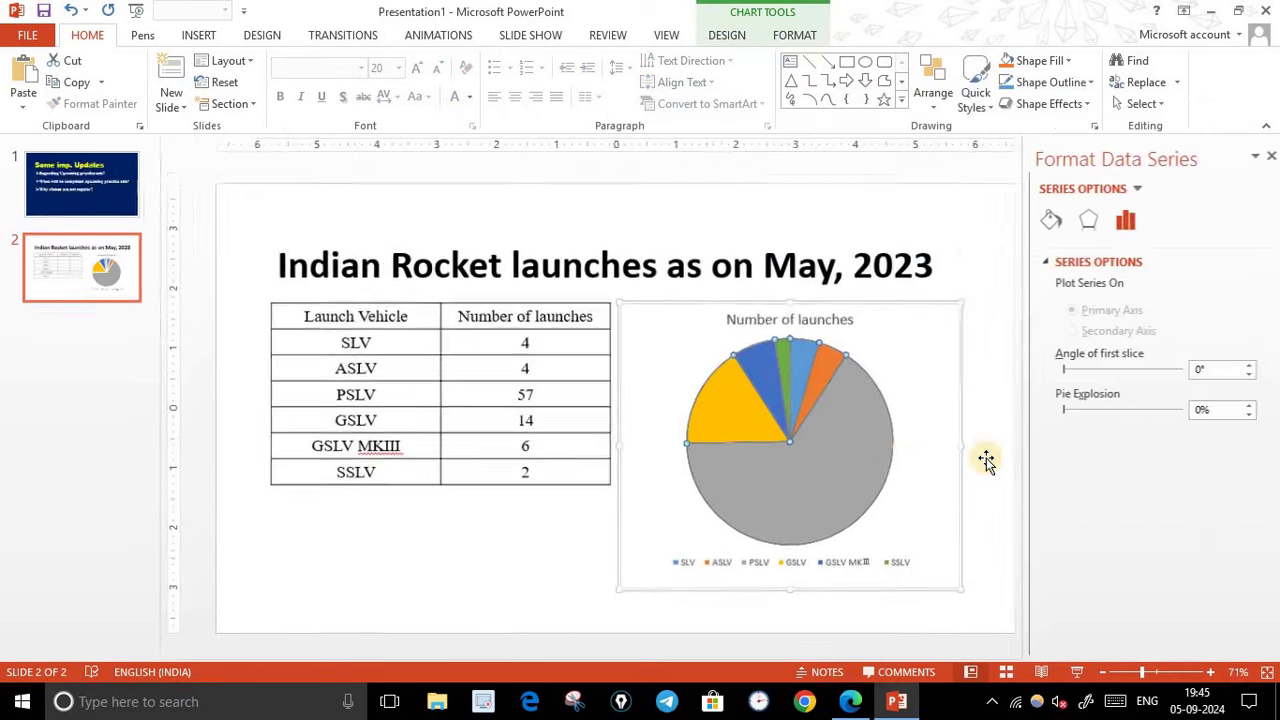
{"action": "left_click", "coordinate": [1263, 157]}
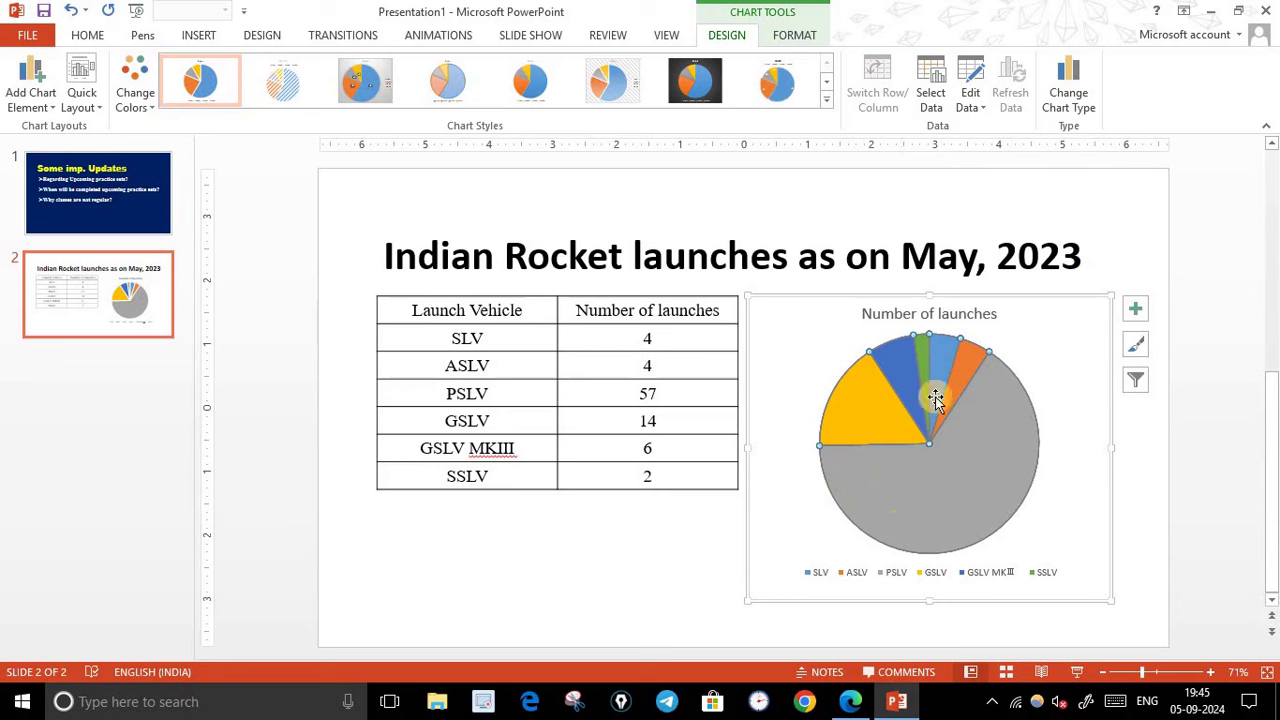
- Turn on data labels showing each slice's launch count on the pie chart
{"action": "left_click", "coordinate": [1136, 312]}
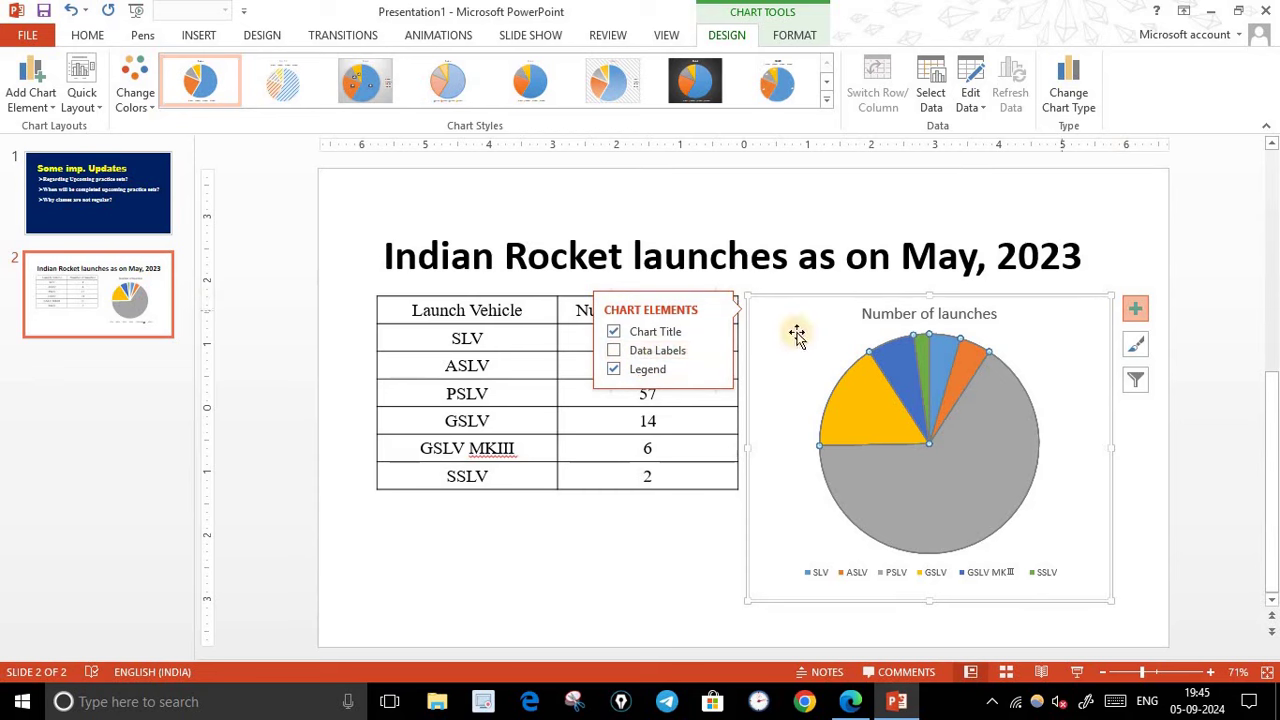
{"action": "left_click", "coordinate": [613, 351]}
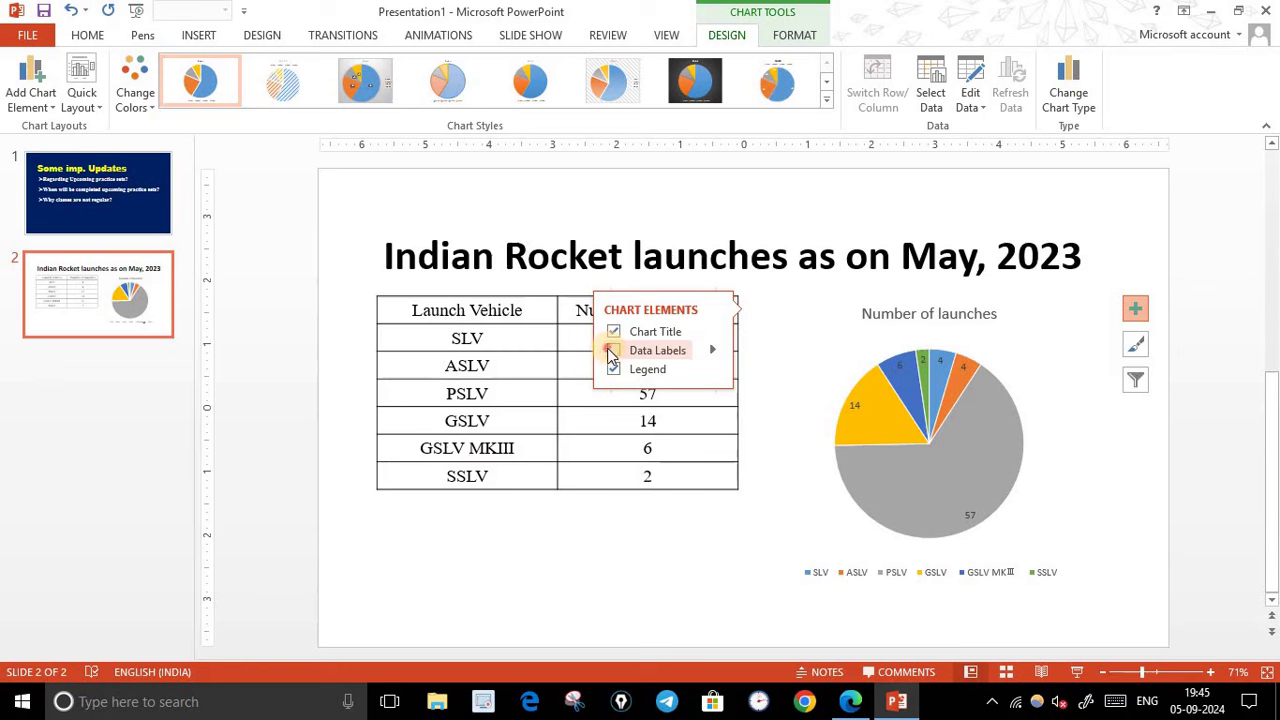
{"action": "left_click", "coordinate": [840, 408]}
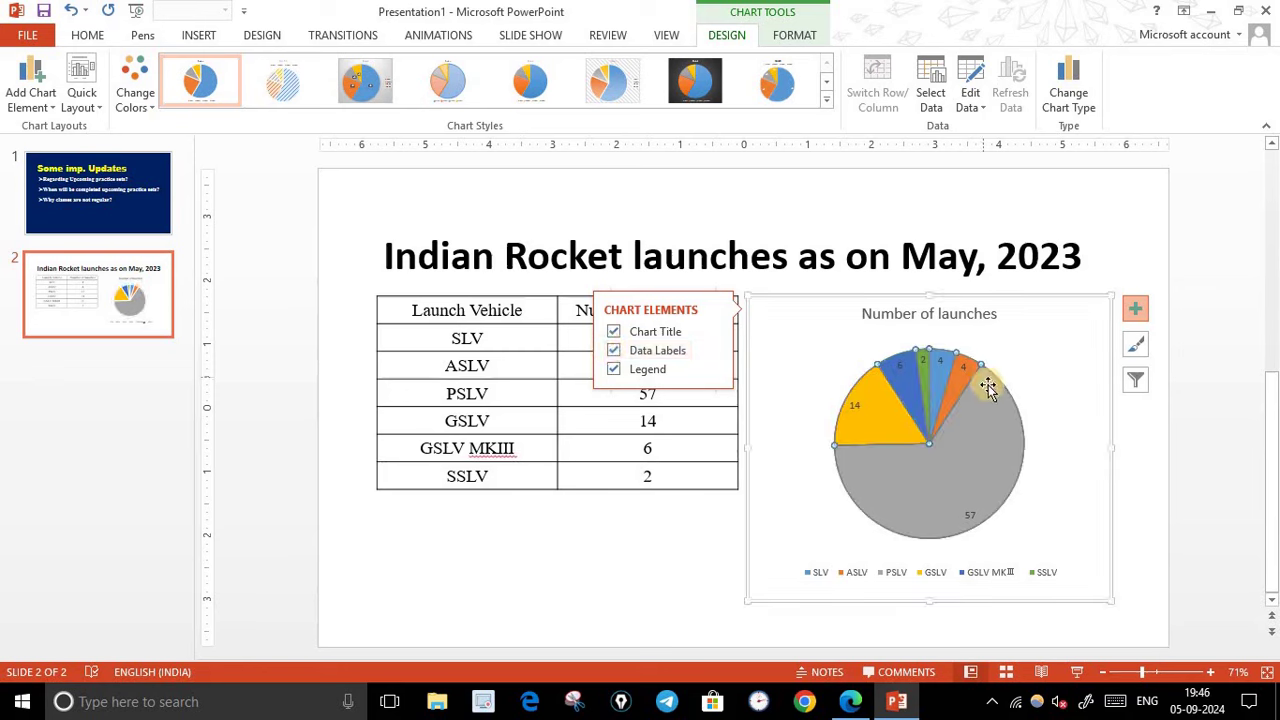
{"action": "mouse_move", "coordinate": [943, 503]}
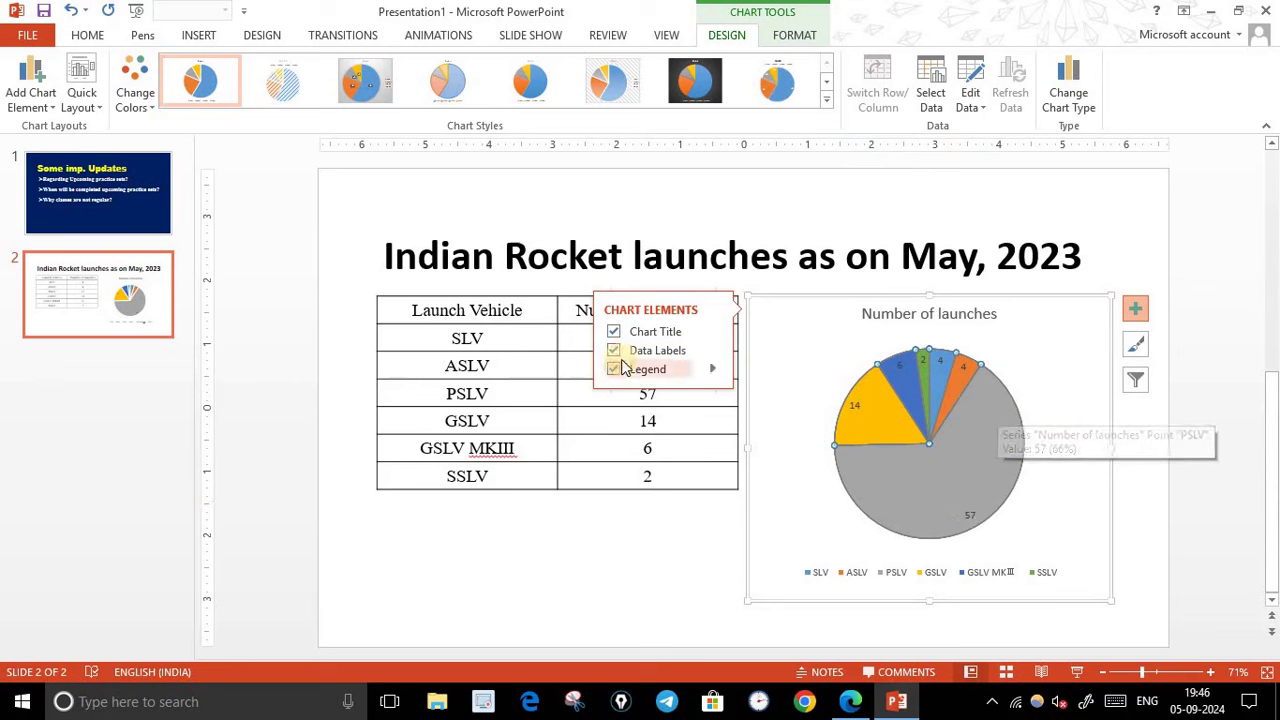
- Keep the chart title and legend, placing the legend at the bottom of the pie
{"action": "left_click", "coordinate": [613, 331]}
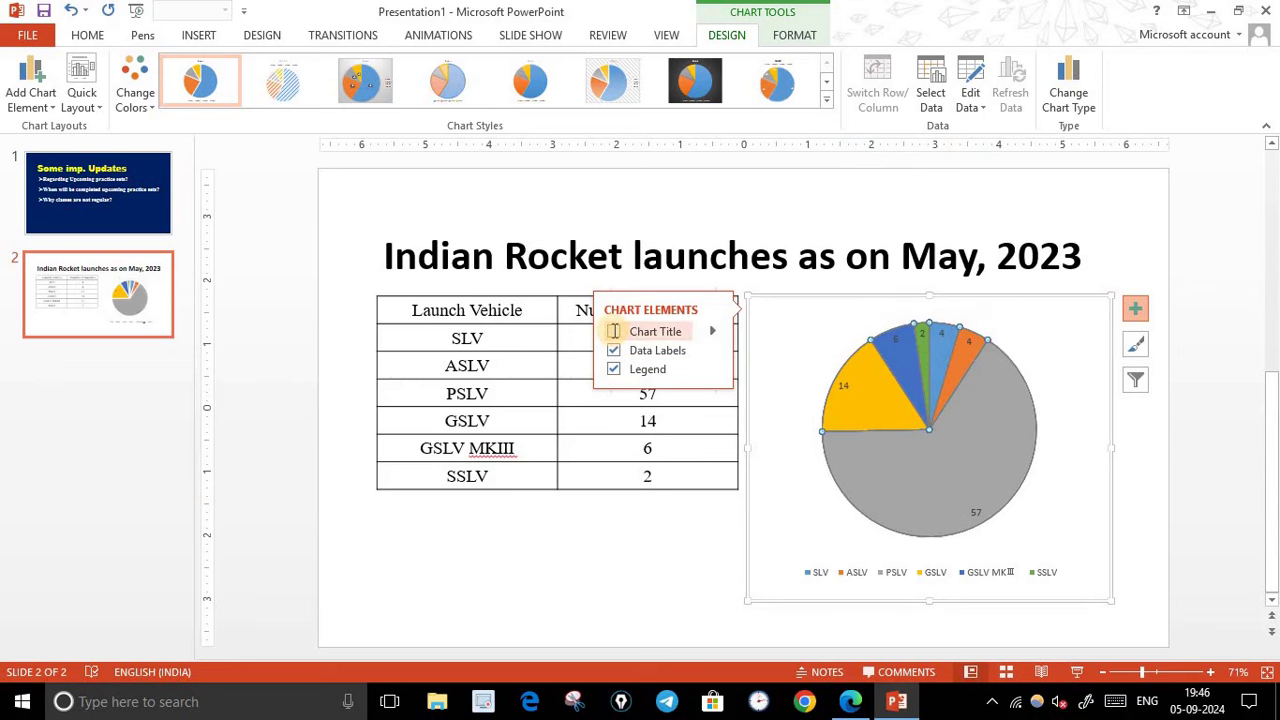
{"action": "left_click", "coordinate": [613, 333]}
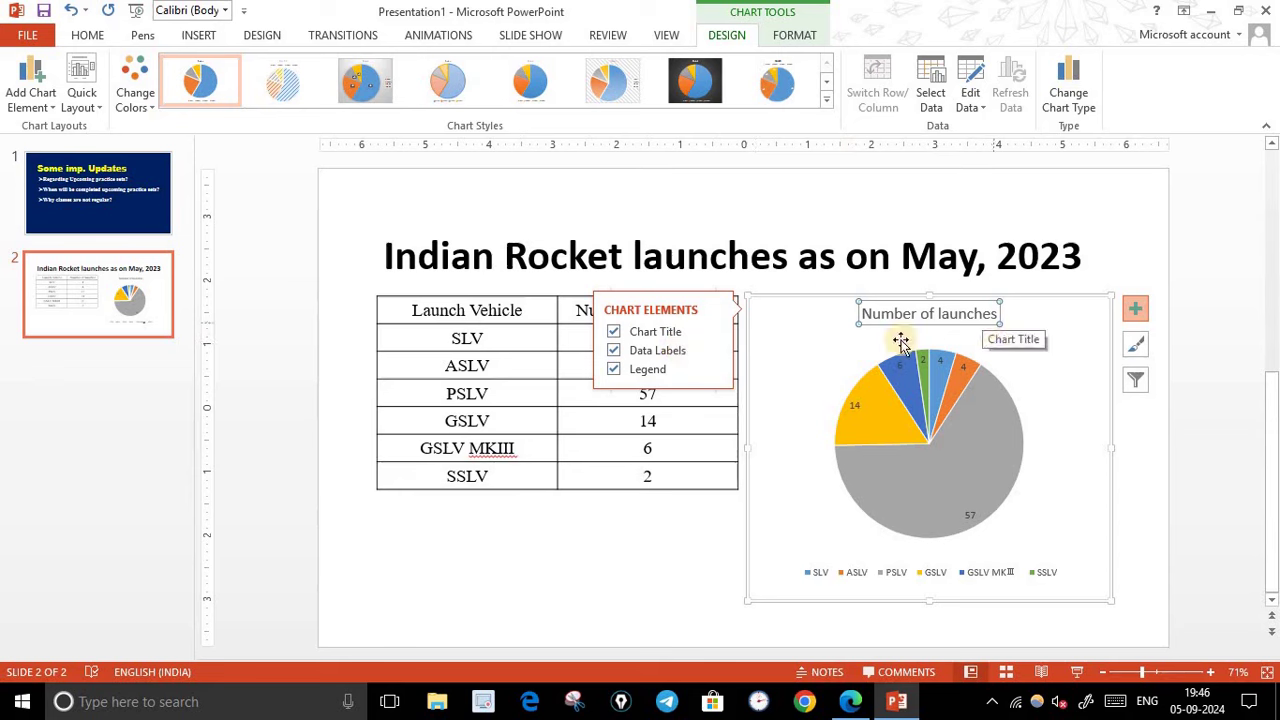
{"action": "left_click", "coordinate": [613, 371]}
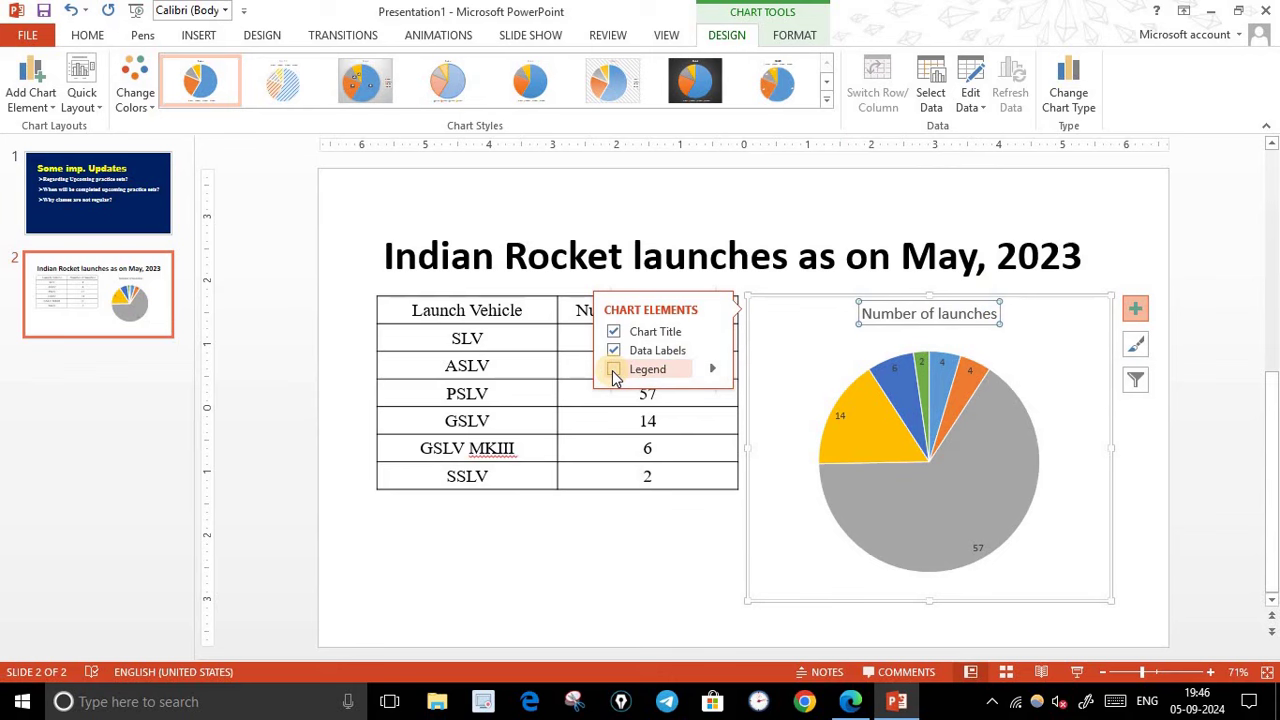
{"action": "left_click", "coordinate": [613, 369]}
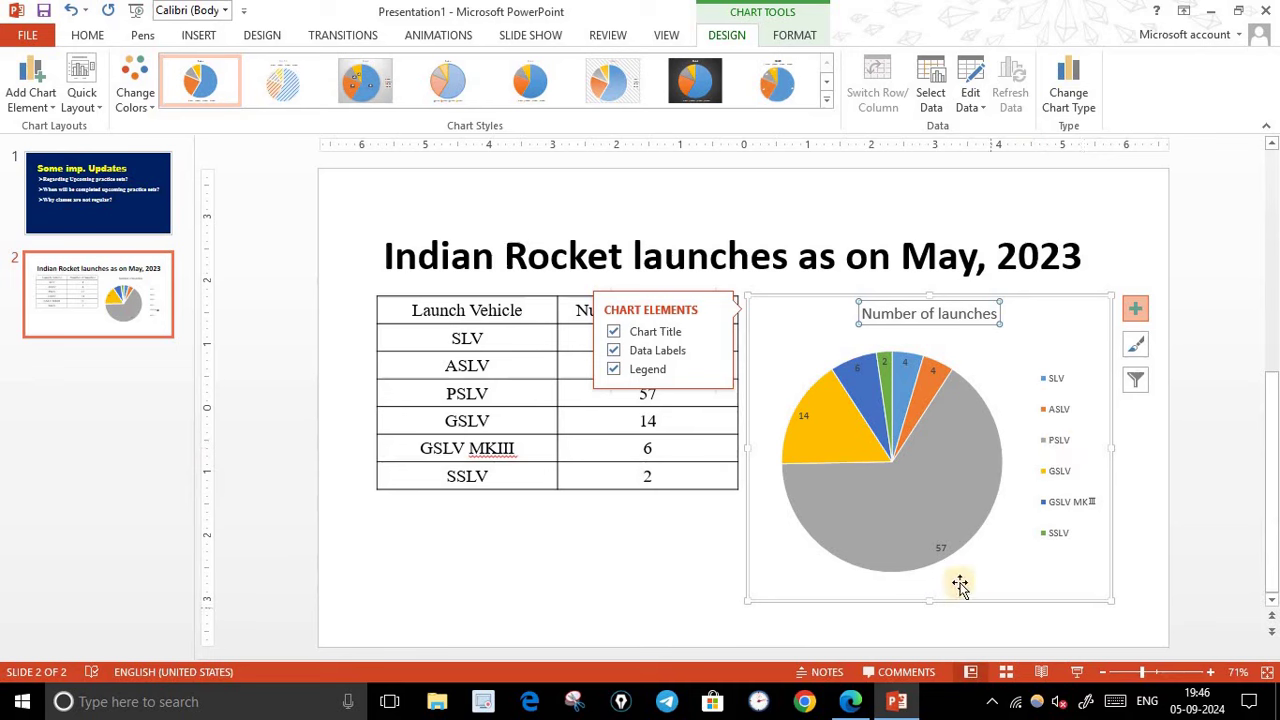
{"action": "left_click", "coordinate": [714, 372]}
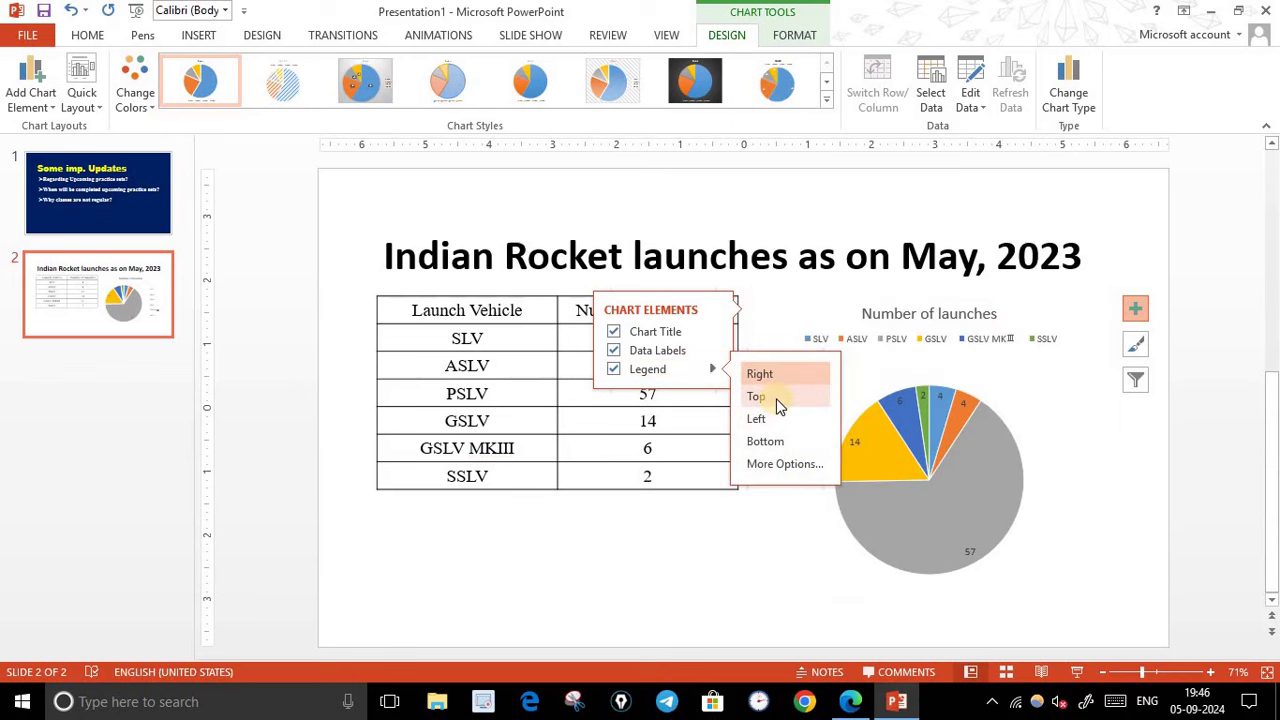
{"action": "left_click", "coordinate": [768, 450]}
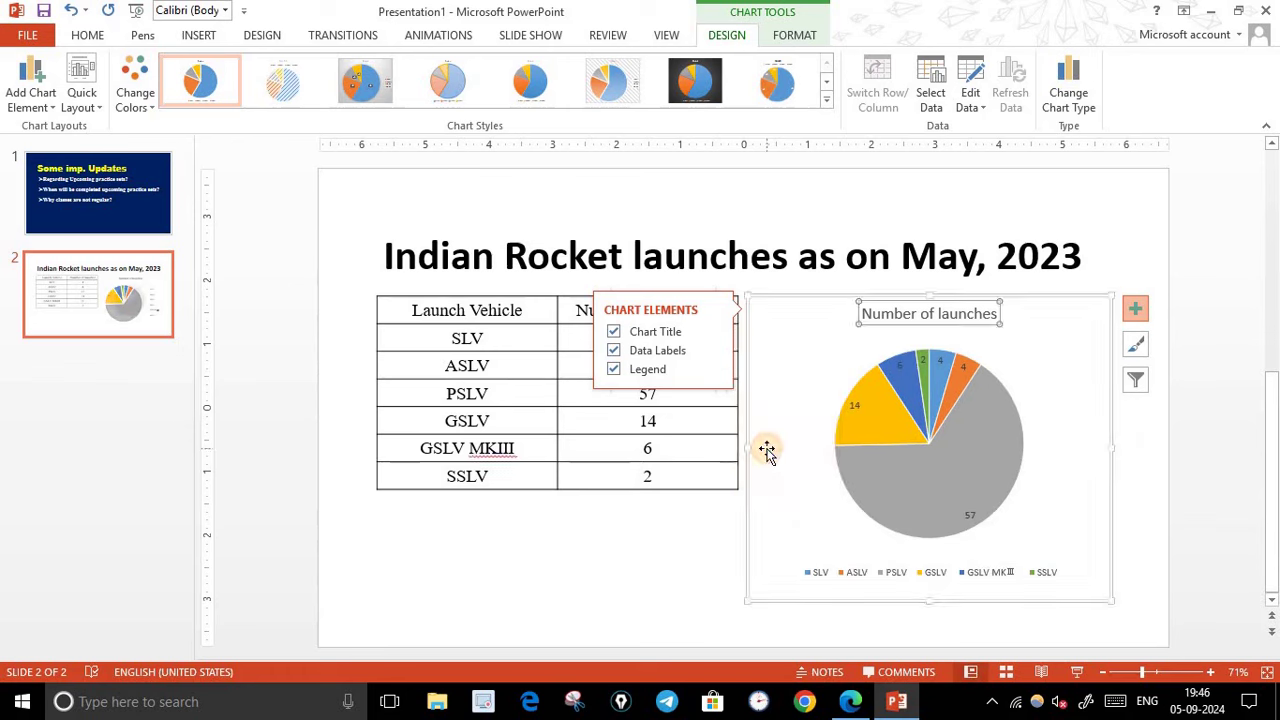
{"action": "left_click", "coordinate": [714, 371]}
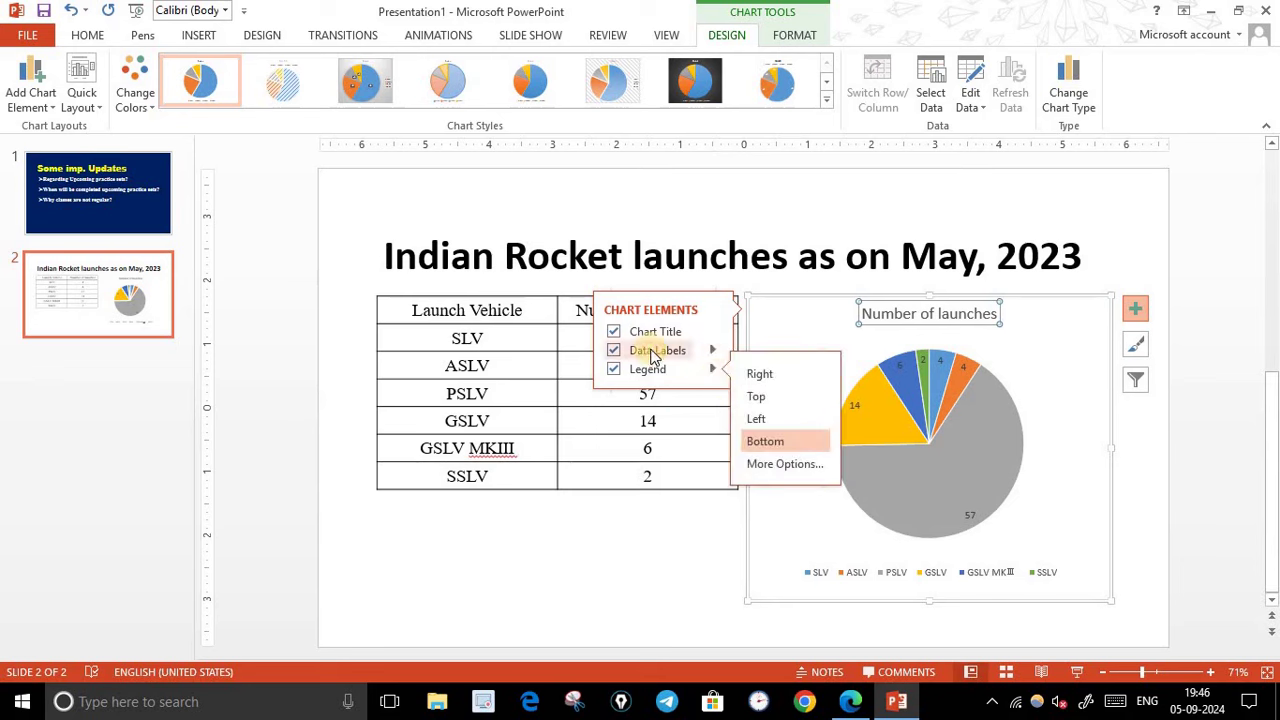
{"action": "left_click", "coordinate": [711, 352]}
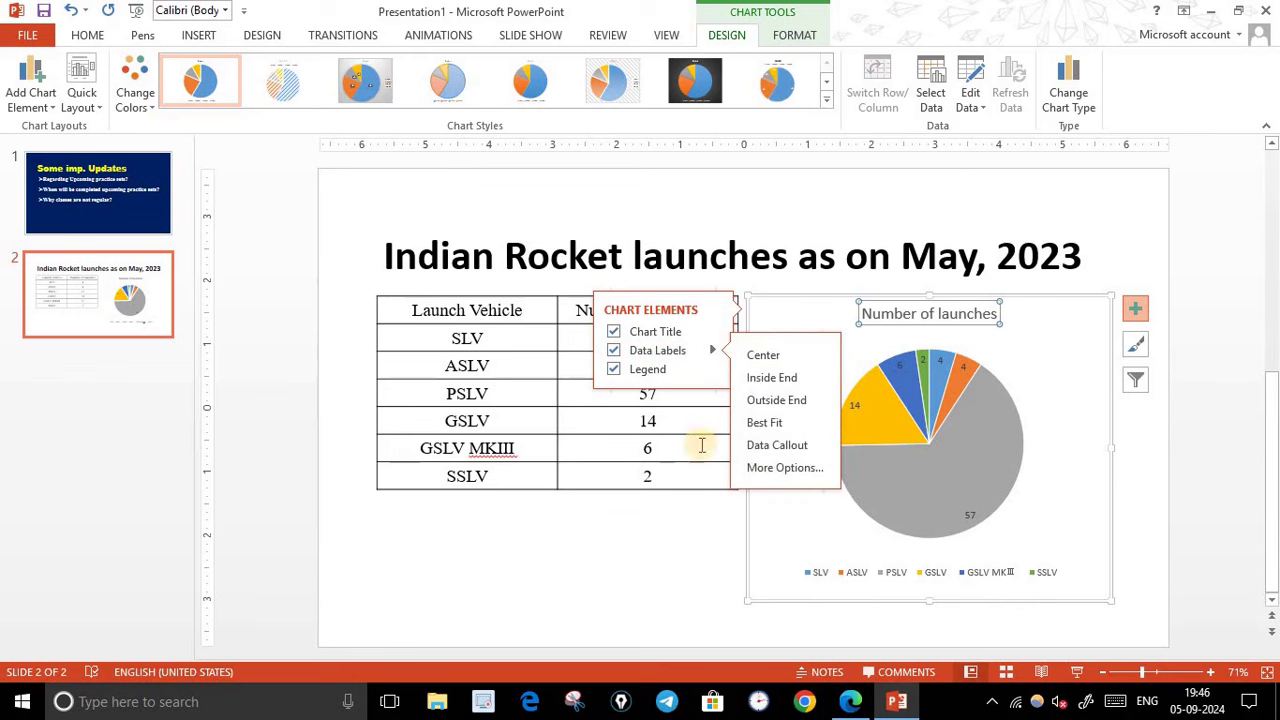
- Enlarge the pie chart's slice value labels to font size 20
{"action": "left_click", "coordinate": [817, 268]}
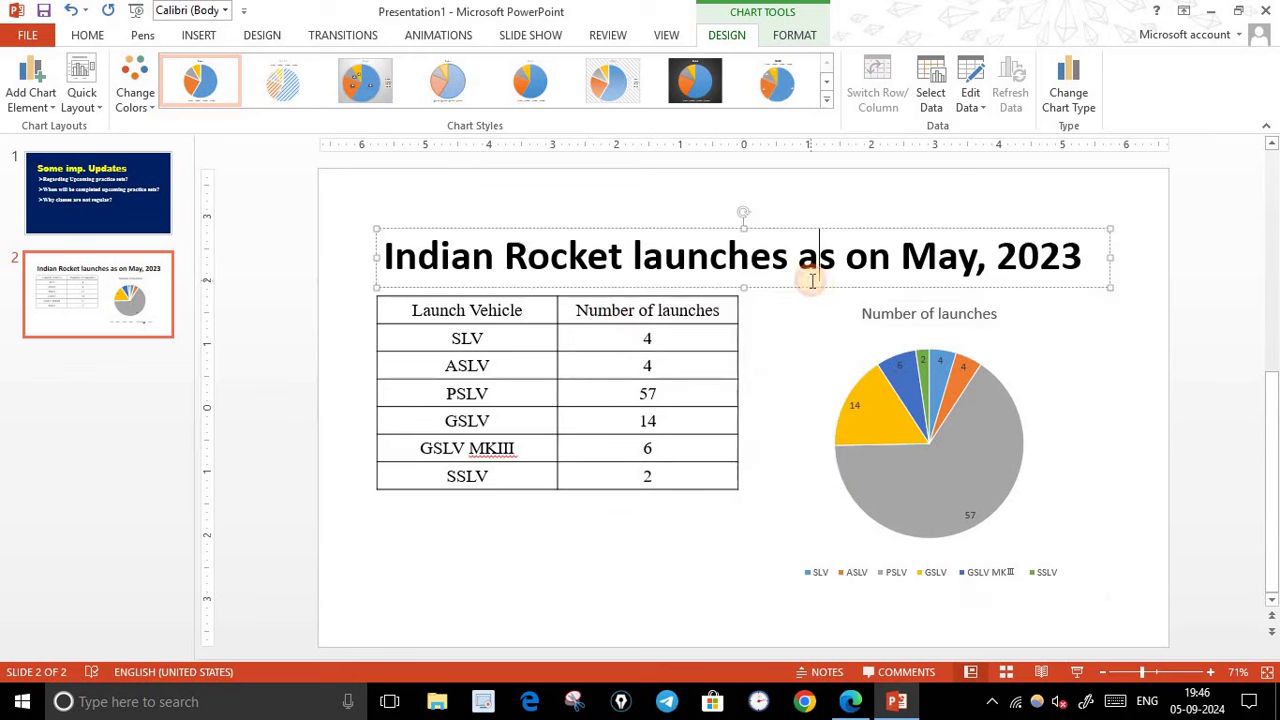
{"action": "left_click", "coordinate": [967, 460]}
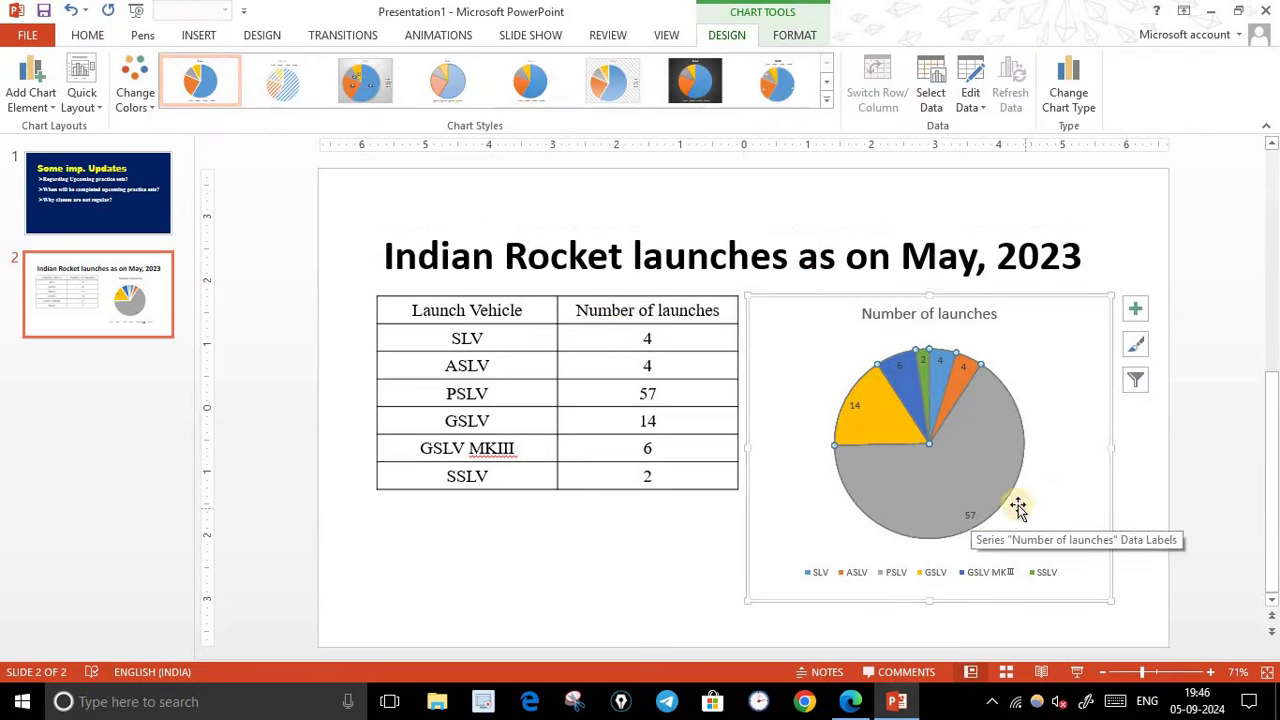
{"action": "left_click", "coordinate": [966, 516]}
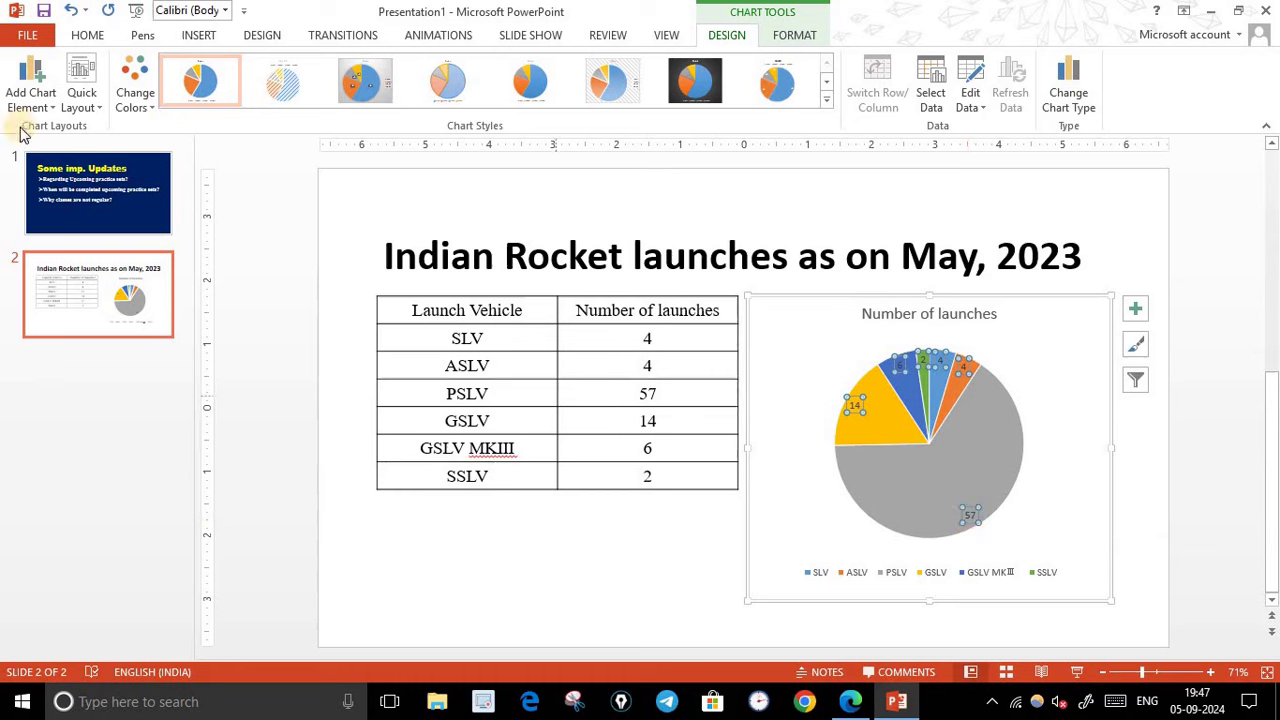
{"action": "left_click", "coordinate": [88, 35]}
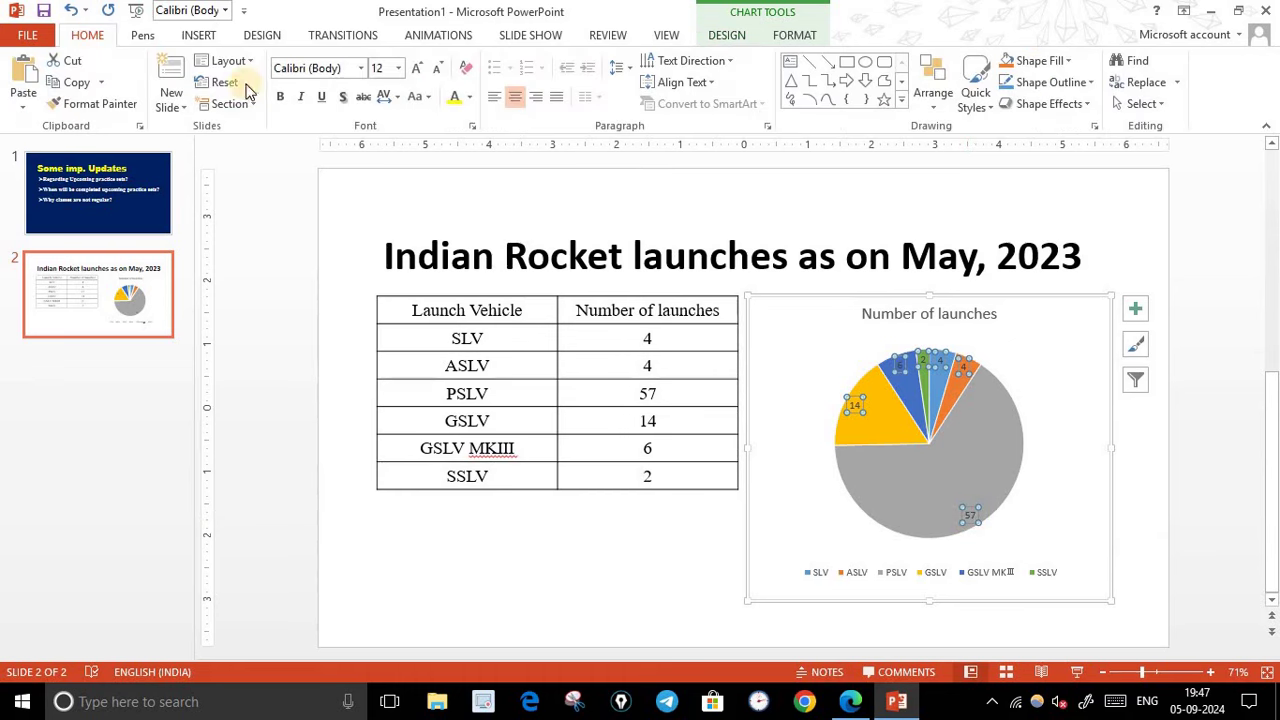
{"action": "left_click", "coordinate": [418, 68]}
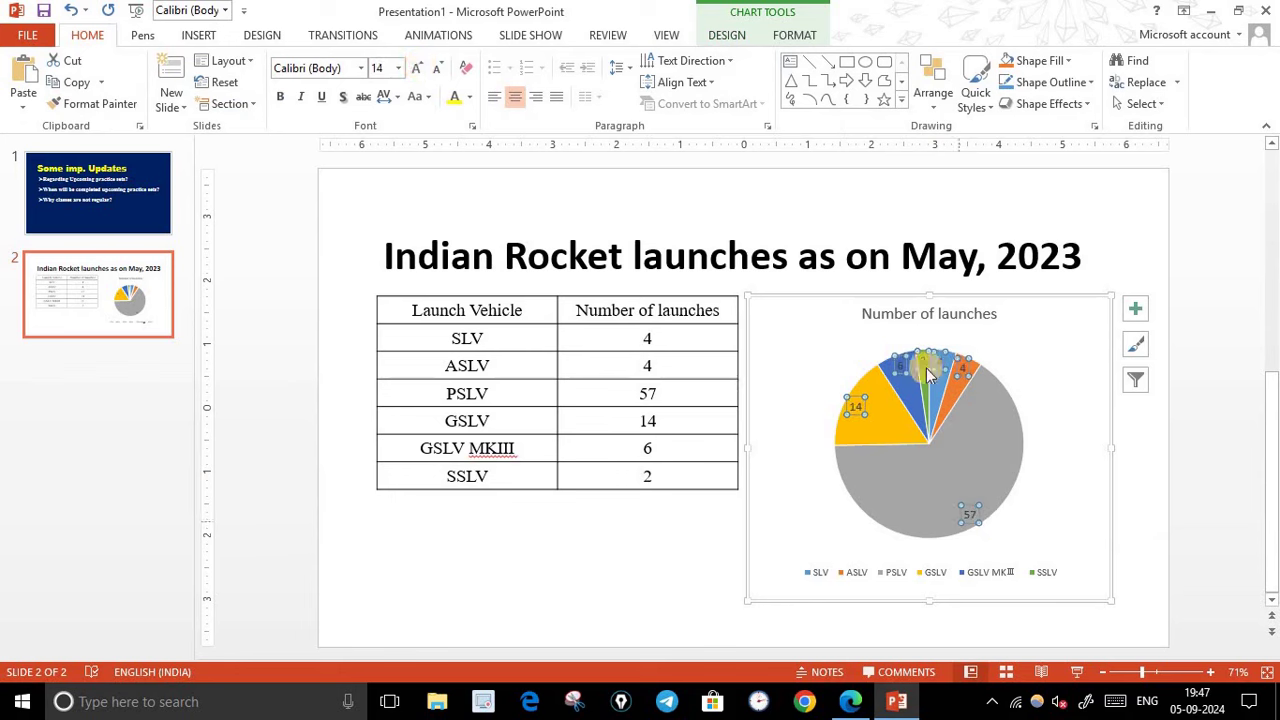
{"action": "left_click", "coordinate": [416, 69]}
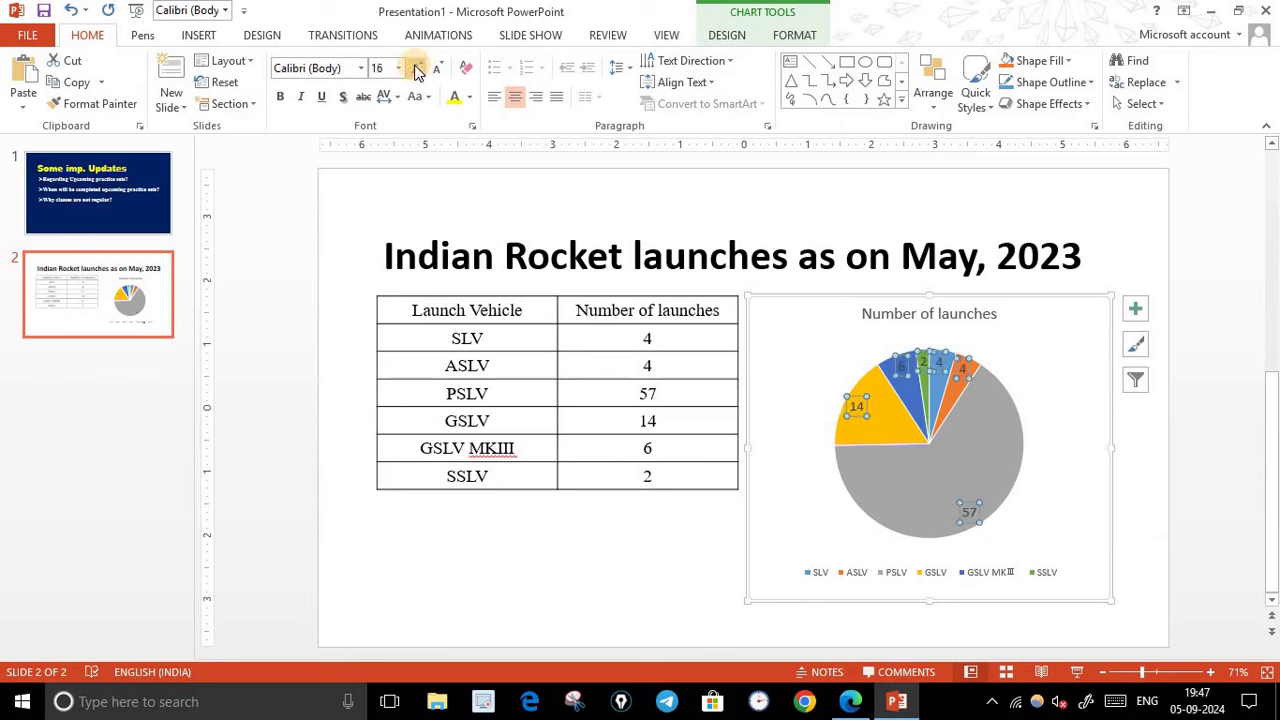
{"action": "left_click", "coordinate": [416, 69]}
{"action": "left_click", "coordinate": [417, 69]}
{"action": "left_click", "coordinate": [418, 68]}
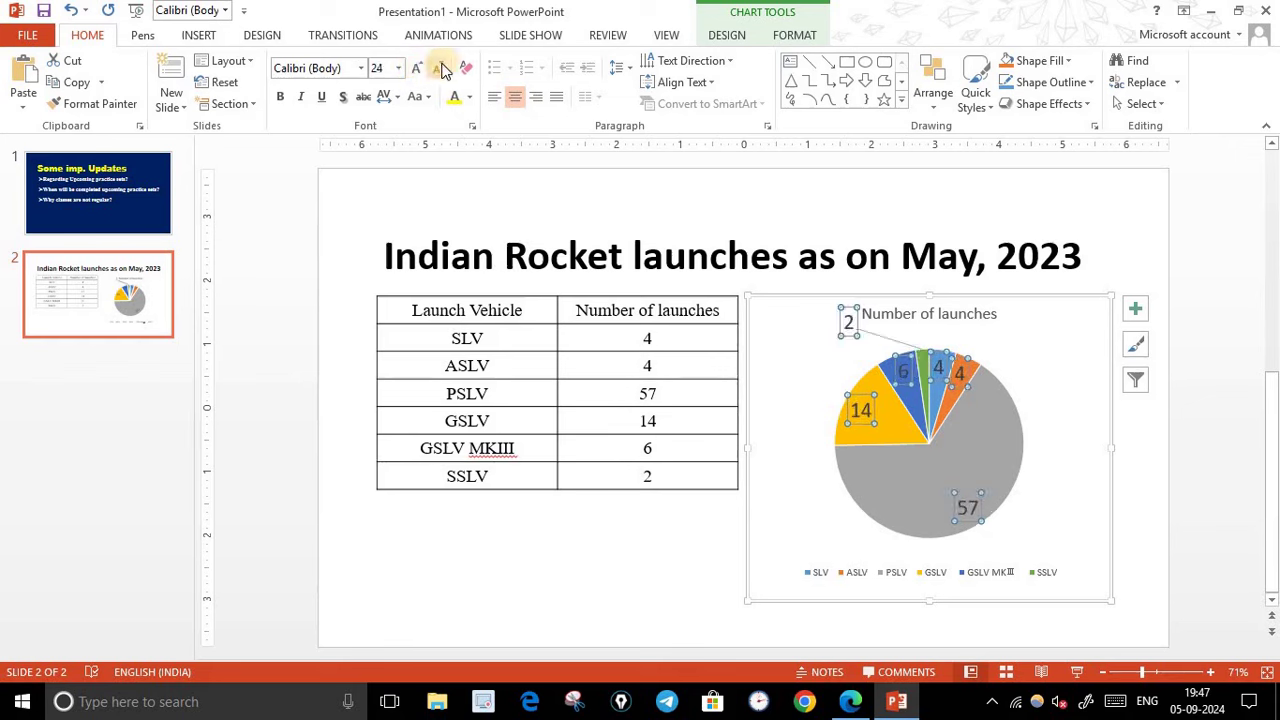
{"action": "left_click", "coordinate": [441, 68]}
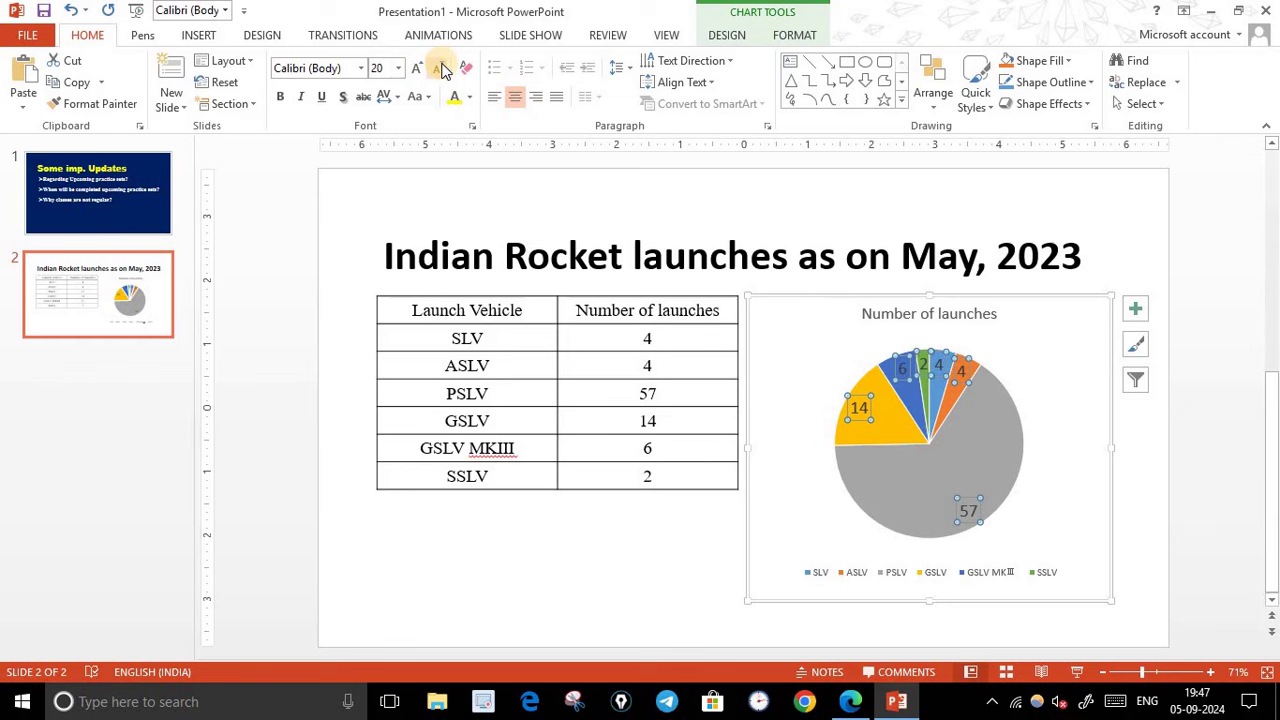
- Increase the chart legend text to size 16 and compare the chart with the PDF task
{"action": "left_click", "coordinate": [876, 581]}
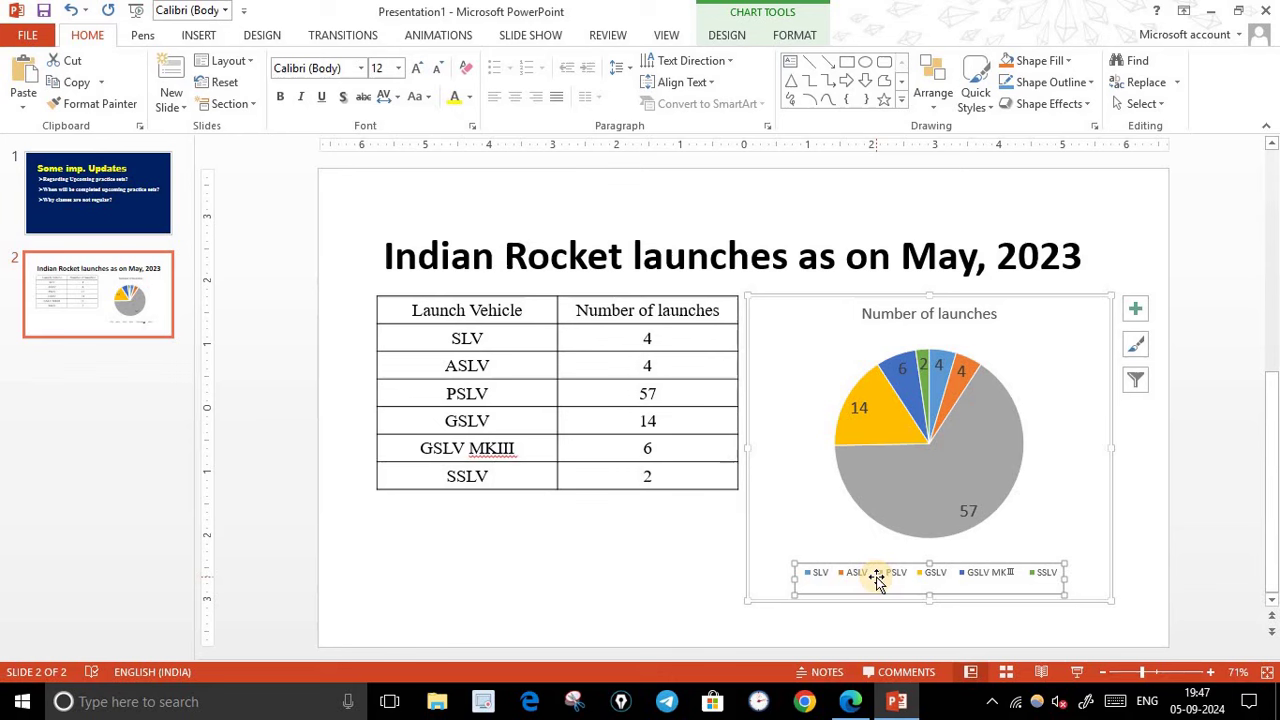
{"action": "left_click", "coordinate": [418, 67]}
{"action": "left_click", "coordinate": [418, 67]}
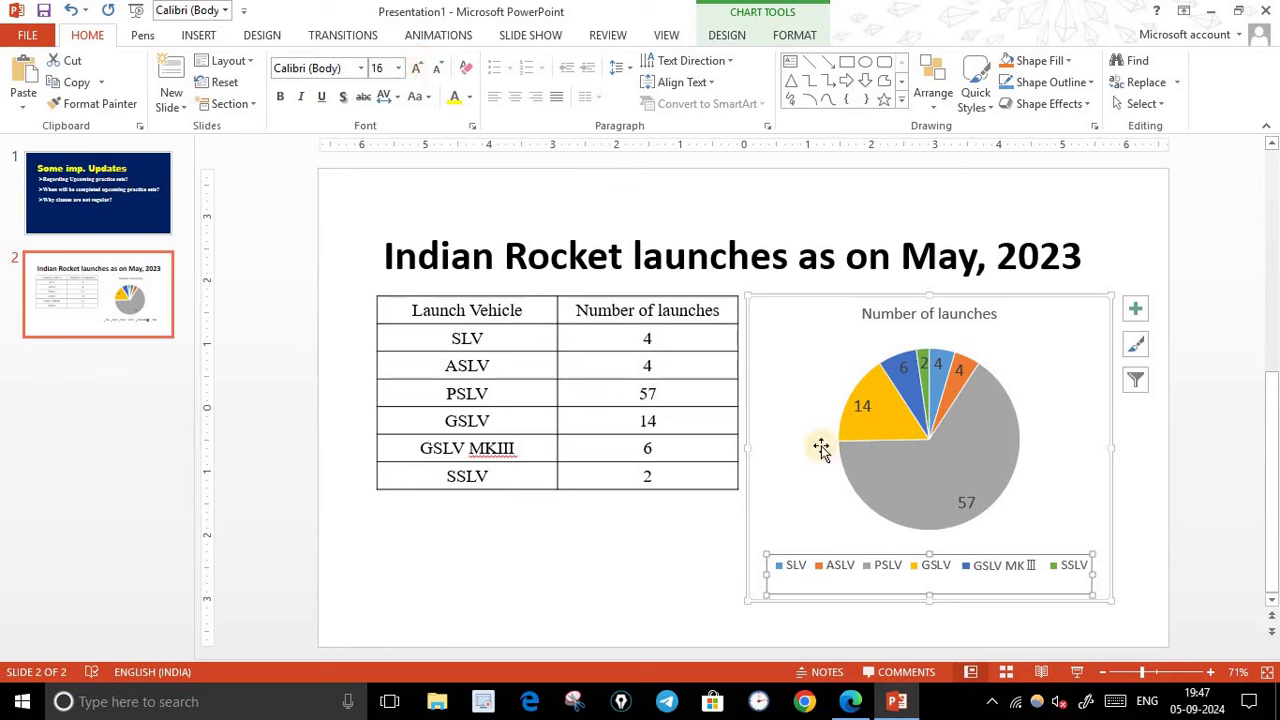
{"action": "left_click", "coordinate": [652, 571]}
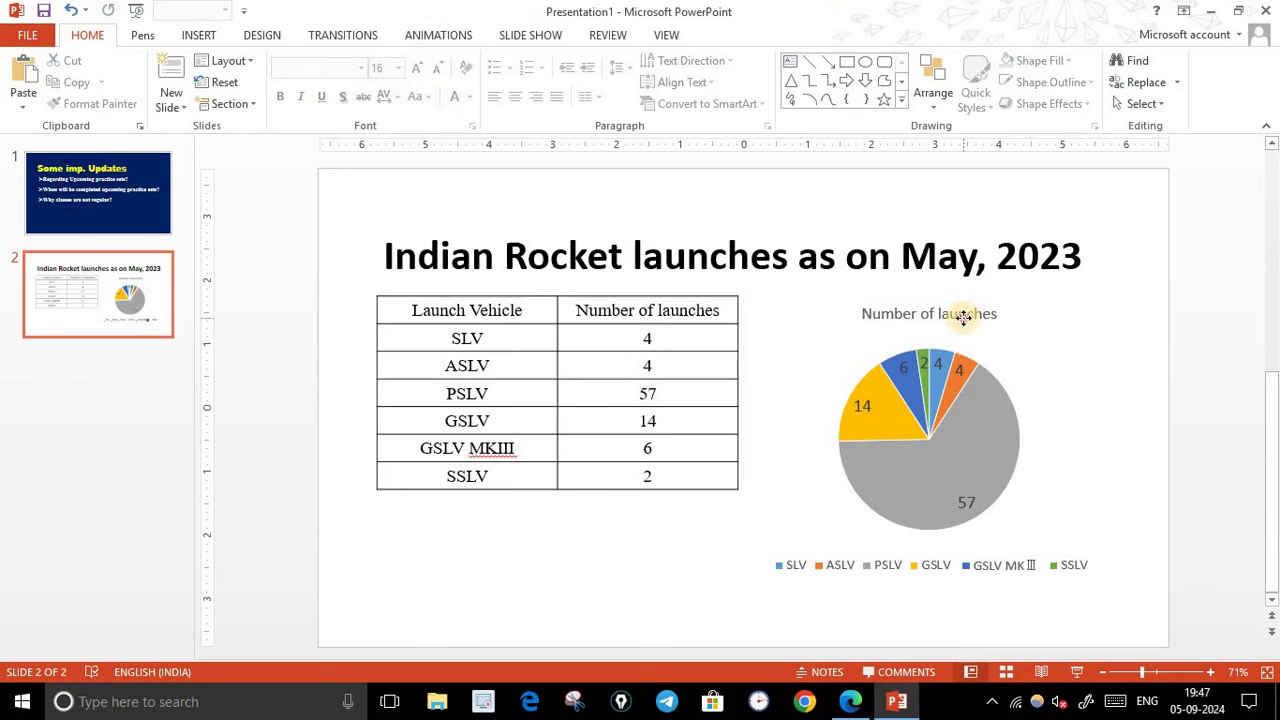
{"action": "left_click", "coordinate": [964, 316]}
{"action": "left_click", "coordinate": [841, 430]}
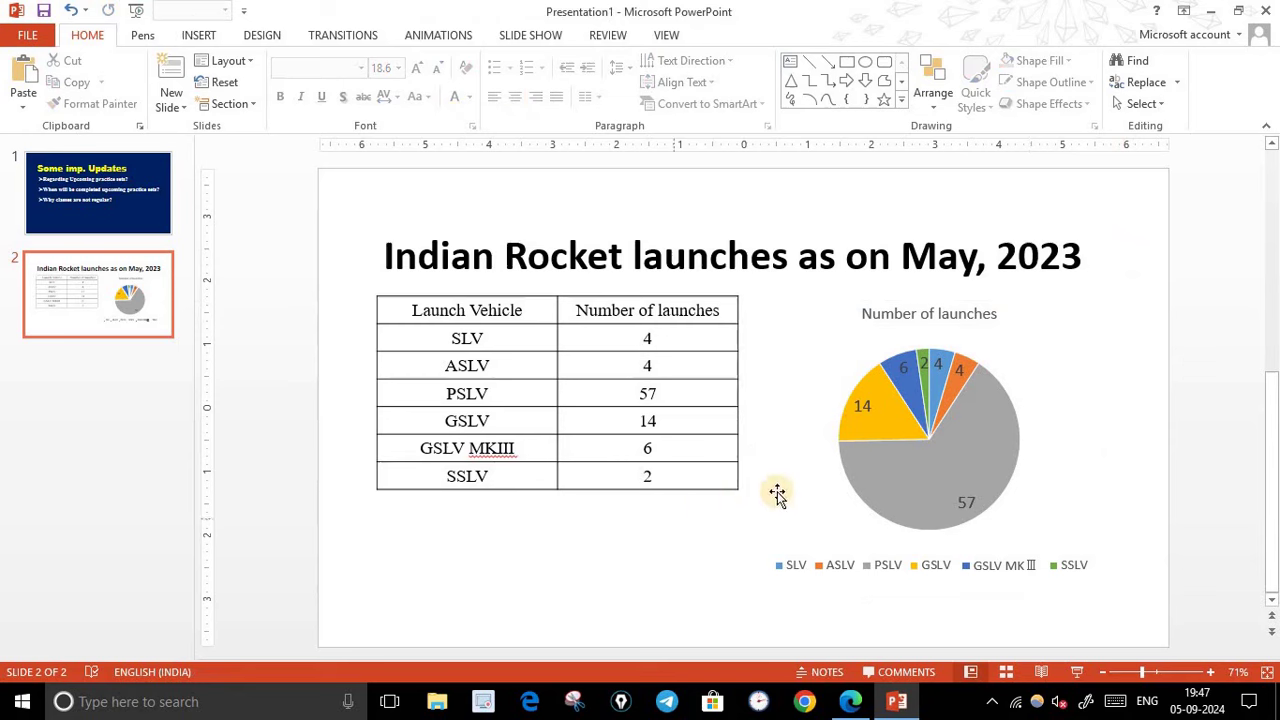
{"action": "left_click", "coordinate": [850, 701]}
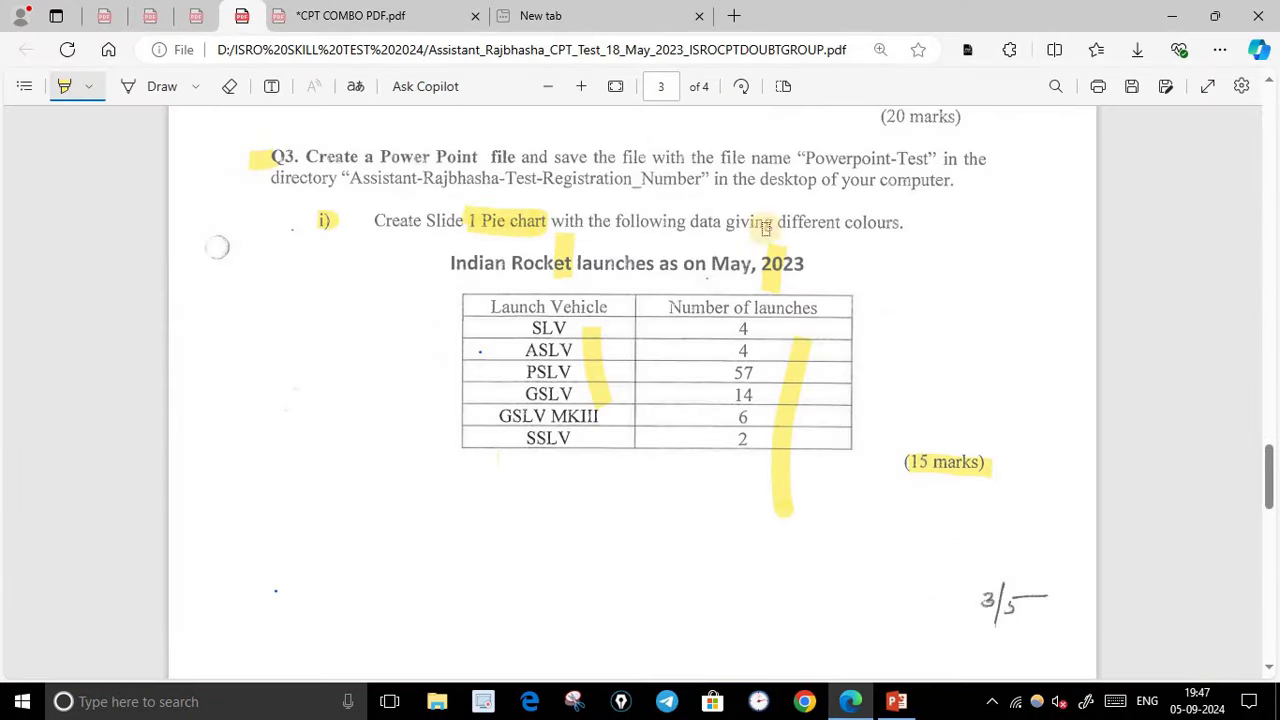
{"action": "left_click", "coordinate": [846, 709]}
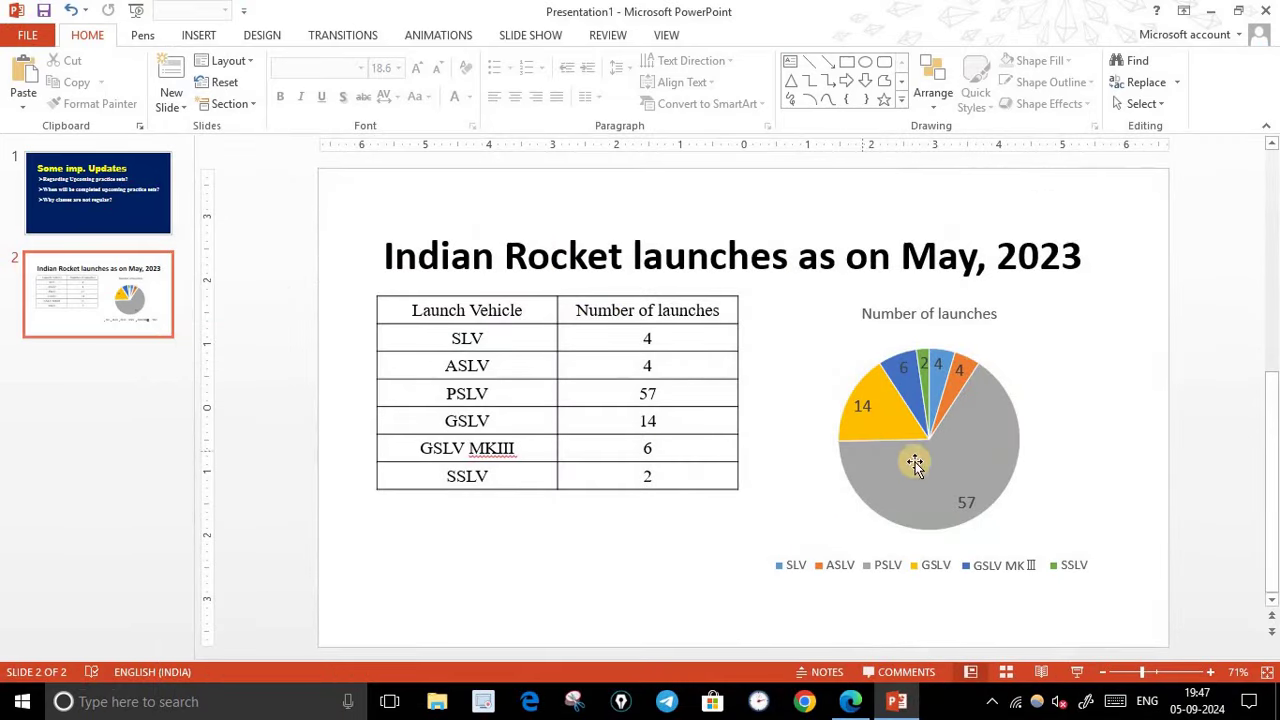
- Drag the rocket launch table's bottom border down so its rows grow taller
{"action": "left_click", "coordinate": [1037, 342]}
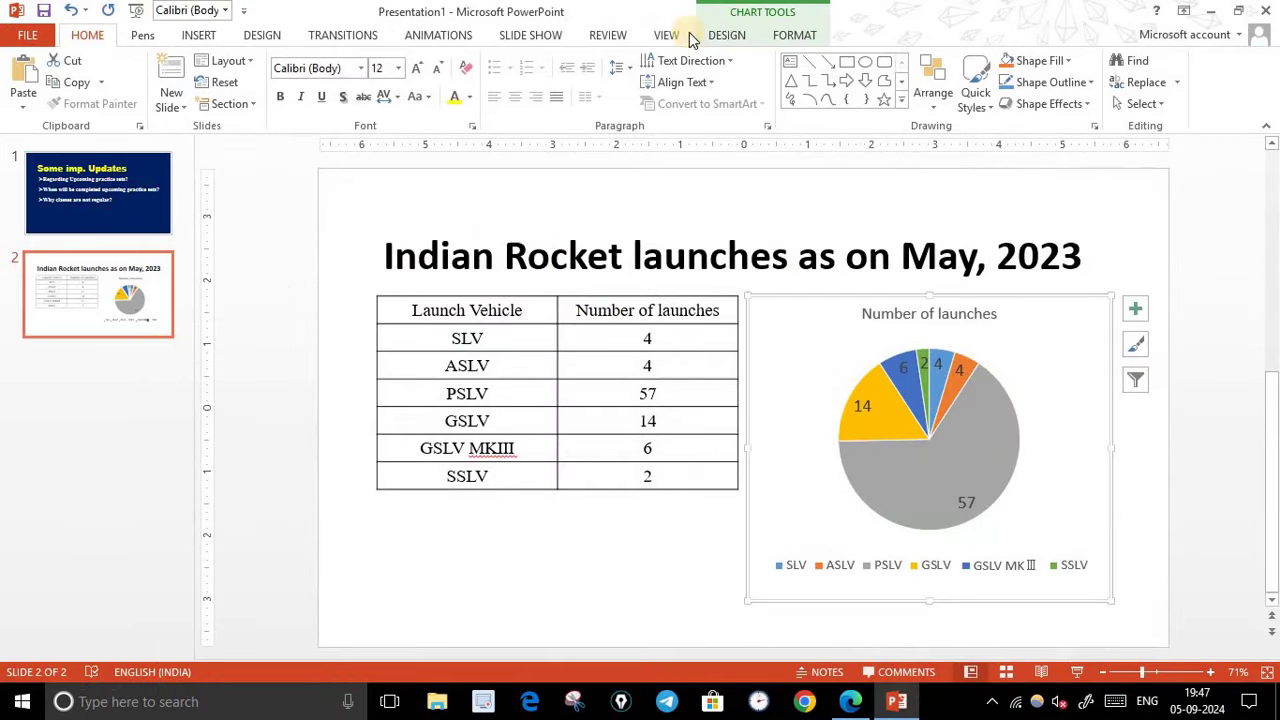
{"action": "left_click", "coordinate": [727, 35]}
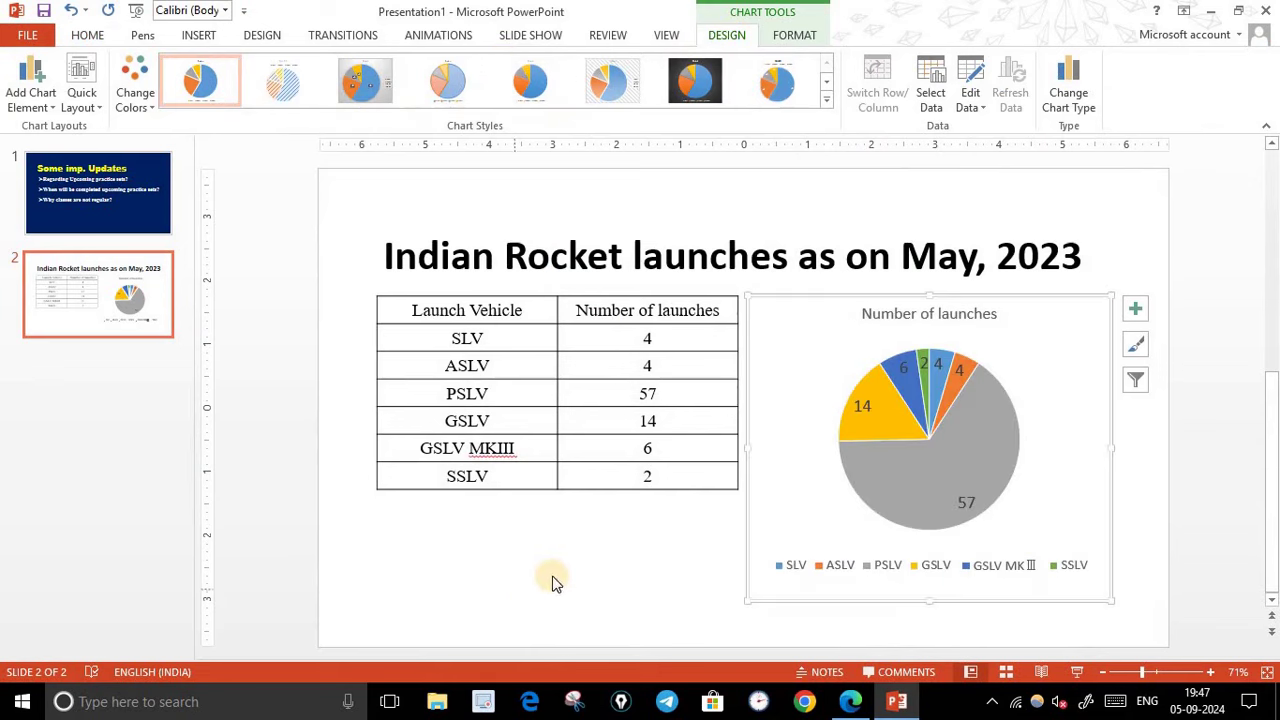
{"action": "left_click", "coordinate": [552, 581]}
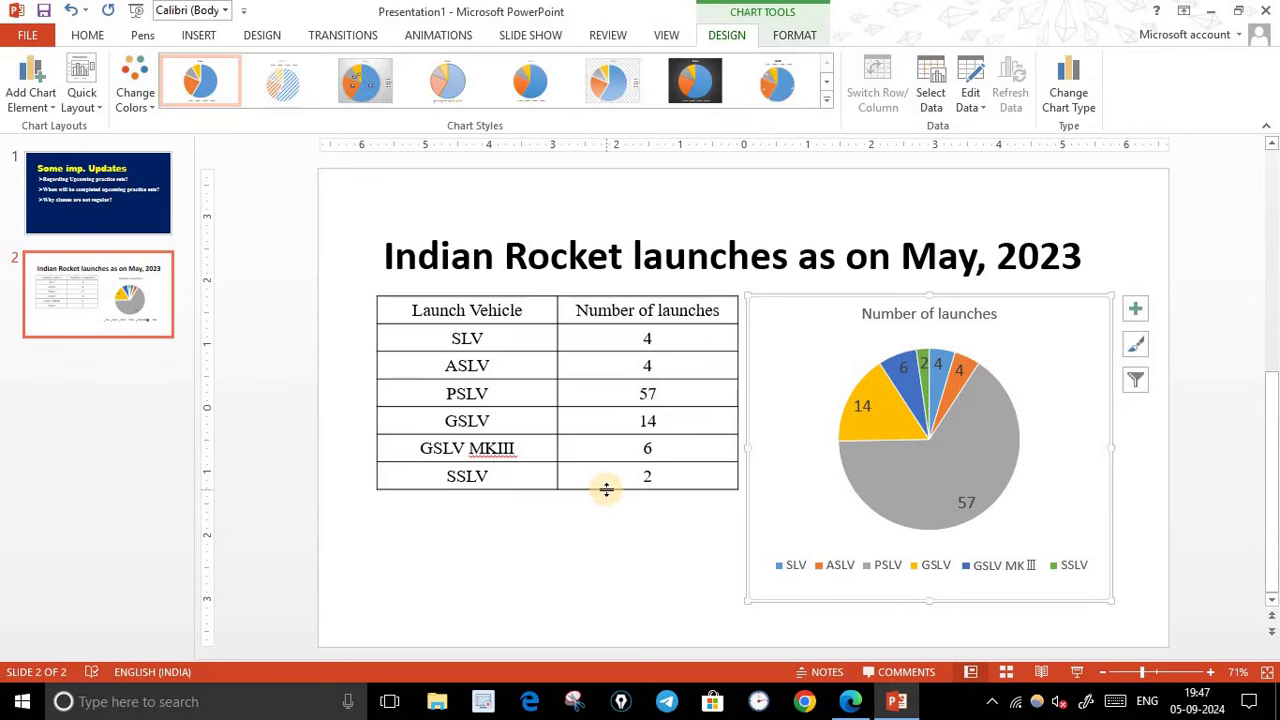
{"action": "left_click", "coordinate": [559, 478]}
{"action": "left_click", "coordinate": [537, 480]}
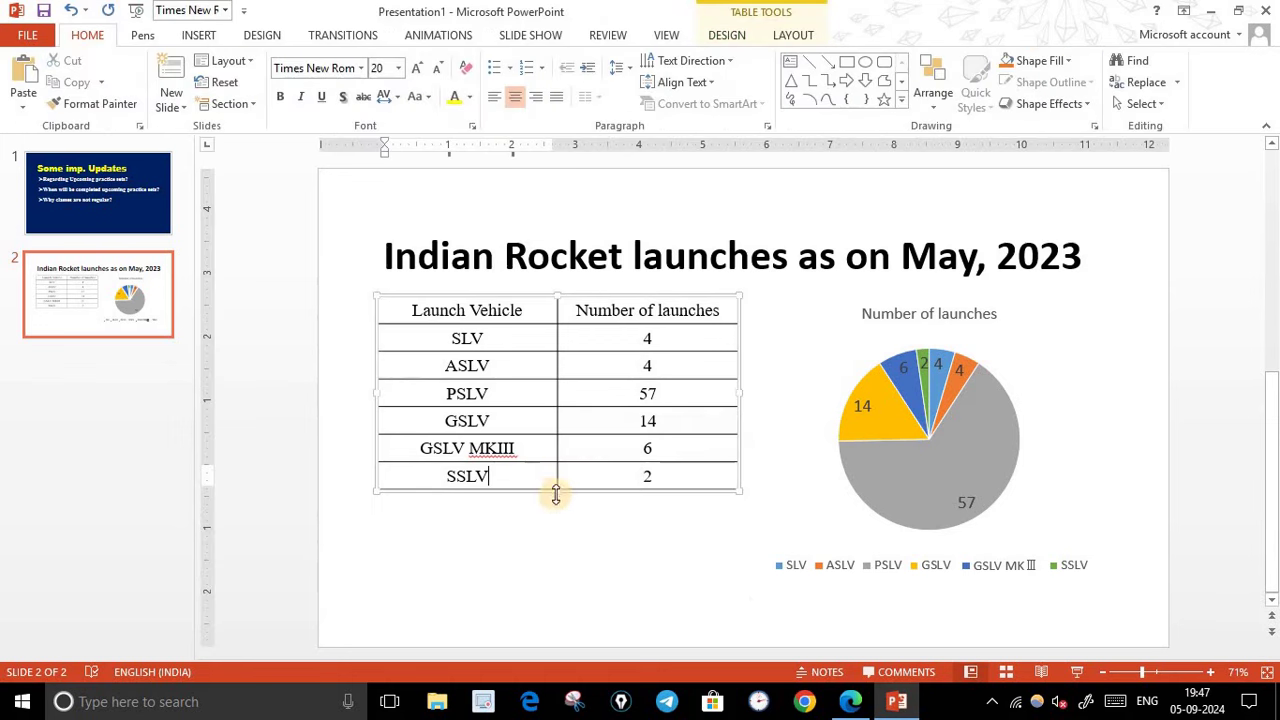
{"action": "left_click_drag", "start_coordinate": [558, 487], "coordinate": [571, 521]}
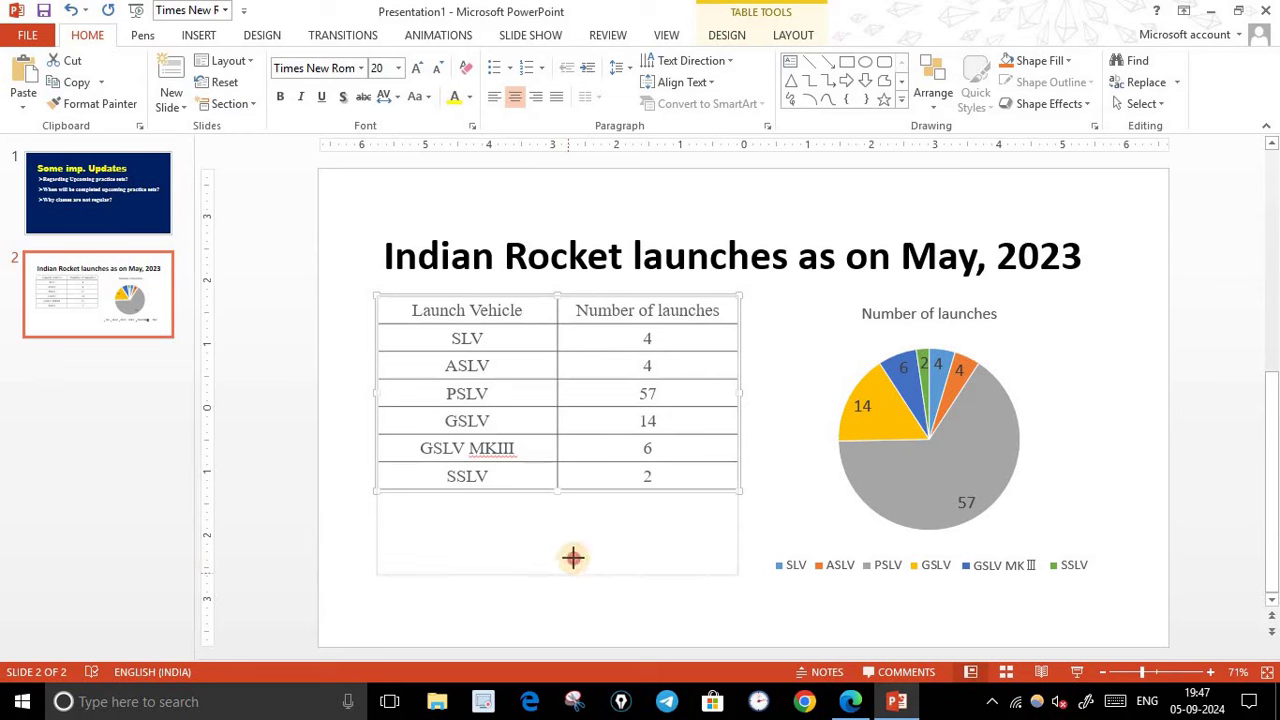
- Test-shrink the pie chart's height, then restore it to its earlier size
{"action": "left_click", "coordinate": [938, 592]}
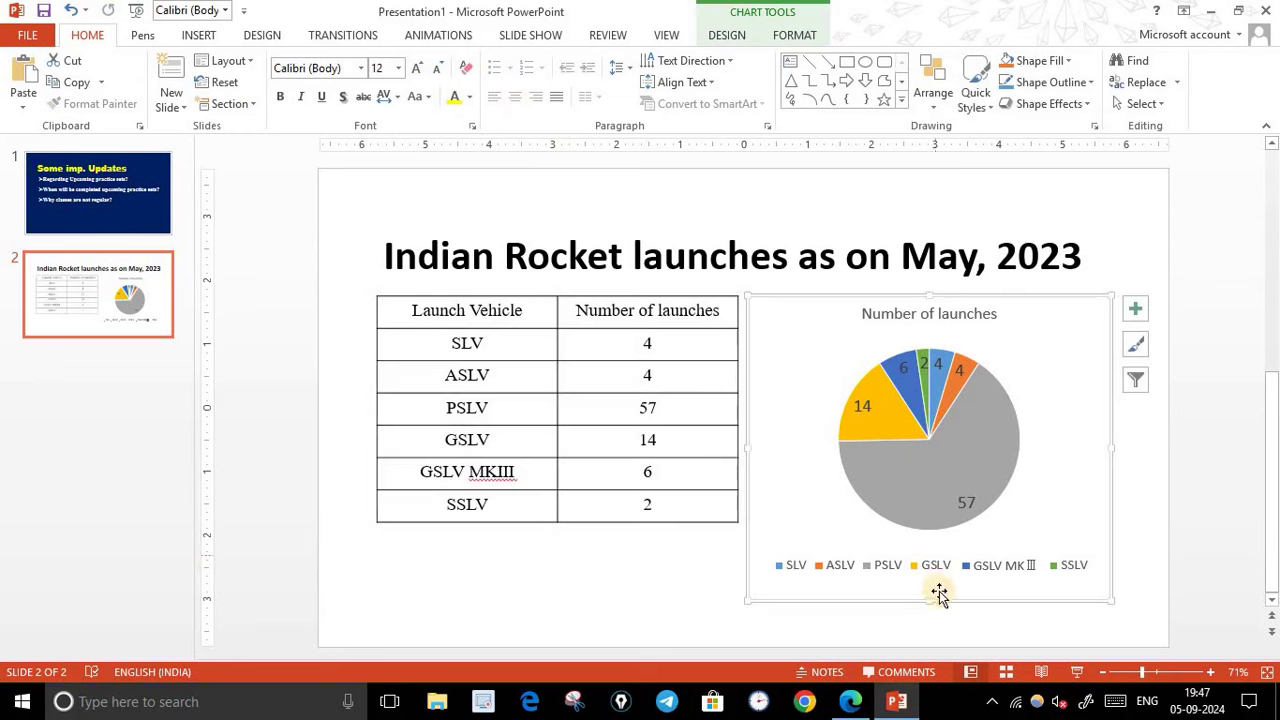
{"action": "left_click_drag", "start_coordinate": [929, 600], "coordinate": [924, 528]}
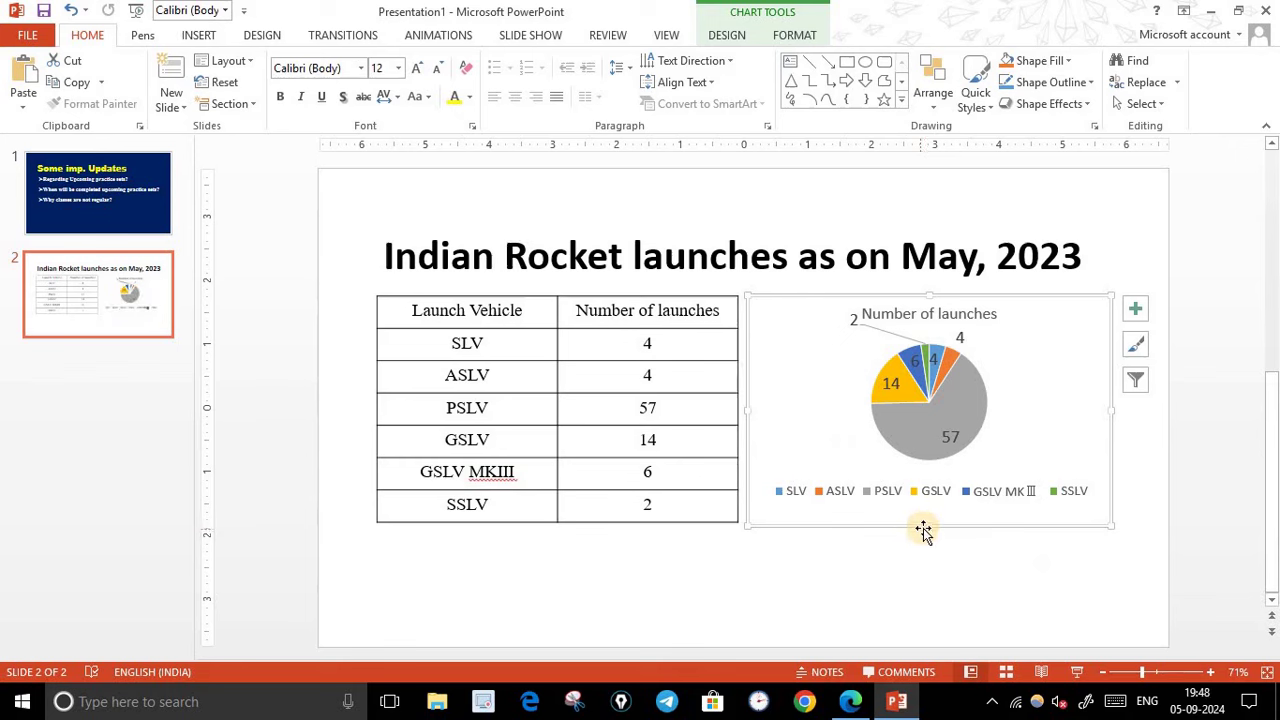
{"action": "left_click_drag", "start_coordinate": [929, 531], "coordinate": [924, 597]}
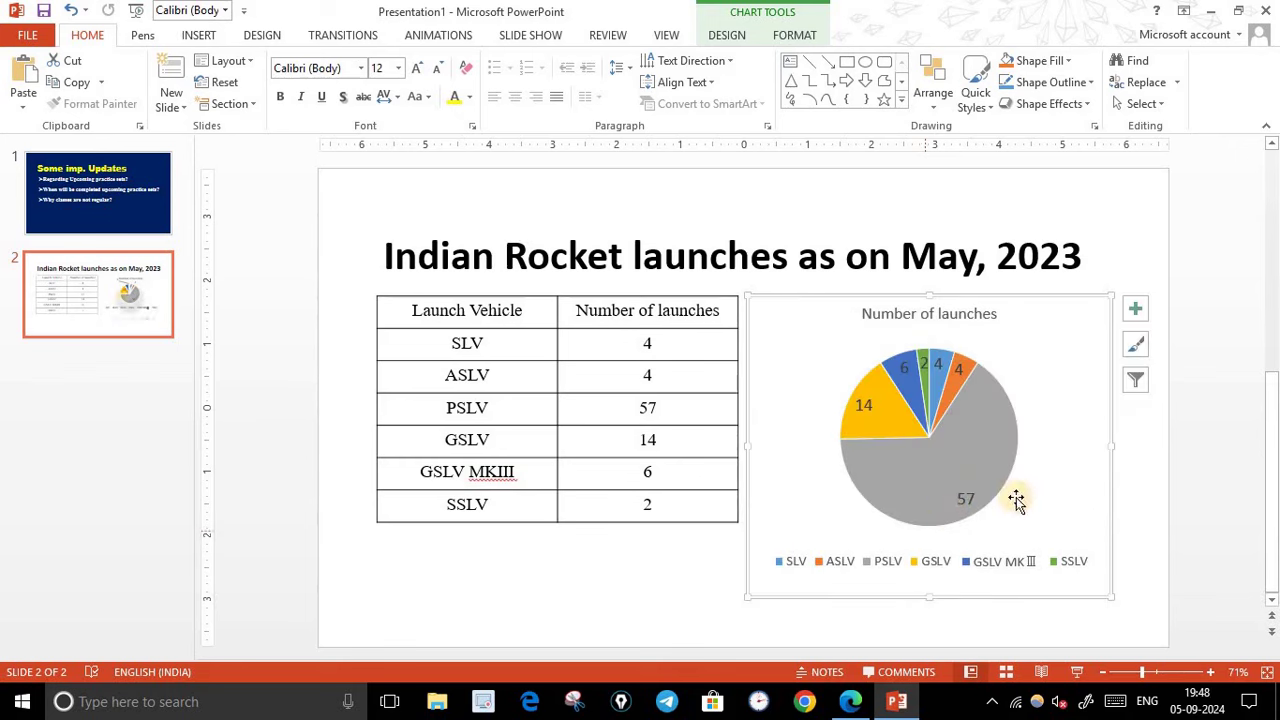
{"action": "left_click", "coordinate": [553, 528]}
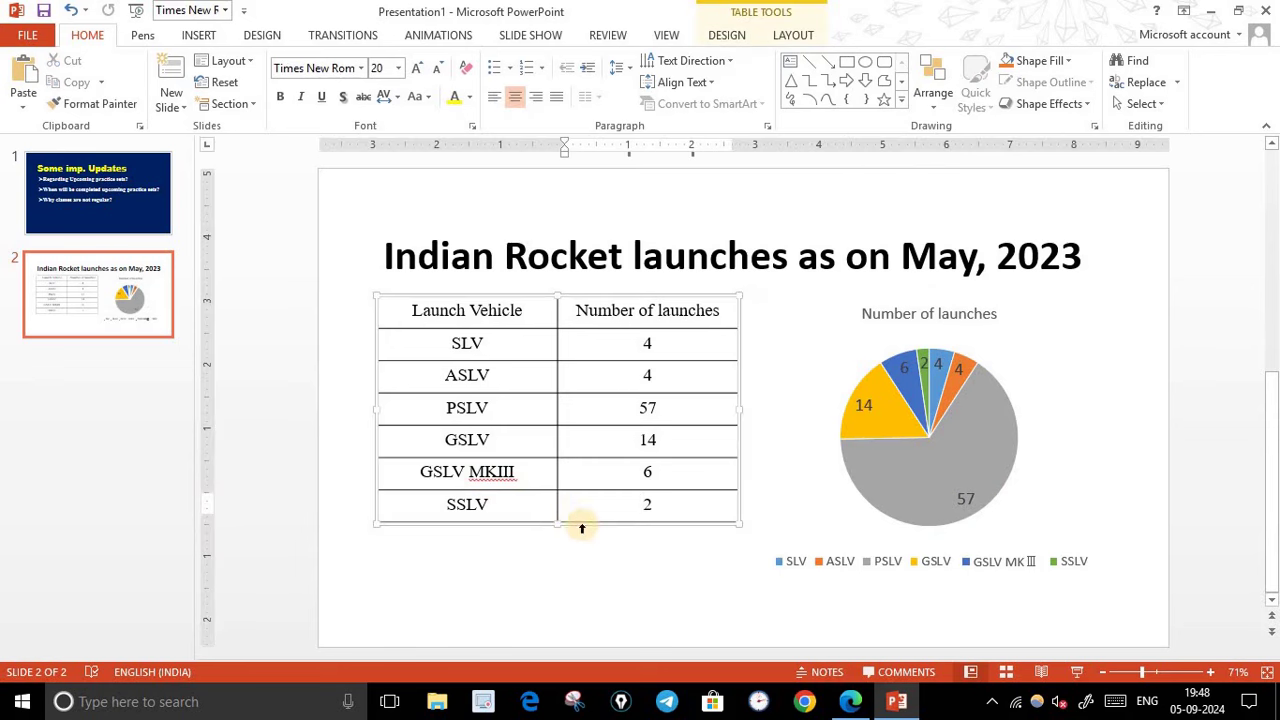
{"action": "left_click", "coordinate": [592, 524]}
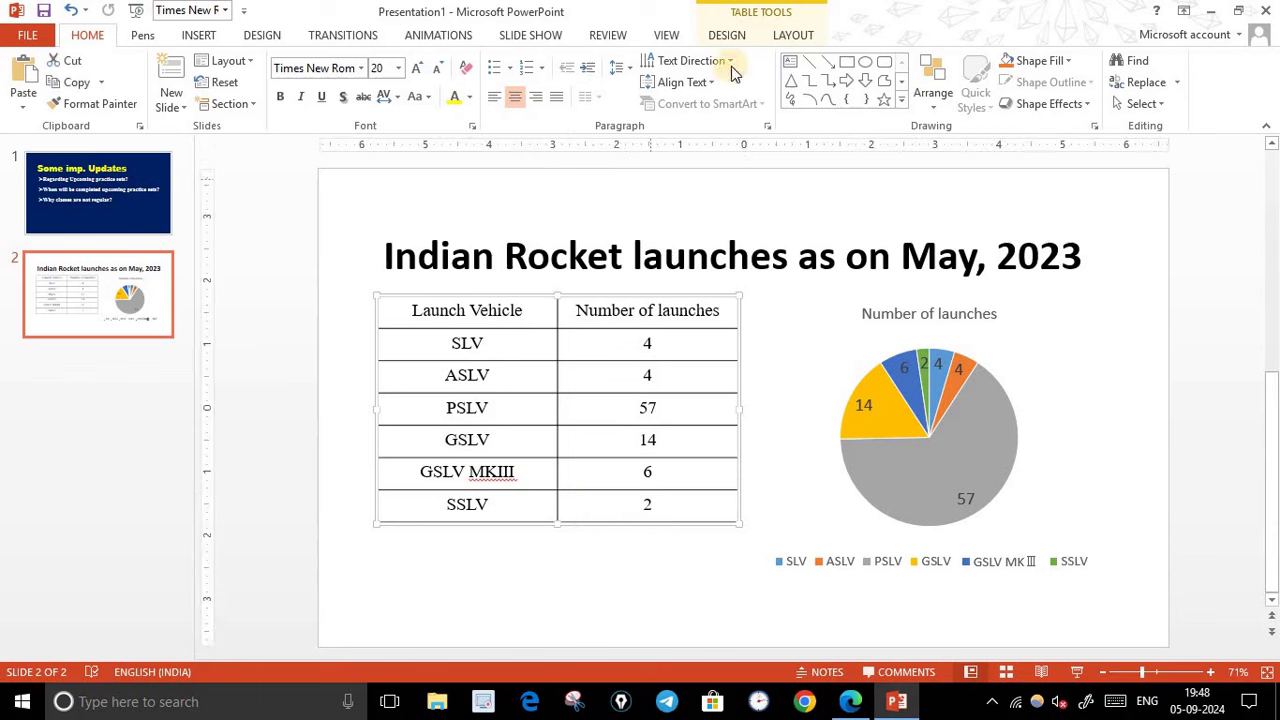
{"action": "left_click", "coordinate": [783, 38]}
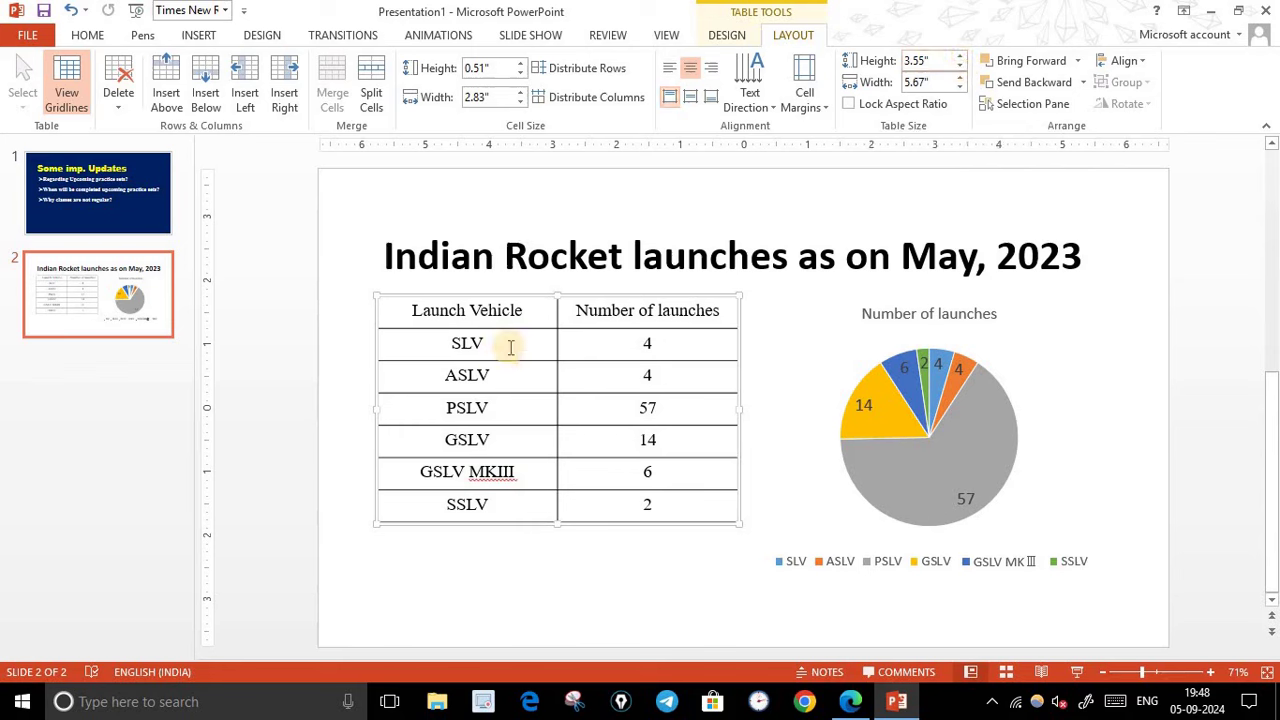
{"action": "left_click", "coordinate": [525, 313]}
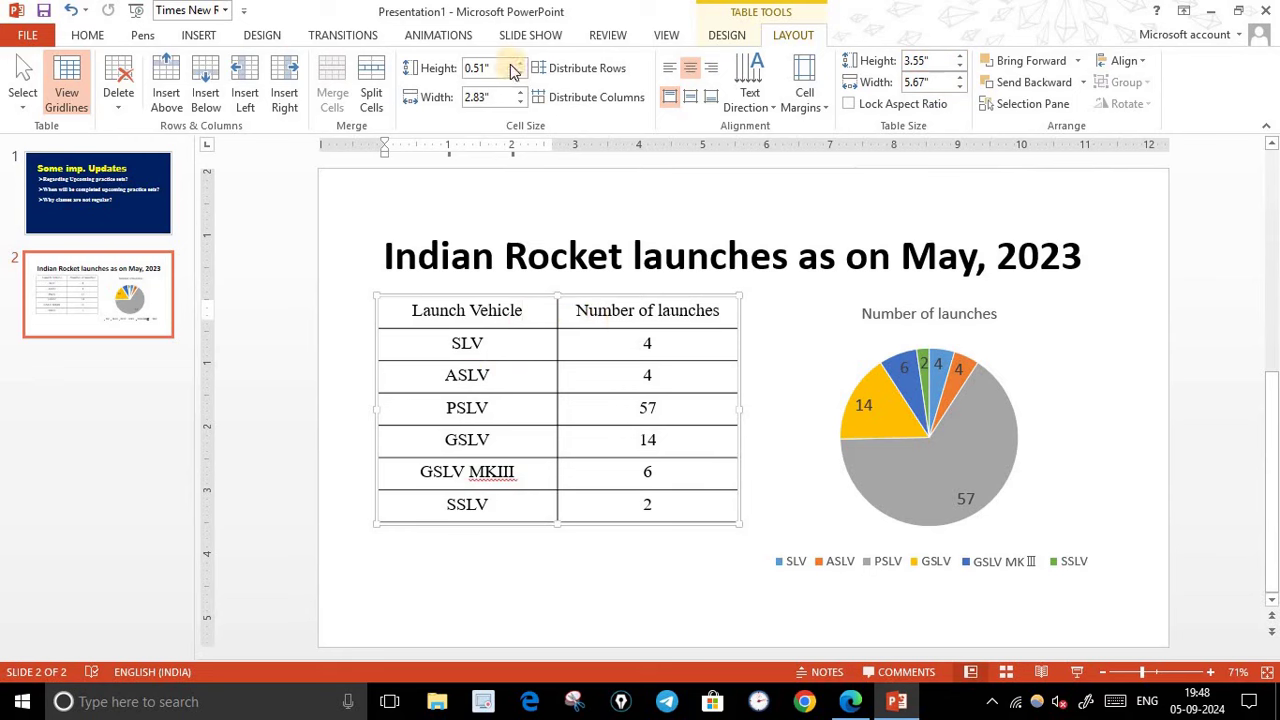
{"action": "left_click", "coordinate": [788, 330]}
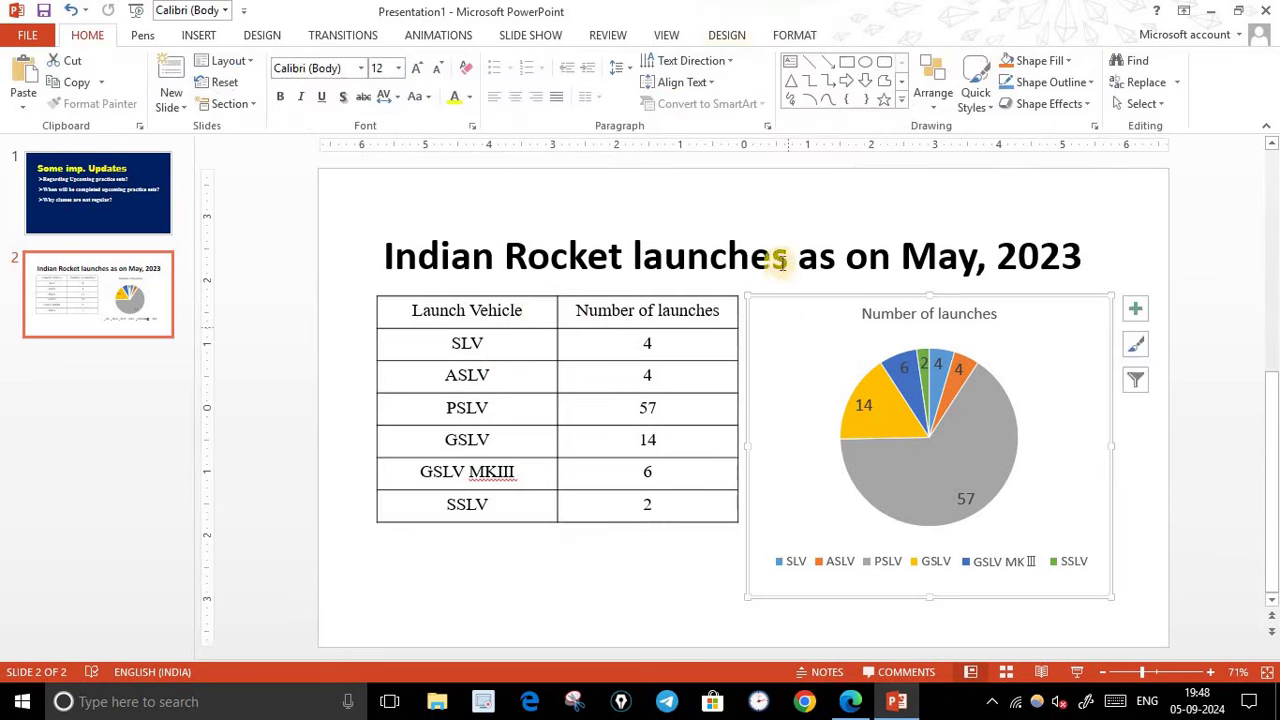
{"action": "left_click", "coordinate": [788, 222]}
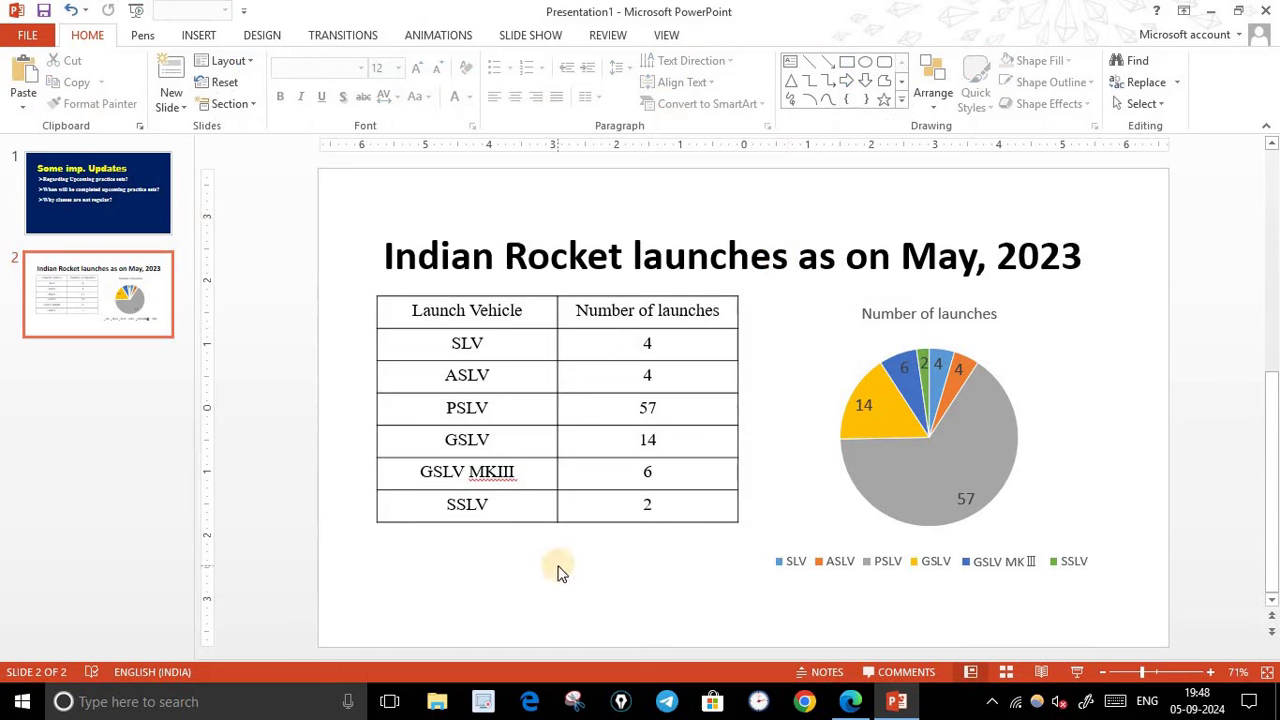
{"action": "left_click", "coordinate": [853, 707]}
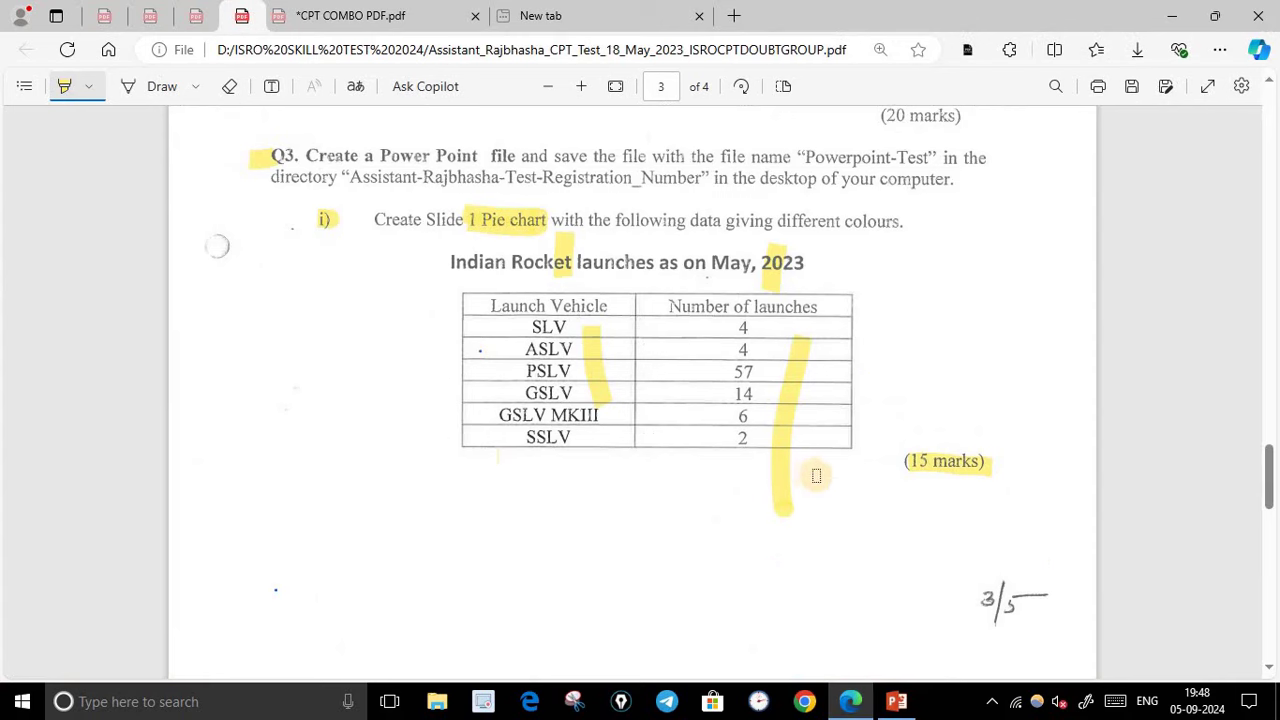
{"action": "scroll", "coordinate": [842, 473], "scroll_direction": "down", "scroll_amount": 3}
{"action": "scroll", "coordinate": [842, 473], "scroll_direction": "down", "scroll_amount": 3}
{"action": "scroll", "coordinate": [842, 473], "scroll_direction": "down", "scroll_amount": 1}
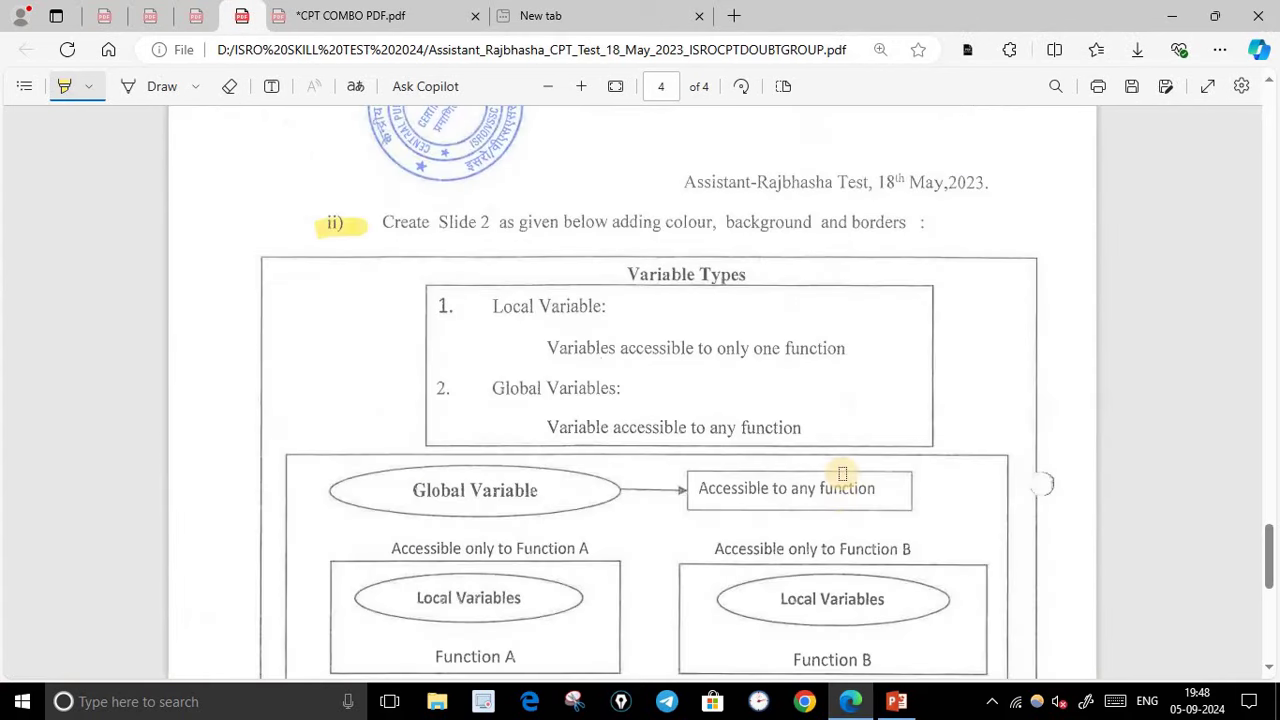
{"action": "scroll", "coordinate": [842, 473], "scroll_direction": "down", "scroll_amount": 2}
{"action": "scroll", "coordinate": [842, 473], "scroll_direction": "up", "scroll_amount": 2}
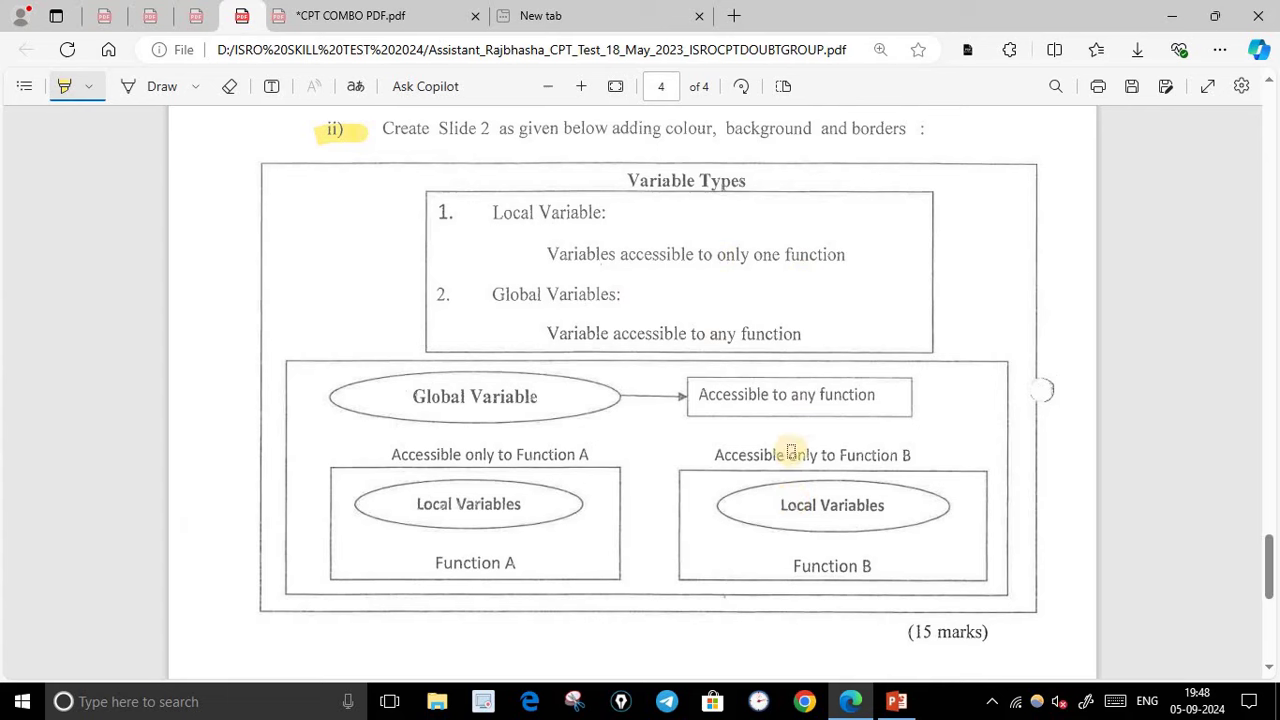
{"action": "left_click", "coordinate": [890, 708]}
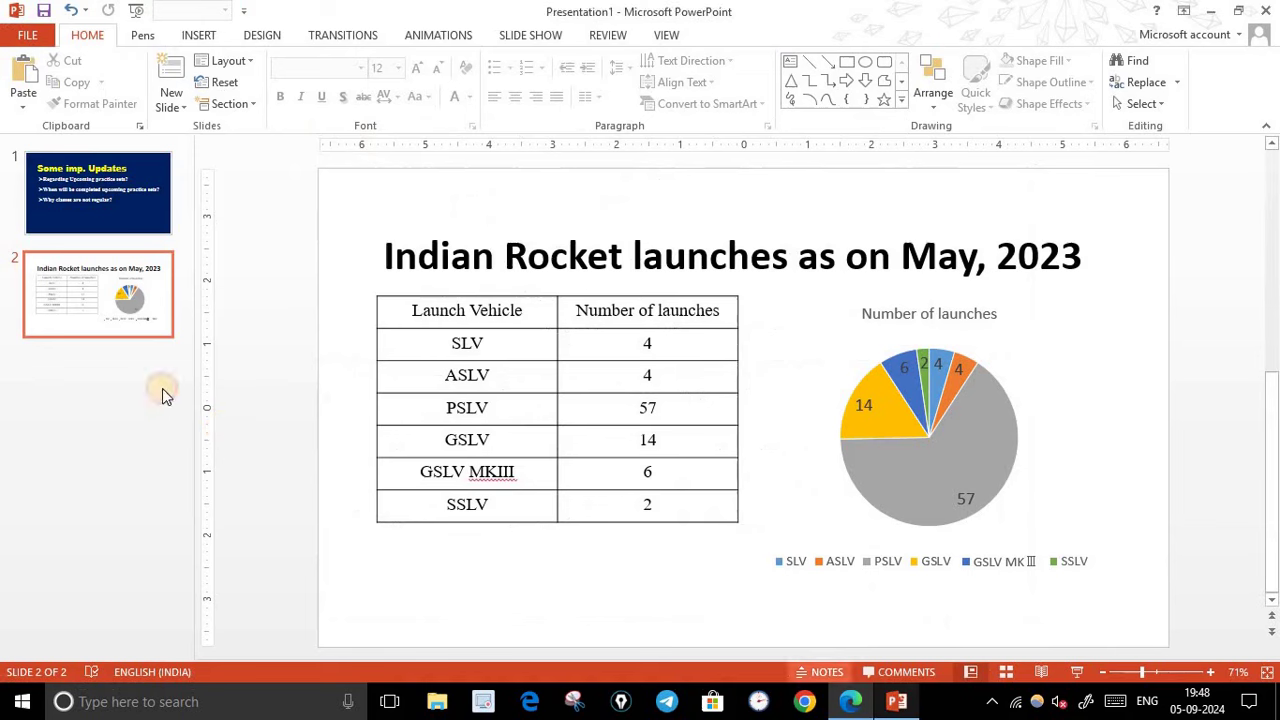
- Add a Blank layout slide 3 and choose the Text Box drawing tool
{"action": "left_click", "coordinate": [181, 106]}
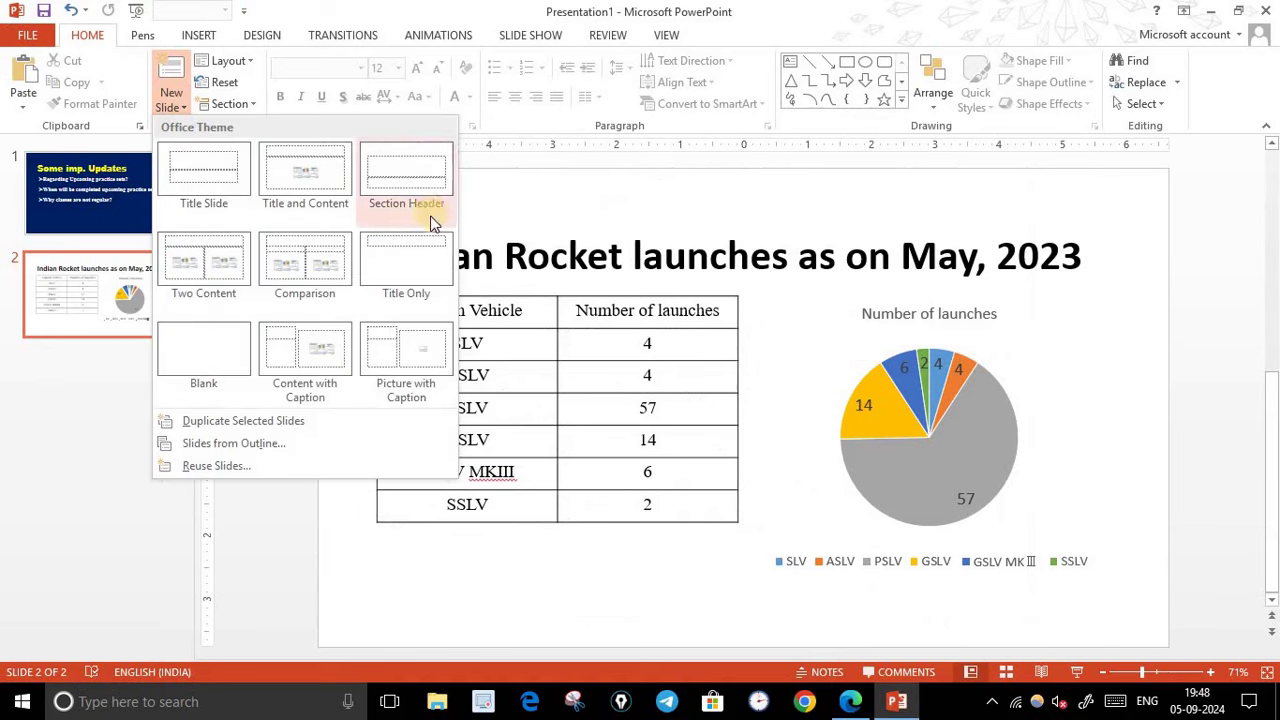
{"action": "left_click", "coordinate": [196, 357]}
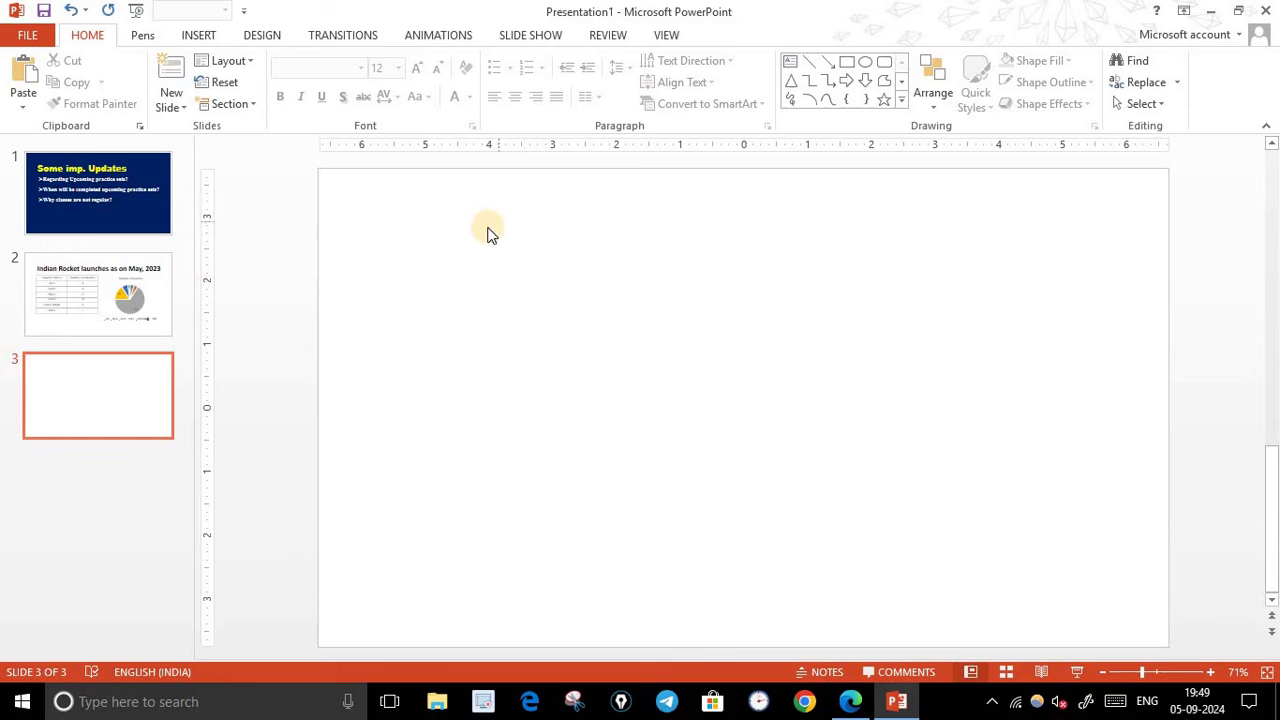
{"action": "left_click", "coordinate": [200, 36]}
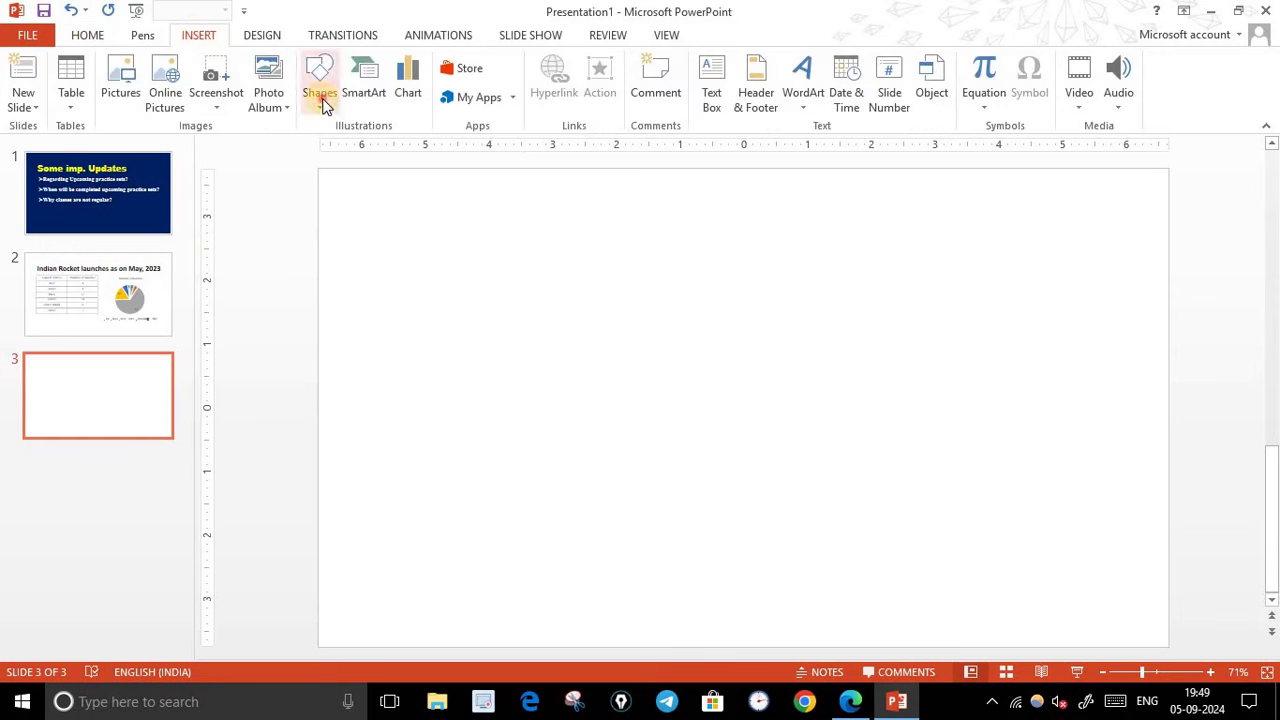
{"action": "left_click", "coordinate": [320, 98]}
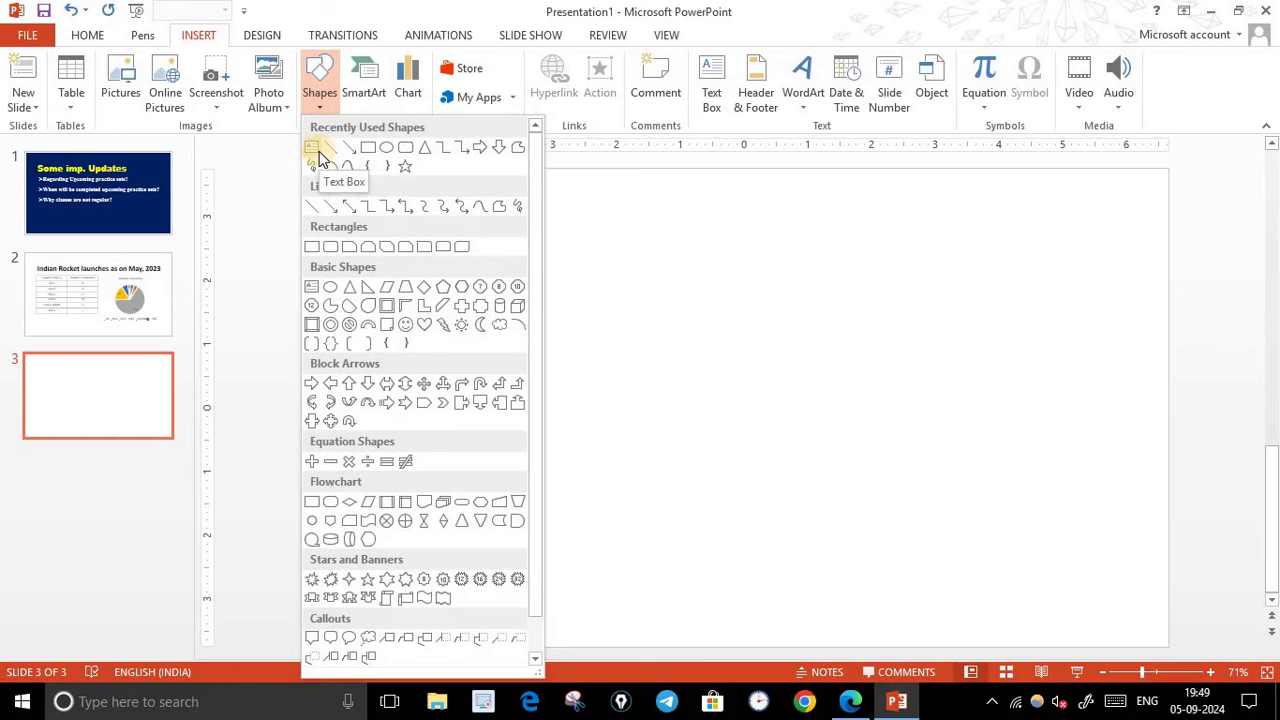
{"action": "key", "text": "Escape"}
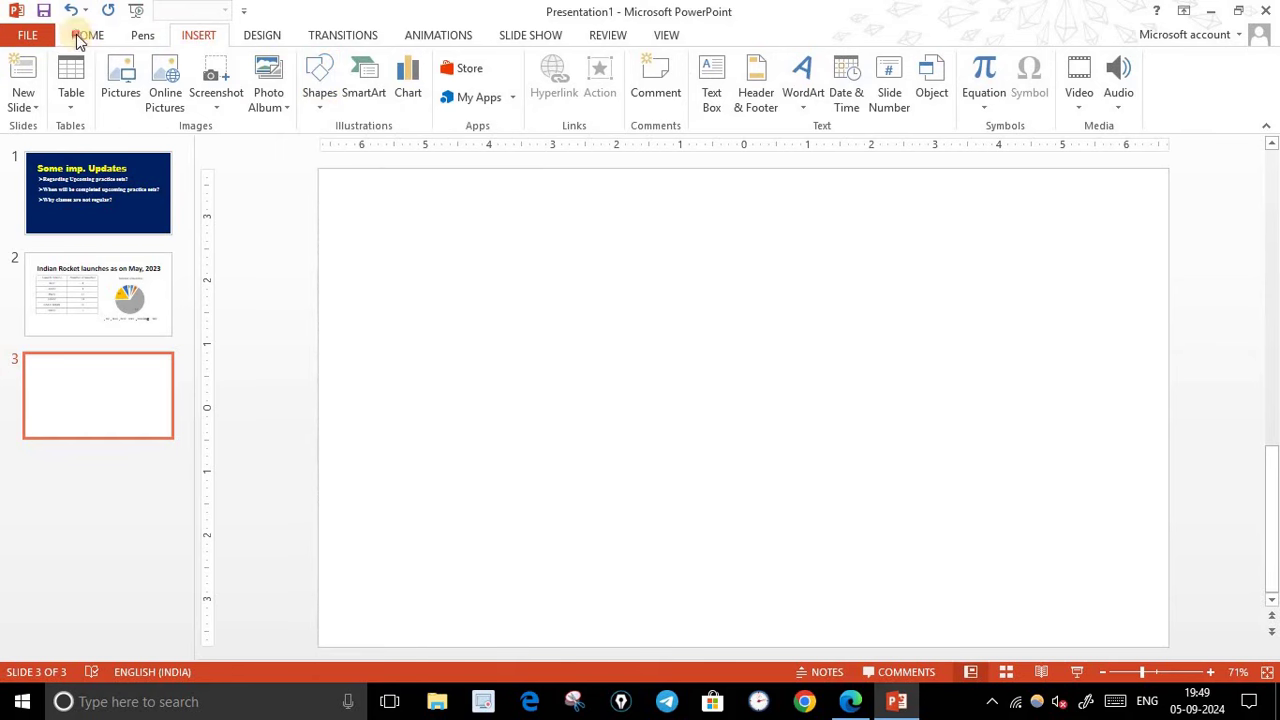
{"action": "left_click", "coordinate": [87, 35]}
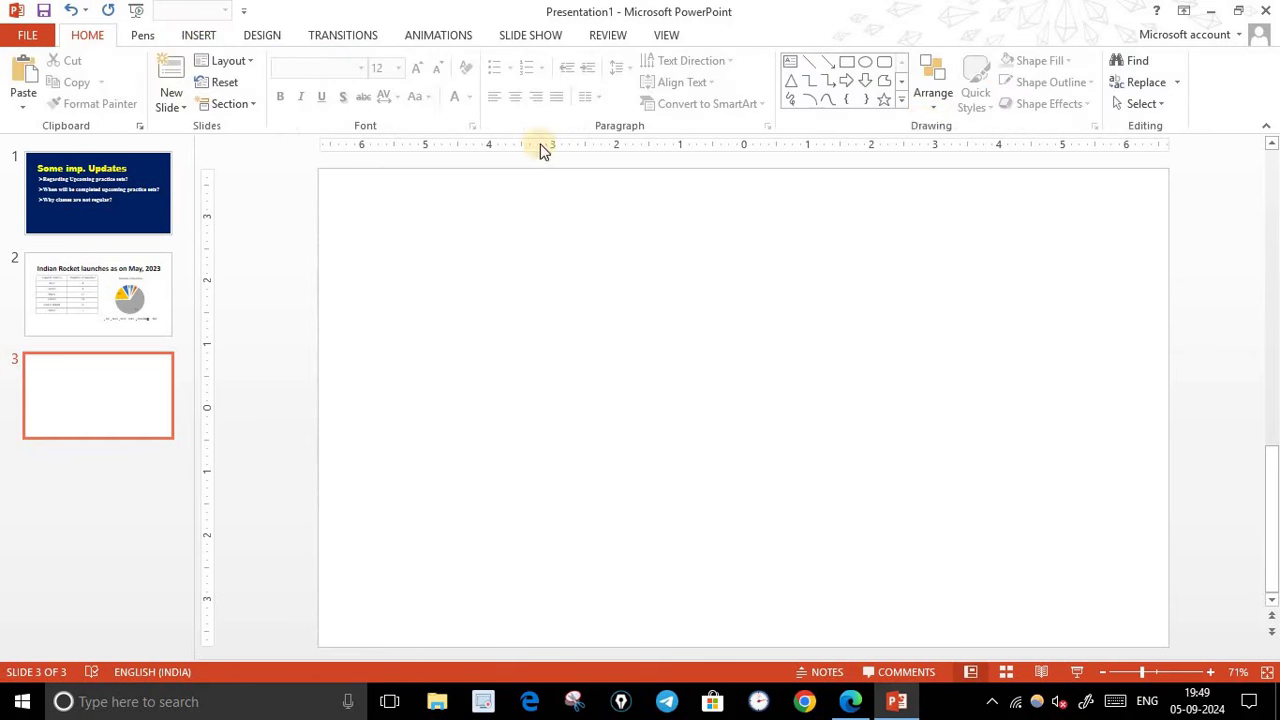
{"action": "left_click", "coordinate": [793, 62]}
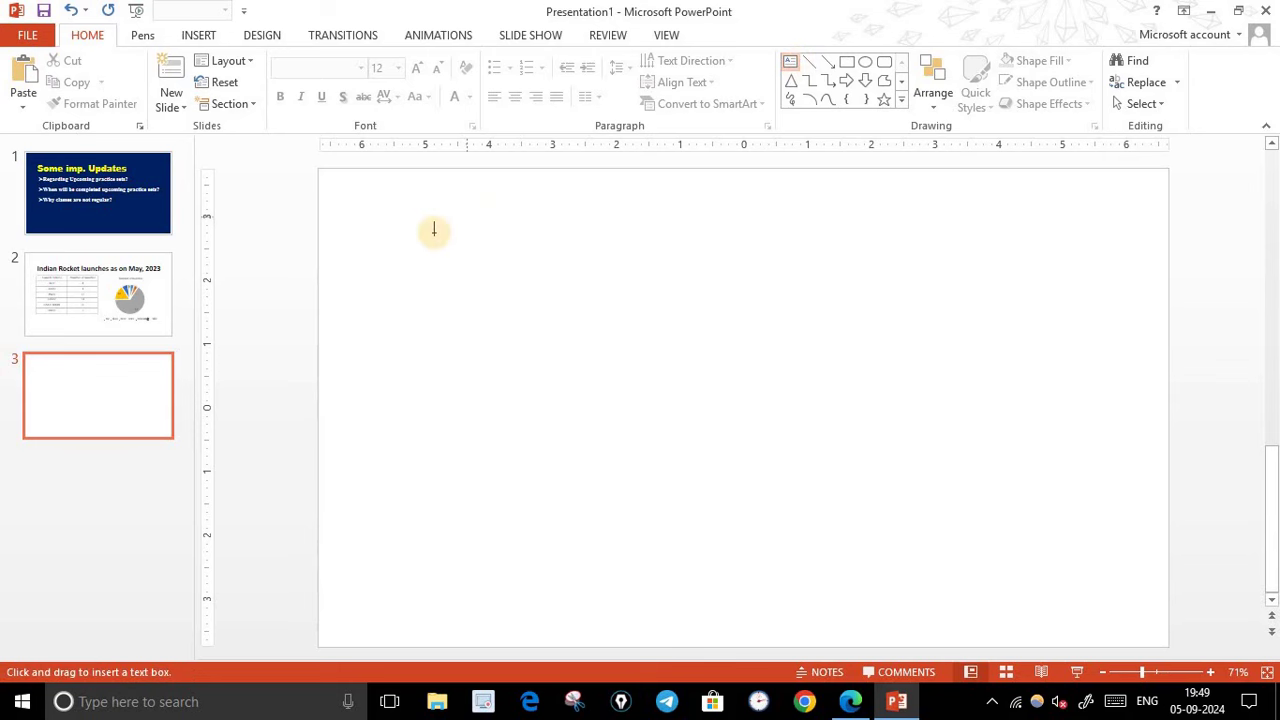
- Draw a text box on slide 3 and type the Local Variable heading and its definition
{"action": "left_click_drag", "start_coordinate": [432, 224], "coordinate": [1027, 372]}
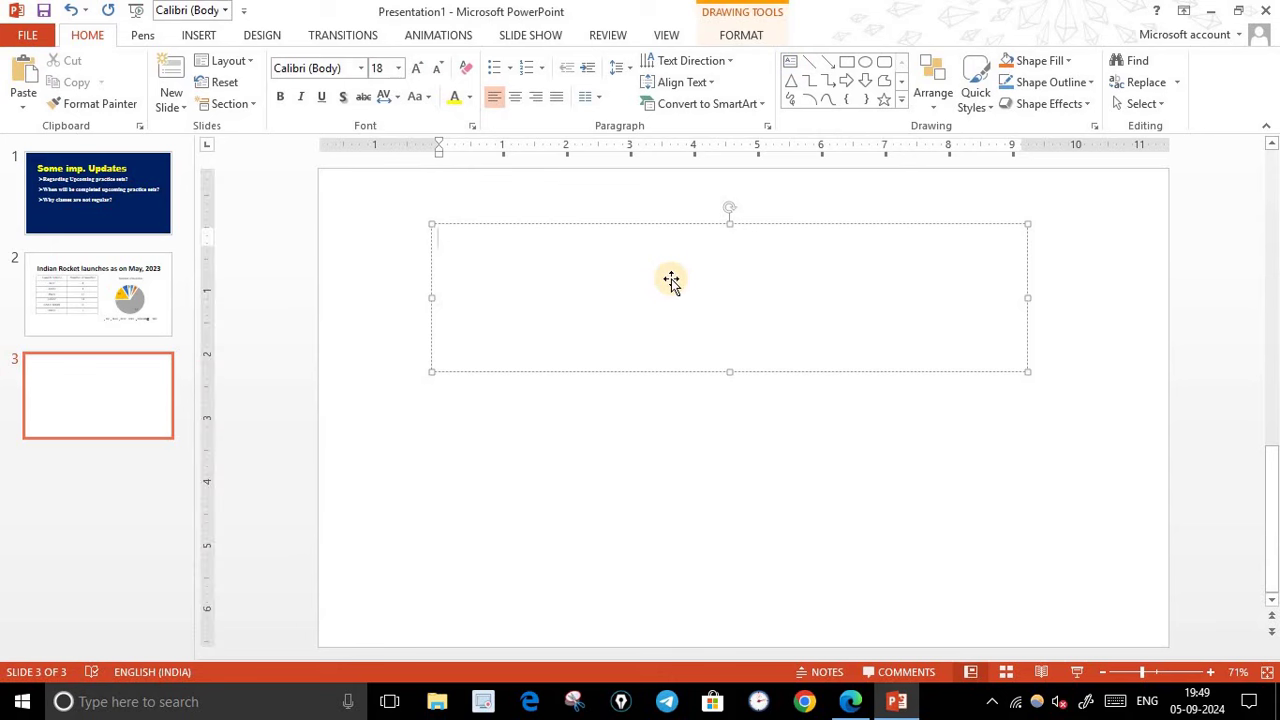
{"action": "type", "text": "Local Variable:"}
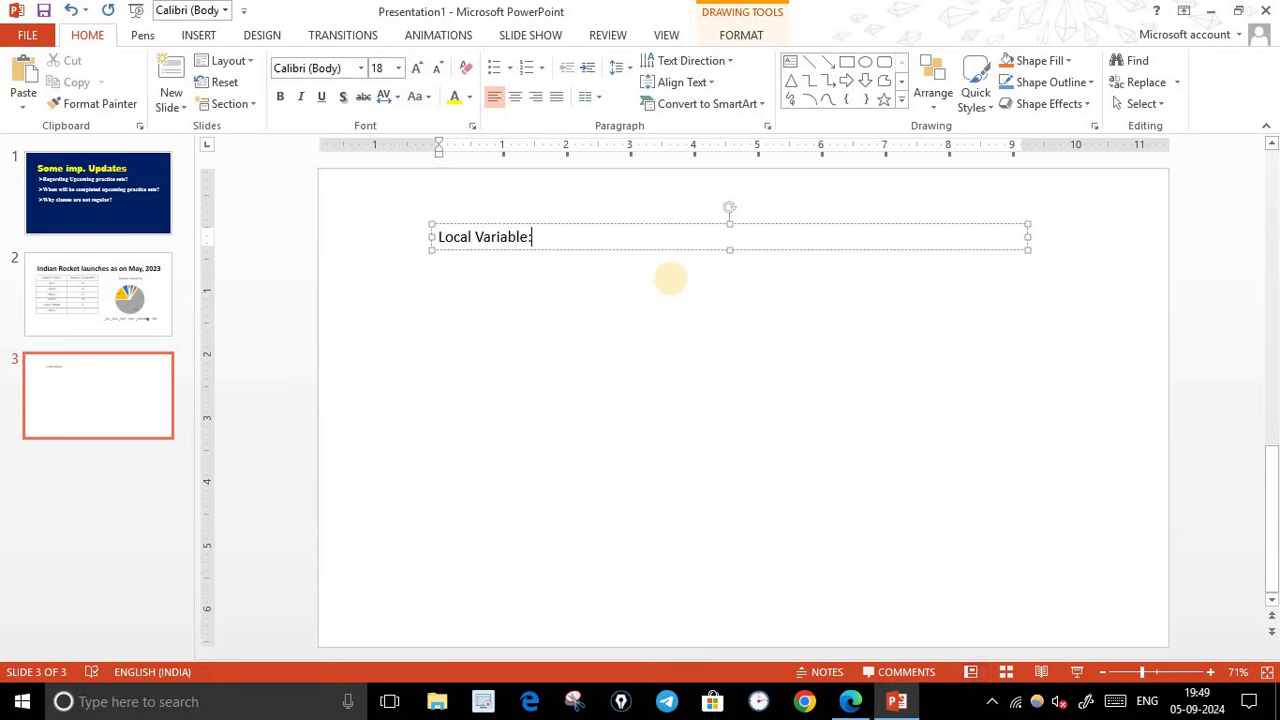
{"action": "key", "text": "Return"}
{"action": "type", "text": "Variables a"}
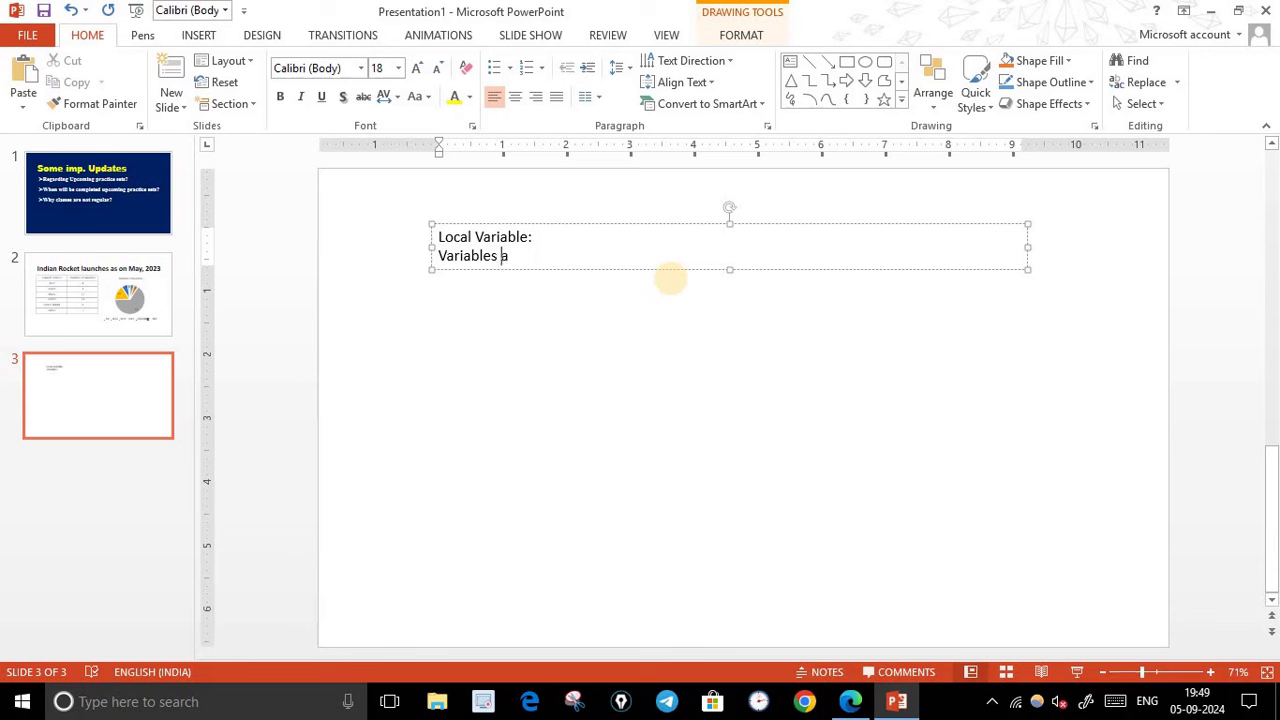
{"action": "type", "text": "ccessible to only fu"}
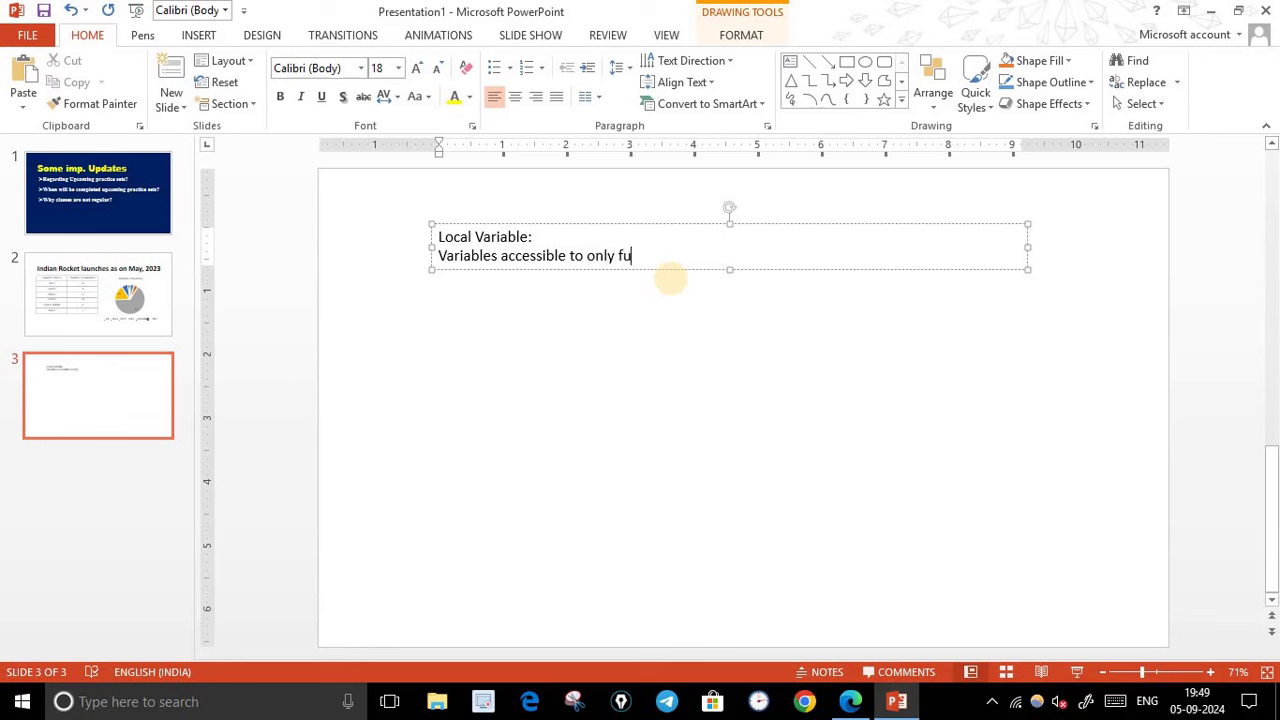
{"action": "type", "text": "nction"}
{"action": "key", "text": "Return"}
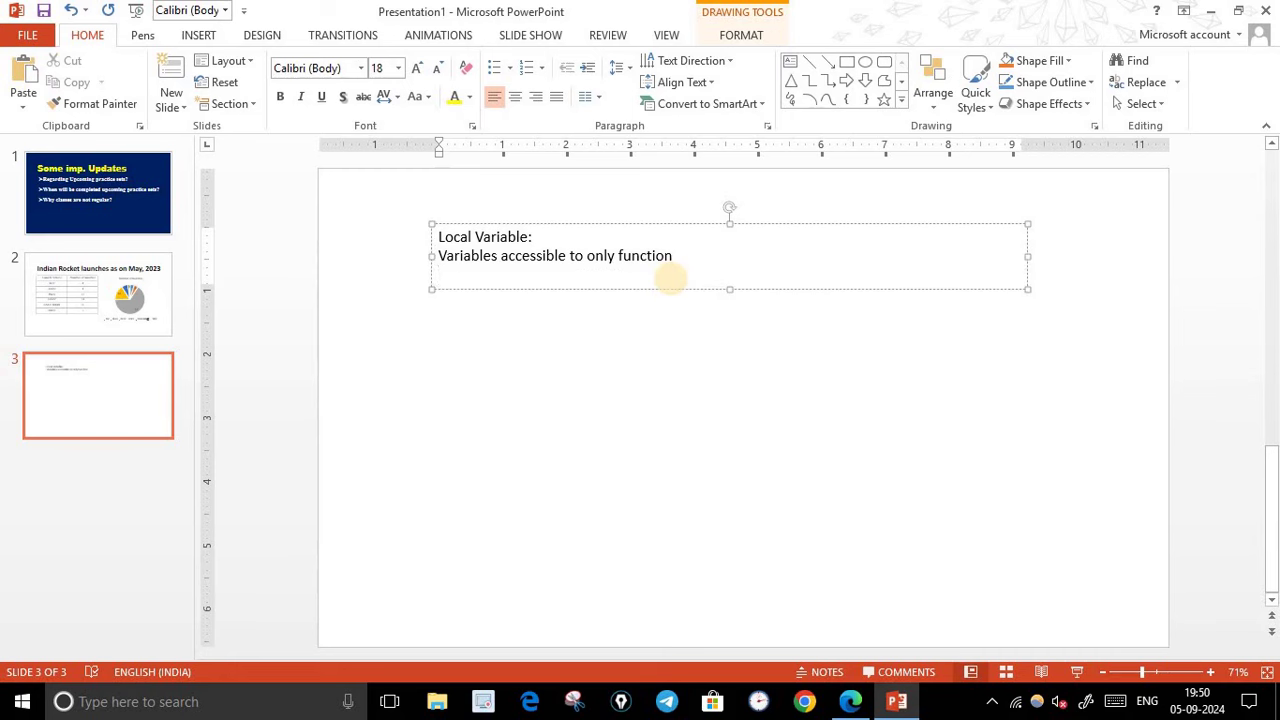
- Add 'Global Variables:' with the definition 'Variable accessible to any function'
{"action": "type", "text": "G"}
{"action": "type", "text": "lobal "}
{"action": "type", "text": "Variab"}
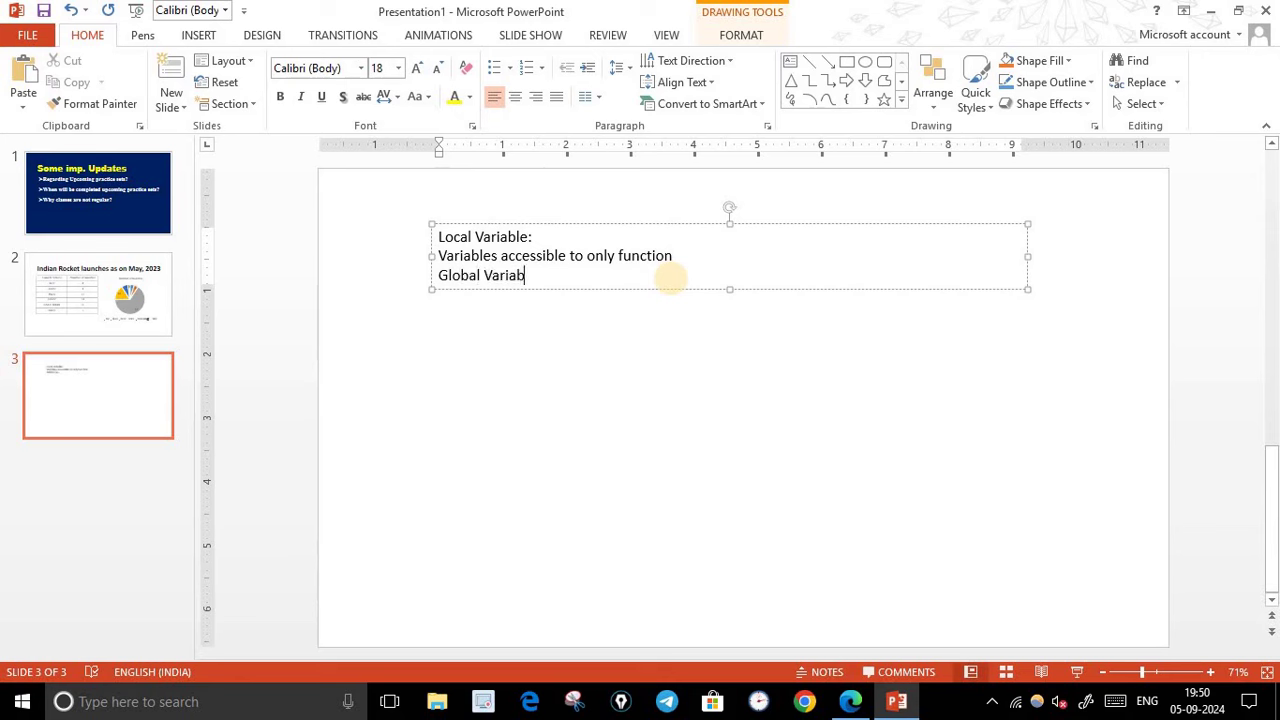
{"action": "type", "text": "les"}
{"action": "type", "text": ":"}
{"action": "key", "text": "Return"}
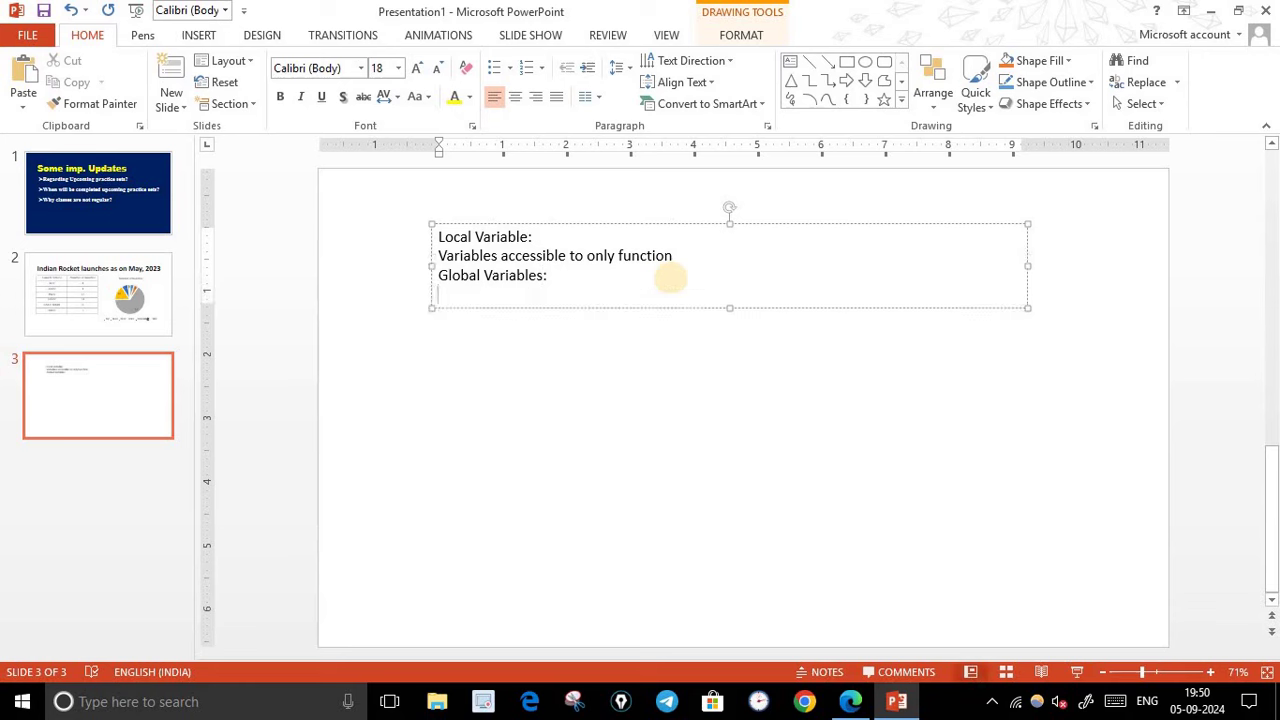
{"action": "type", "text": "Var"}
{"action": "type", "text": "iable "}
{"action": "type", "text": "acc"}
{"action": "type", "text": "essi"}
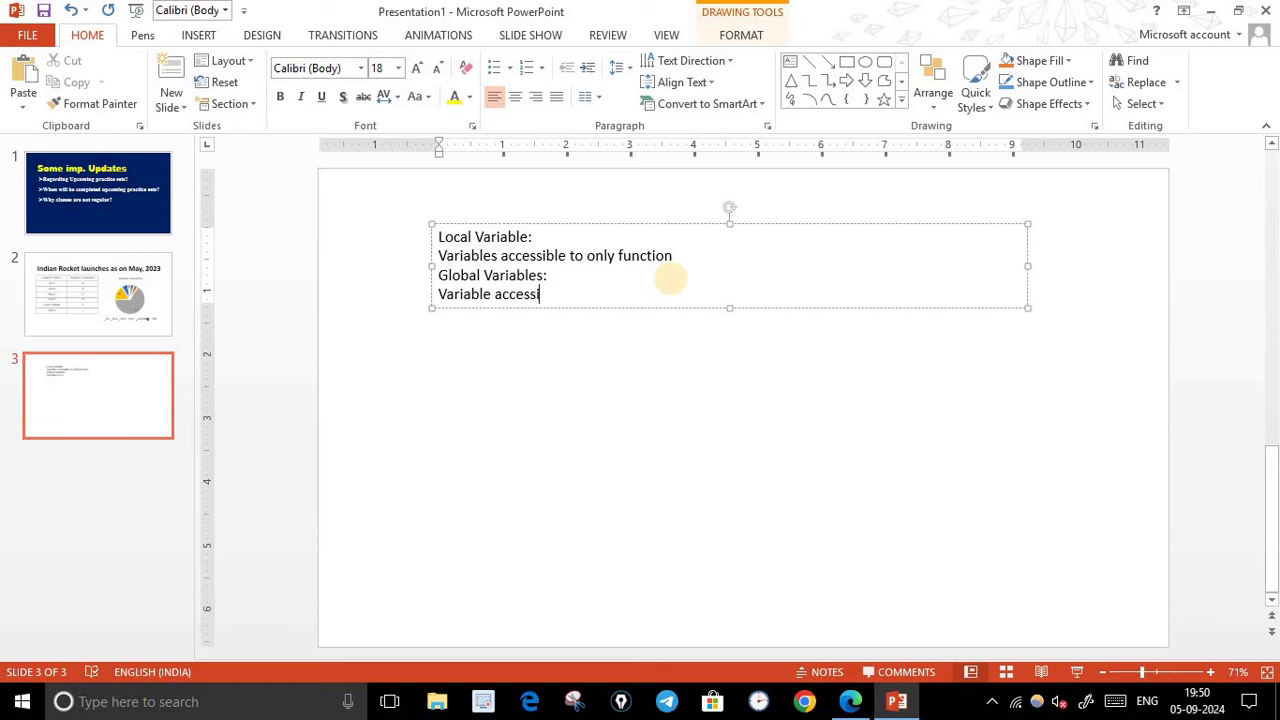
{"action": "type", "text": "ble to a"}
{"action": "type", "text": "ny functi"}
{"action": "type", "text": "on"}
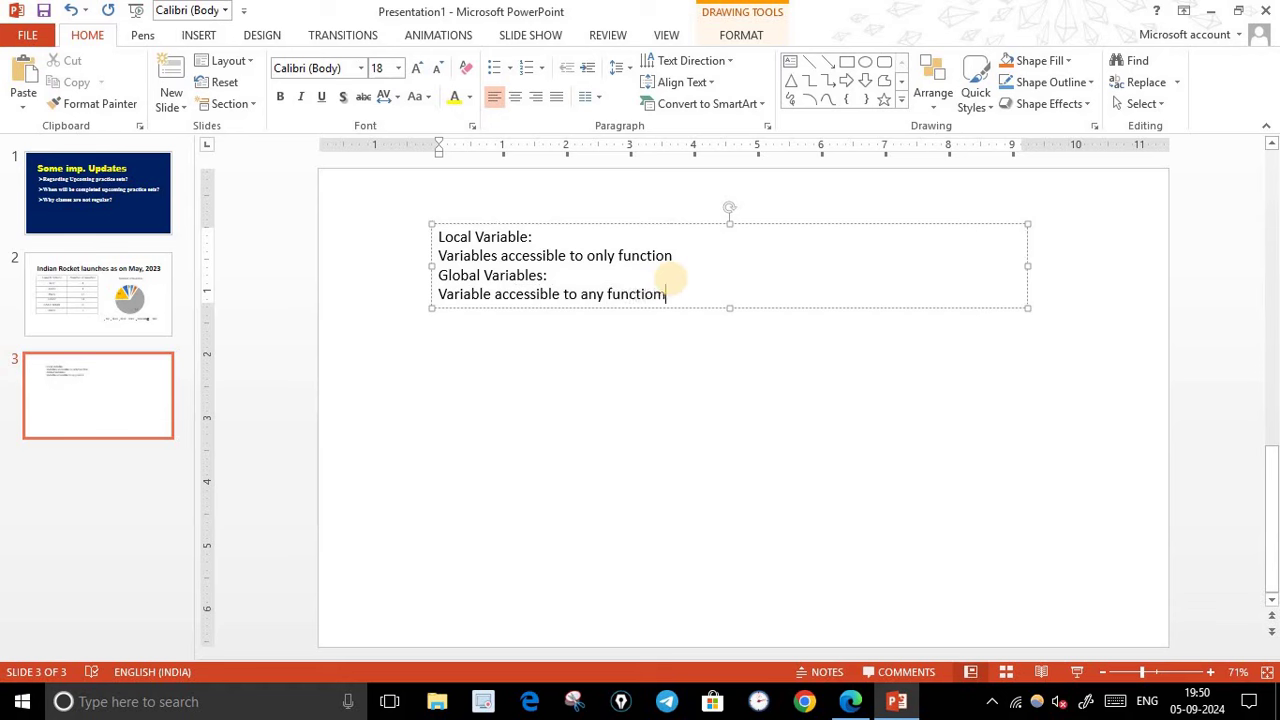
{"action": "key", "text": "BackSpace"}
{"action": "left_click", "coordinate": [856, 705]}
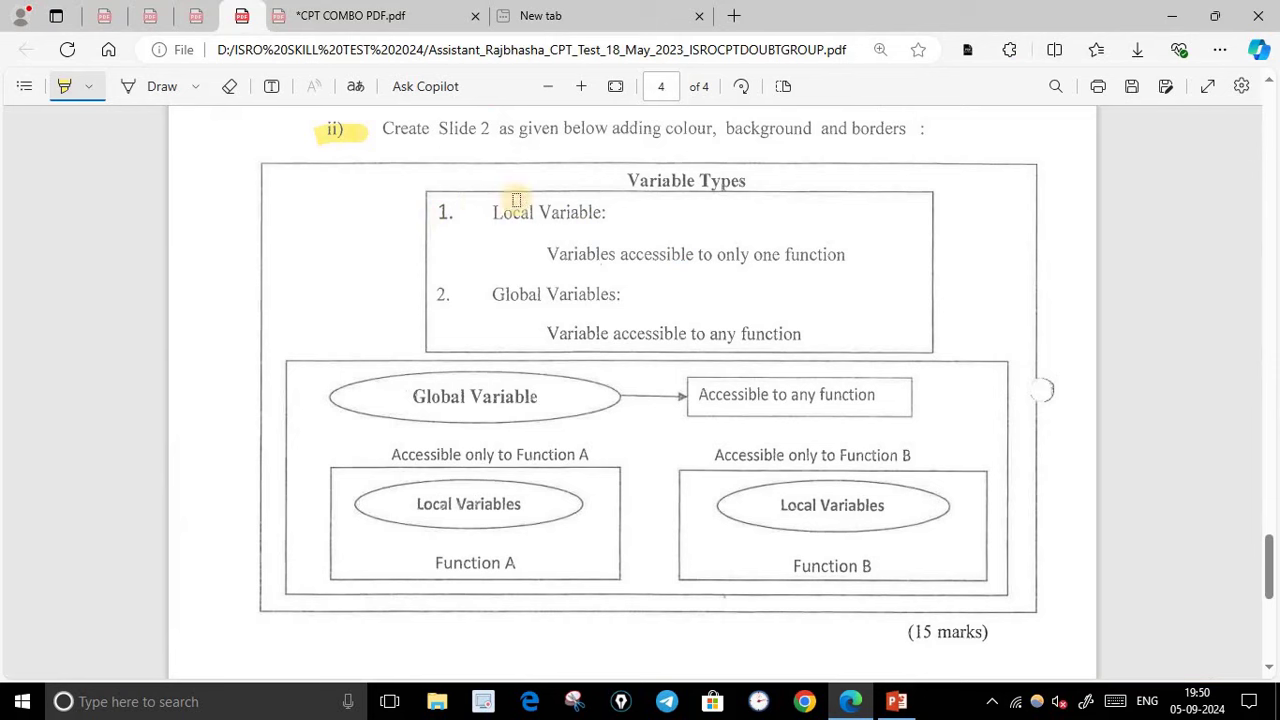
{"action": "left_click", "coordinate": [862, 705]}
{"action": "left_click", "coordinate": [740, 600]}
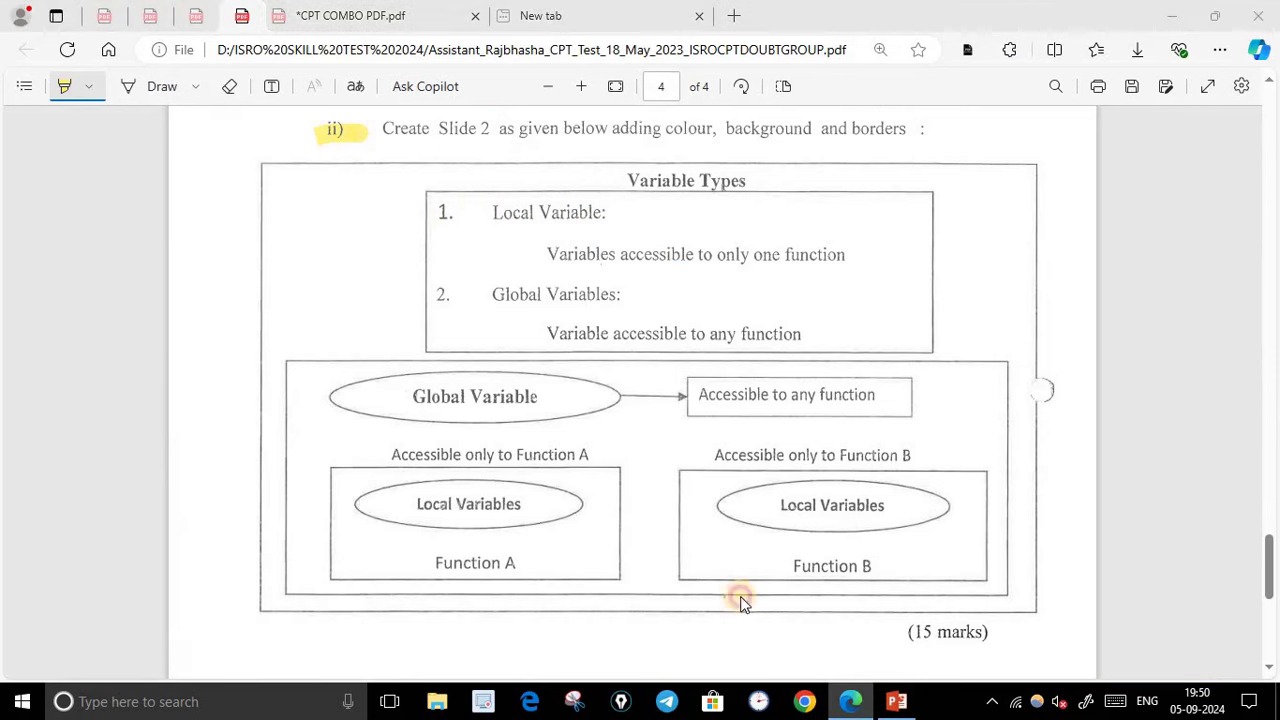
{"action": "key", "text": "alt+Tab"}
{"action": "left_click", "coordinate": [437, 234]}
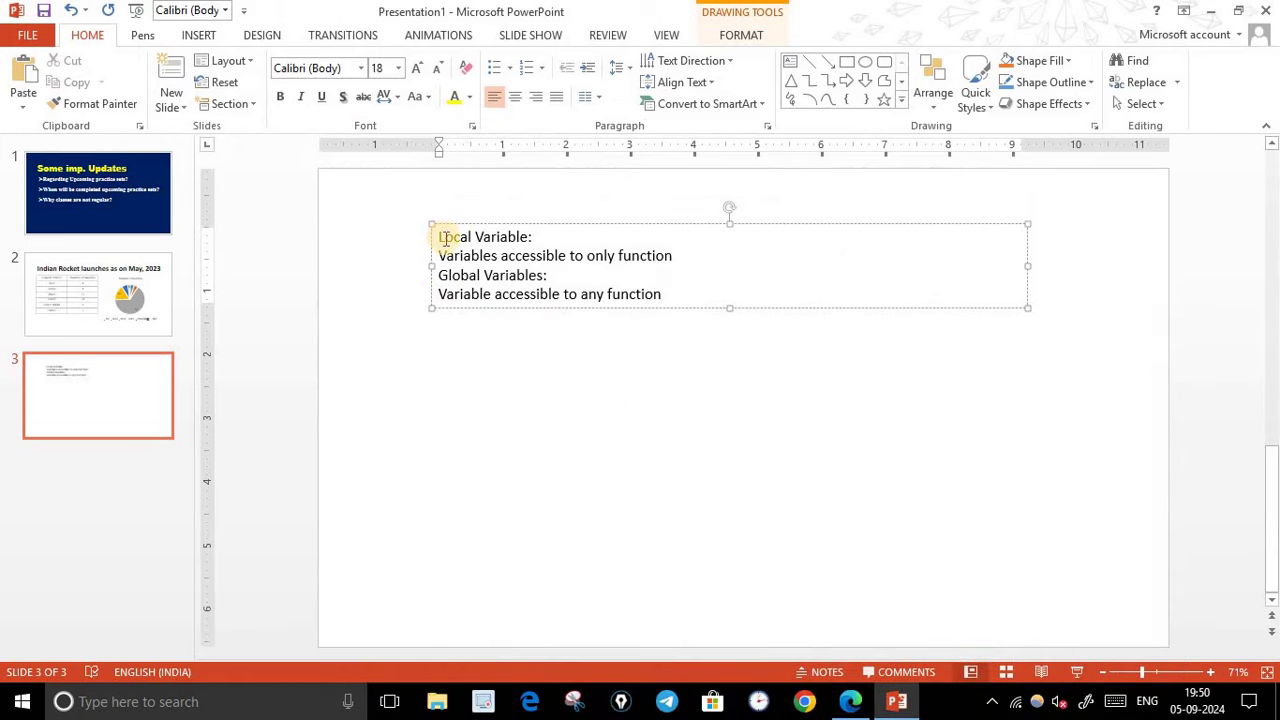
- Number Local Variable as 1. and indent its definition line with Tab
{"action": "left_click", "coordinate": [446, 237]}
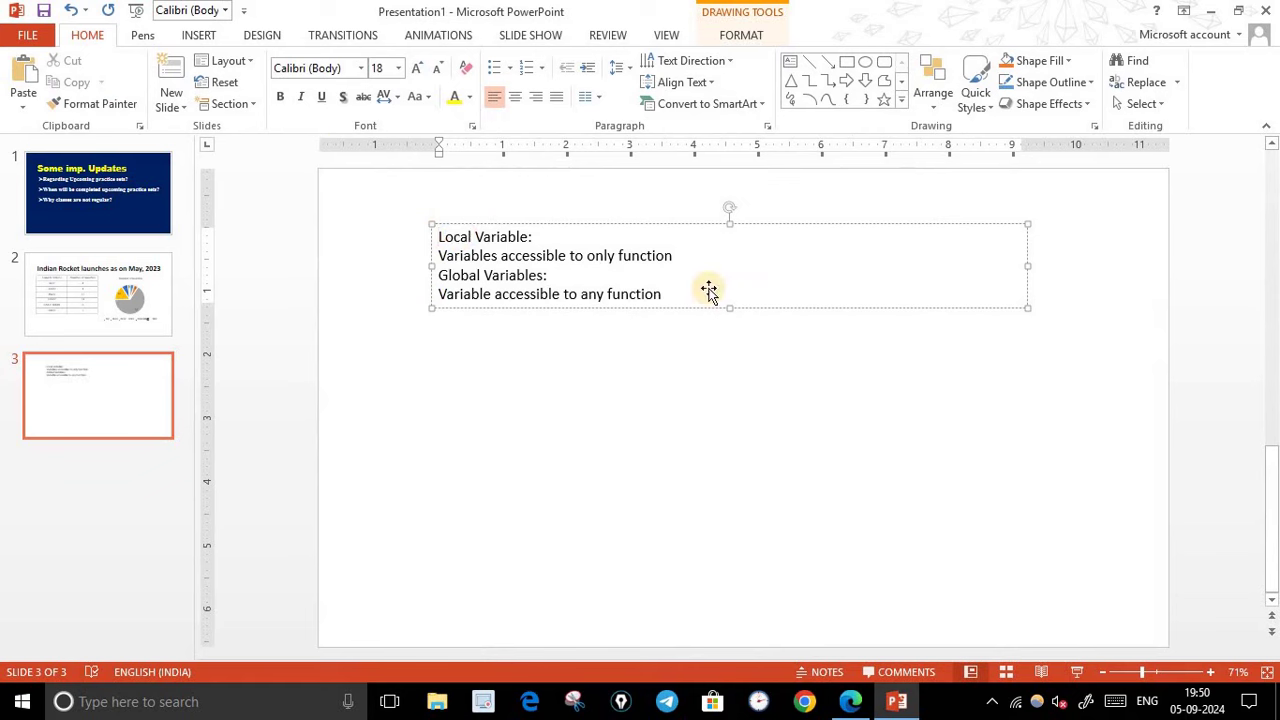
{"action": "type", "text": "1."}
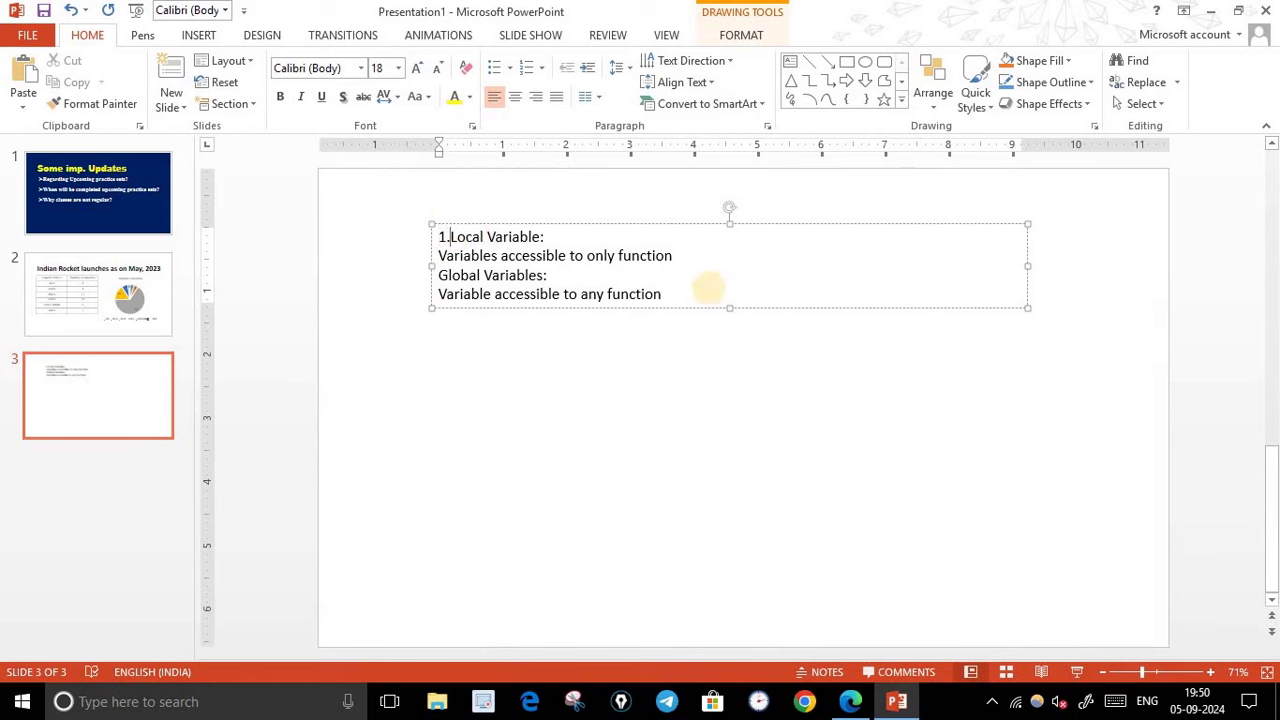
{"action": "key", "text": "Tab"}
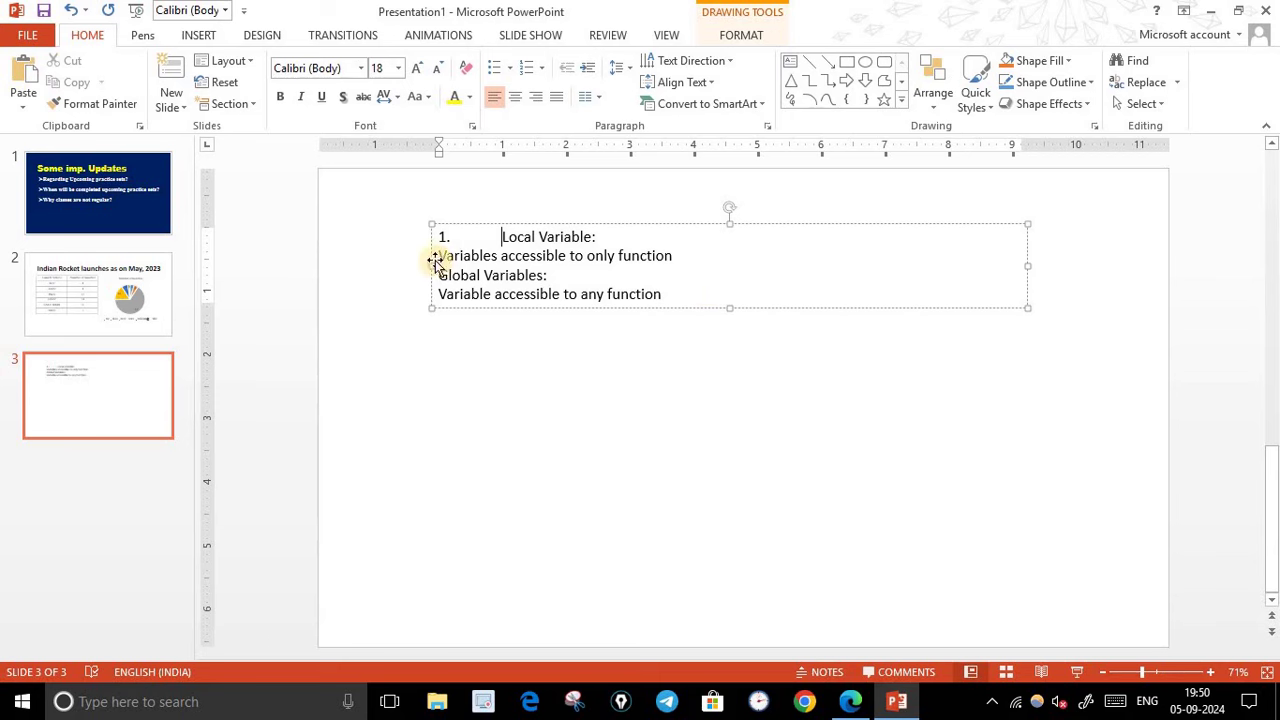
{"action": "left_click", "coordinate": [440, 257]}
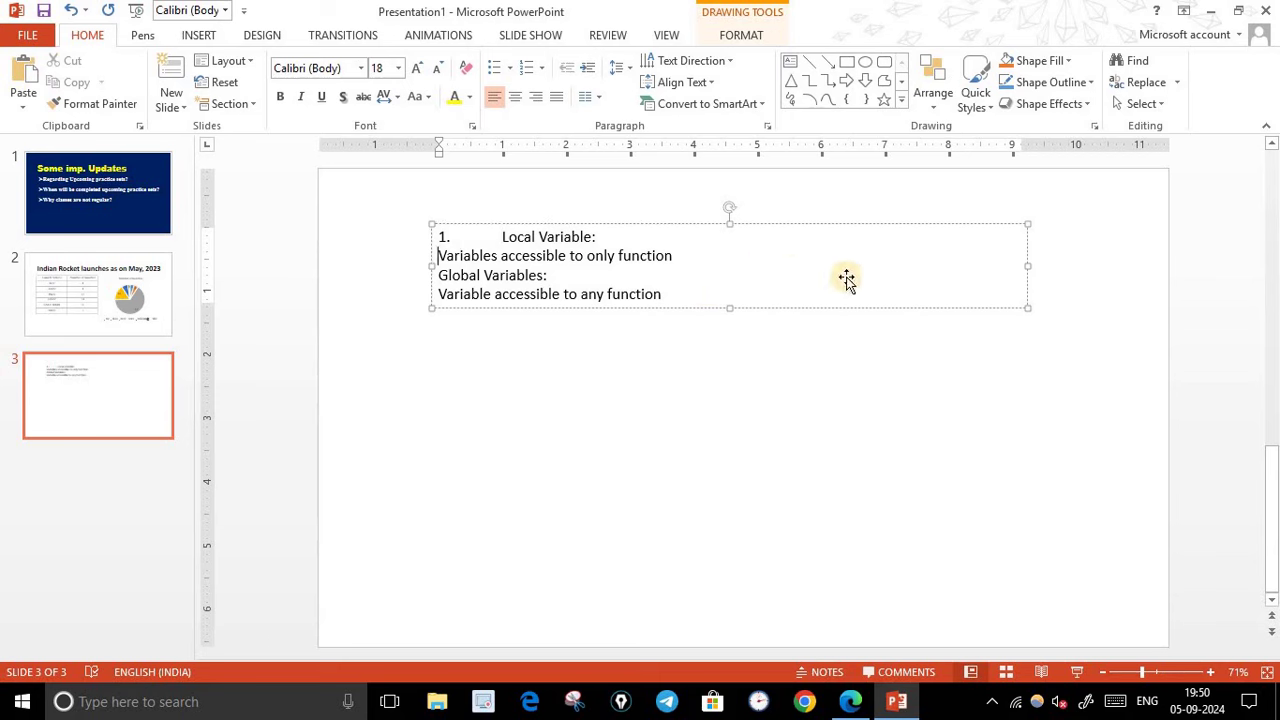
{"action": "key", "text": "Tab"}
{"action": "key", "text": "Tab"}
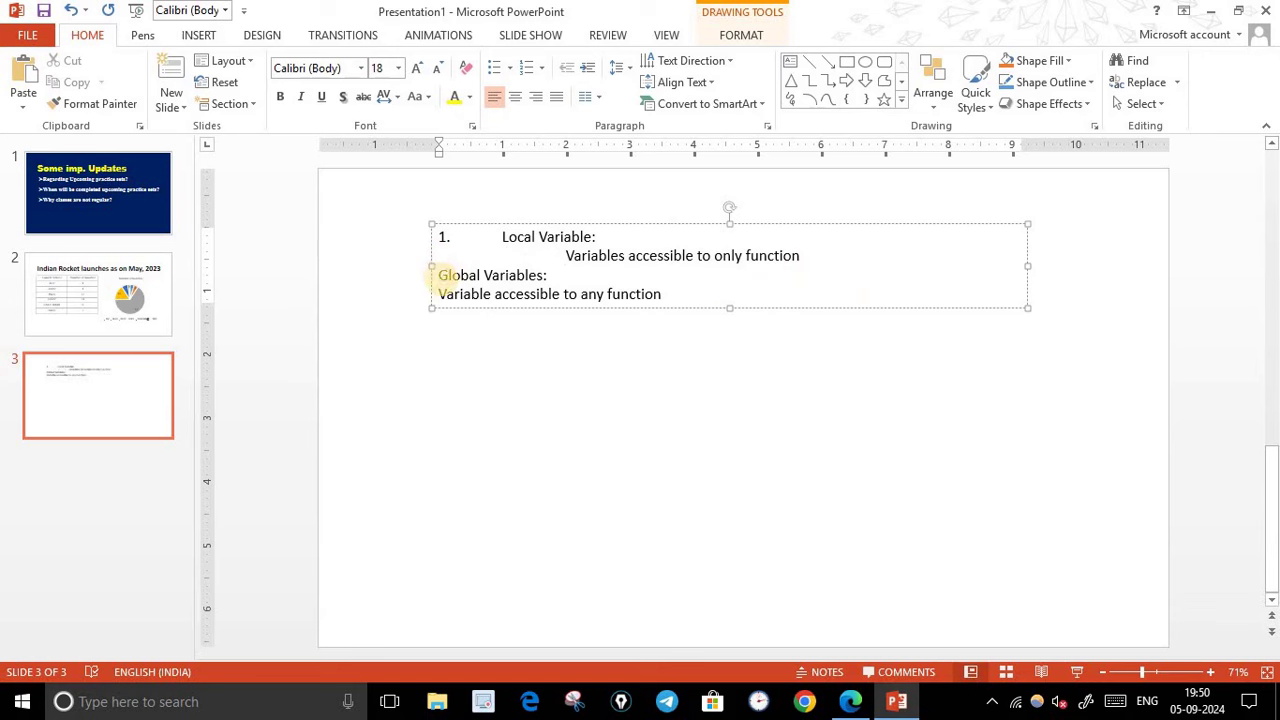
- Number Global Variables as 2. and indent its definition to align, then view the PDF
{"action": "left_click", "coordinate": [440, 274]}
{"action": "type", "text": "2."}
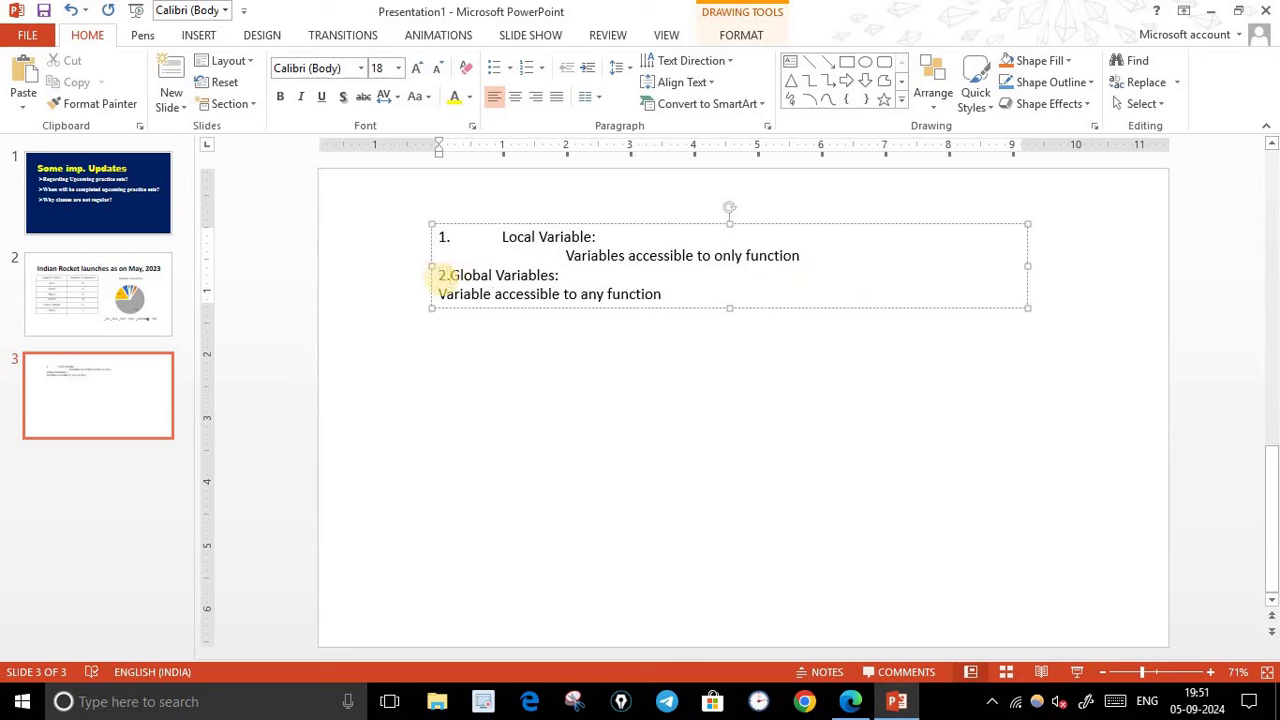
{"action": "key", "text": "Tab"}
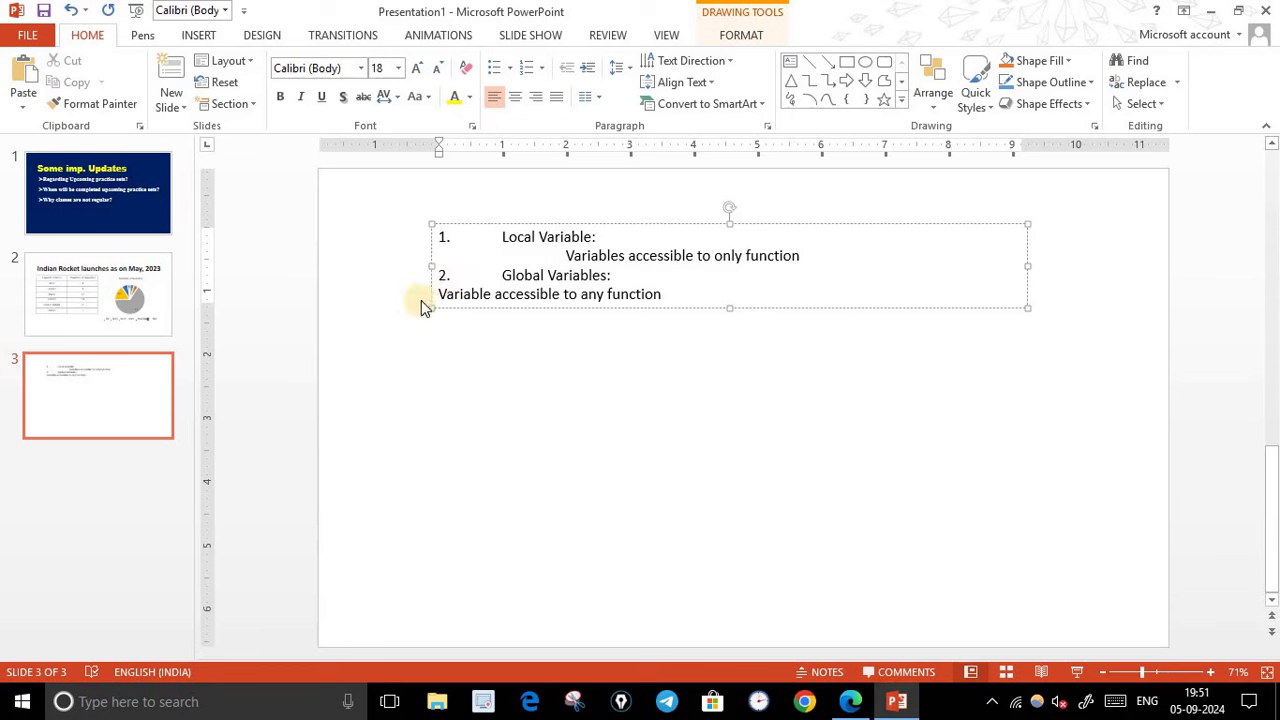
{"action": "left_click", "coordinate": [438, 293]}
{"action": "key", "text": "Tab"}
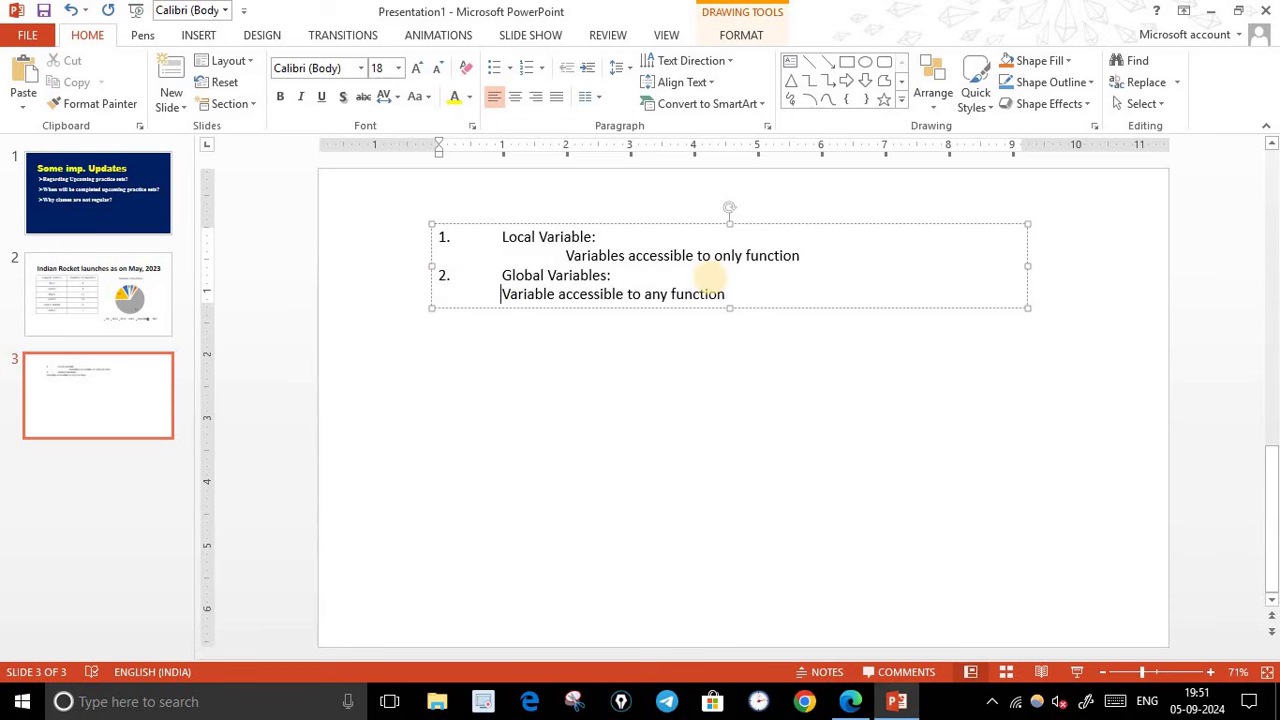
{"action": "key", "text": "Tab"}
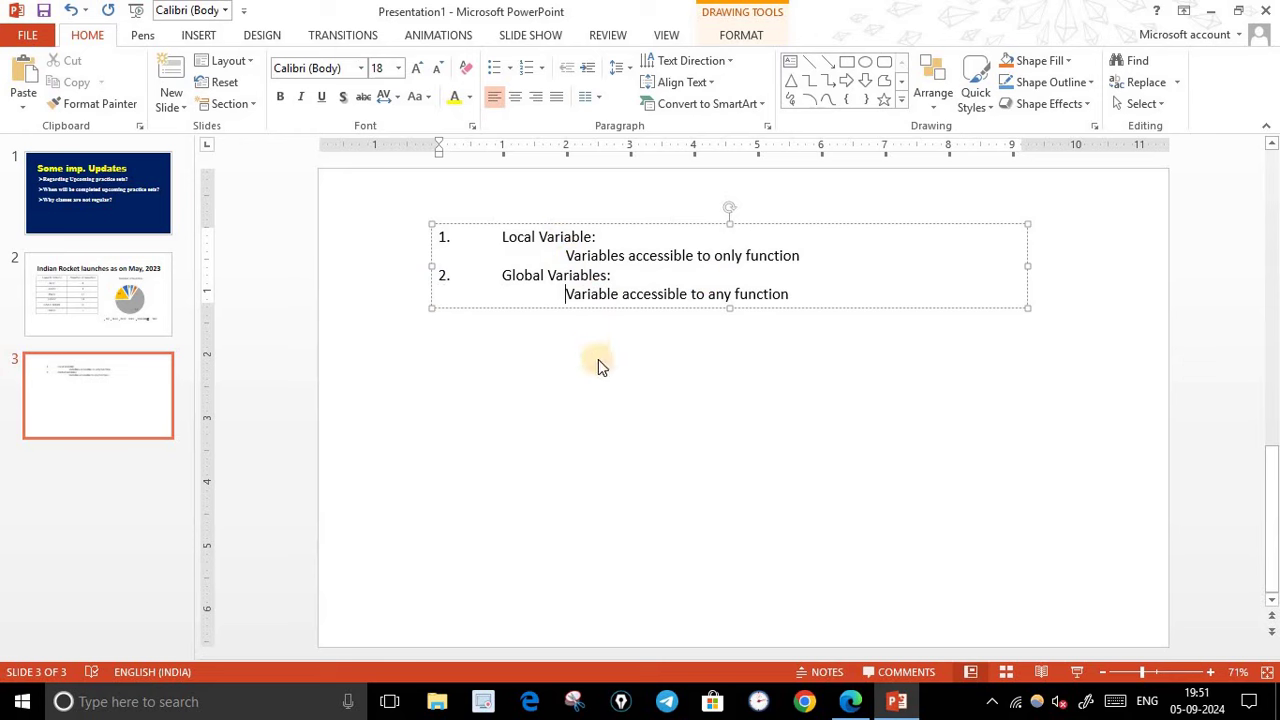
{"action": "left_click", "coordinate": [850, 701]}
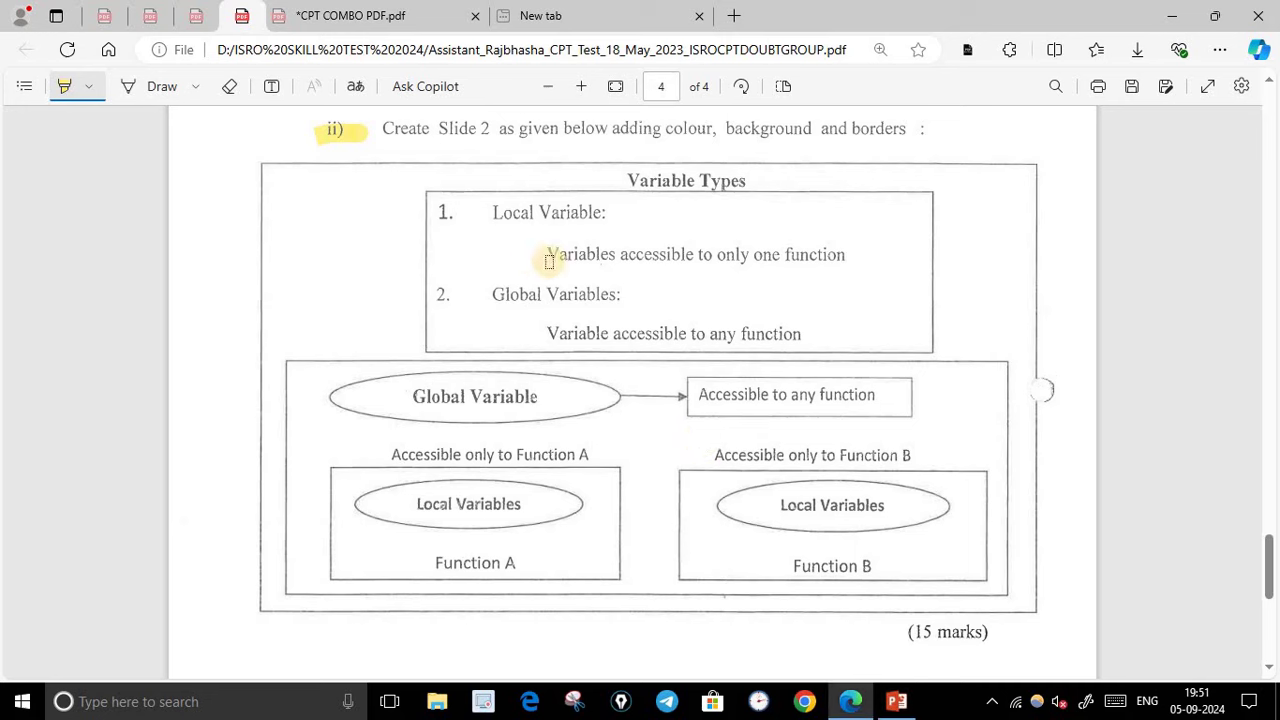
{"action": "left_click", "coordinate": [848, 699]}
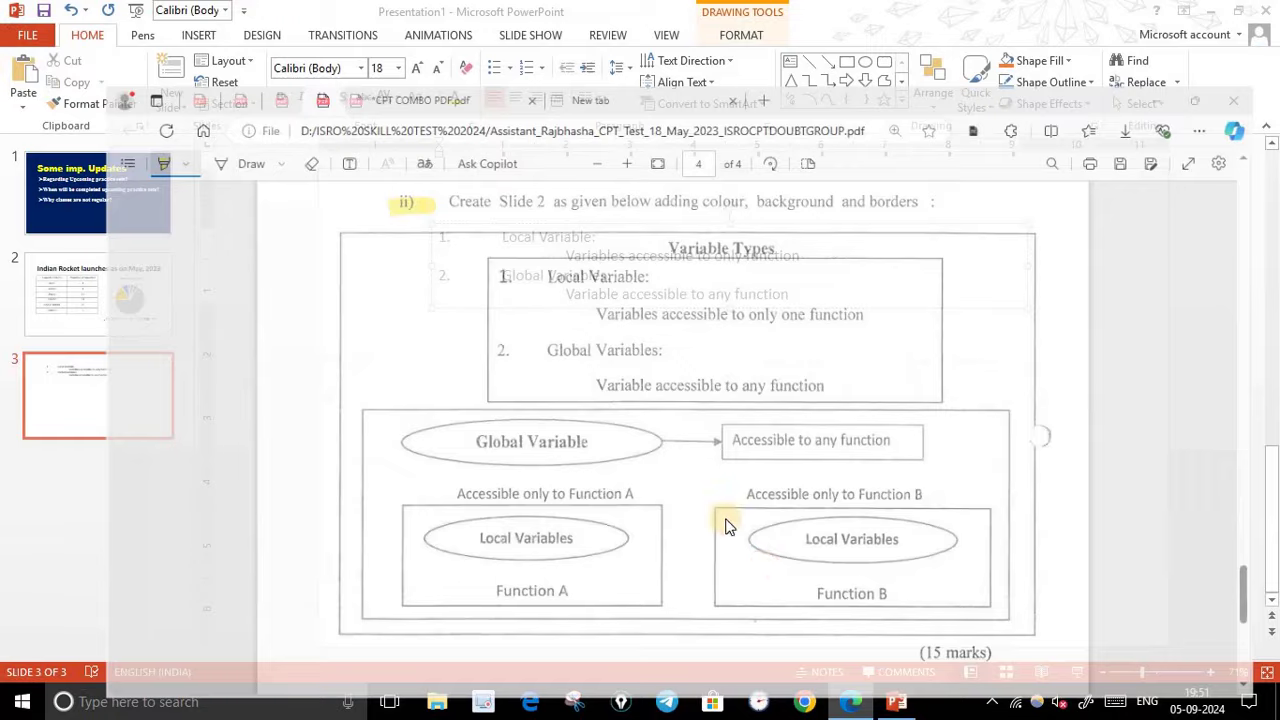
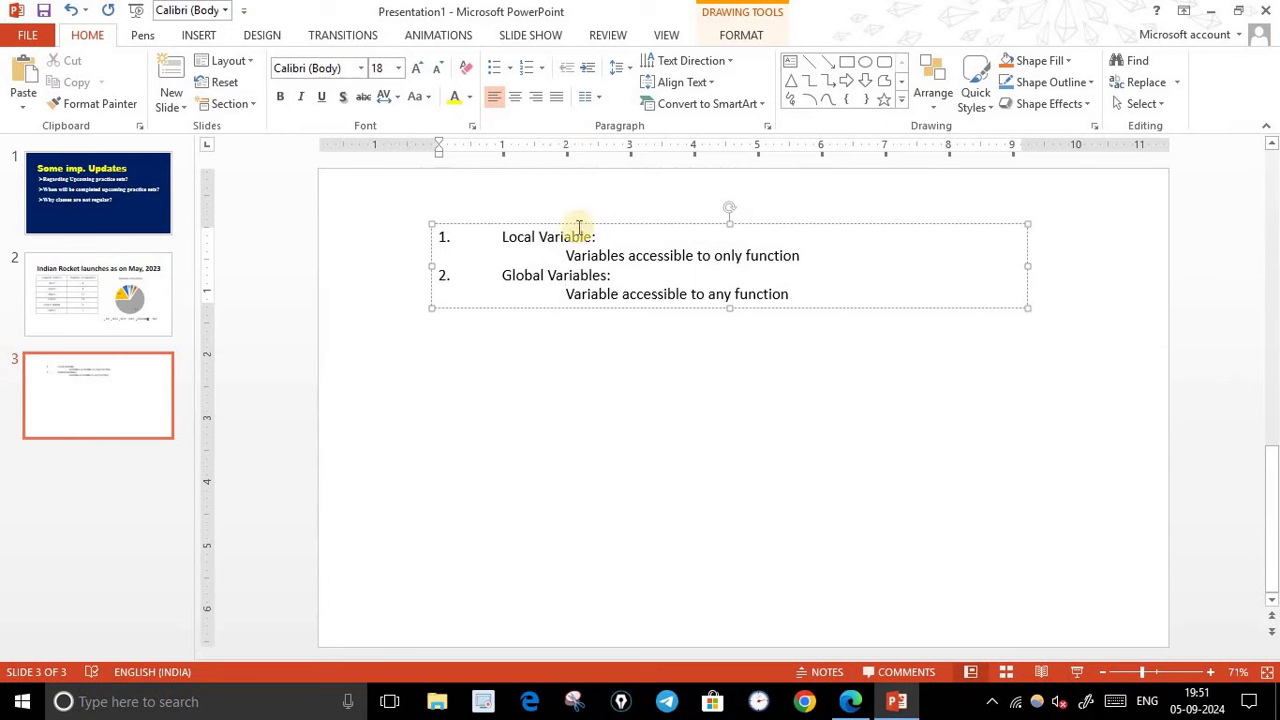
- Drag the ruler indent of both description lines left so they align under the Local and Global headings
{"action": "left_click", "coordinate": [566, 256]}
{"action": "left_click_drag", "start_coordinate": [564, 154], "coordinate": [556, 165]}
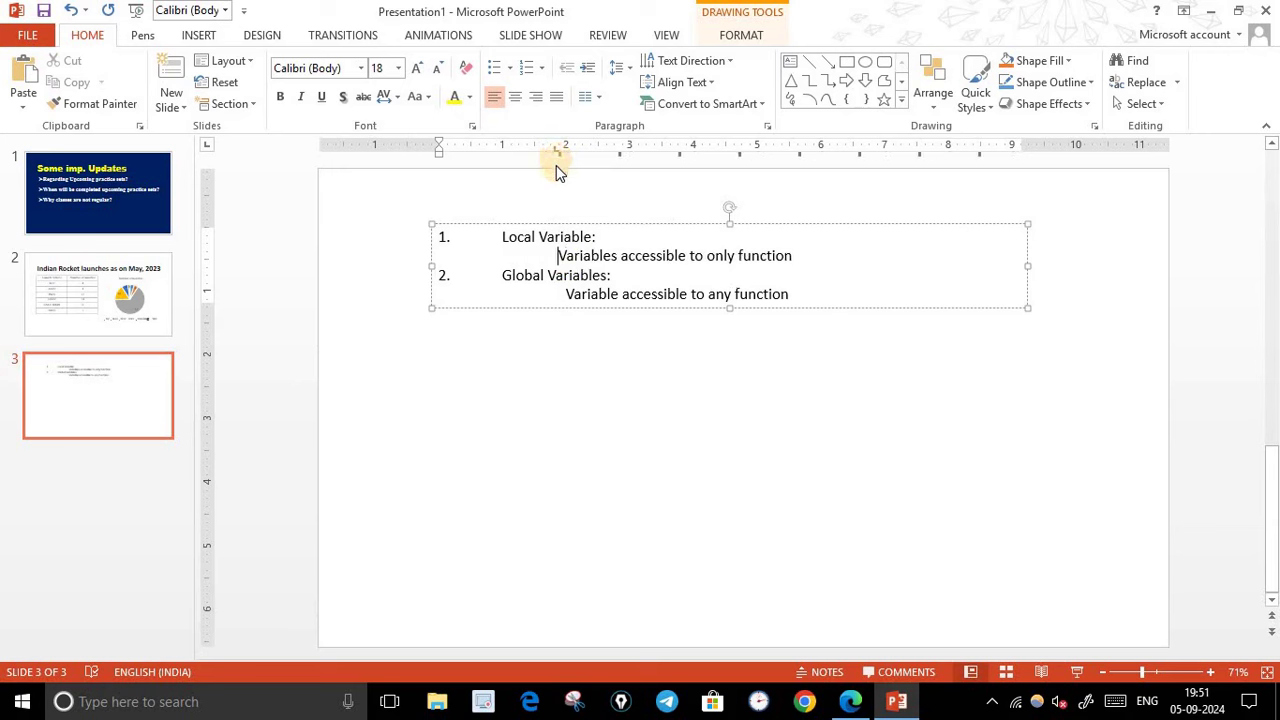
{"action": "left_click", "coordinate": [566, 293]}
{"action": "left_click_drag", "start_coordinate": [568, 156], "coordinate": [556, 155]}
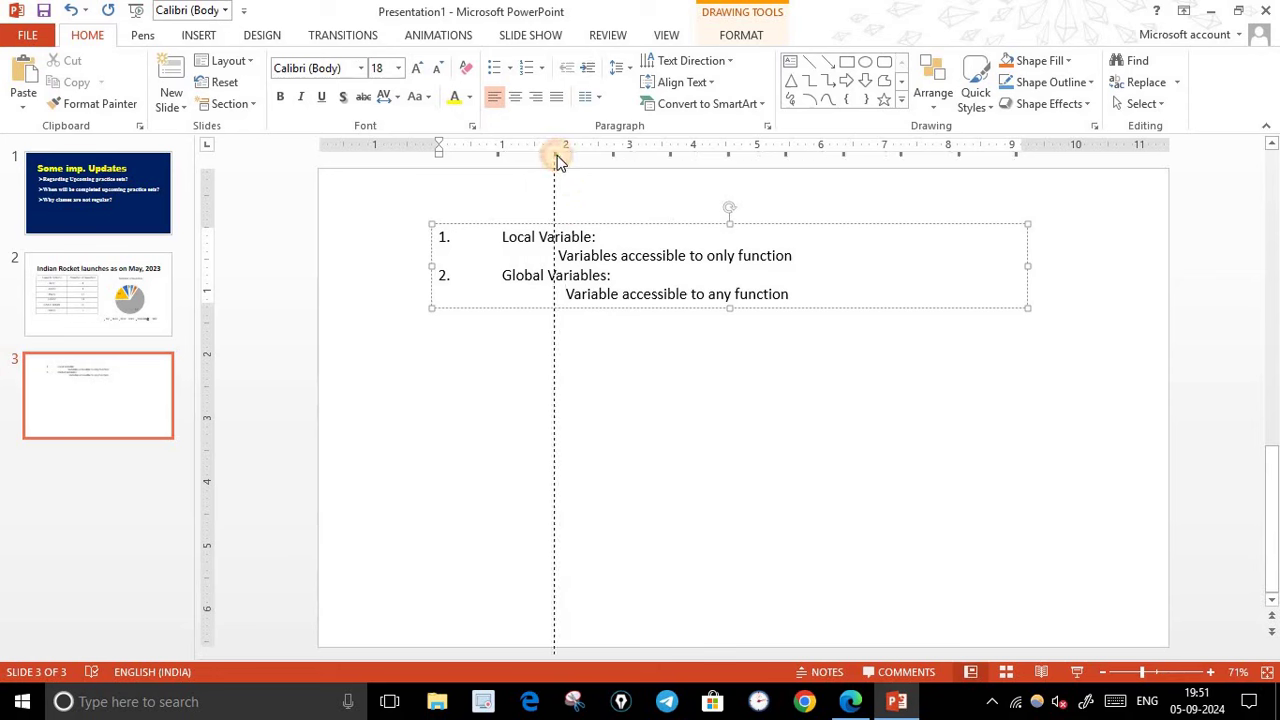
{"action": "left_click_drag", "start_coordinate": [556, 155], "coordinate": [556, 157]}
{"action": "left_click", "coordinate": [816, 296]}
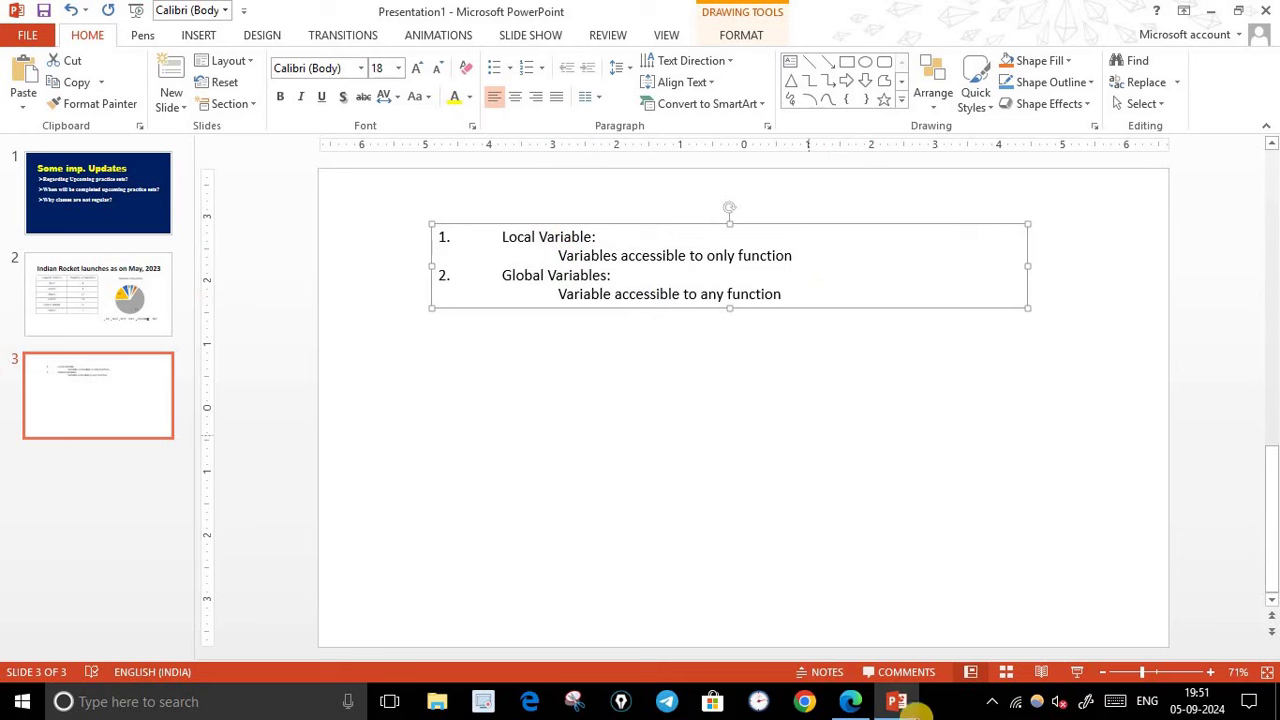
- Give all the list text 2.0 line spacing and 20 pt size, then compare with the reference PDF
{"action": "left_click", "coordinate": [850, 701]}
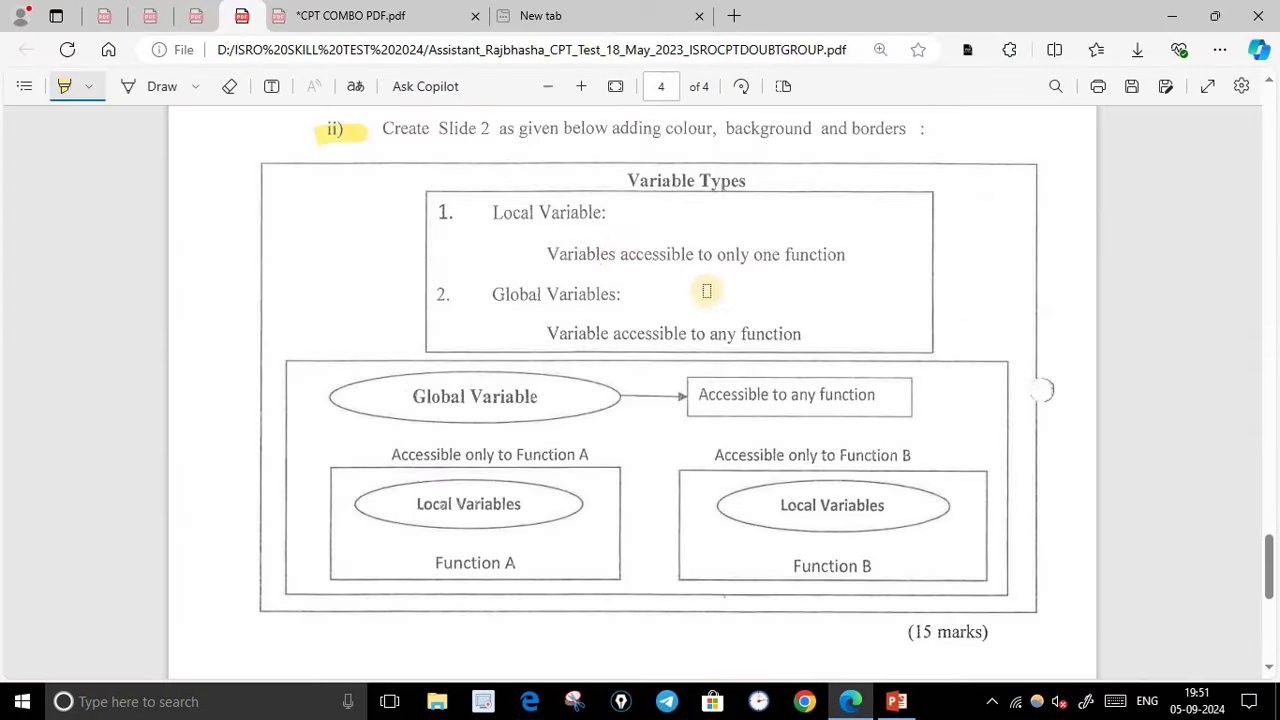
{"action": "left_click", "coordinate": [850, 701]}
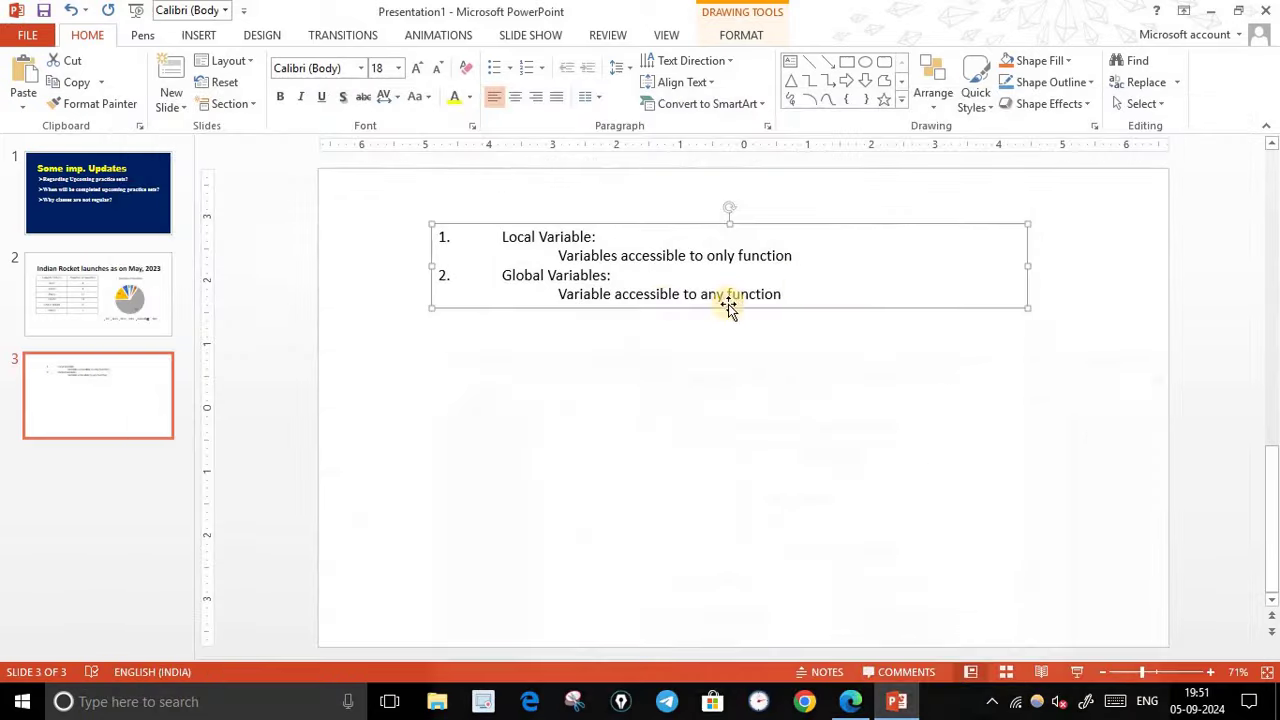
{"action": "left_click", "coordinate": [787, 292]}
{"action": "key", "text": "ctrl+a"}
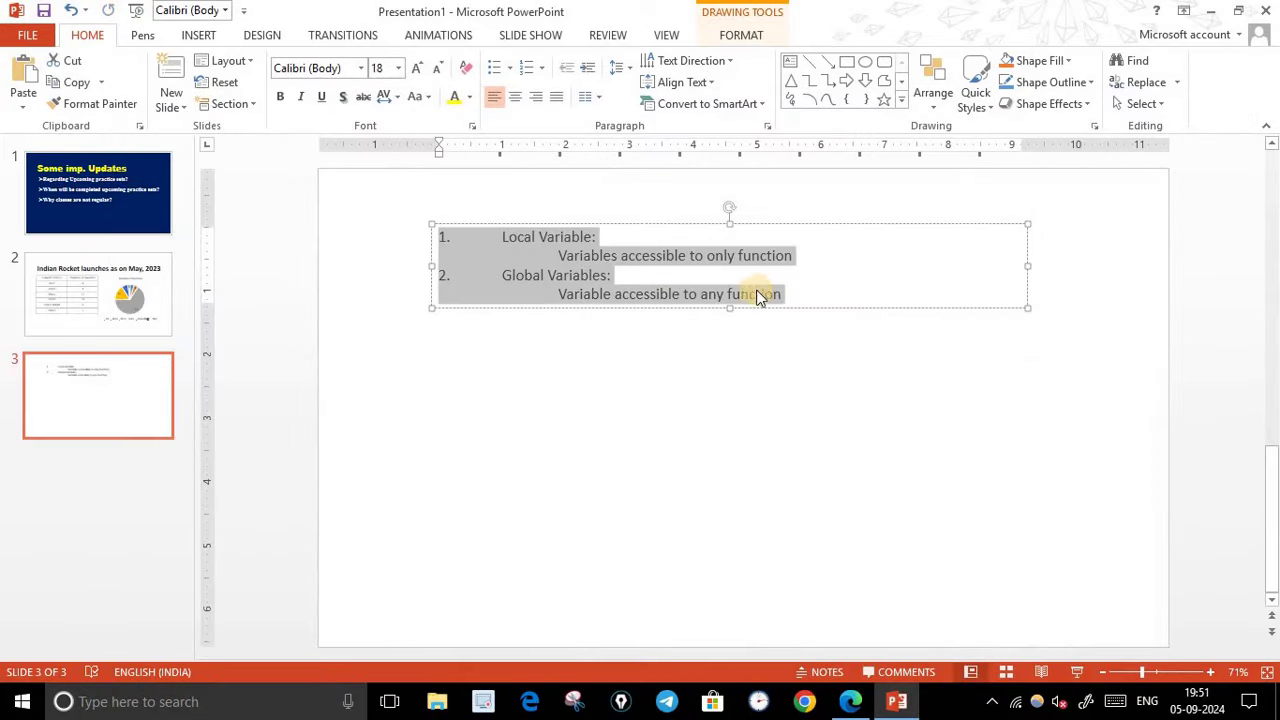
{"action": "left_click", "coordinate": [629, 69]}
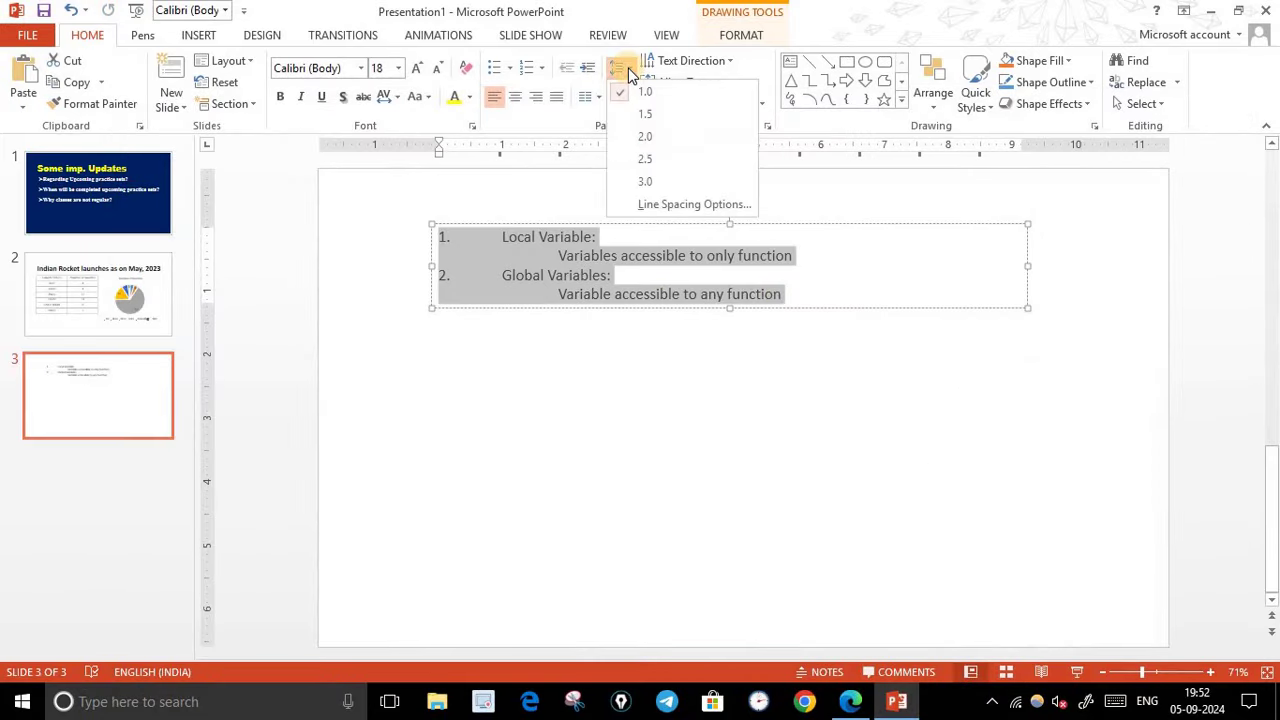
{"action": "left_click", "coordinate": [646, 136]}
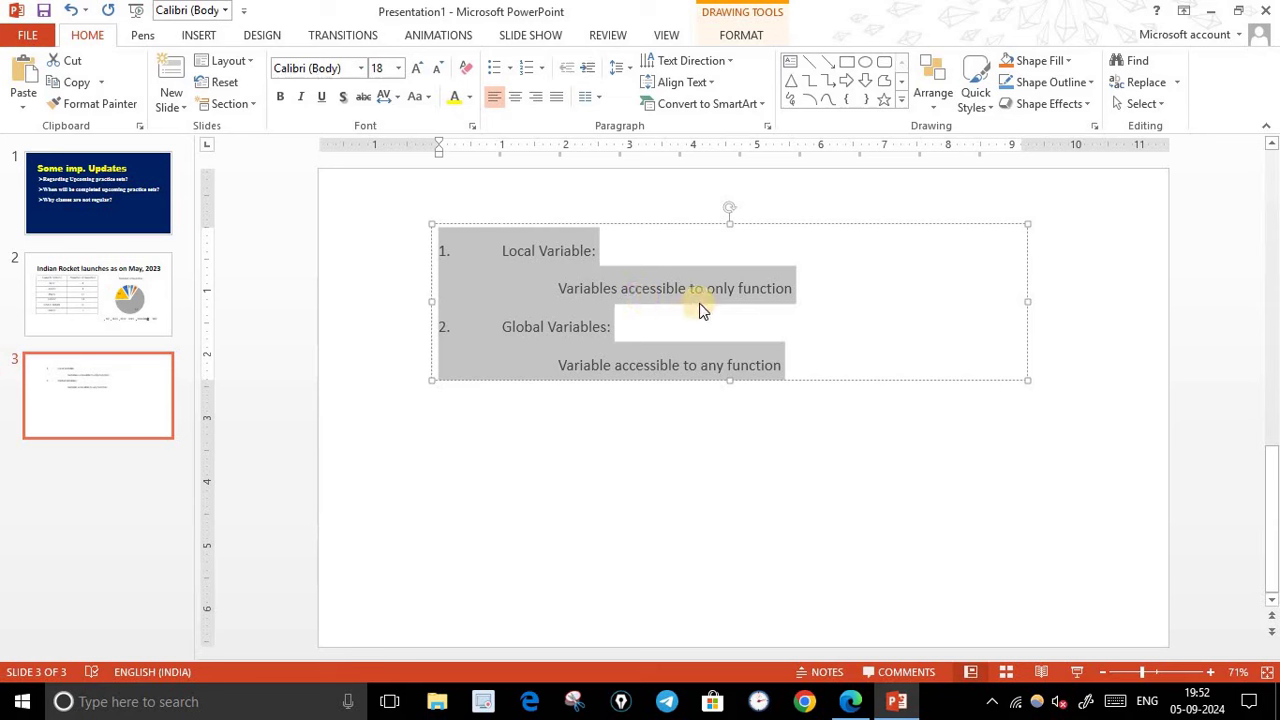
{"action": "left_click", "coordinate": [419, 68]}
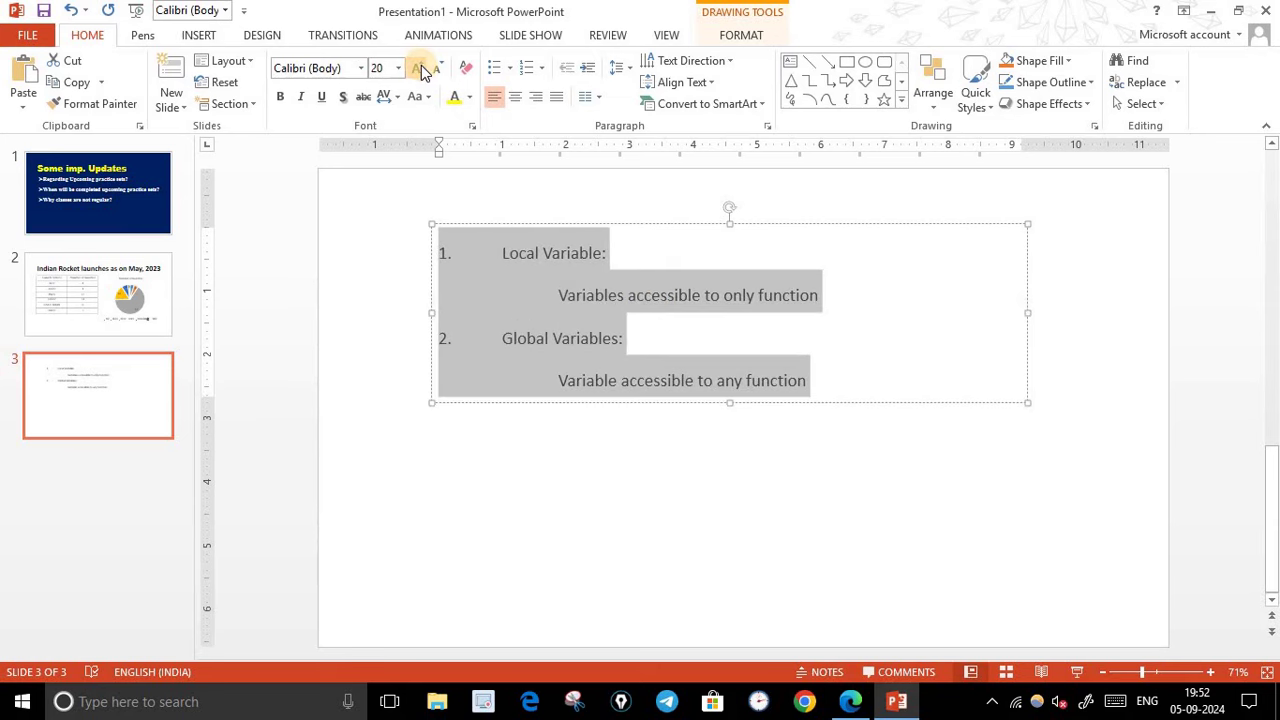
{"action": "left_click", "coordinate": [849, 699]}
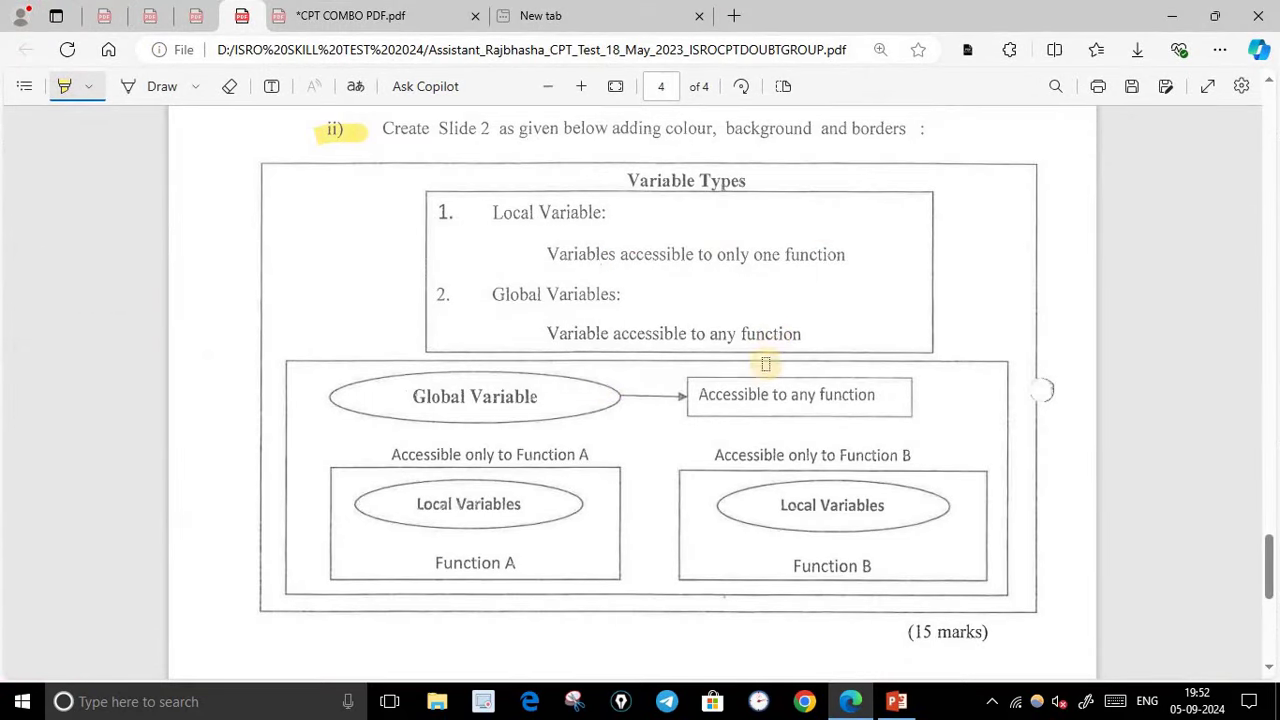
- Insert 'one' after 'only' in the first description, checking the wording against the reference PDF
{"action": "left_click", "coordinate": [848, 704]}
{"action": "left_click", "coordinate": [848, 704]}
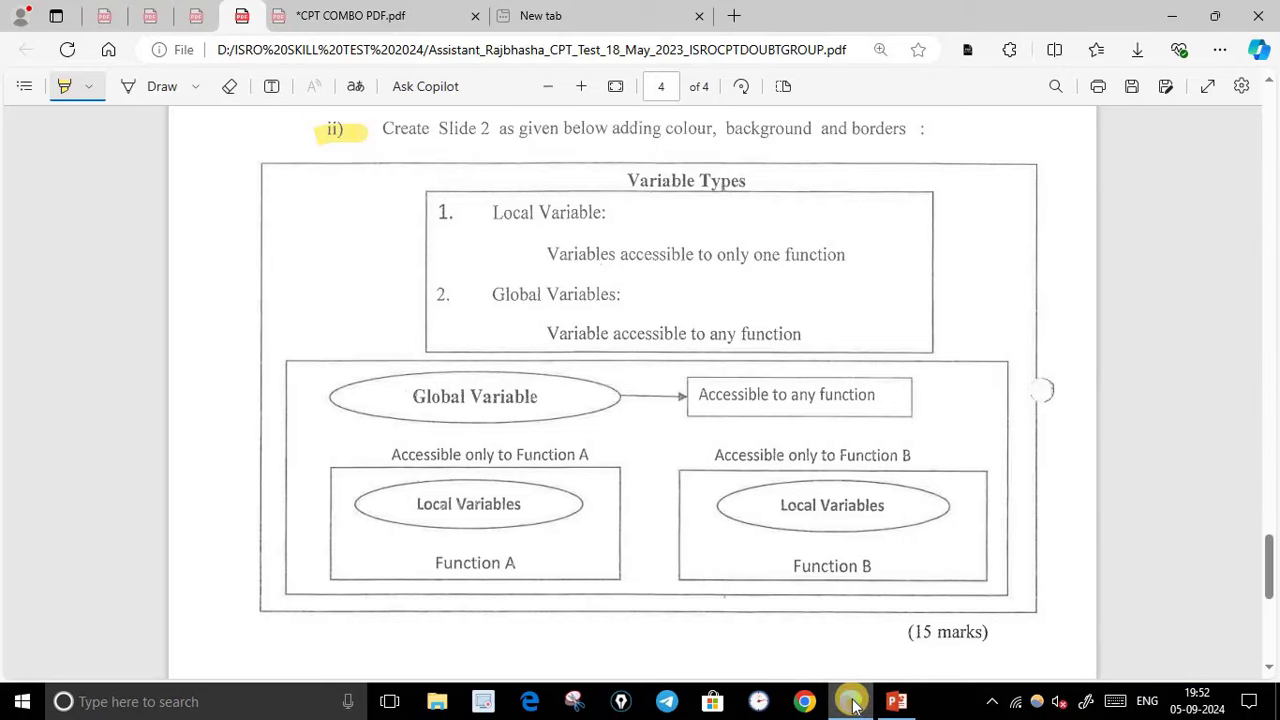
{"action": "left_click", "coordinate": [851, 704]}
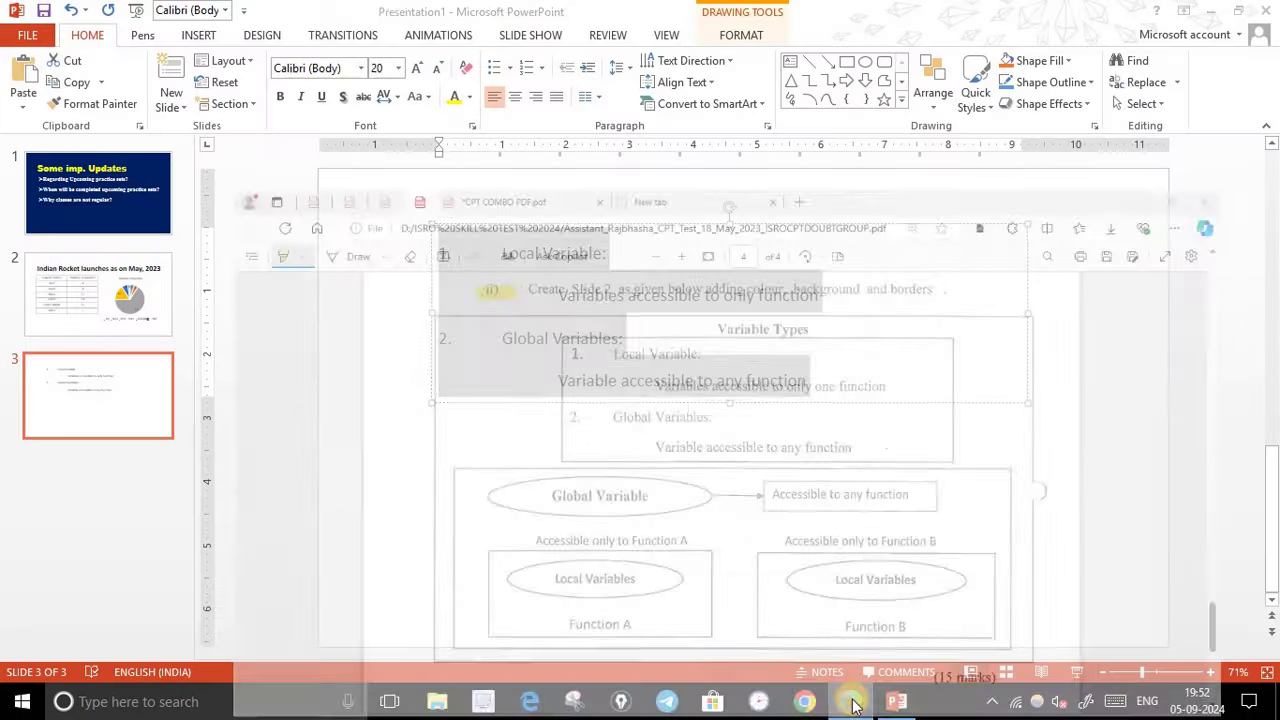
{"action": "left_click", "coordinate": [726, 322]}
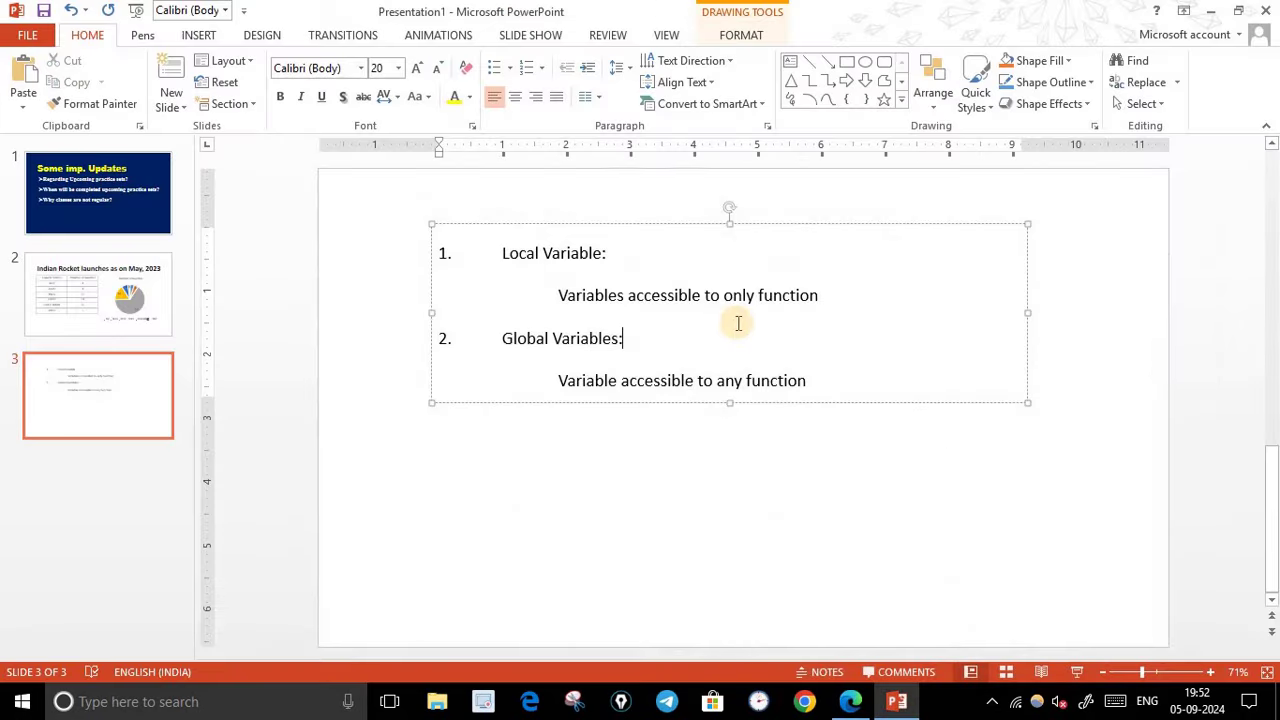
{"action": "left_click", "coordinate": [754, 296]}
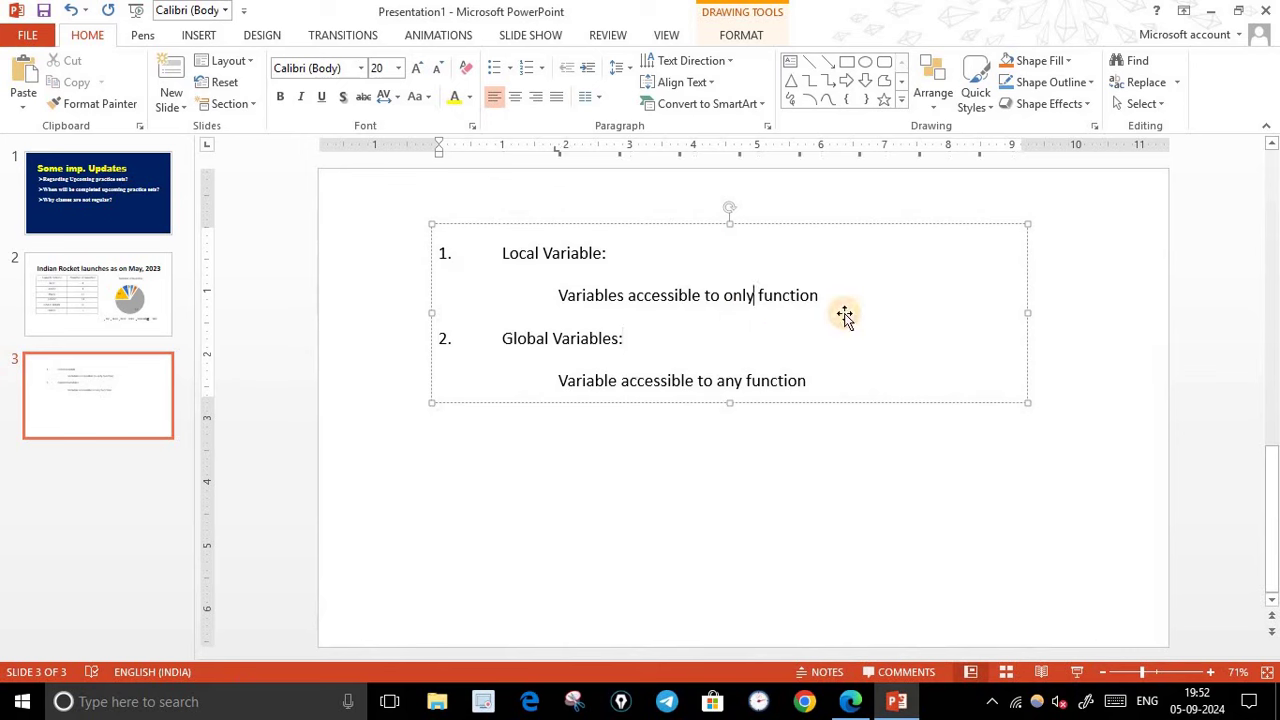
{"action": "type", "text": "one"}
{"action": "left_click", "coordinate": [785, 497]}
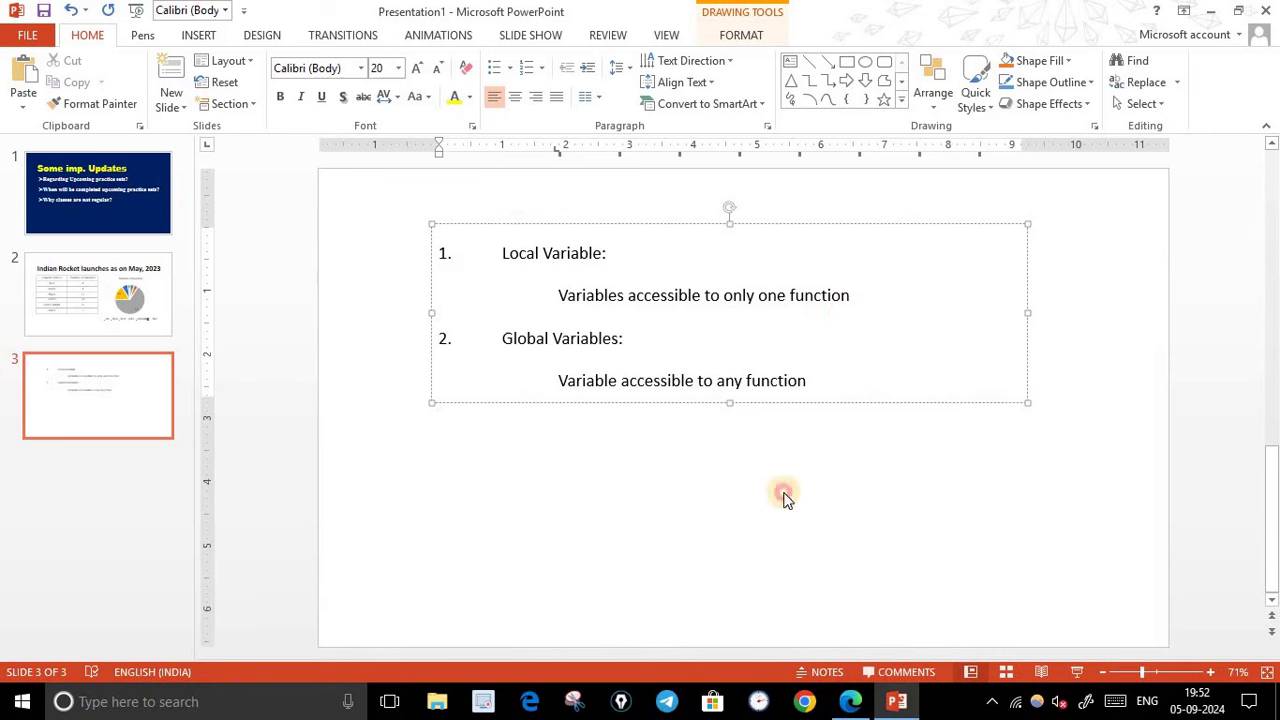
{"action": "left_click", "coordinate": [722, 293]}
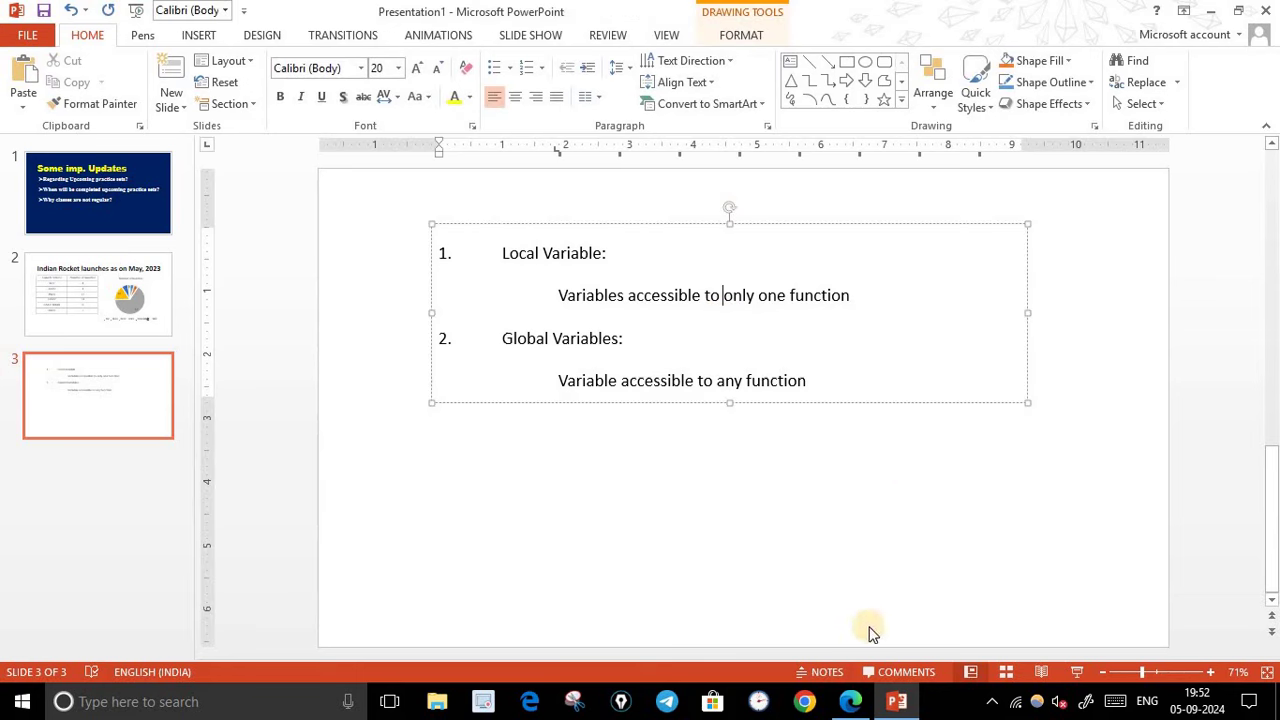
{"action": "left_click", "coordinate": [850, 701]}
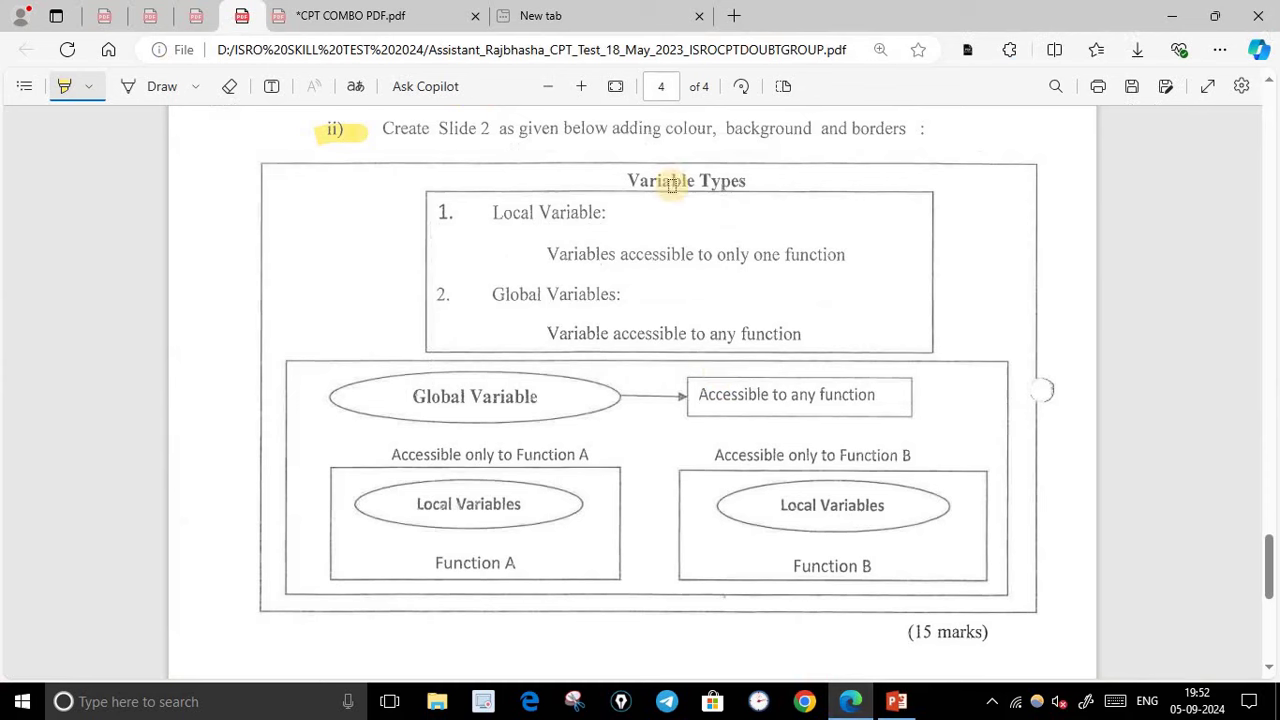
{"action": "left_click", "coordinate": [848, 700]}
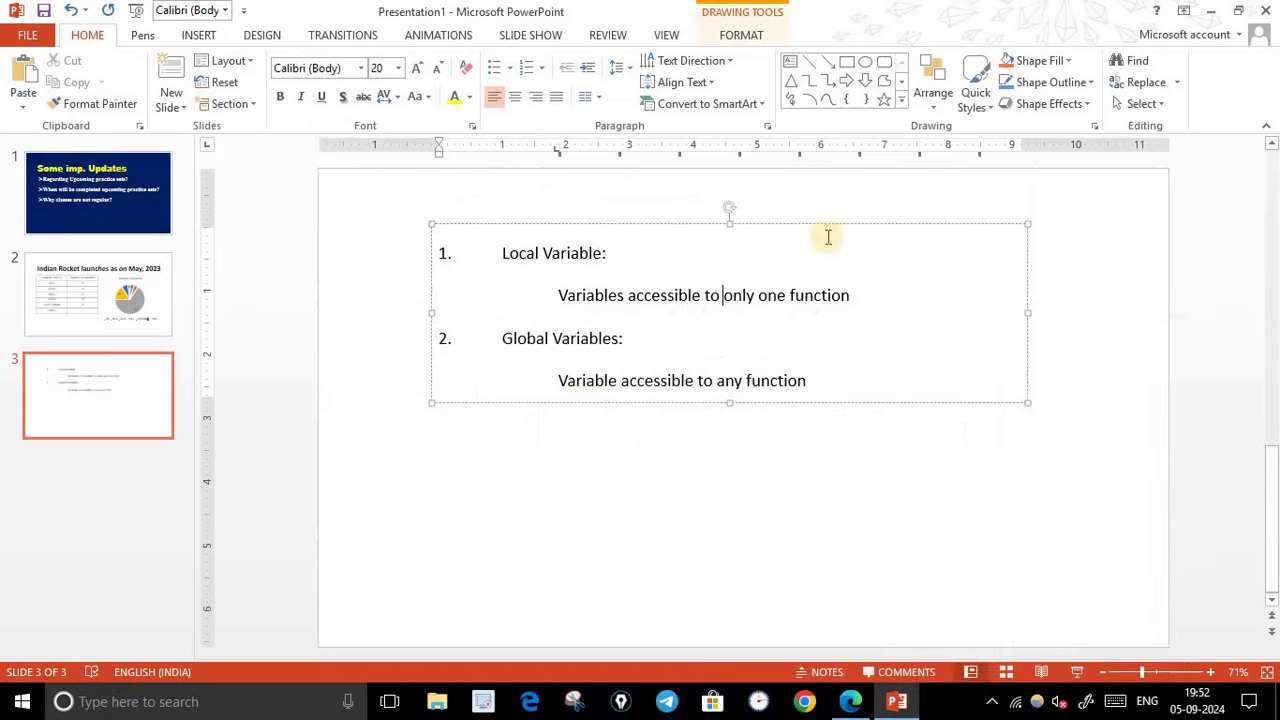
- Draw a text box above the list and type the heading 'Variable Types'
{"action": "left_click", "coordinate": [791, 62]}
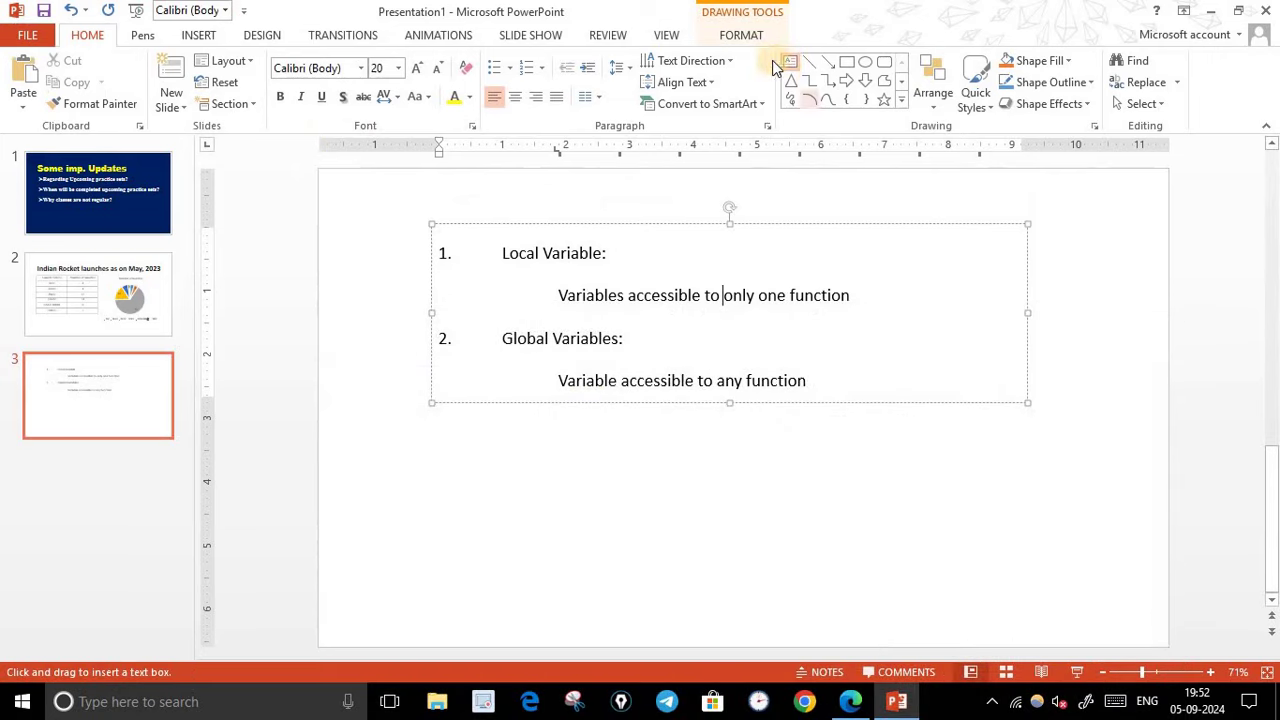
{"action": "left_click_drag", "start_coordinate": [634, 190], "coordinate": [800, 218]}
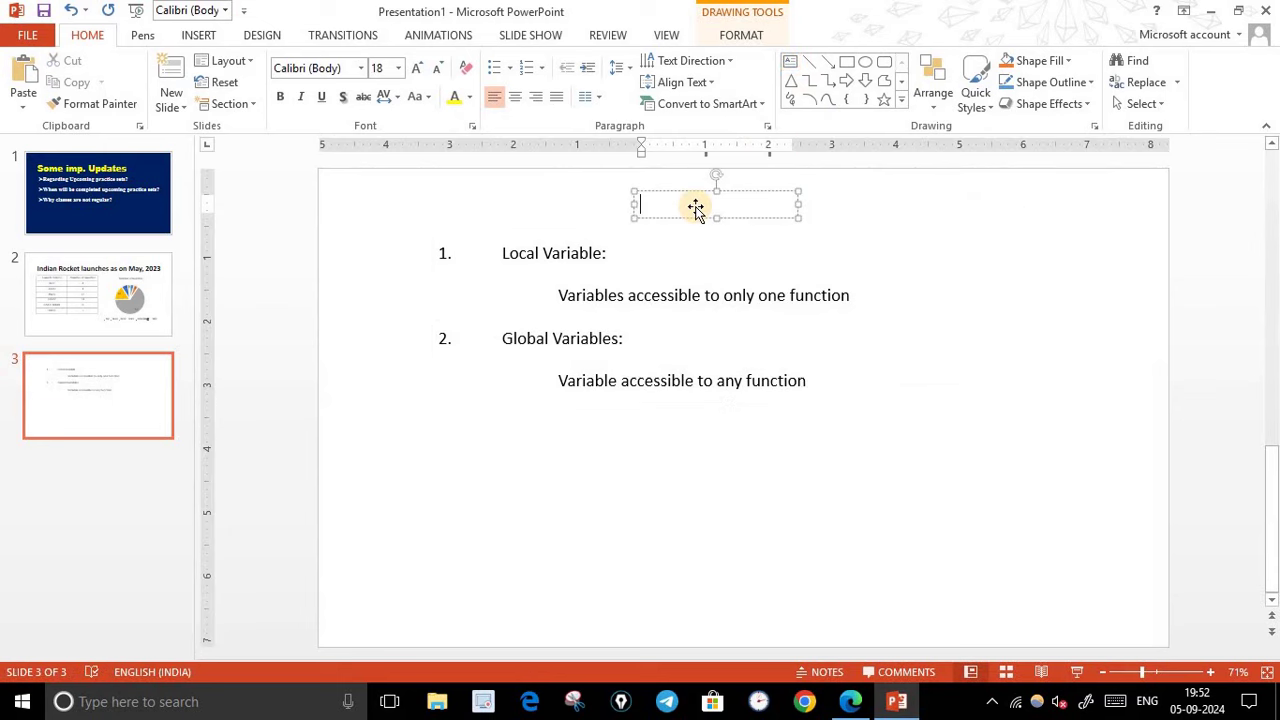
{"action": "type", "text": "V"}
{"action": "type", "text": "arible"}
{"action": "key", "text": "BackSpace"}
{"action": "type", "text": "le "}
{"action": "type", "text": "Types"}
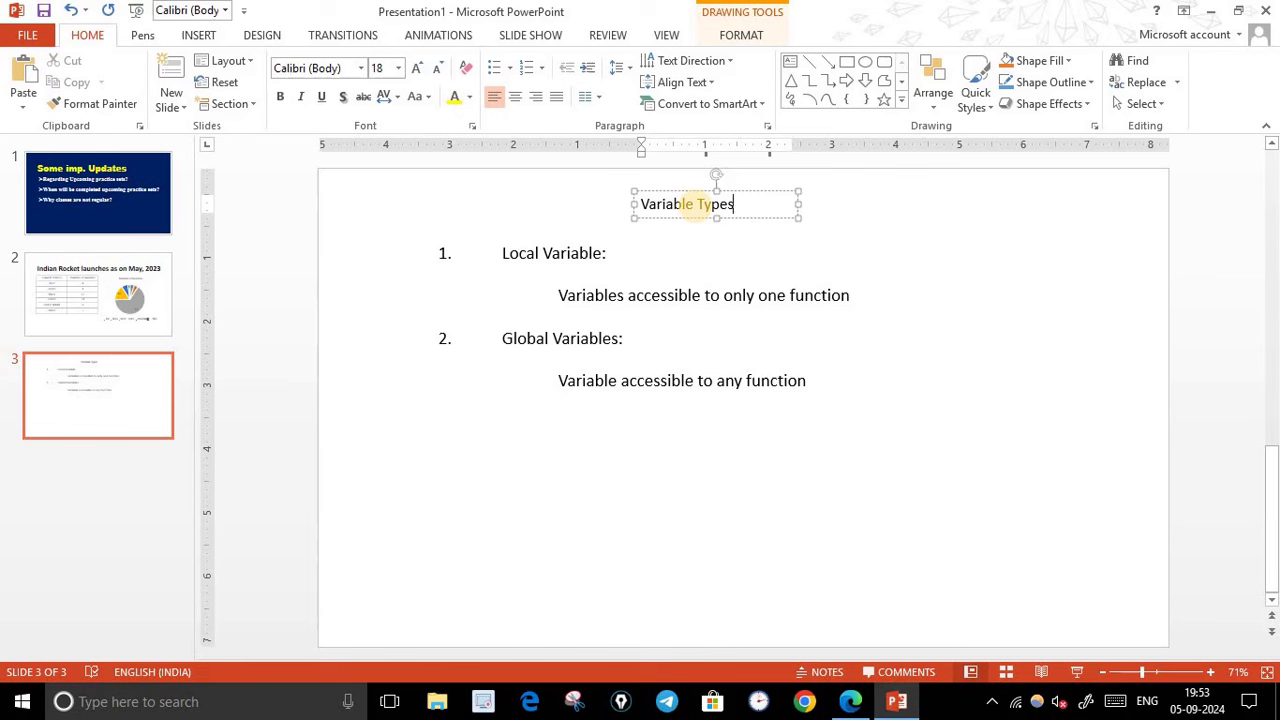
- Make the Variable Types heading bold at 20 pt
{"action": "triple_click", "coordinate": [692, 204]}
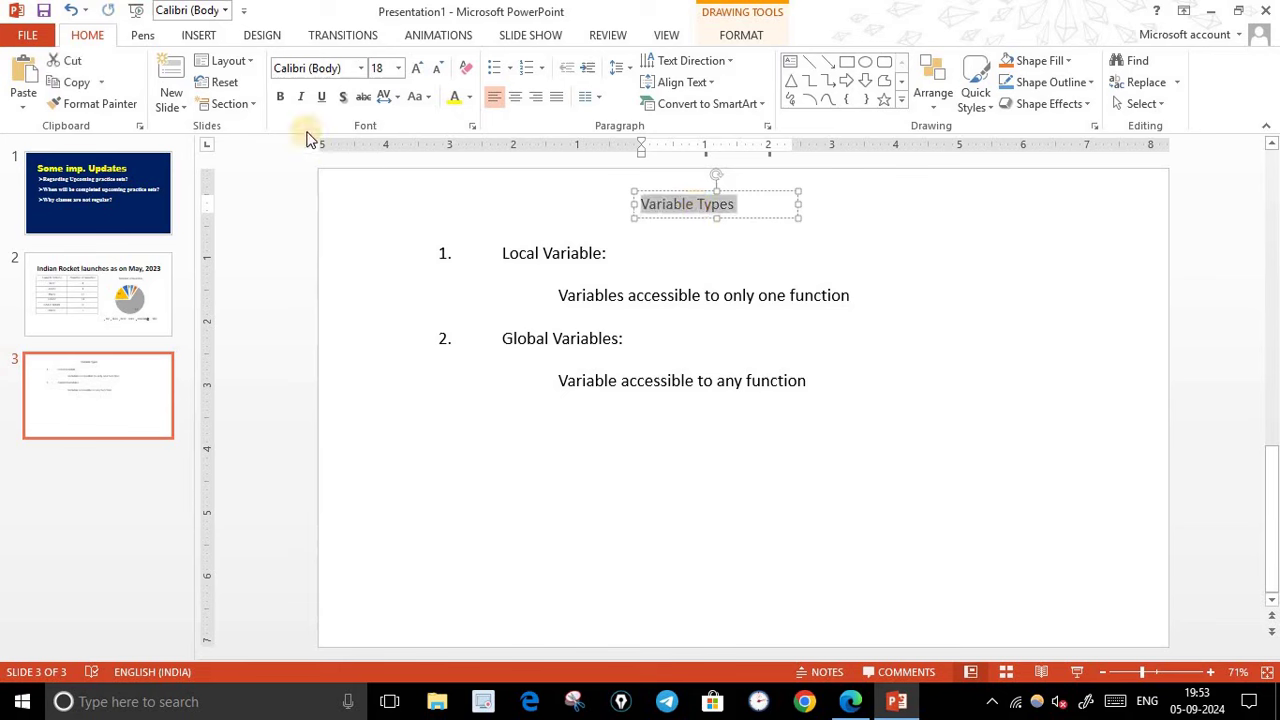
{"action": "left_click", "coordinate": [284, 100]}
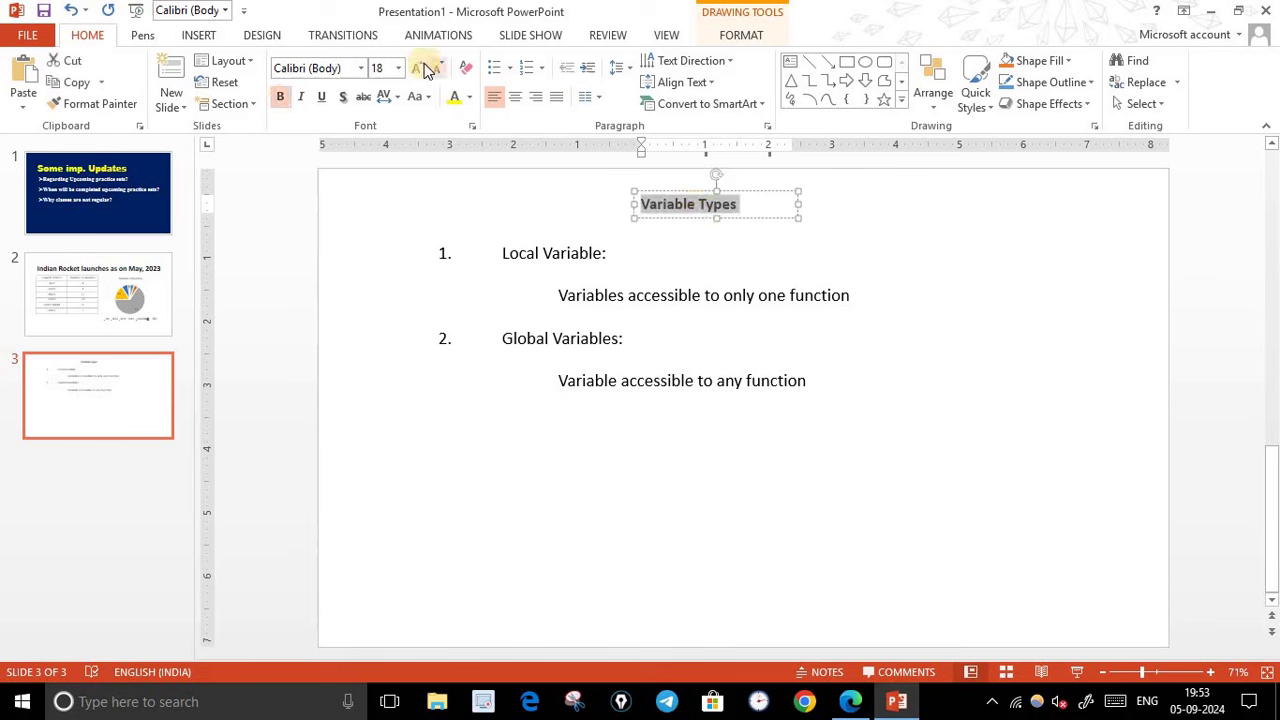
{"action": "left_click", "coordinate": [419, 66]}
{"action": "left_click", "coordinate": [419, 66]}
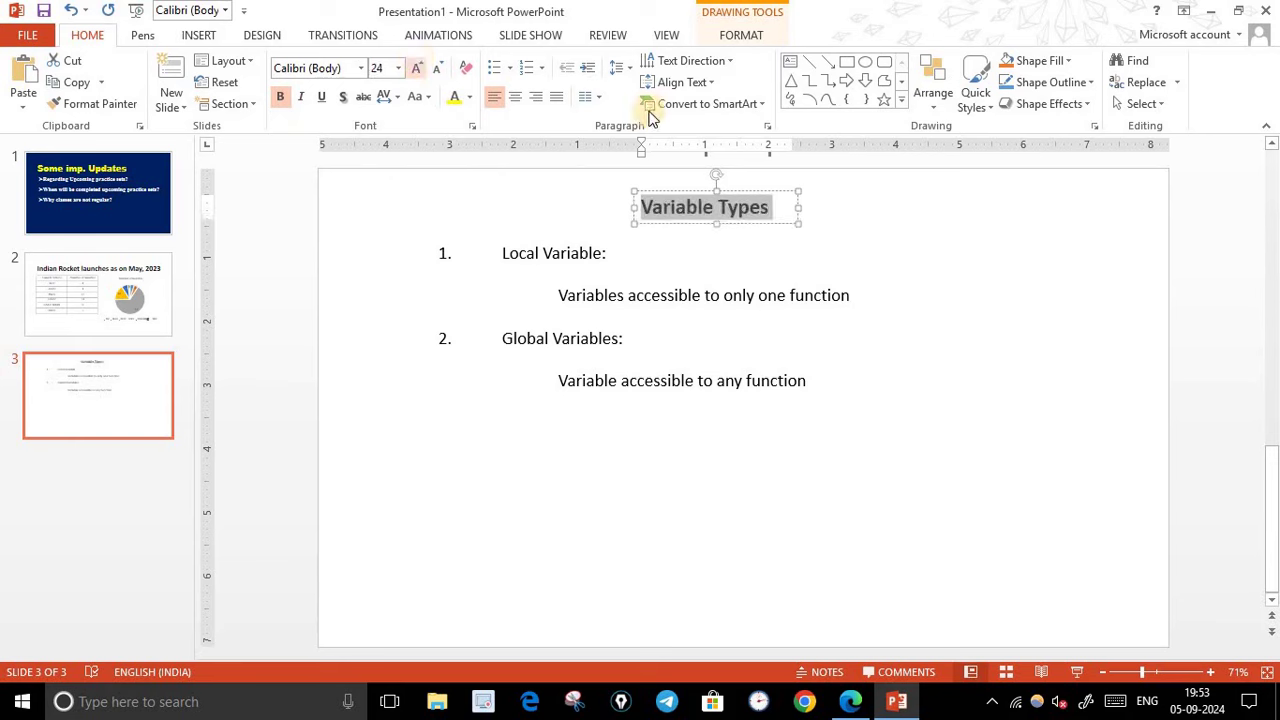
{"action": "left_click", "coordinate": [442, 67]}
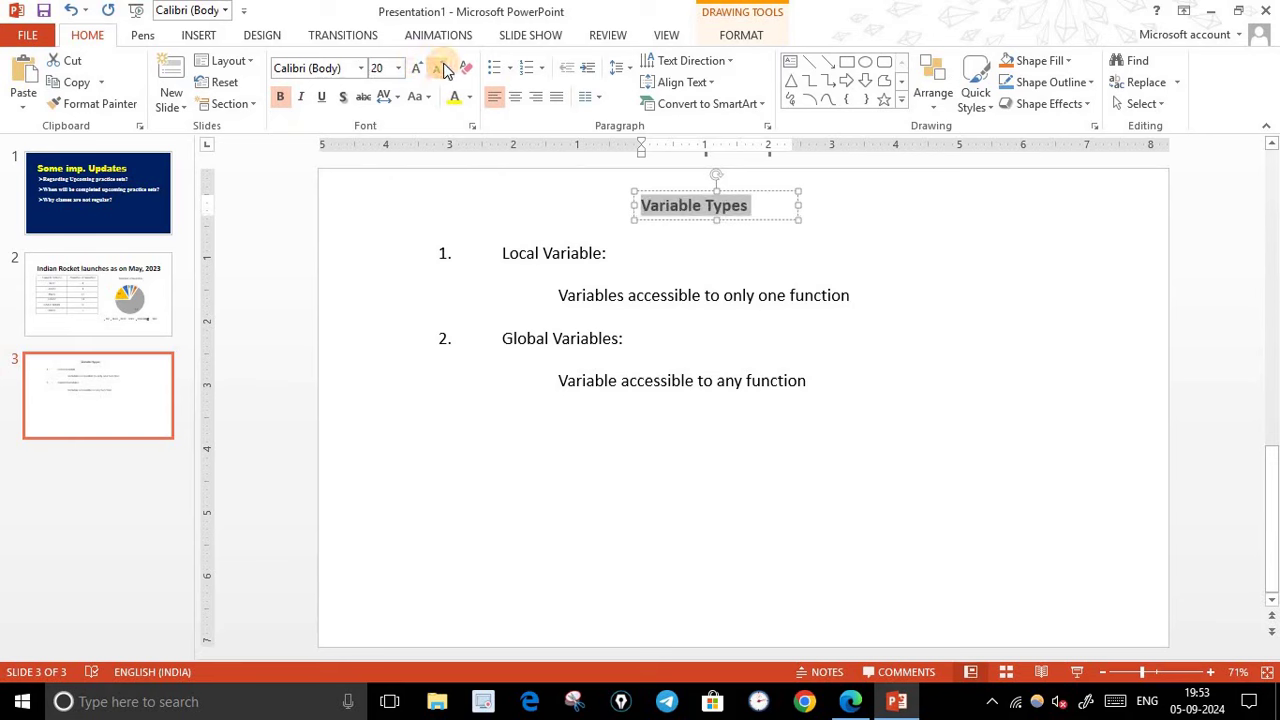
{"action": "left_click", "coordinate": [846, 194]}
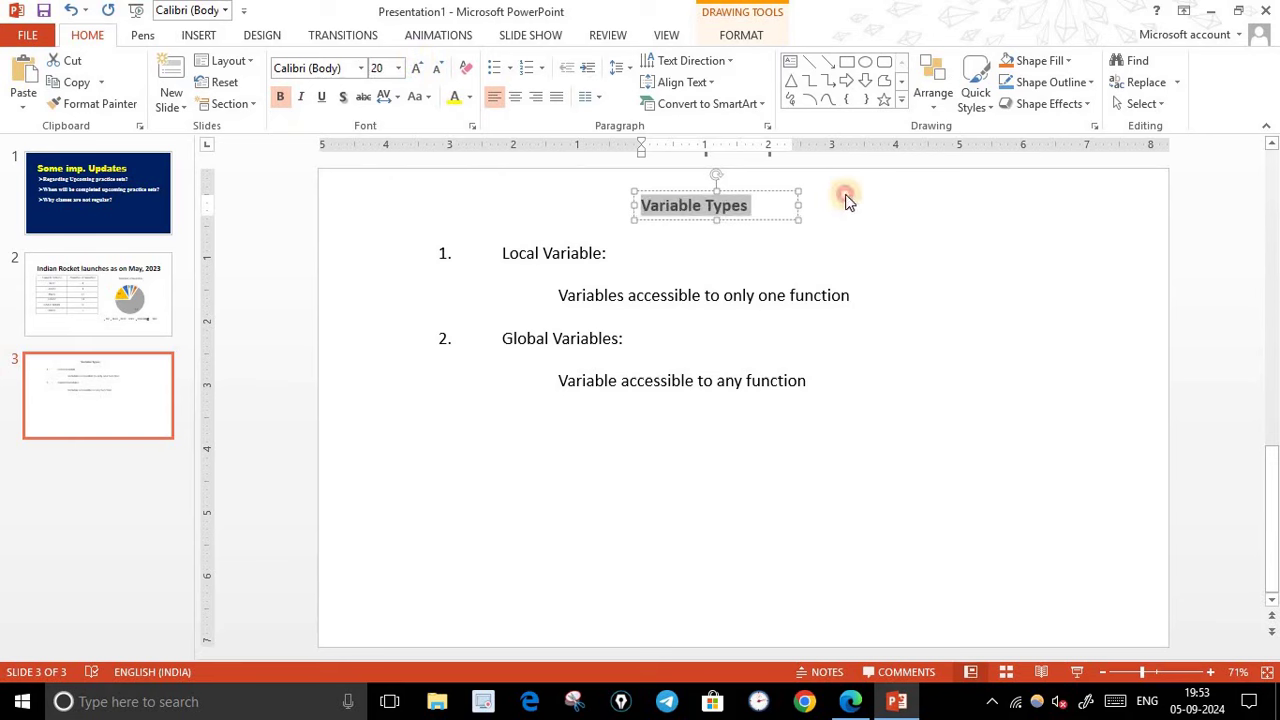
{"action": "left_click", "coordinate": [723, 257]}
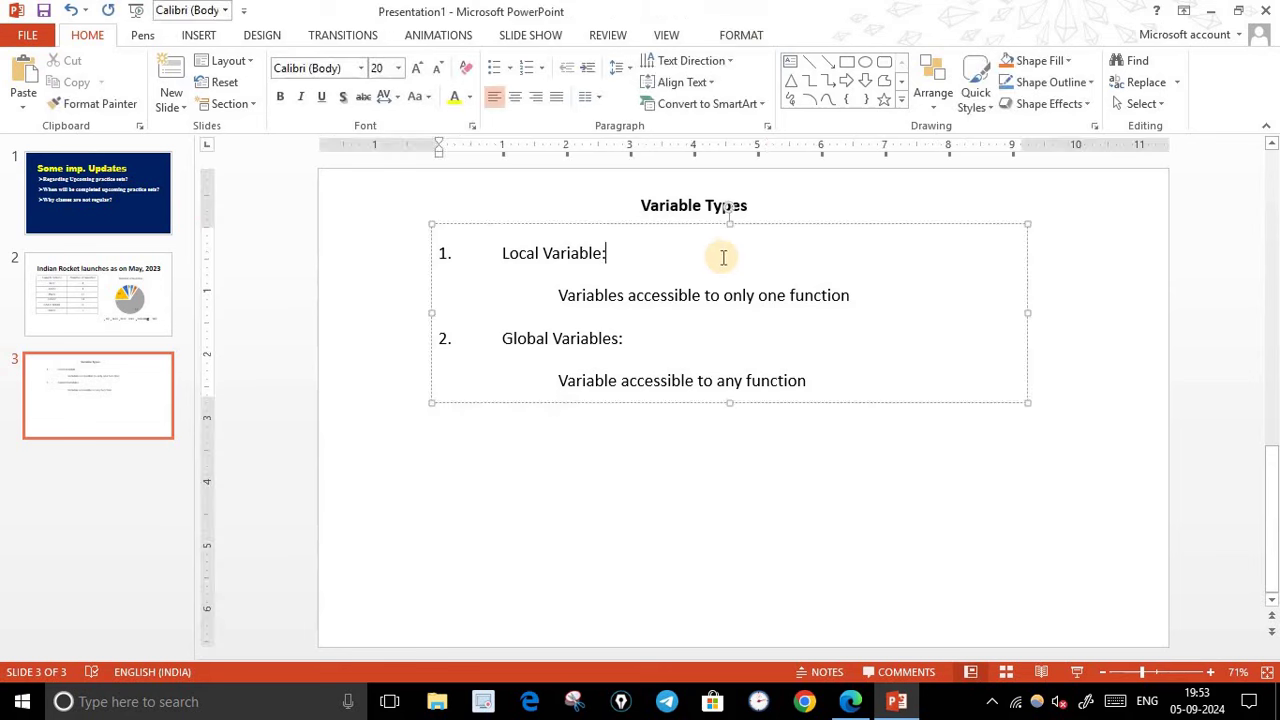
- Give the Variable Types list text box a black outline
{"action": "left_click", "coordinate": [852, 704]}
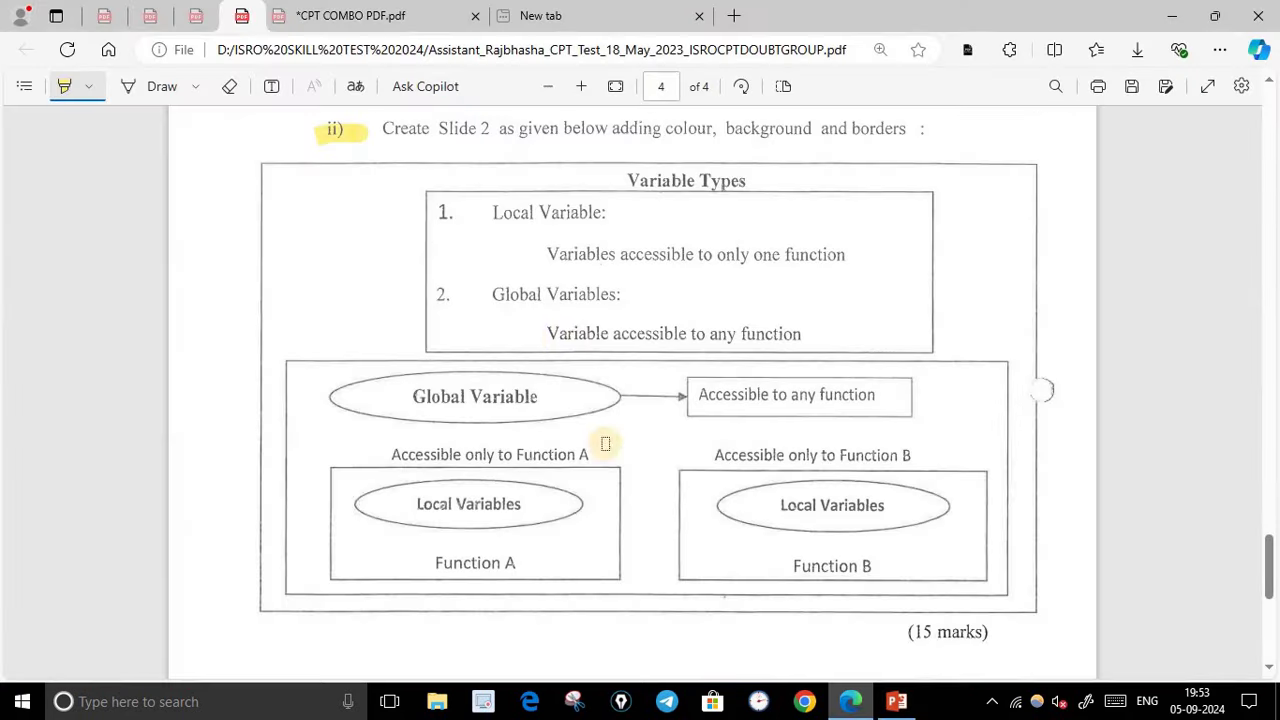
{"action": "left_click", "coordinate": [850, 704]}
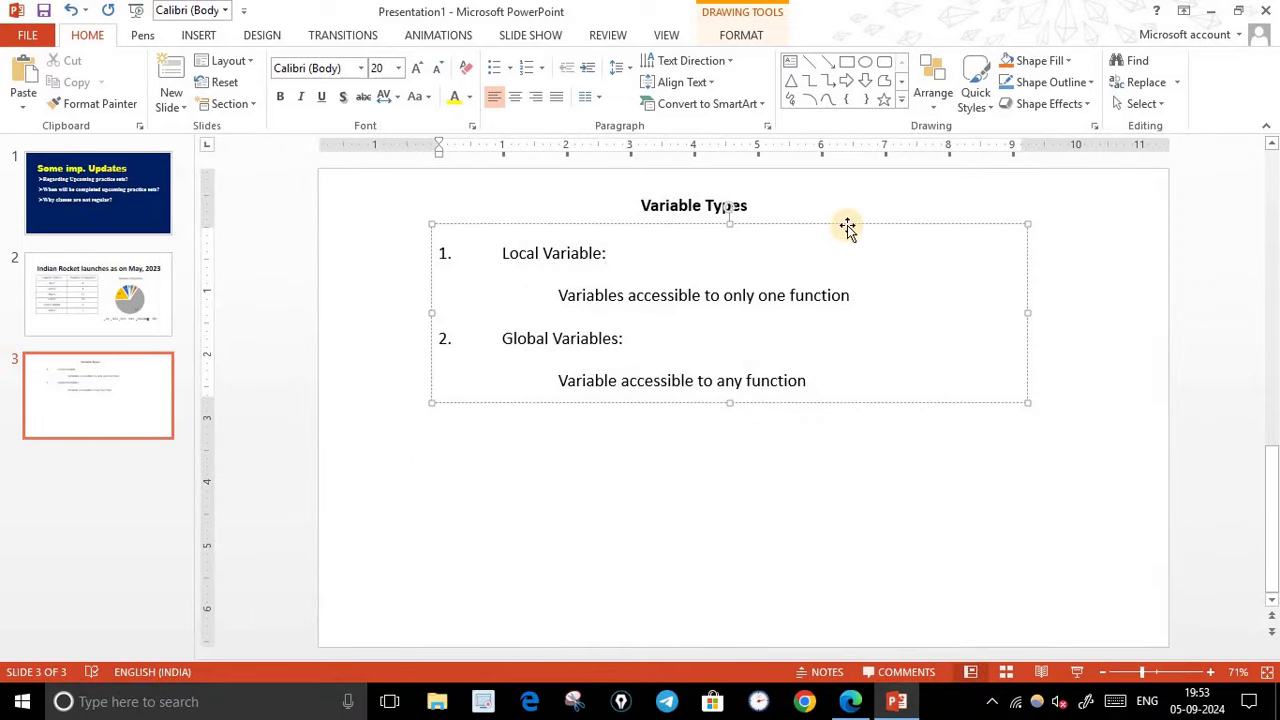
{"action": "left_click", "coordinate": [847, 229]}
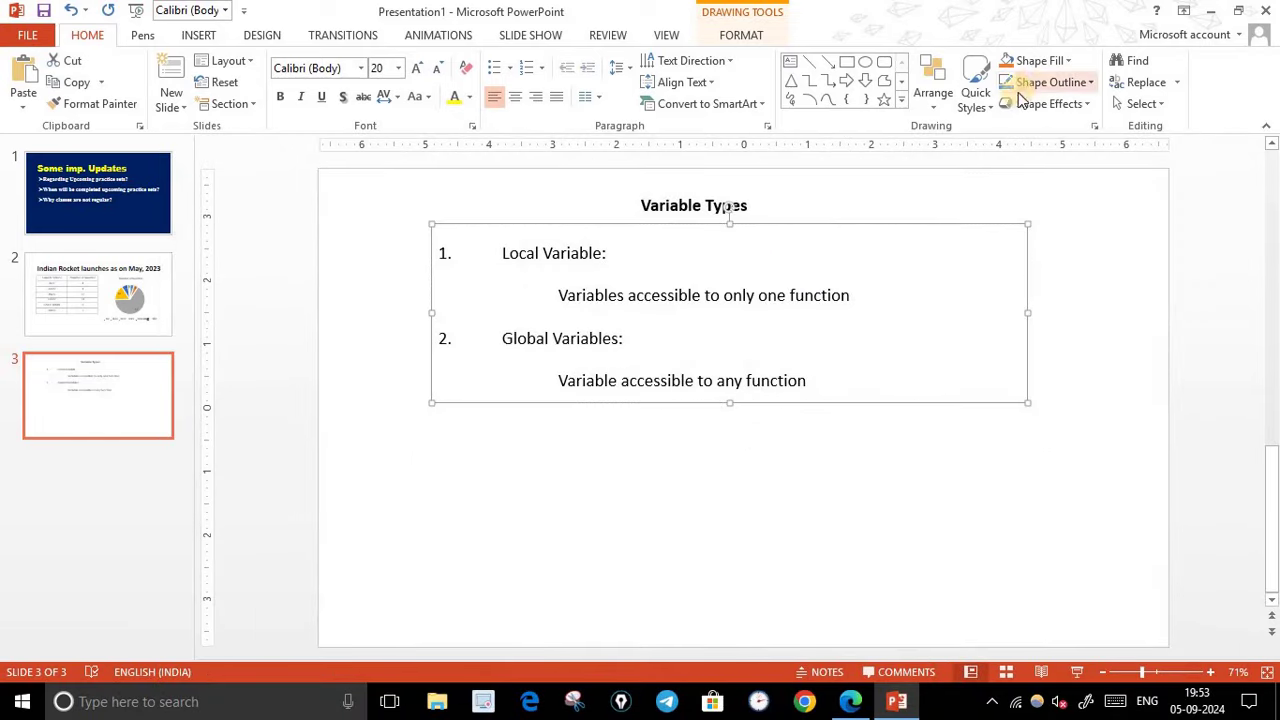
{"action": "left_click", "coordinate": [1089, 86]}
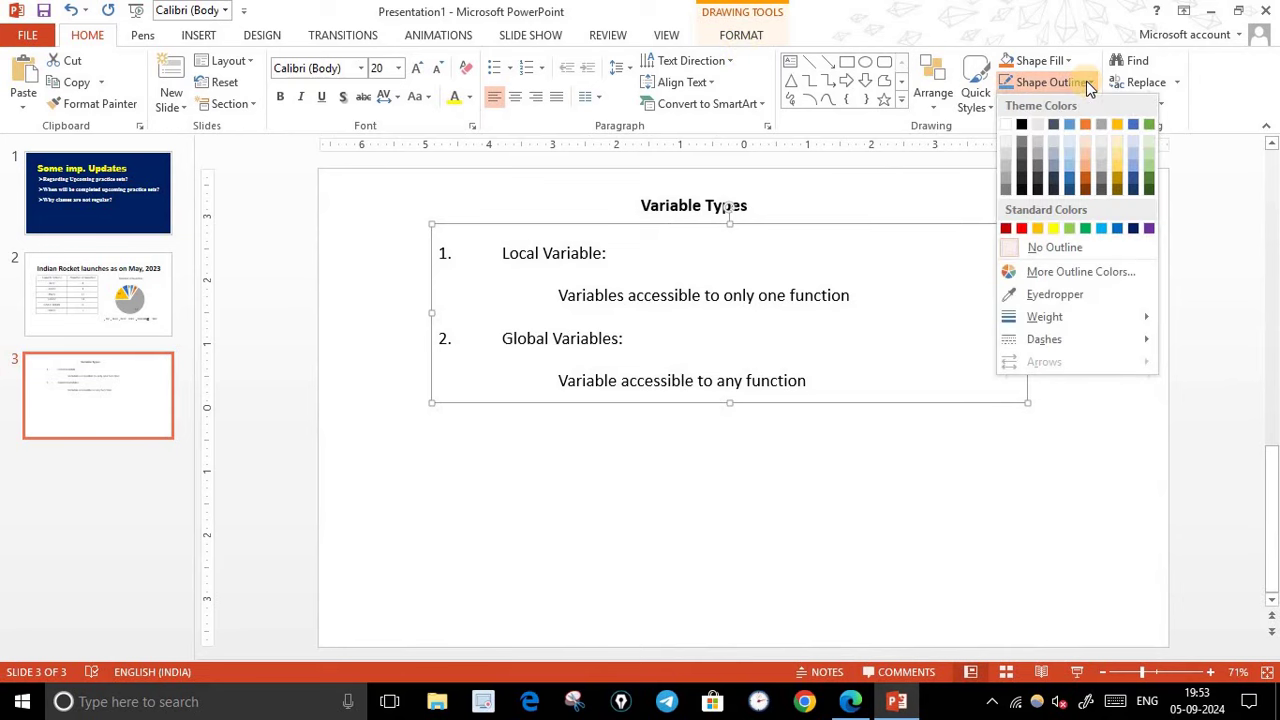
{"action": "left_click", "coordinate": [1019, 124]}
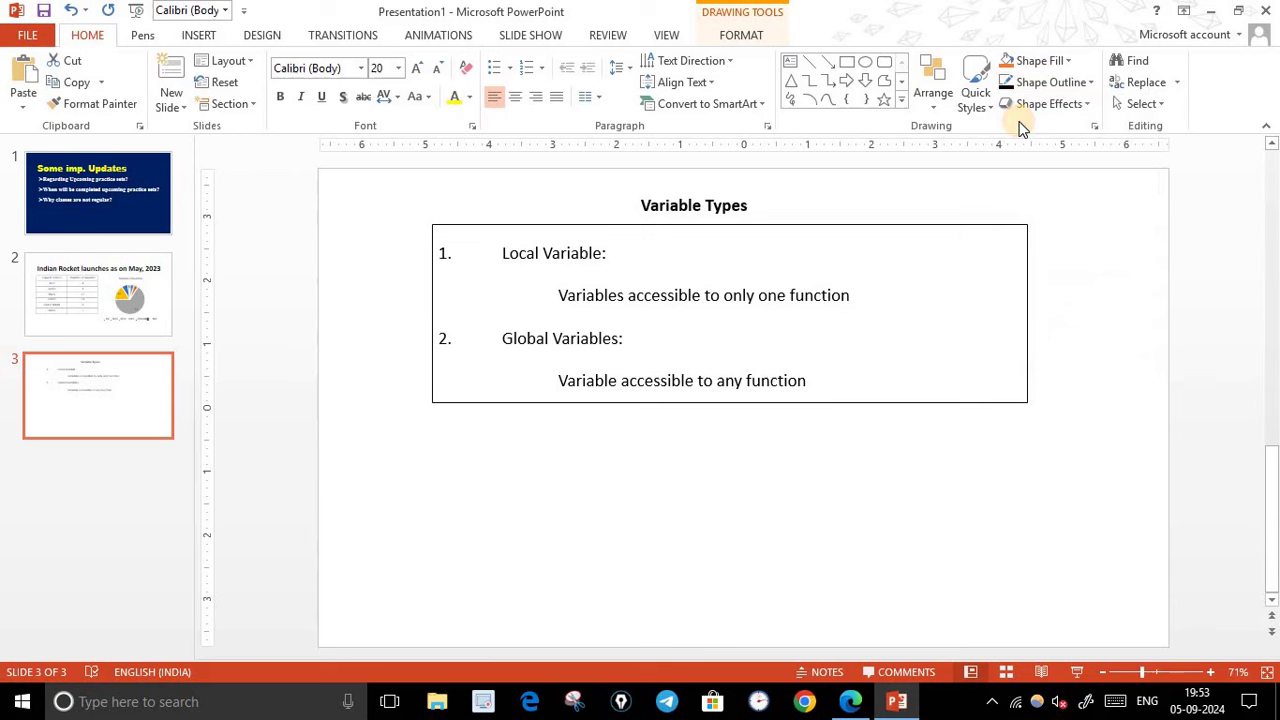
{"action": "left_click", "coordinate": [1090, 86]}
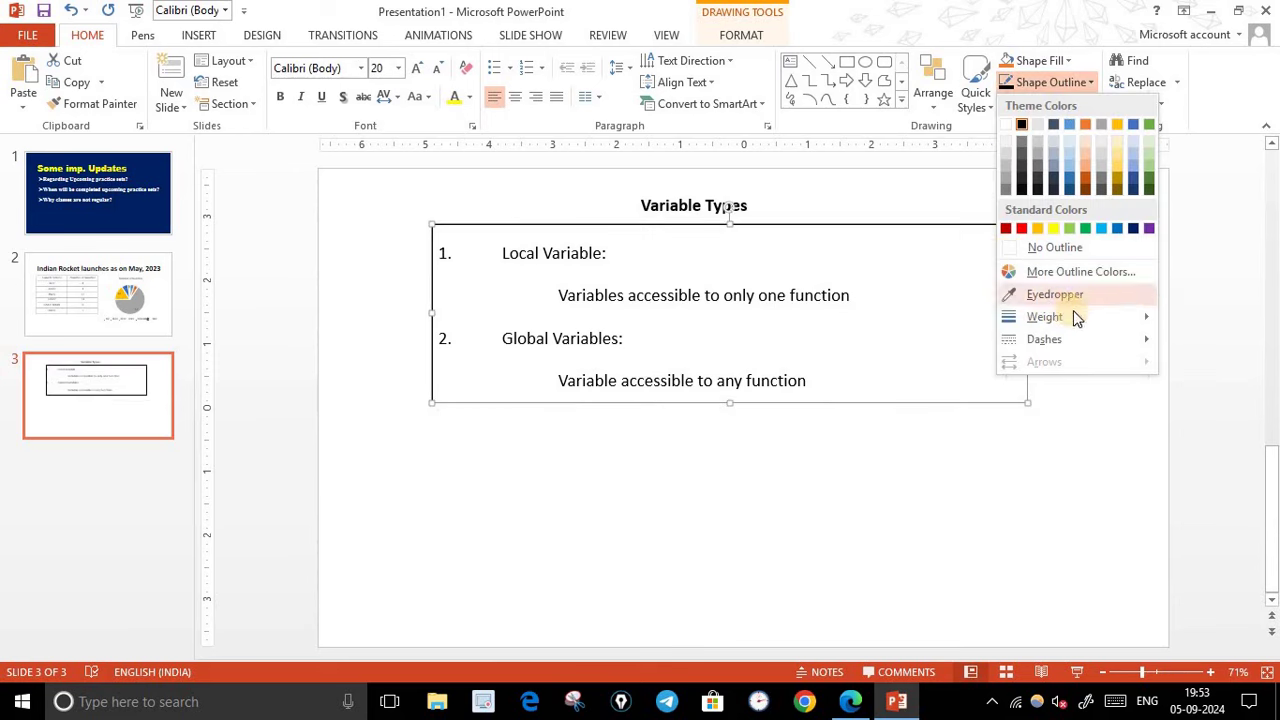
{"action": "mouse_move", "coordinate": [1140, 322]}
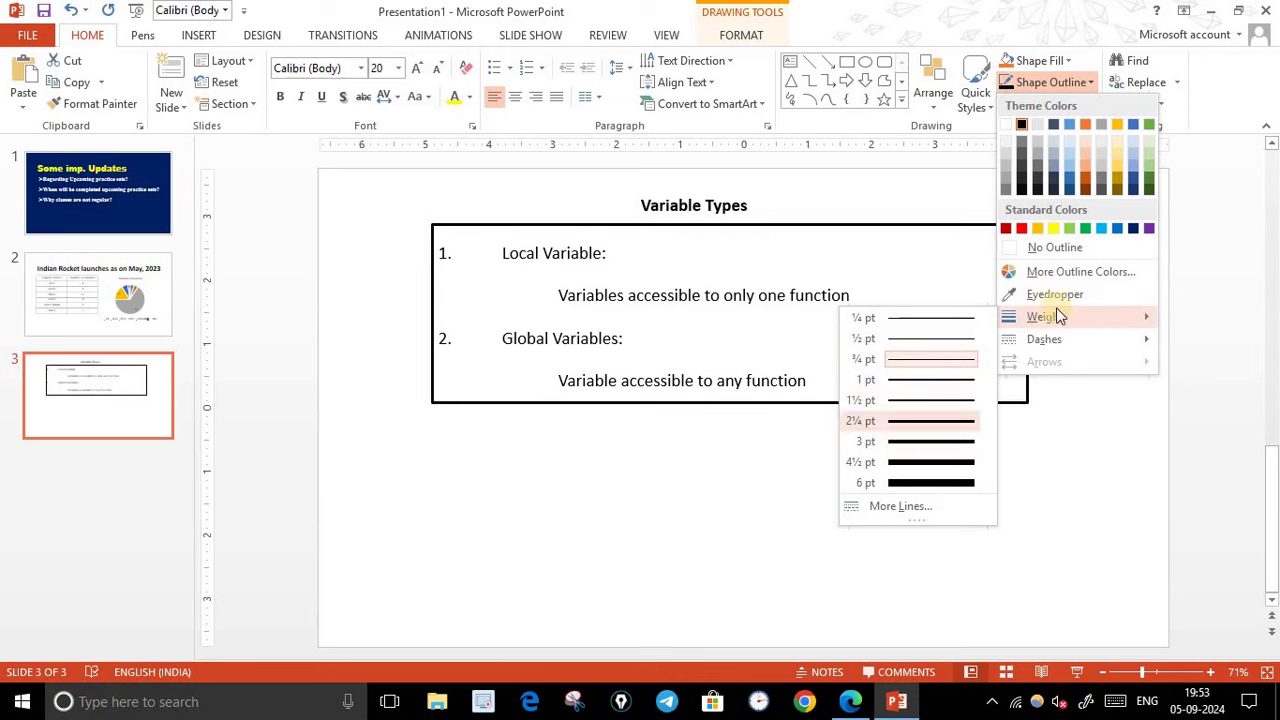
{"action": "left_click", "coordinate": [1100, 500]}
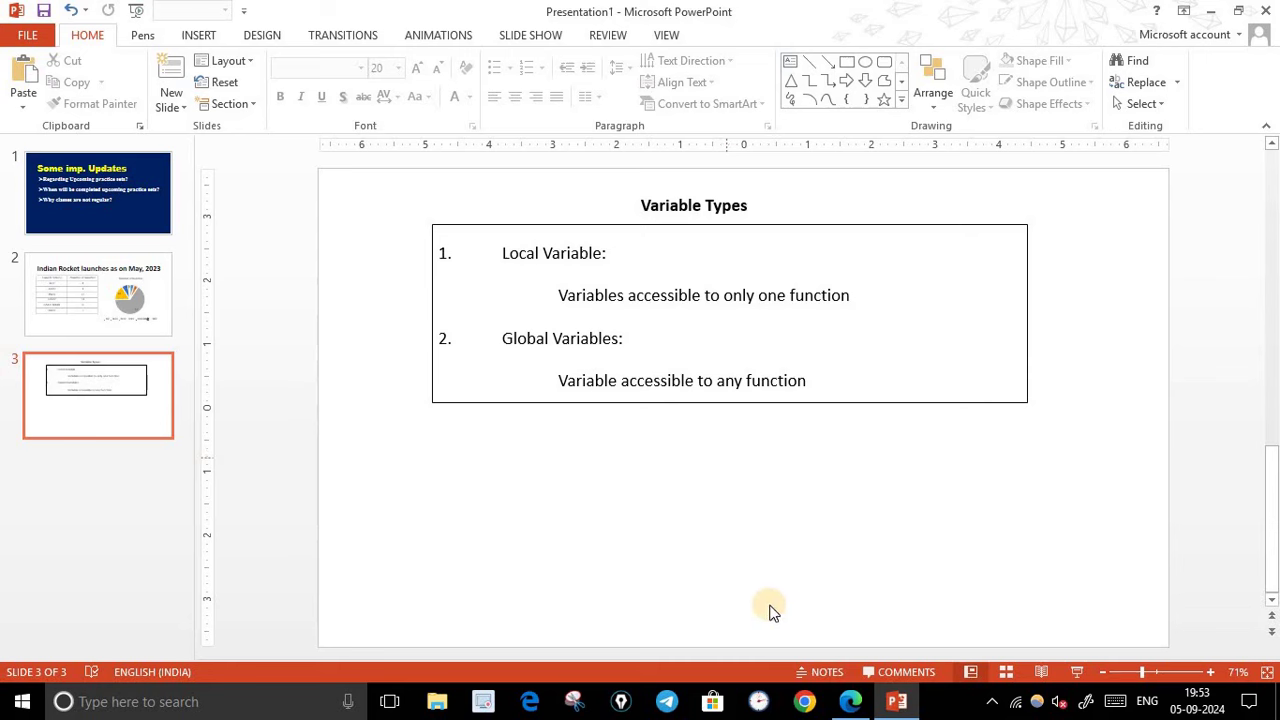
- Nudge the Variable Types title and the list box slightly upward, then compare with the PDF
{"action": "left_click", "coordinate": [738, 201]}
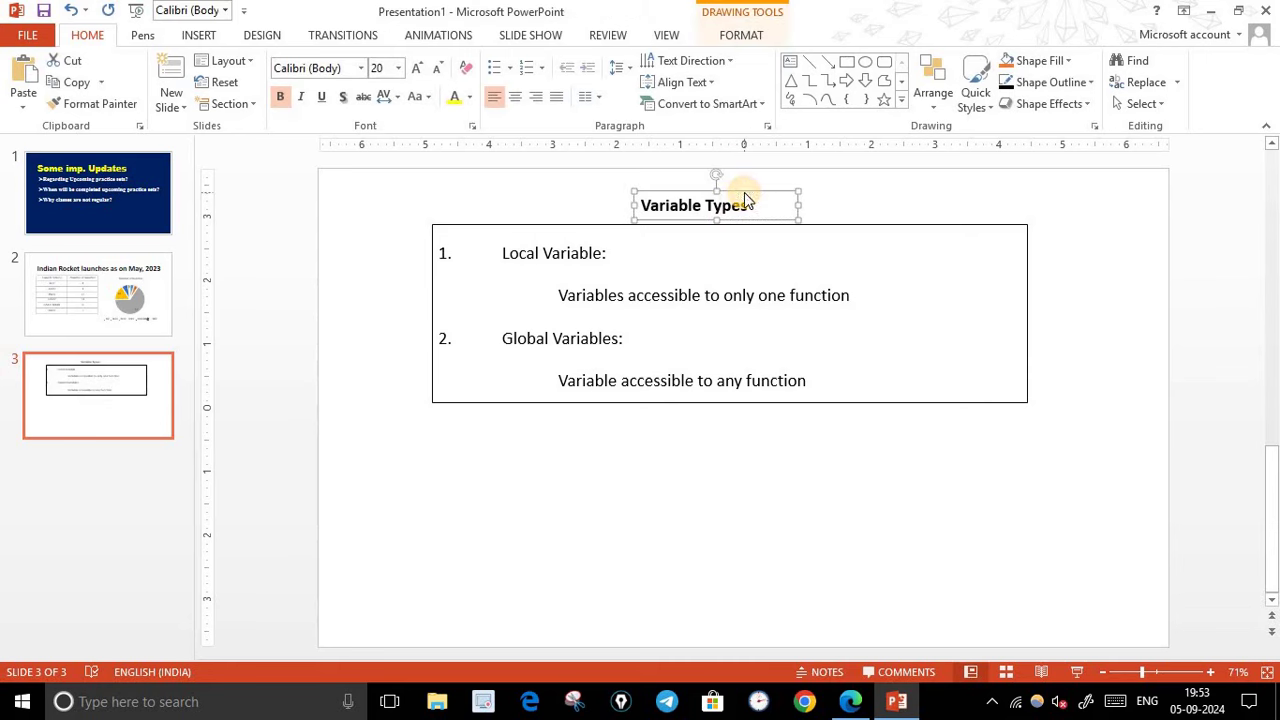
{"action": "left_click_drag", "start_coordinate": [714, 191], "coordinate": [714, 183]}
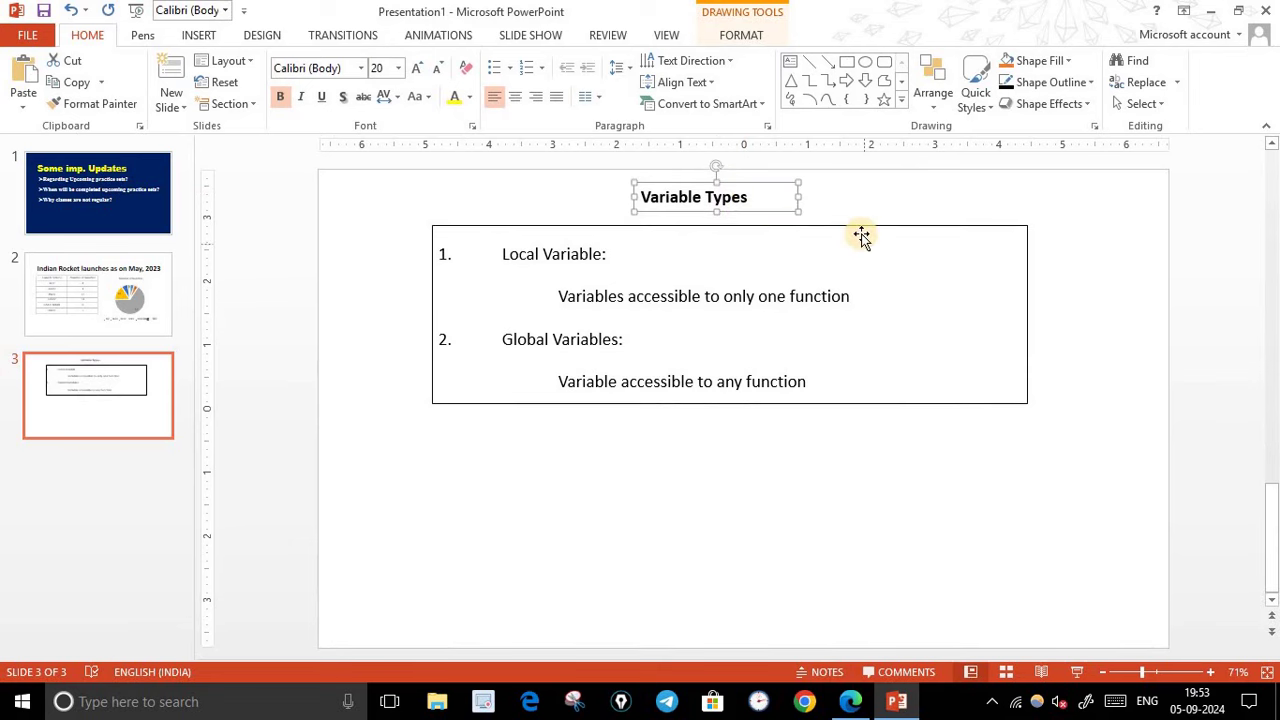
{"action": "left_click_drag", "start_coordinate": [860, 227], "coordinate": [858, 216]}
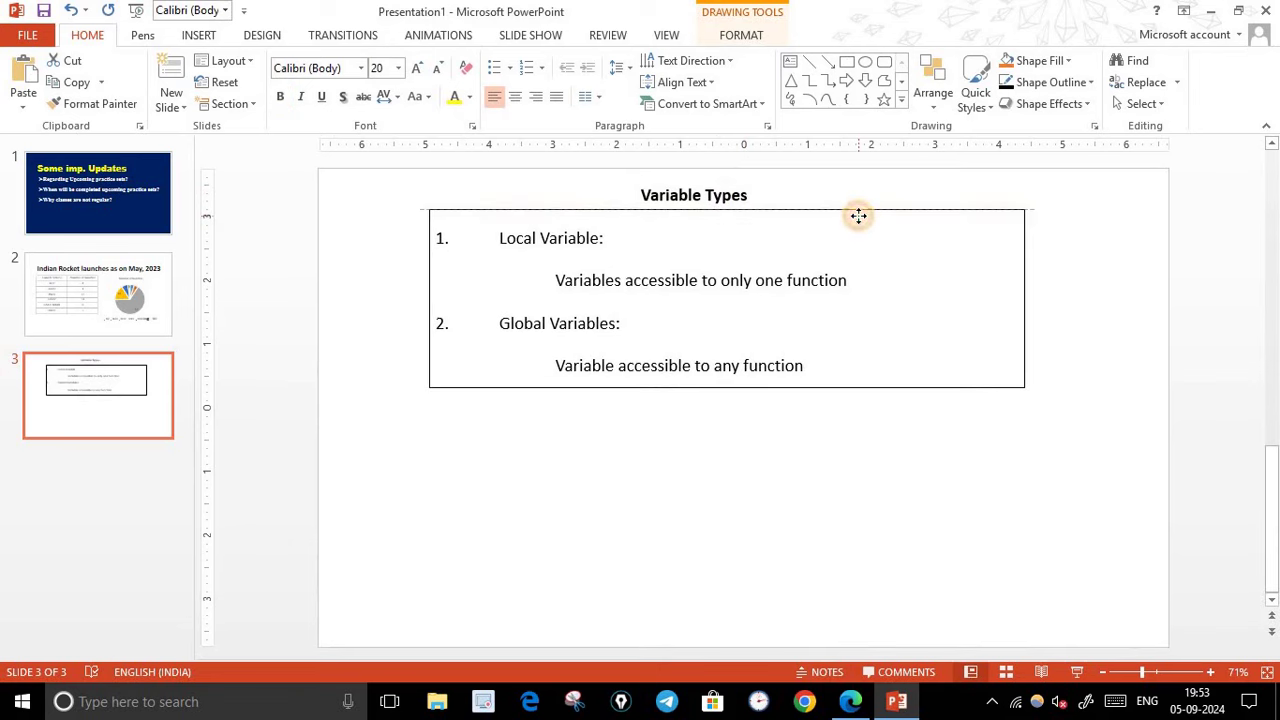
{"action": "left_click", "coordinate": [685, 560]}
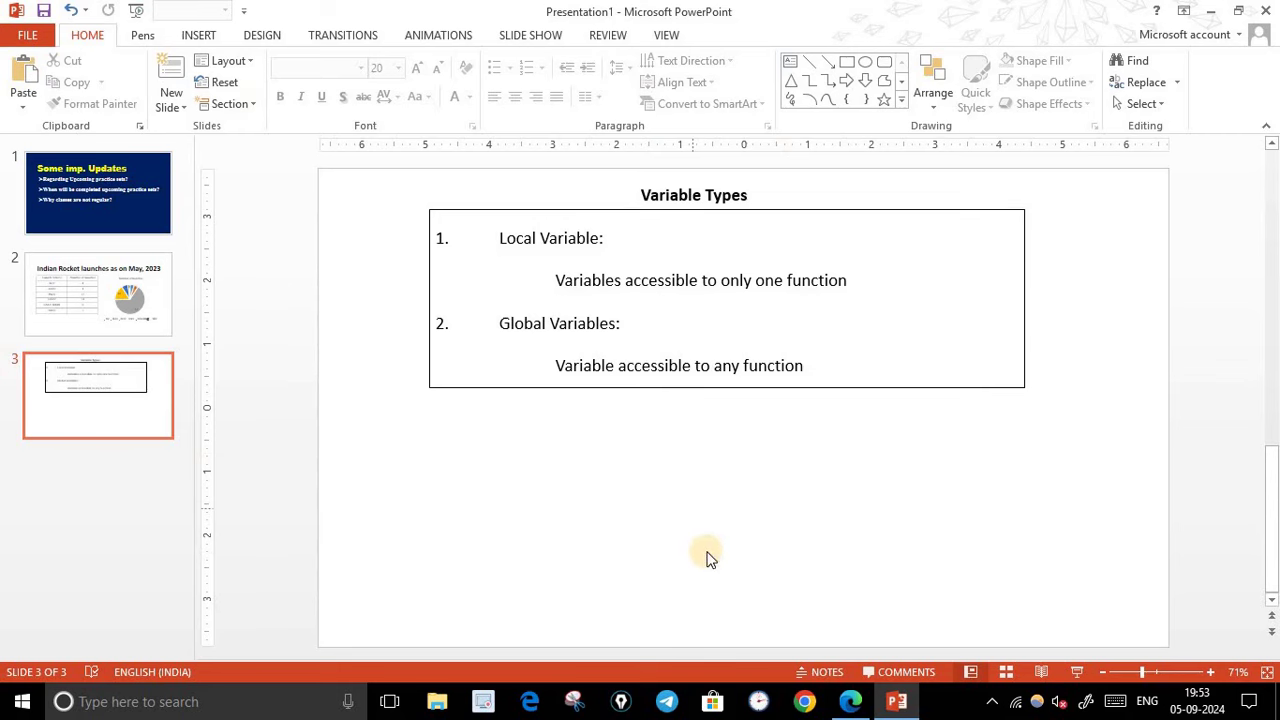
{"action": "left_click", "coordinate": [849, 704]}
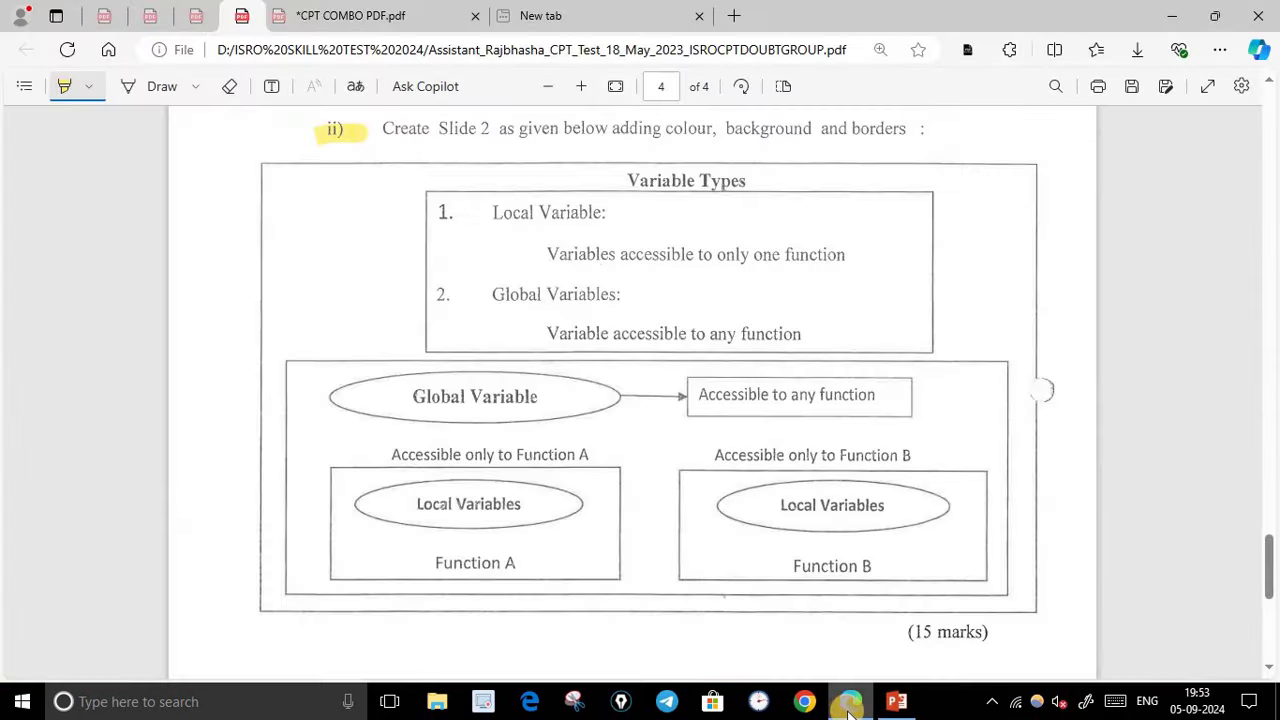
{"action": "left_click", "coordinate": [849, 704]}
{"action": "left_click", "coordinate": [198, 35]}
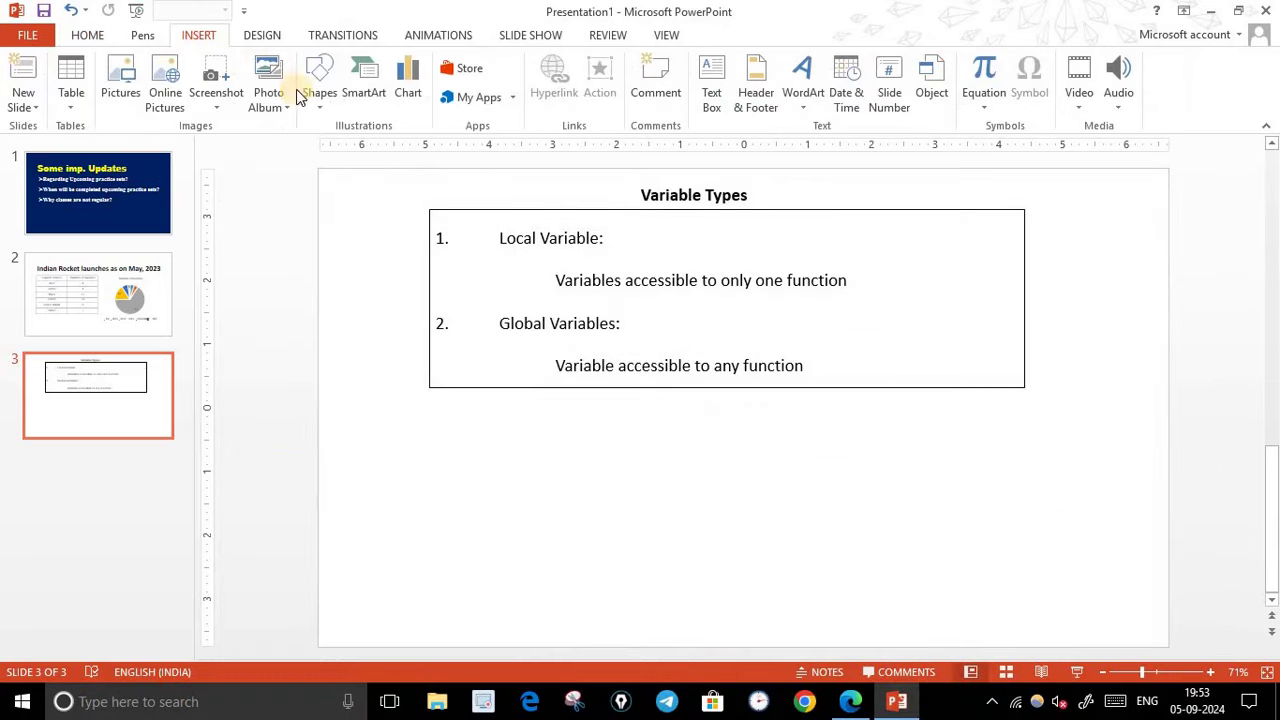
{"action": "left_click", "coordinate": [318, 98]}
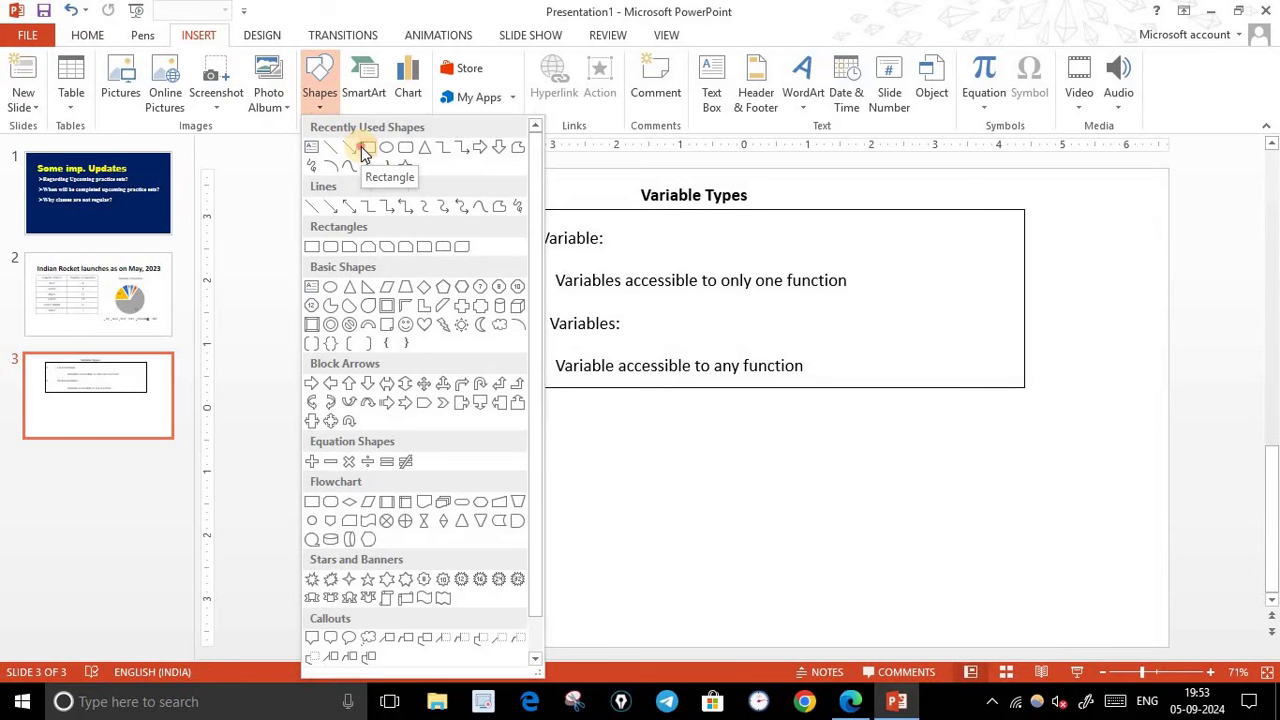
{"action": "left_click", "coordinate": [363, 150]}
{"action": "left_click_drag", "start_coordinate": [394, 411], "coordinate": [1095, 620]}
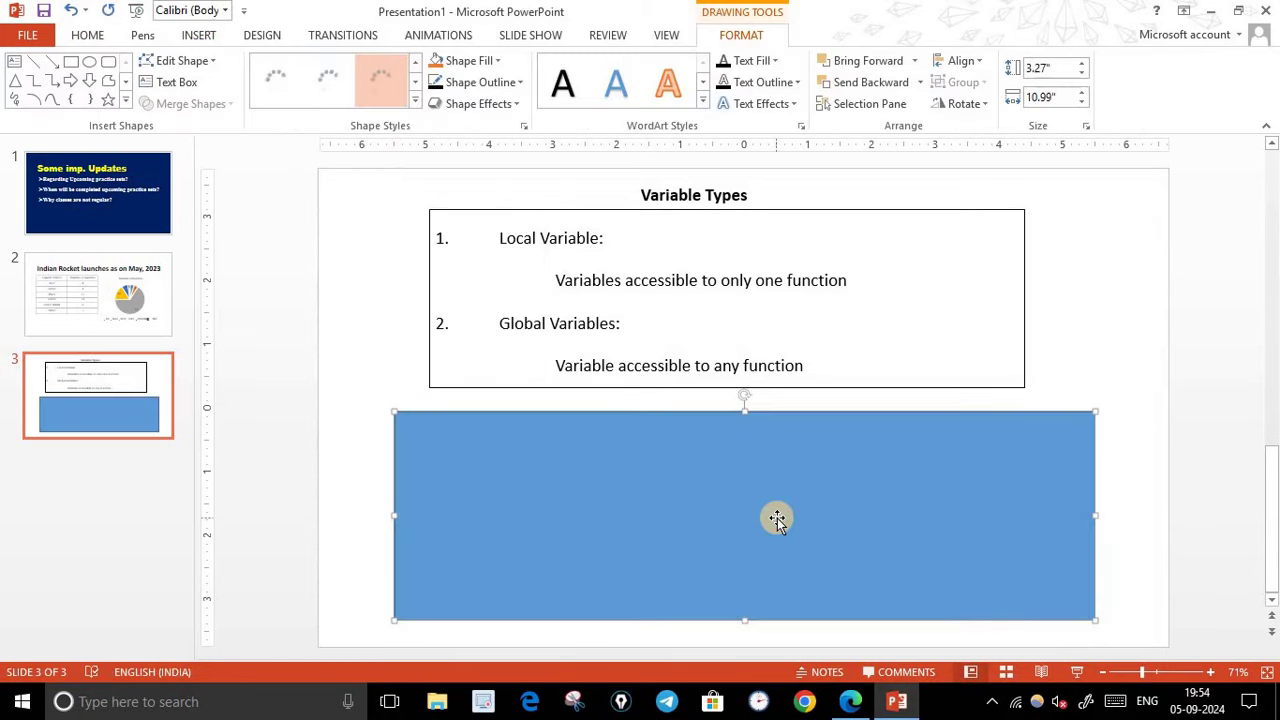
{"action": "left_click", "coordinate": [499, 63]}
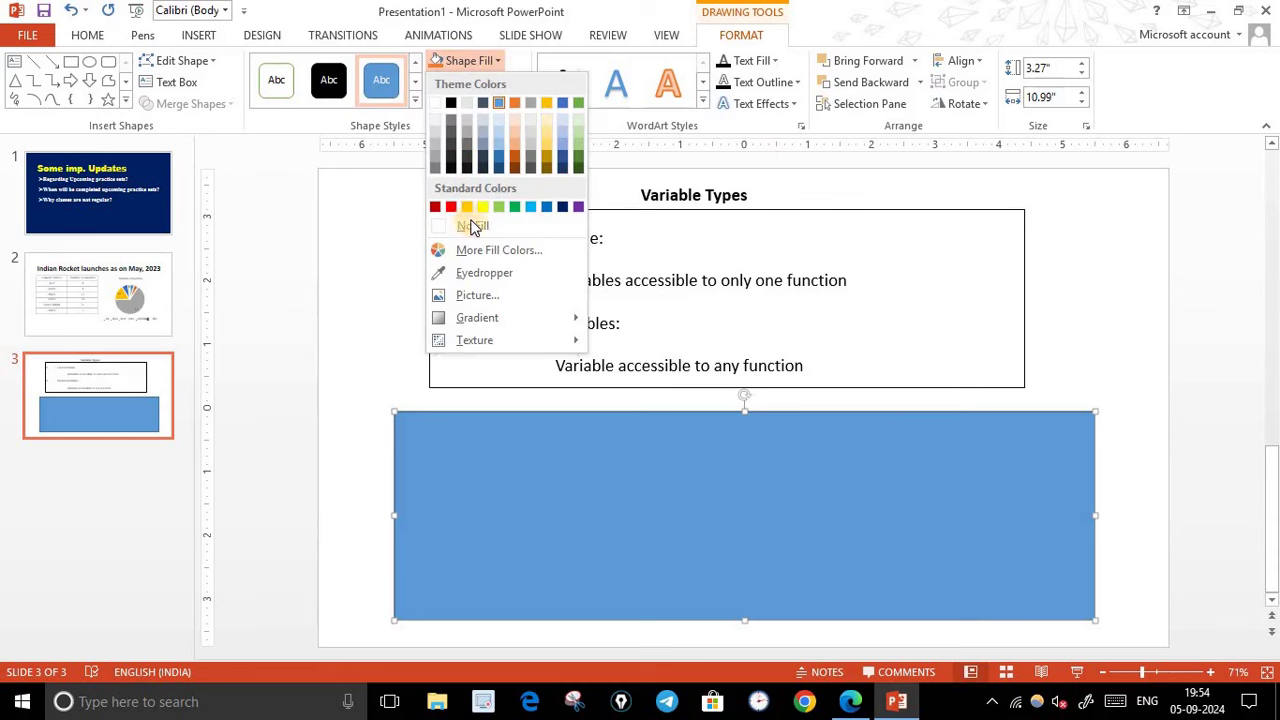
{"action": "left_click", "coordinate": [1127, 370]}
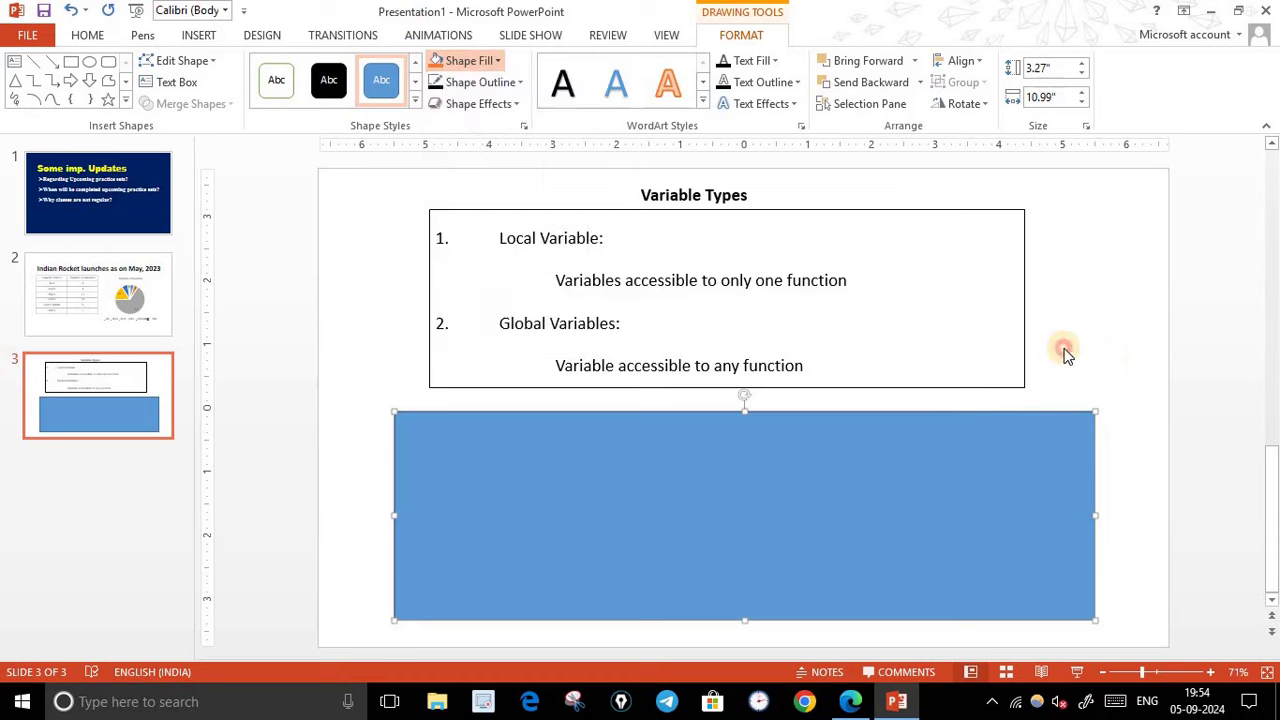
{"action": "key", "text": "Delete"}
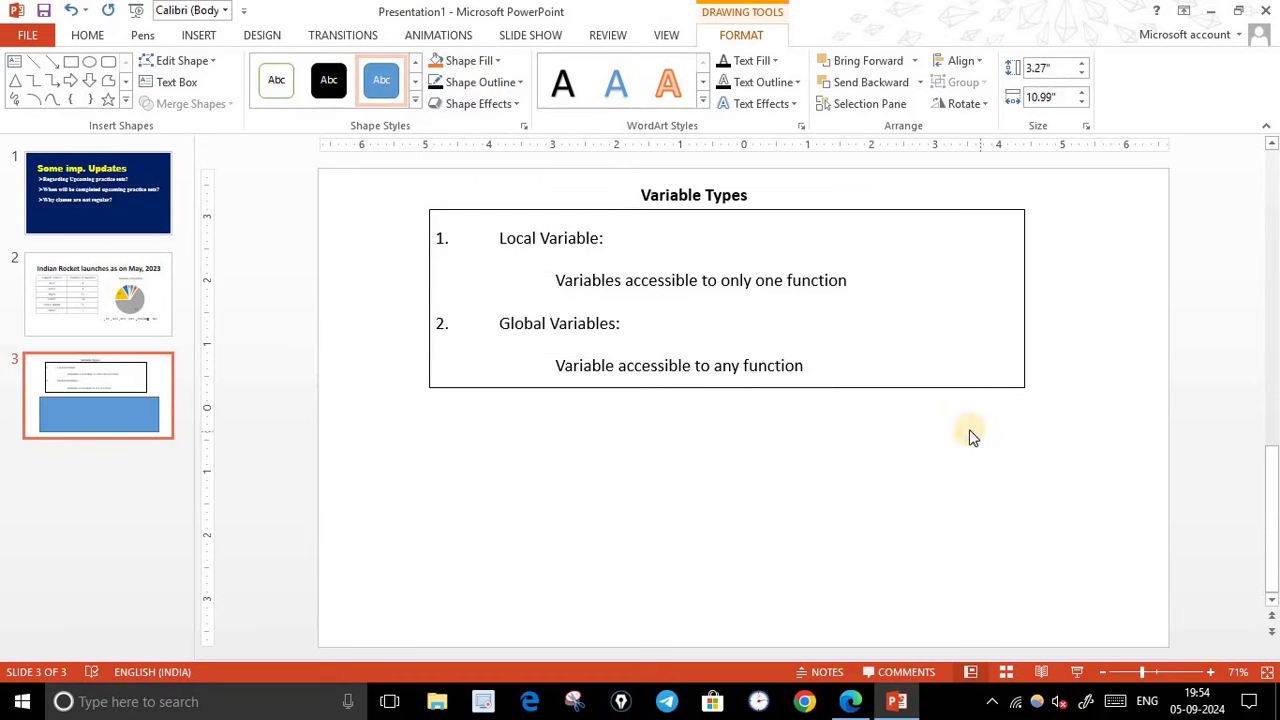
{"action": "left_click", "coordinate": [789, 65]}
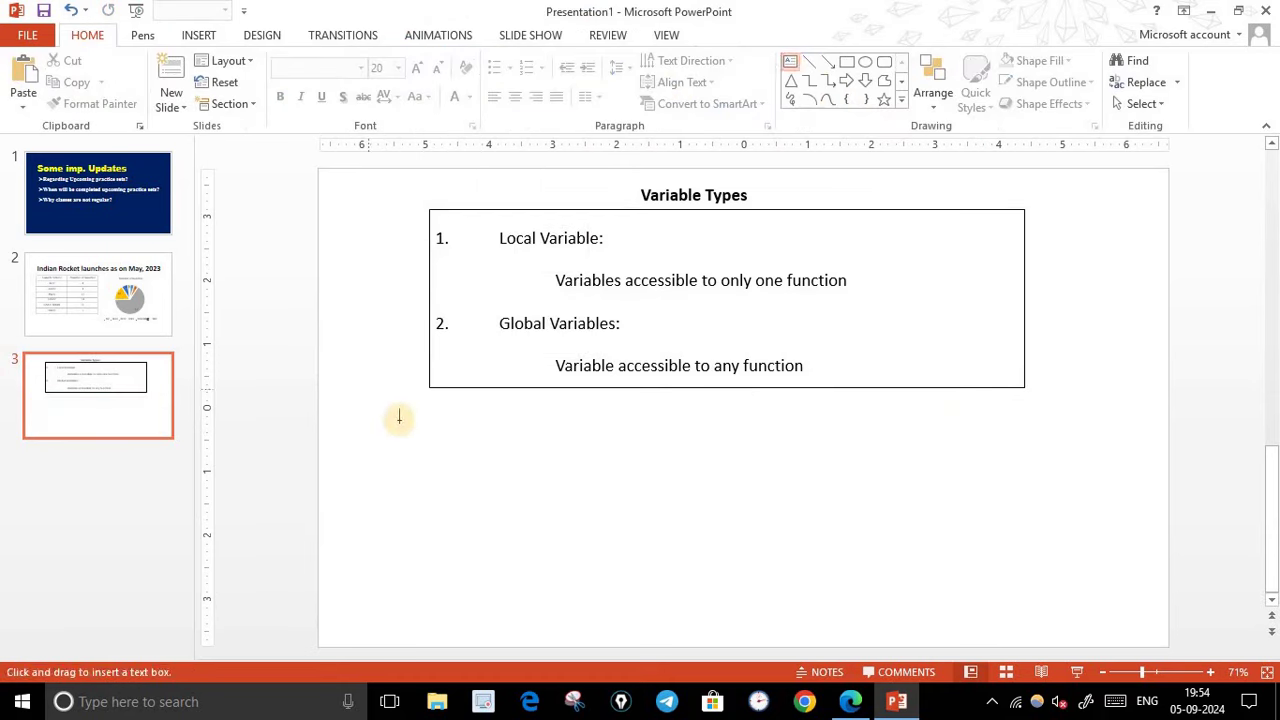
{"action": "left_click_drag", "start_coordinate": [378, 428], "coordinate": [1105, 596]}
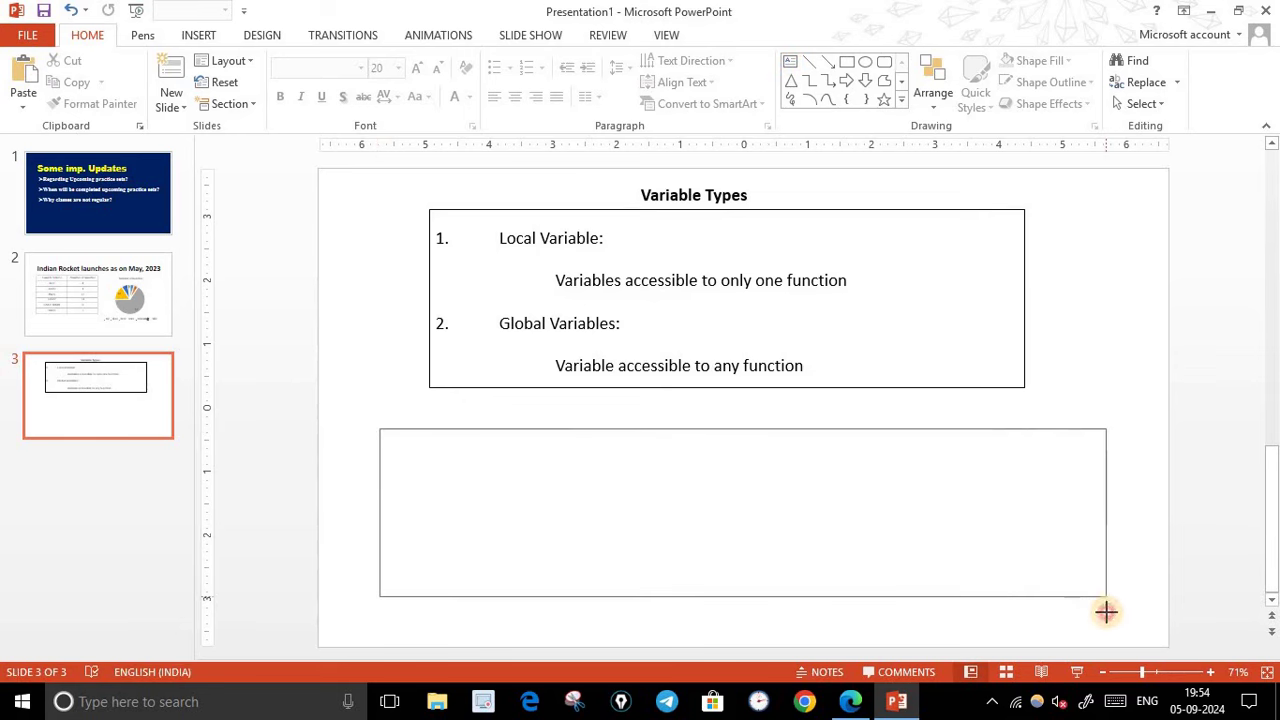
{"action": "left_click_drag", "start_coordinate": [1105, 596], "coordinate": [1106, 611]}
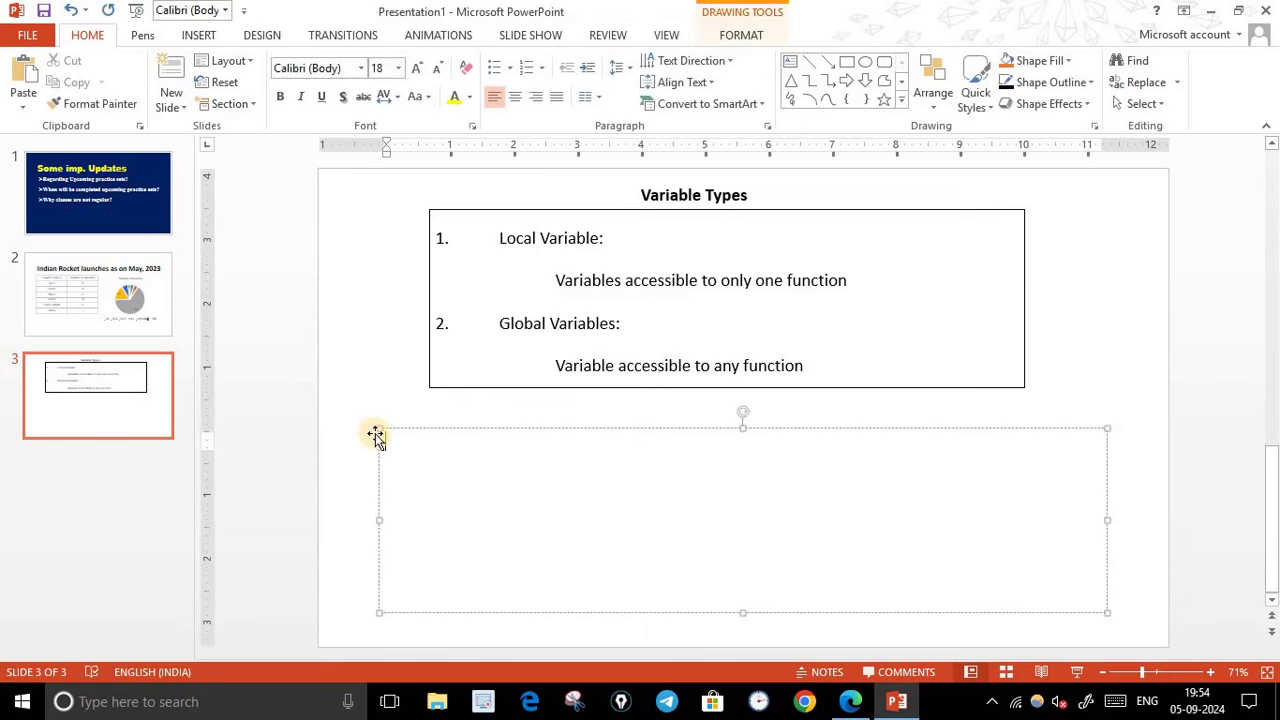
{"action": "left_click", "coordinate": [741, 428]}
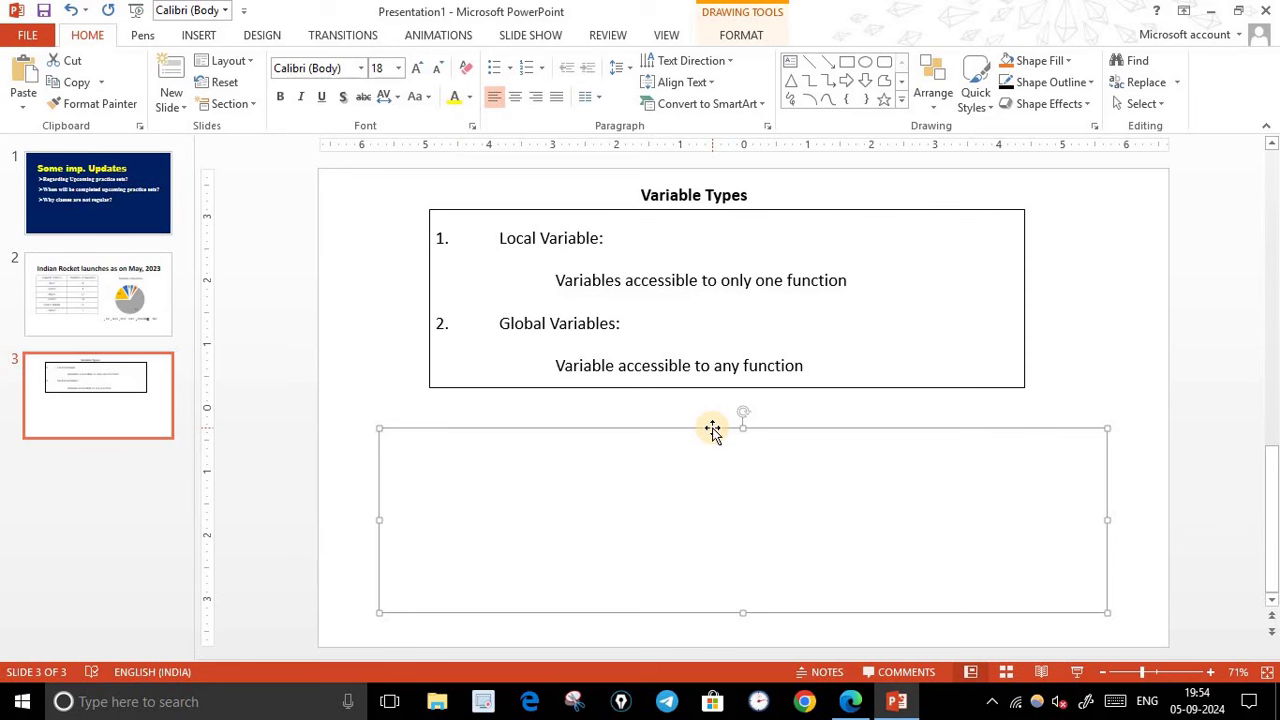
{"action": "key", "text": "Delete"}
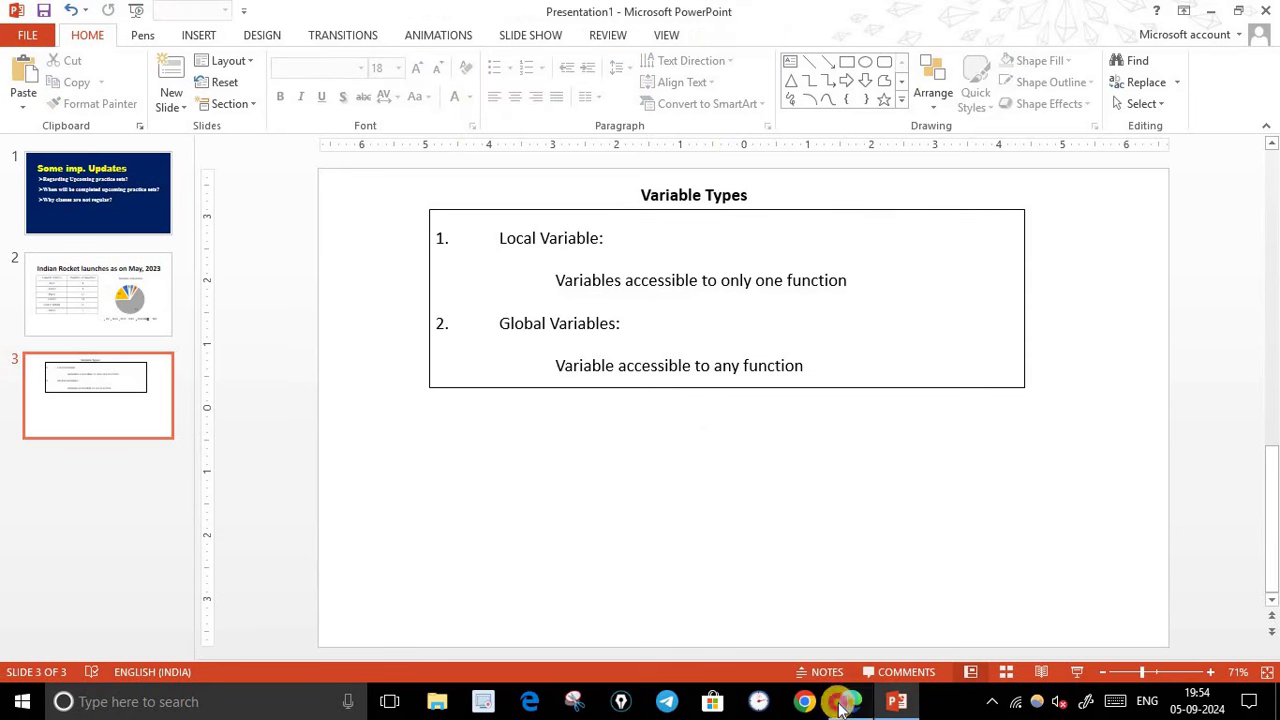
{"action": "left_click", "coordinate": [840, 705]}
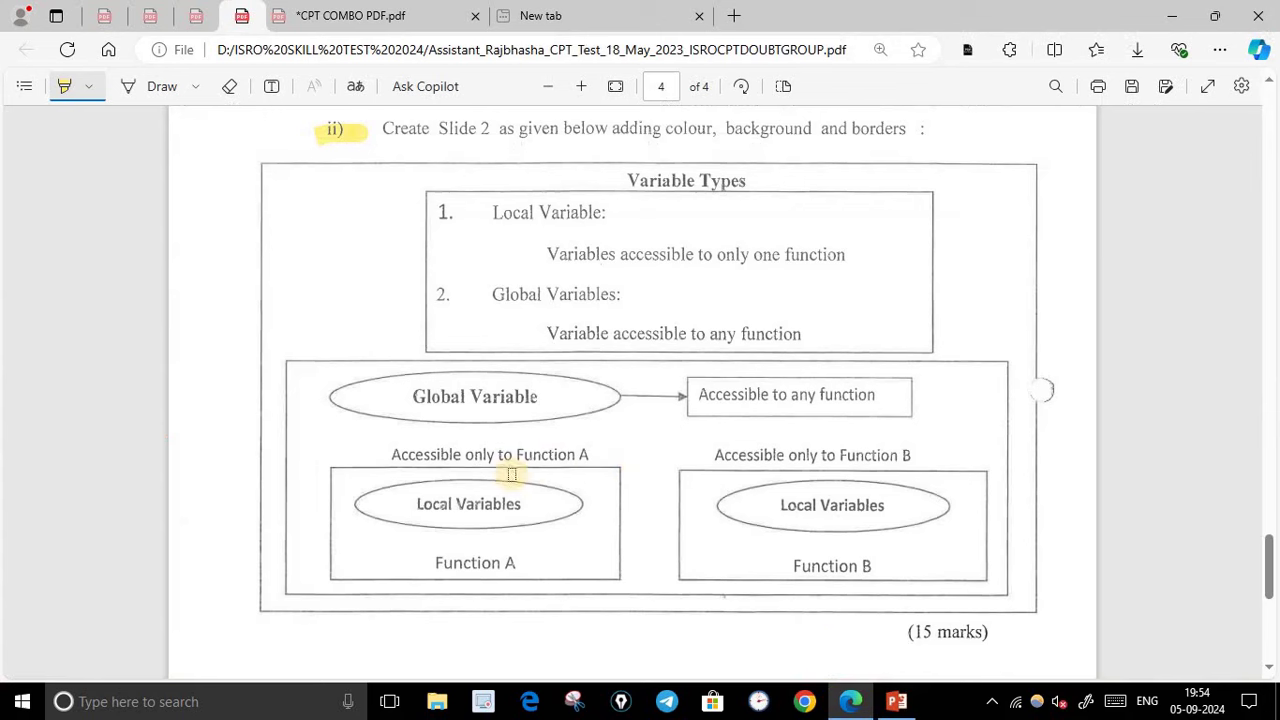
- Pick the Rectangle from the Insert Shapes gallery, undoing an accidental first insertion
{"action": "left_click", "coordinate": [862, 707]}
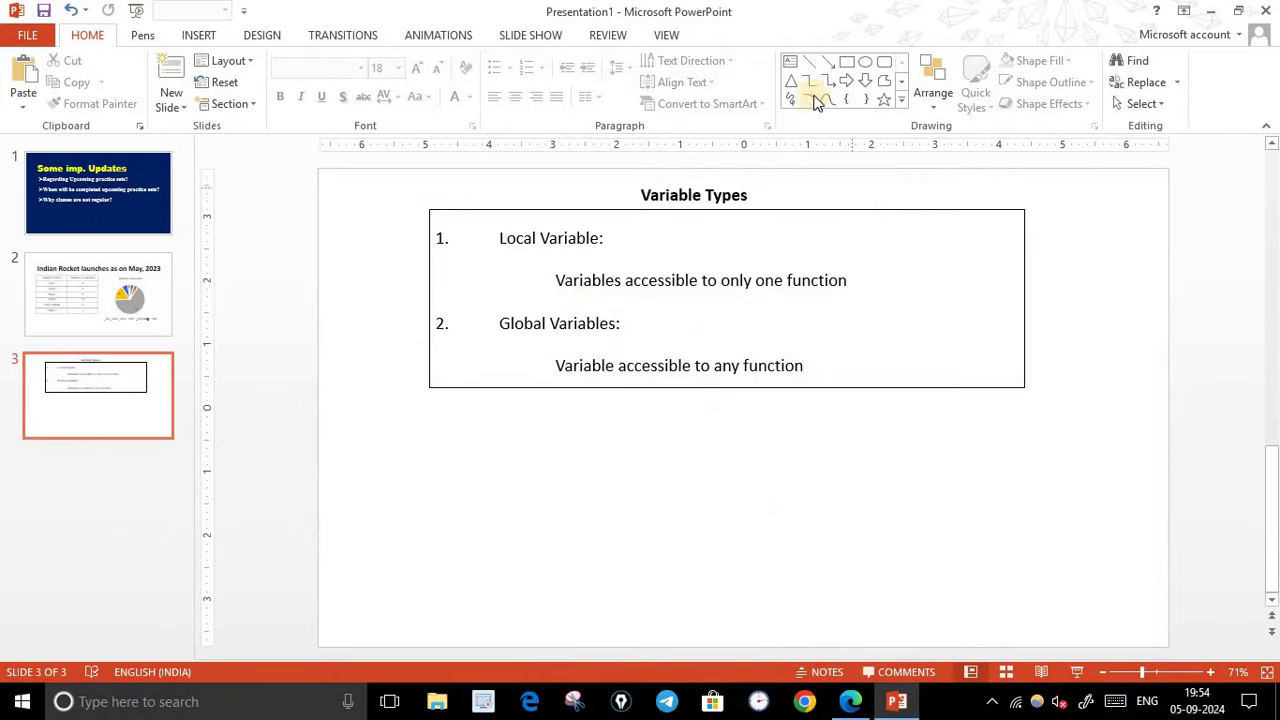
{"action": "left_click", "coordinate": [198, 38]}
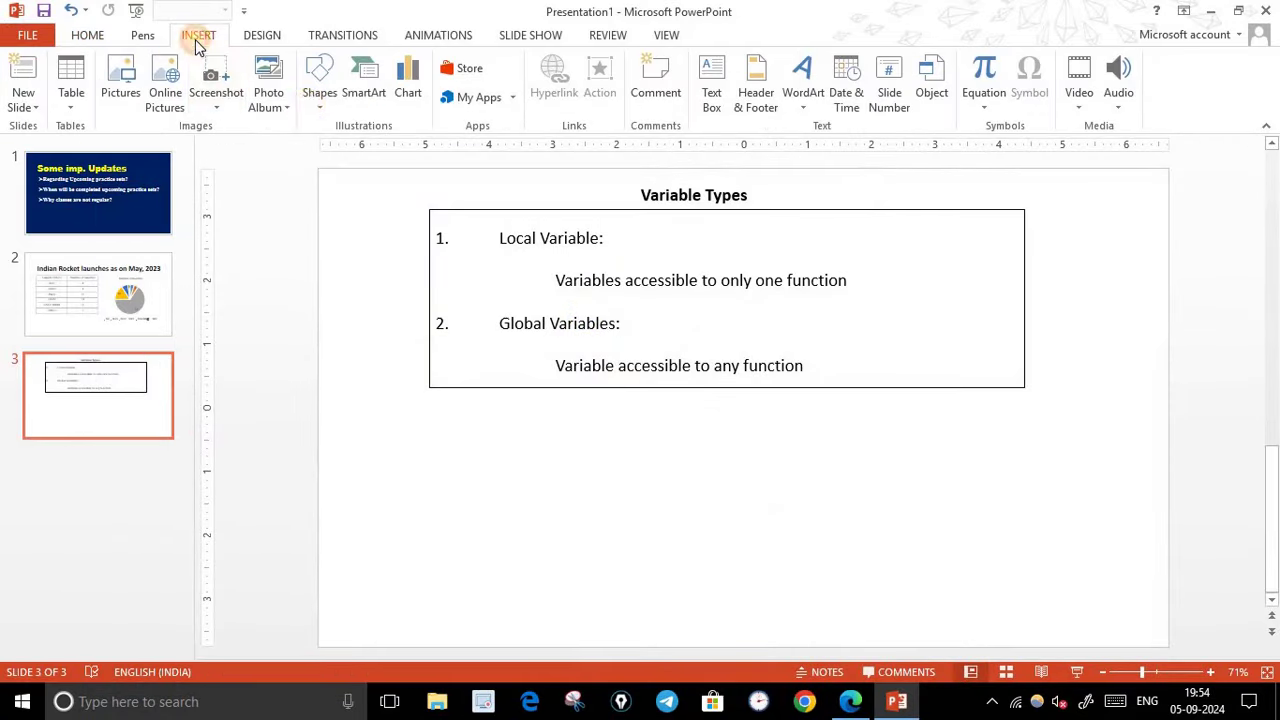
{"action": "left_click", "coordinate": [315, 104]}
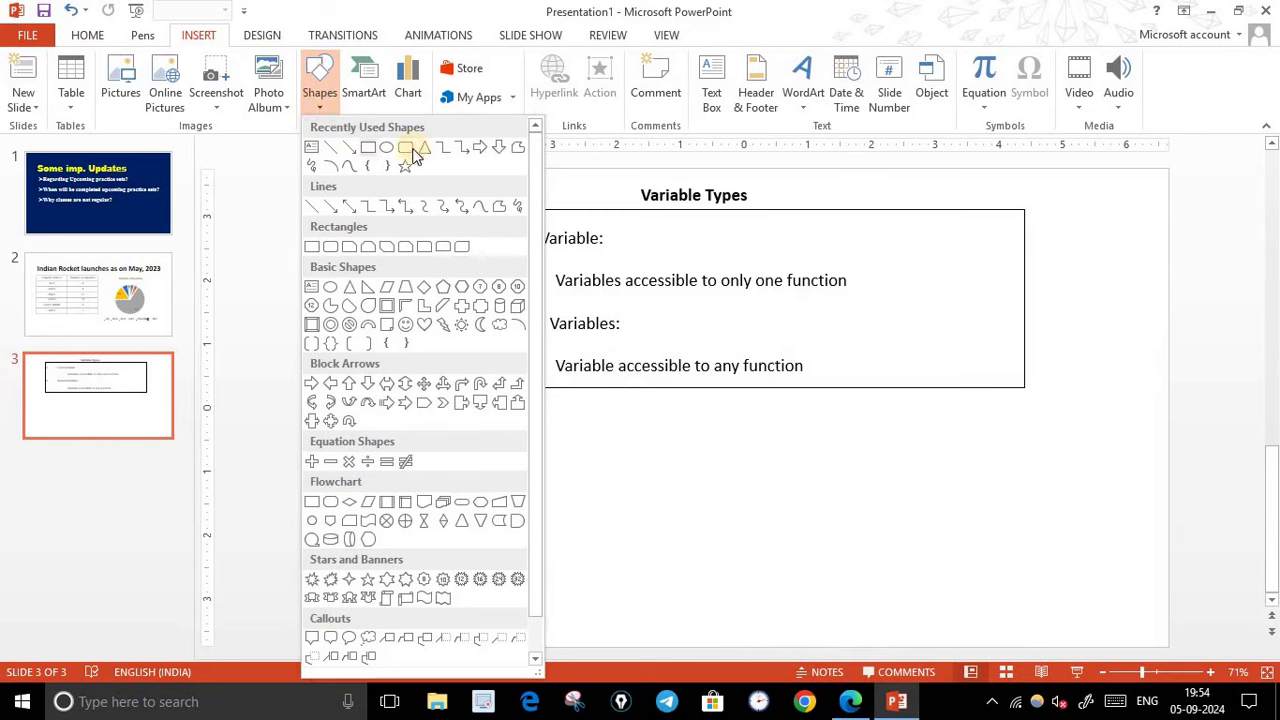
{"action": "left_click", "coordinate": [315, 247]}
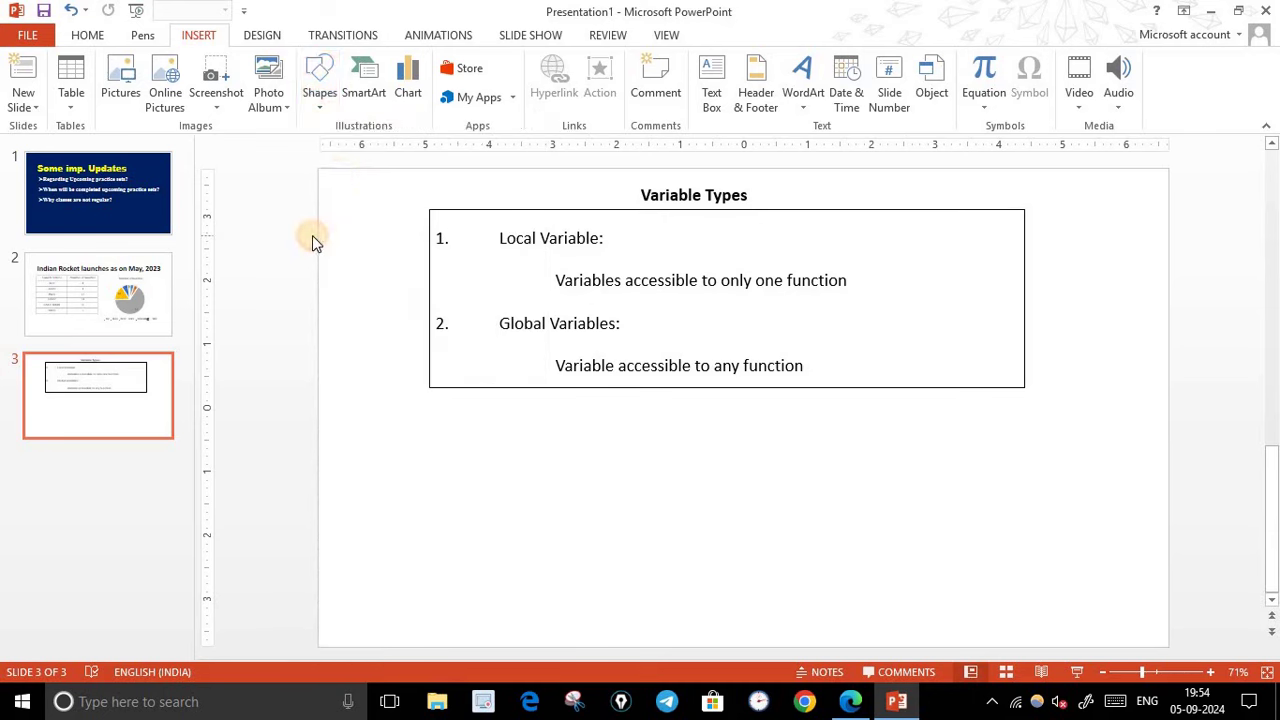
{"action": "left_click", "coordinate": [318, 238]}
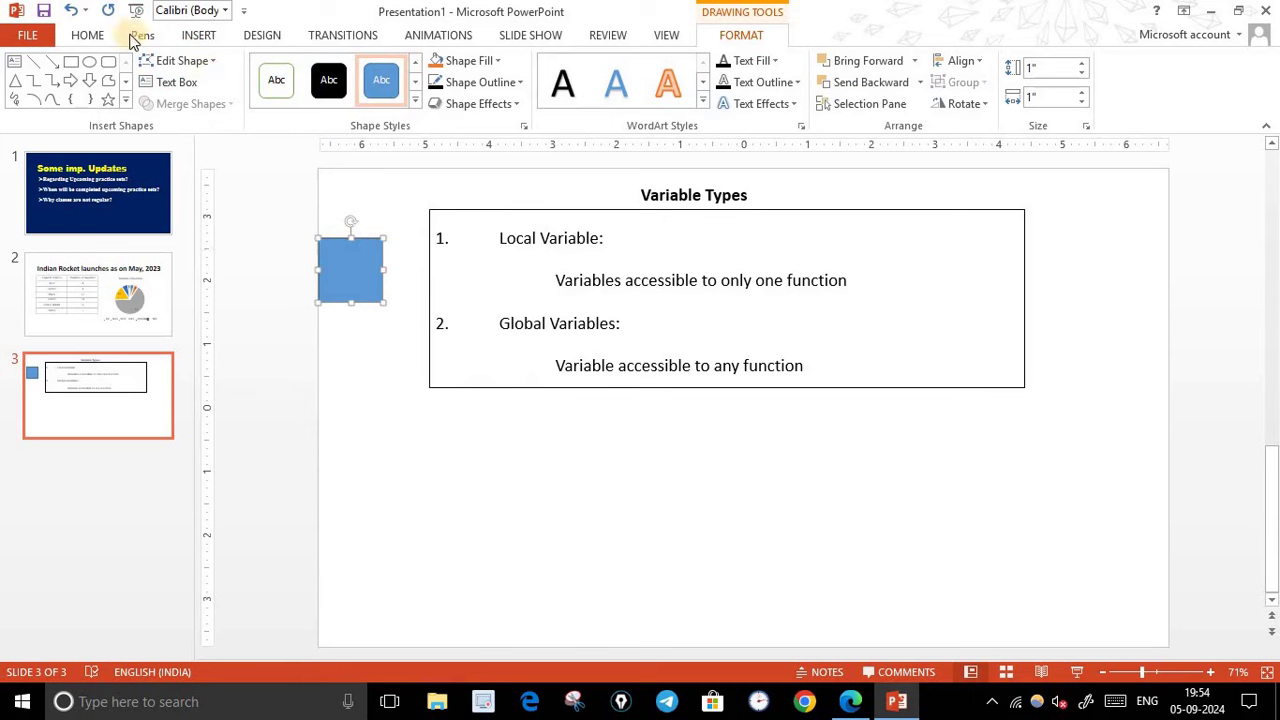
{"action": "left_click", "coordinate": [72, 11]}
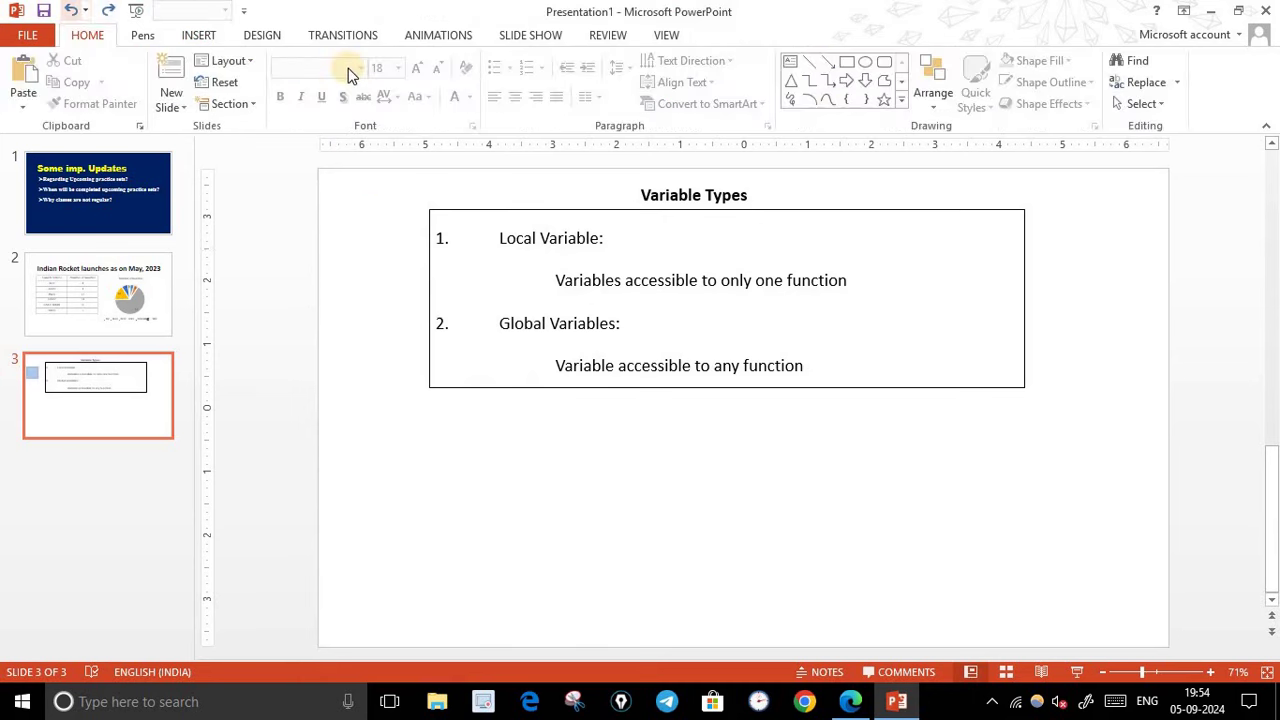
{"action": "left_click", "coordinate": [200, 35]}
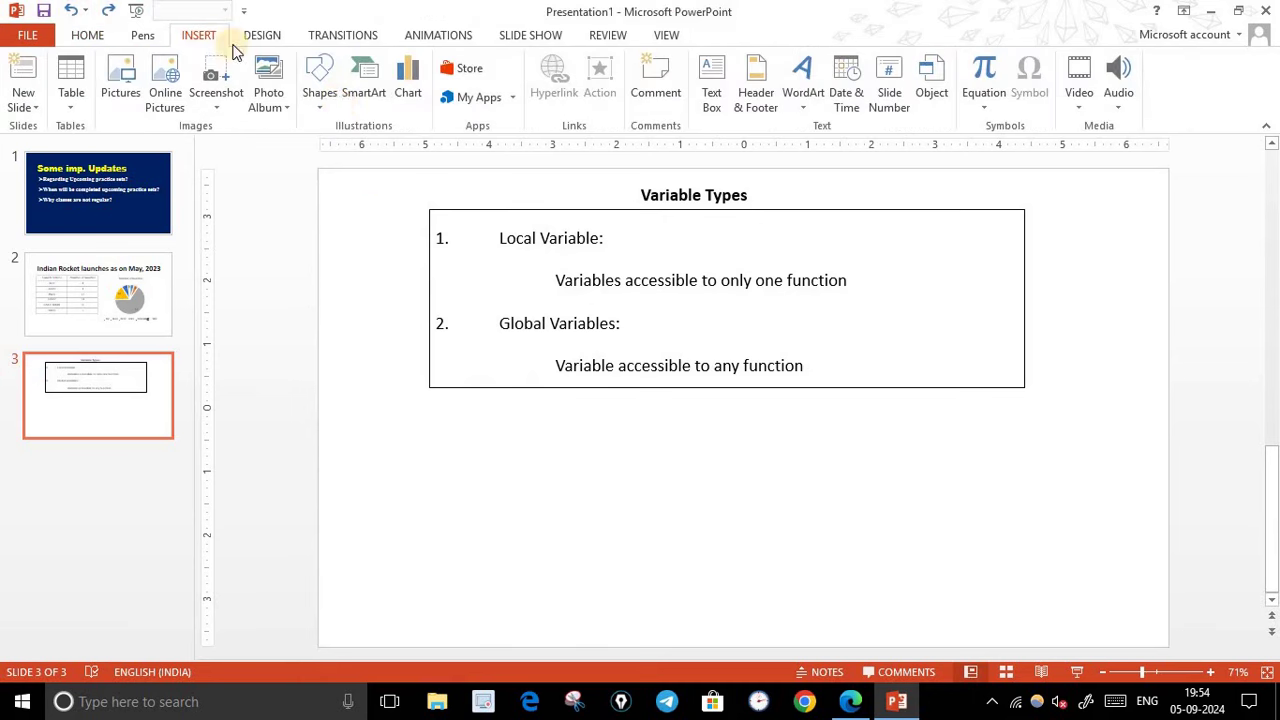
{"action": "left_click", "coordinate": [321, 100]}
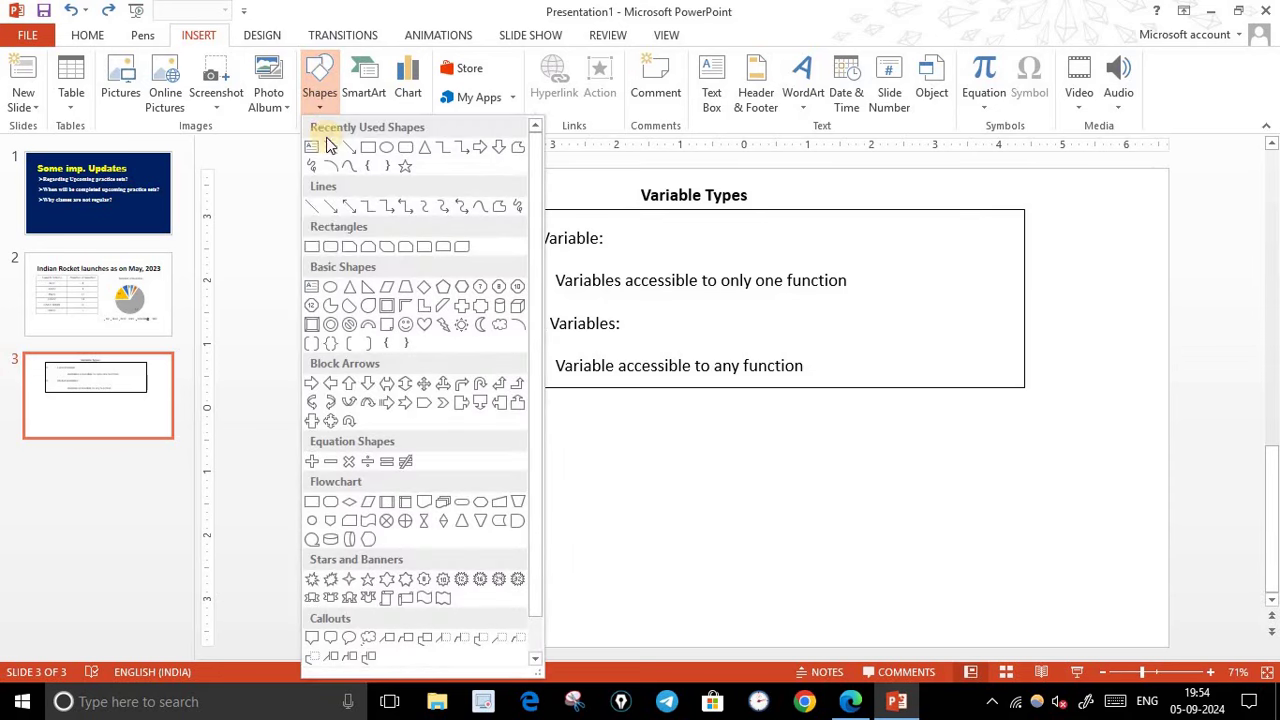
{"action": "left_click", "coordinate": [314, 247]}
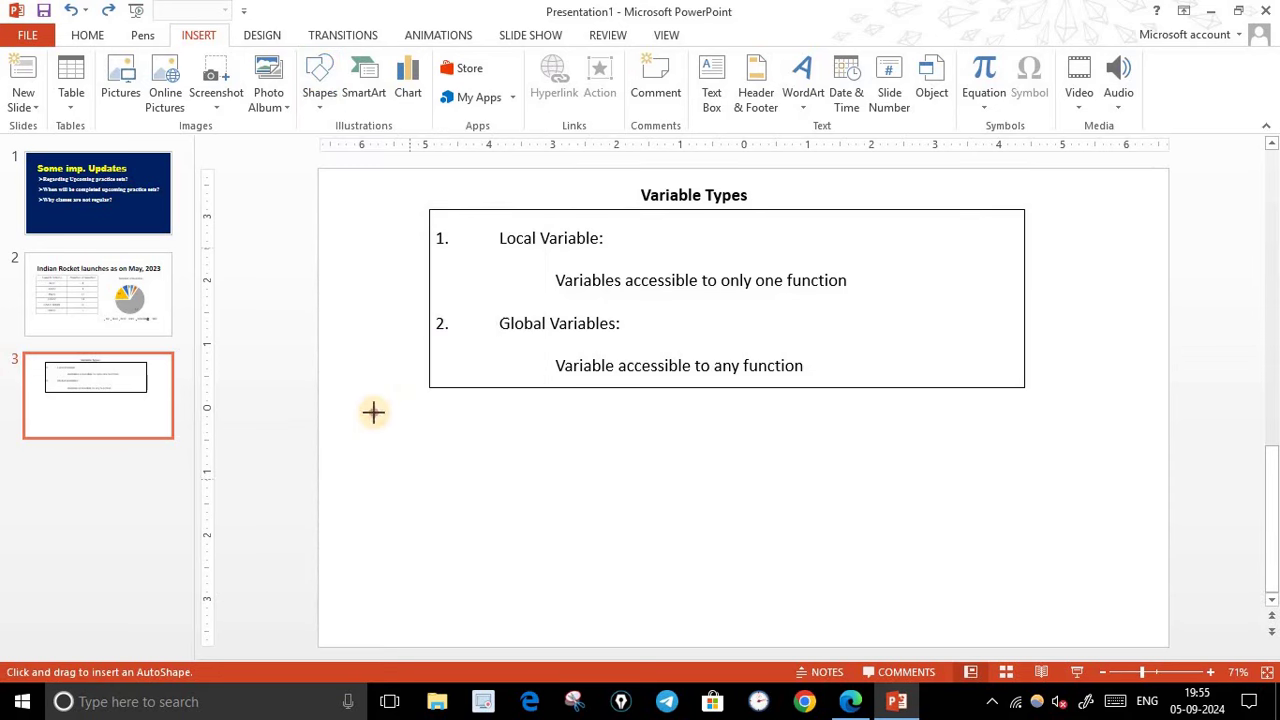
- Draw a large rectangle below the list, raising its top edge and extending its bottom edge
{"action": "mouse_move", "coordinate": [373, 412]}
{"action": "left_mouse_down"}
{"action": "mouse_move", "coordinate": [1022, 608]}
{"action": "mouse_move", "coordinate": [1103, 613]}
{"action": "left_mouse_up"}
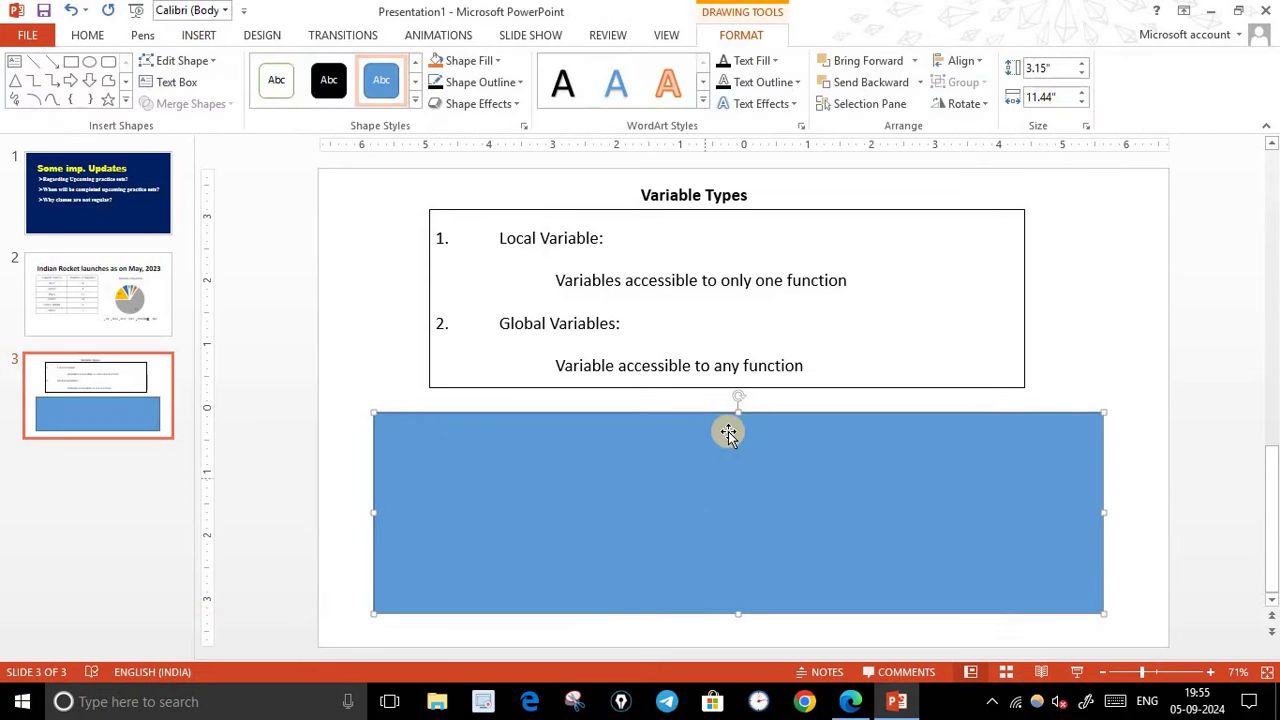
{"action": "mouse_move", "coordinate": [736, 412]}
{"action": "left_mouse_down"}
{"action": "mouse_move", "coordinate": [743, 392]}
{"action": "mouse_move", "coordinate": [739, 403]}
{"action": "left_mouse_up"}
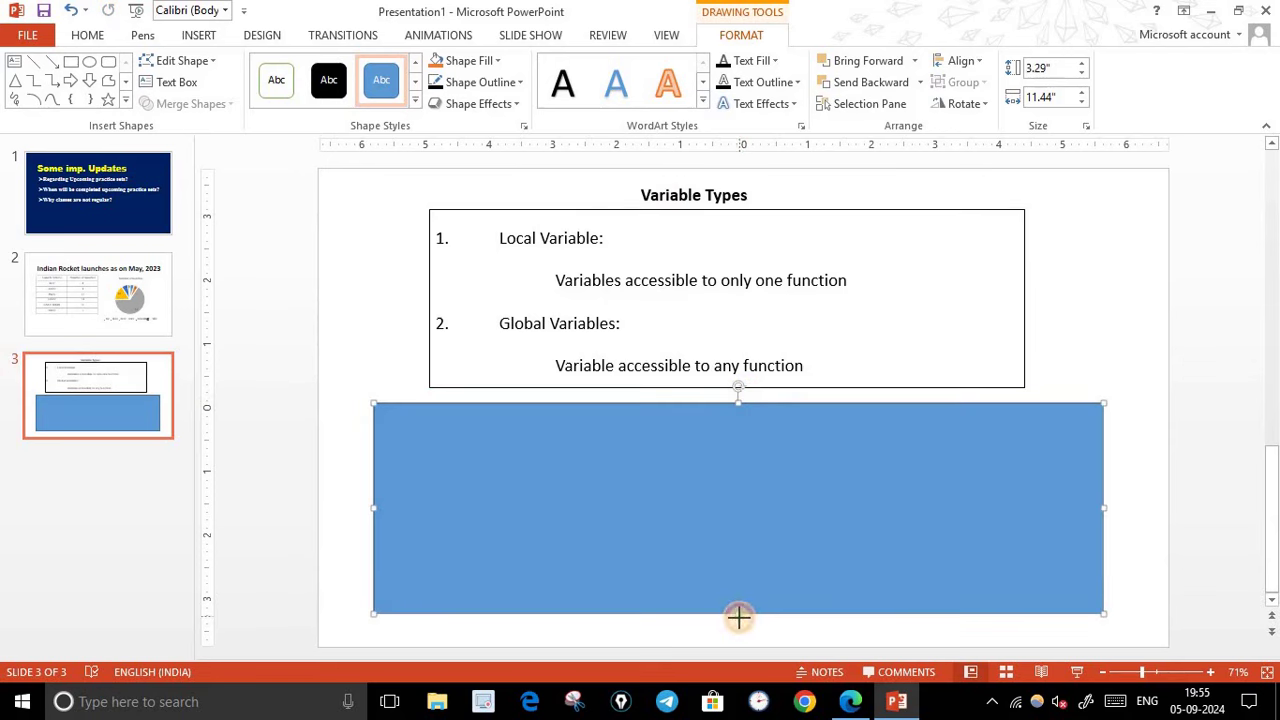
{"action": "left_click_drag", "start_coordinate": [739, 617], "coordinate": [739, 628]}
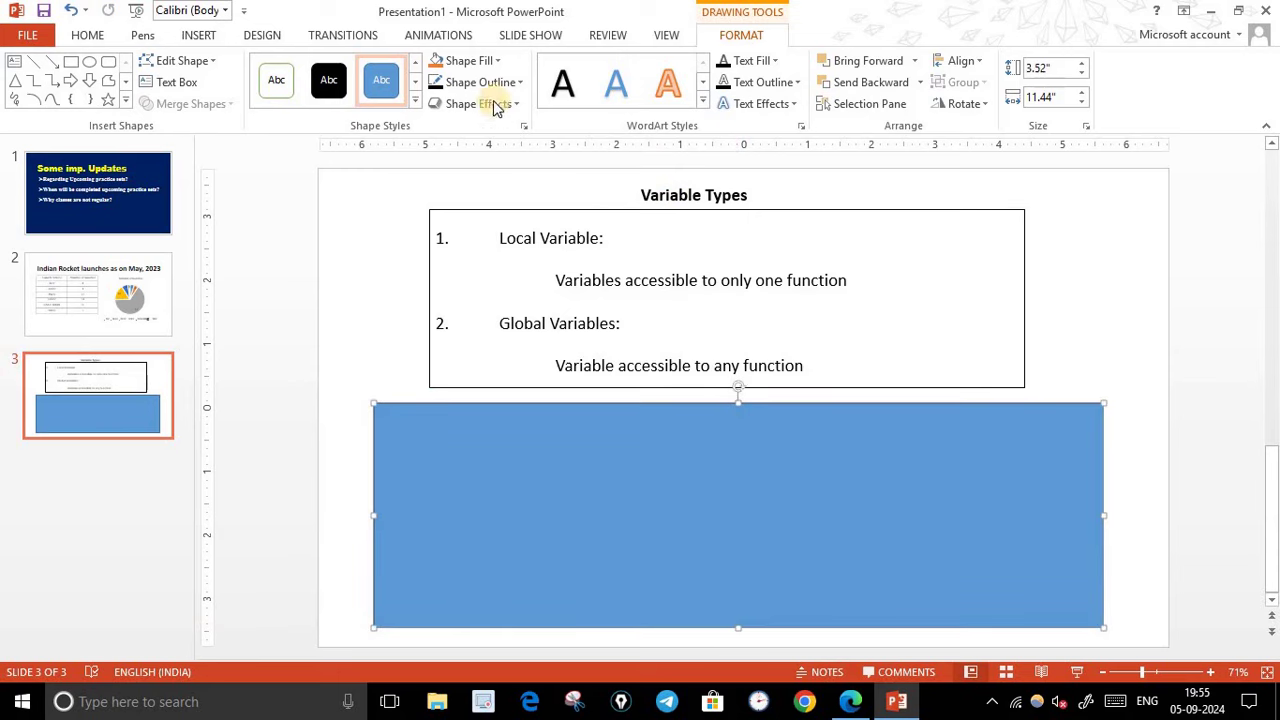
- Set the rectangle to No Fill with a black outline, then view the reference PDF
{"action": "left_click", "coordinate": [494, 60]}
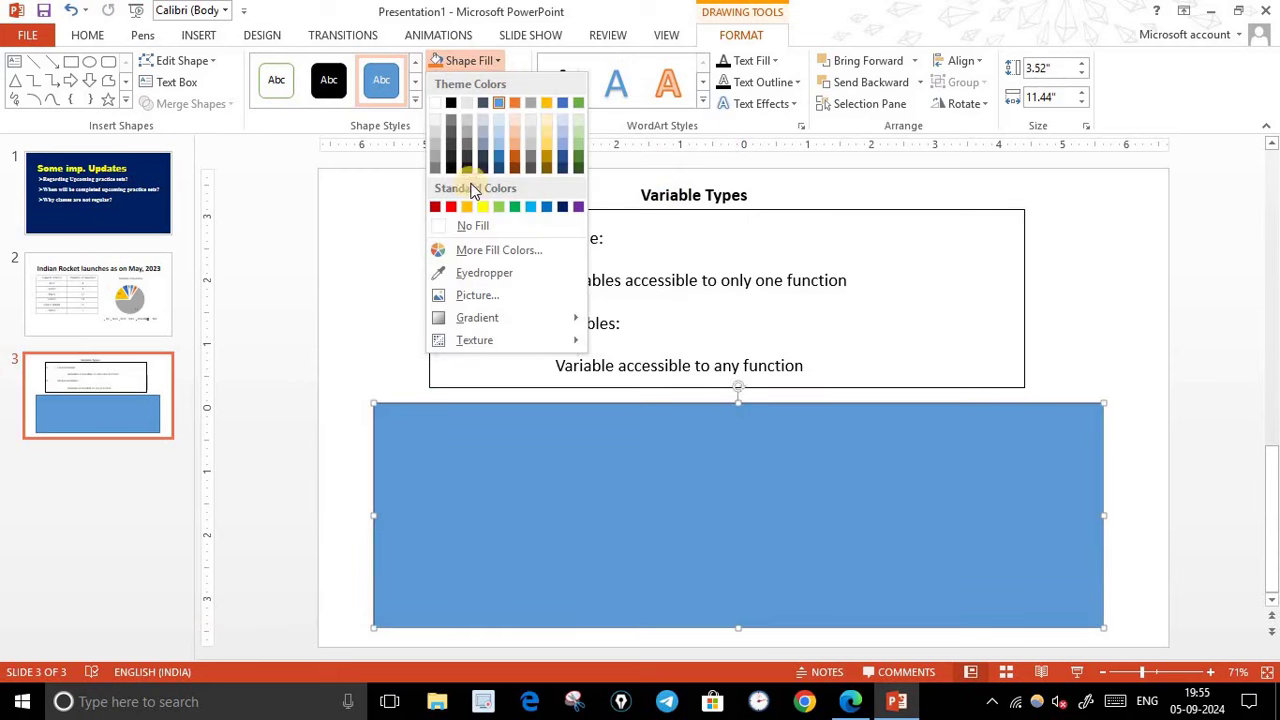
{"action": "left_click", "coordinate": [462, 226]}
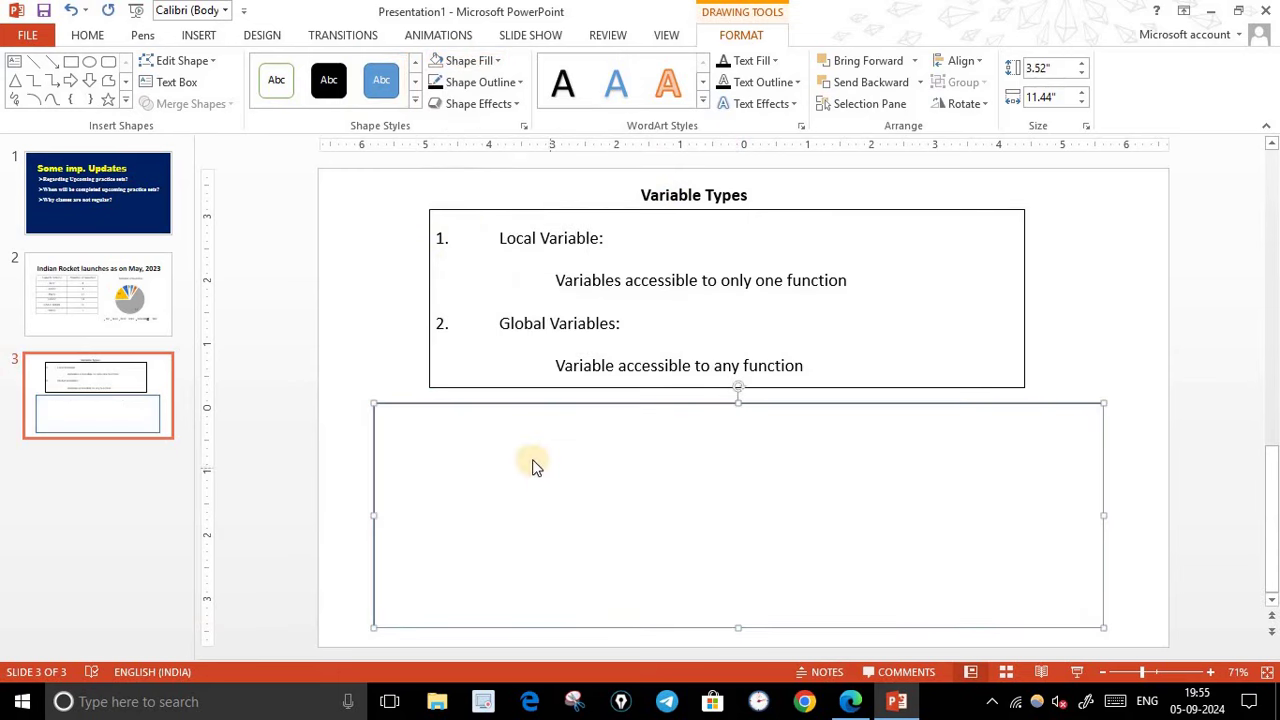
{"action": "left_click", "coordinate": [436, 83]}
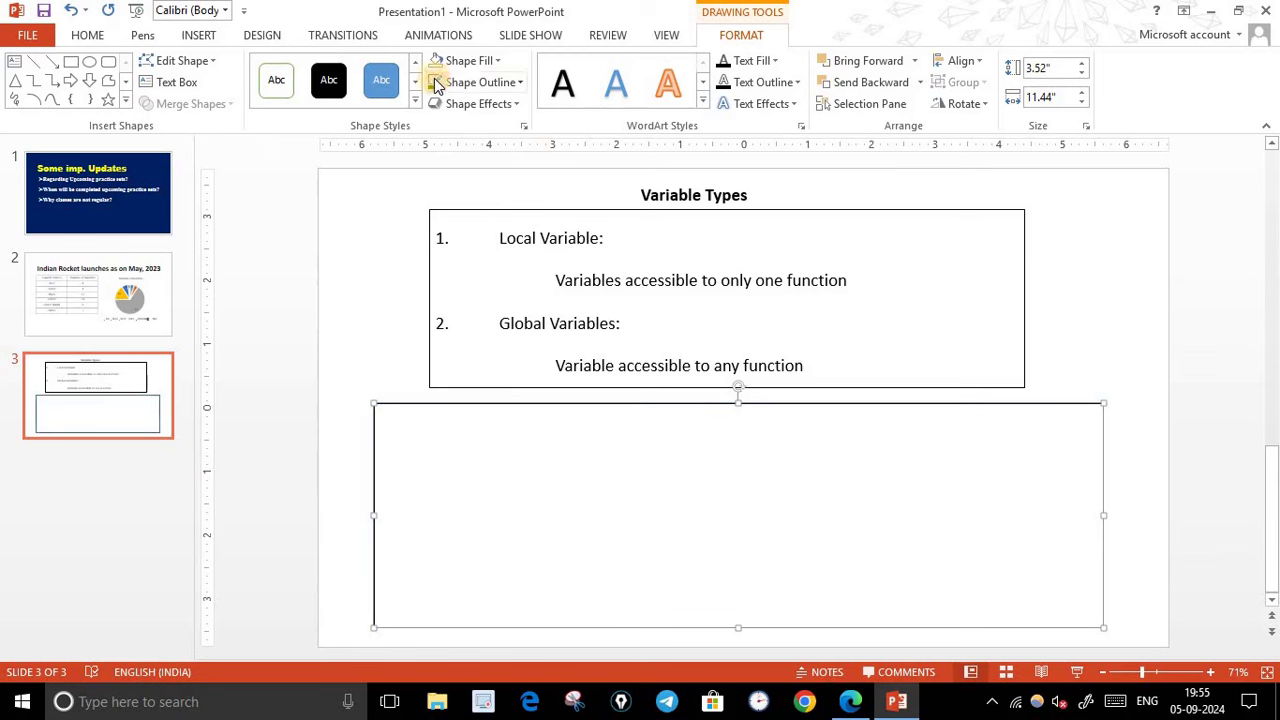
{"action": "left_click", "coordinate": [517, 88]}
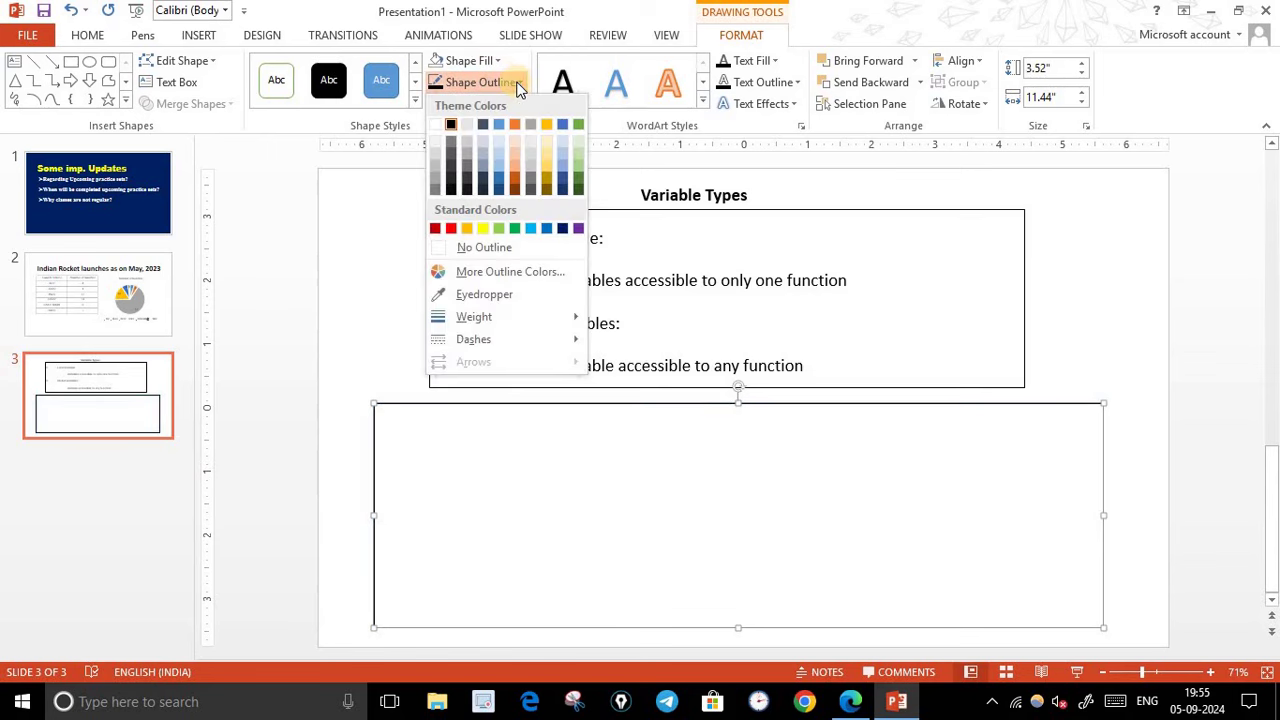
{"action": "left_click", "coordinate": [452, 125]}
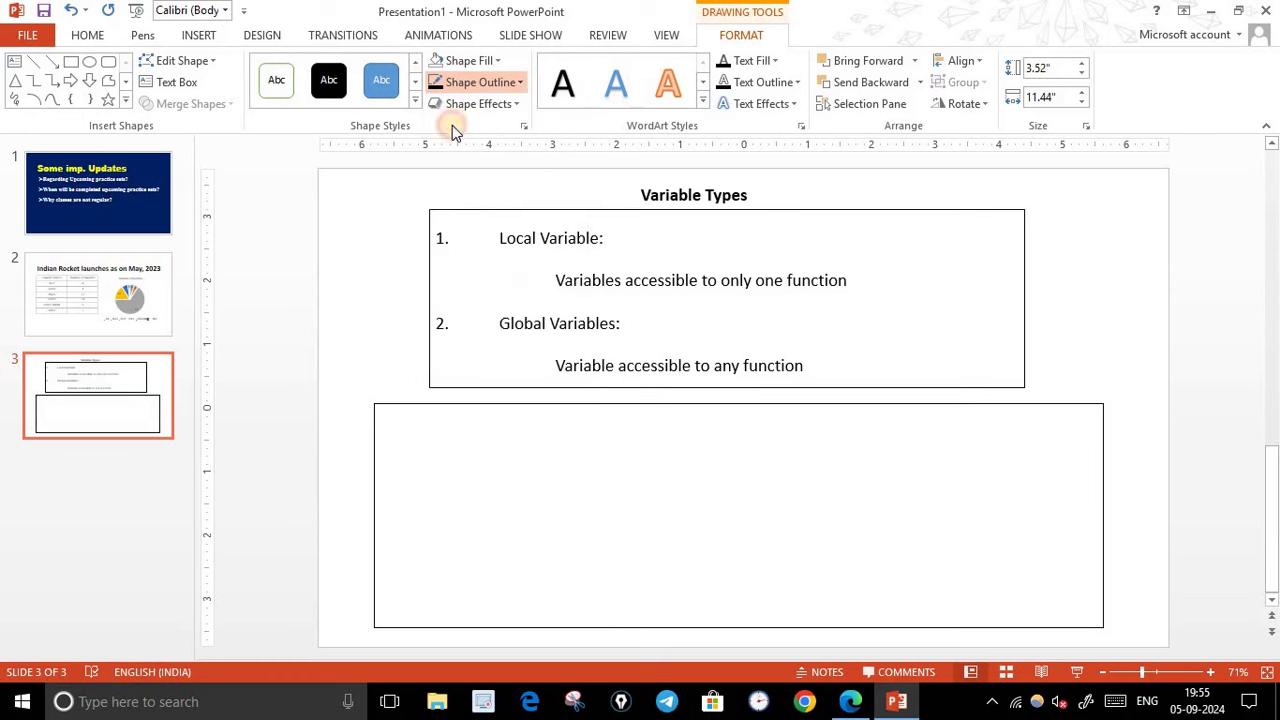
{"action": "left_click", "coordinate": [714, 487]}
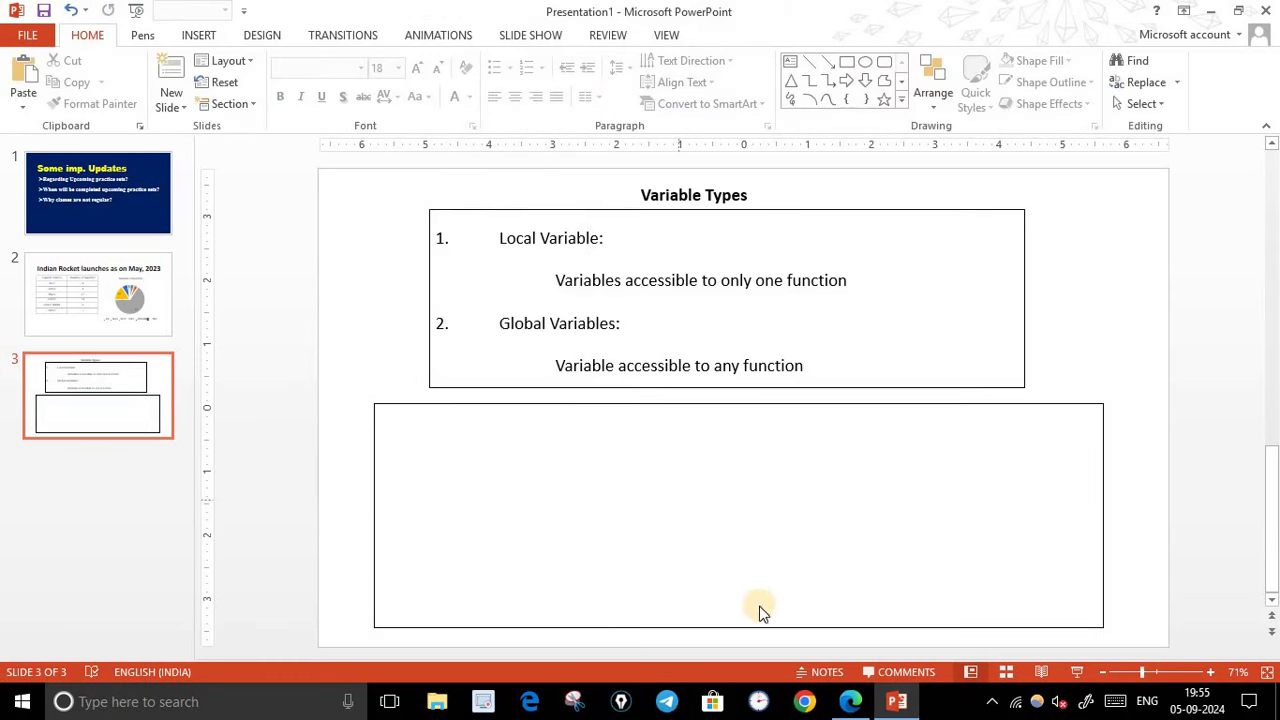
{"action": "left_click", "coordinate": [850, 701]}
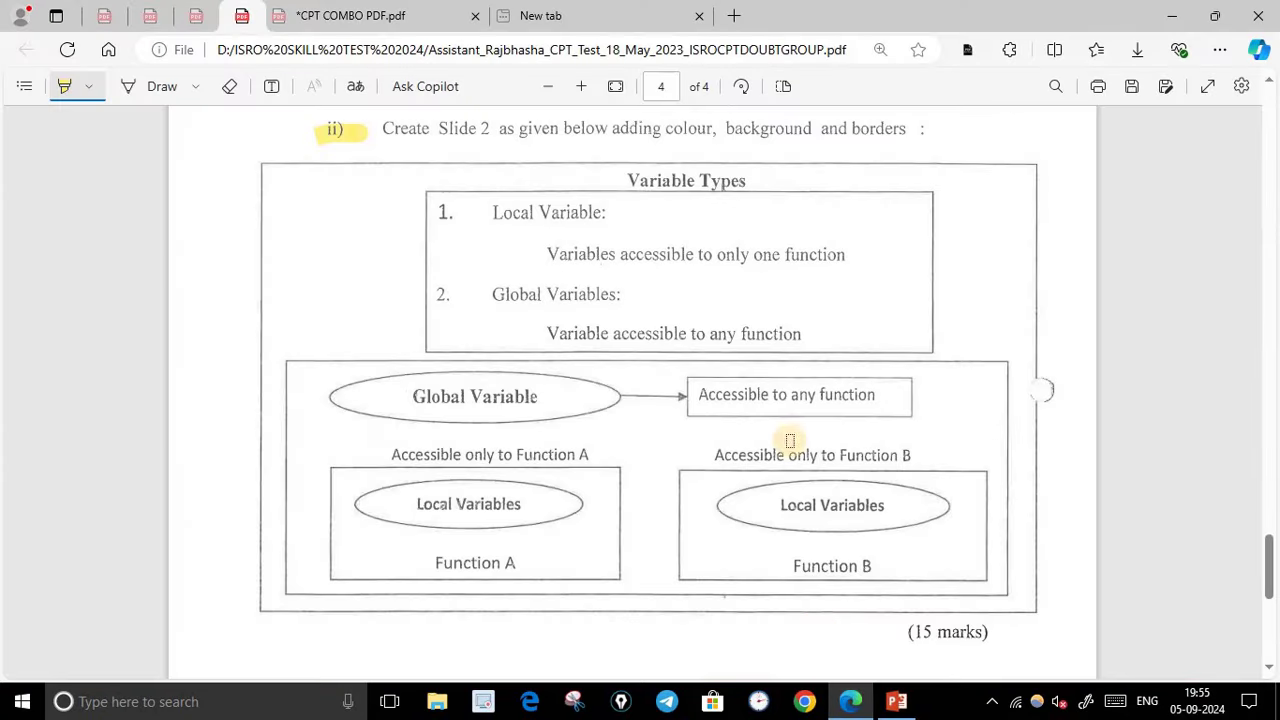
- Draw an oval at the top-left of the lower frame
{"action": "left_click", "coordinate": [854, 708]}
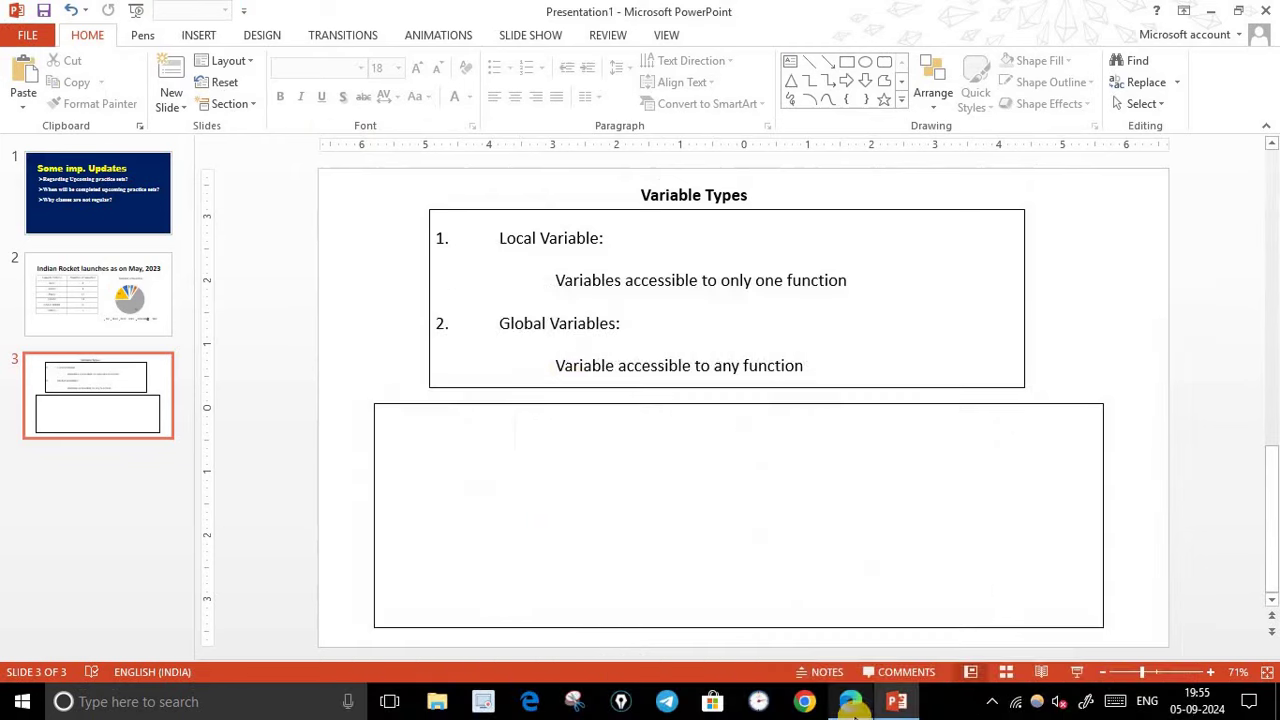
{"action": "left_click", "coordinate": [199, 35]}
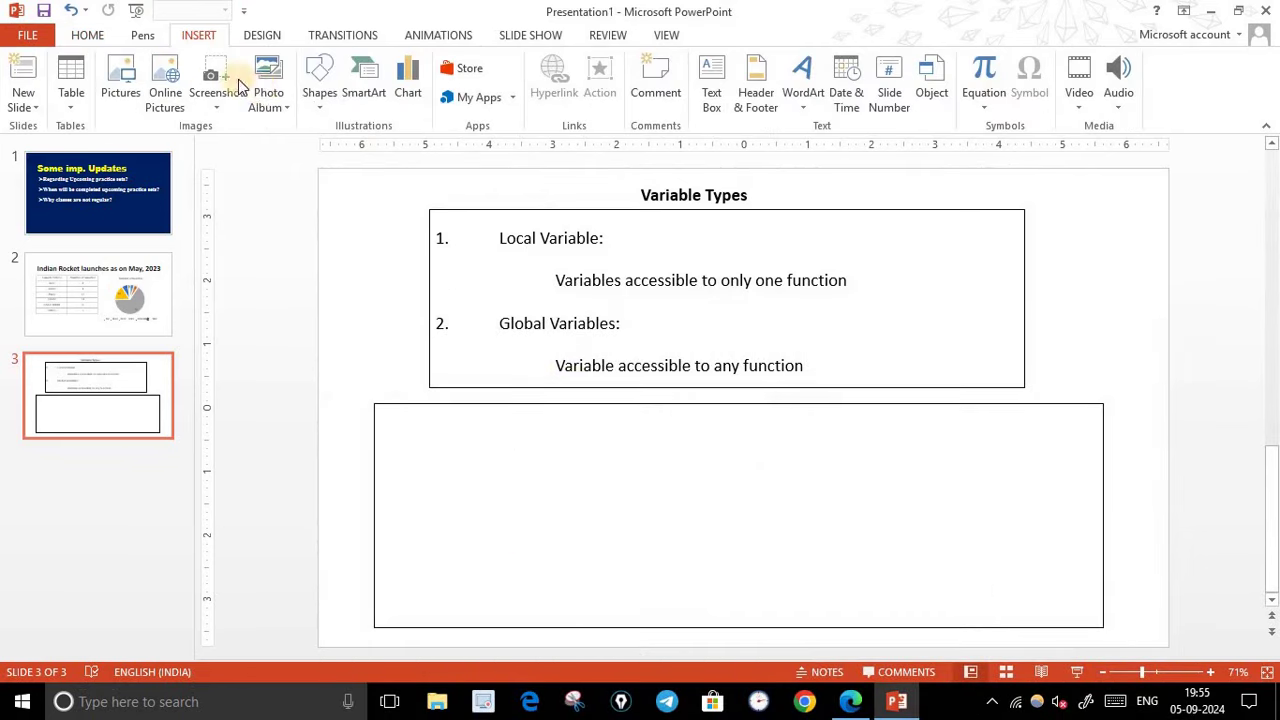
{"action": "left_click", "coordinate": [322, 112]}
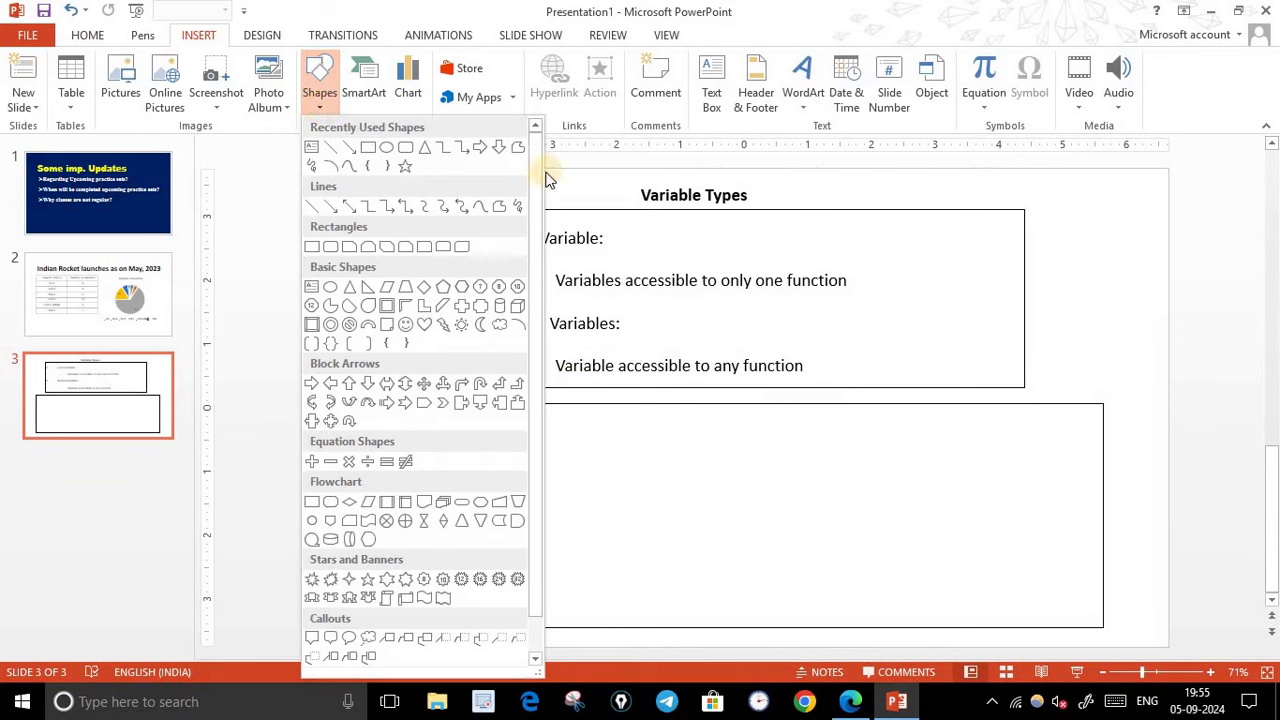
{"action": "left_click", "coordinate": [332, 287]}
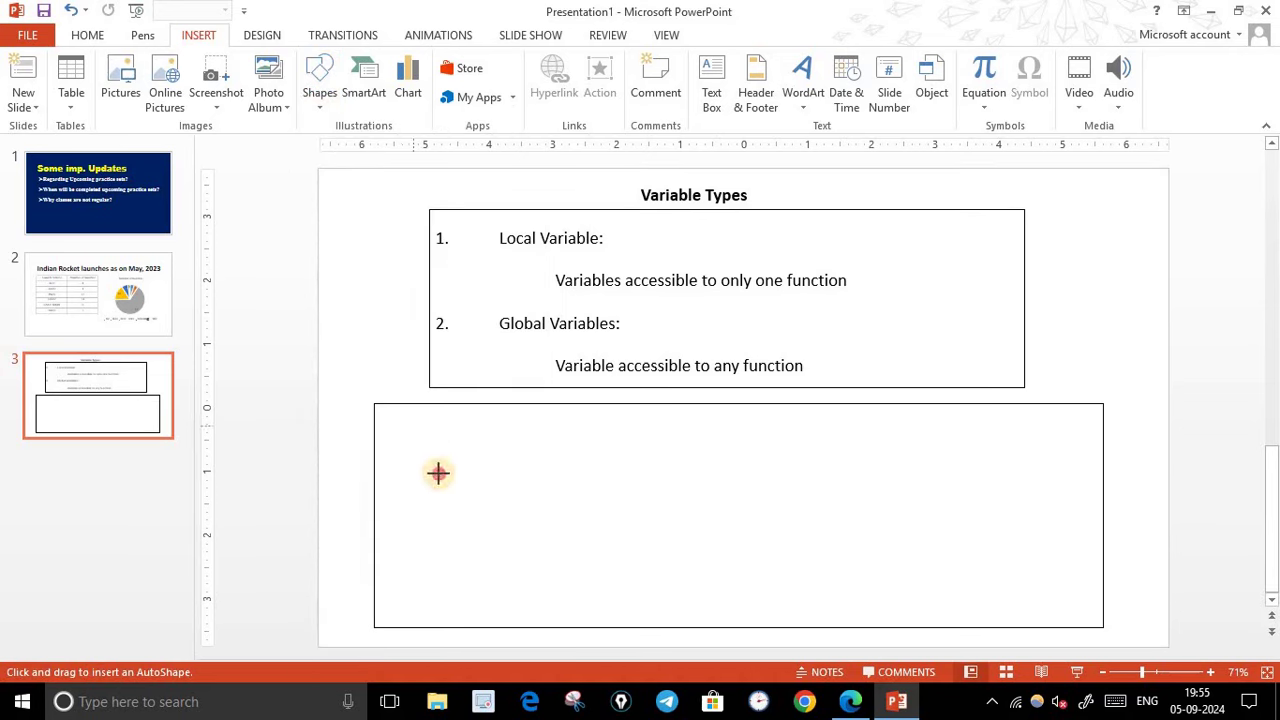
{"action": "left_click_drag", "start_coordinate": [412, 424], "coordinate": [652, 479]}
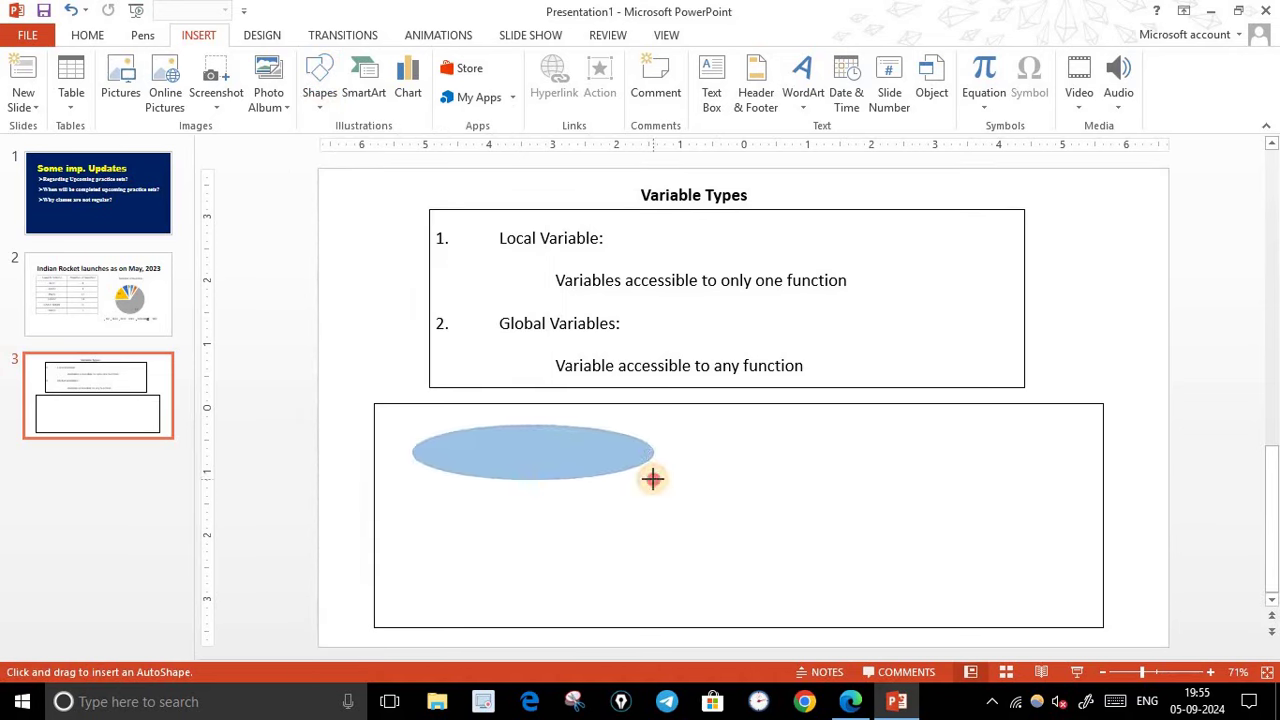
{"action": "left_click_drag", "start_coordinate": [652, 479], "coordinate": [652, 479]}
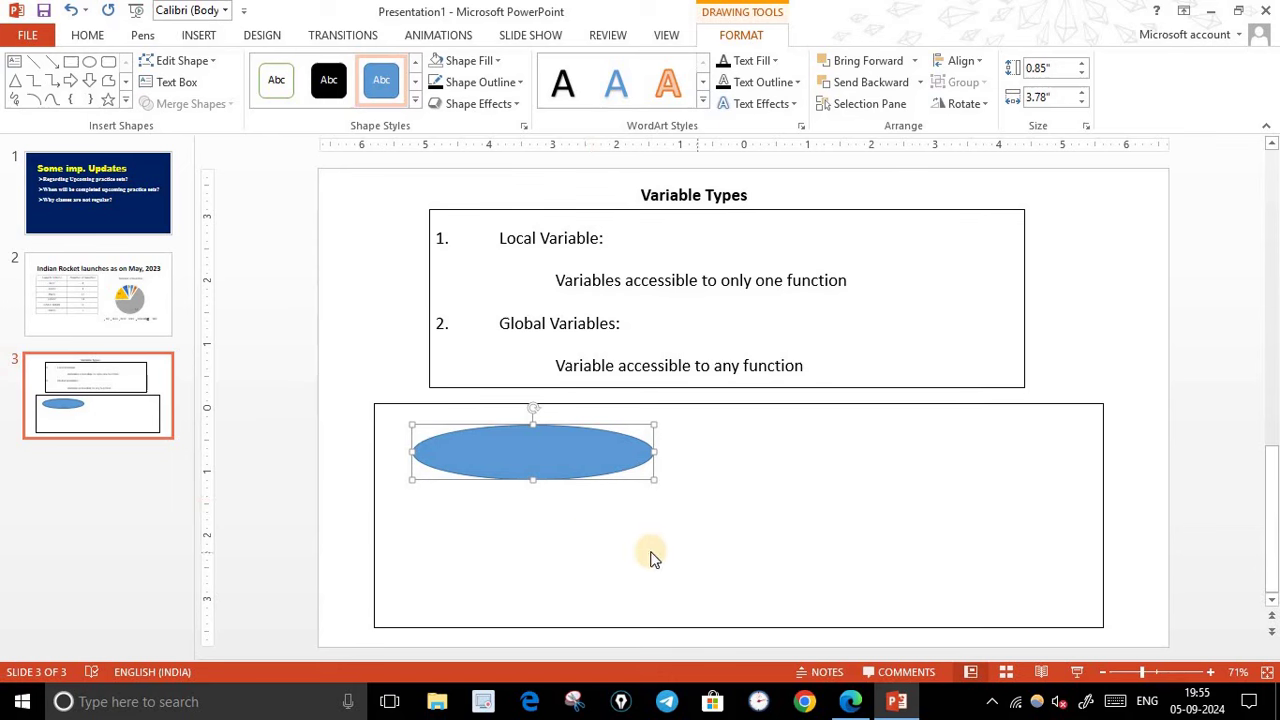
{"action": "left_click", "coordinate": [693, 604]}
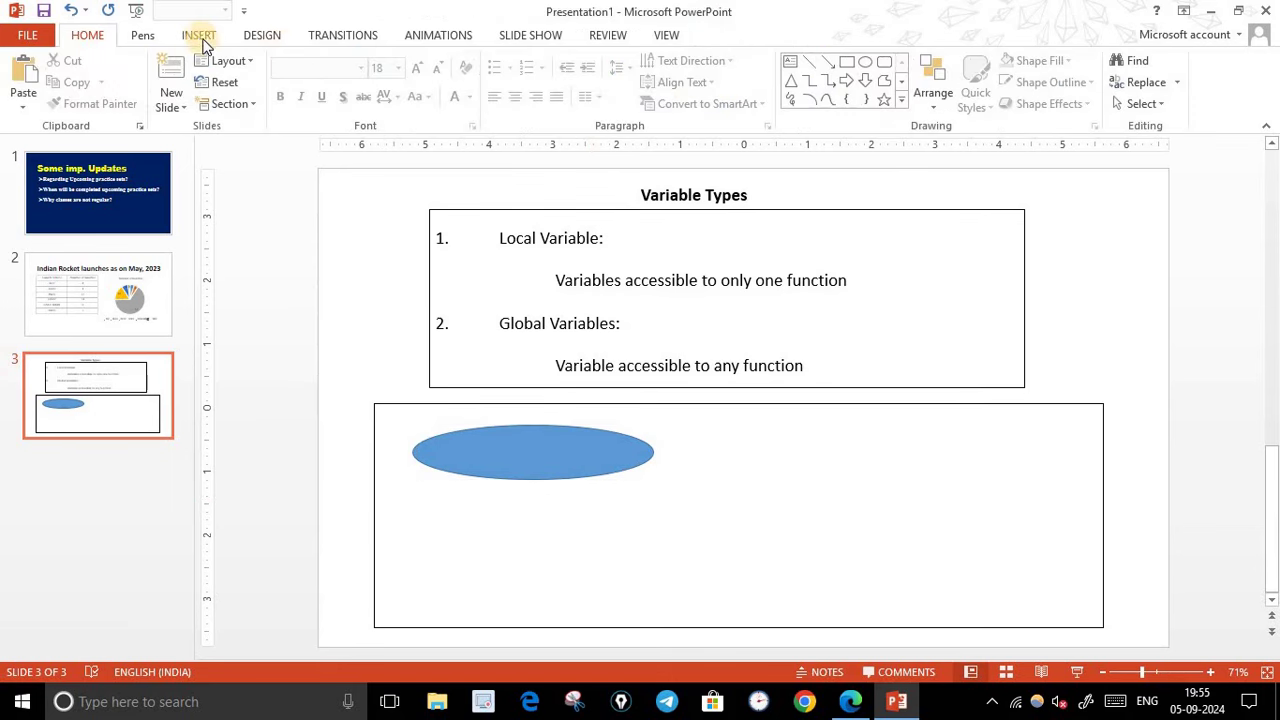
- Draw a rectangle to the right of the oval, level with it
{"action": "left_click", "coordinate": [846, 70]}
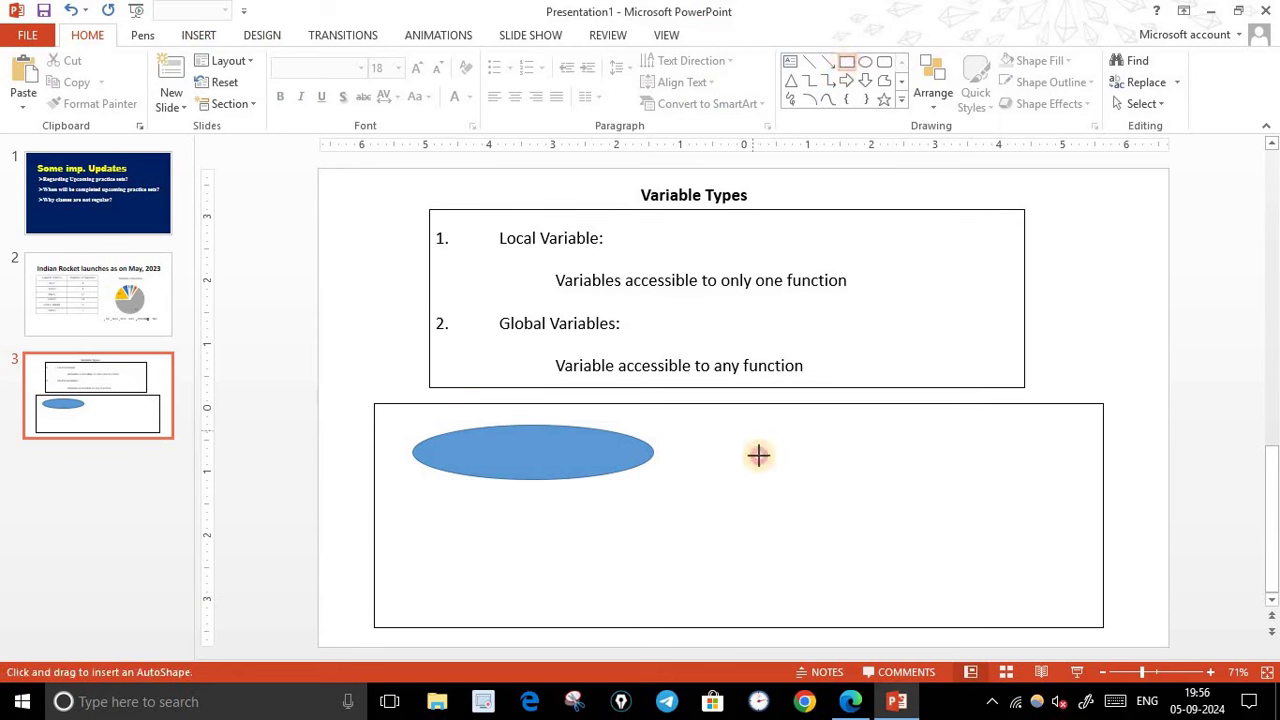
{"action": "mouse_move", "coordinate": [752, 424]}
{"action": "left_mouse_down"}
{"action": "mouse_move", "coordinate": [973, 484]}
{"action": "mouse_move", "coordinate": [1022, 463]}
{"action": "left_mouse_up"}
{"action": "left_click_drag", "start_coordinate": [891, 446], "coordinate": [901, 457]}
{"action": "left_click", "coordinate": [736, 530]}
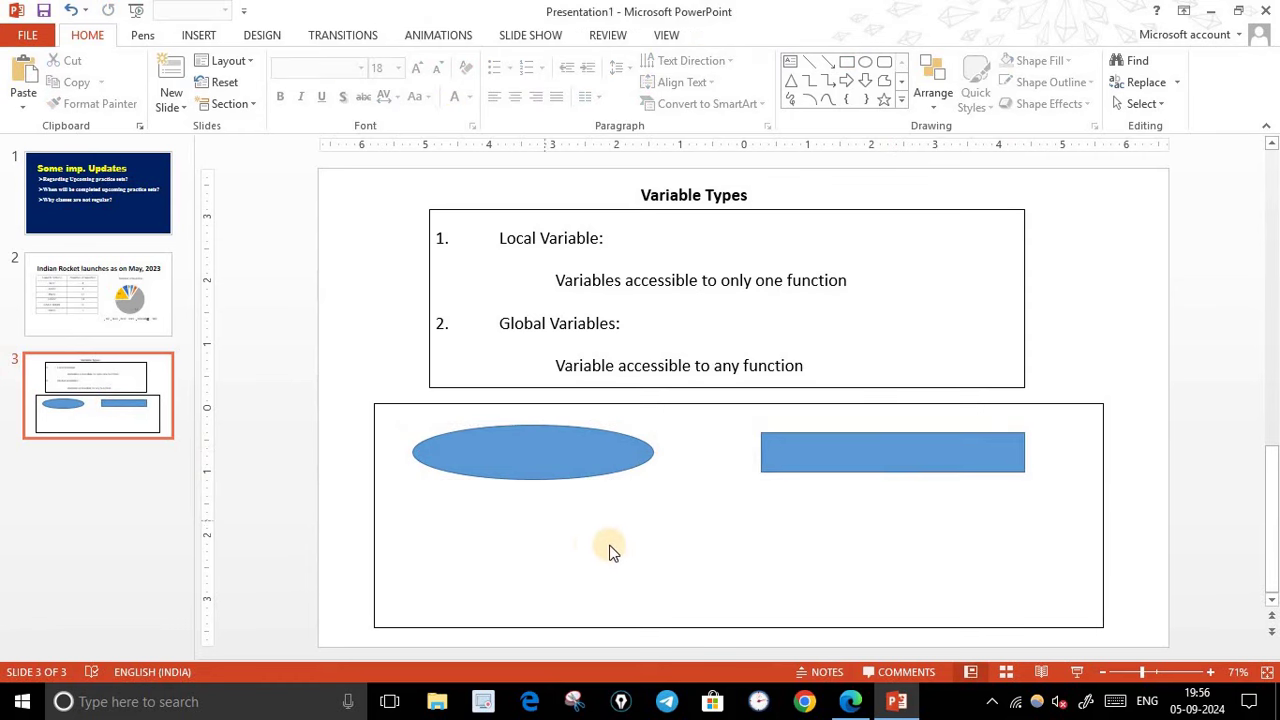
- Widen the oval slightly and set its height to 0.8" on the Format tab
{"action": "left_click", "coordinate": [640, 452]}
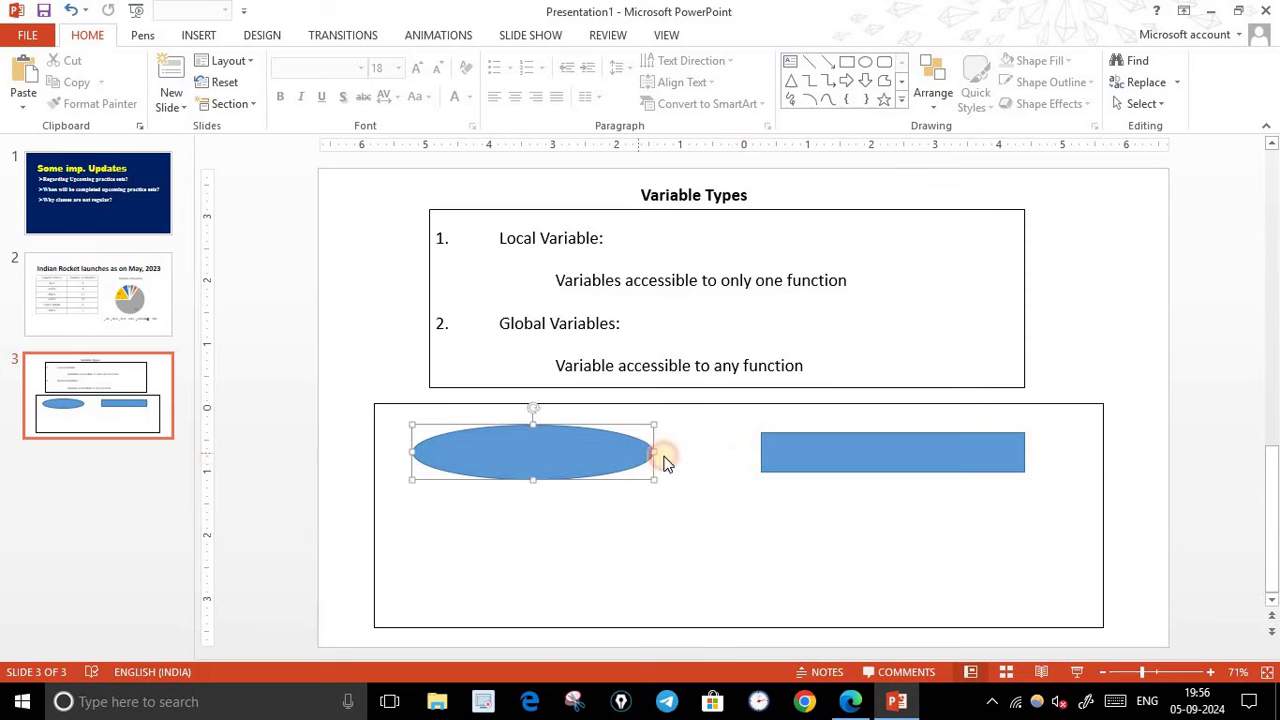
{"action": "left_click_drag", "start_coordinate": [650, 449], "coordinate": [659, 450]}
{"action": "left_click", "coordinate": [611, 523]}
{"action": "left_click", "coordinate": [585, 453]}
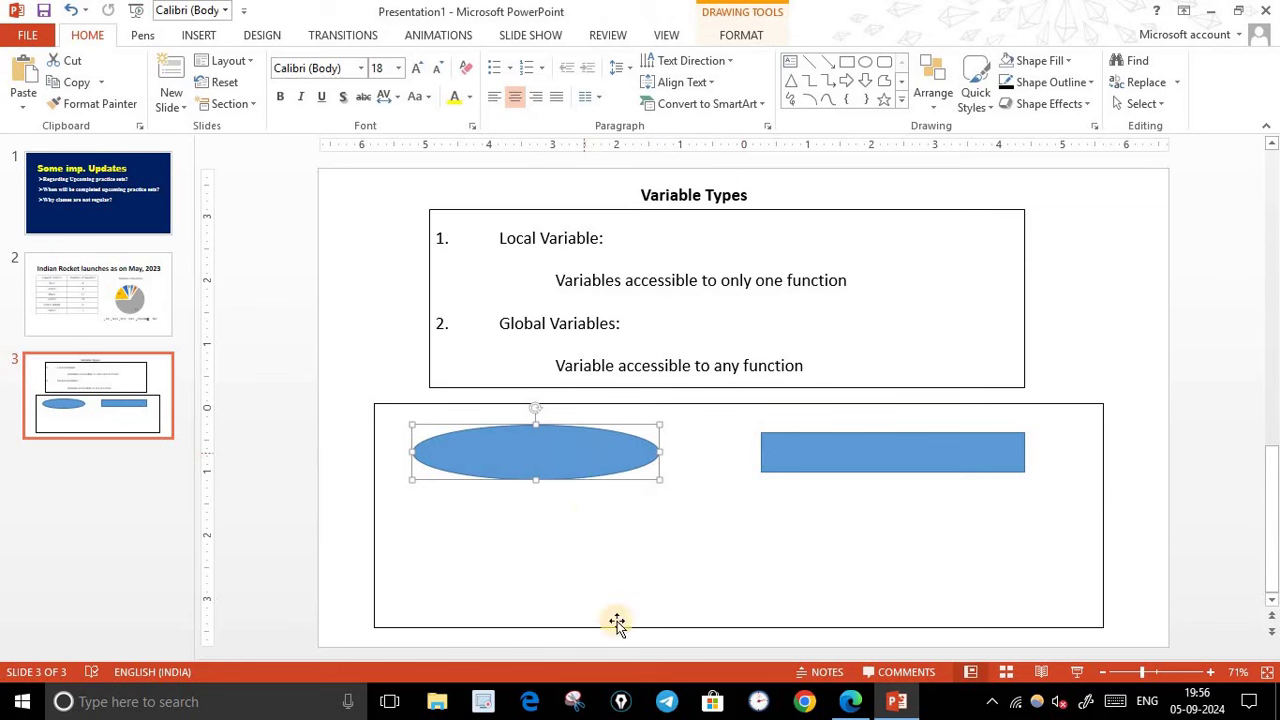
{"action": "left_click", "coordinate": [612, 620]}
{"action": "left_click", "coordinate": [597, 471]}
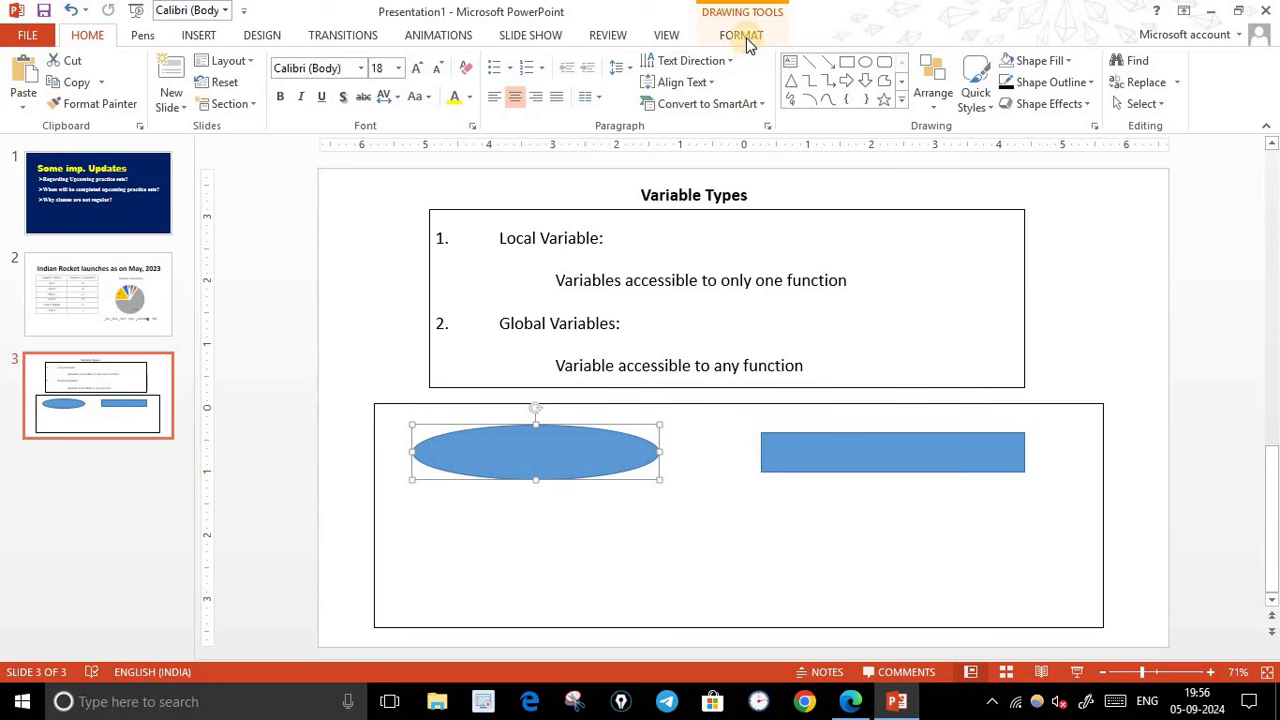
{"action": "left_click", "coordinate": [745, 38]}
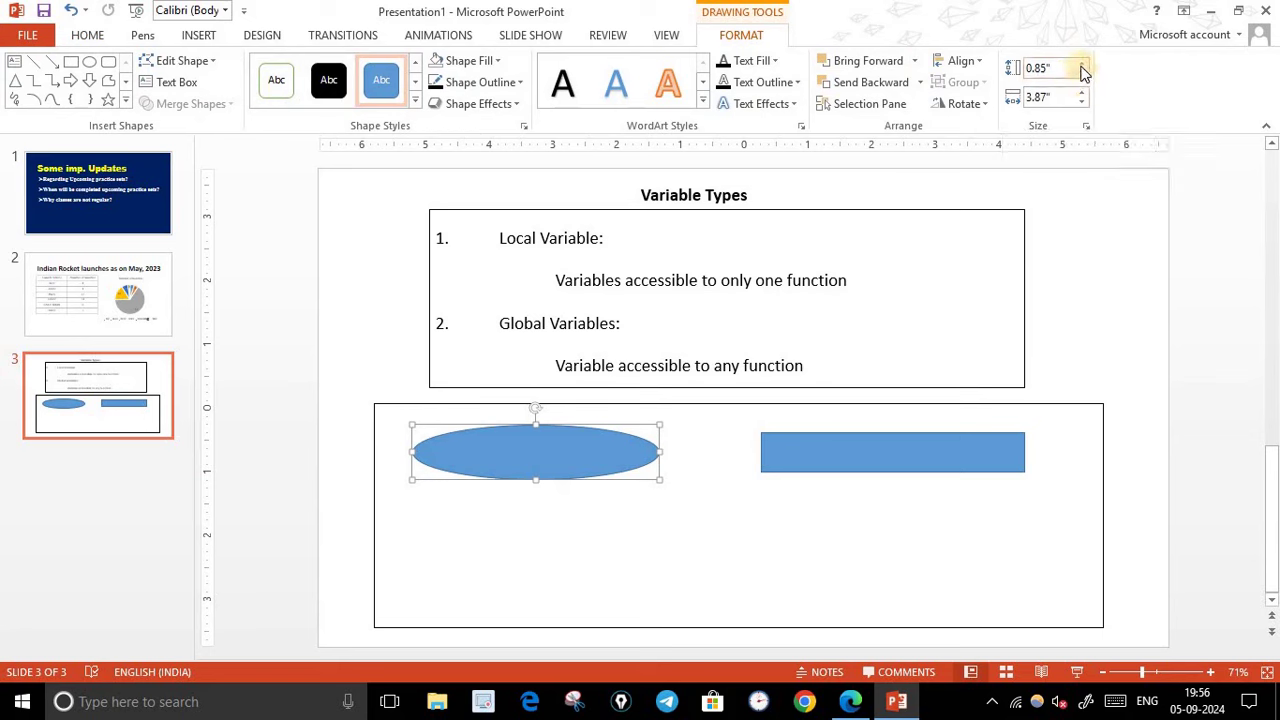
{"action": "left_click", "coordinate": [1082, 64]}
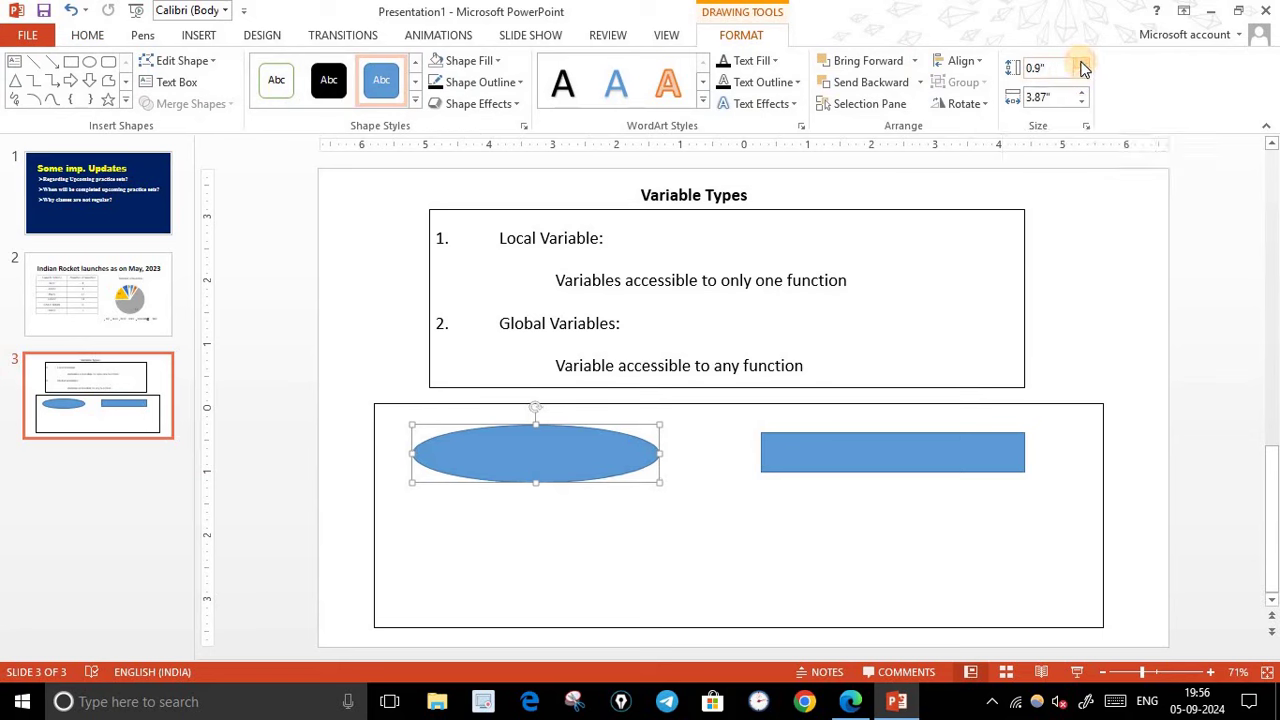
{"action": "left_click", "coordinate": [1082, 64]}
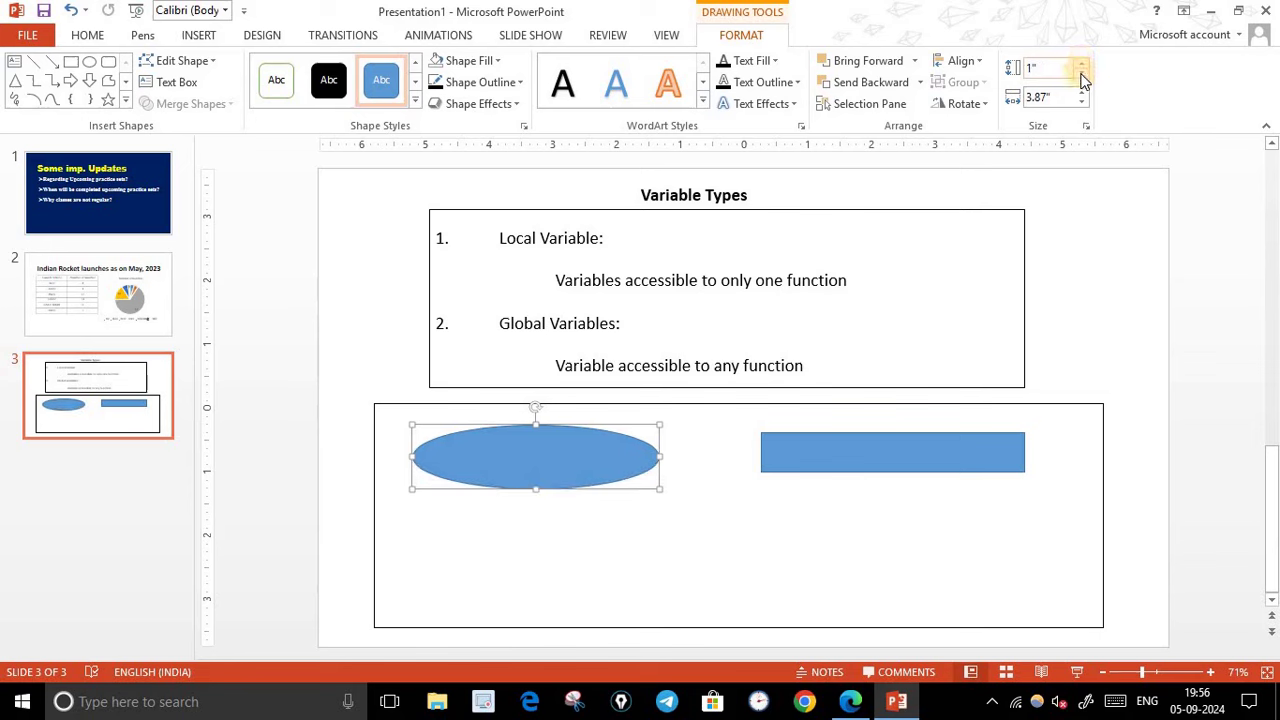
{"action": "left_click", "coordinate": [1081, 74]}
{"action": "left_click", "coordinate": [1081, 74]}
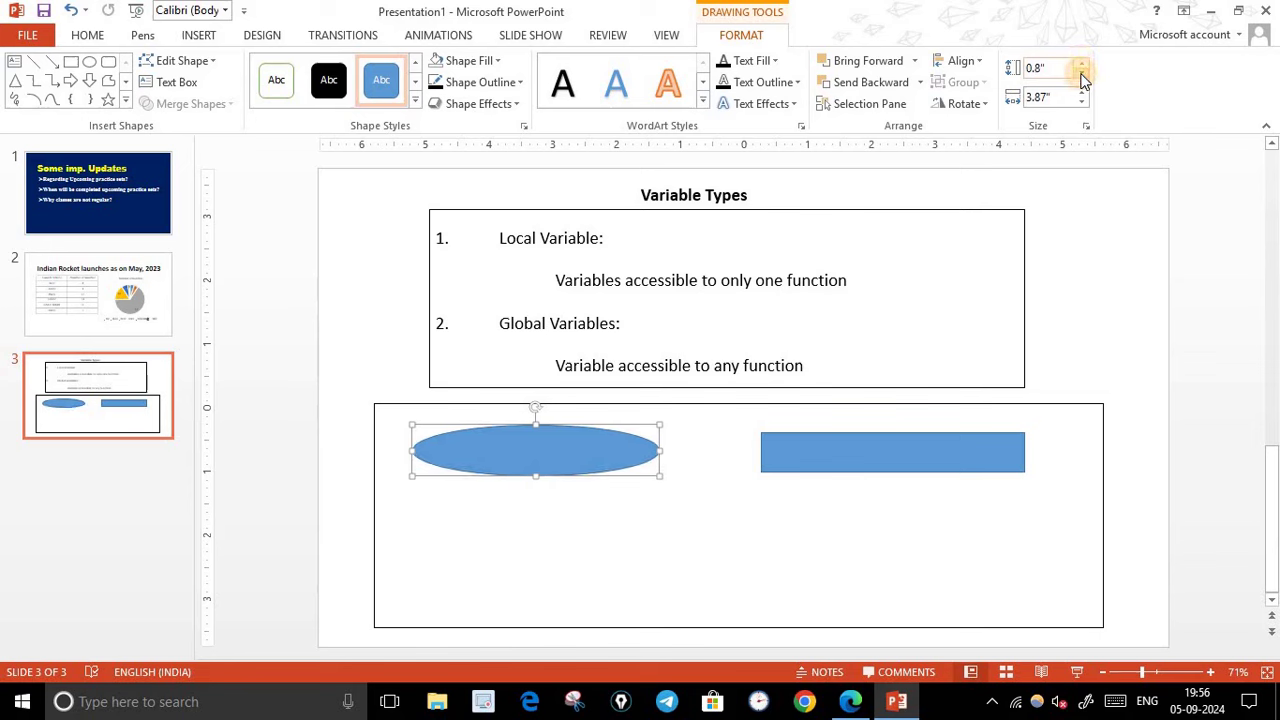
{"action": "left_click", "coordinate": [899, 521]}
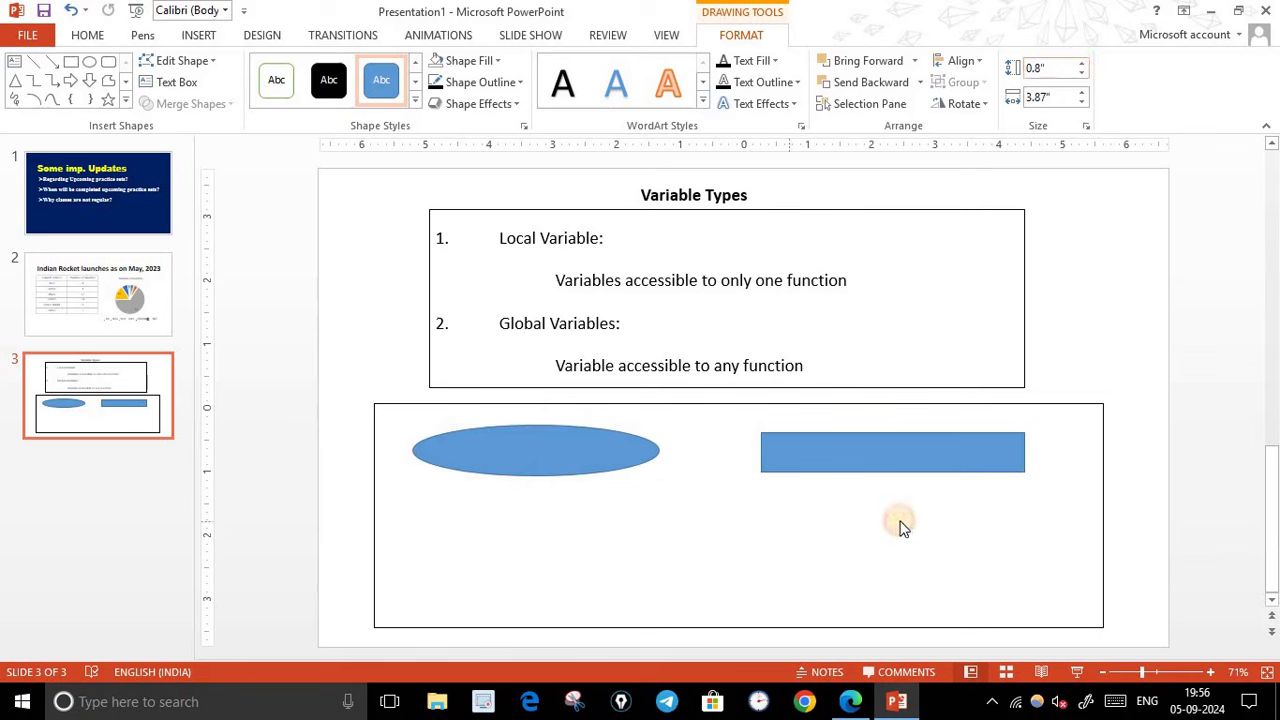
{"action": "left_click", "coordinate": [576, 456]}
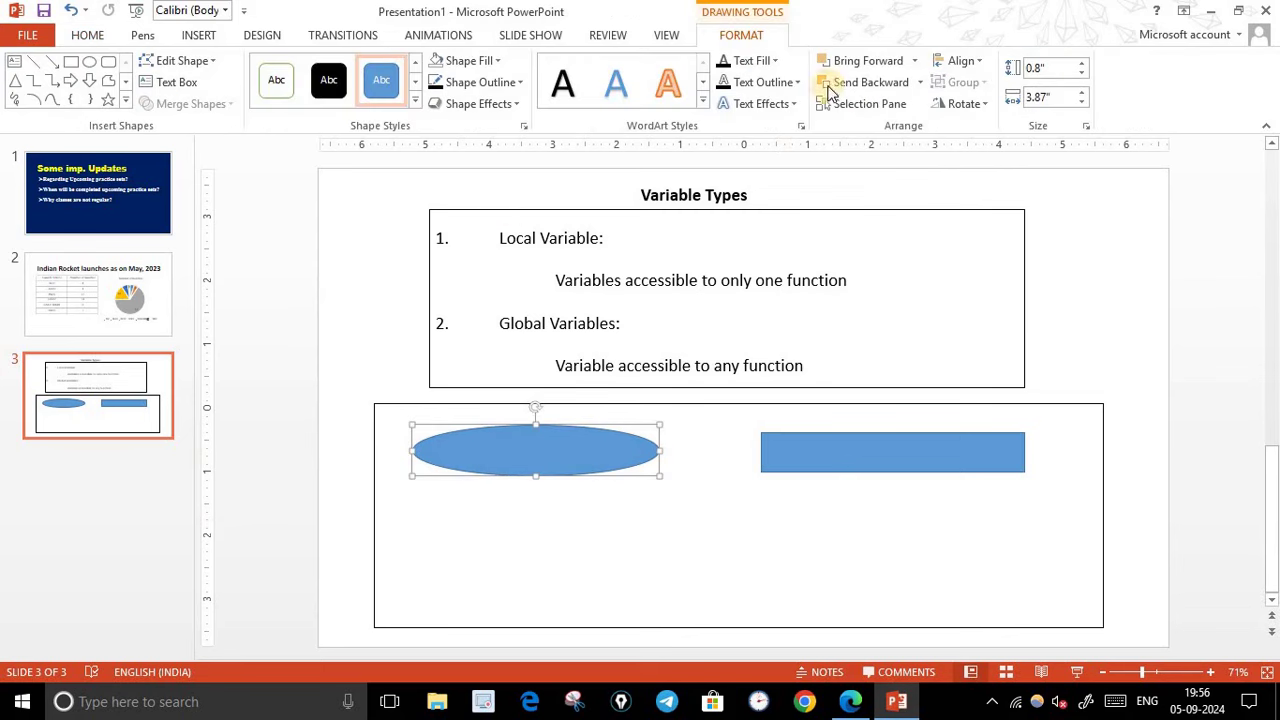
- Draw an arrow from the oval's right edge to the rectangle's left edge, redoing a misplaced first line
{"action": "left_click", "coordinate": [184, 38]}
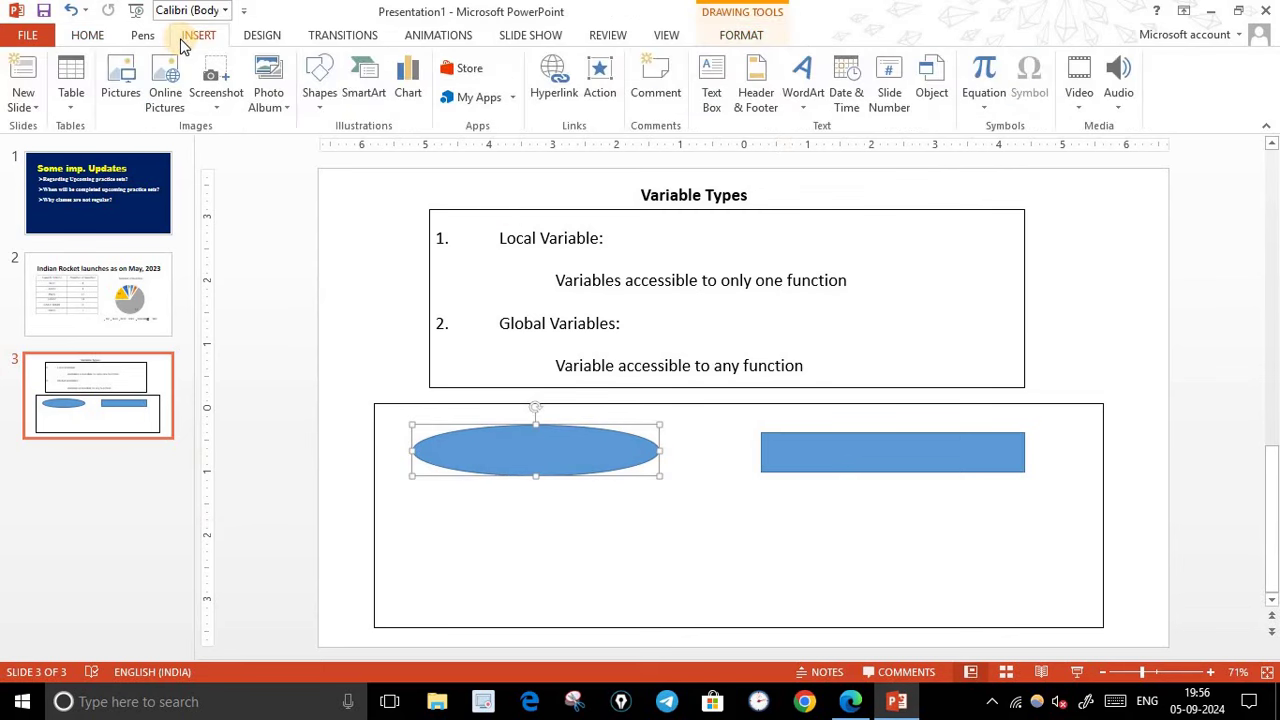
{"action": "left_click", "coordinate": [328, 103]}
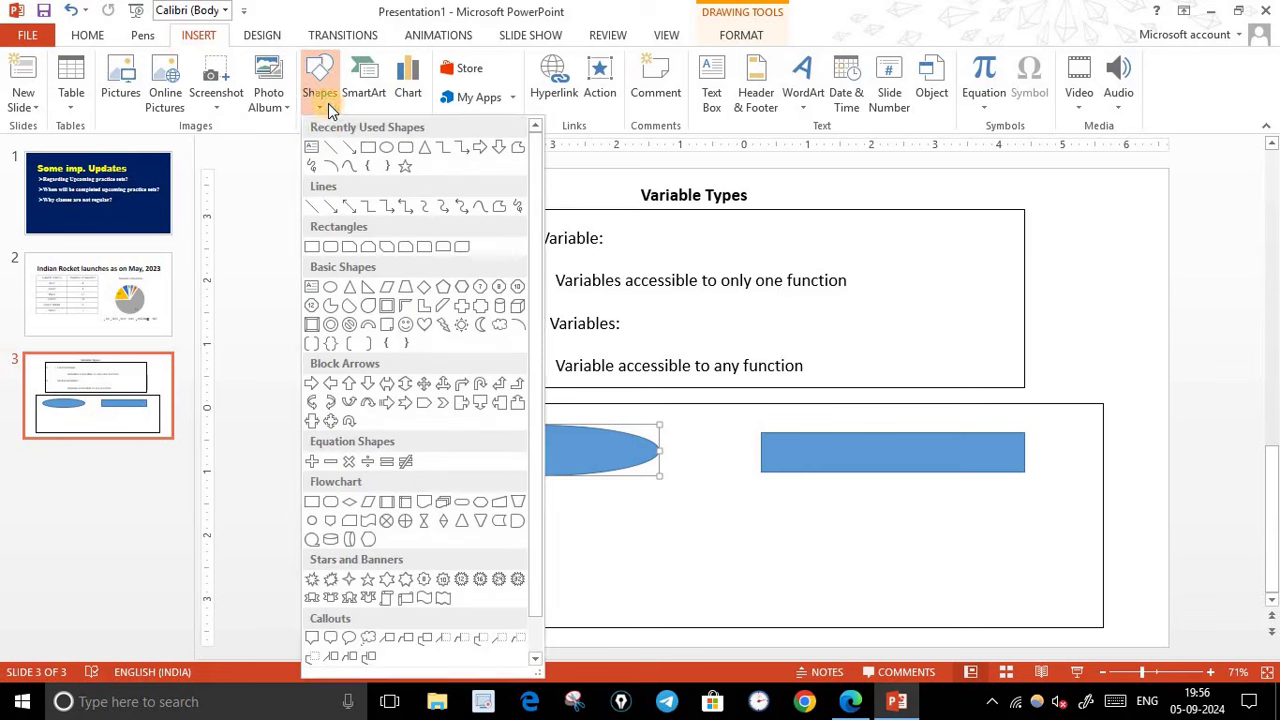
{"action": "left_click", "coordinate": [356, 148]}
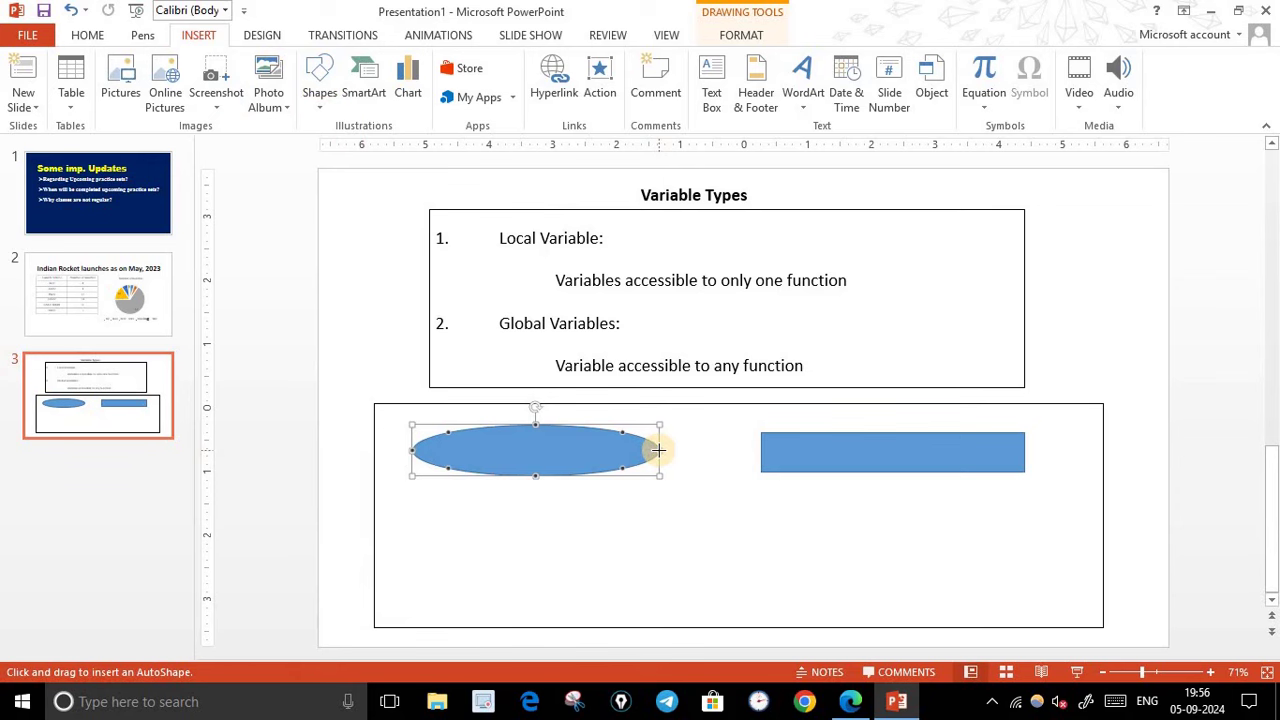
{"action": "left_click_drag", "start_coordinate": [658, 451], "coordinate": [745, 457]}
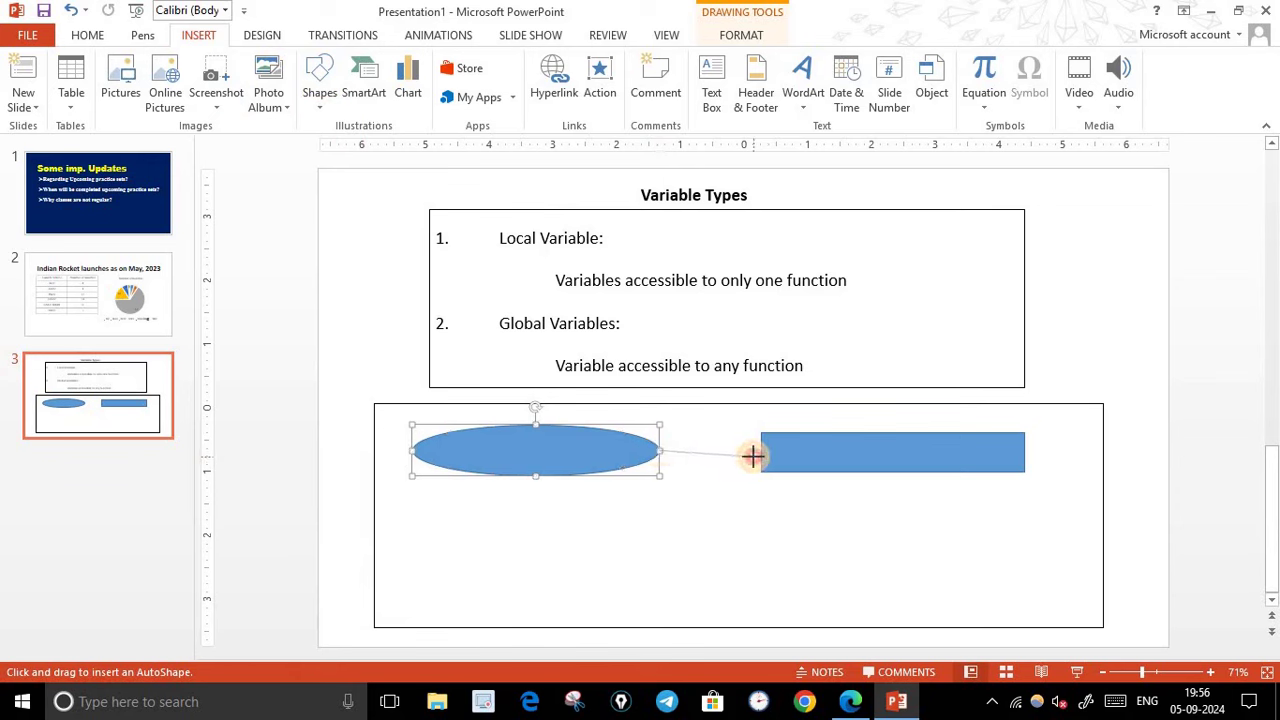
{"action": "left_click_drag", "start_coordinate": [745, 457], "coordinate": [751, 457]}
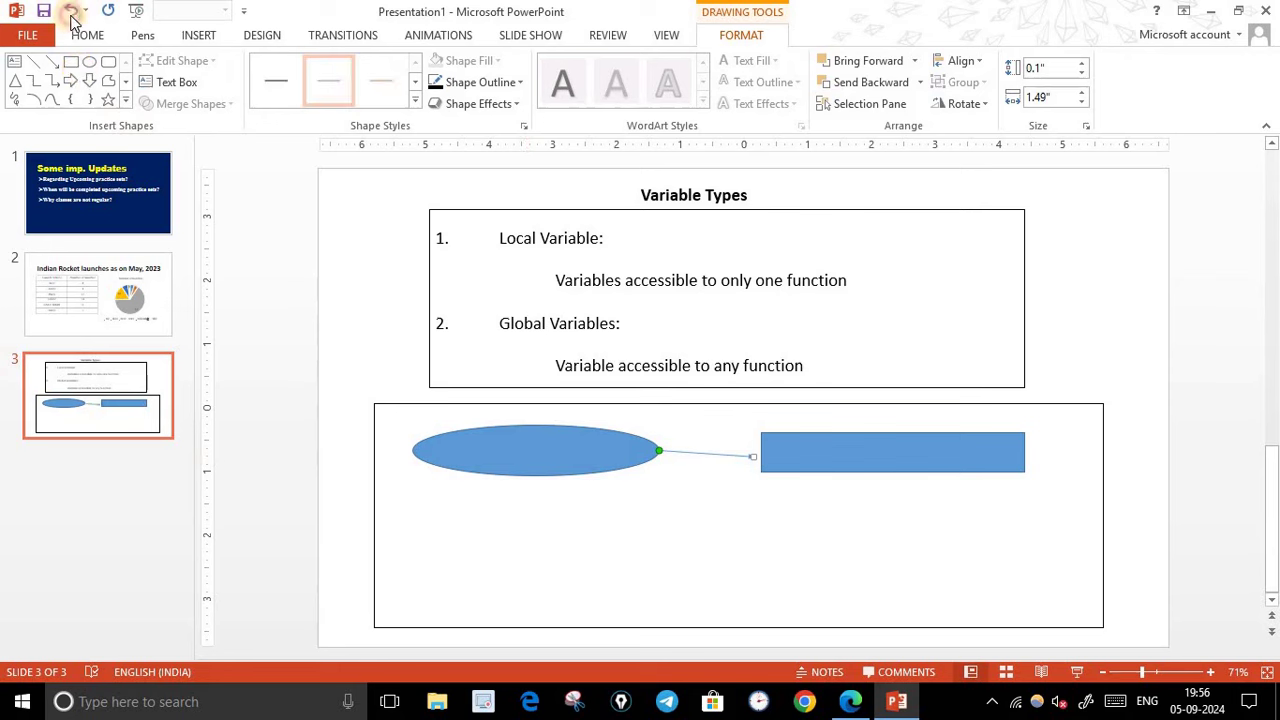
{"action": "left_click", "coordinate": [75, 14]}
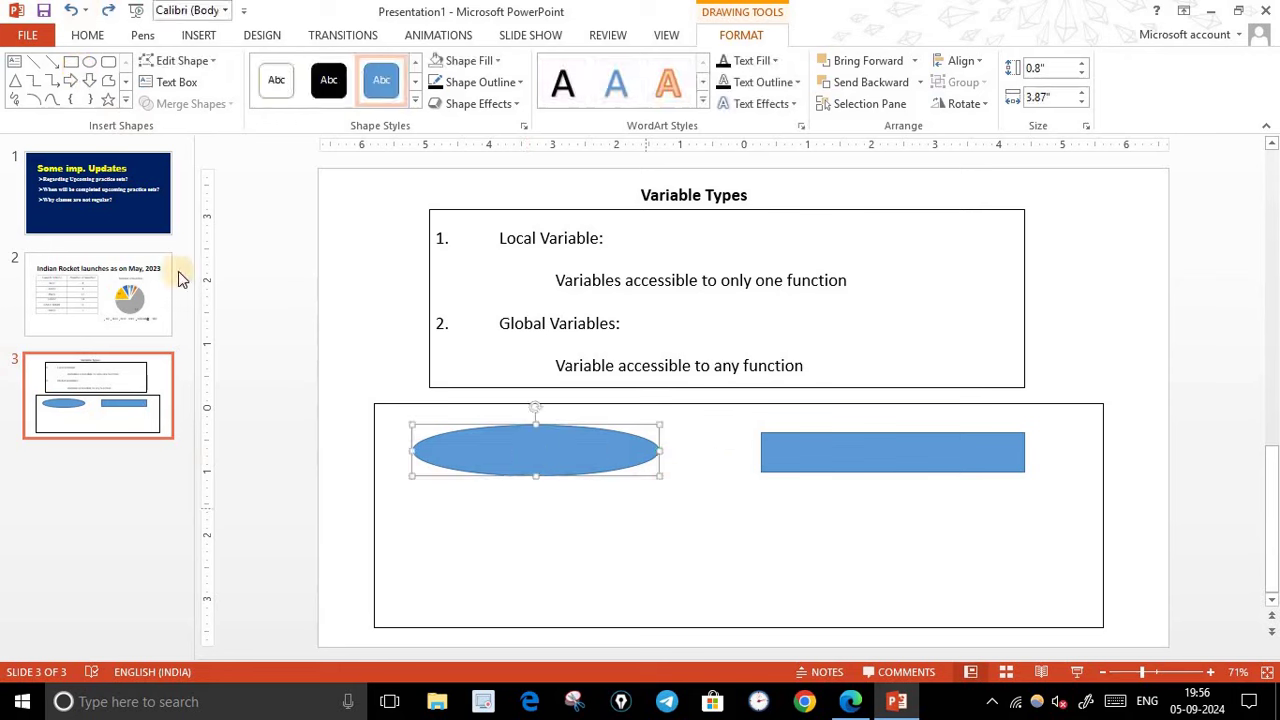
{"action": "left_click", "coordinate": [52, 62]}
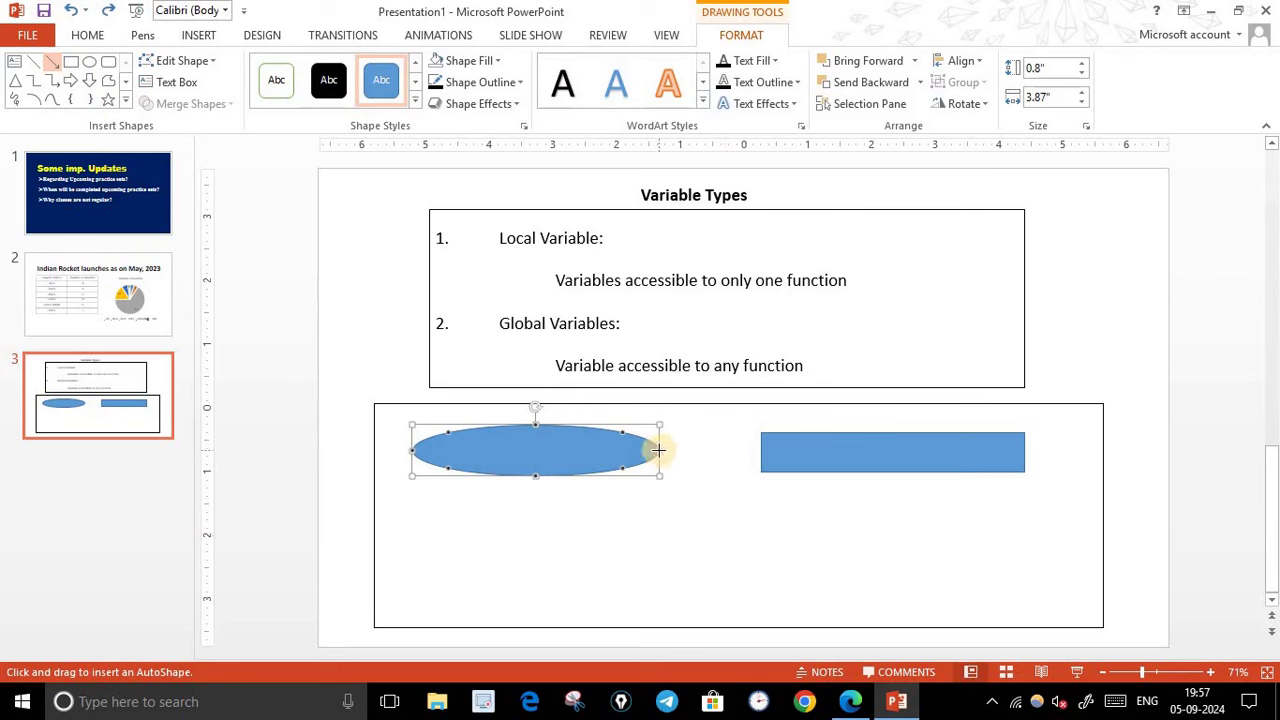
{"action": "left_click_drag", "start_coordinate": [690, 452], "coordinate": [762, 457]}
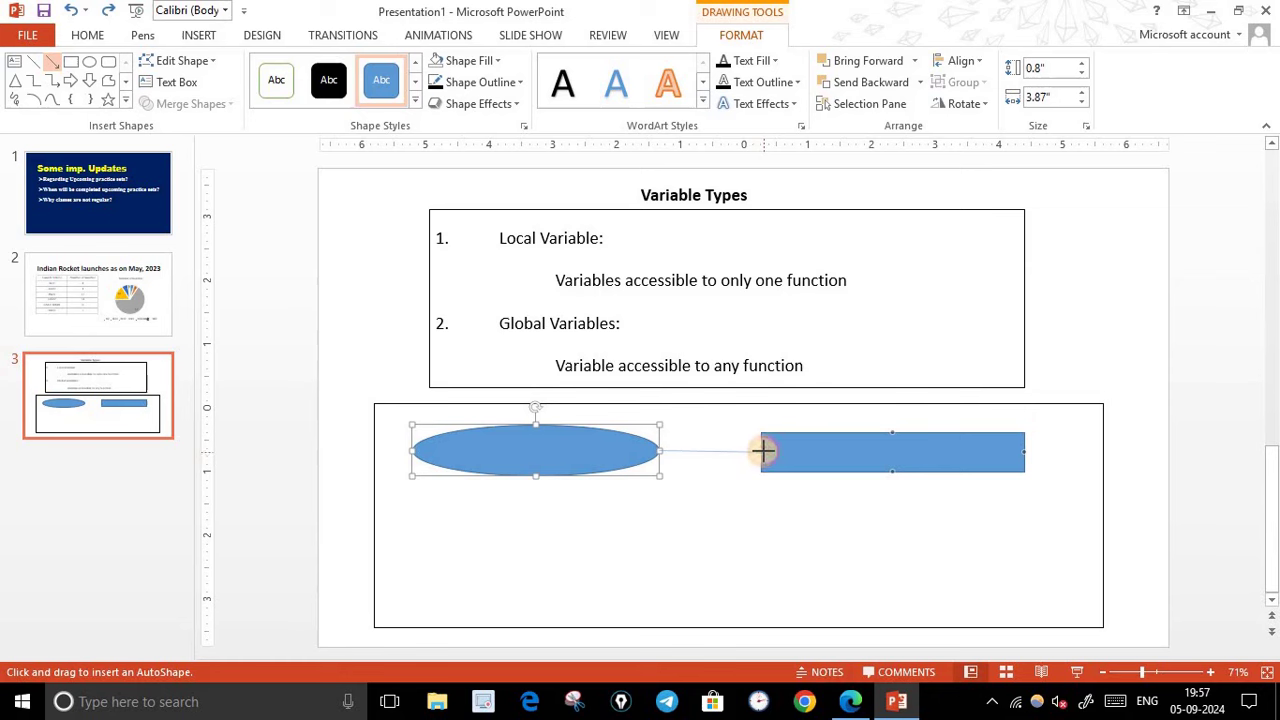
{"action": "left_click_drag", "start_coordinate": [762, 457], "coordinate": [761, 452]}
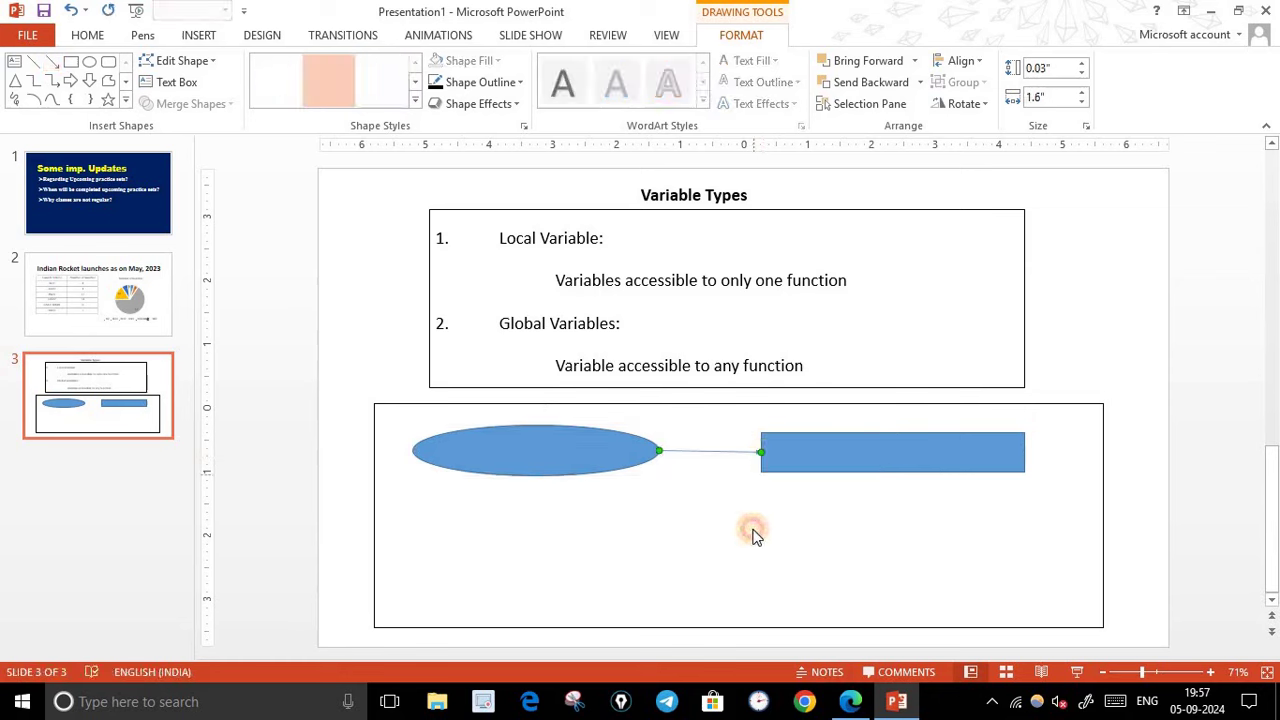
{"action": "left_click", "coordinate": [754, 536]}
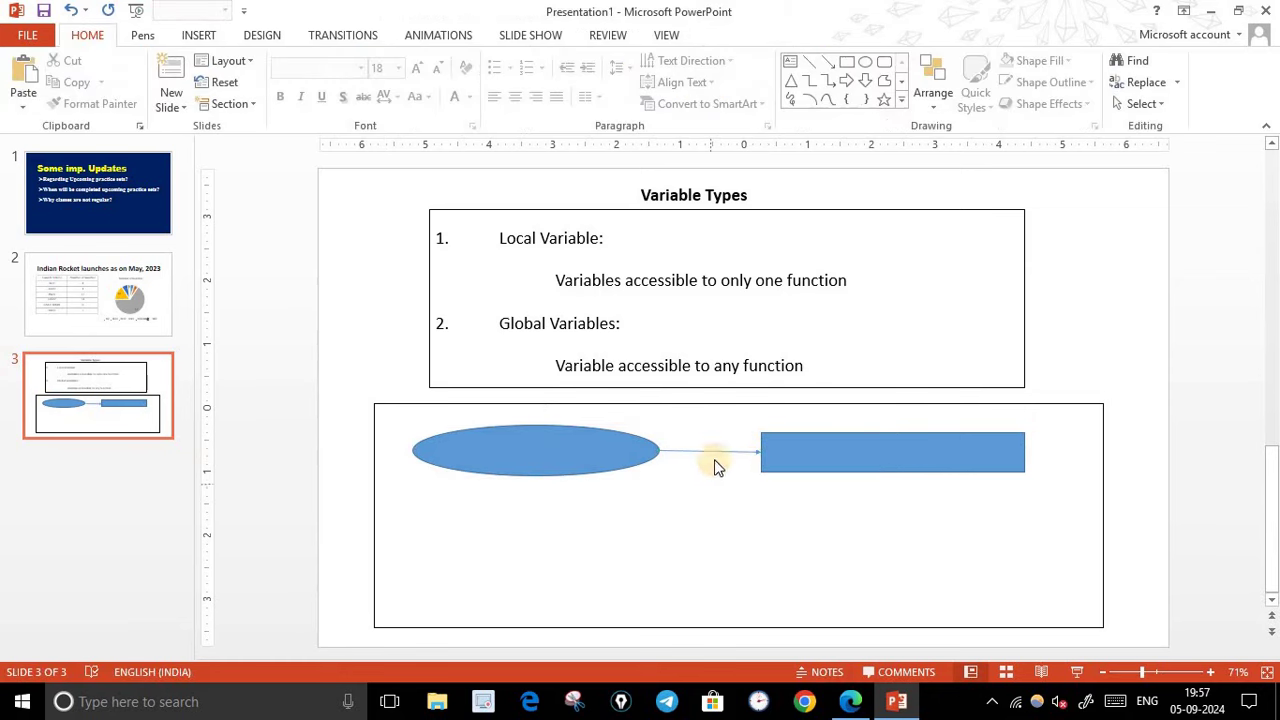
- Make the connector arrow's outline black
{"action": "left_click", "coordinate": [716, 448]}
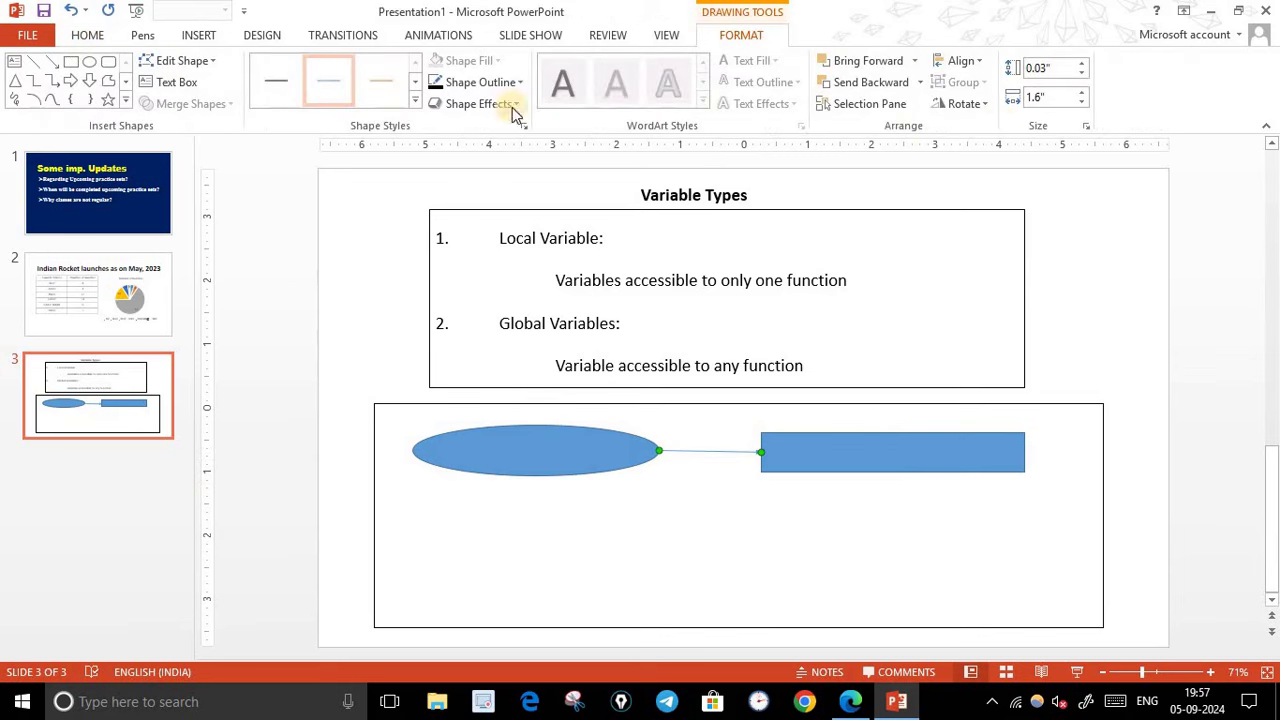
{"action": "left_click", "coordinate": [441, 84]}
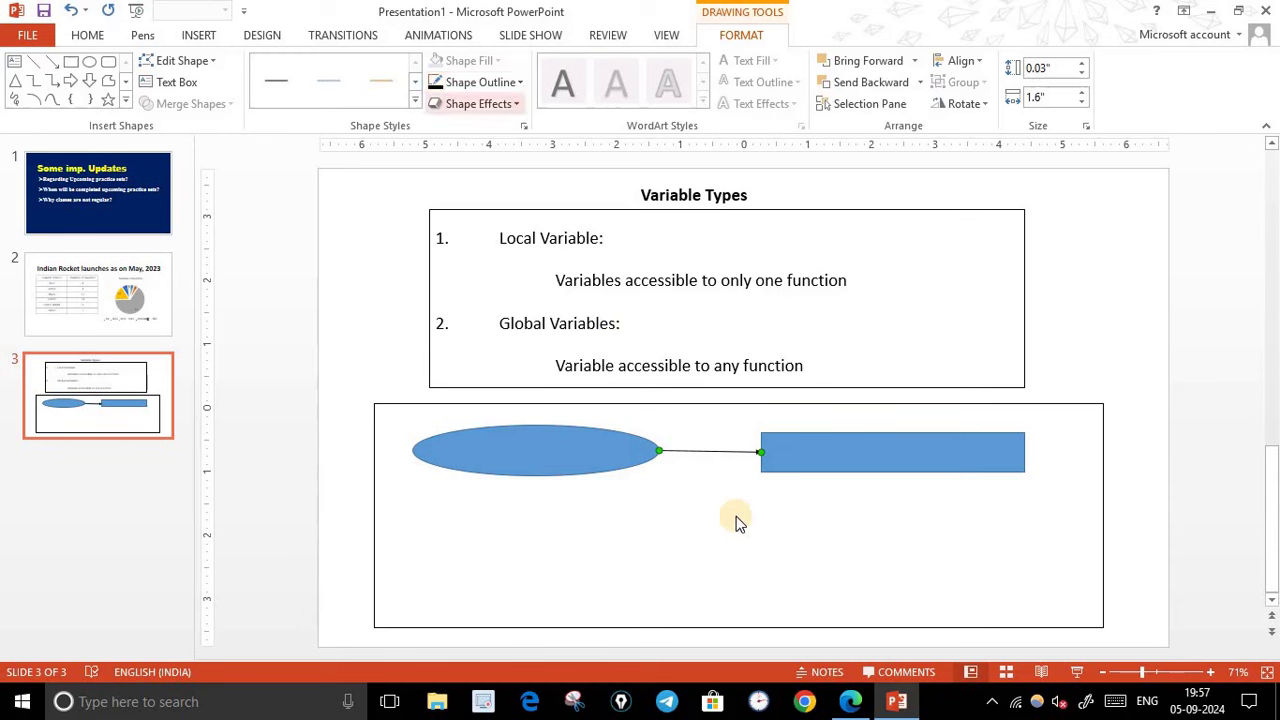
{"action": "left_click", "coordinate": [612, 478]}
{"action": "left_click", "coordinate": [598, 461]}
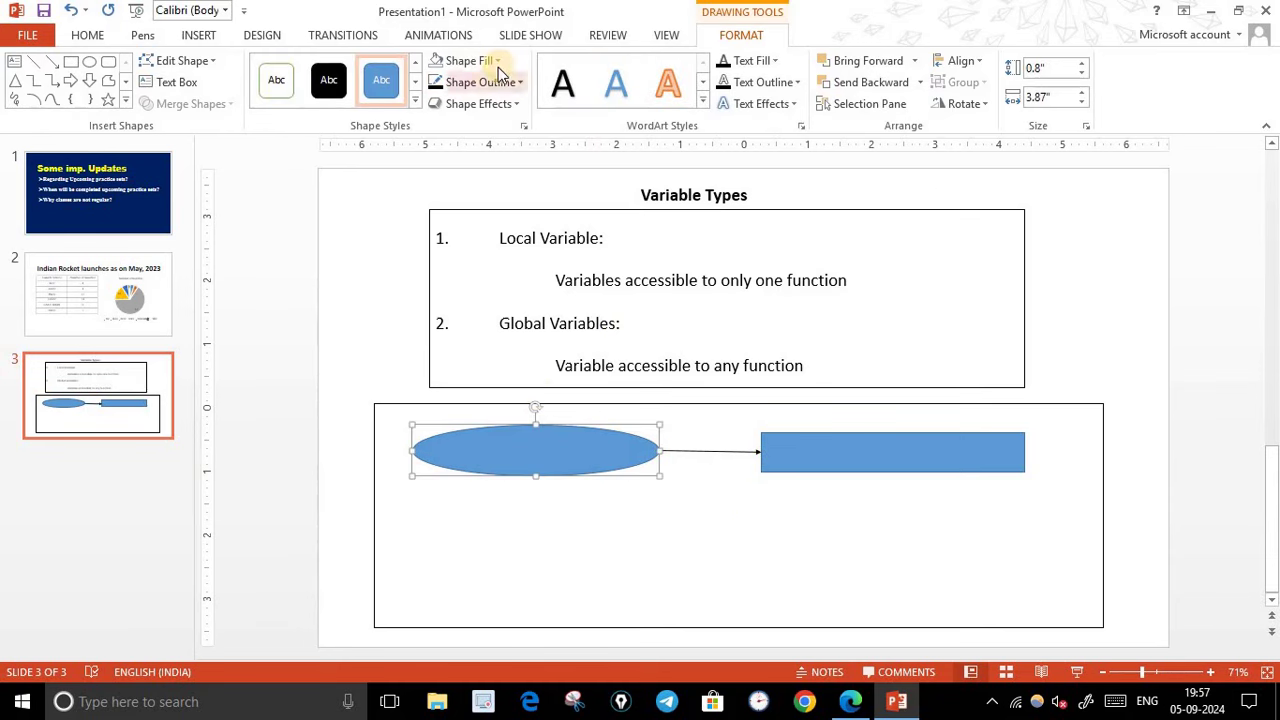
- Set both the oval and the rectangle to No Fill with black outlines
{"action": "left_click", "coordinate": [437, 62]}
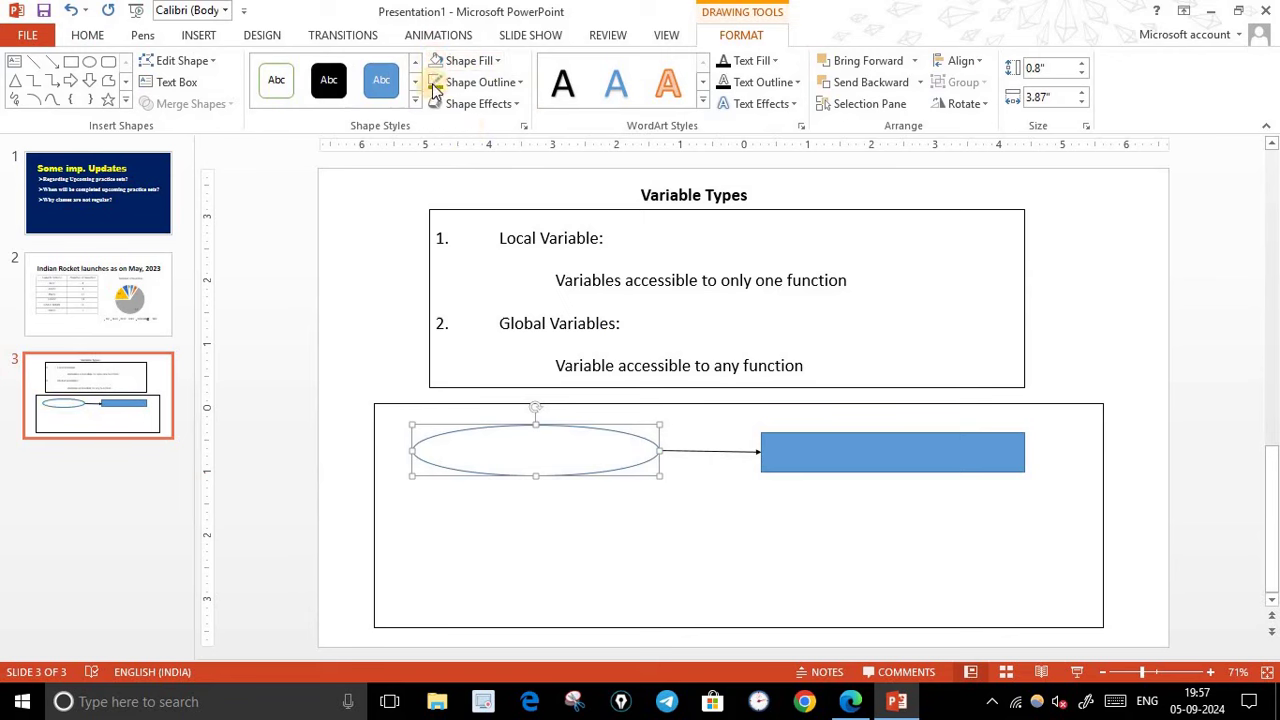
{"action": "left_click", "coordinate": [435, 86]}
{"action": "left_click", "coordinate": [903, 451]}
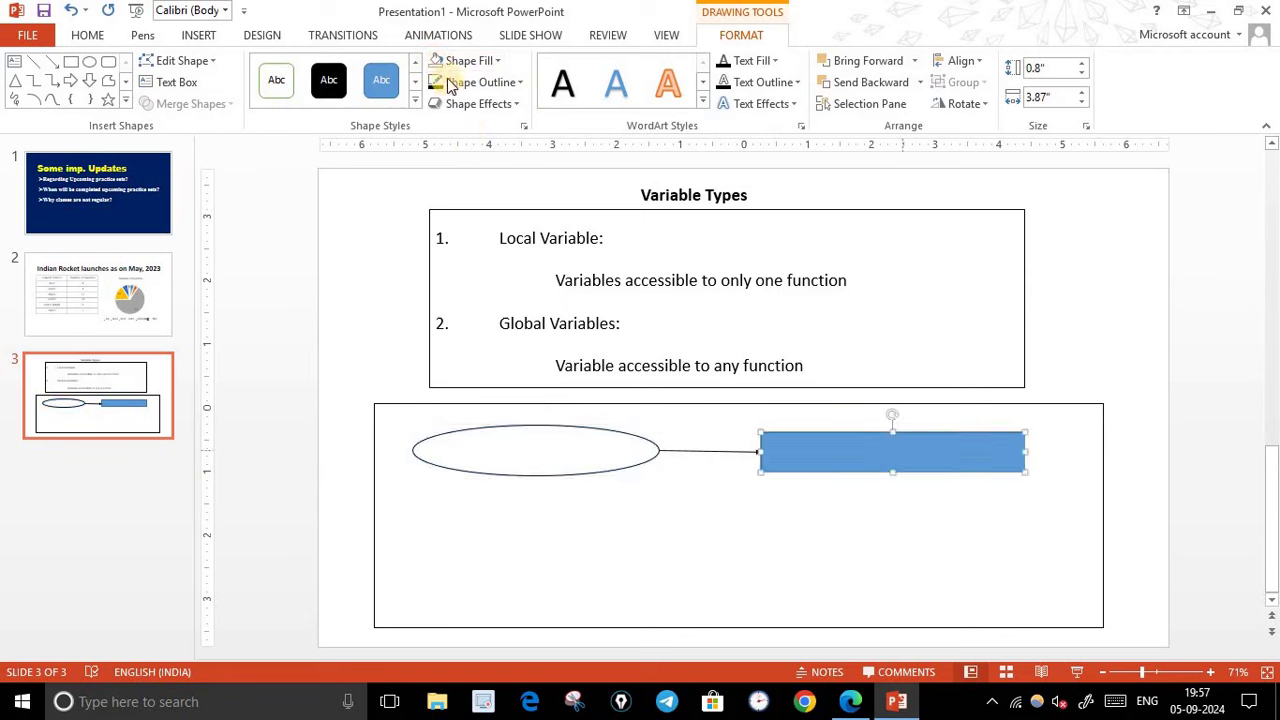
{"action": "left_click", "coordinate": [441, 64]}
{"action": "left_click", "coordinate": [436, 84]}
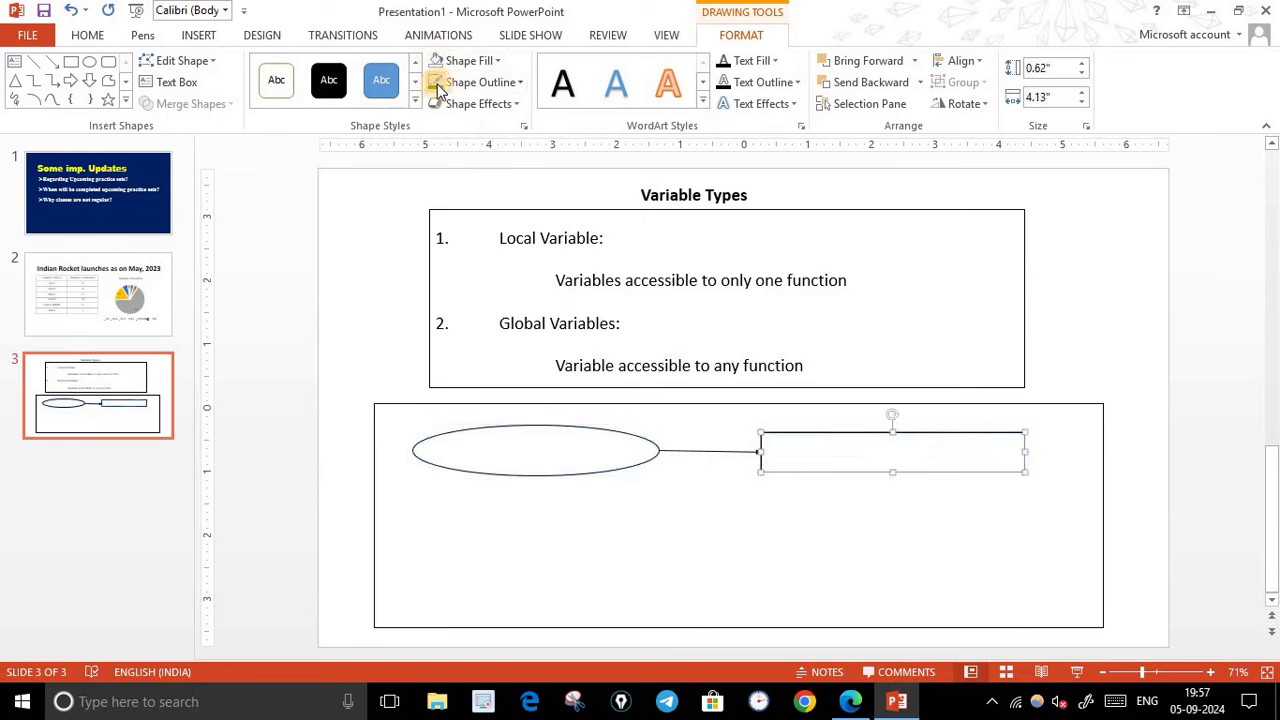
{"action": "left_click", "coordinate": [750, 515]}
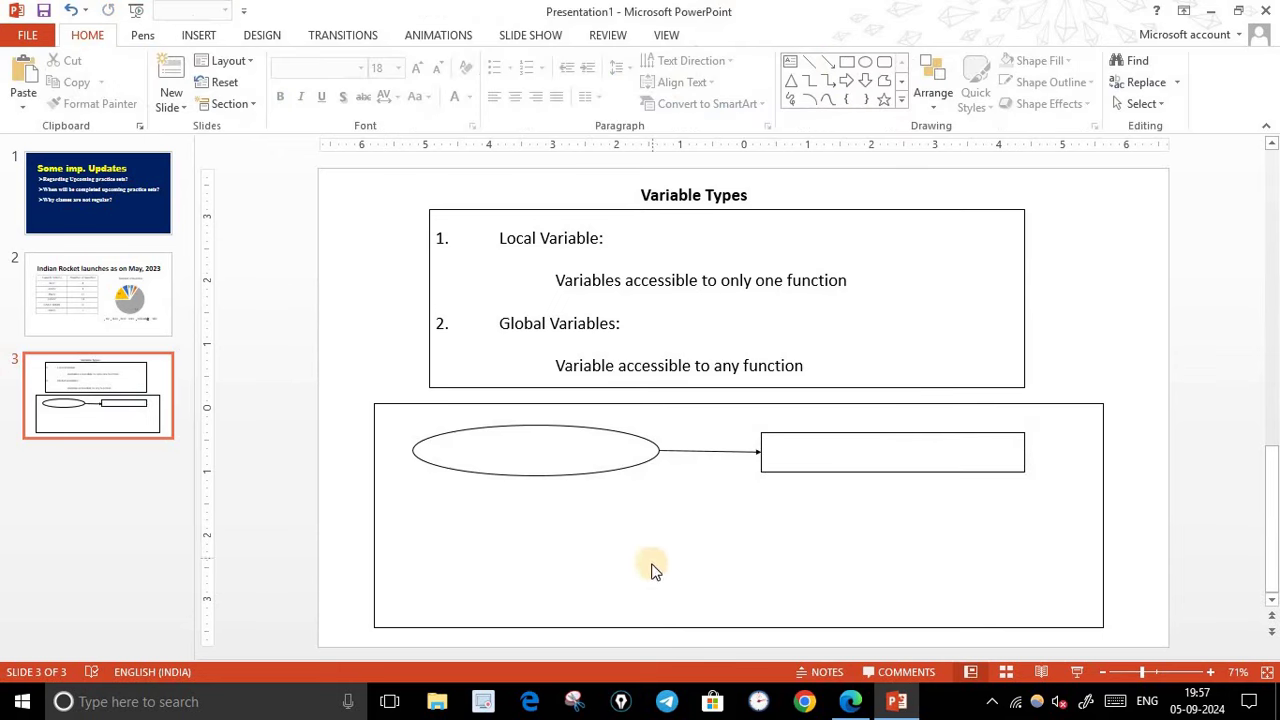
{"action": "left_click", "coordinate": [582, 465]}
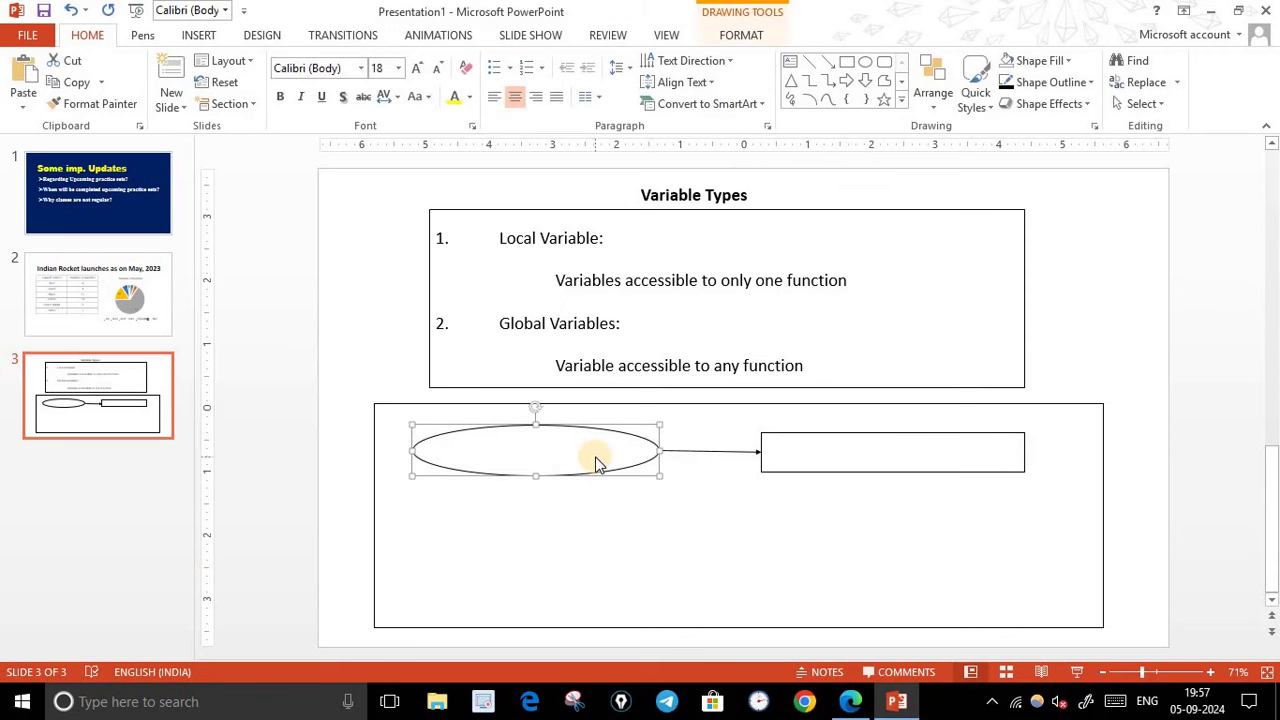
- Make all the 'Global Variable' text in the ellipse black
{"action": "left_click", "coordinate": [594, 456]}
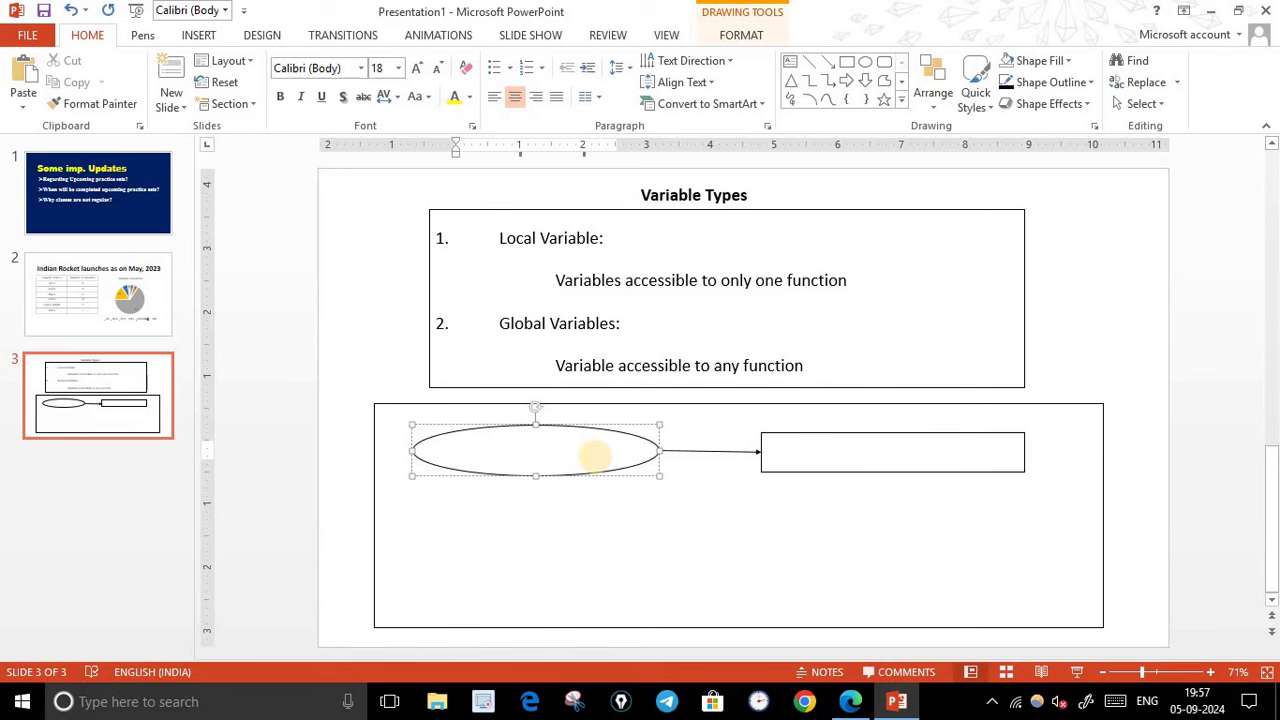
{"action": "key", "text": "ctrl+a"}
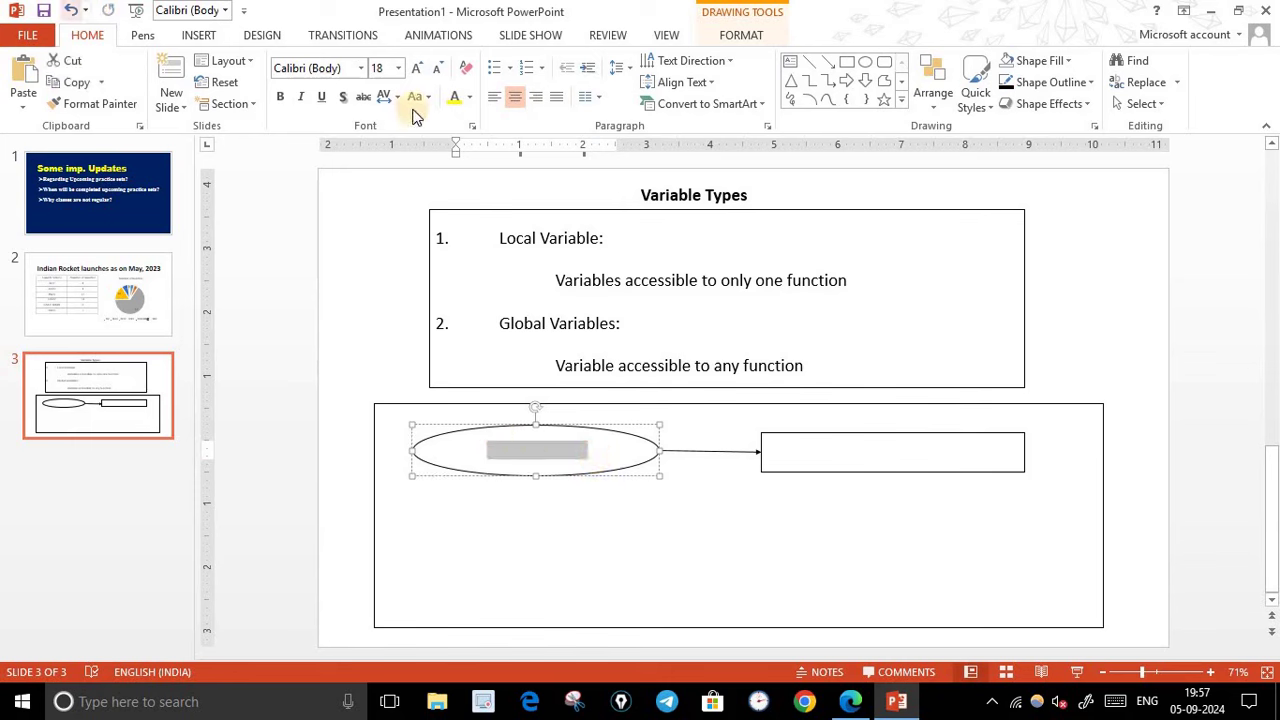
{"action": "left_click", "coordinate": [469, 96]}
{"action": "left_click", "coordinate": [468, 139]}
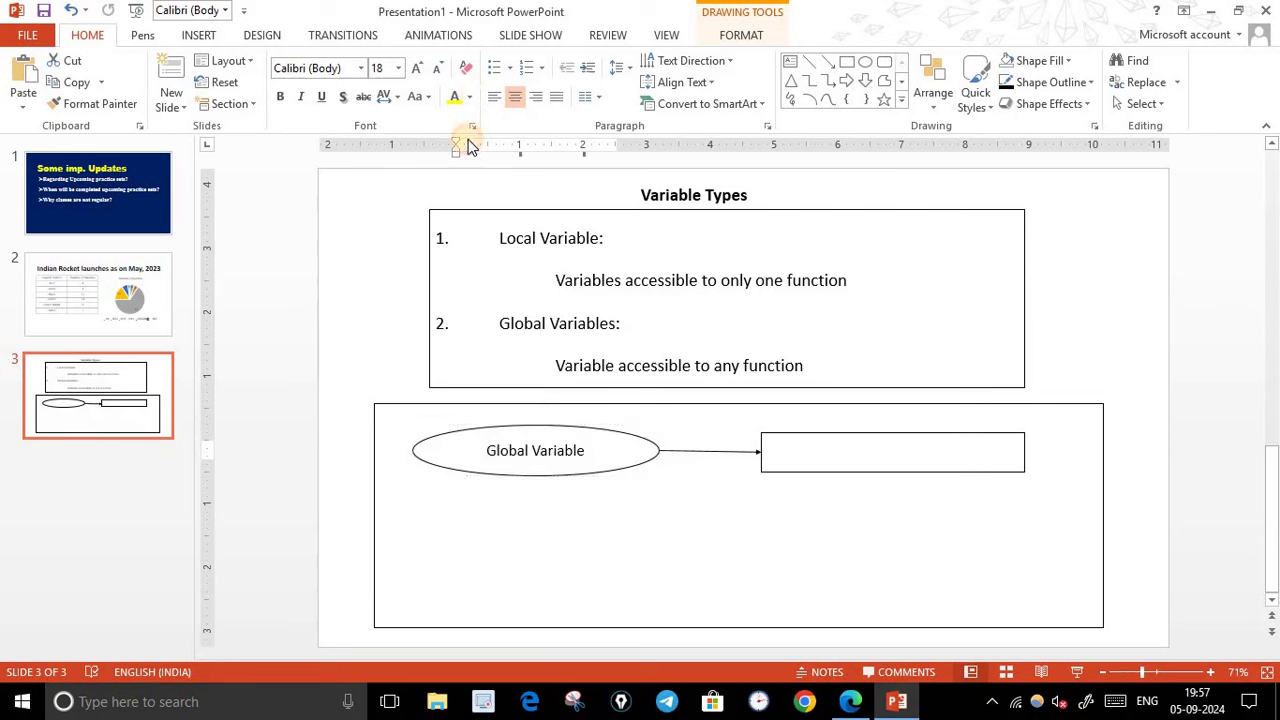
{"action": "left_click", "coordinate": [592, 556]}
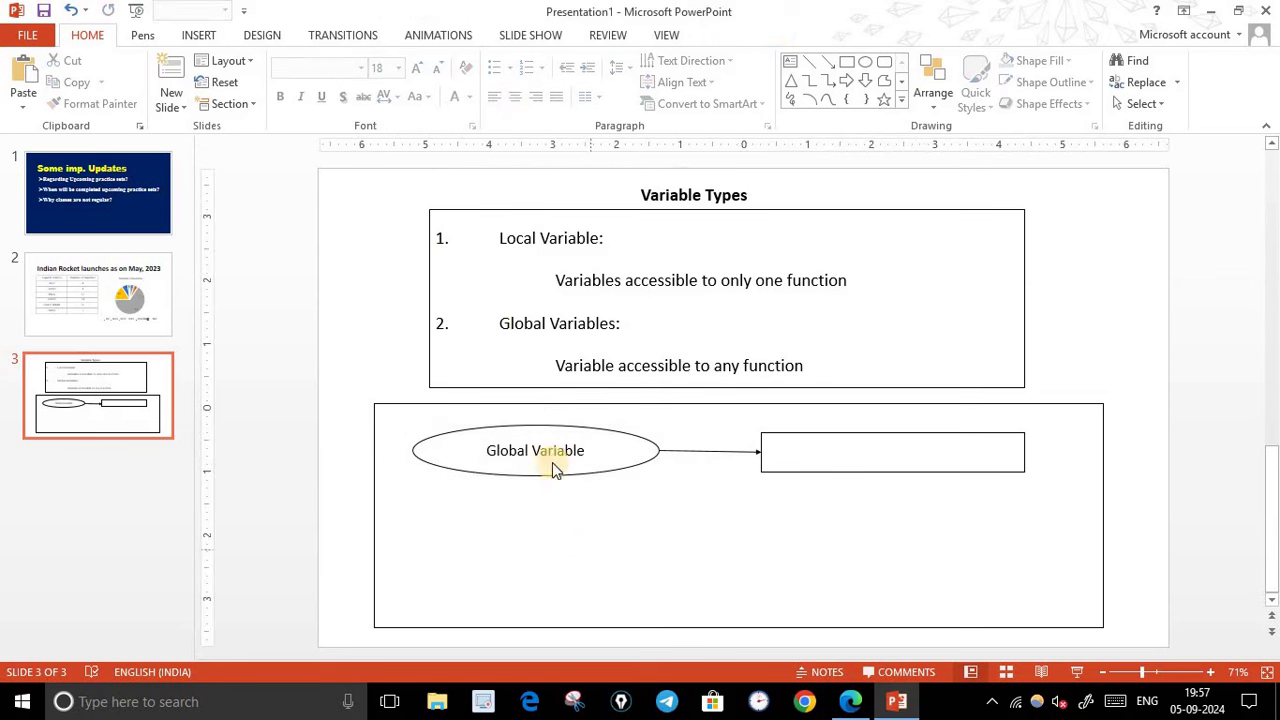
- Label the right-hand rectangle 'Accessible to any function'
{"action": "left_click", "coordinate": [791, 471]}
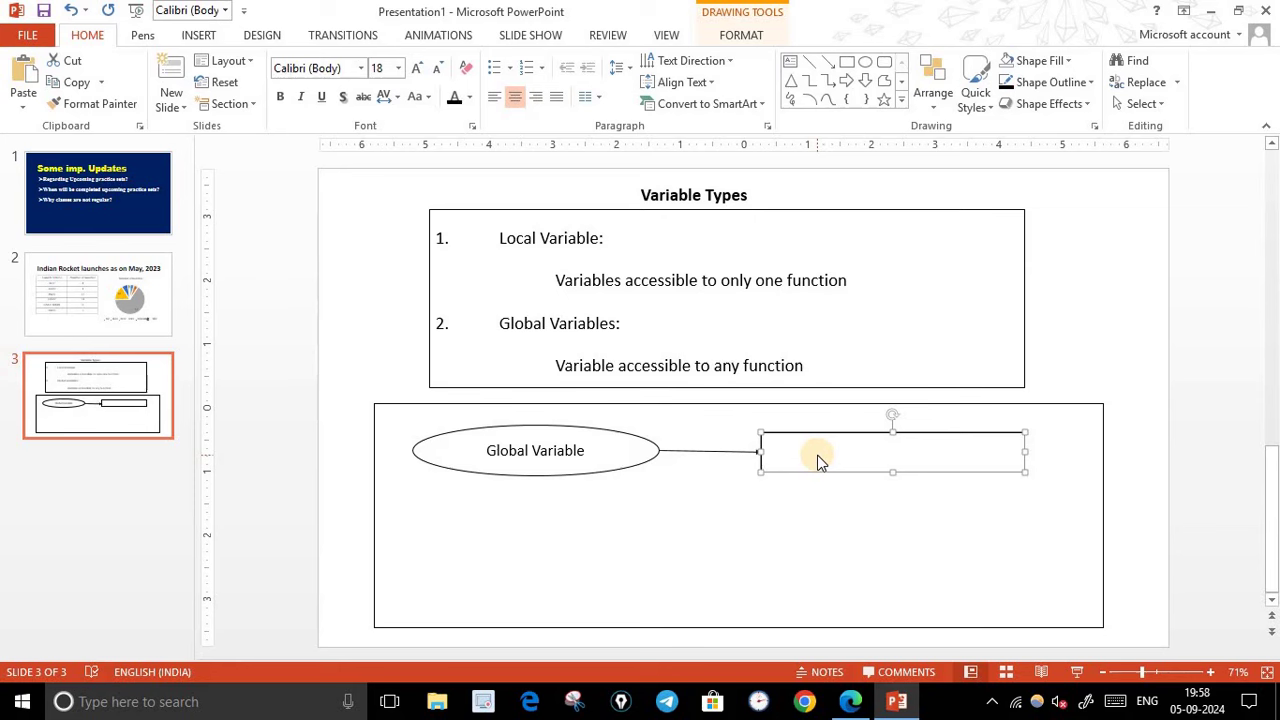
{"action": "left_click", "coordinate": [817, 455]}
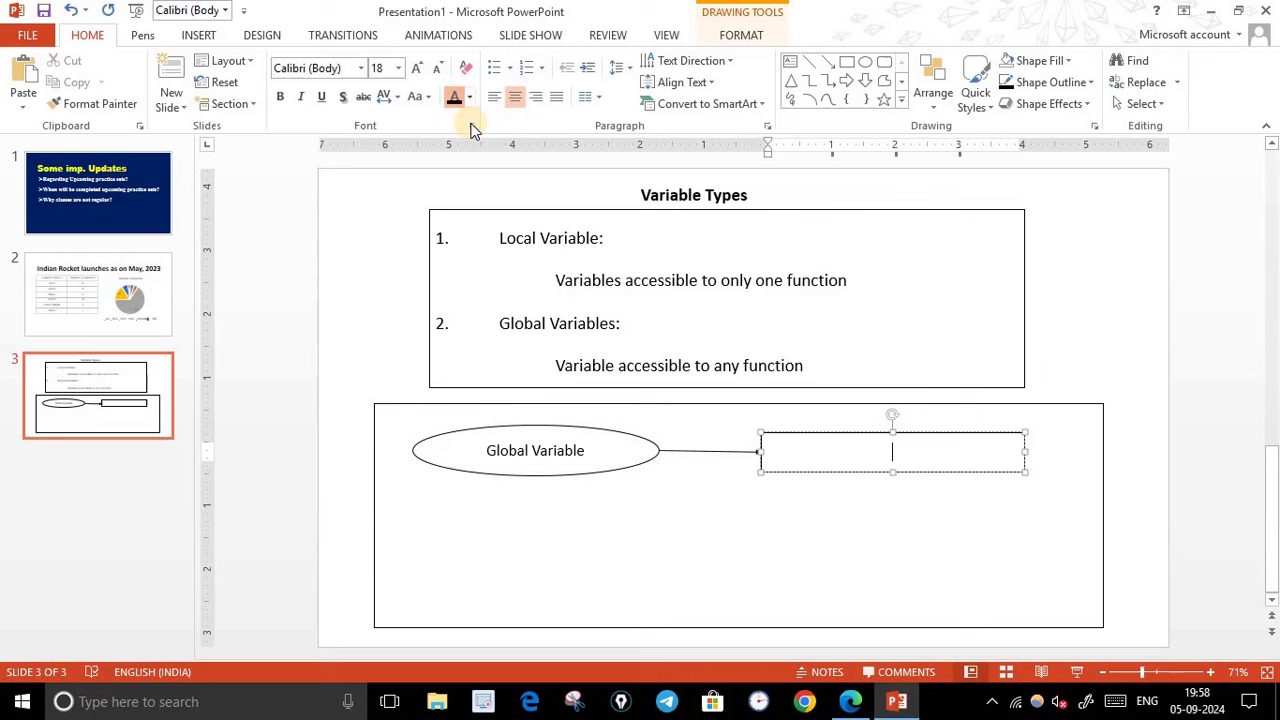
{"action": "type", "text": "Acc"}
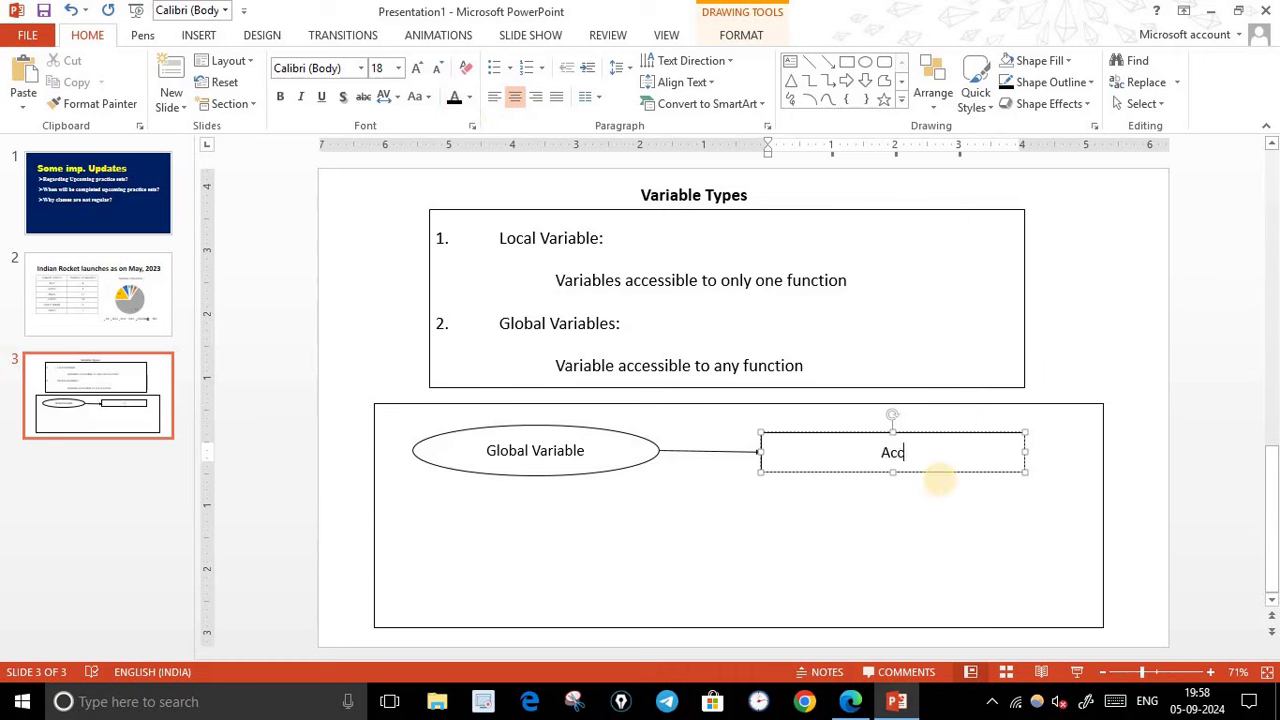
{"action": "type", "text": "ess"}
{"action": "type", "text": "ible"}
{"action": "type", "text": " t"}
{"action": "type", "text": "o any f"}
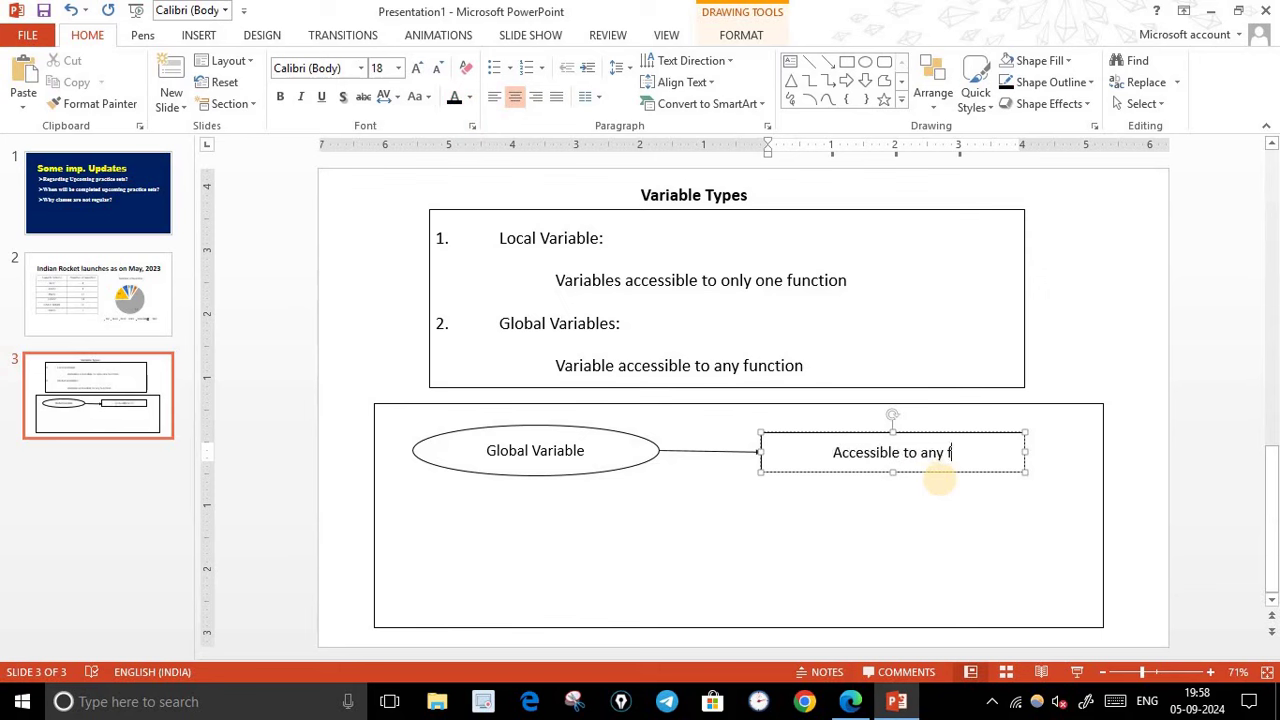
{"action": "type", "text": "unctio"}
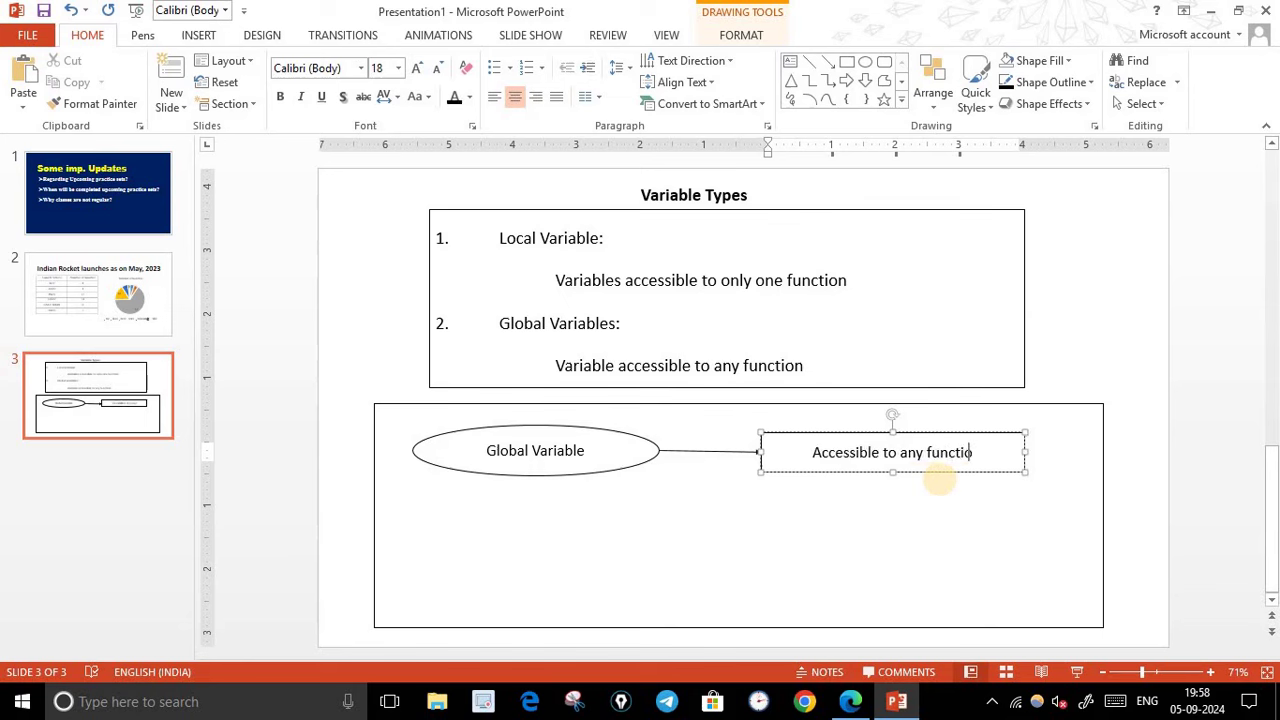
{"action": "type", "text": "n"}
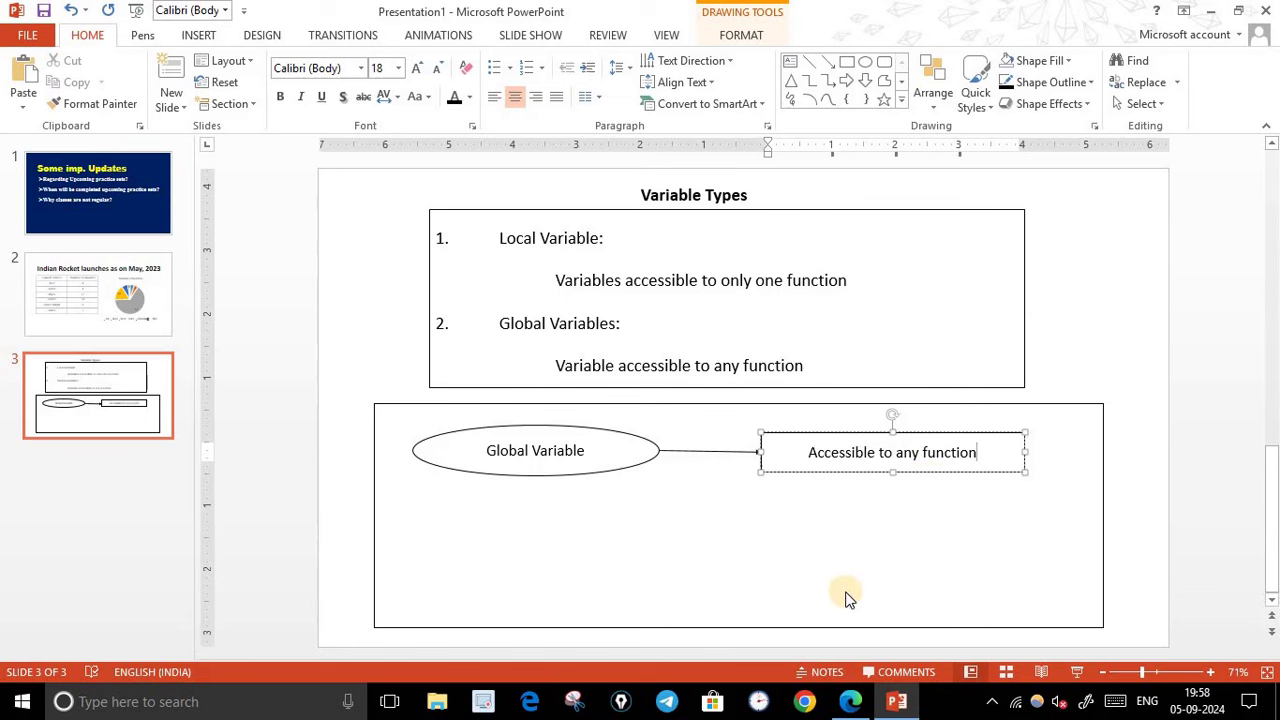
{"action": "left_click", "coordinate": [846, 593]}
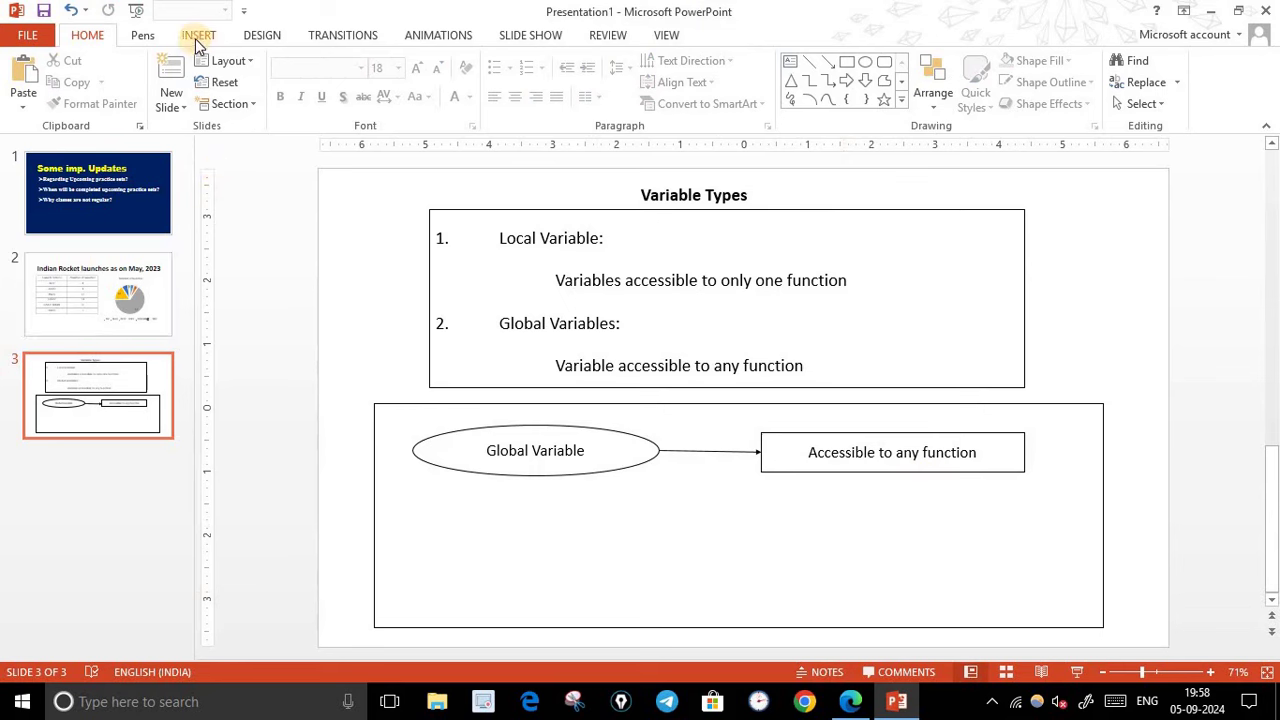
- Draw a rectangle in the frame's lower-left and place a copy of it to the right
{"action": "left_click", "coordinate": [846, 61]}
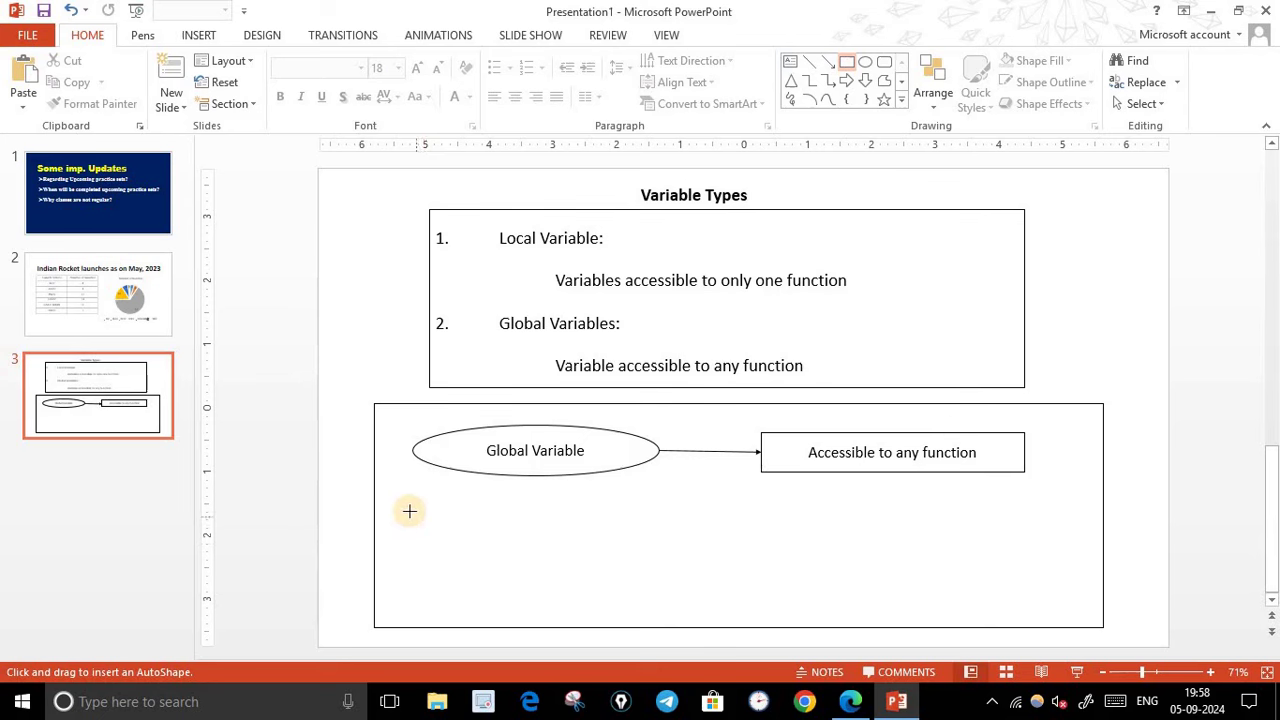
{"action": "left_click_drag", "start_coordinate": [484, 592], "coordinate": [706, 619]}
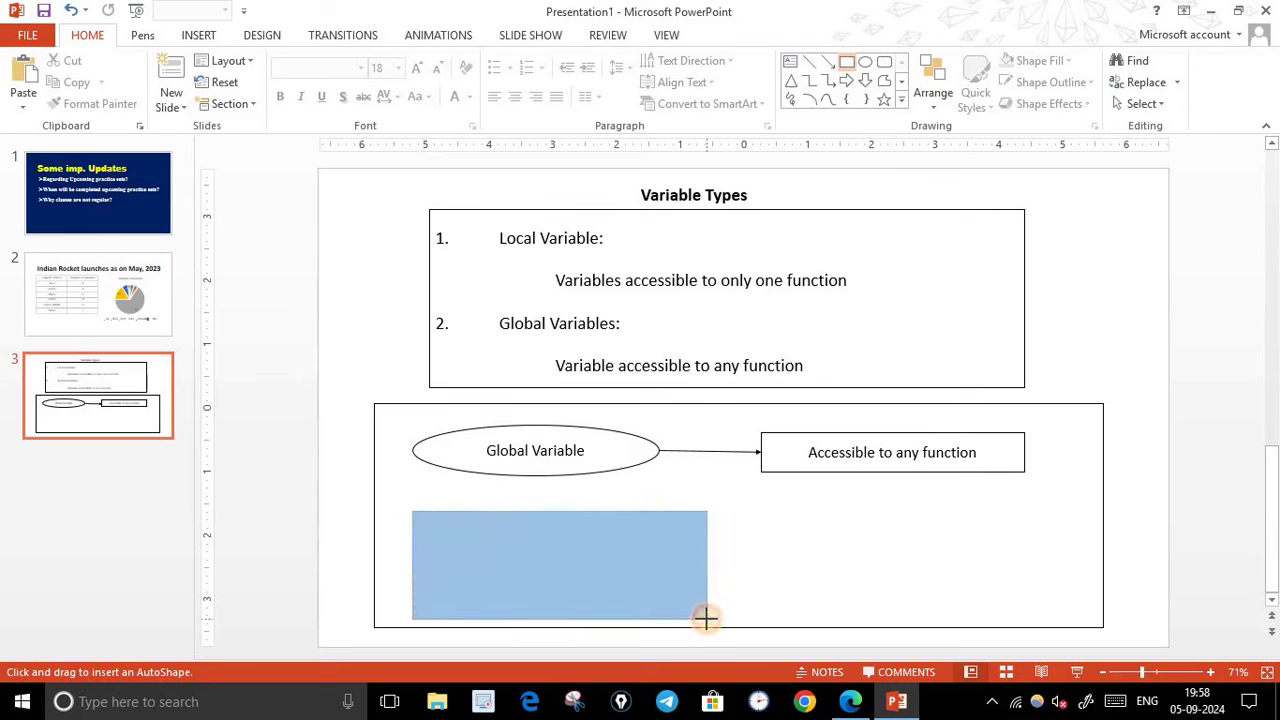
{"action": "left_click_drag", "start_coordinate": [706, 619], "coordinate": [701, 619]}
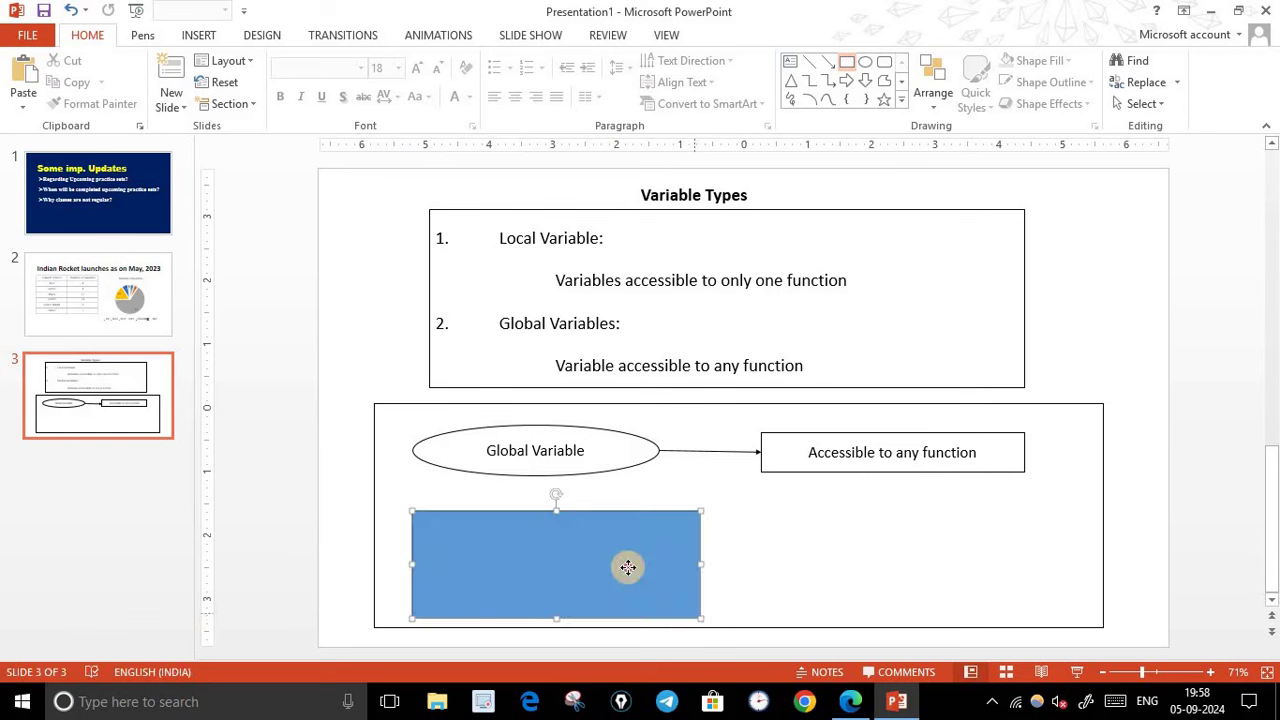
{"action": "mouse_move", "coordinate": [627, 566]}
{"action": "left_mouse_down"}
{"action": "mouse_move", "coordinate": [829, 578]}
{"action": "mouse_move", "coordinate": [952, 553]}
{"action": "left_mouse_up"}
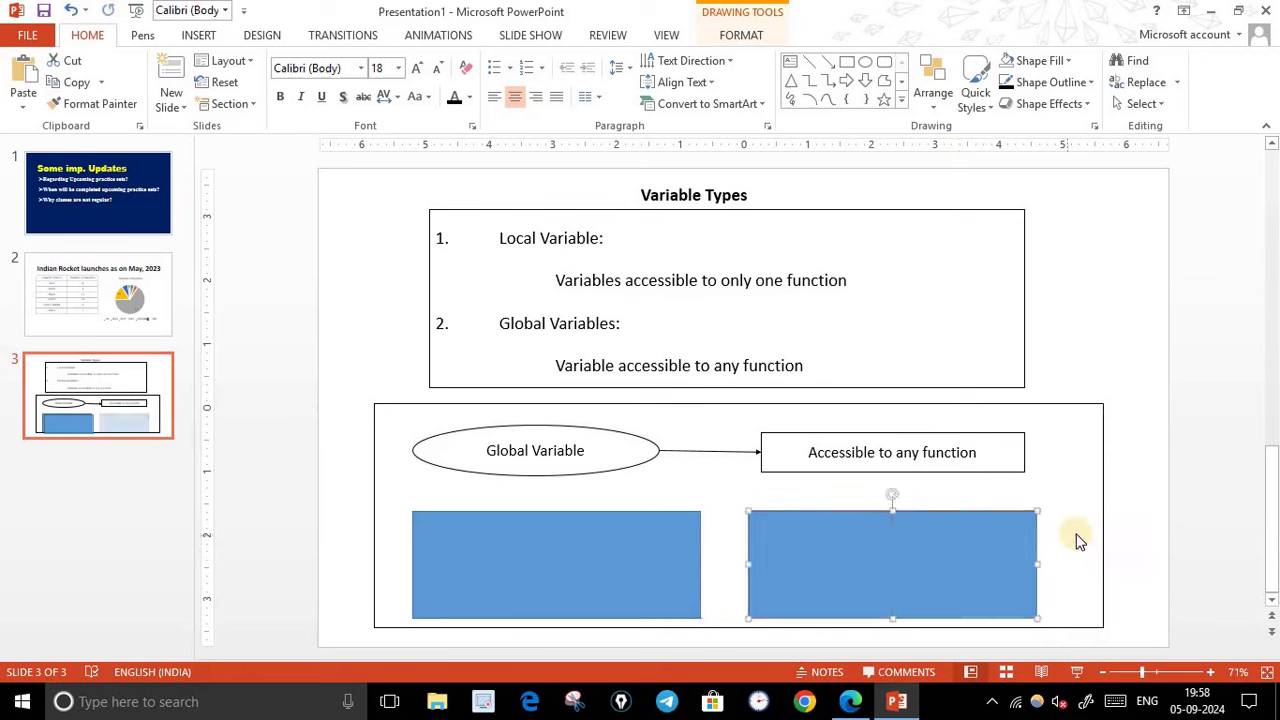
{"action": "left_click", "coordinate": [650, 553]}
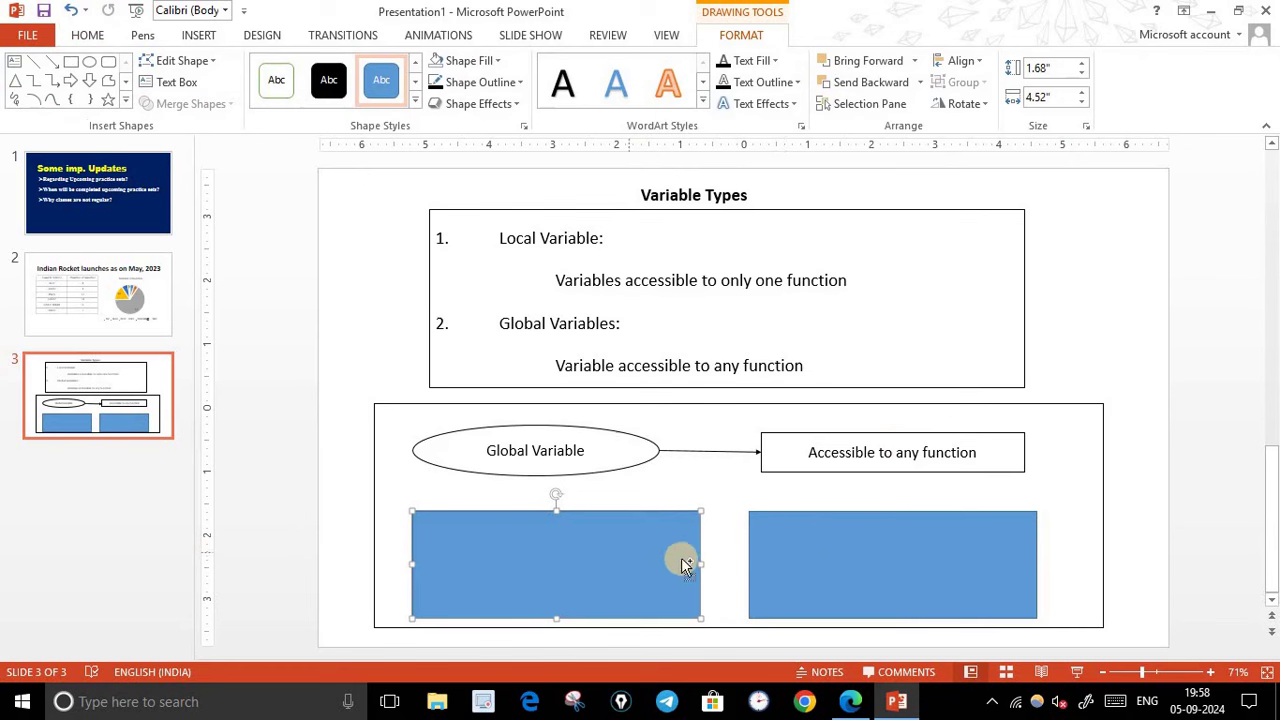
- Give both lower rectangles No Fill and a black outline
{"action": "left_click", "coordinate": [821, 546], "text": "shift"}
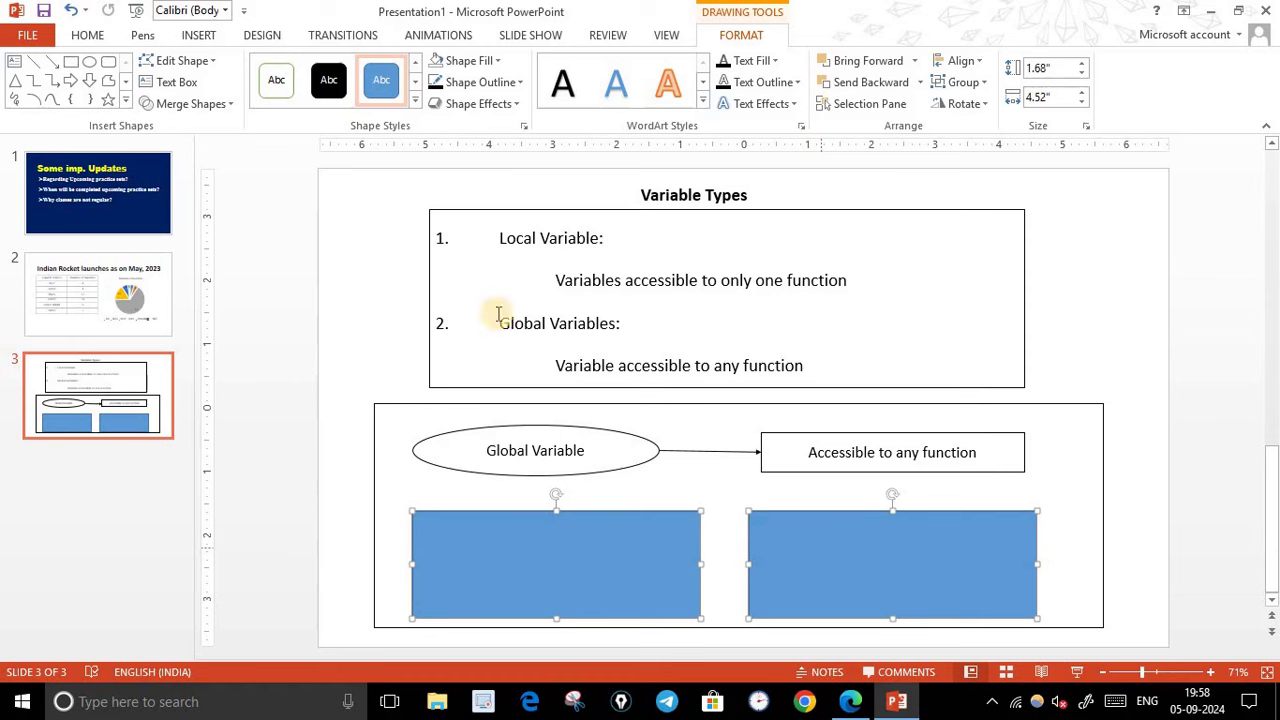
{"action": "left_click", "coordinate": [435, 63]}
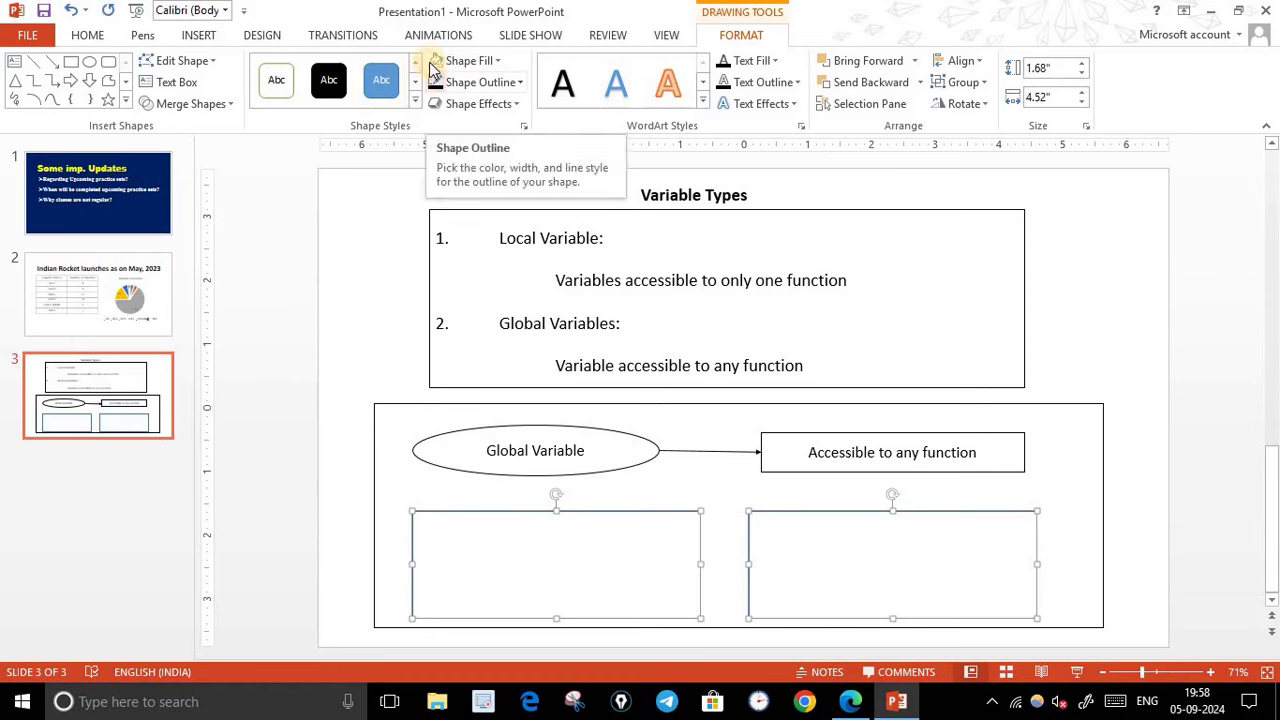
{"action": "left_click", "coordinate": [498, 61]}
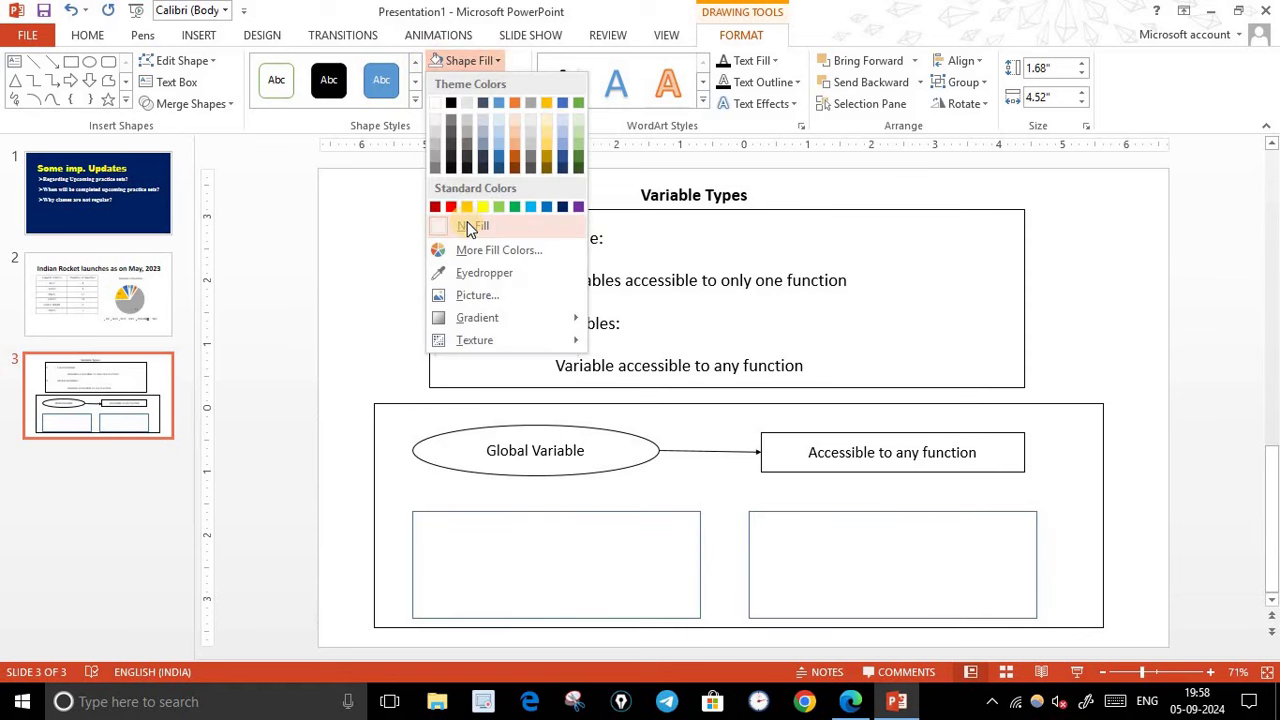
{"action": "left_click", "coordinate": [433, 63]}
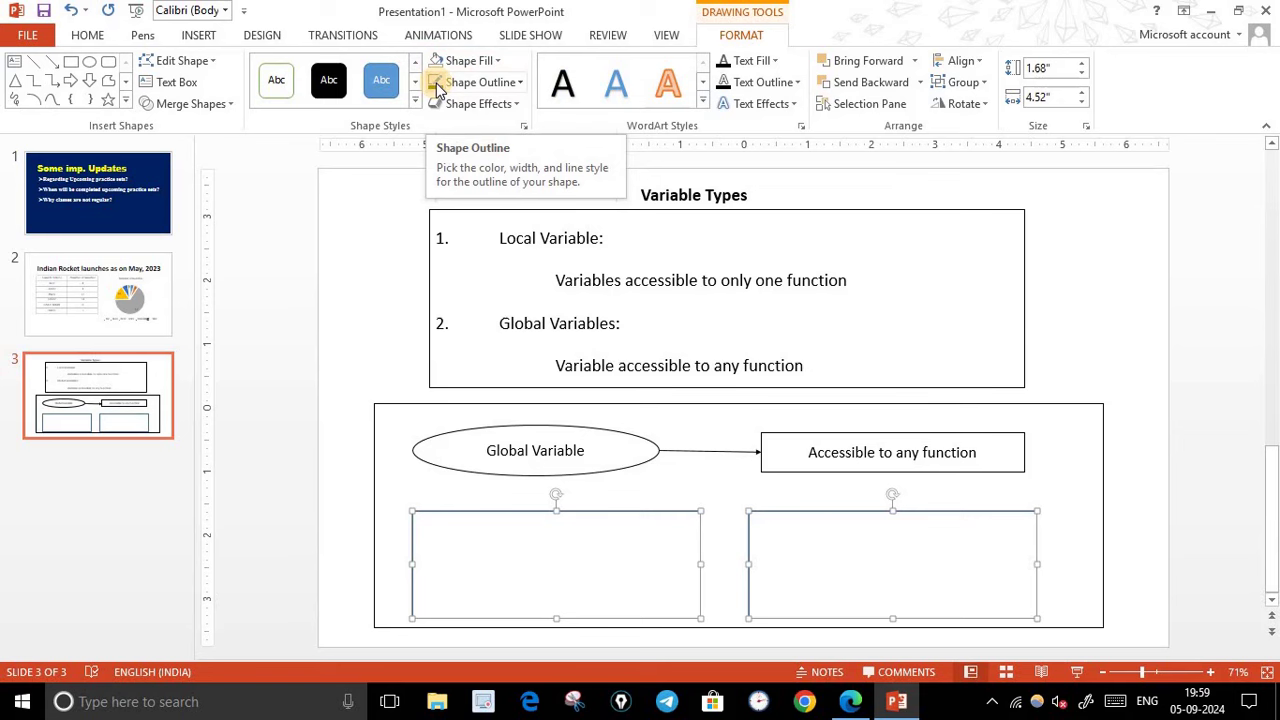
{"action": "left_click", "coordinate": [438, 86]}
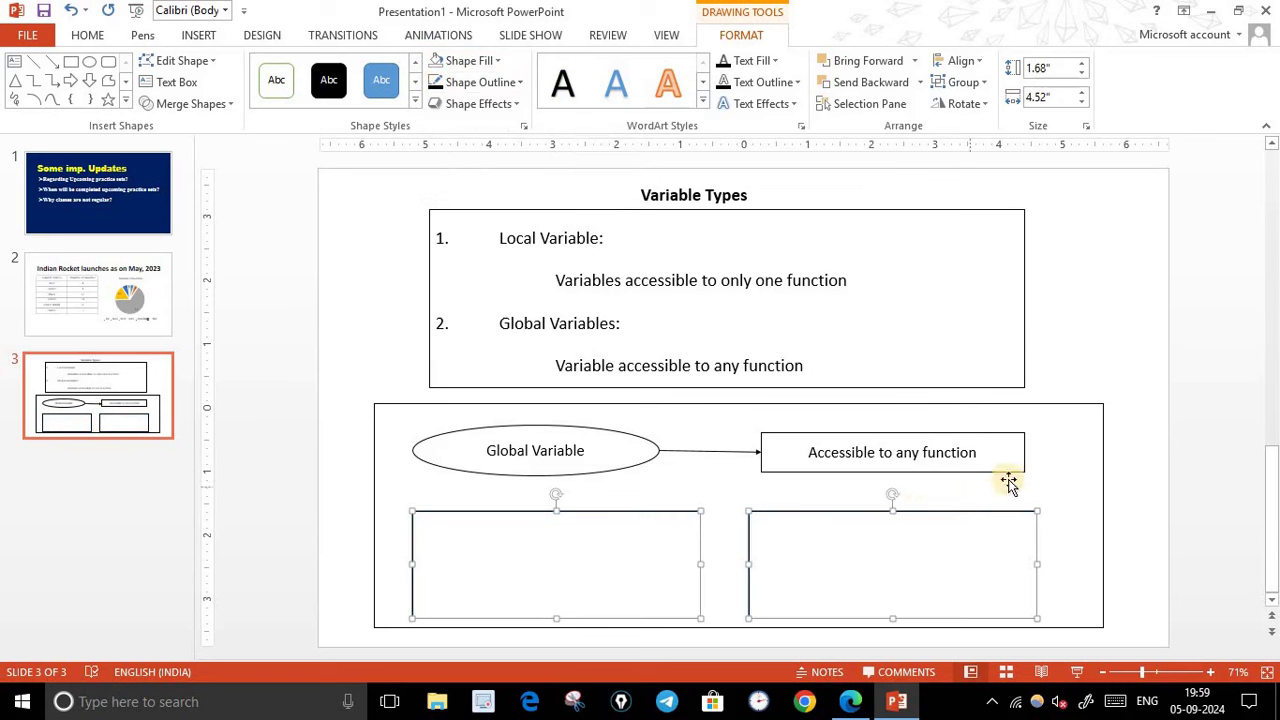
{"action": "left_click", "coordinate": [629, 488]}
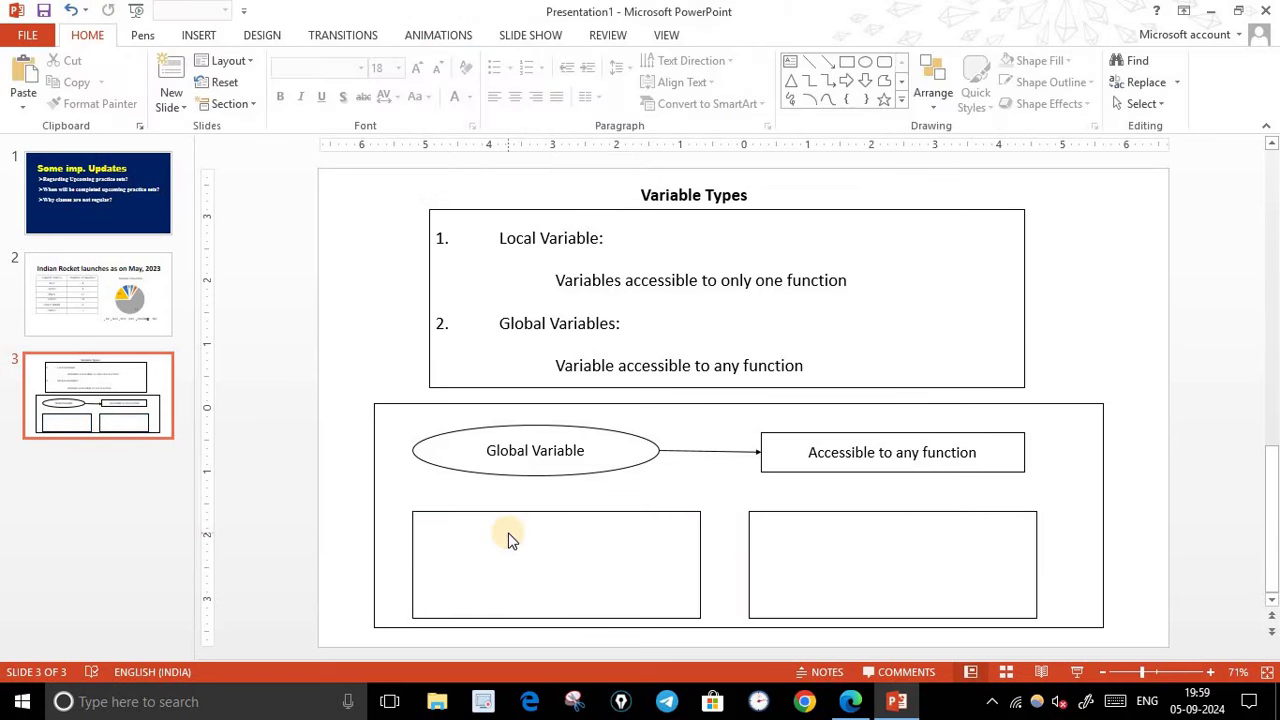
- Paste a copy of the Global Variable ellipse into the left box and retype it 'Local Variables'
{"action": "left_click", "coordinate": [570, 478]}
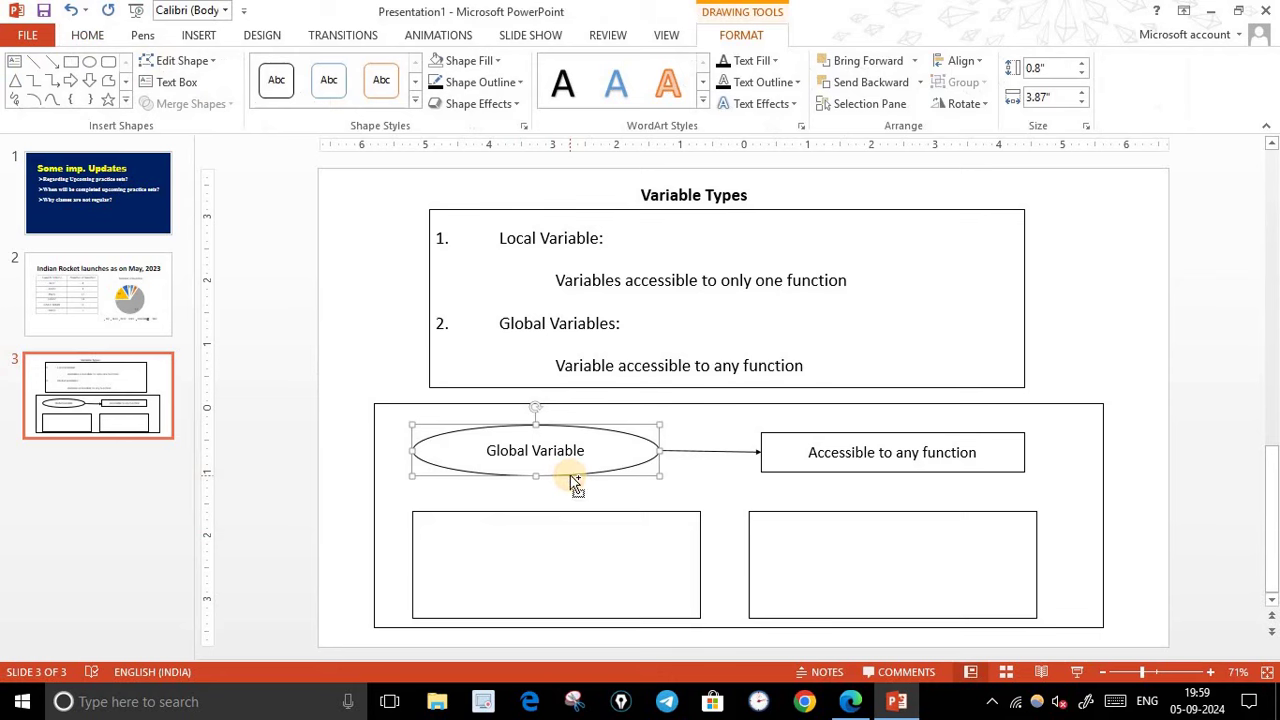
{"action": "left_click", "coordinate": [530, 558]}
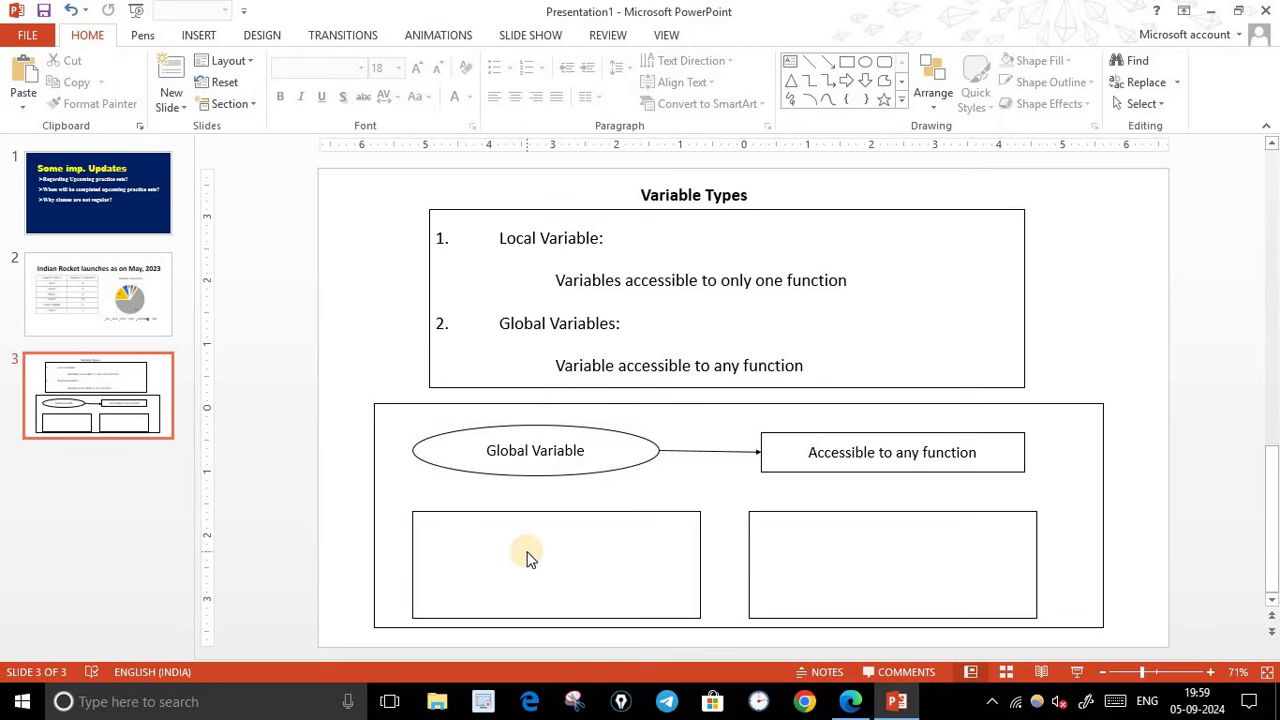
{"action": "key", "text": "ctrl+v"}
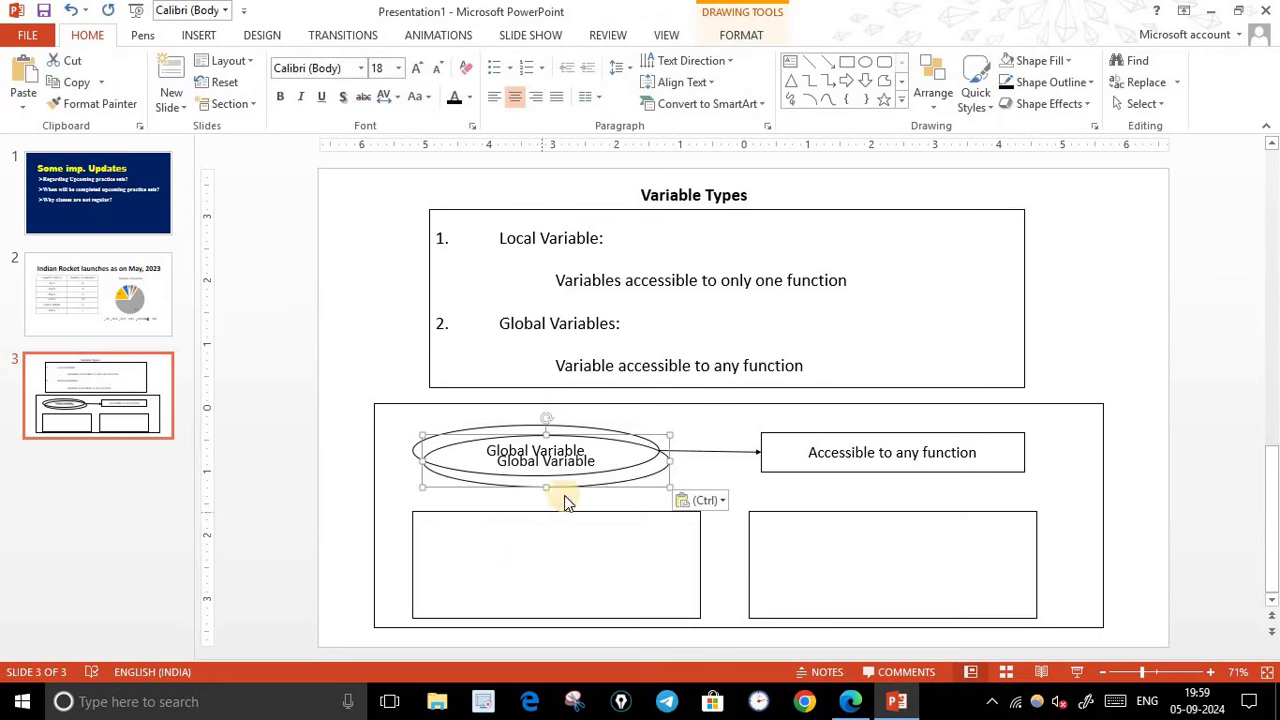
{"action": "left_click_drag", "start_coordinate": [581, 490], "coordinate": [583, 580]}
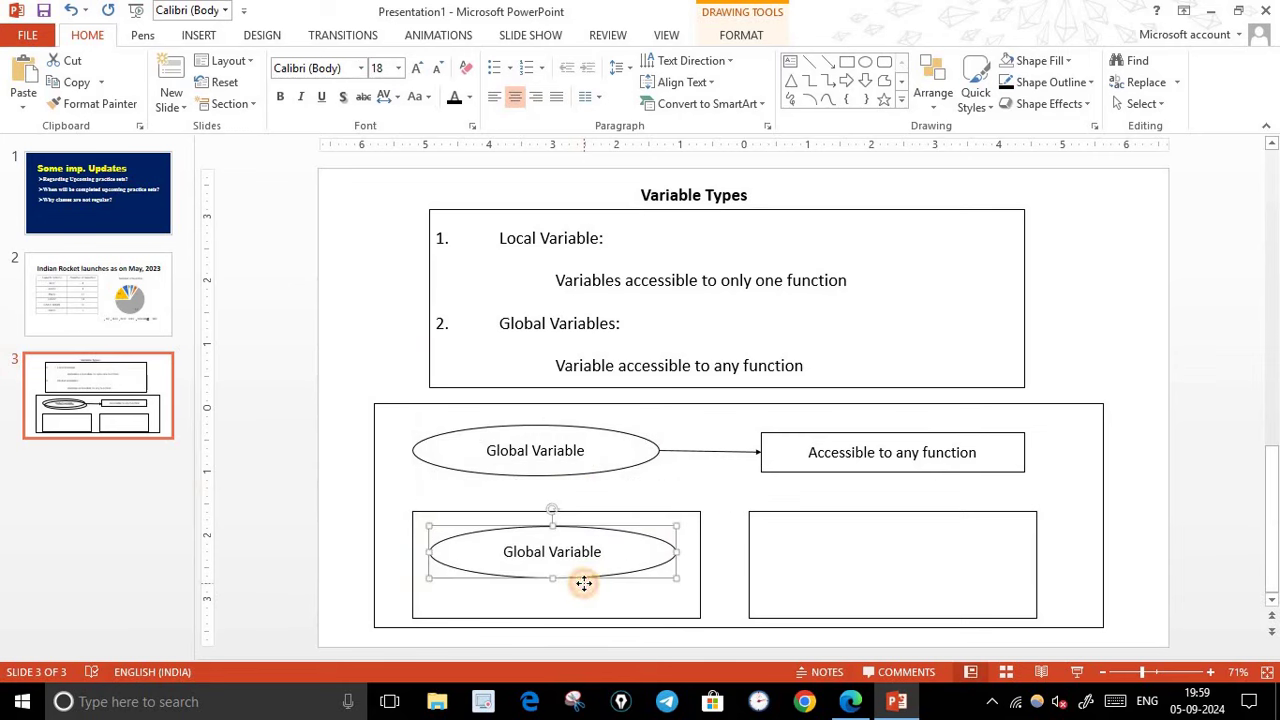
{"action": "left_click", "coordinate": [601, 551]}
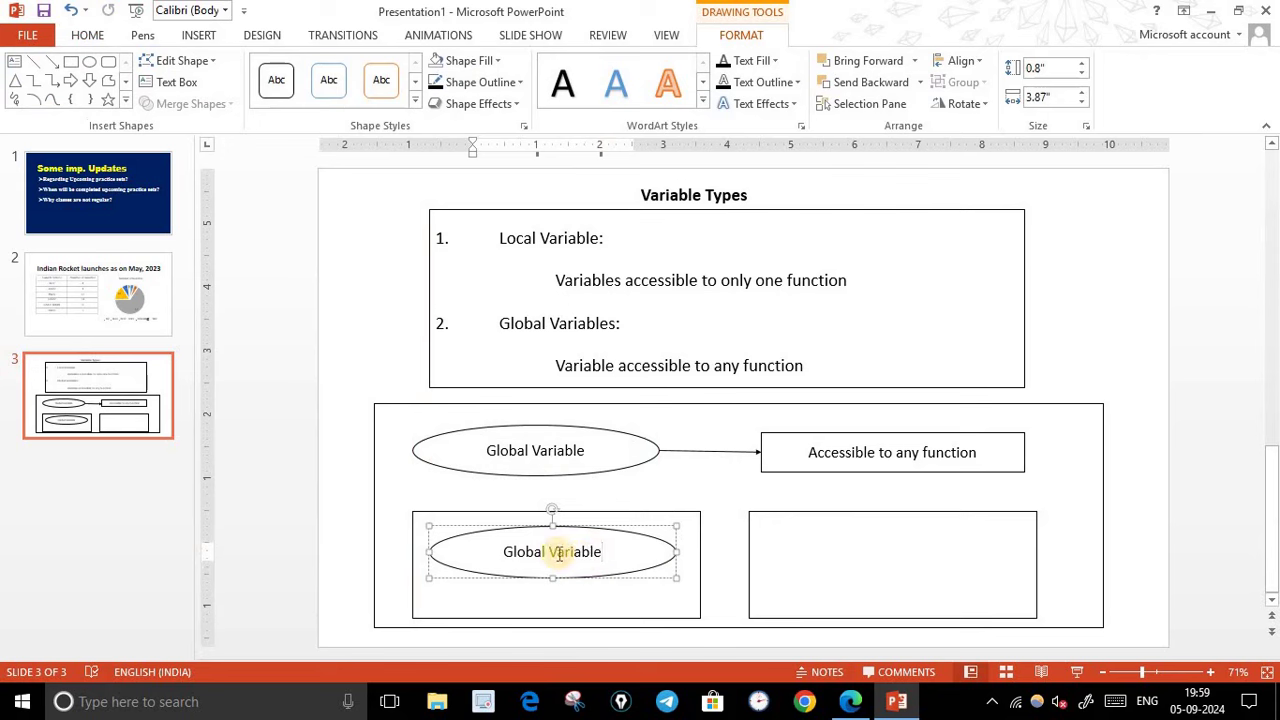
{"action": "left_click", "coordinate": [546, 554]}
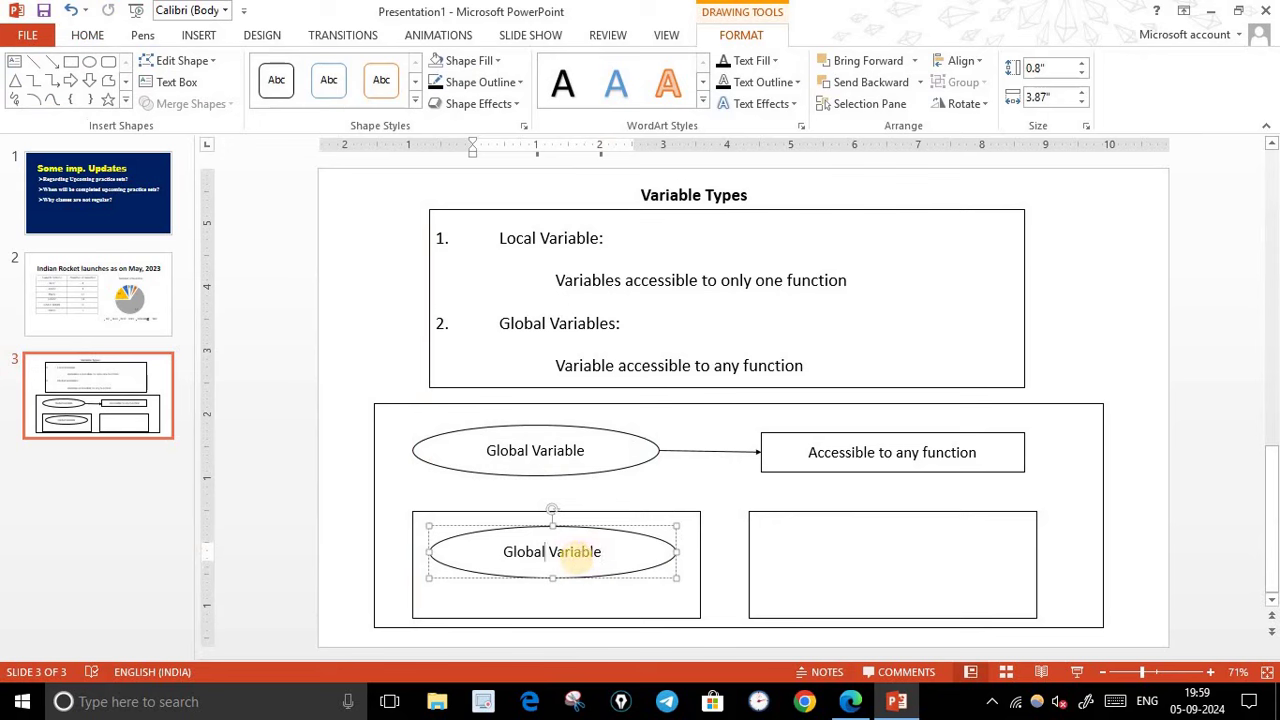
{"action": "key", "text": "BackSpace"}
{"action": "key", "text": "BackSpace"}
{"action": "key", "text": "BackSpace"}
{"action": "key", "text": "BackSpace"}
{"action": "key", "text": "BackSpace"}
{"action": "key", "text": "BackSpace"}
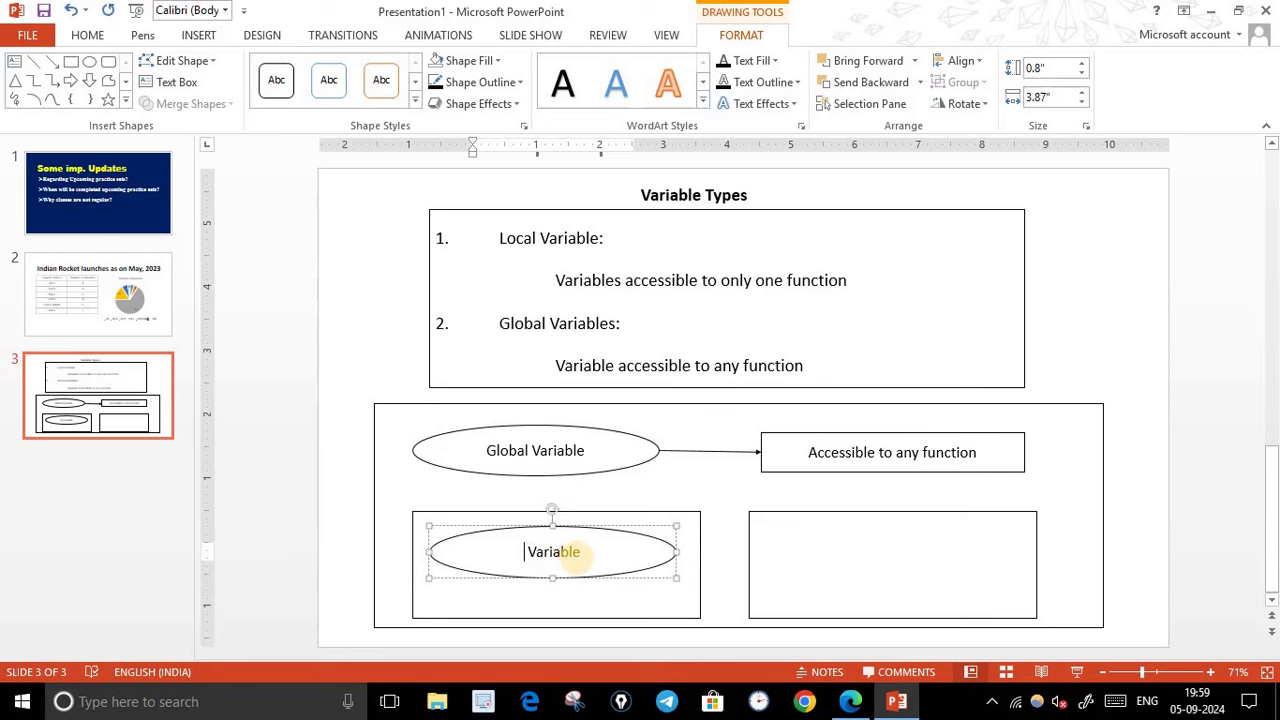
{"action": "type", "text": "Local"}
{"action": "left_click", "coordinate": [597, 552]}
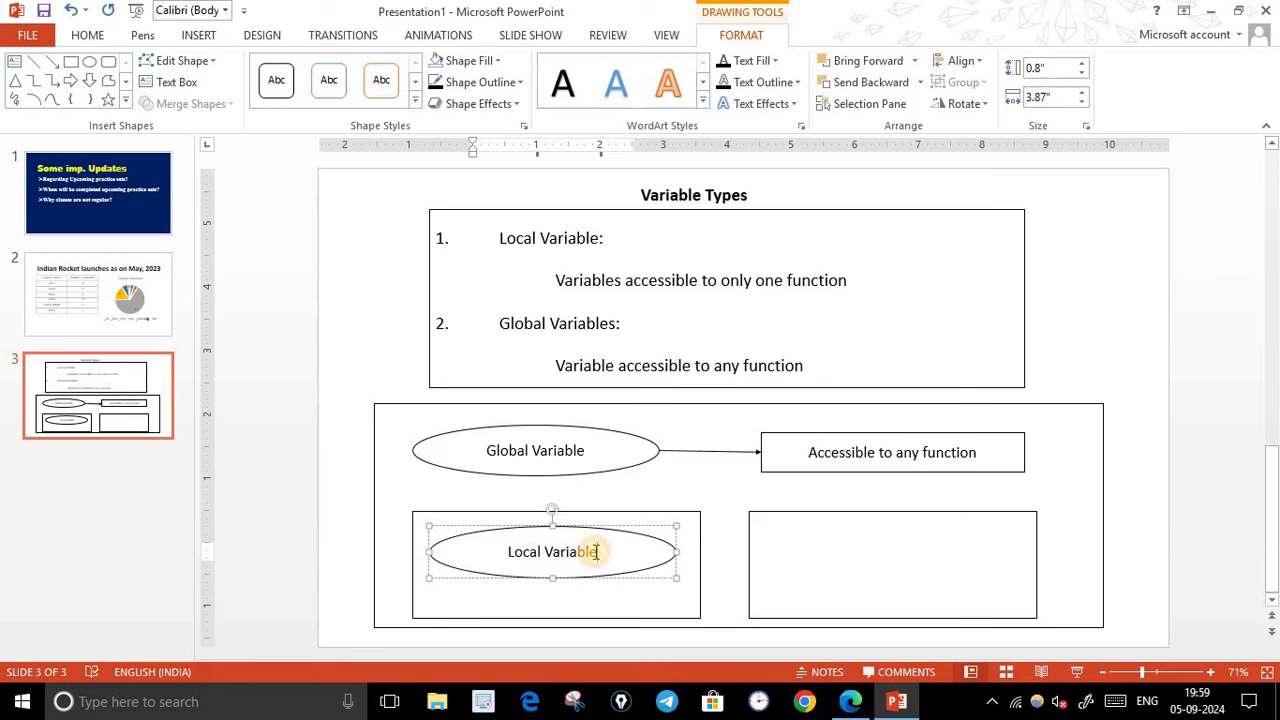
{"action": "type", "text": "s"}
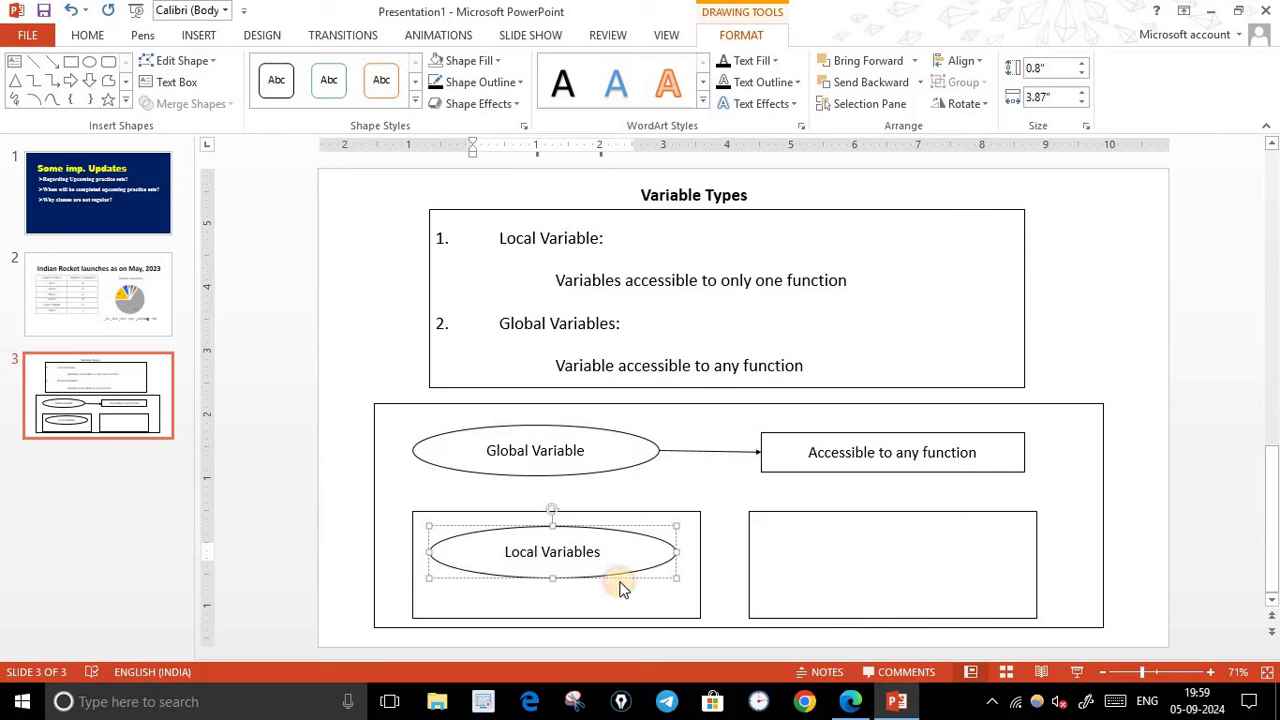
{"action": "left_click", "coordinate": [617, 589]}
- Paste a copy of the Local Variables ellipse into the right-hand box
{"action": "left_click", "coordinate": [622, 574]}
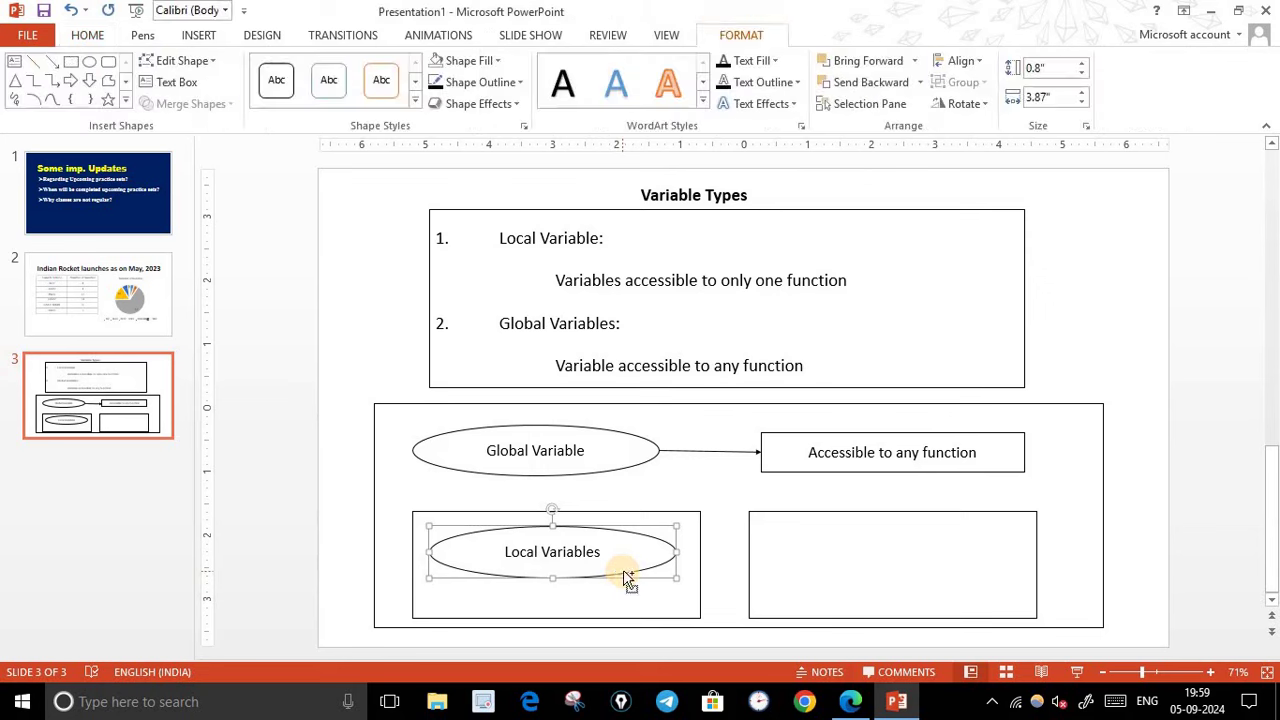
{"action": "left_click", "coordinate": [922, 567]}
{"action": "key", "text": "ctrl+v"}
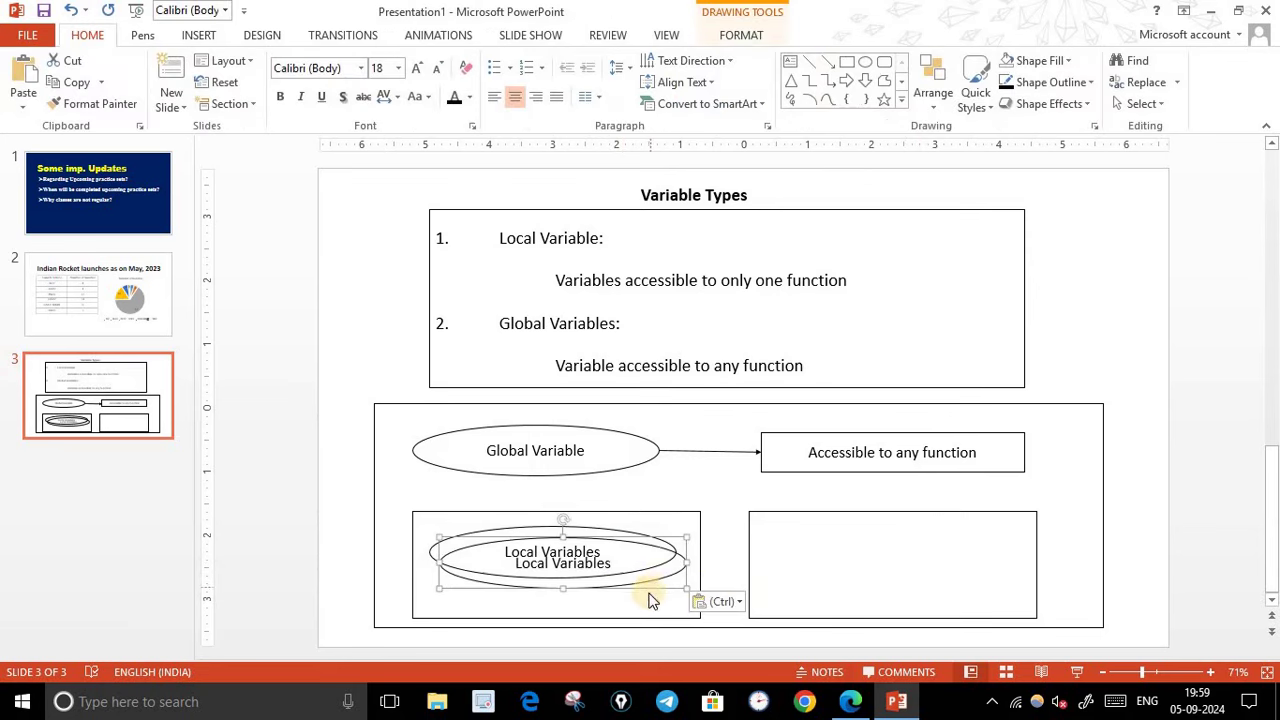
{"action": "left_click_drag", "start_coordinate": [653, 590], "coordinate": [981, 578]}
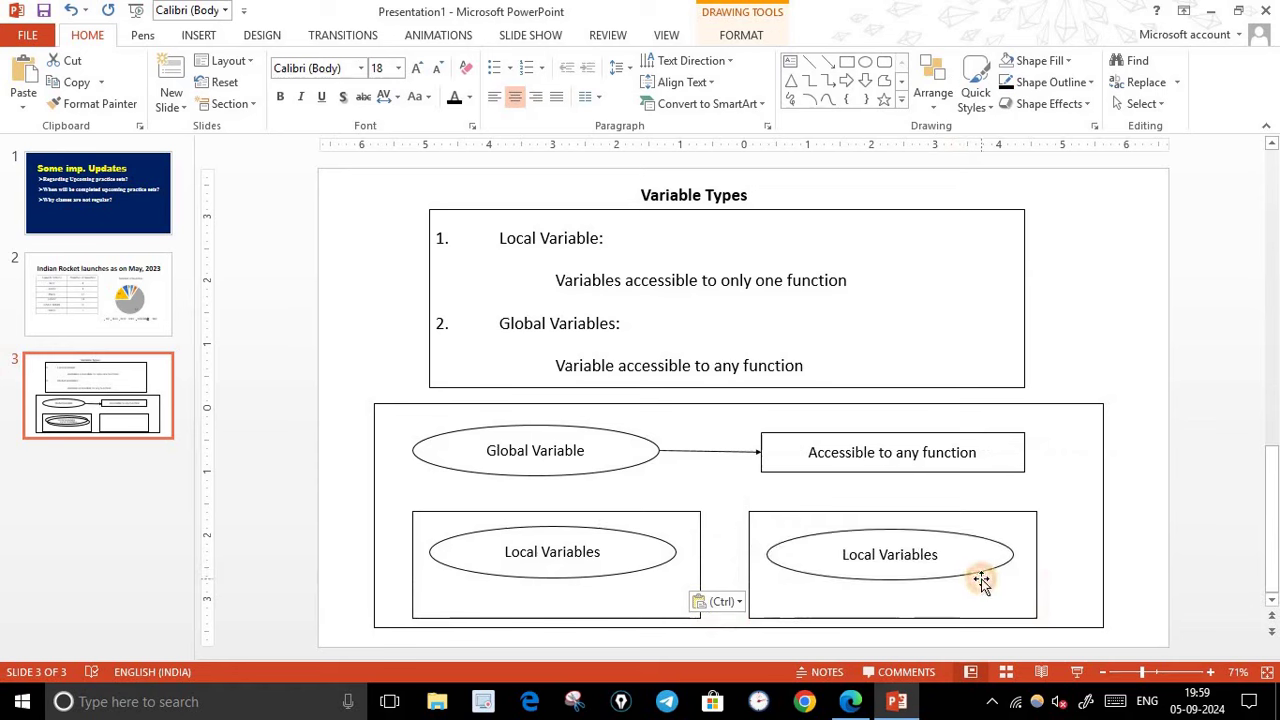
{"action": "left_click", "coordinate": [981, 580]}
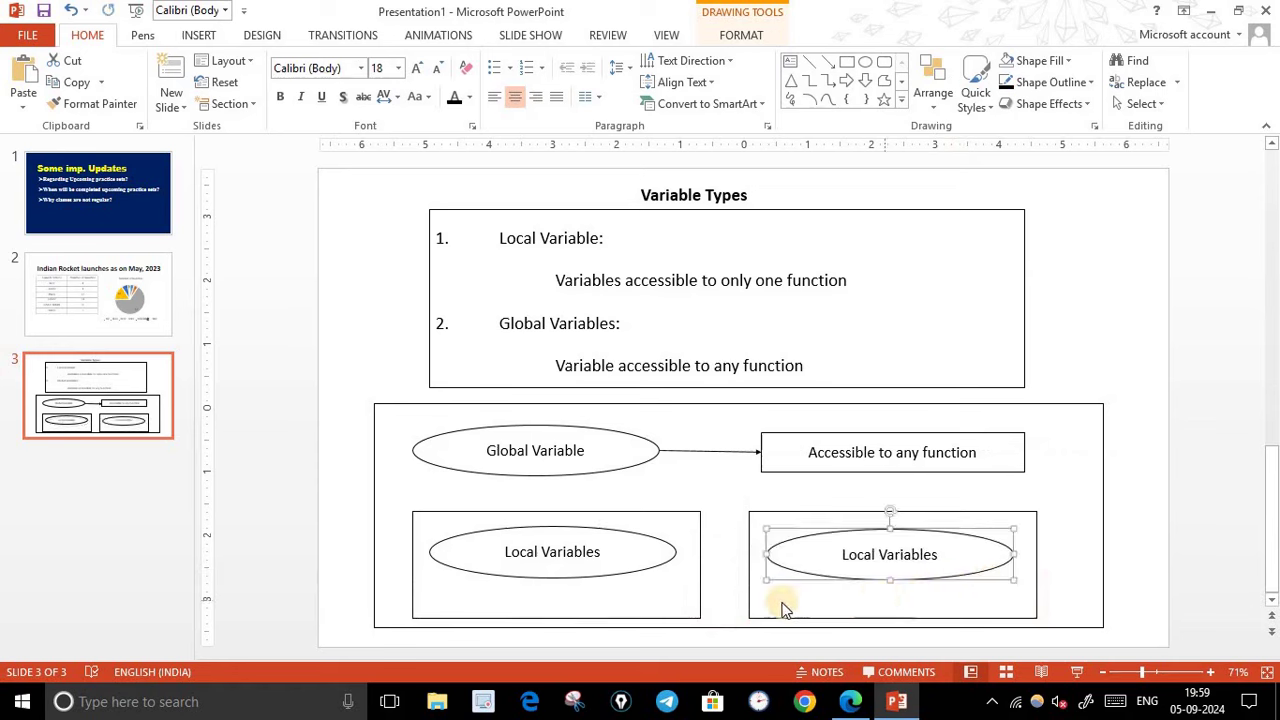
{"action": "left_click", "coordinate": [597, 610]}
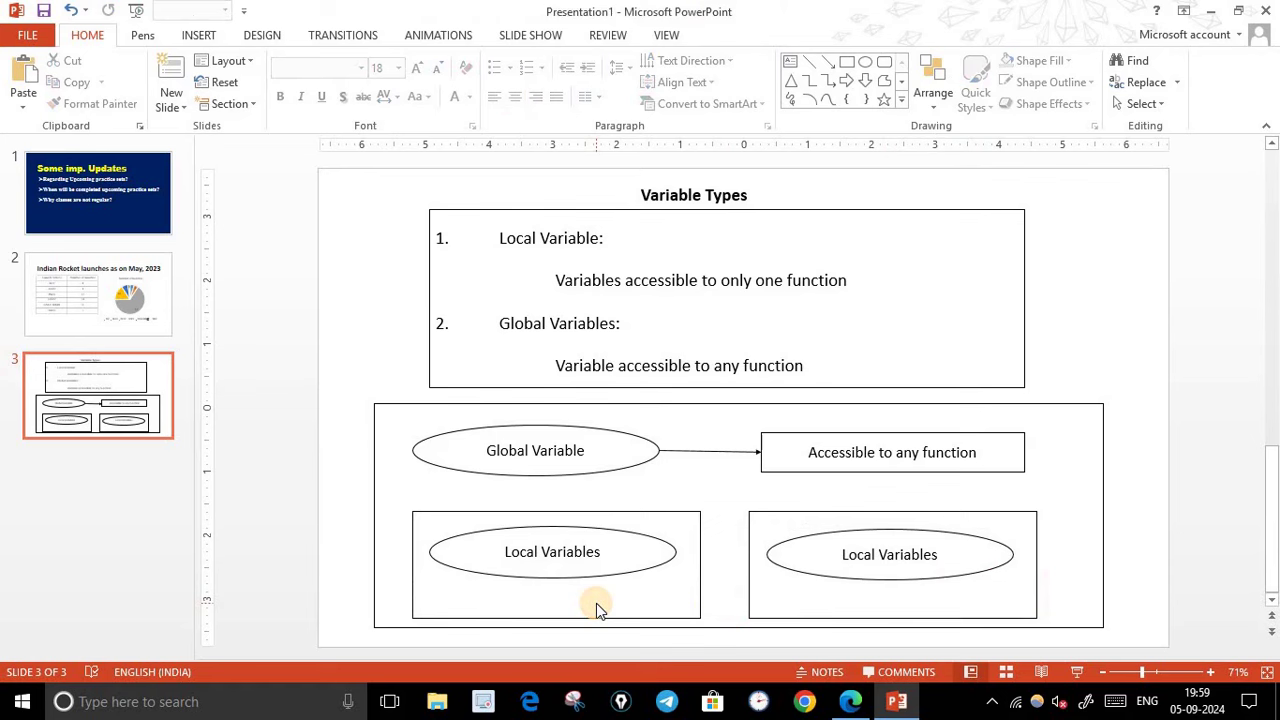
- Add a 'Function A' text box and nudge it into place inside the left box
{"action": "left_click", "coordinate": [786, 62]}
{"action": "left_click", "coordinate": [499, 604]}
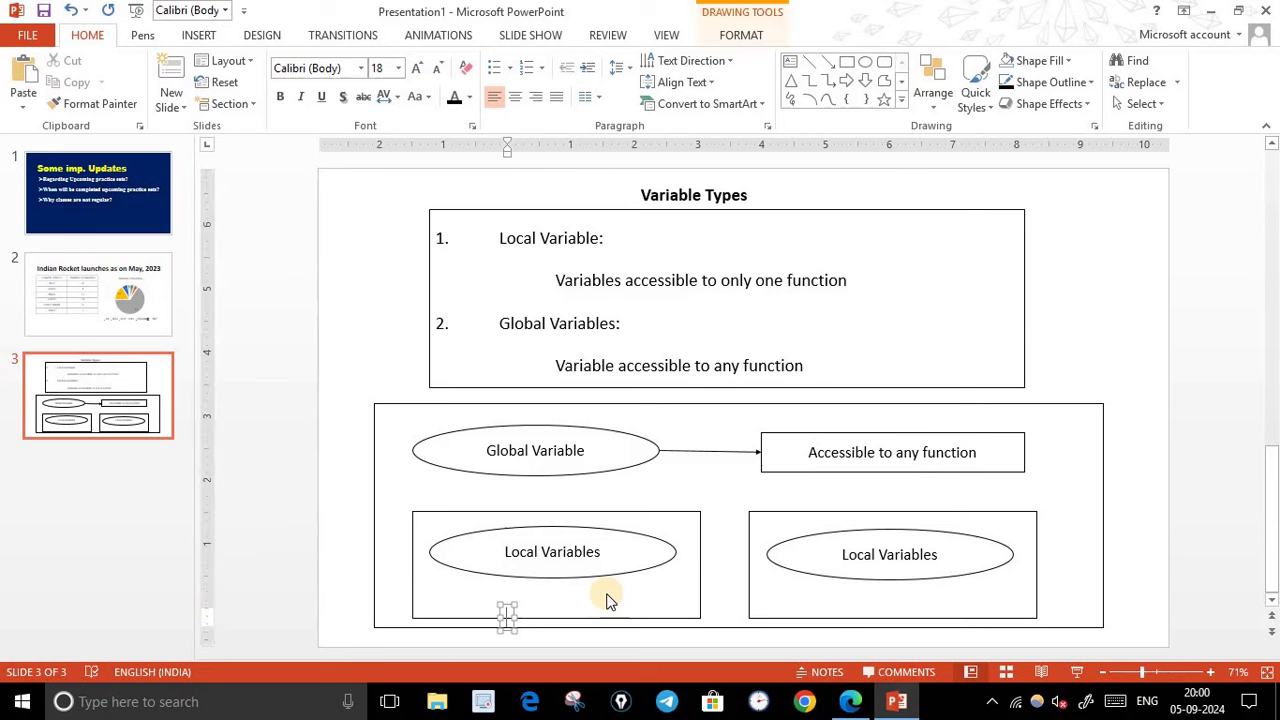
{"action": "type", "text": "Fun"}
{"action": "type", "text": "ct"}
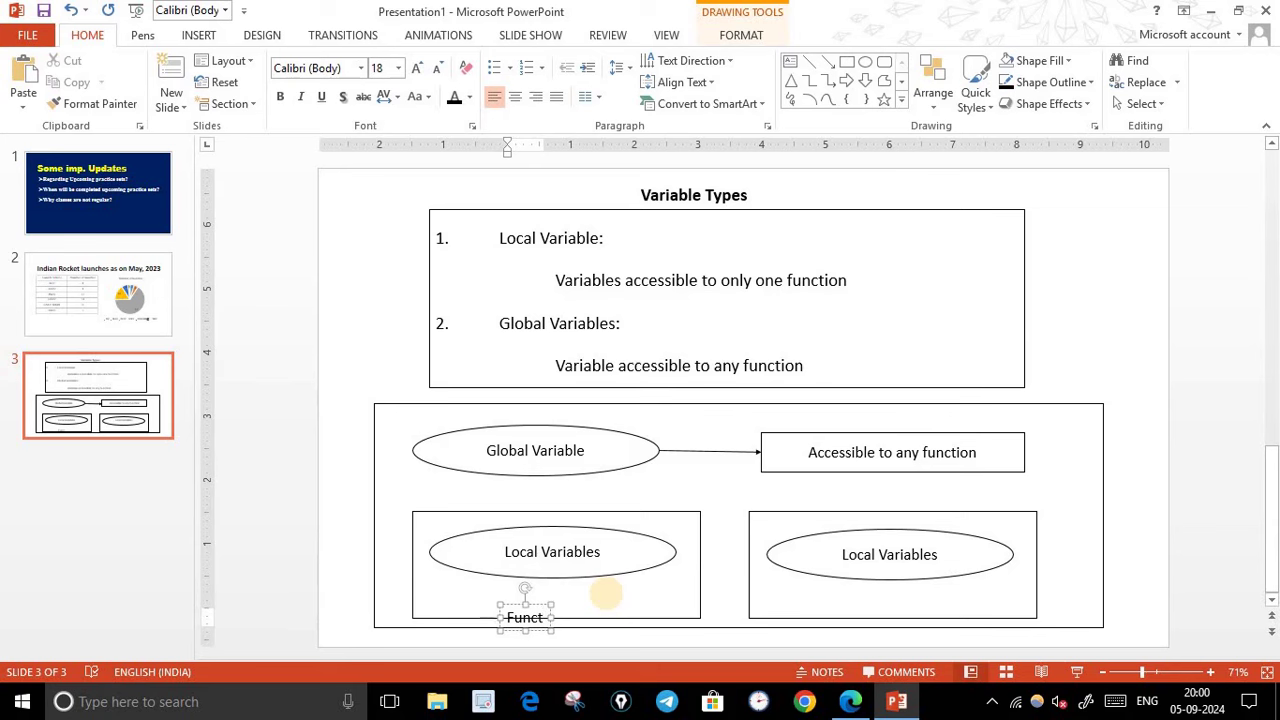
{"action": "type", "text": "ion"}
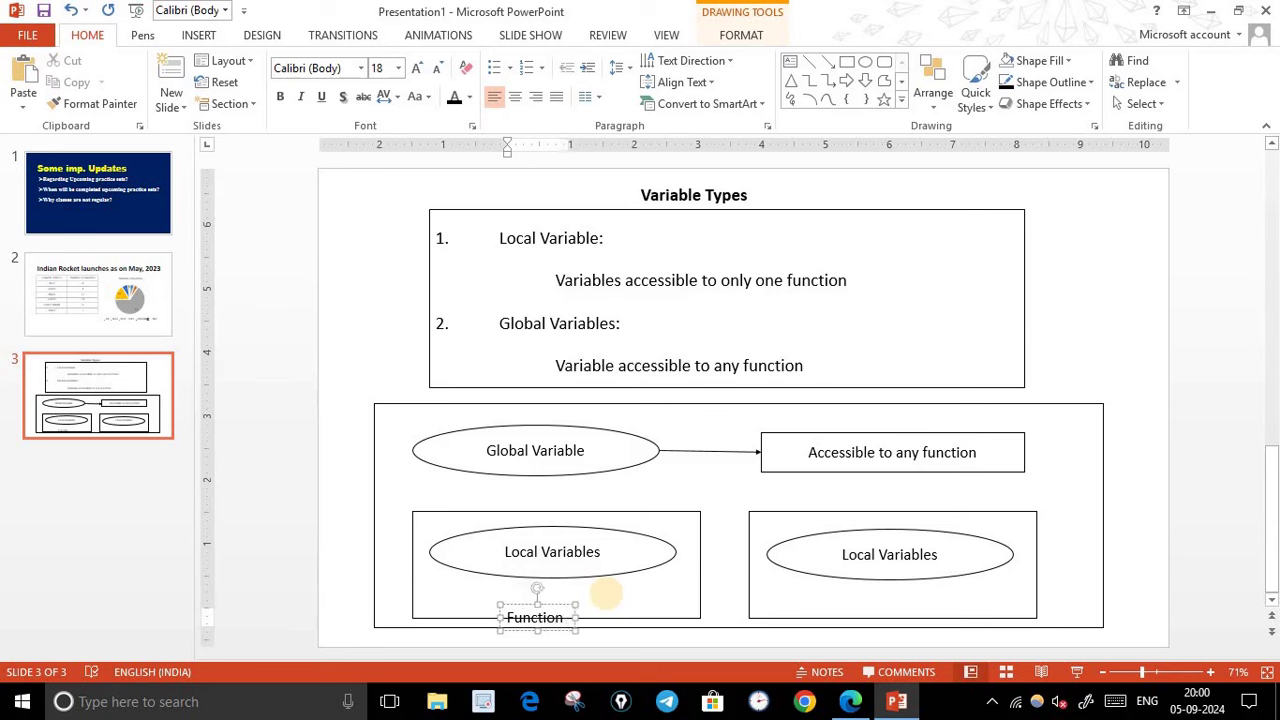
{"action": "type", "text": " A"}
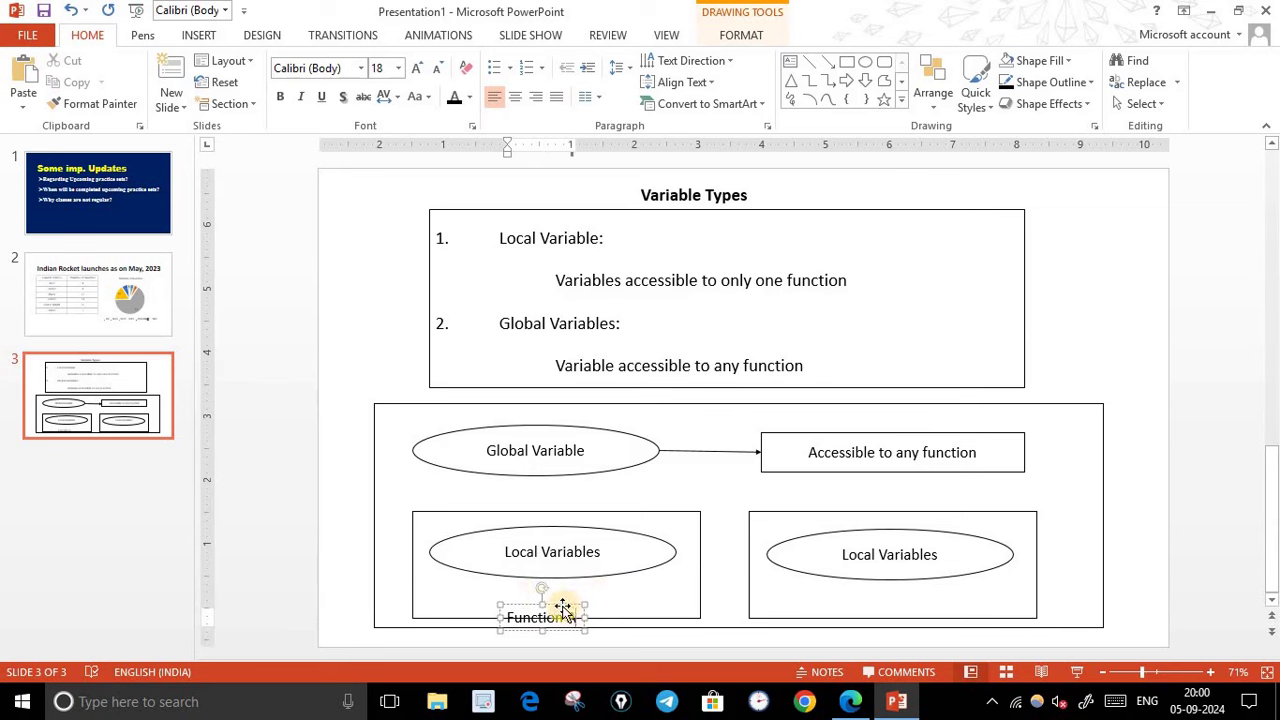
{"action": "left_click_drag", "start_coordinate": [558, 606], "coordinate": [557, 605]}
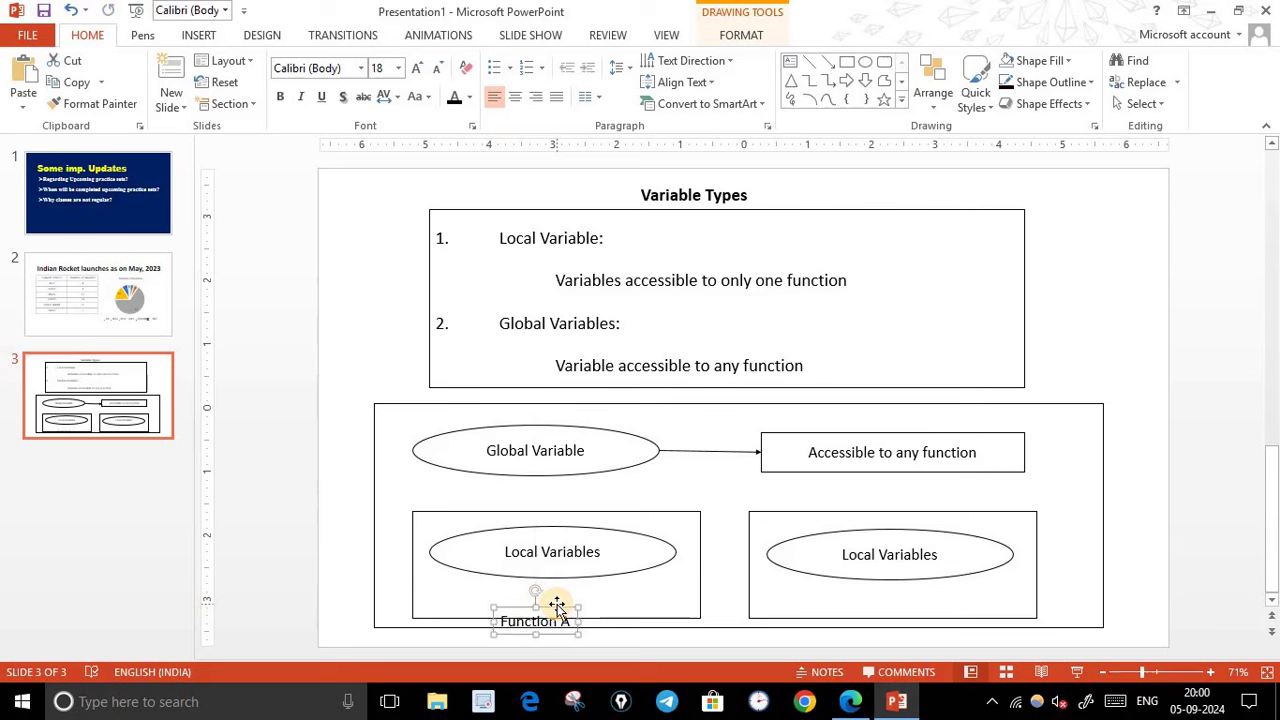
{"action": "key", "text": "Up"}
{"action": "key", "text": "Up"}
{"action": "key", "text": "Up"}
{"action": "key", "text": "ctrl+Right"}
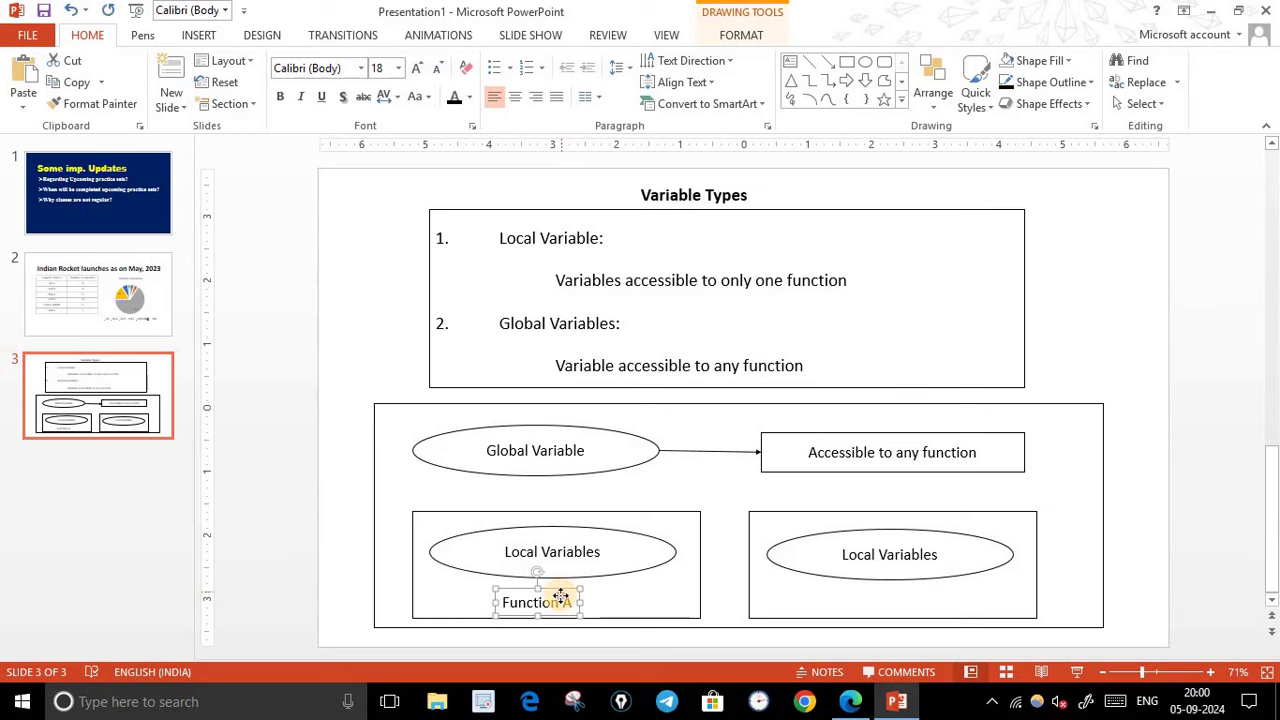
{"action": "left_click_drag", "start_coordinate": [561, 596], "coordinate": [566, 601]}
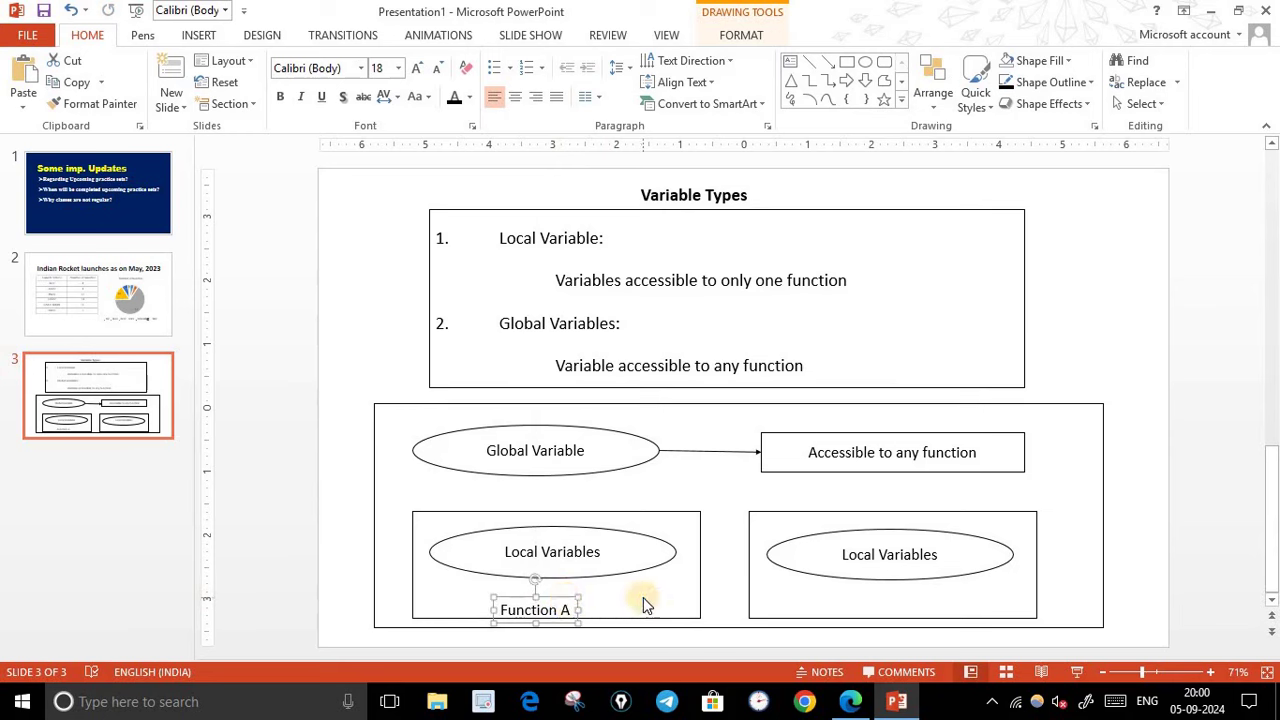
{"action": "key", "text": "ctrl+Right"}
{"action": "key", "text": "ctrl+Right"}
{"action": "key", "text": "ctrl+Right"}
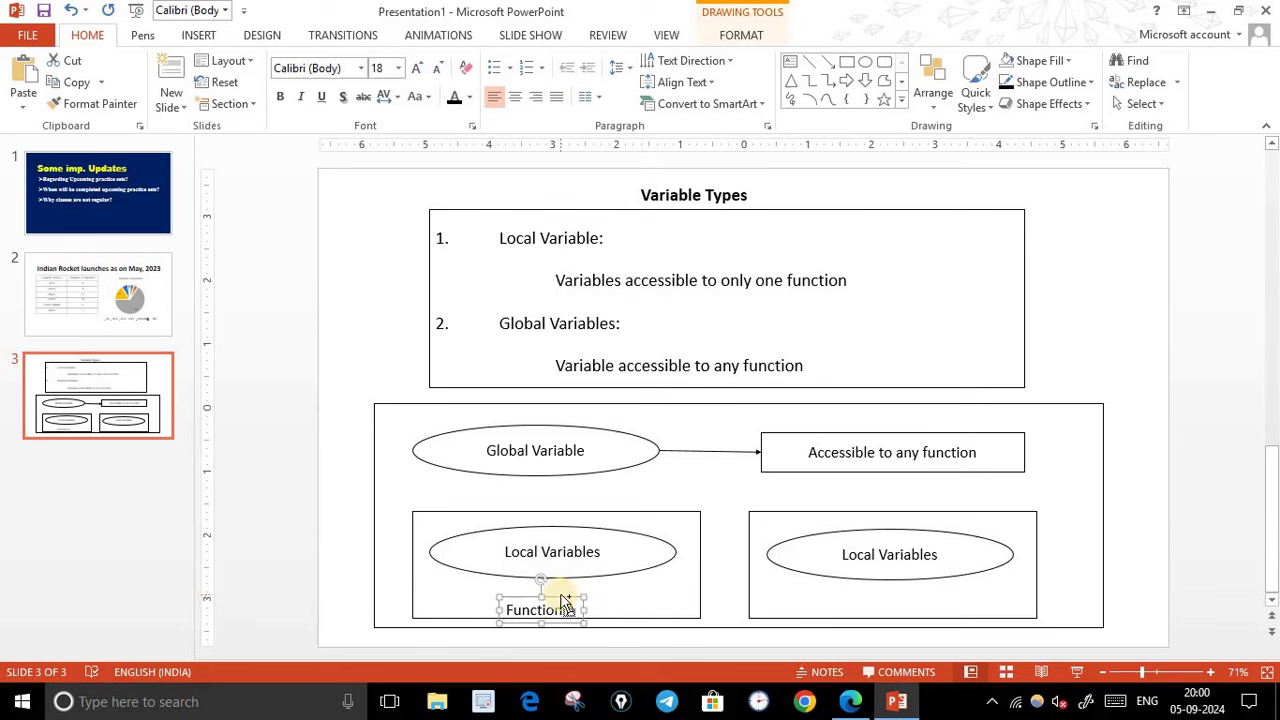
{"action": "left_click", "coordinate": [674, 603]}
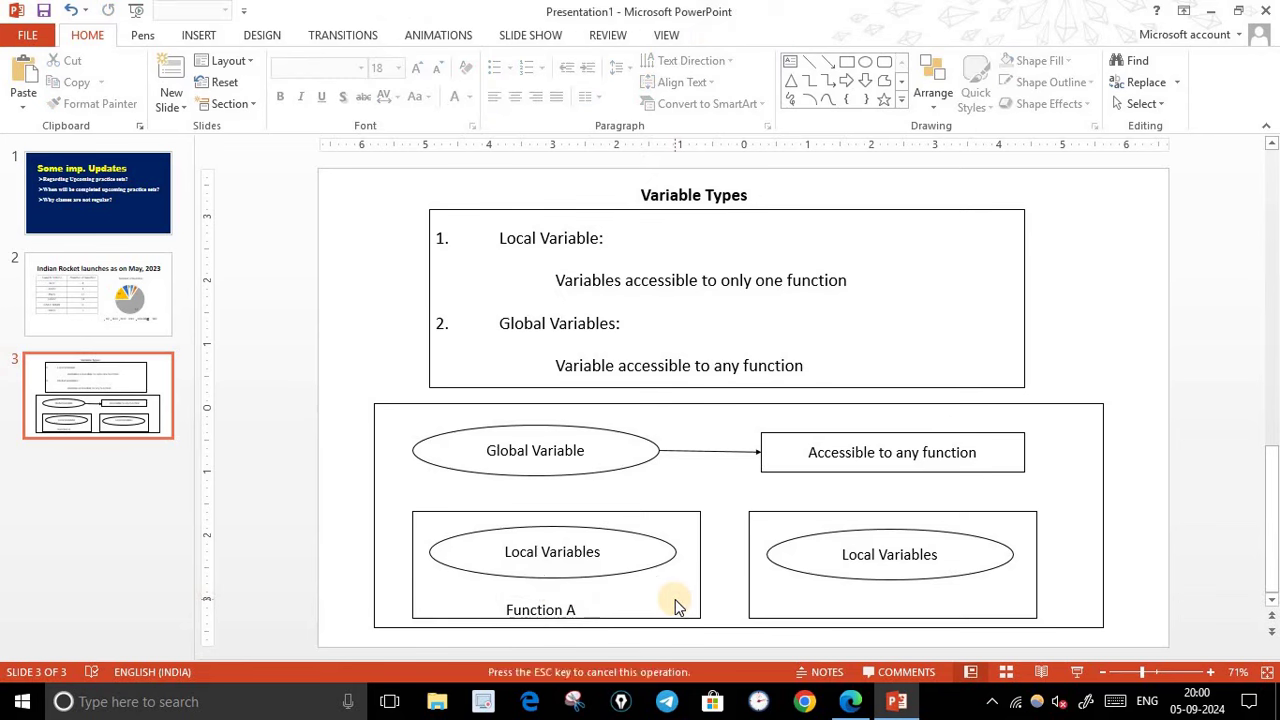
- Copy the label into the right box, change it to 'Function B', and compare against the reference PDF
{"action": "key", "text": "ctrl+v"}
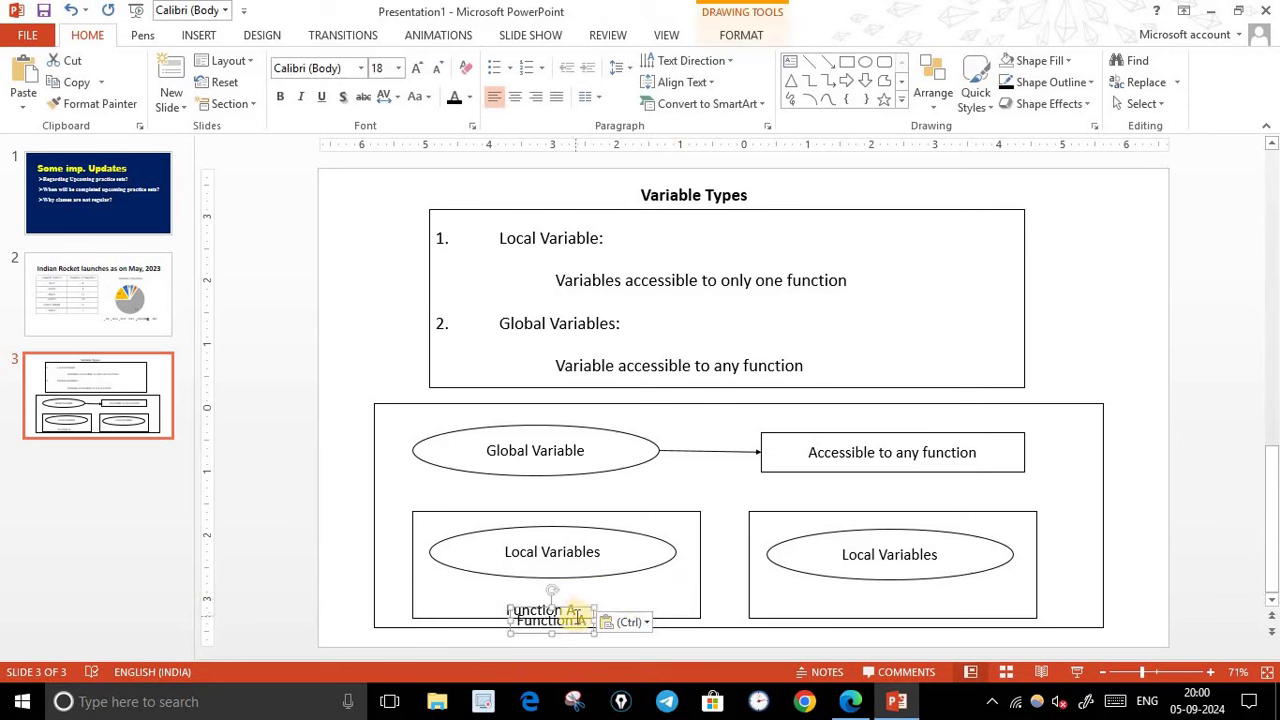
{"action": "left_click_drag", "start_coordinate": [572, 617], "coordinate": [937, 614]}
{"action": "left_click", "coordinate": [942, 614]}
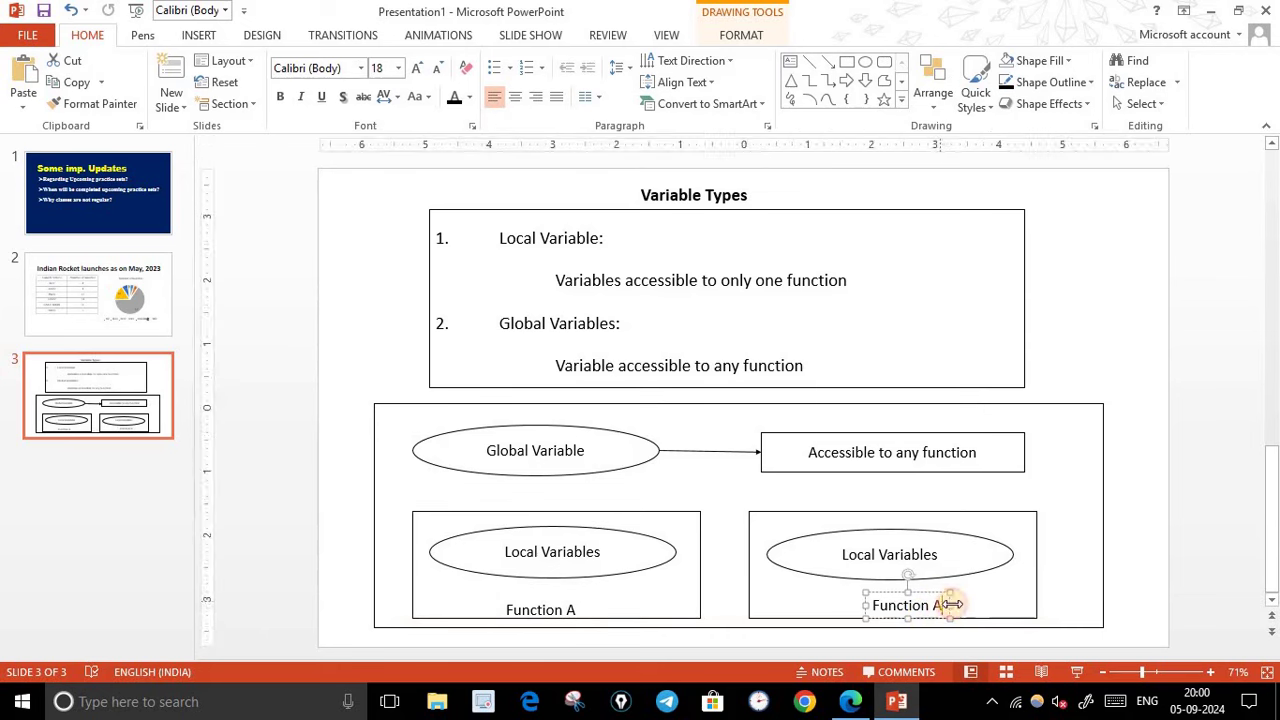
{"action": "key", "text": "BackSpace"}
{"action": "type", "text": "B"}
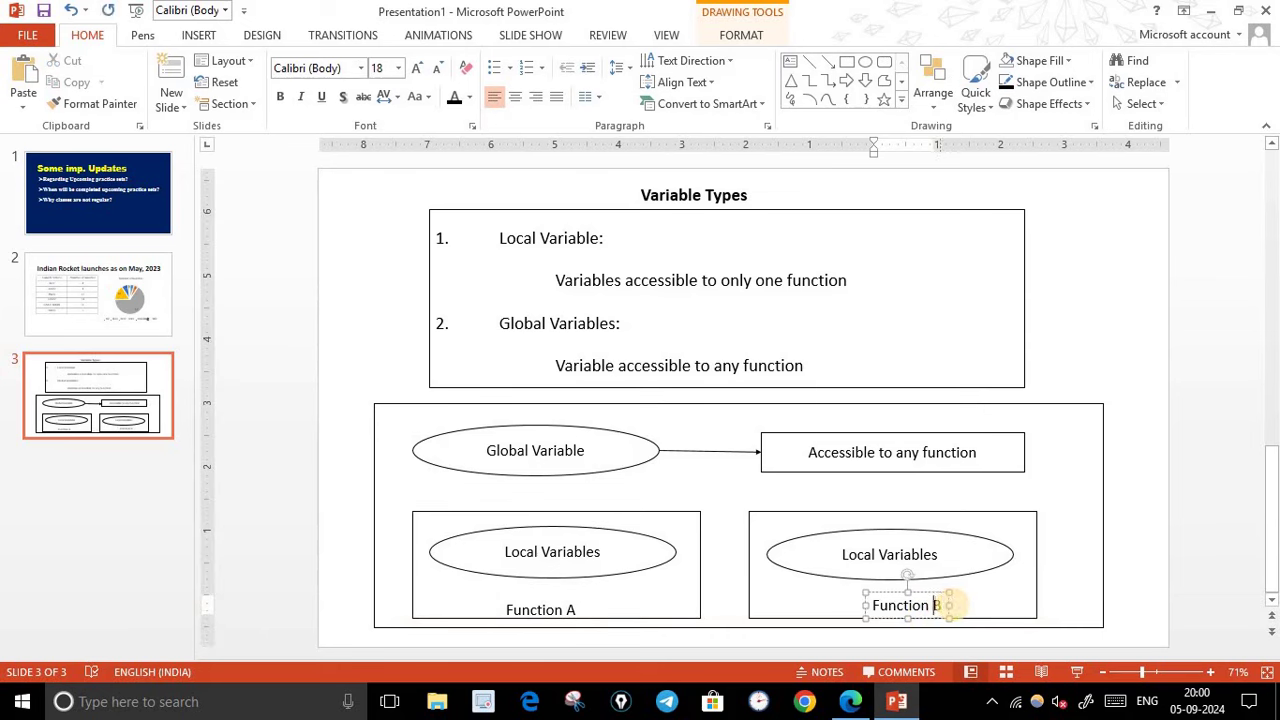
{"action": "left_click", "coordinate": [897, 594]}
{"action": "left_click_drag", "start_coordinate": [897, 594], "coordinate": [896, 595]}
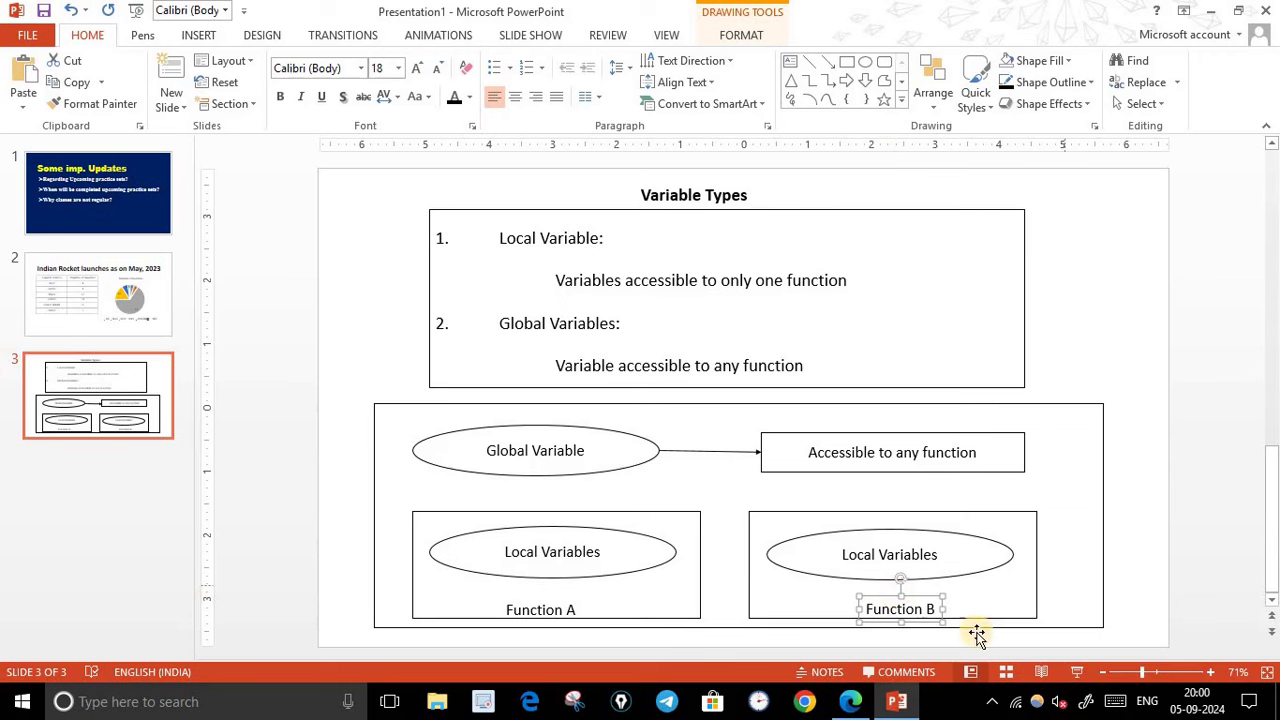
{"action": "left_click", "coordinate": [858, 702]}
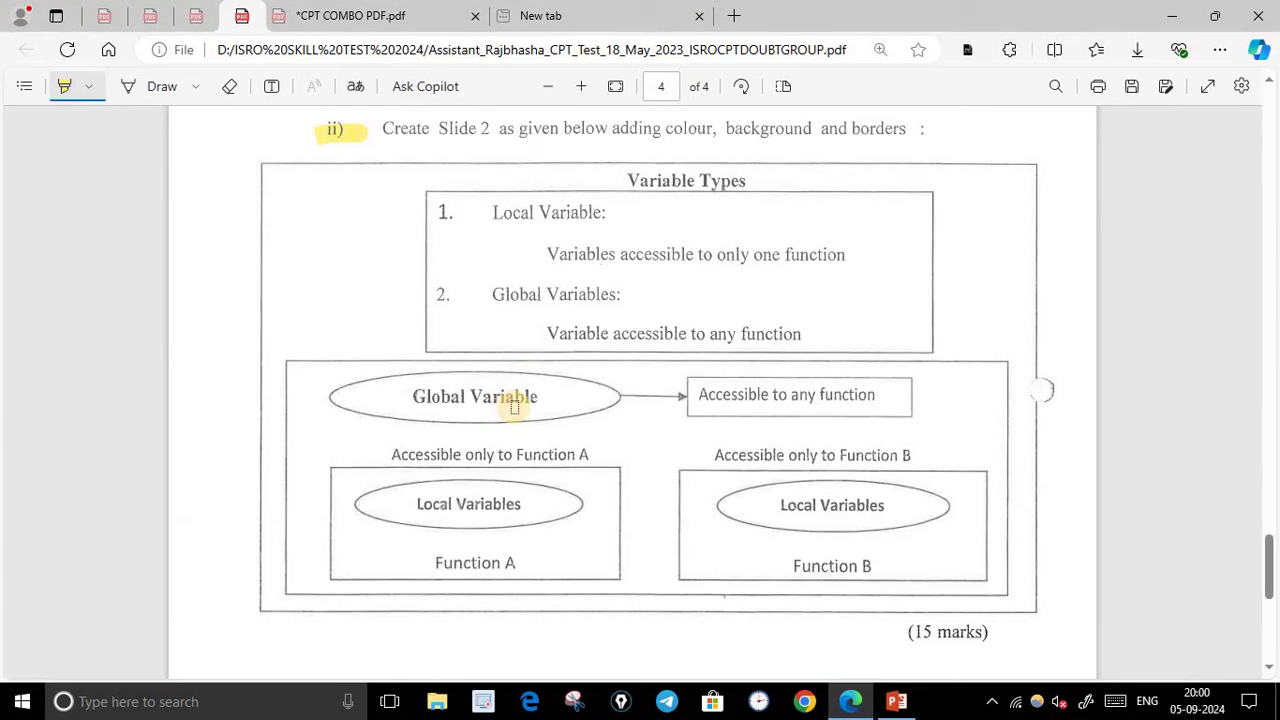
{"action": "left_click", "coordinate": [850, 702]}
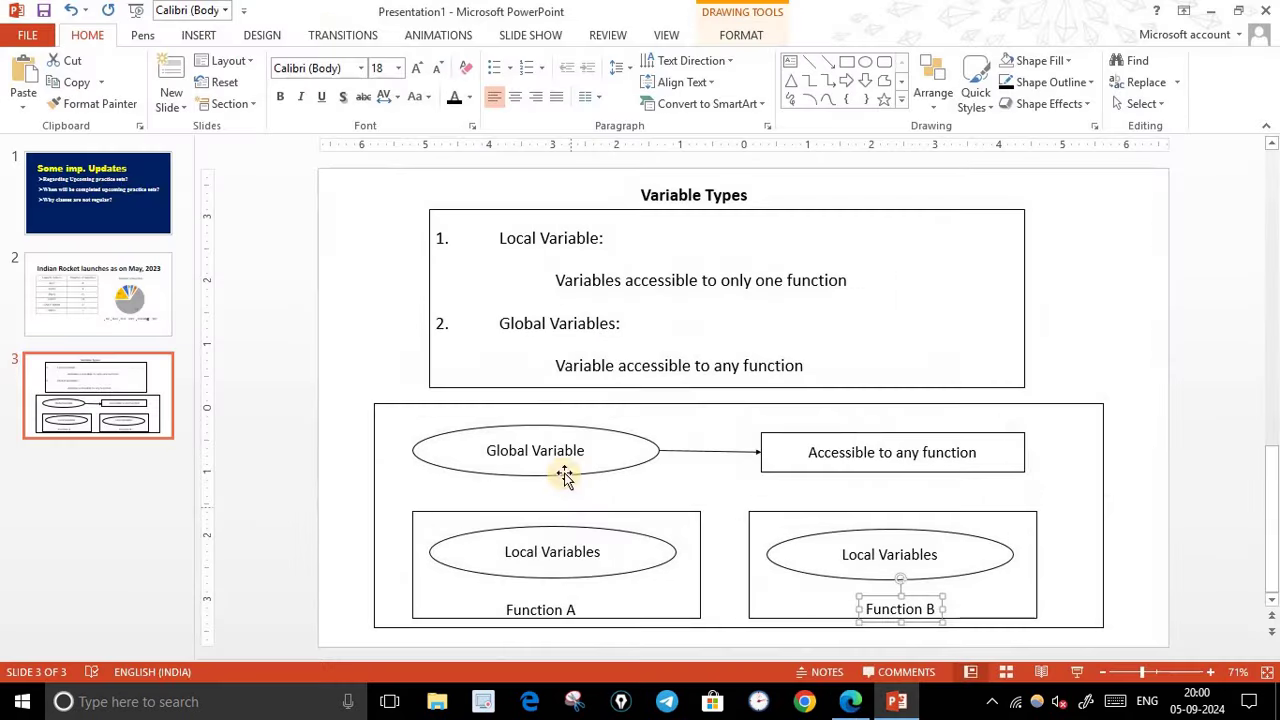
- Make the 'Global Variable' text bold at size 20
{"action": "left_click", "coordinate": [566, 450]}
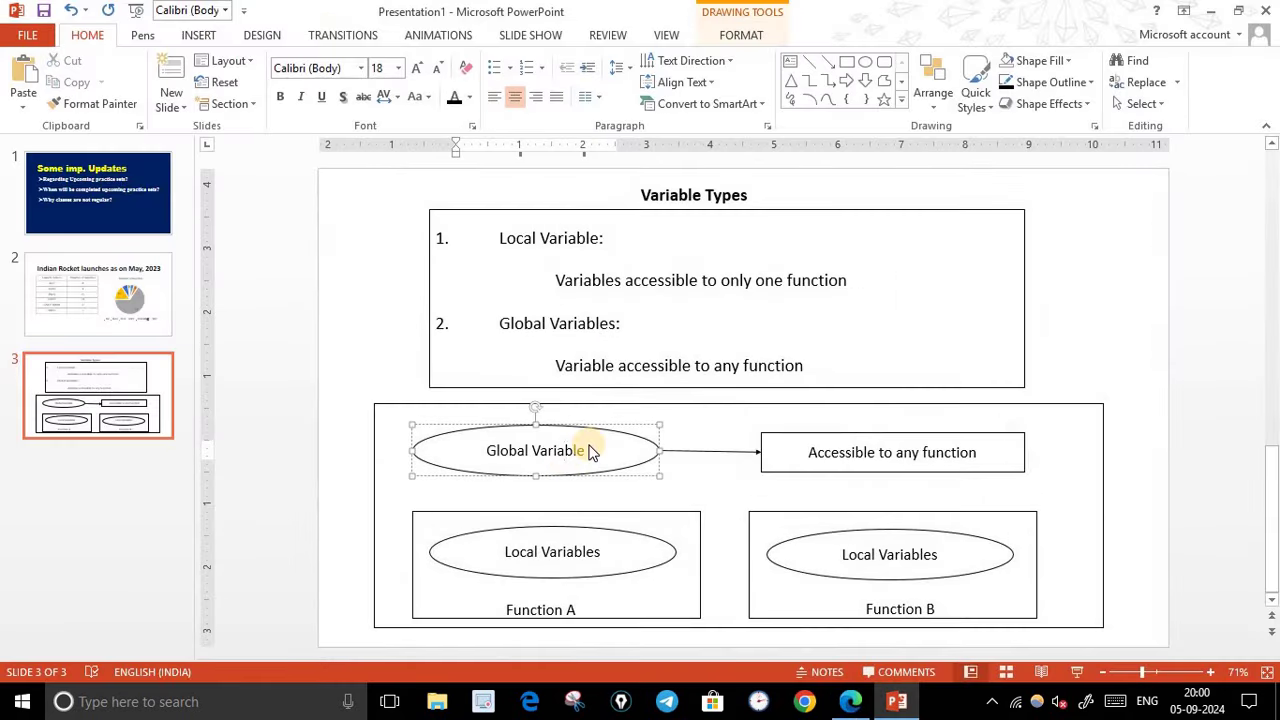
{"action": "triple_click", "coordinate": [590, 452]}
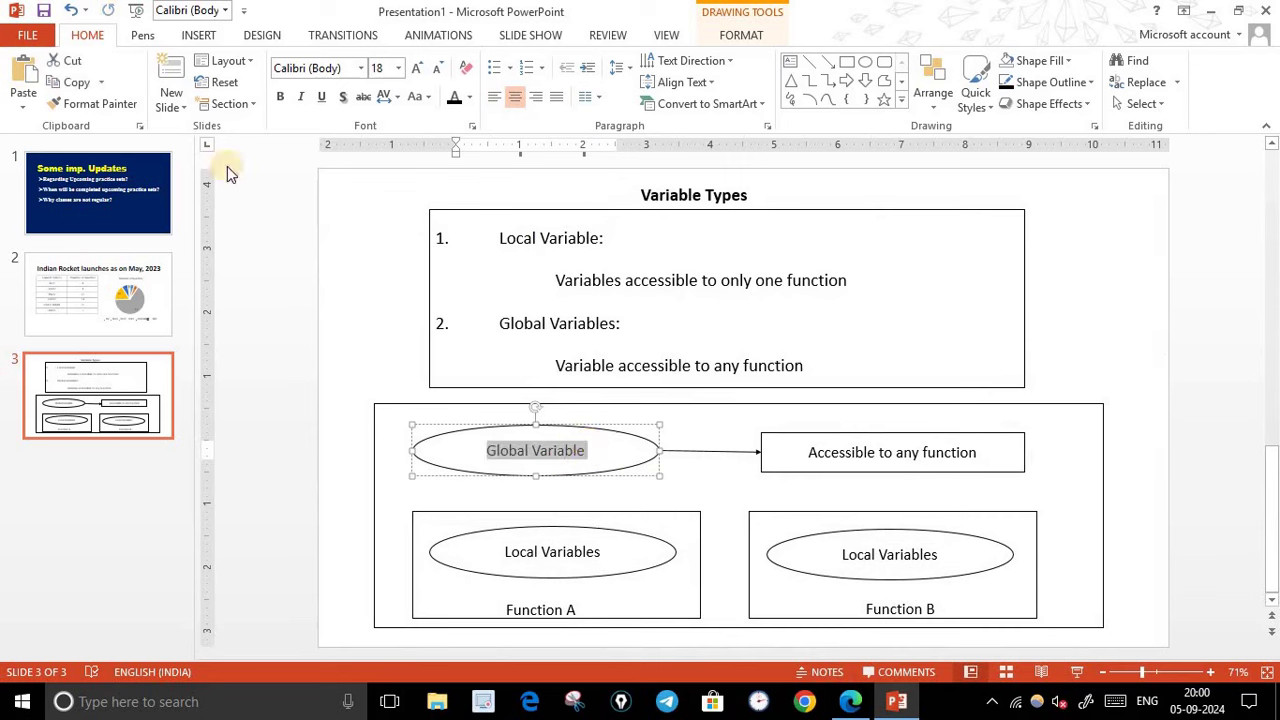
{"action": "left_click", "coordinate": [281, 99]}
{"action": "left_click", "coordinate": [416, 68]}
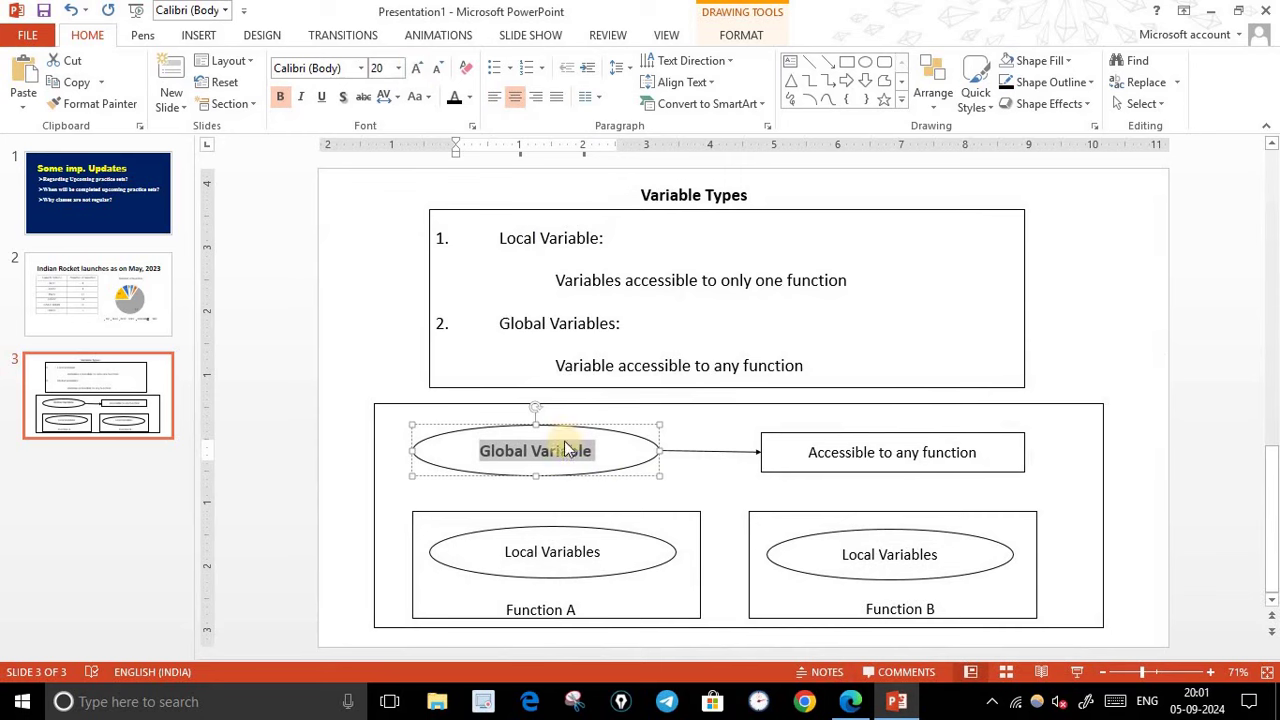
- Nudge both Local Variables ellipses up, then view the reference diagram PDF
{"action": "left_click", "coordinate": [609, 577]}
{"action": "key", "text": "Up"}
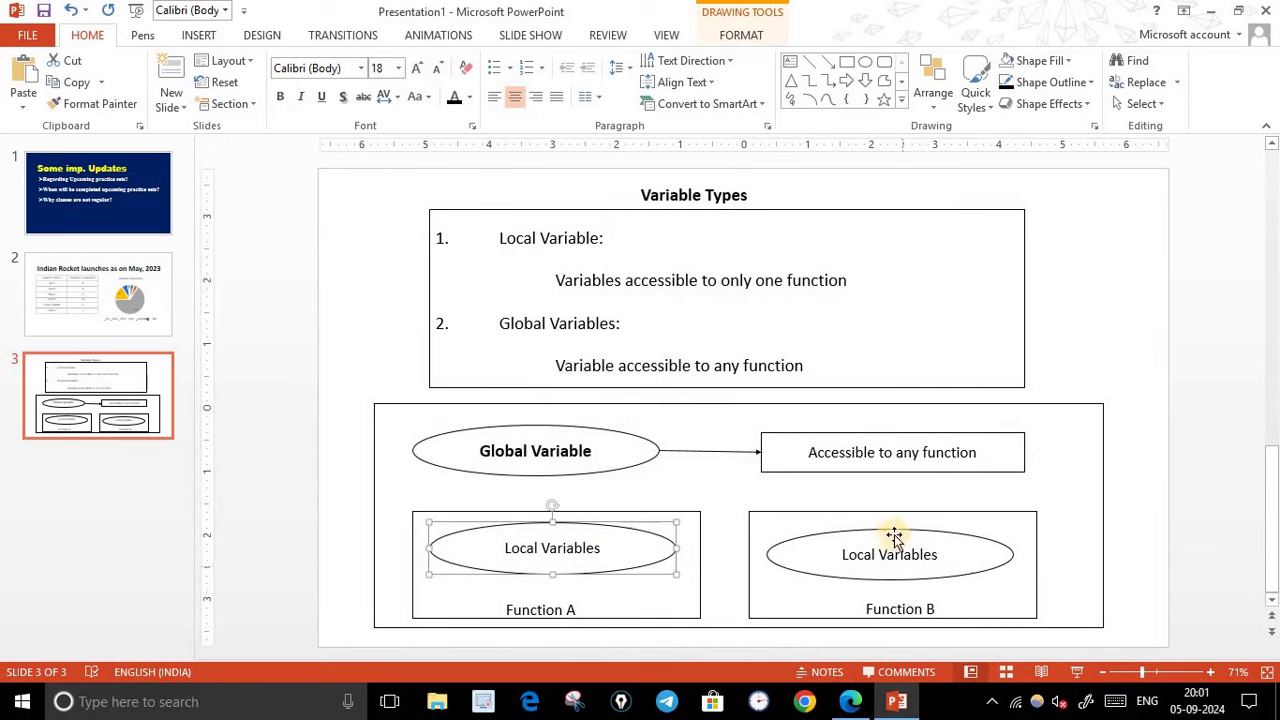
{"action": "left_click", "coordinate": [896, 532]}
{"action": "key", "text": "Up"}
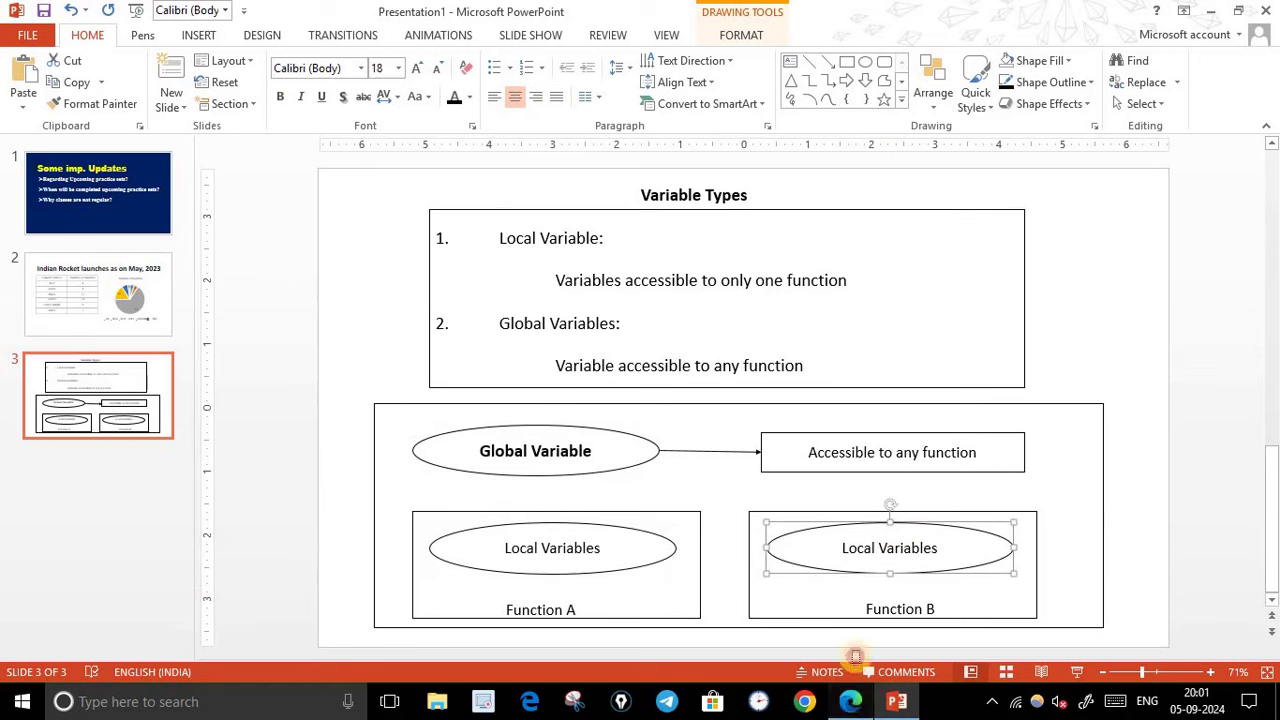
{"action": "left_click", "coordinate": [850, 701]}
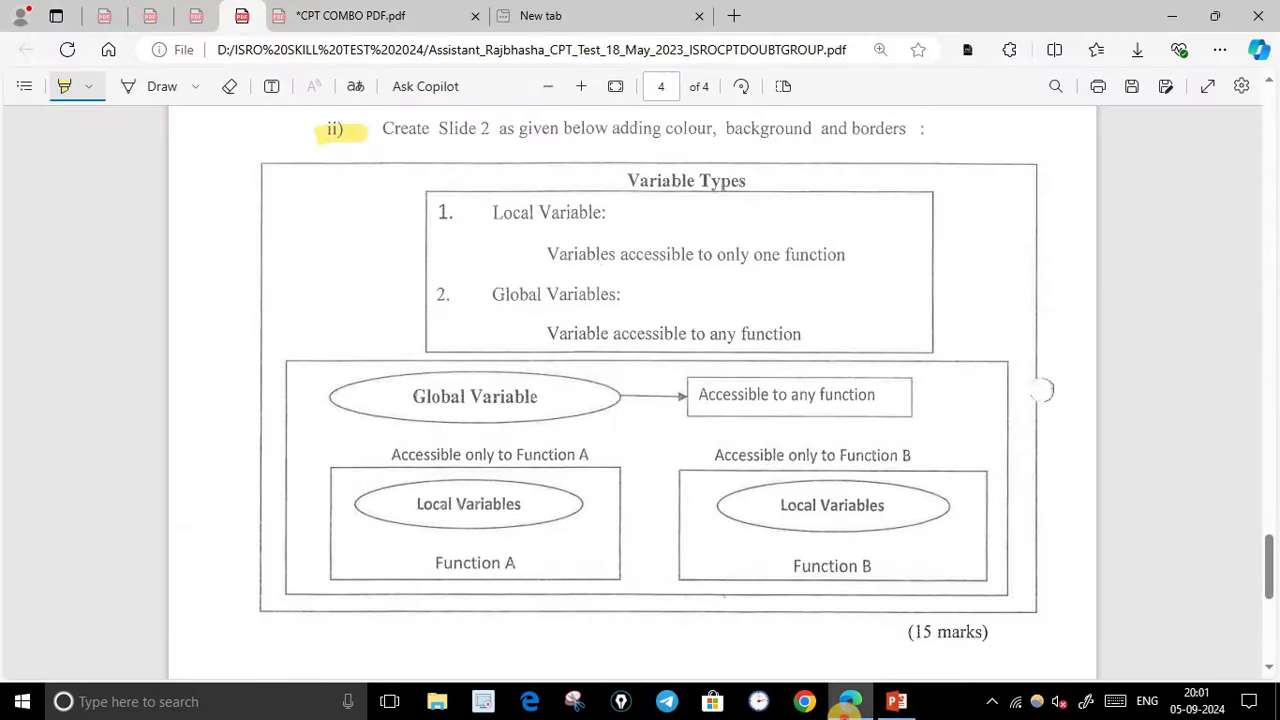
- Drag the Variable Types list box slightly right until it aligns under the title
{"action": "left_click", "coordinate": [850, 701]}
{"action": "left_click", "coordinate": [768, 200]}
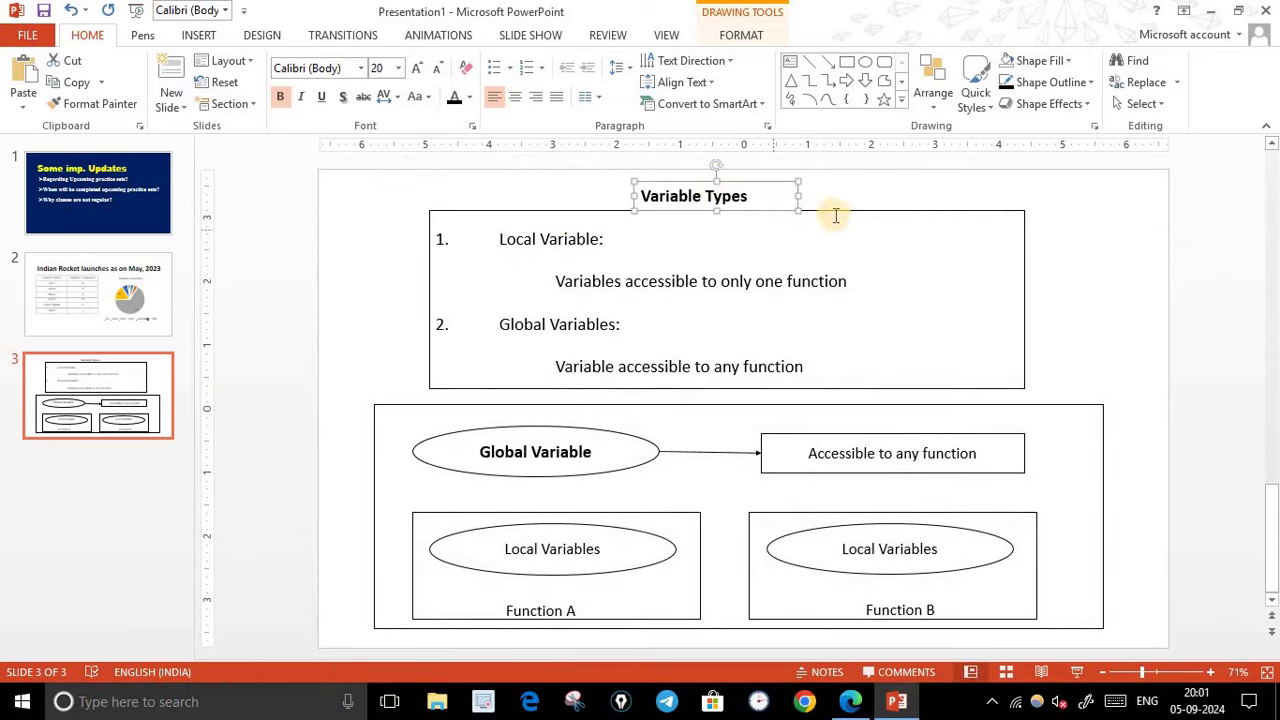
{"action": "left_click_drag", "start_coordinate": [834, 212], "coordinate": [858, 210]}
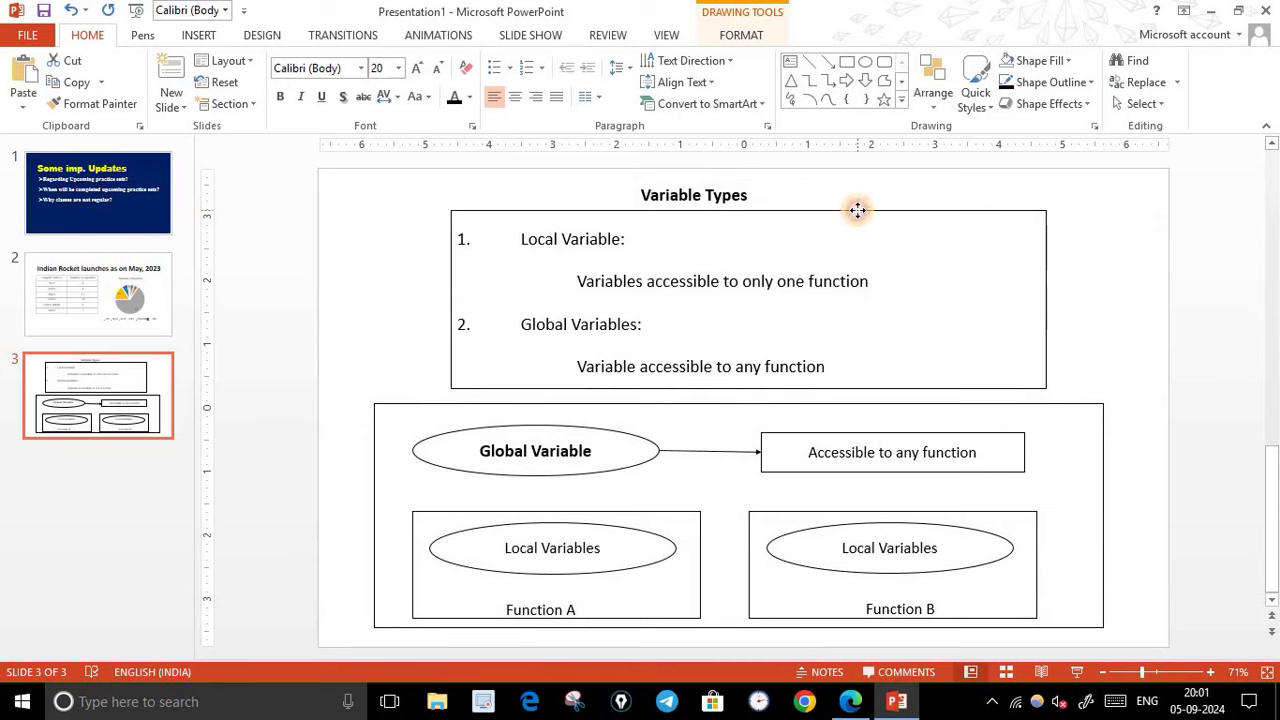
{"action": "left_click_drag", "start_coordinate": [851, 210], "coordinate": [851, 212]}
{"action": "left_click", "coordinate": [1089, 289]}
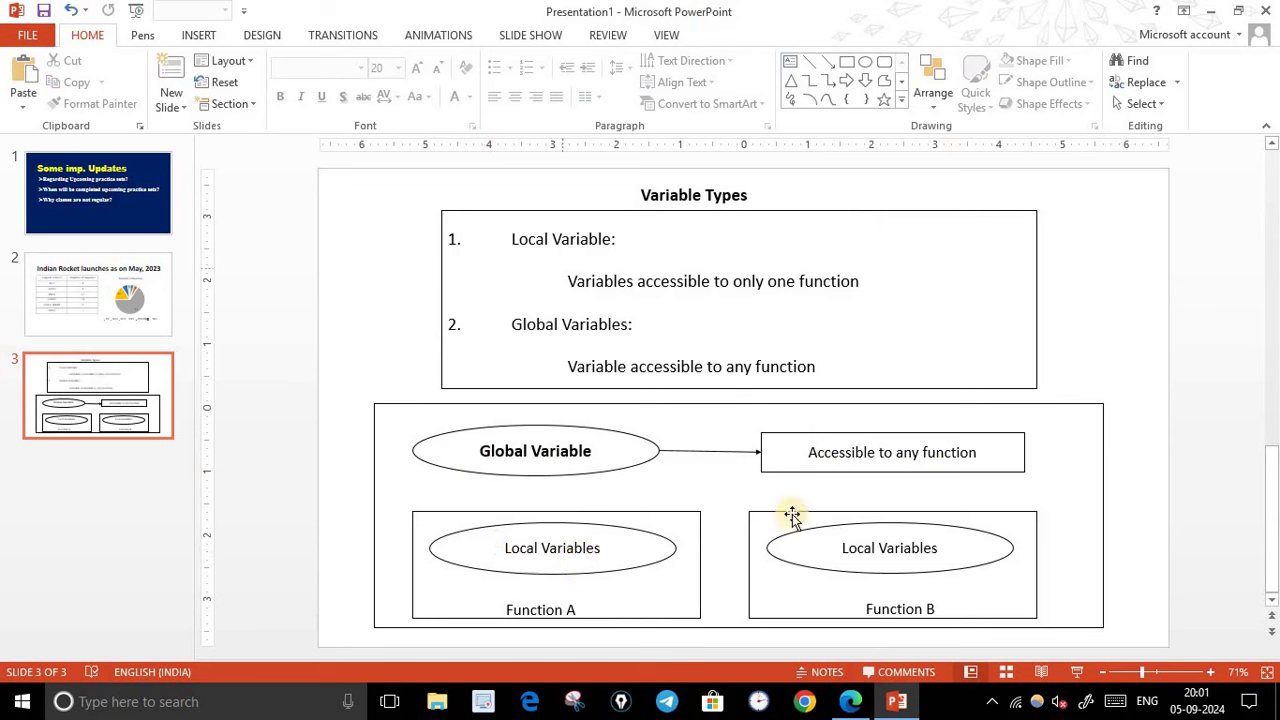
{"action": "left_click", "coordinate": [848, 703]}
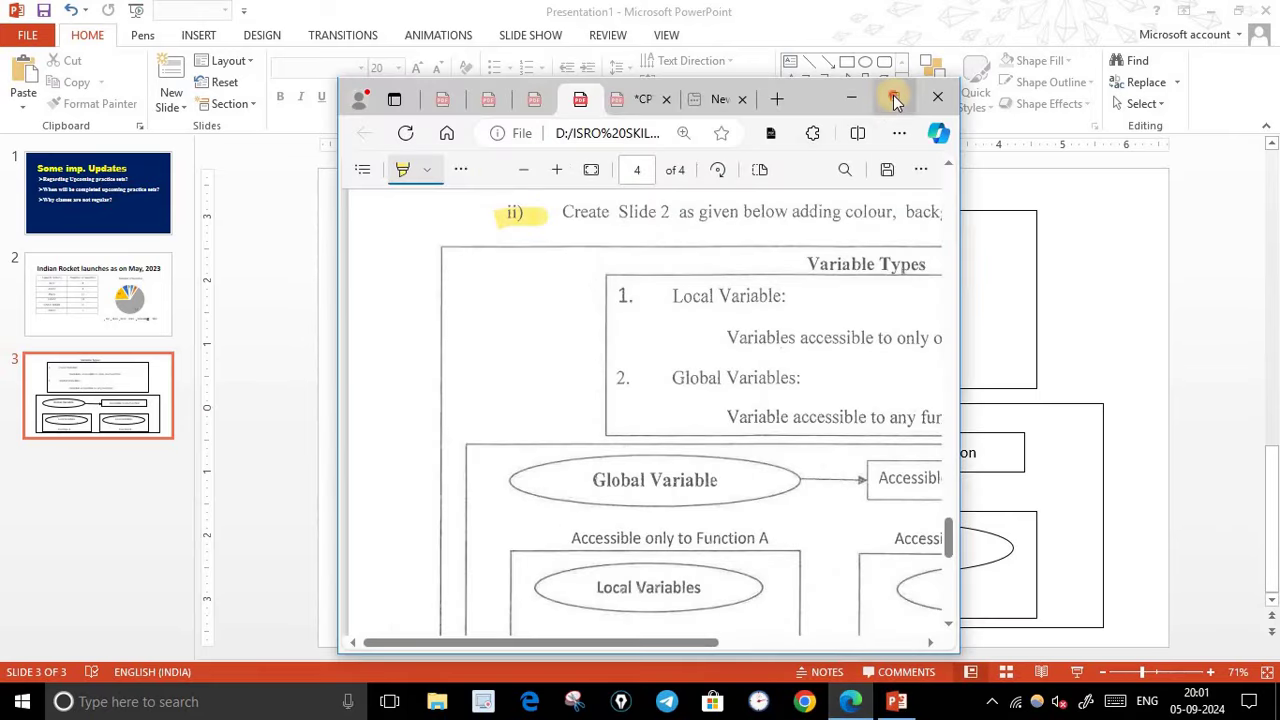
{"action": "left_click", "coordinate": [894, 97]}
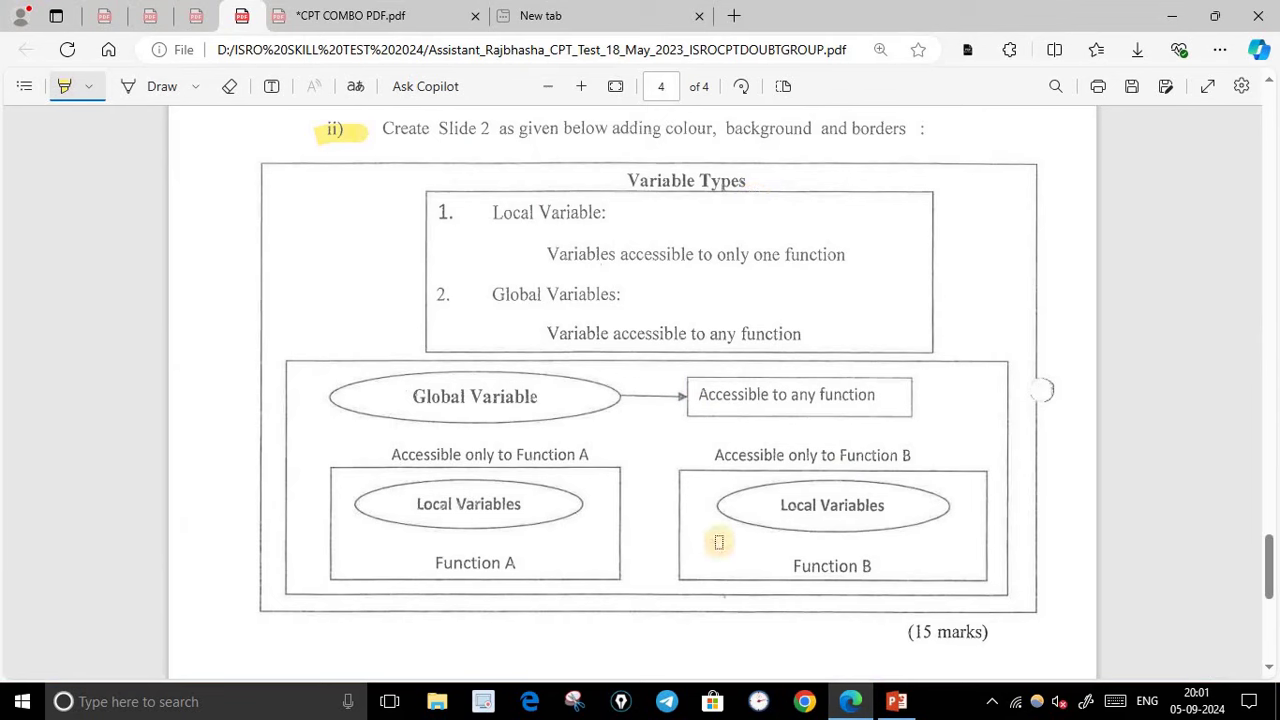
{"action": "mouse_move", "coordinate": [850, 701]}
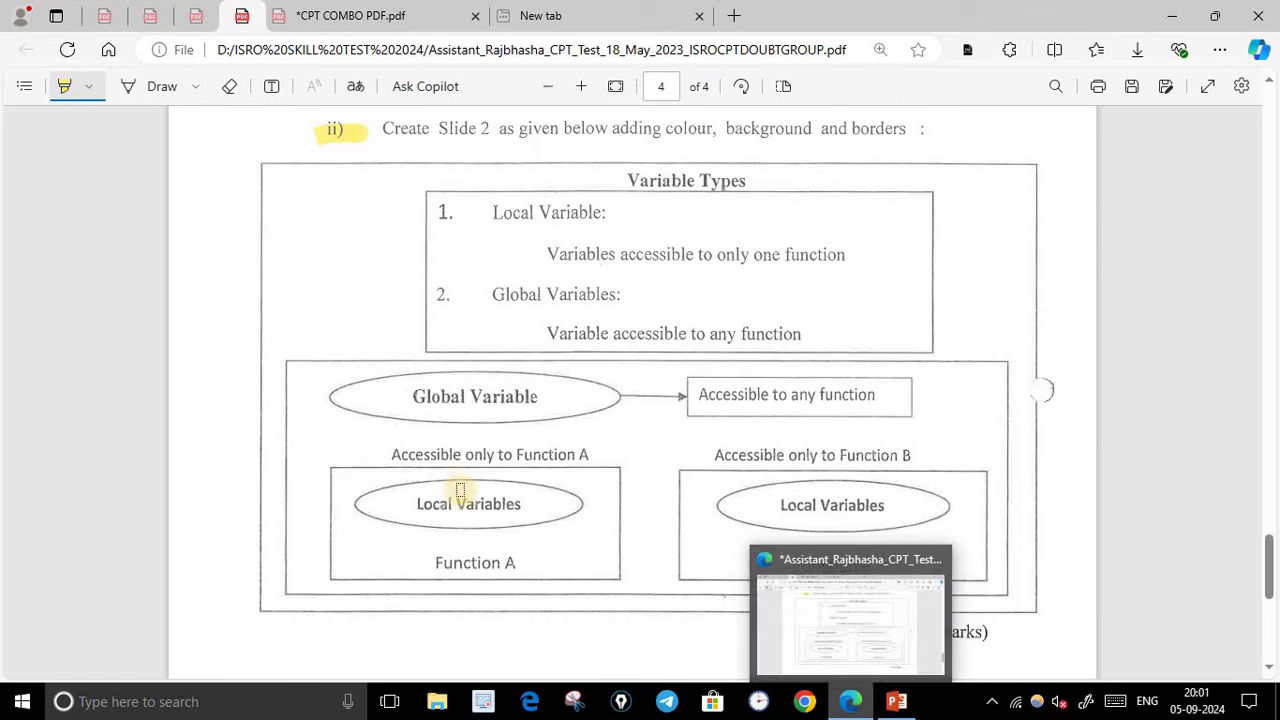
{"action": "left_click", "coordinate": [896, 701]}
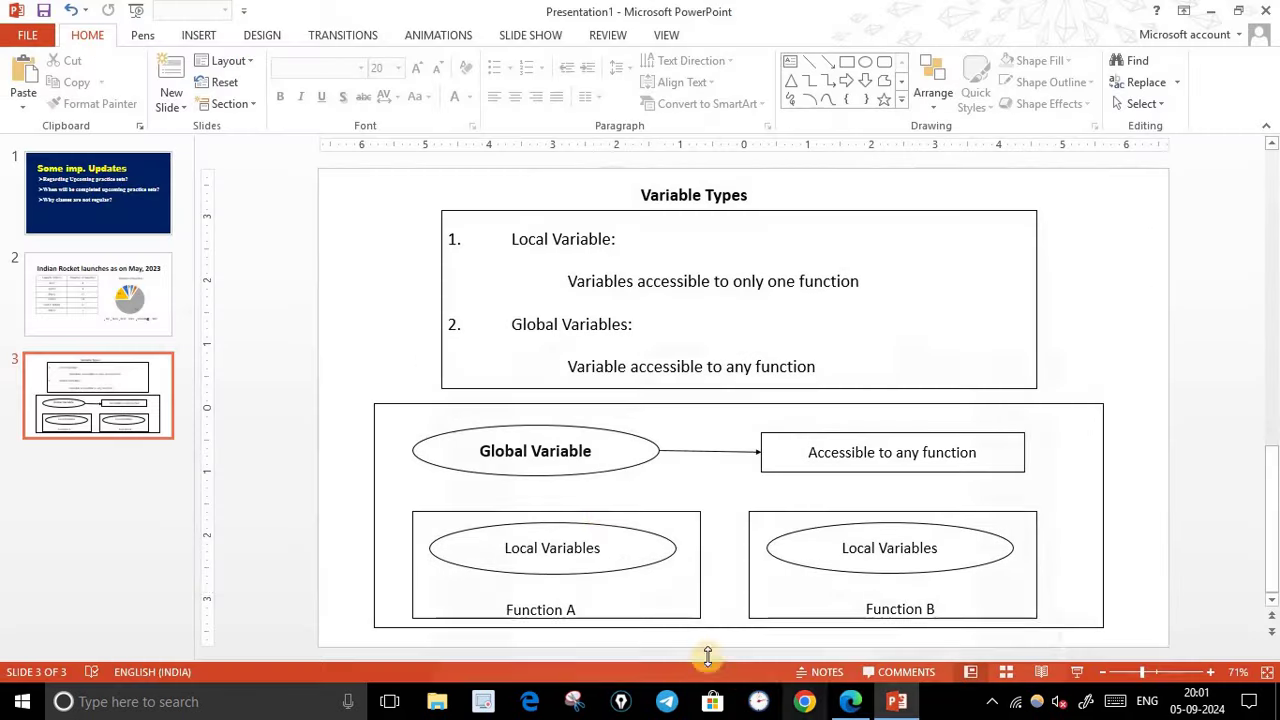
{"action": "left_click", "coordinate": [514, 494]}
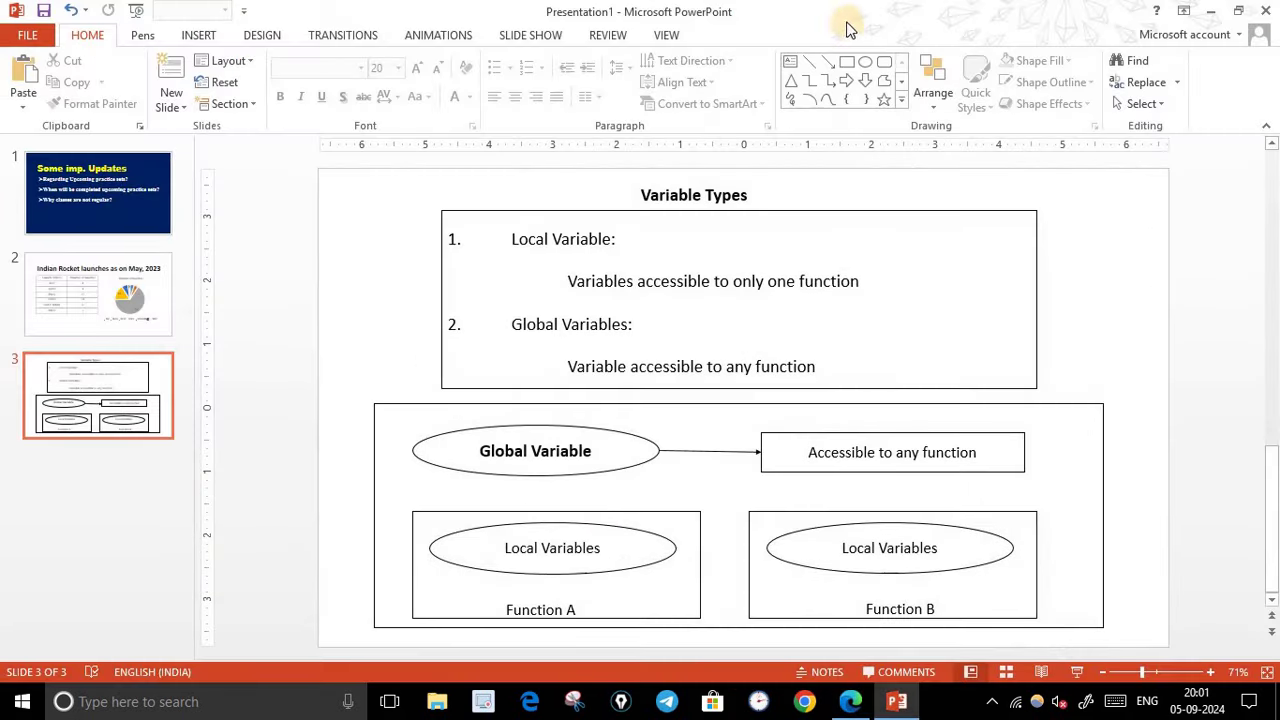
{"action": "left_click", "coordinate": [792, 62]}
- Add an 'Accessible only to Function a' text box positioned just above the Function A box
{"action": "left_click", "coordinate": [500, 494]}
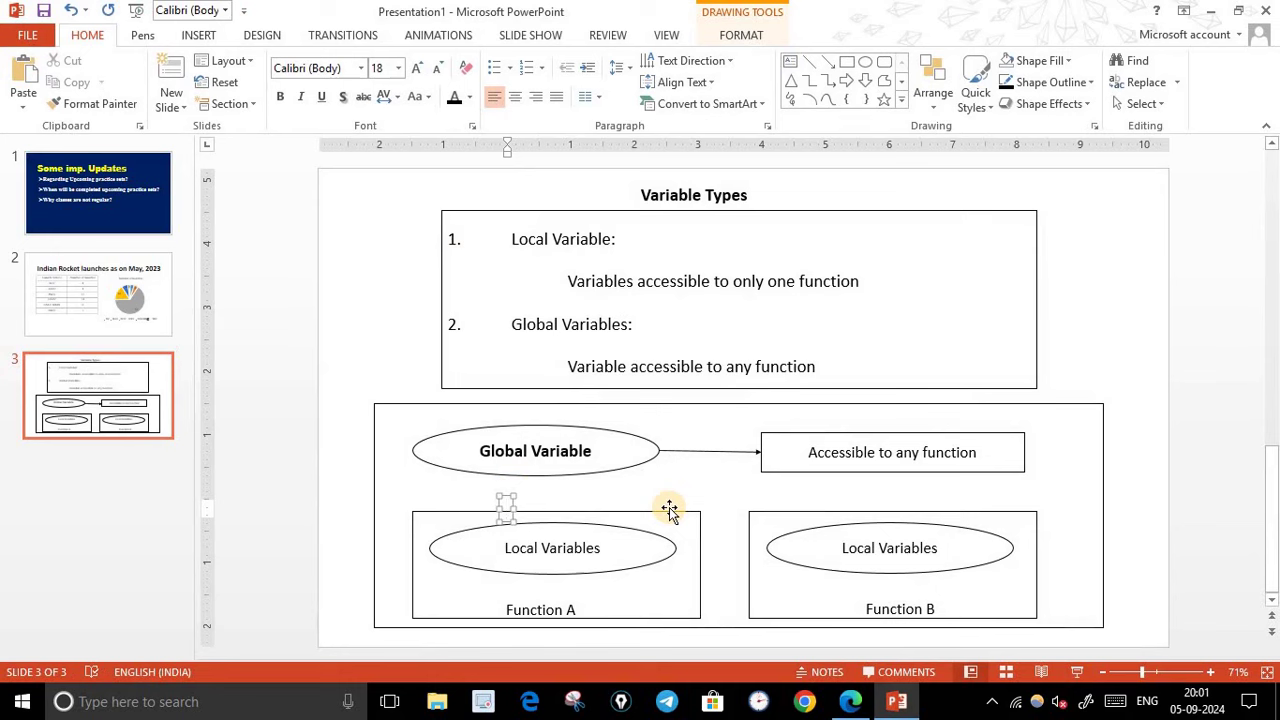
{"action": "type", "text": "acc"}
{"action": "key", "text": "BackSpace"}
{"action": "type", "text": "Accessib"}
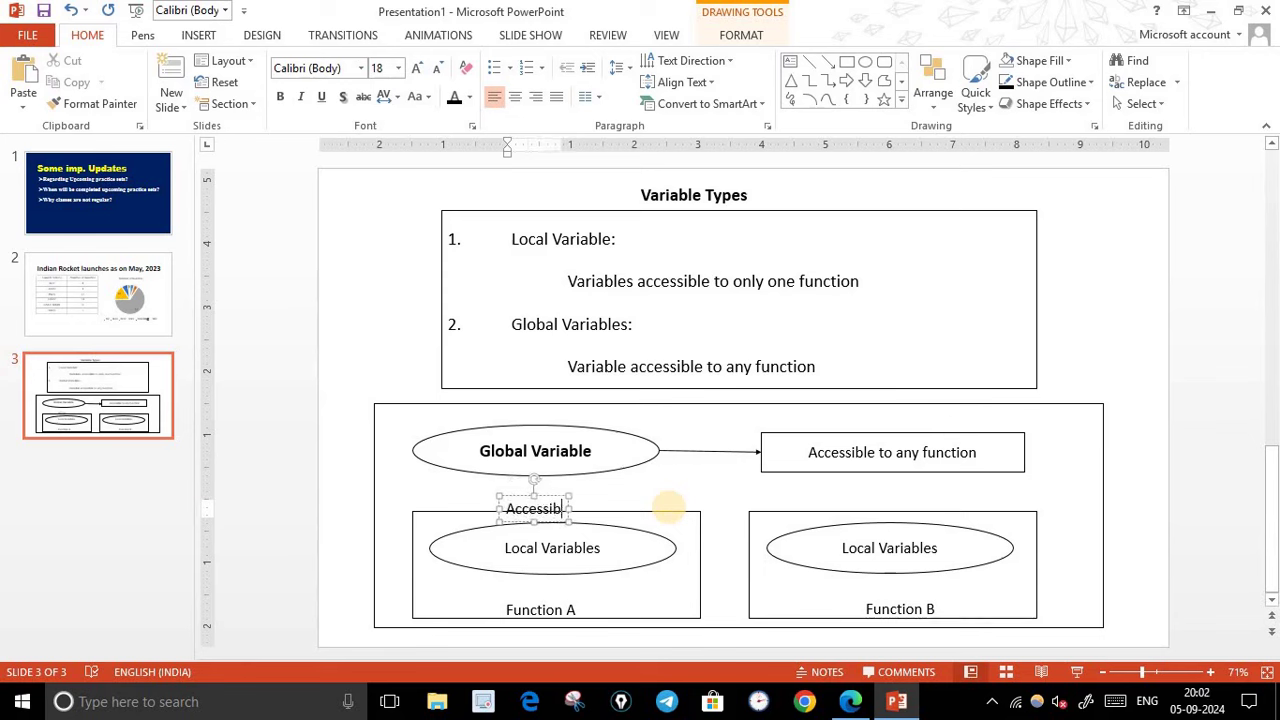
{"action": "type", "text": "le "}
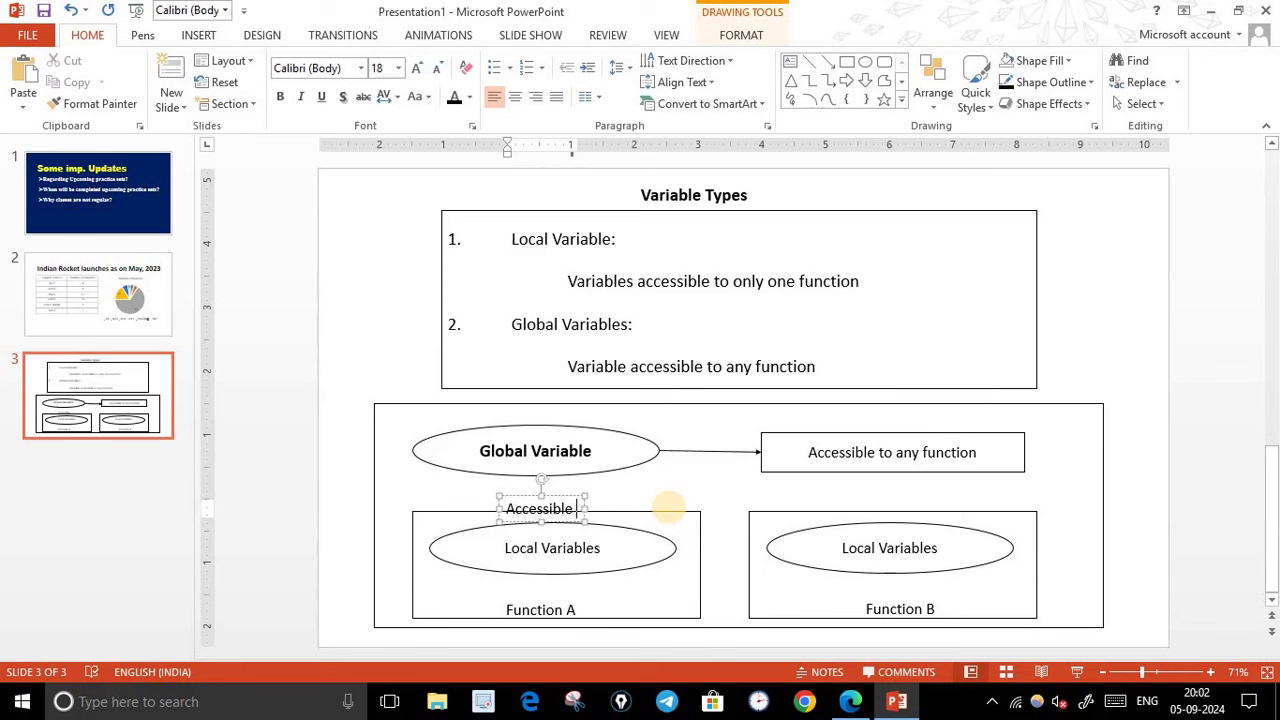
{"action": "type", "text": "only "}
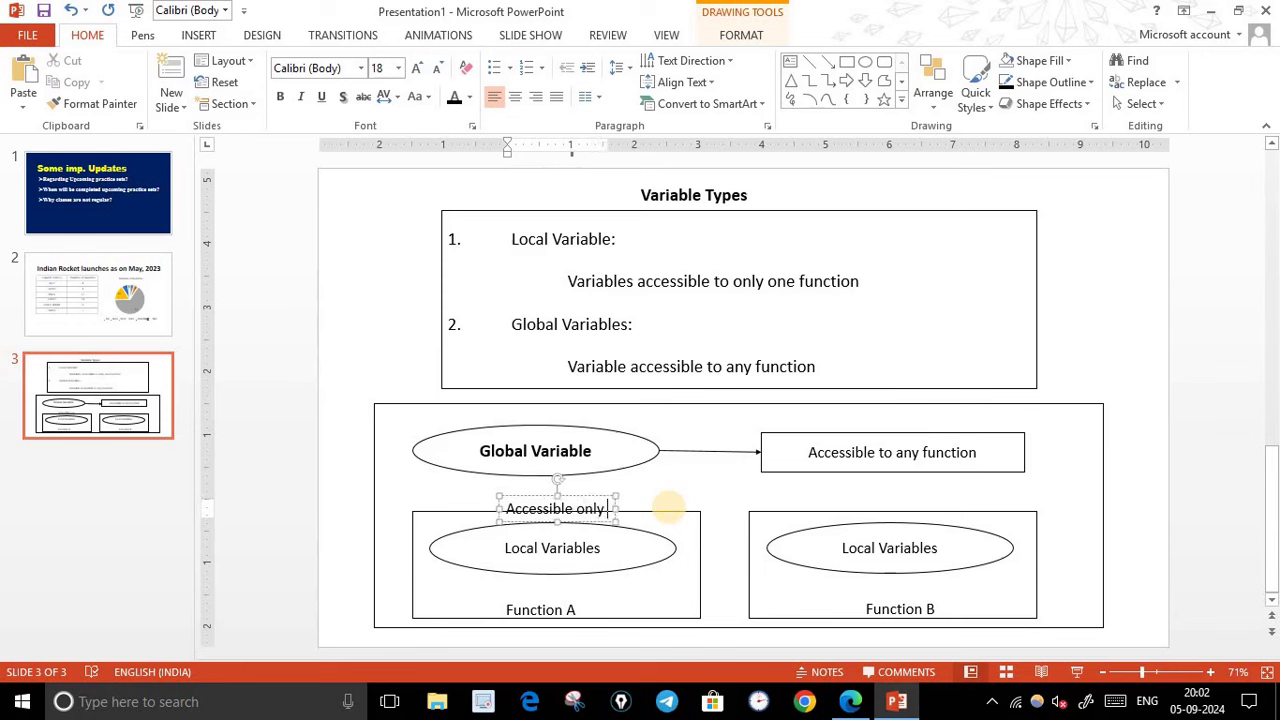
{"action": "type", "text": "to "}
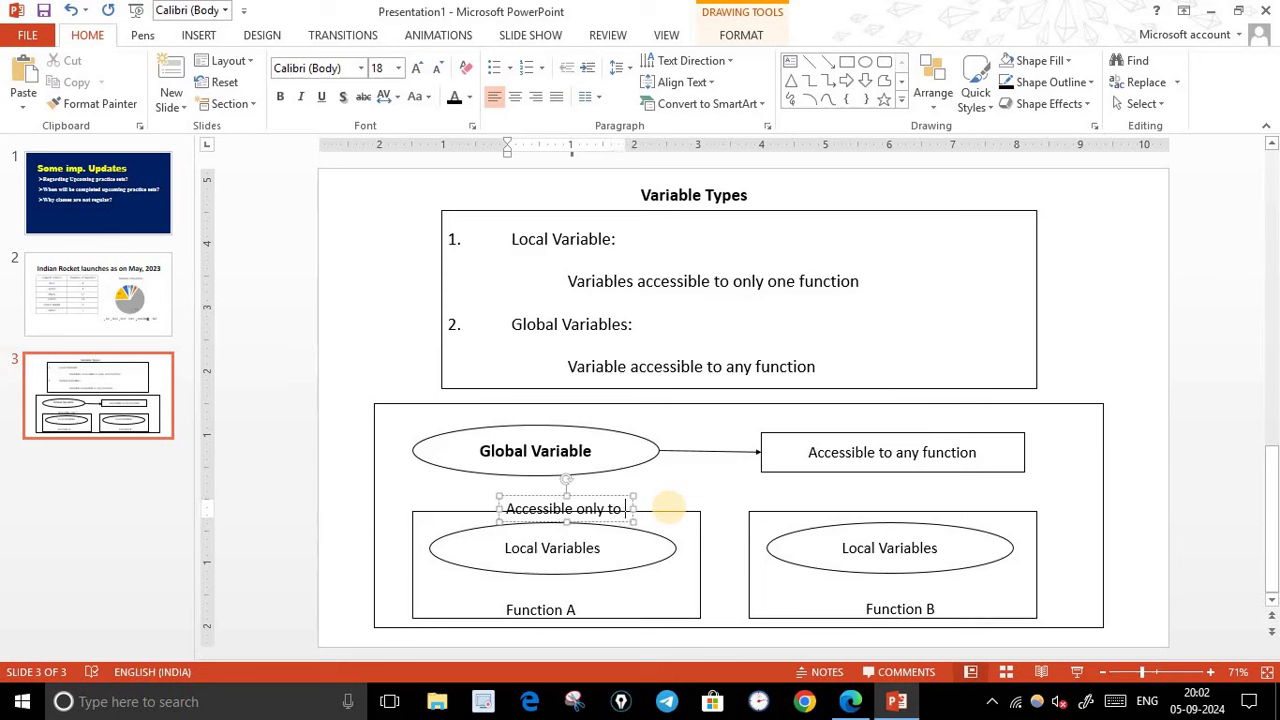
{"action": "type", "text": "Fun"}
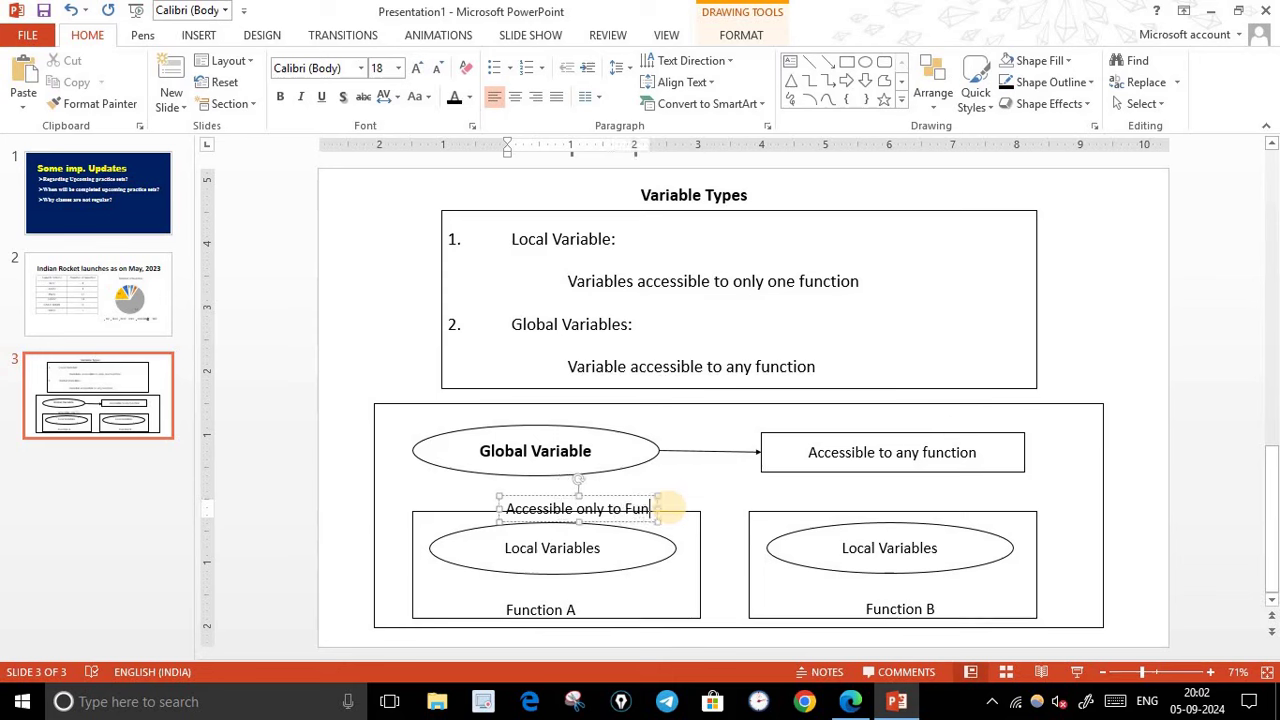
{"action": "type", "text": "ction"}
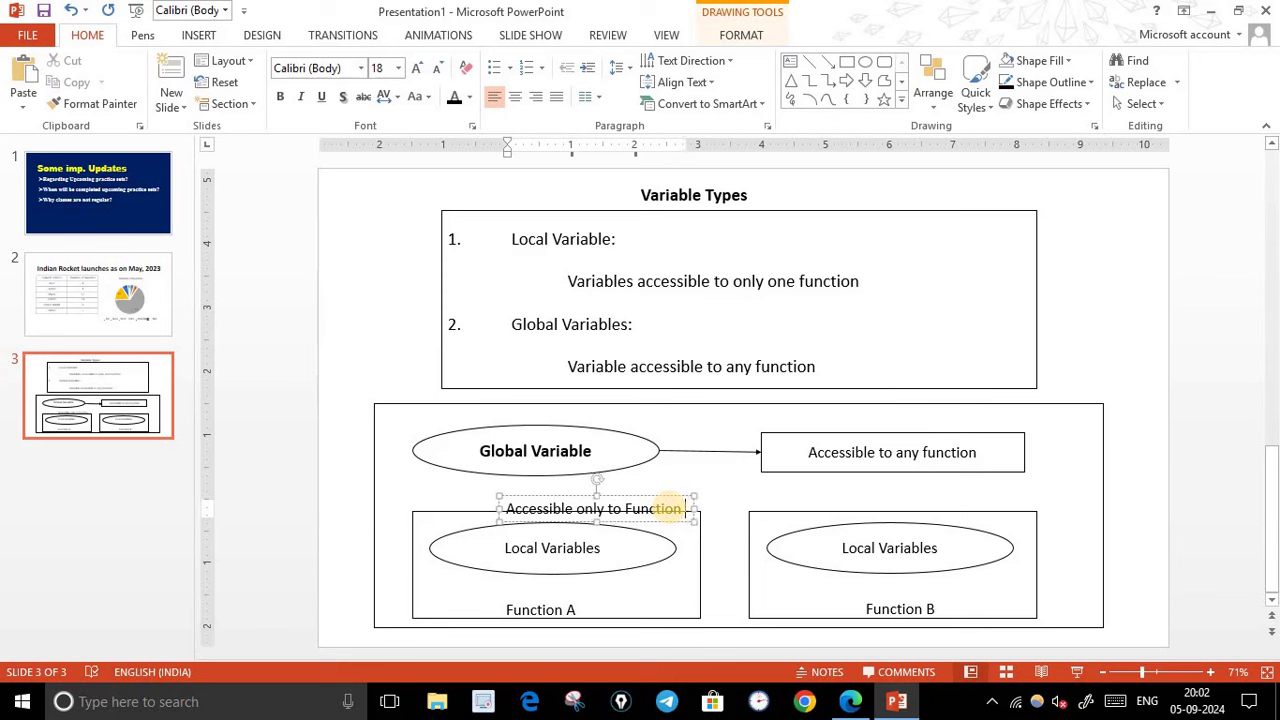
{"action": "type", "text": " a"}
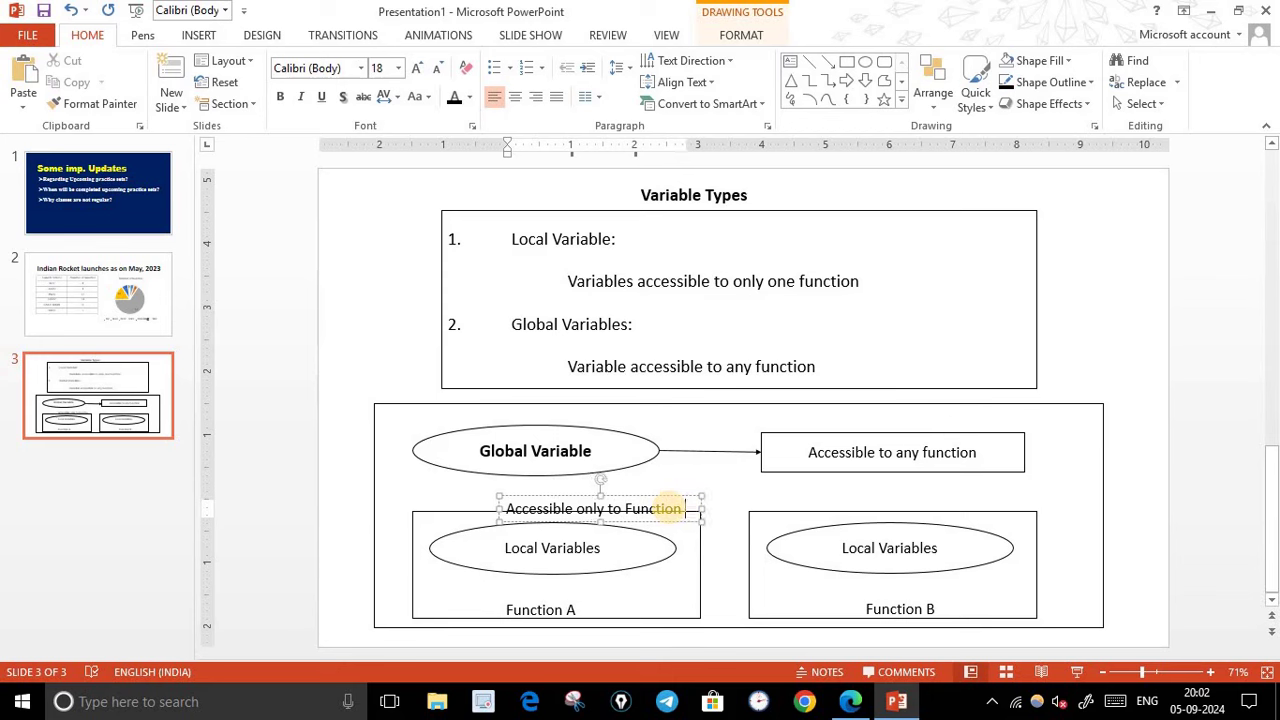
{"action": "left_click", "coordinate": [660, 496]}
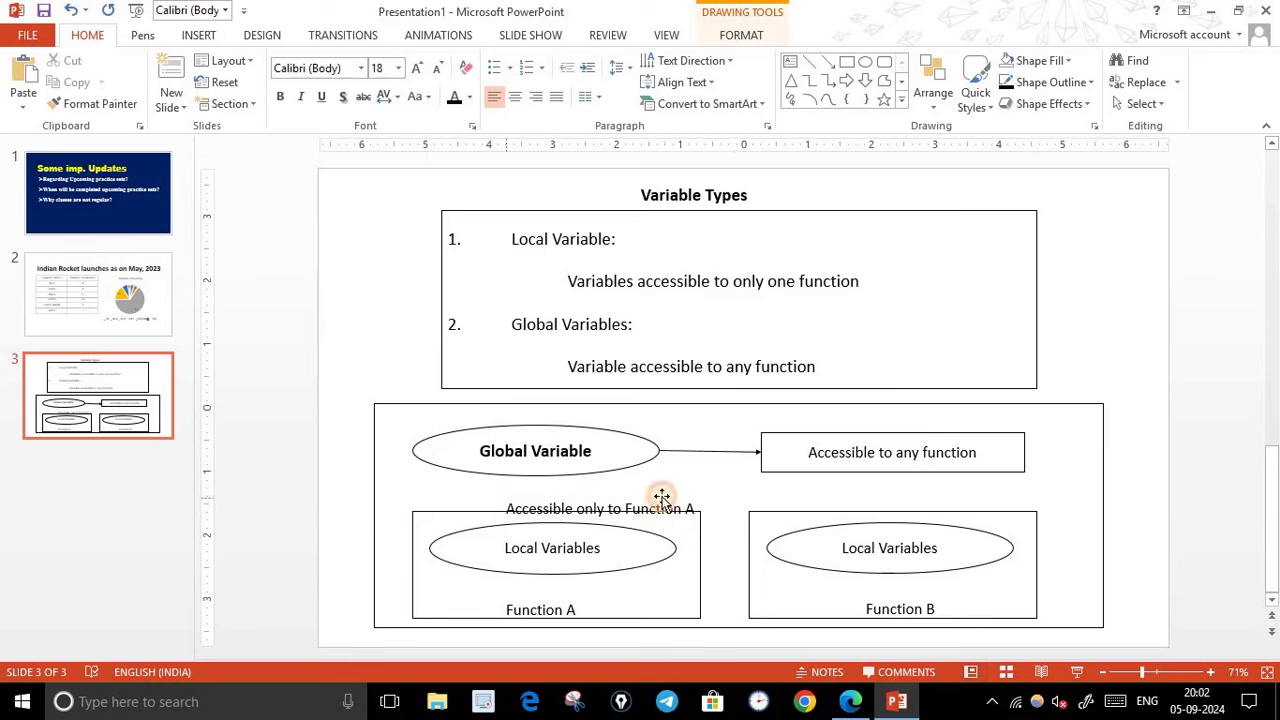
{"action": "left_click_drag", "start_coordinate": [643, 489], "coordinate": [629, 486]}
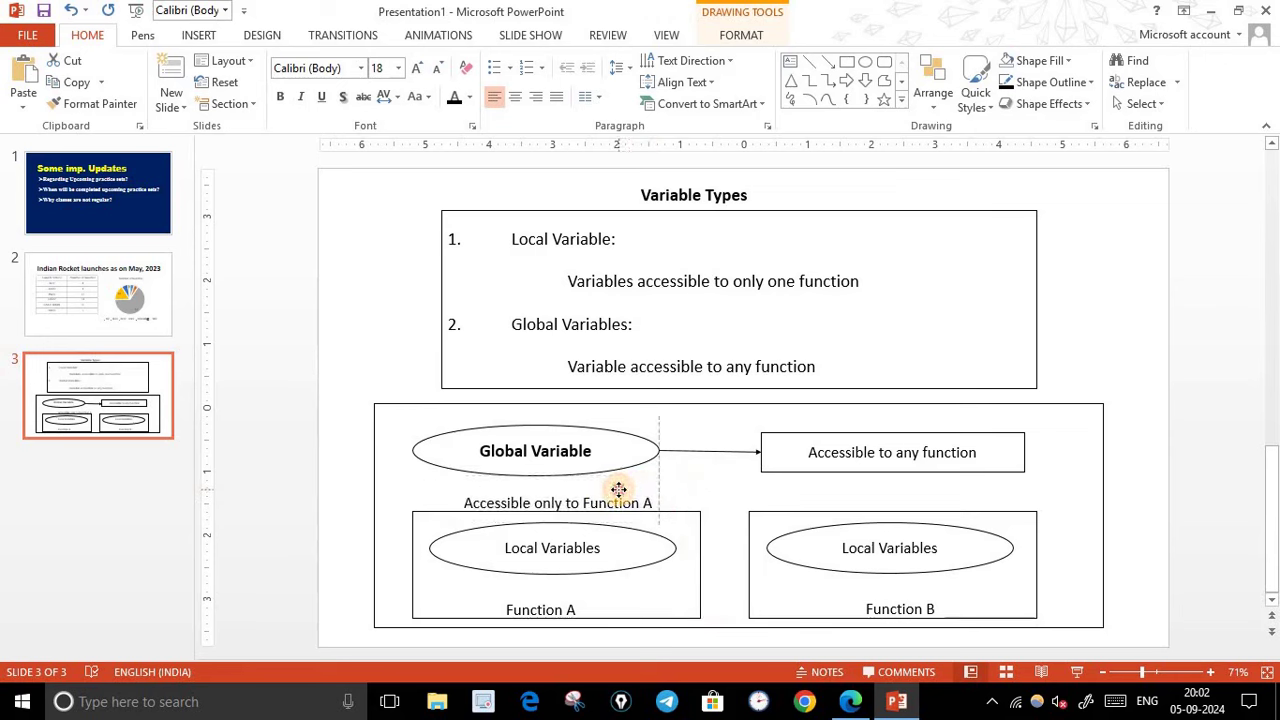
{"action": "left_click_drag", "start_coordinate": [628, 486], "coordinate": [657, 492]}
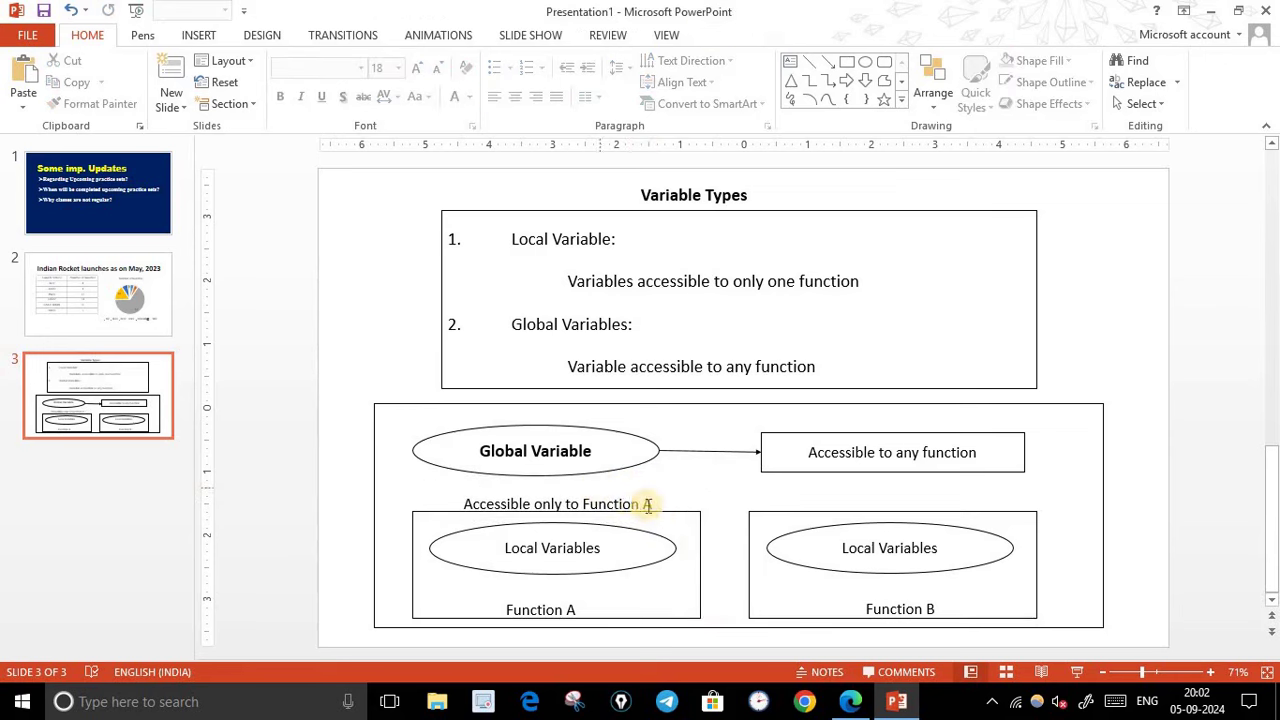
{"action": "right_click", "coordinate": [626, 487]}
{"action": "double_click", "coordinate": [626, 487]}
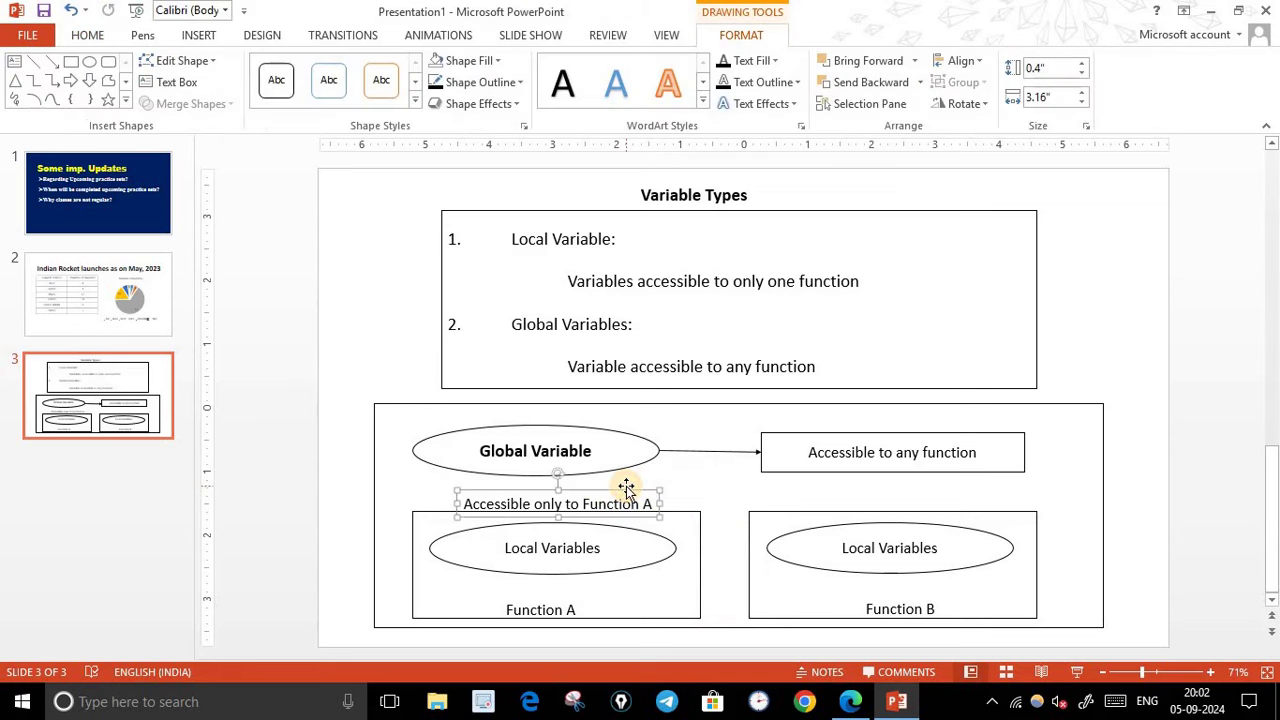
- Paste a copy of the label above the Function B box, editing it to read 'Accessible only to Function B'
{"action": "left_click", "coordinate": [840, 497]}
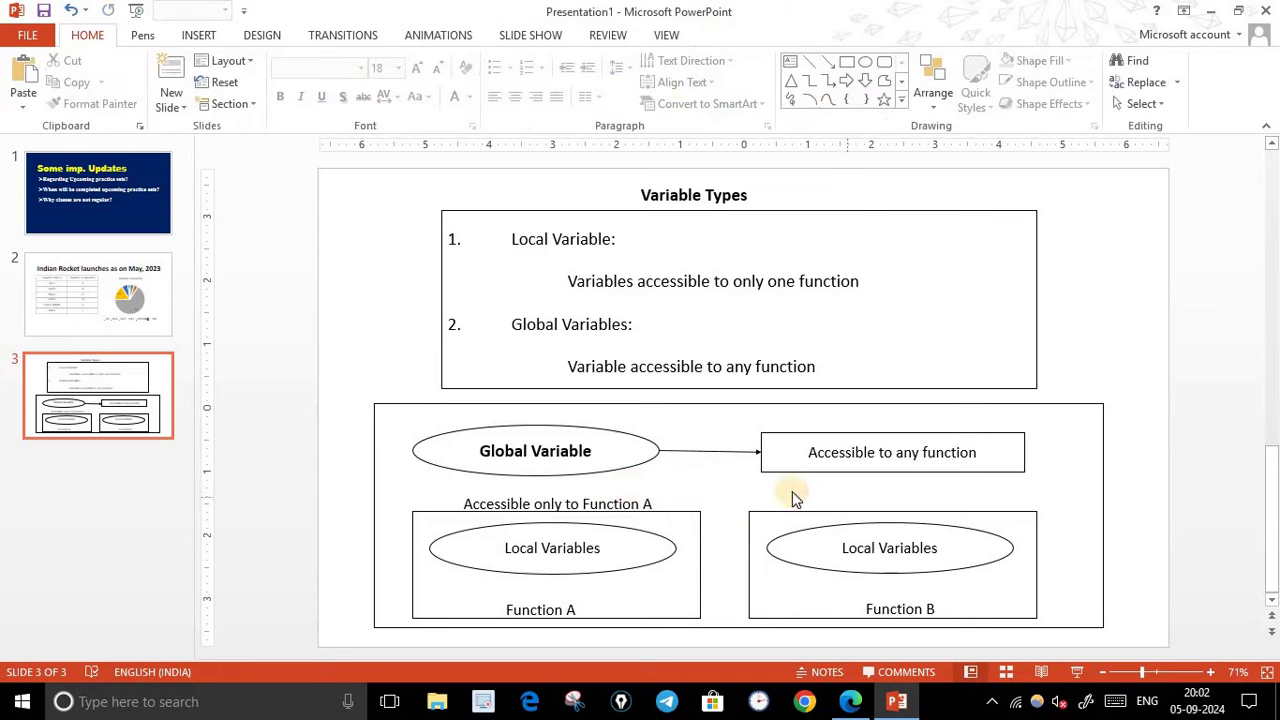
{"action": "key", "text": "ctrl+v"}
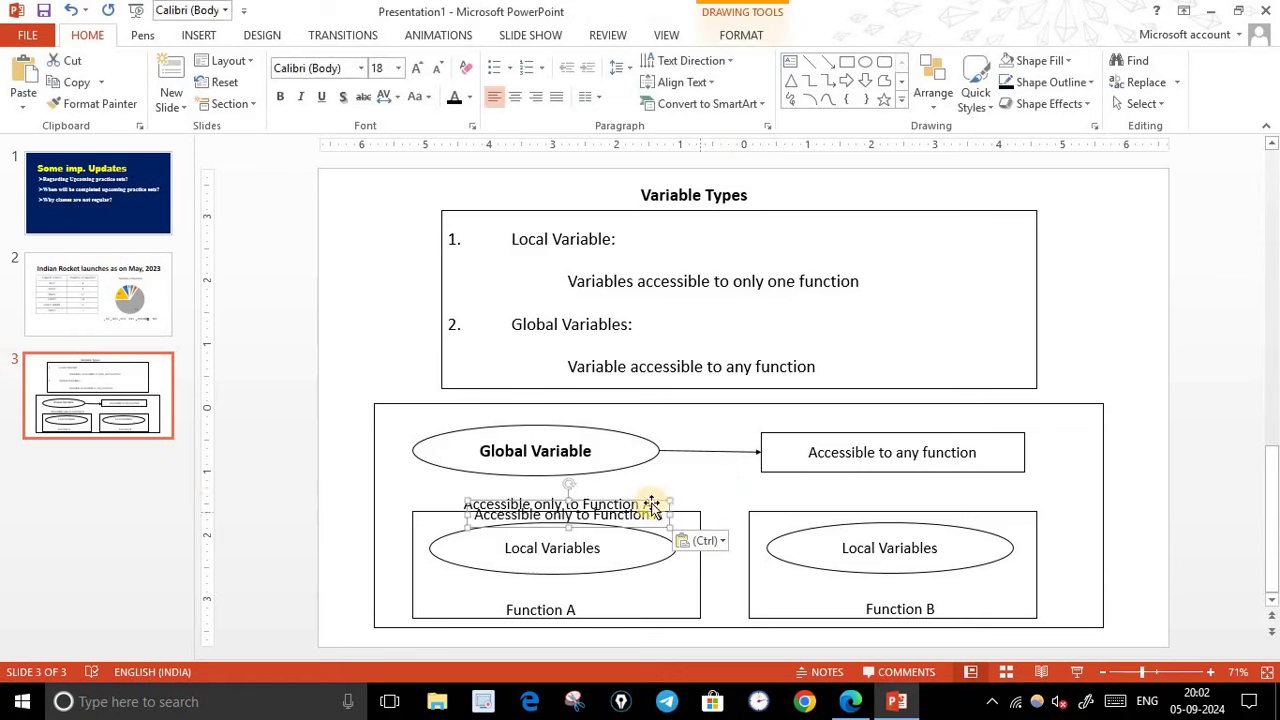
{"action": "left_click_drag", "start_coordinate": [640, 525], "coordinate": [953, 512]}
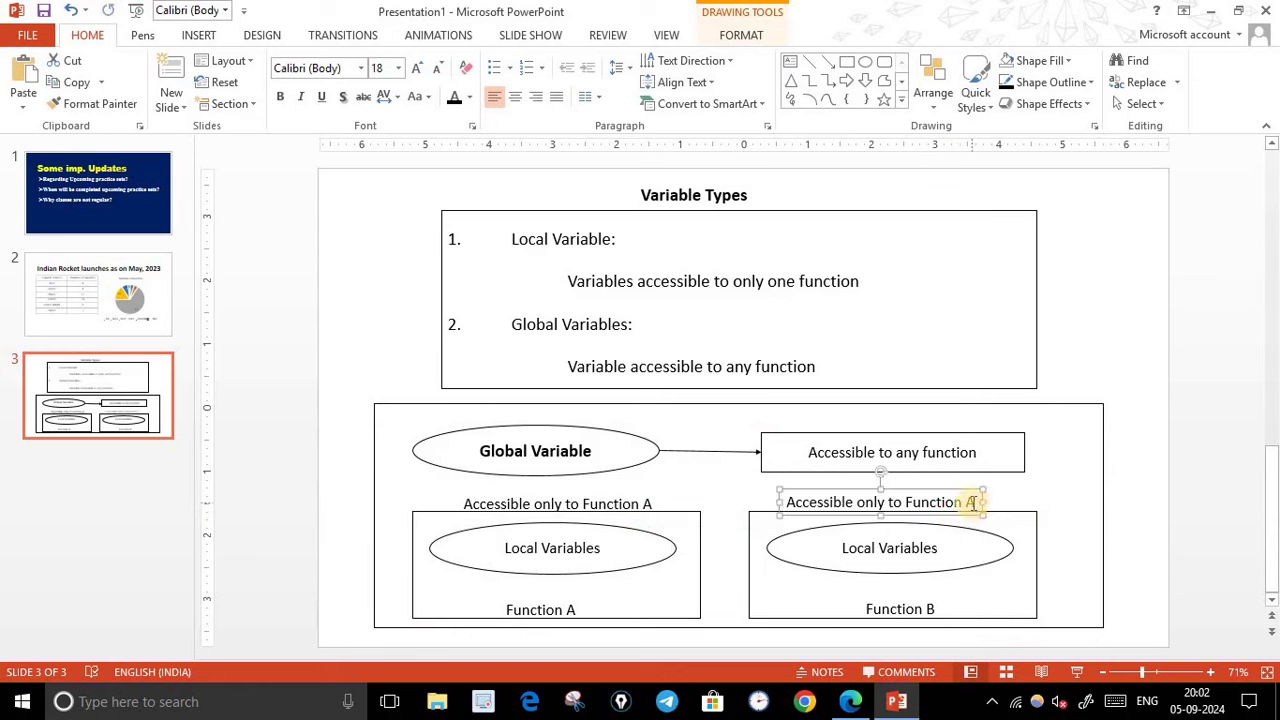
{"action": "left_click", "coordinate": [971, 503]}
{"action": "type", "text": "B"}
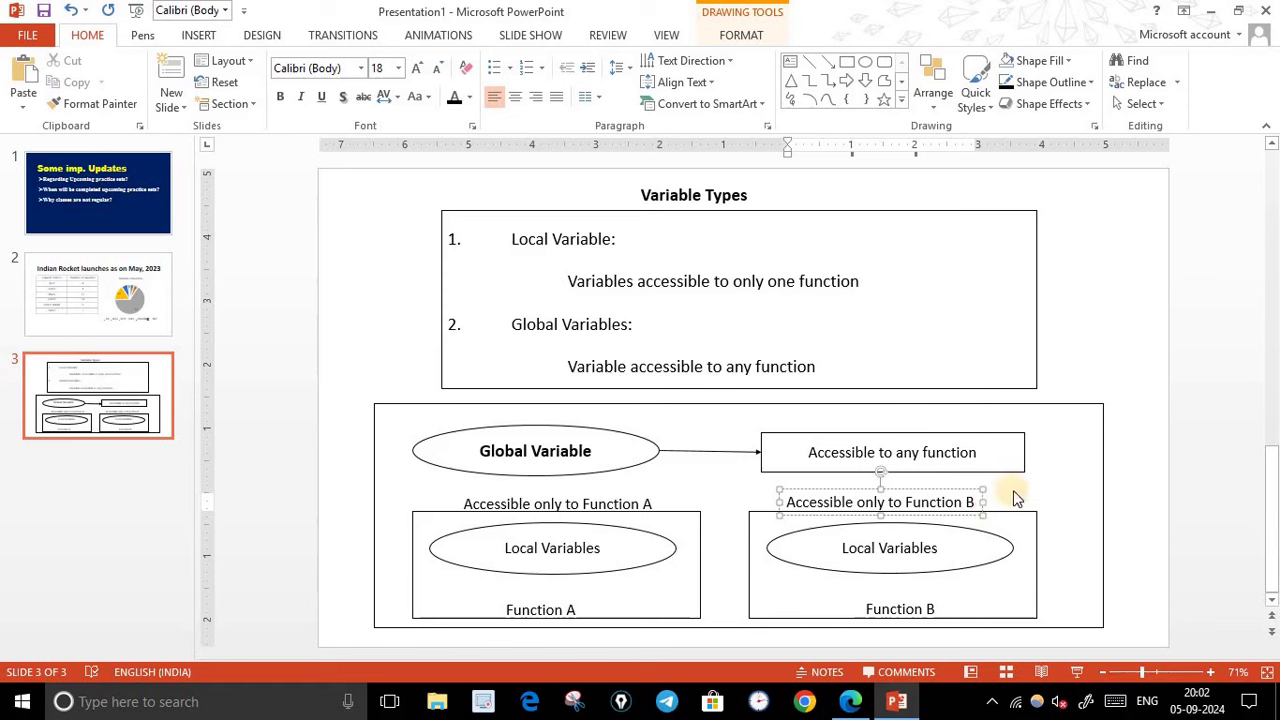
{"action": "left_click", "coordinate": [948, 487]}
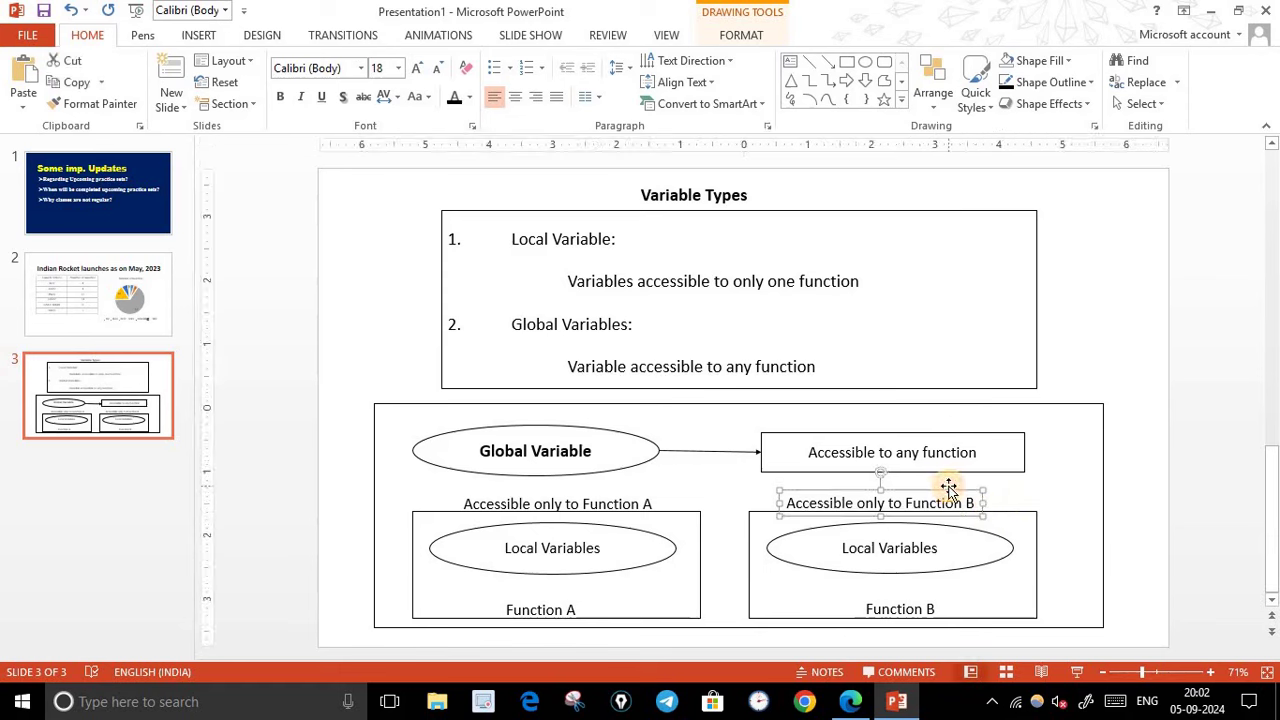
{"action": "left_click_drag", "start_coordinate": [948, 487], "coordinate": [952, 488]}
{"action": "left_click", "coordinate": [1046, 496]}
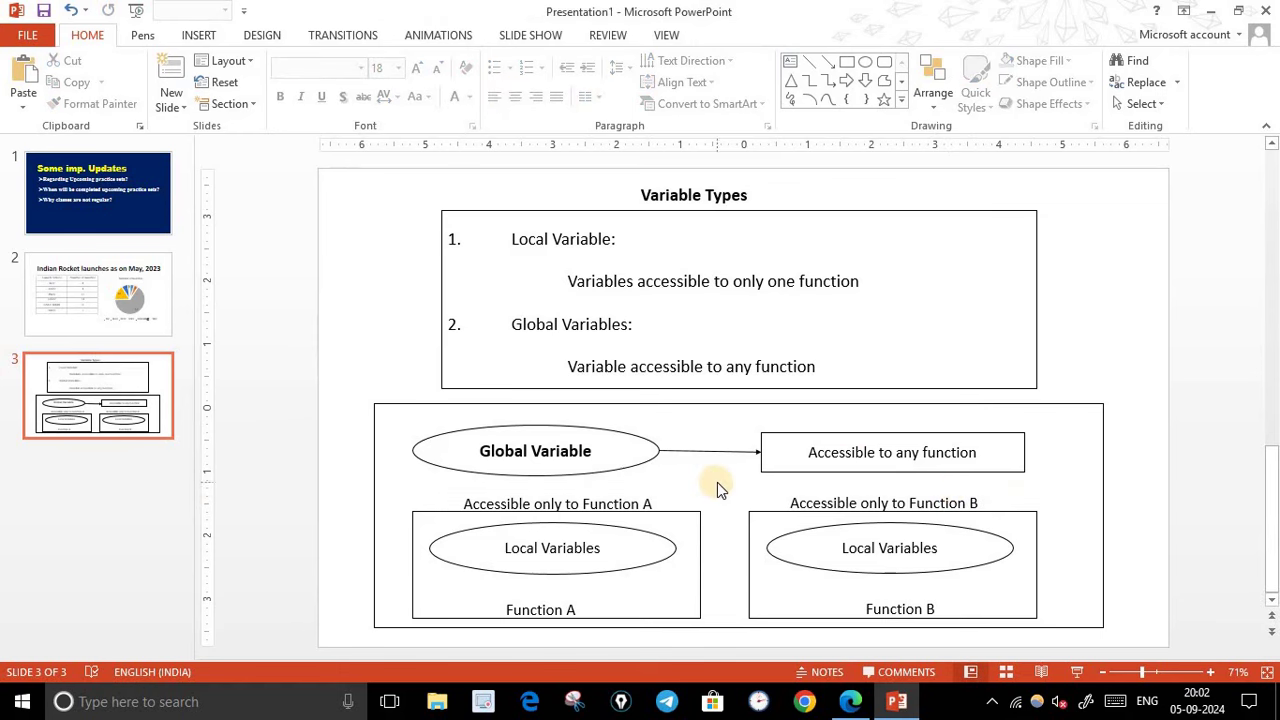
{"action": "left_click", "coordinate": [645, 447]}
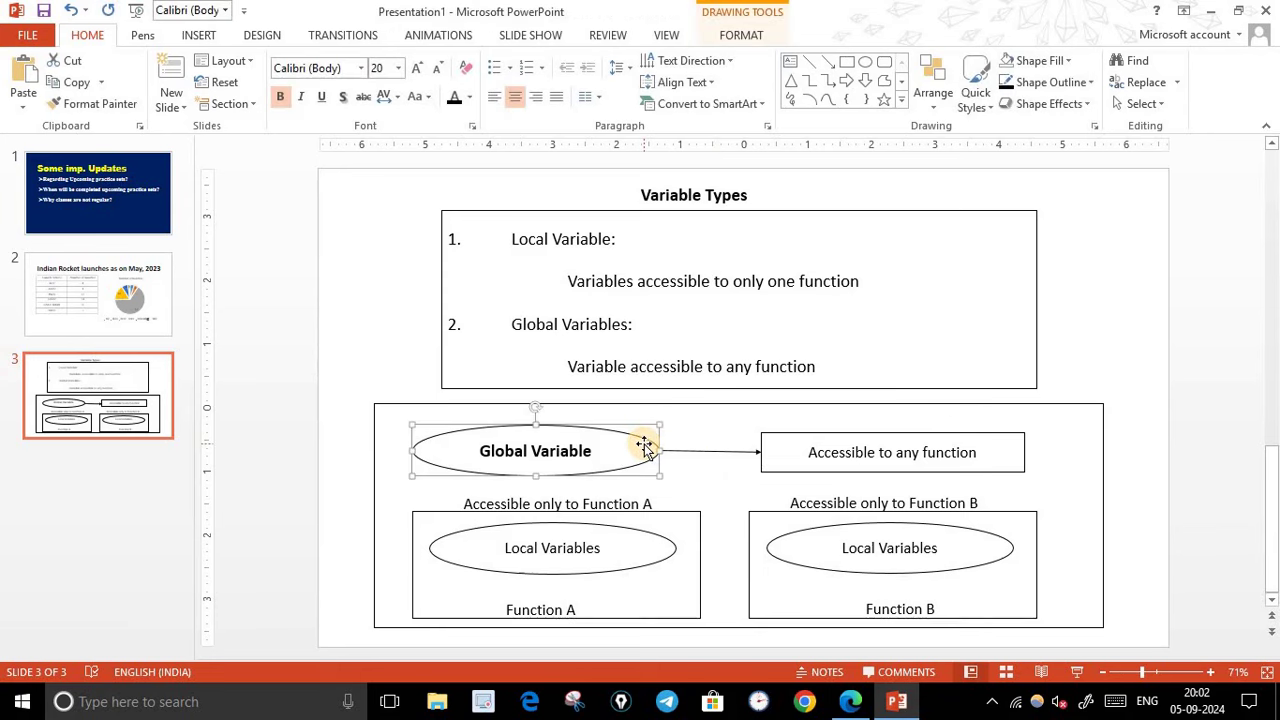
{"action": "left_click_drag", "start_coordinate": [706, 452], "coordinate": [816, 444]}
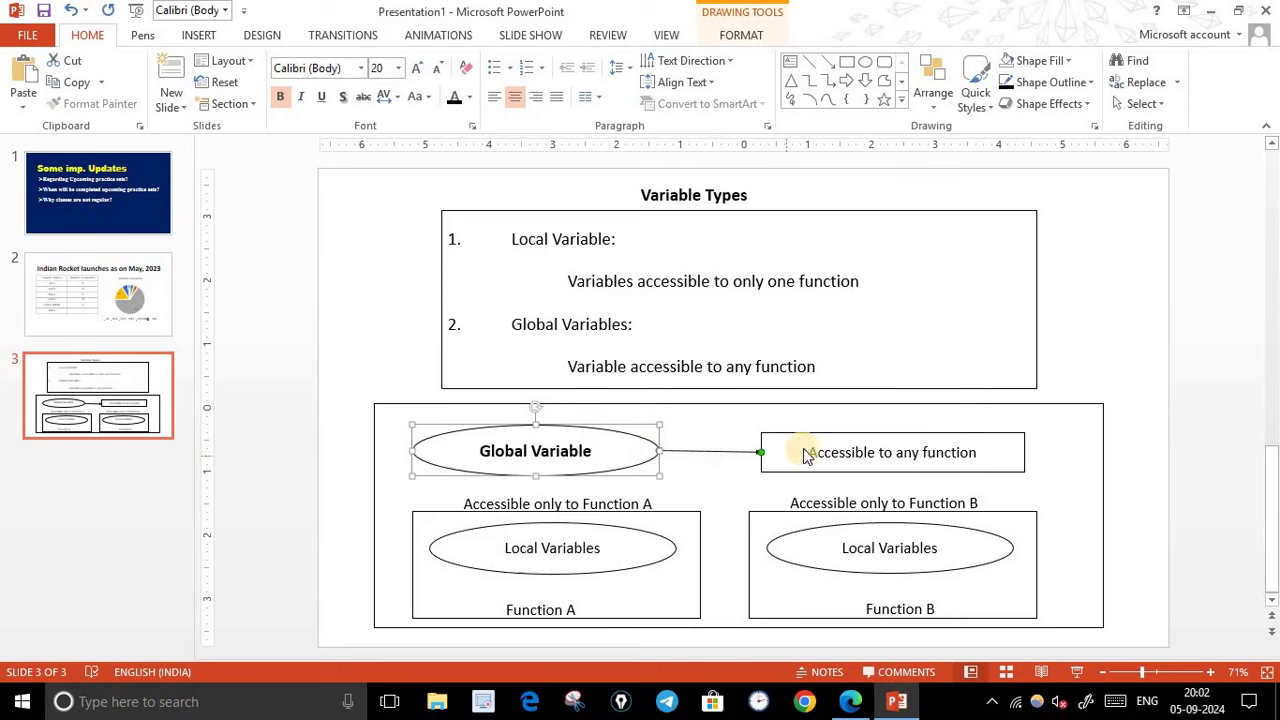
{"action": "left_click", "coordinate": [816, 440], "text": "shift"}
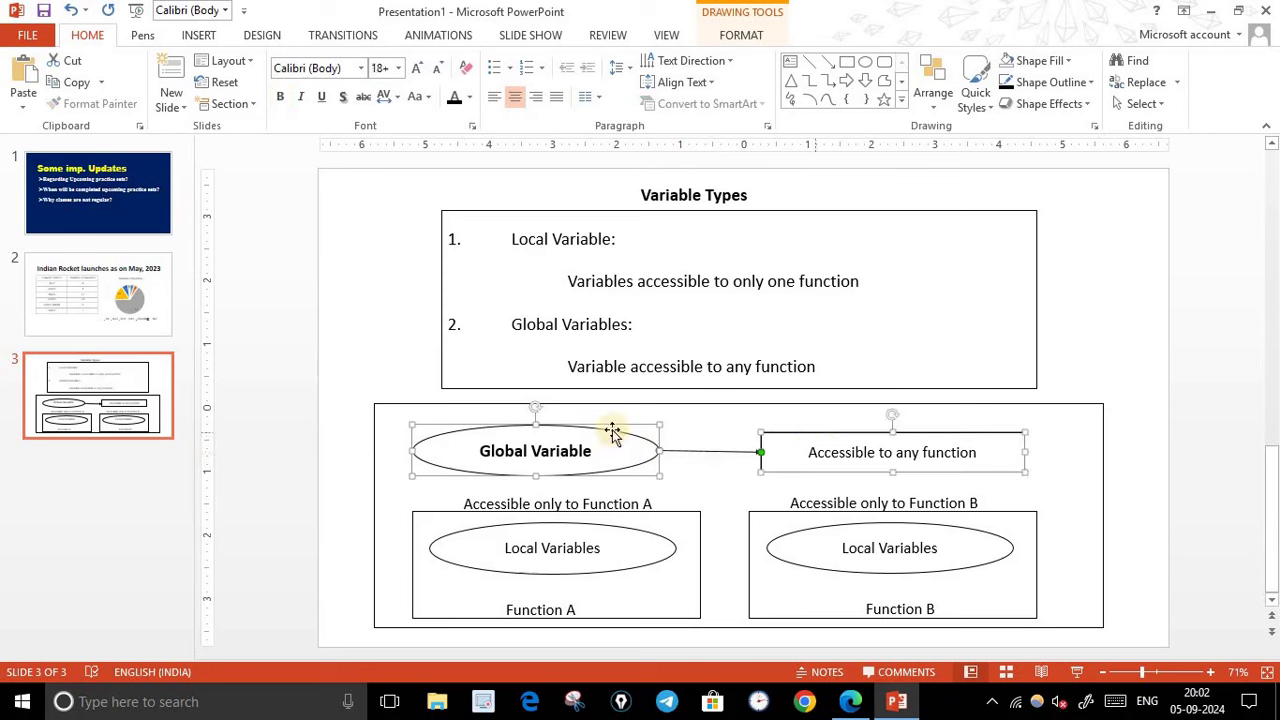
{"action": "left_click", "coordinate": [738, 35]}
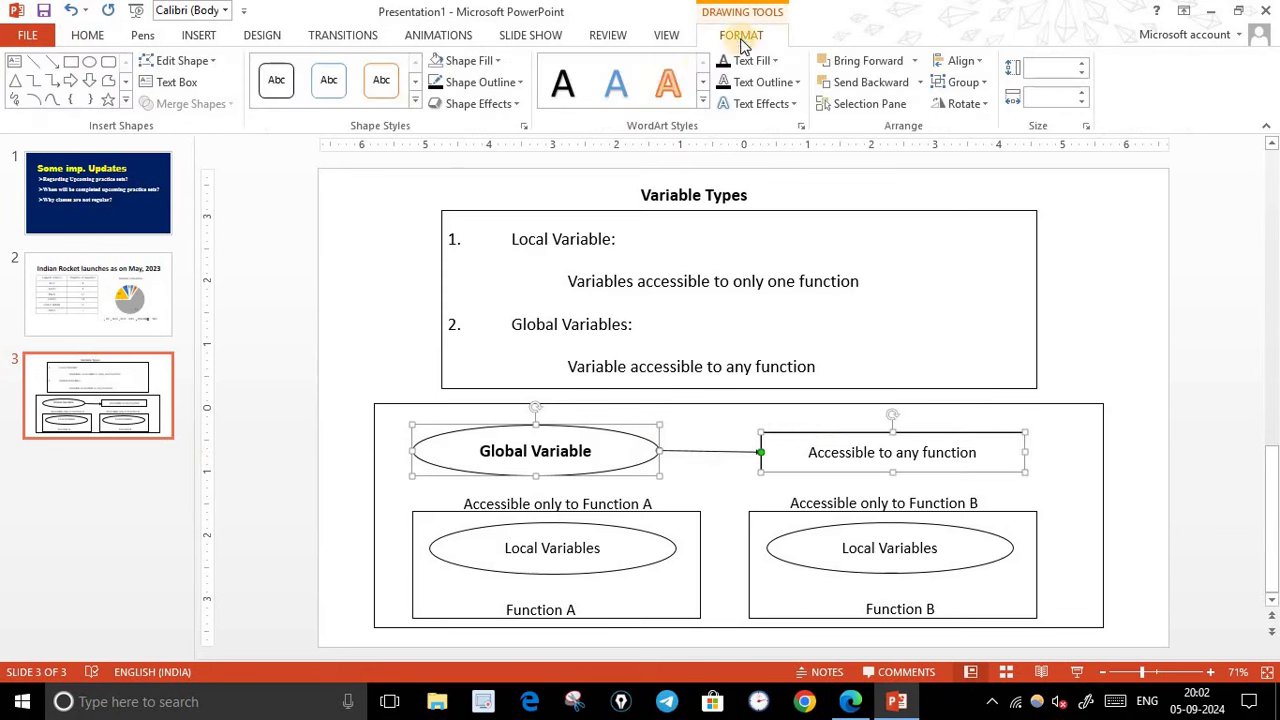
{"action": "left_click", "coordinate": [521, 83]}
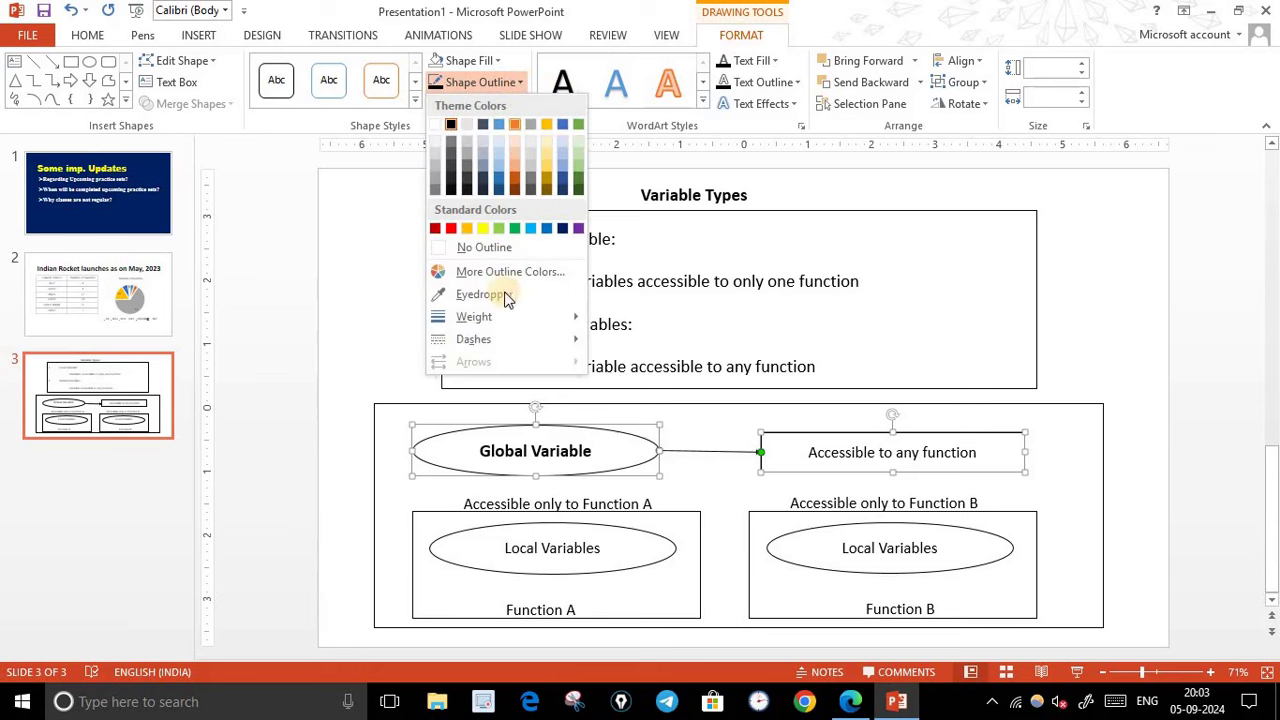
{"action": "mouse_move", "coordinate": [577, 322]}
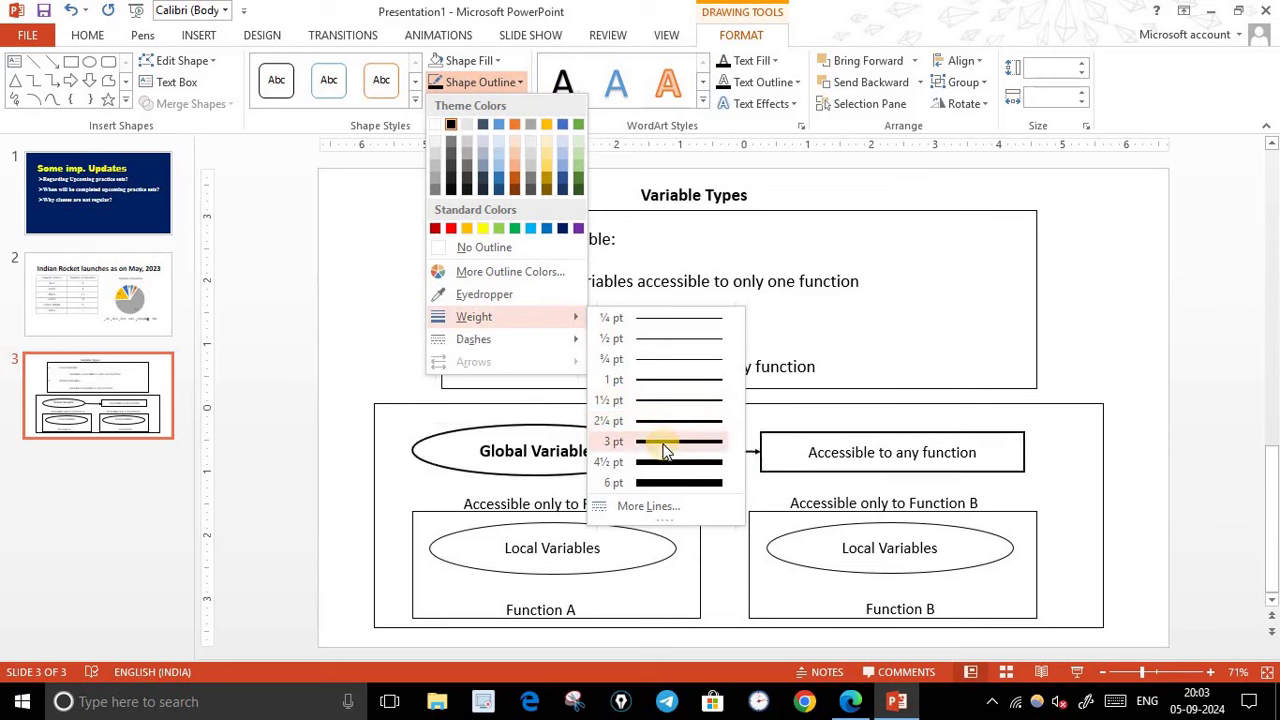
{"action": "left_click", "coordinate": [945, 350]}
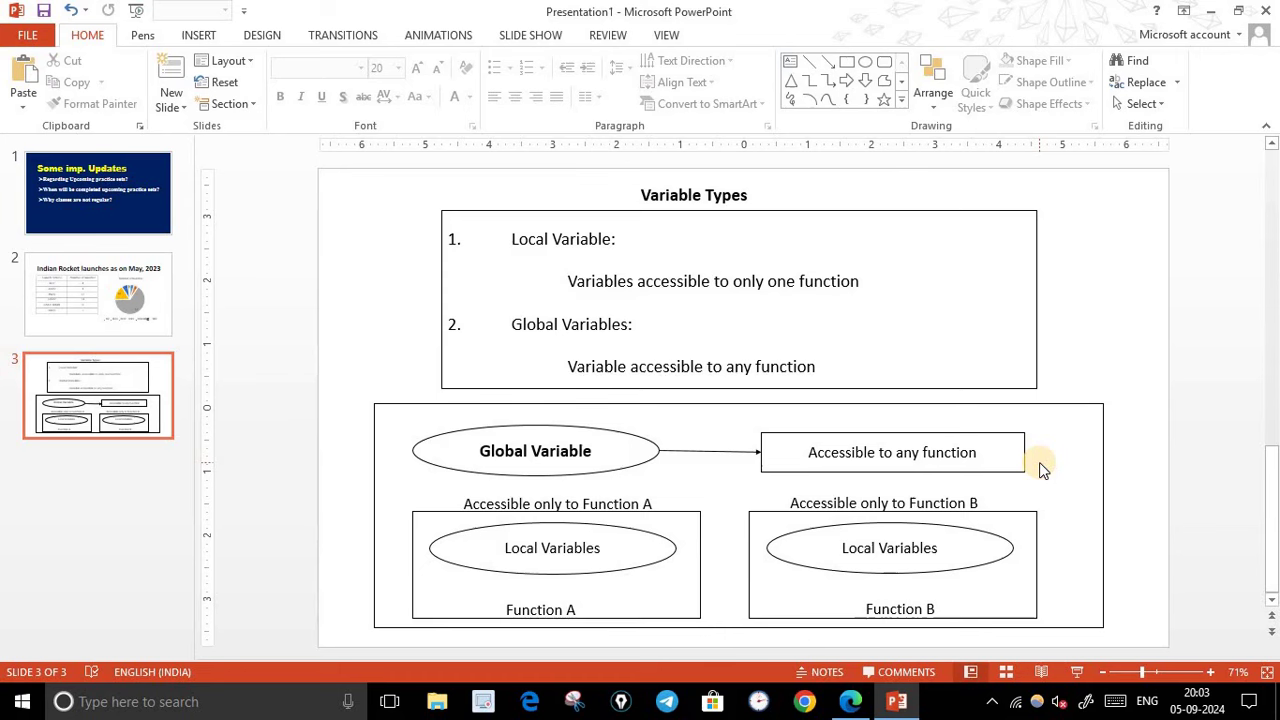
- In Edge's CPT COMBO PDF.pdf tab, draw an ink line under the contact e-mail address
{"action": "left_click", "coordinate": [850, 701]}
{"action": "left_click", "coordinate": [302, 17]}
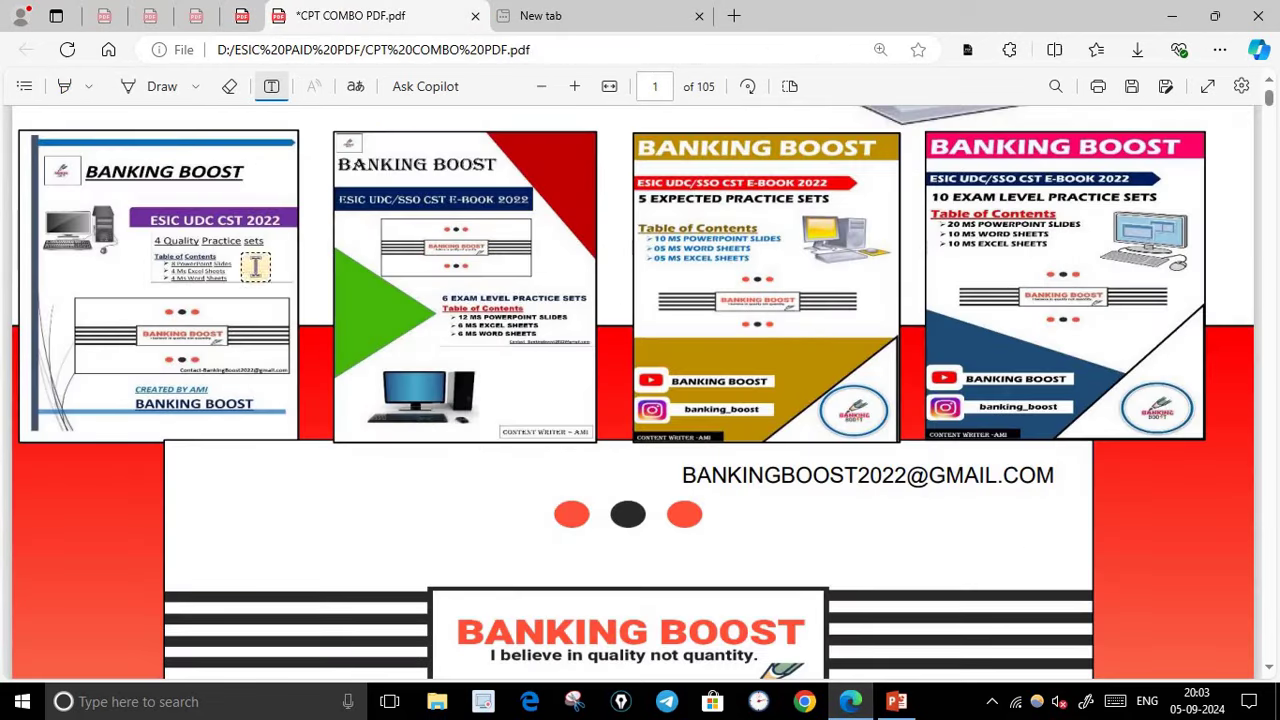
{"action": "left_click", "coordinate": [128, 88]}
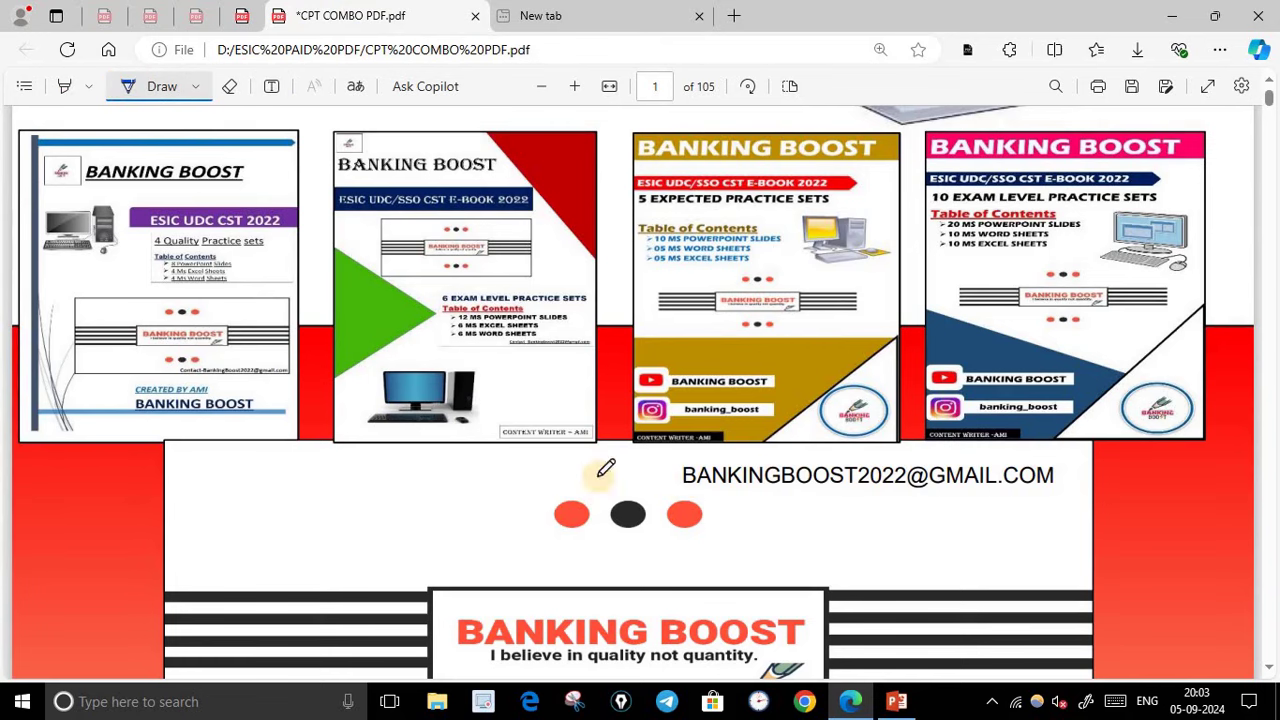
{"action": "scroll", "coordinate": [1020, 524], "scroll_direction": "up", "scroll_amount": 1}
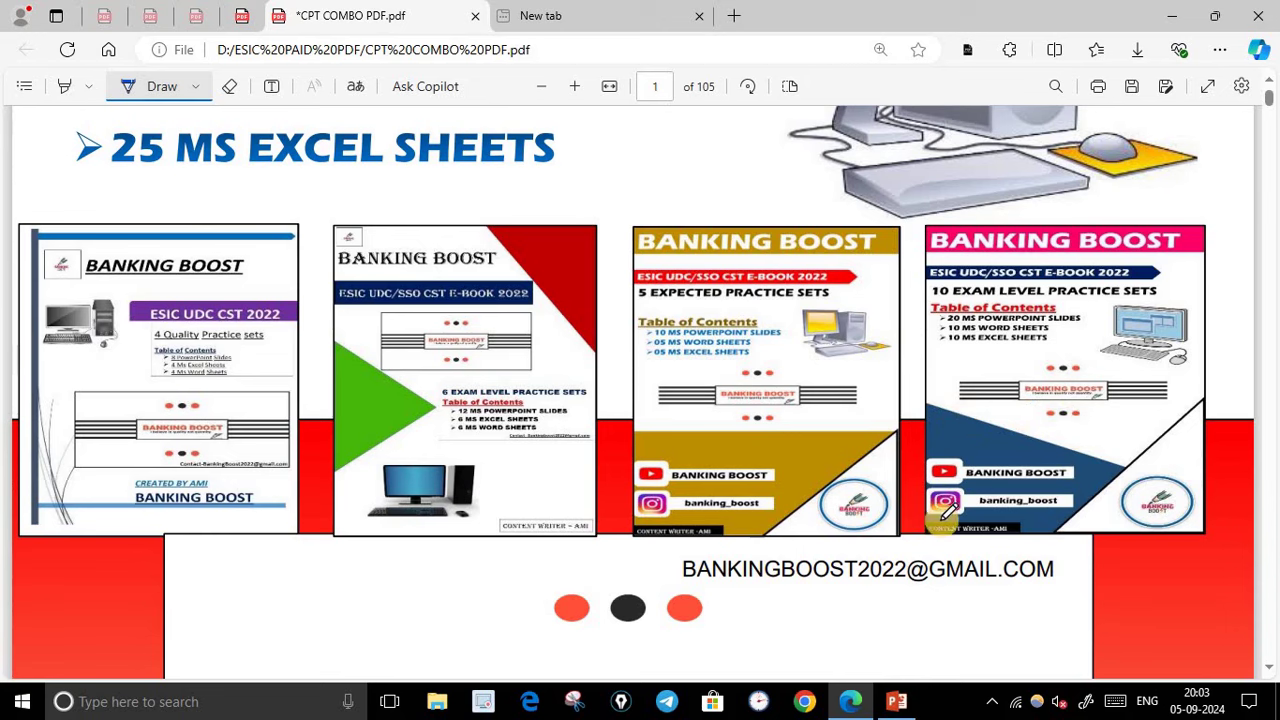
{"action": "scroll", "coordinate": [920, 512], "scroll_direction": "down", "scroll_amount": 2}
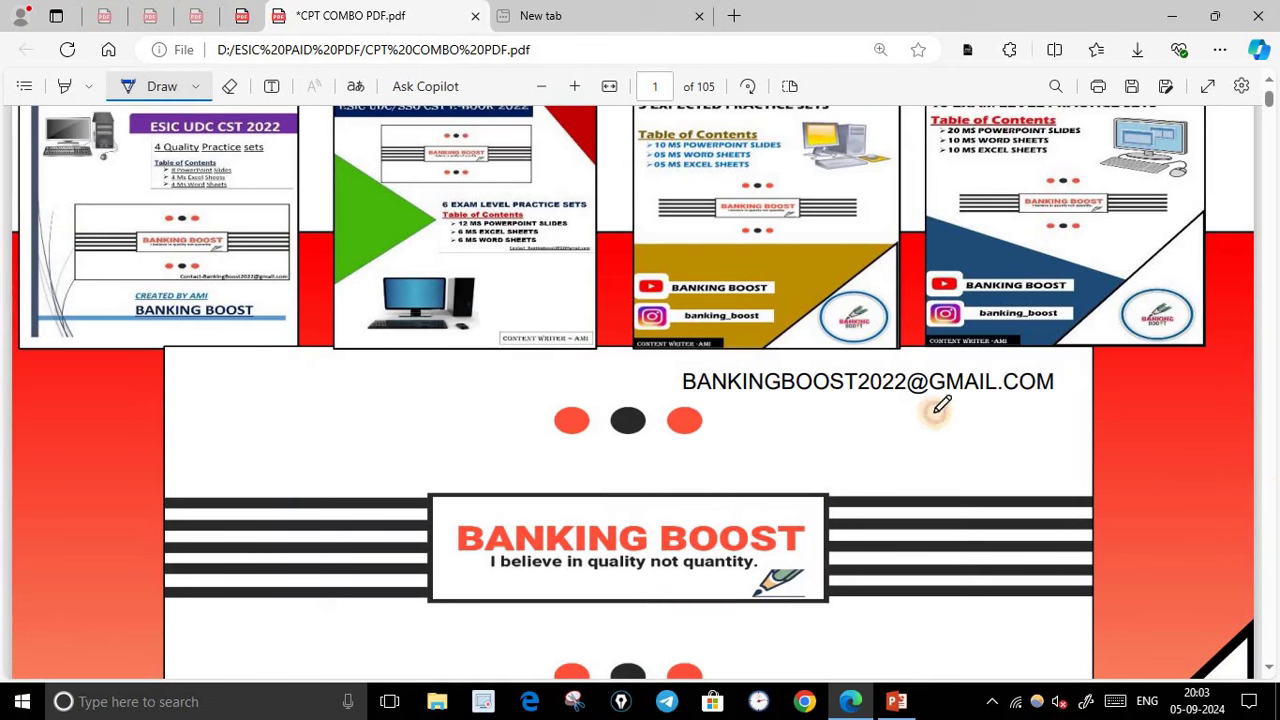
{"action": "left_click_drag", "start_coordinate": [931, 407], "coordinate": [705, 397]}
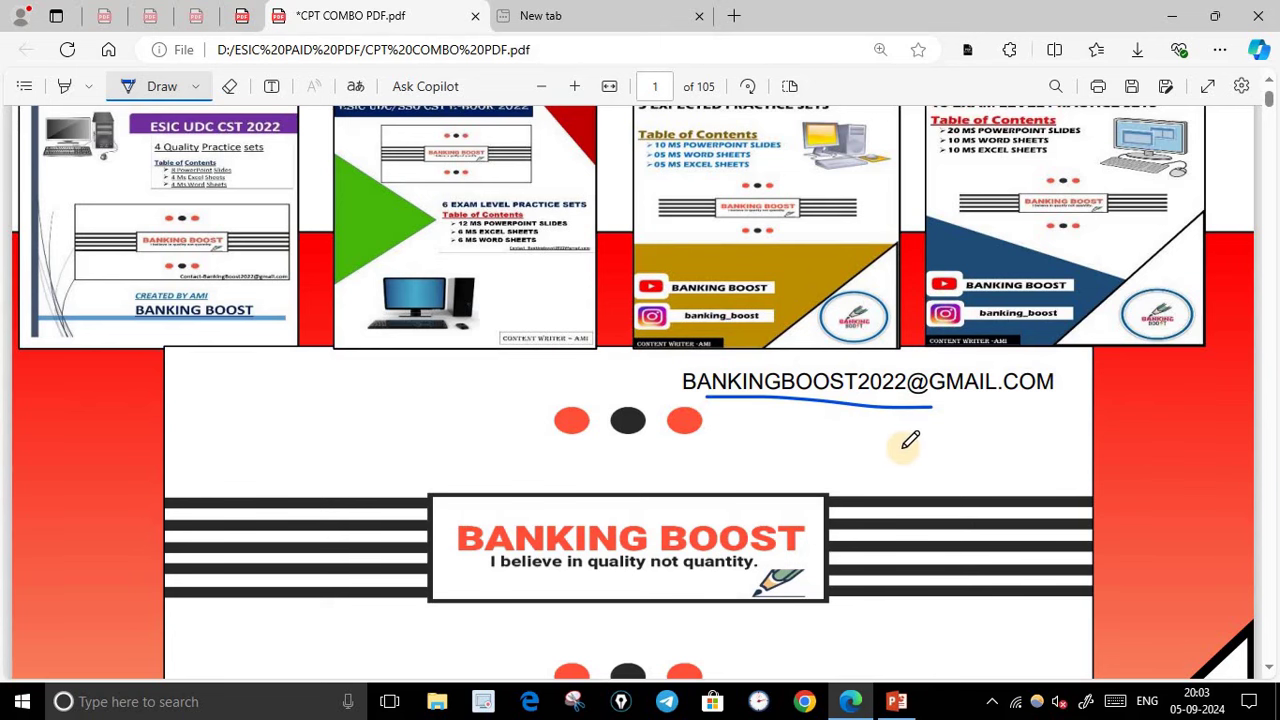
{"action": "scroll", "coordinate": [910, 441], "scroll_direction": "up", "scroll_amount": 2}
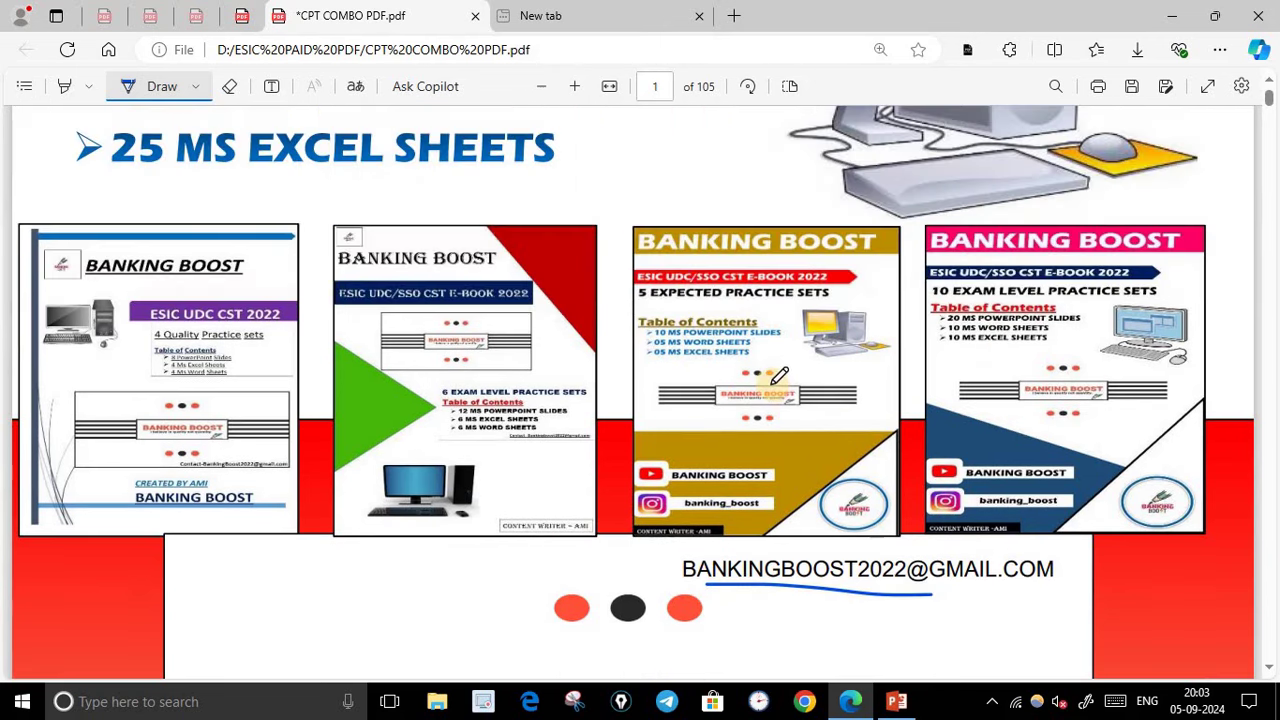
{"action": "scroll", "coordinate": [770, 365], "scroll_direction": "up", "scroll_amount": 5}
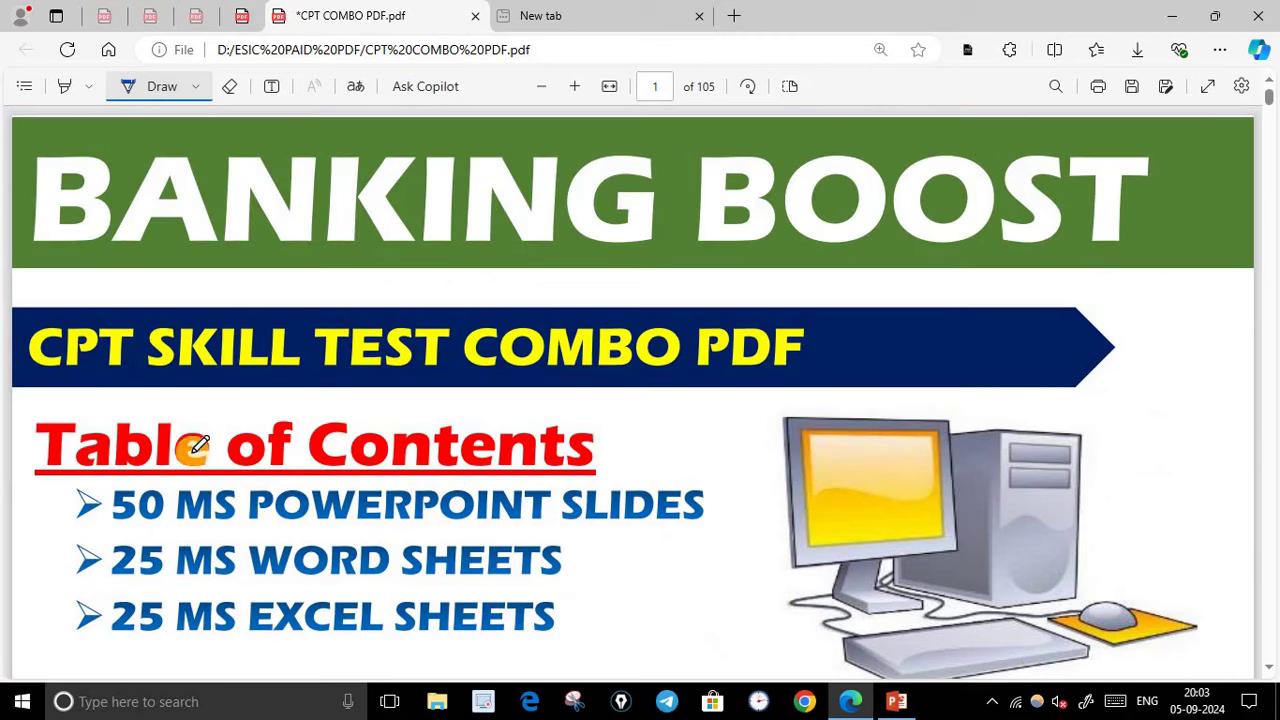